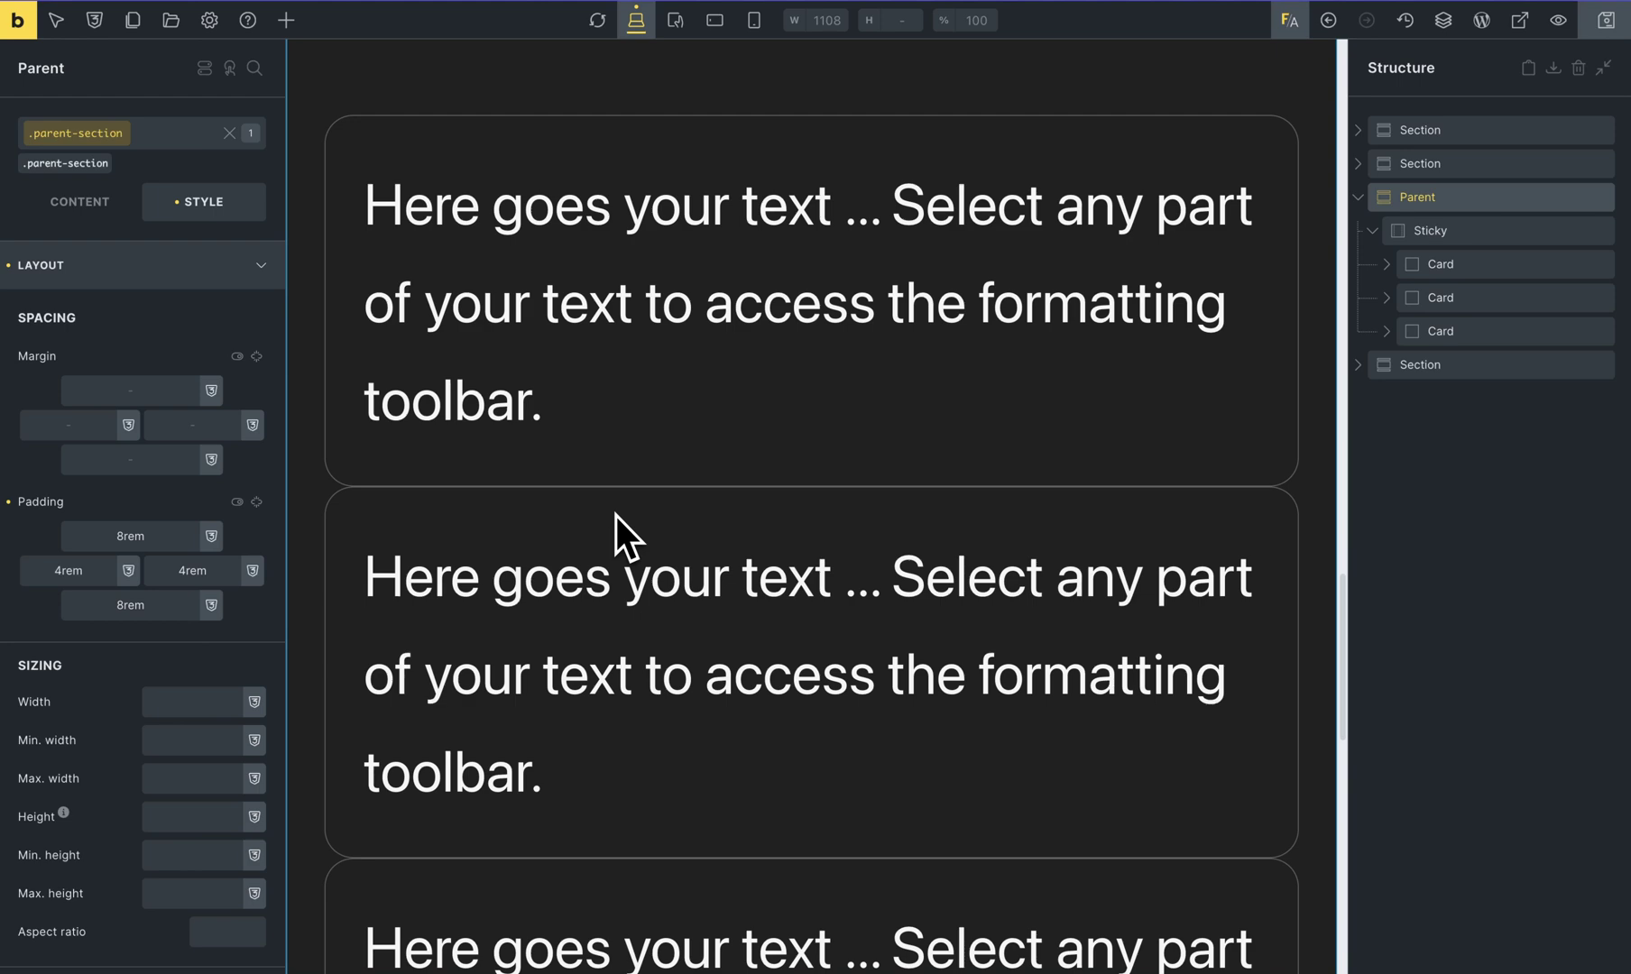
Examine the Parent section's nesting, looking at the Sticky block and the Card elements inside it
scroll(631, 506, up, 2)
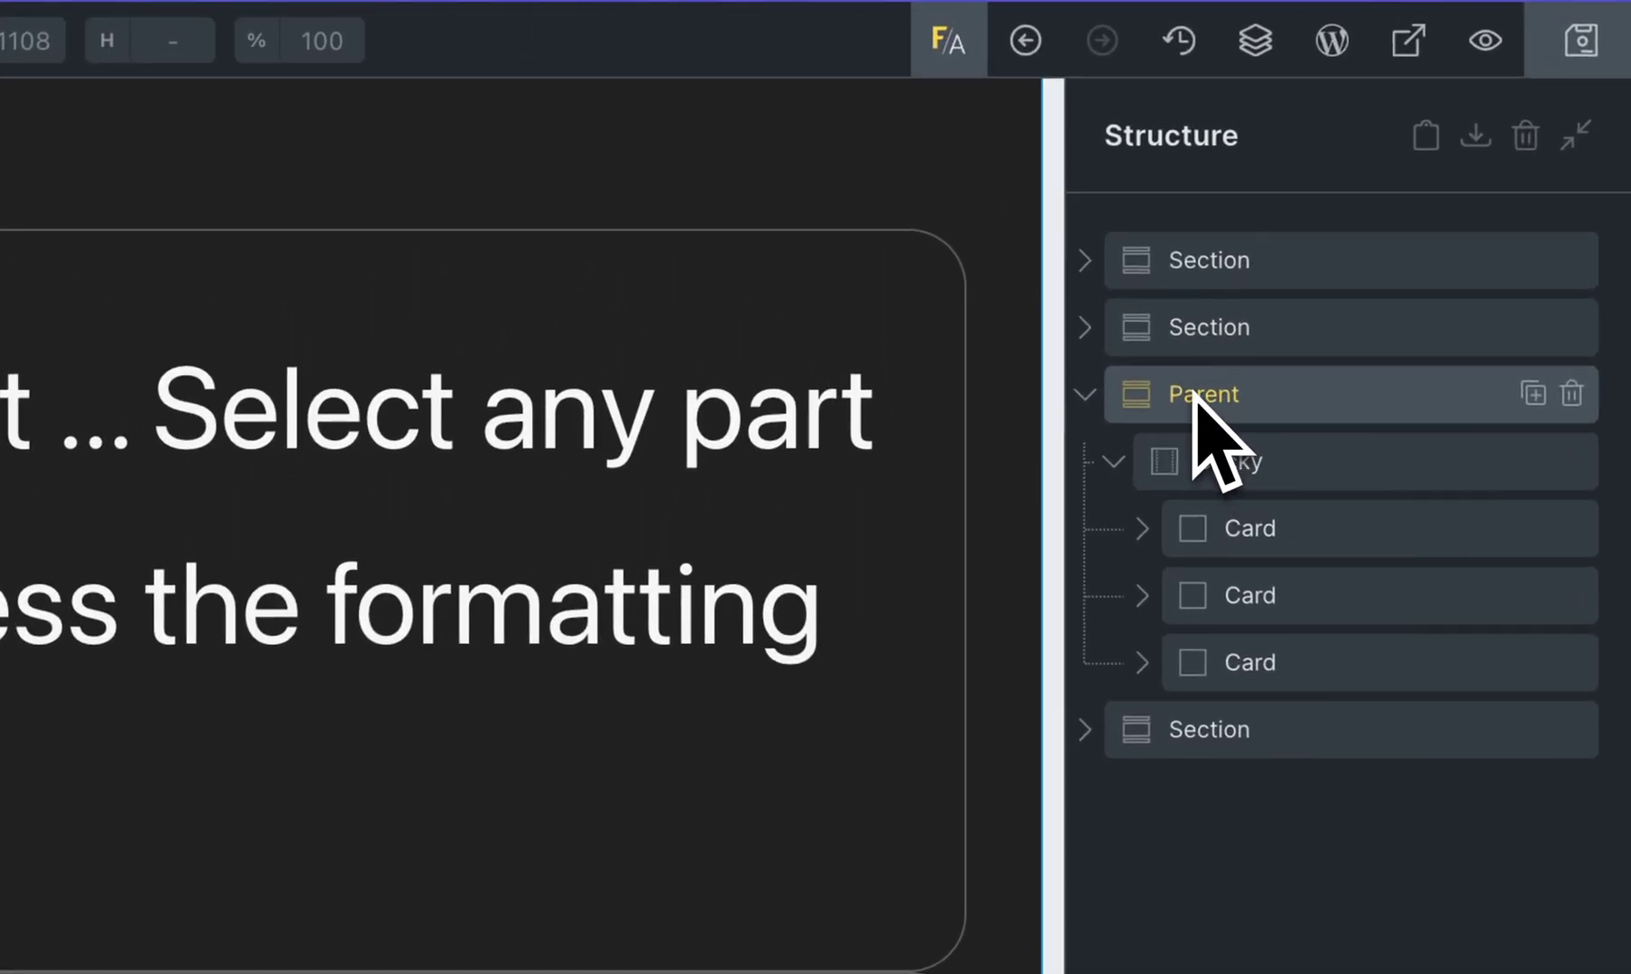
click(1244, 442)
click(1241, 525)
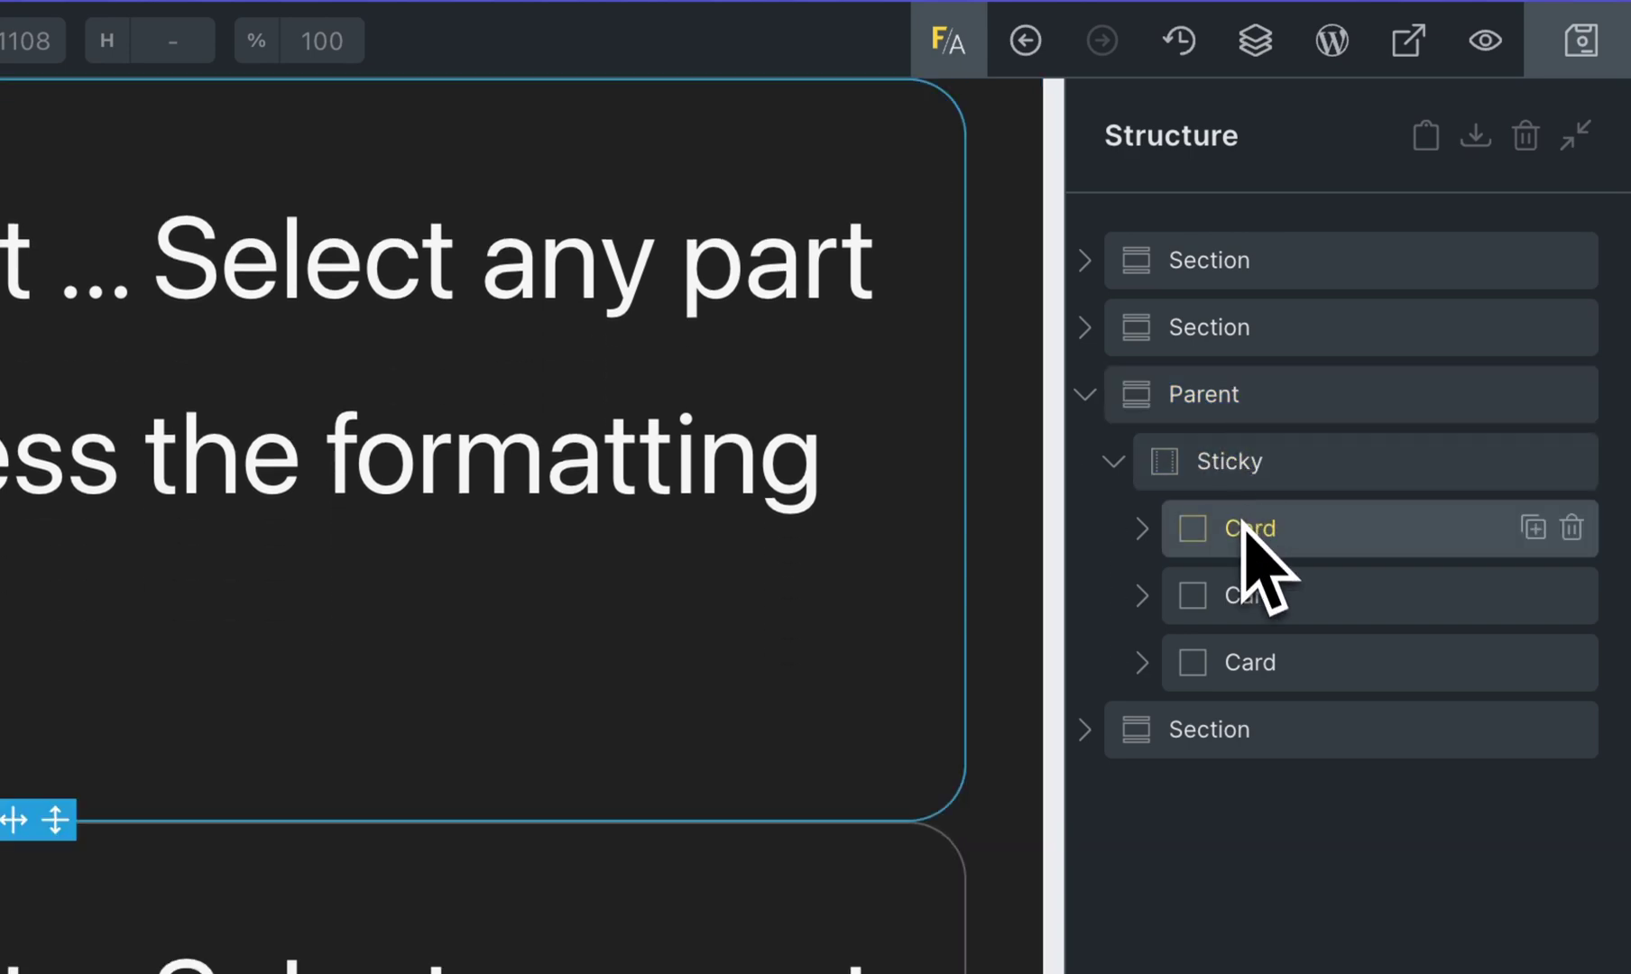
click(1232, 416)
click(1234, 455)
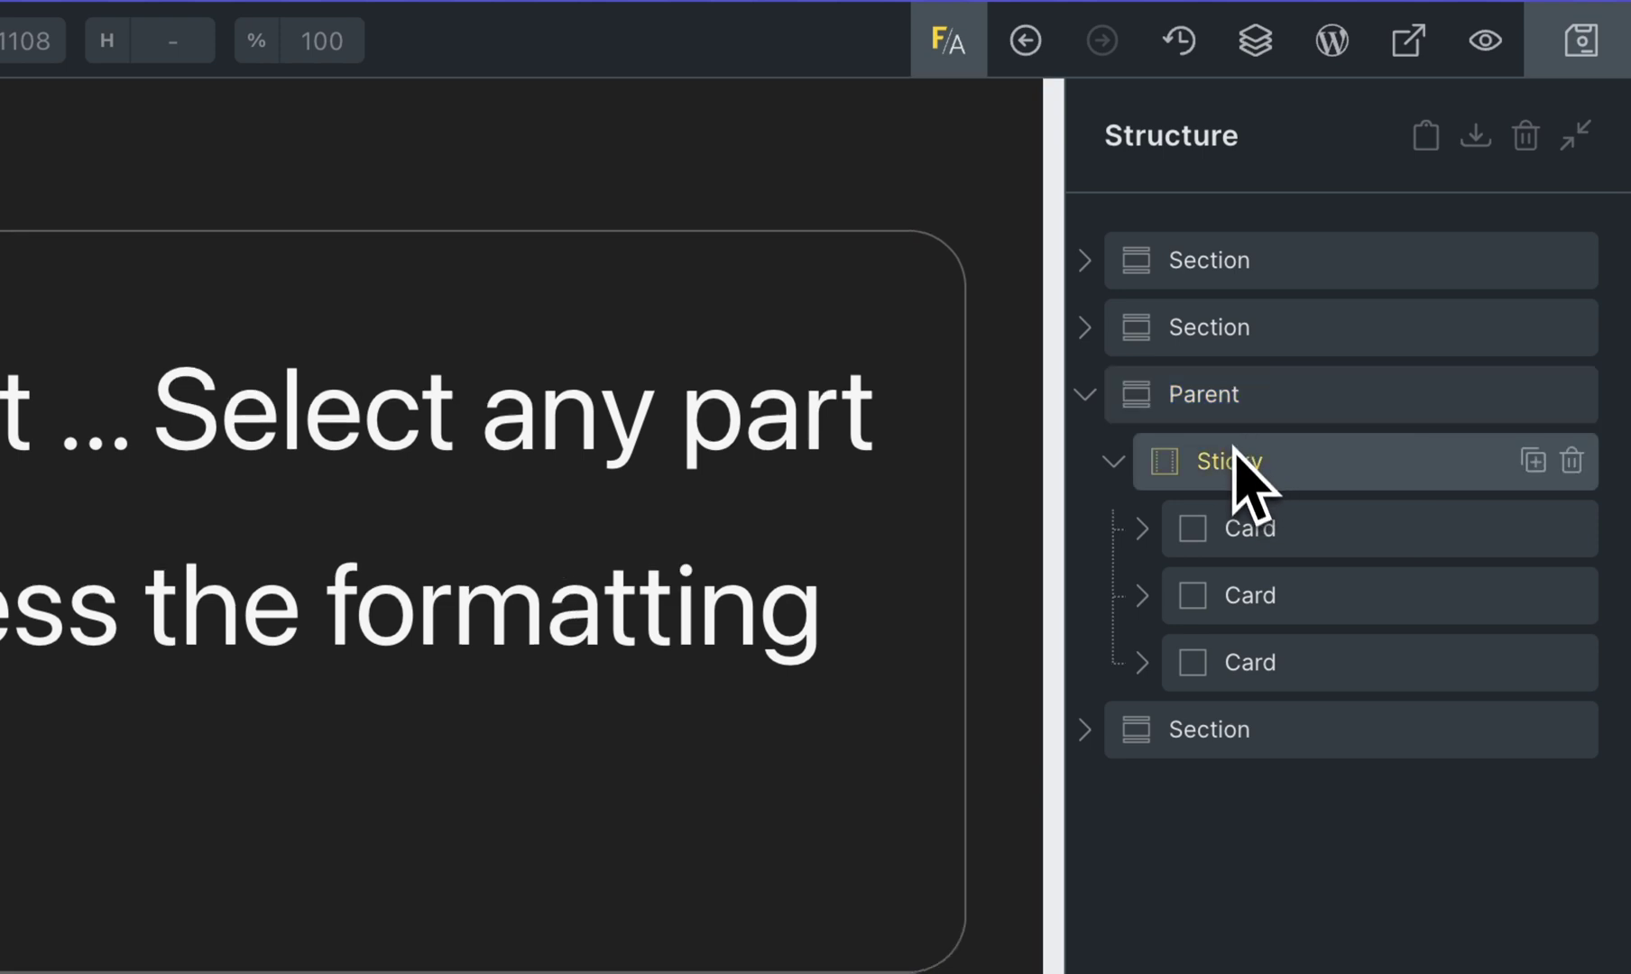
click(1241, 528)
click(1250, 586)
Set the Parent section's height to 300vh and check its extra scroll length on the canvas
click(1200, 404)
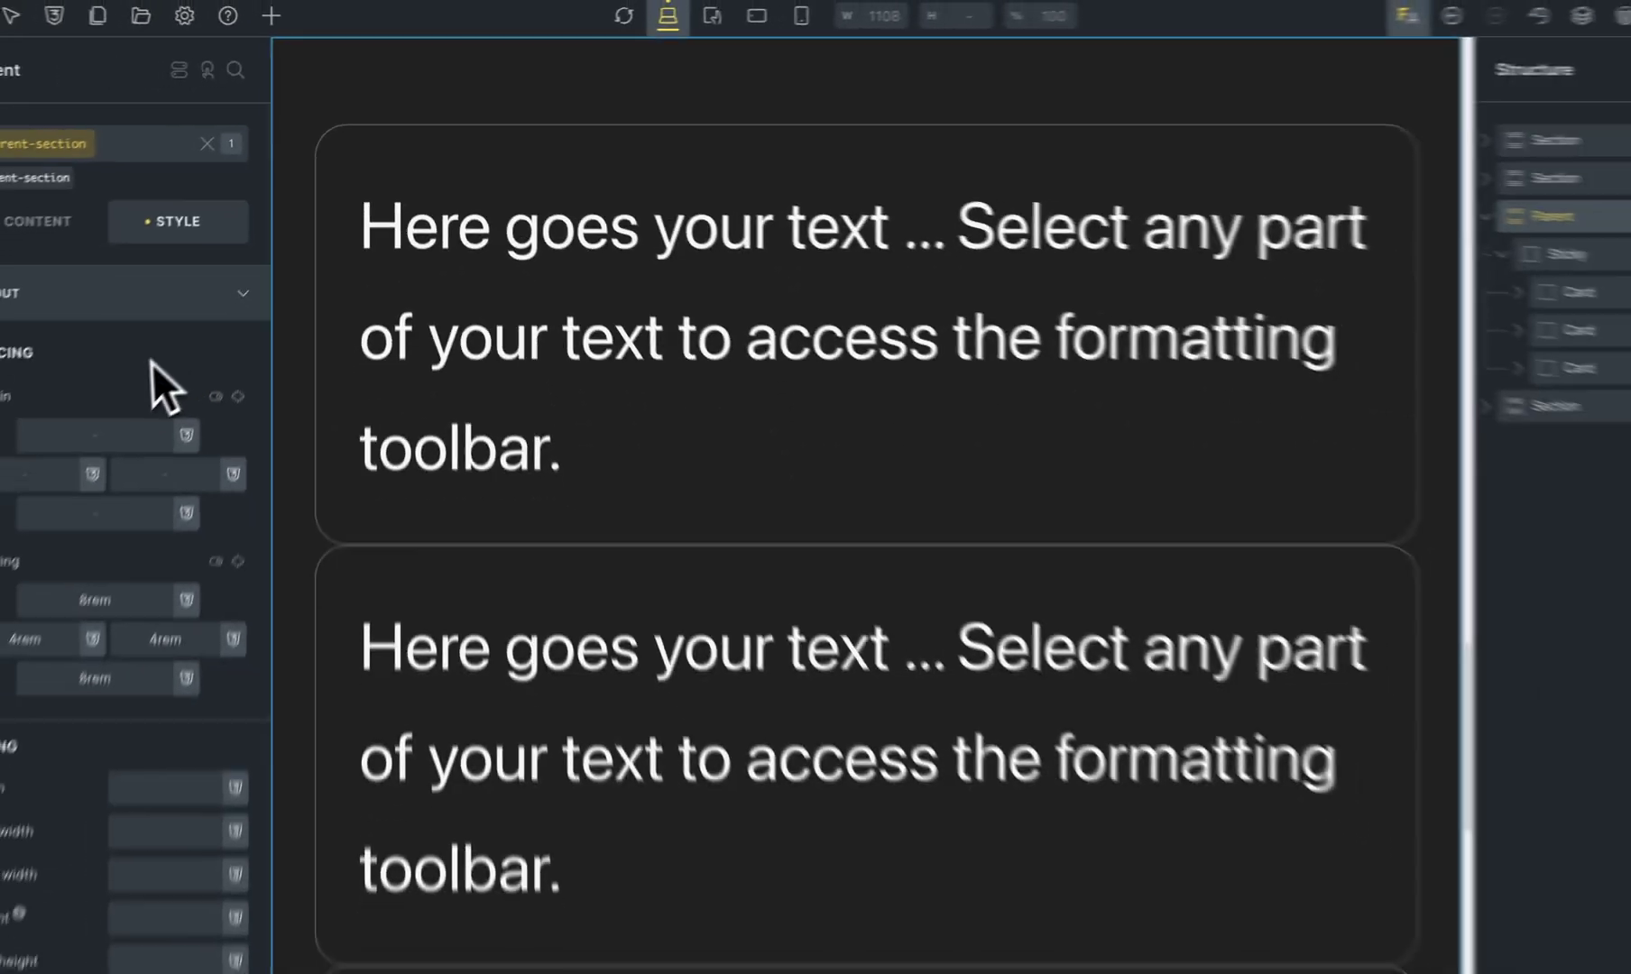
scroll(168, 522, down, 5)
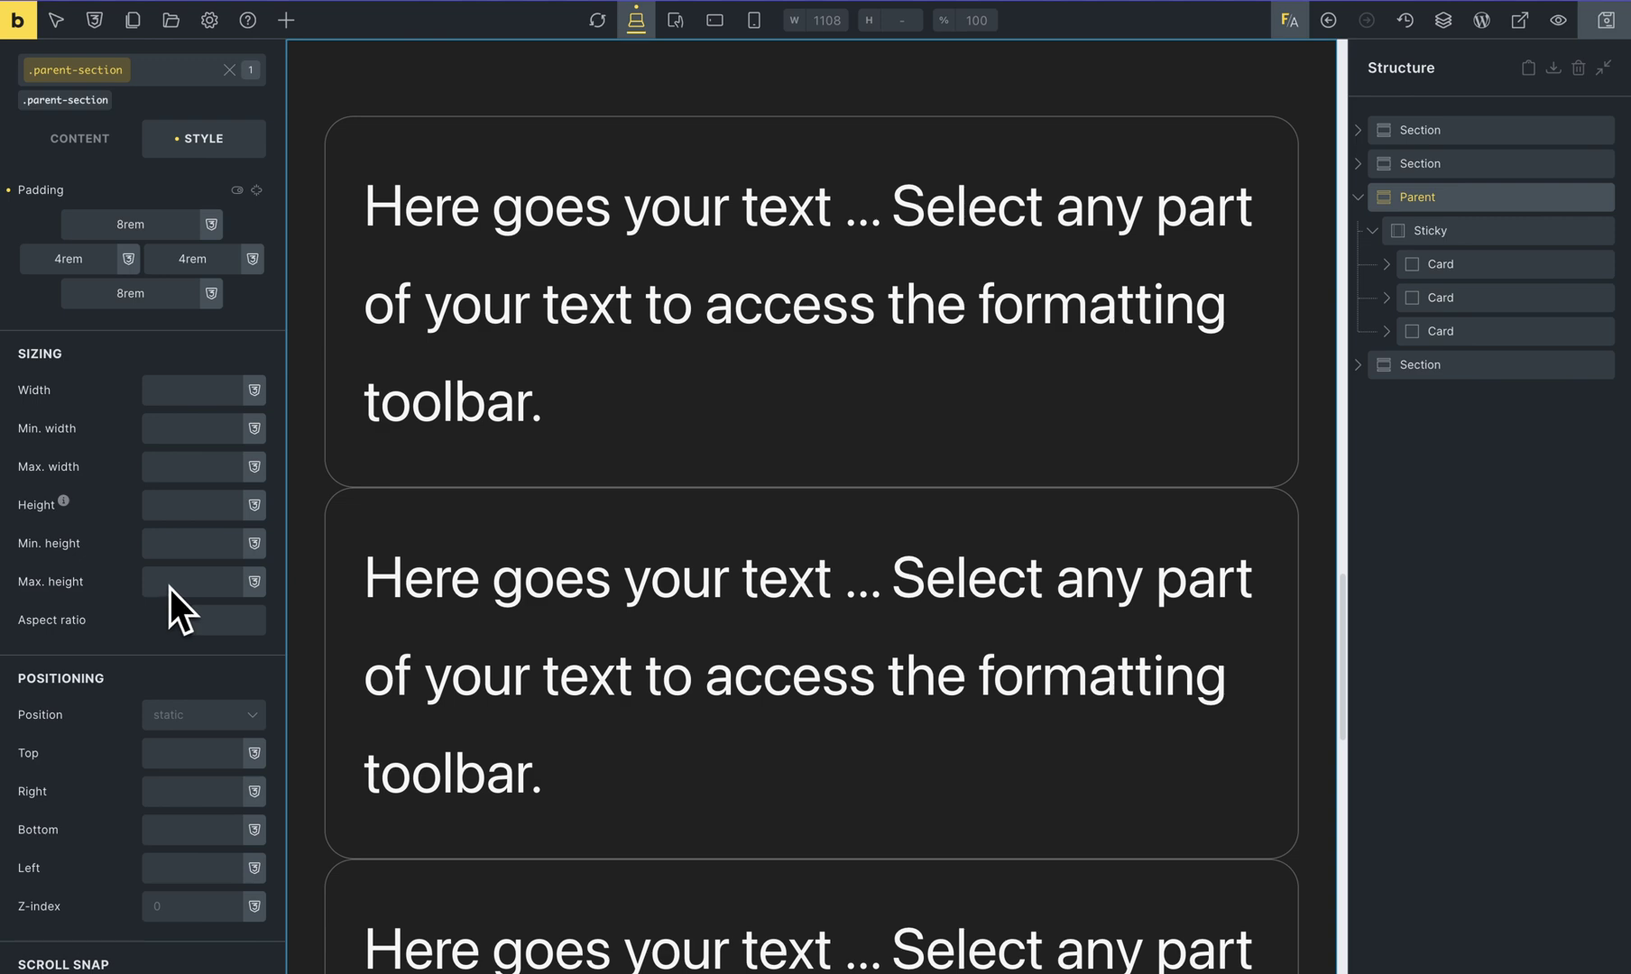
click(176, 507)
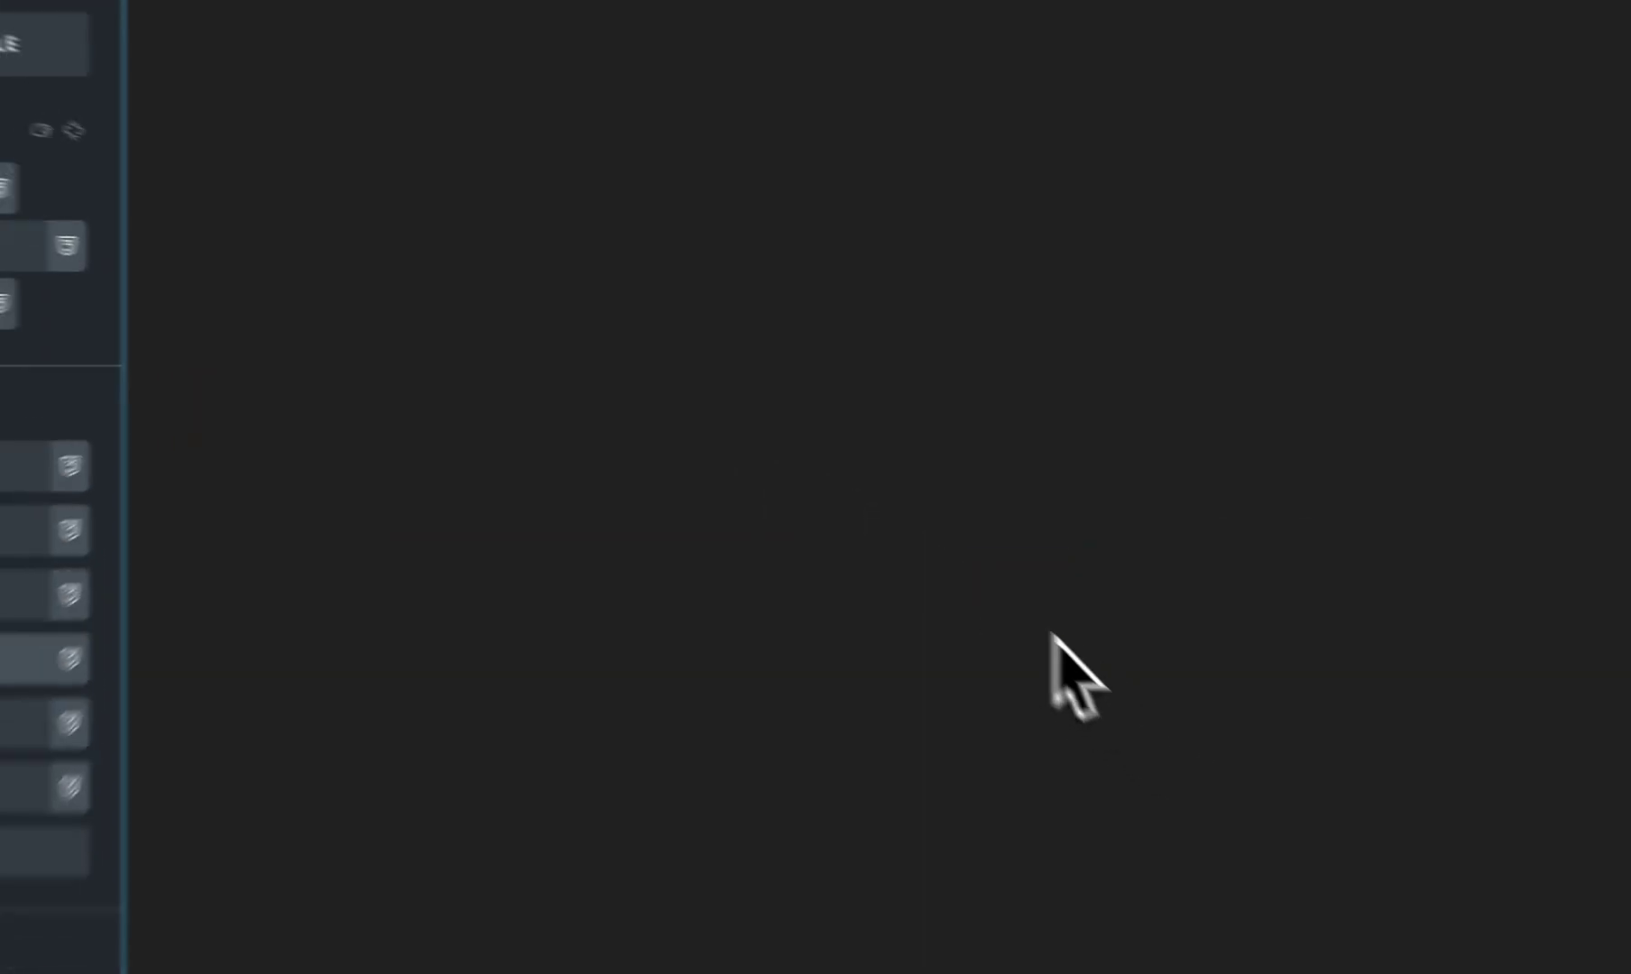
scroll(1080, 658, up, 10)
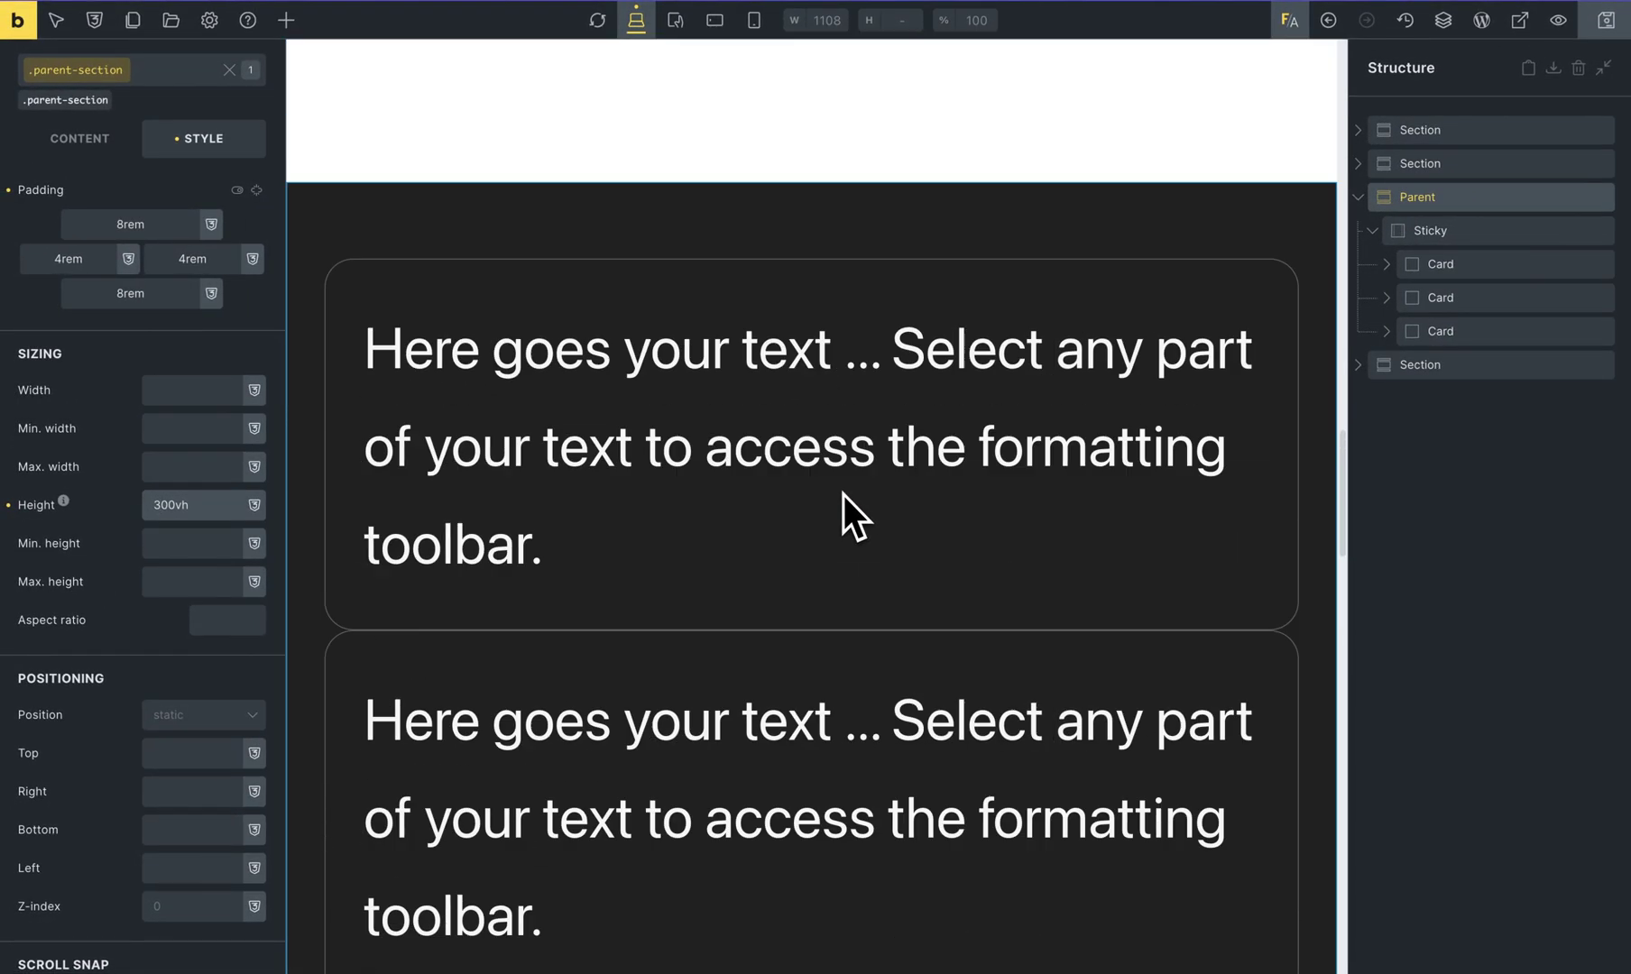
scroll(843, 495, down, 15)
scroll(843, 496, up, 10)
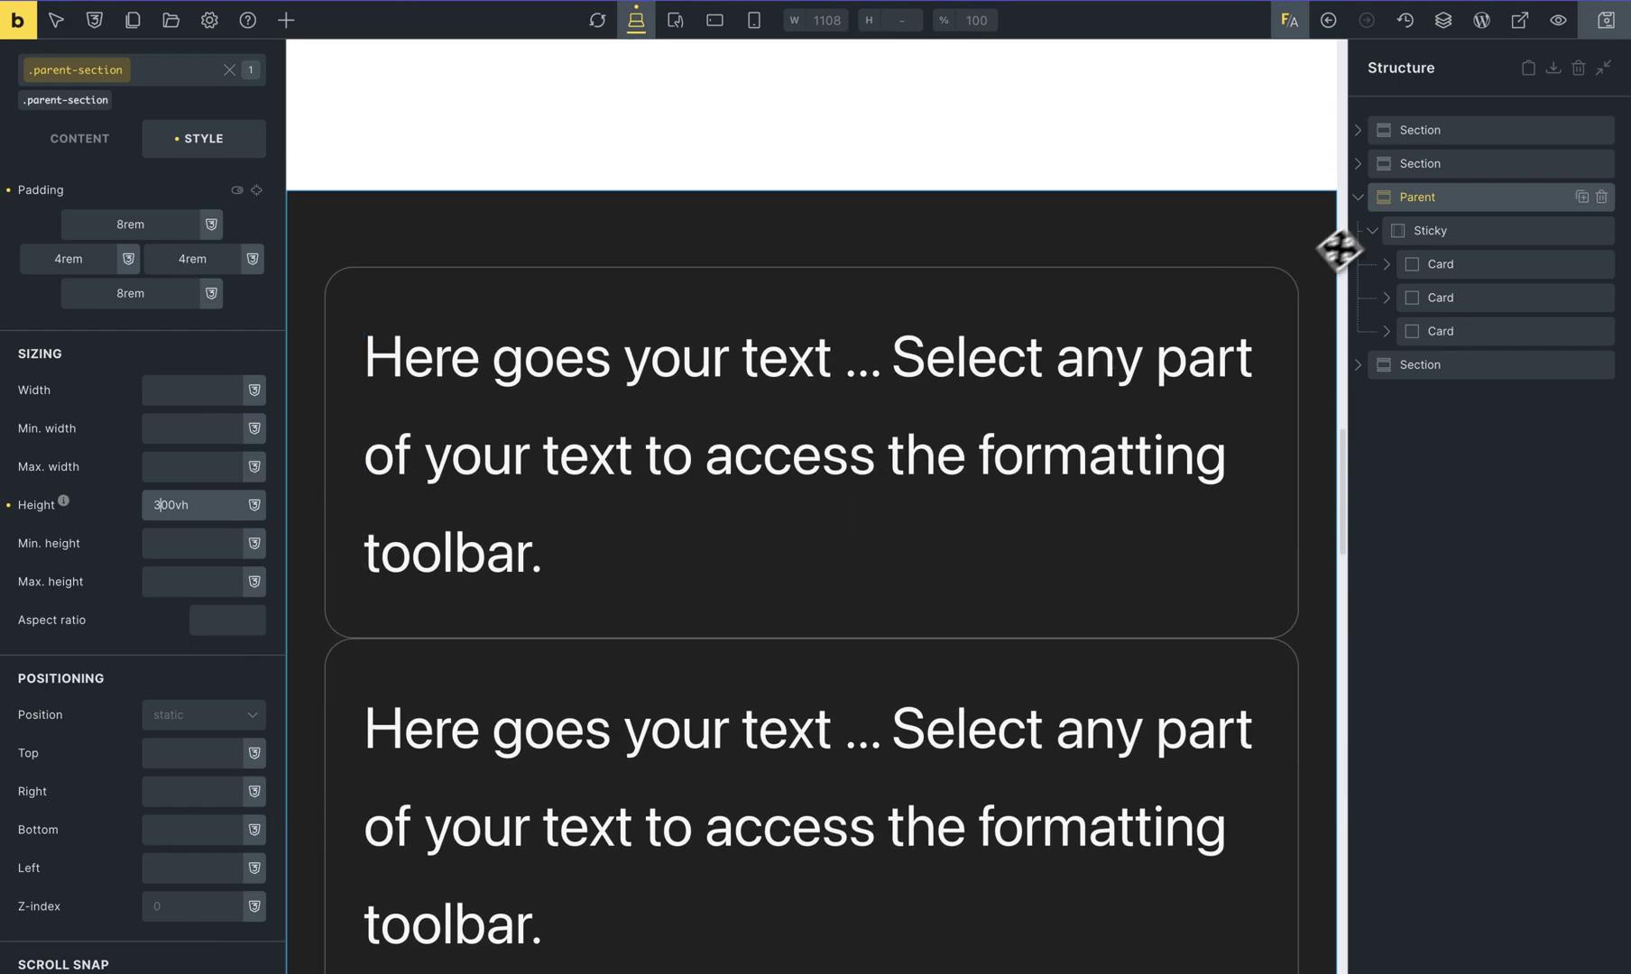
Give the Sticky block a sticky position with a top offset of 0 and check how it scrolls
click(1412, 229)
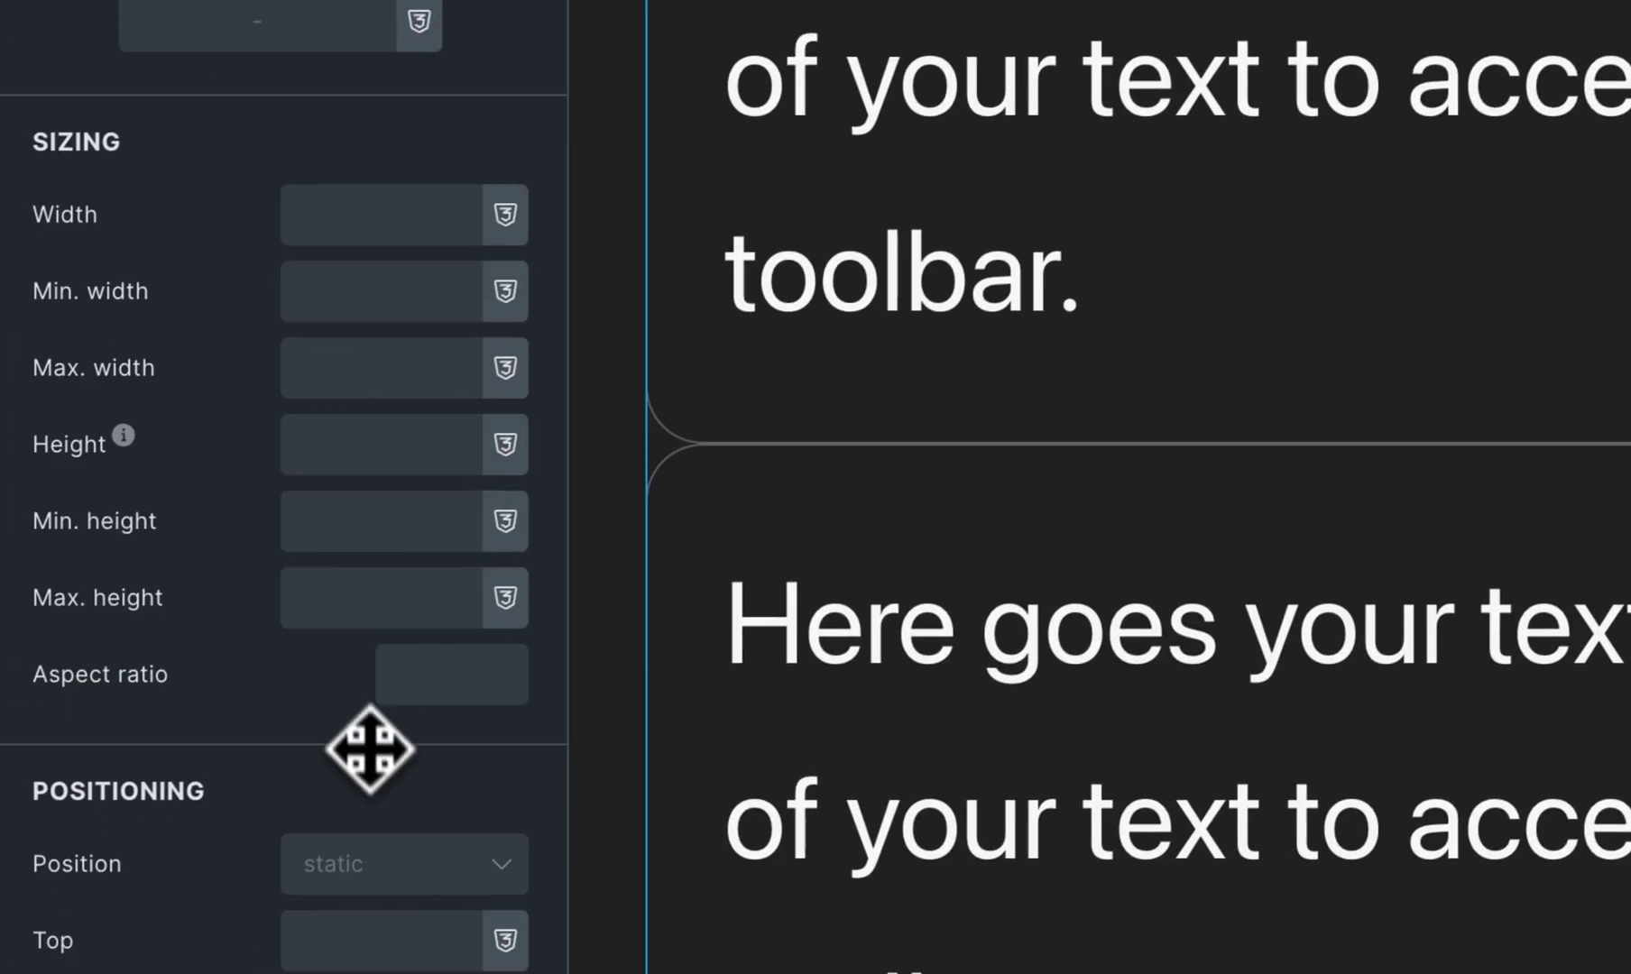
scroll(368, 793, down, 1)
click(360, 803)
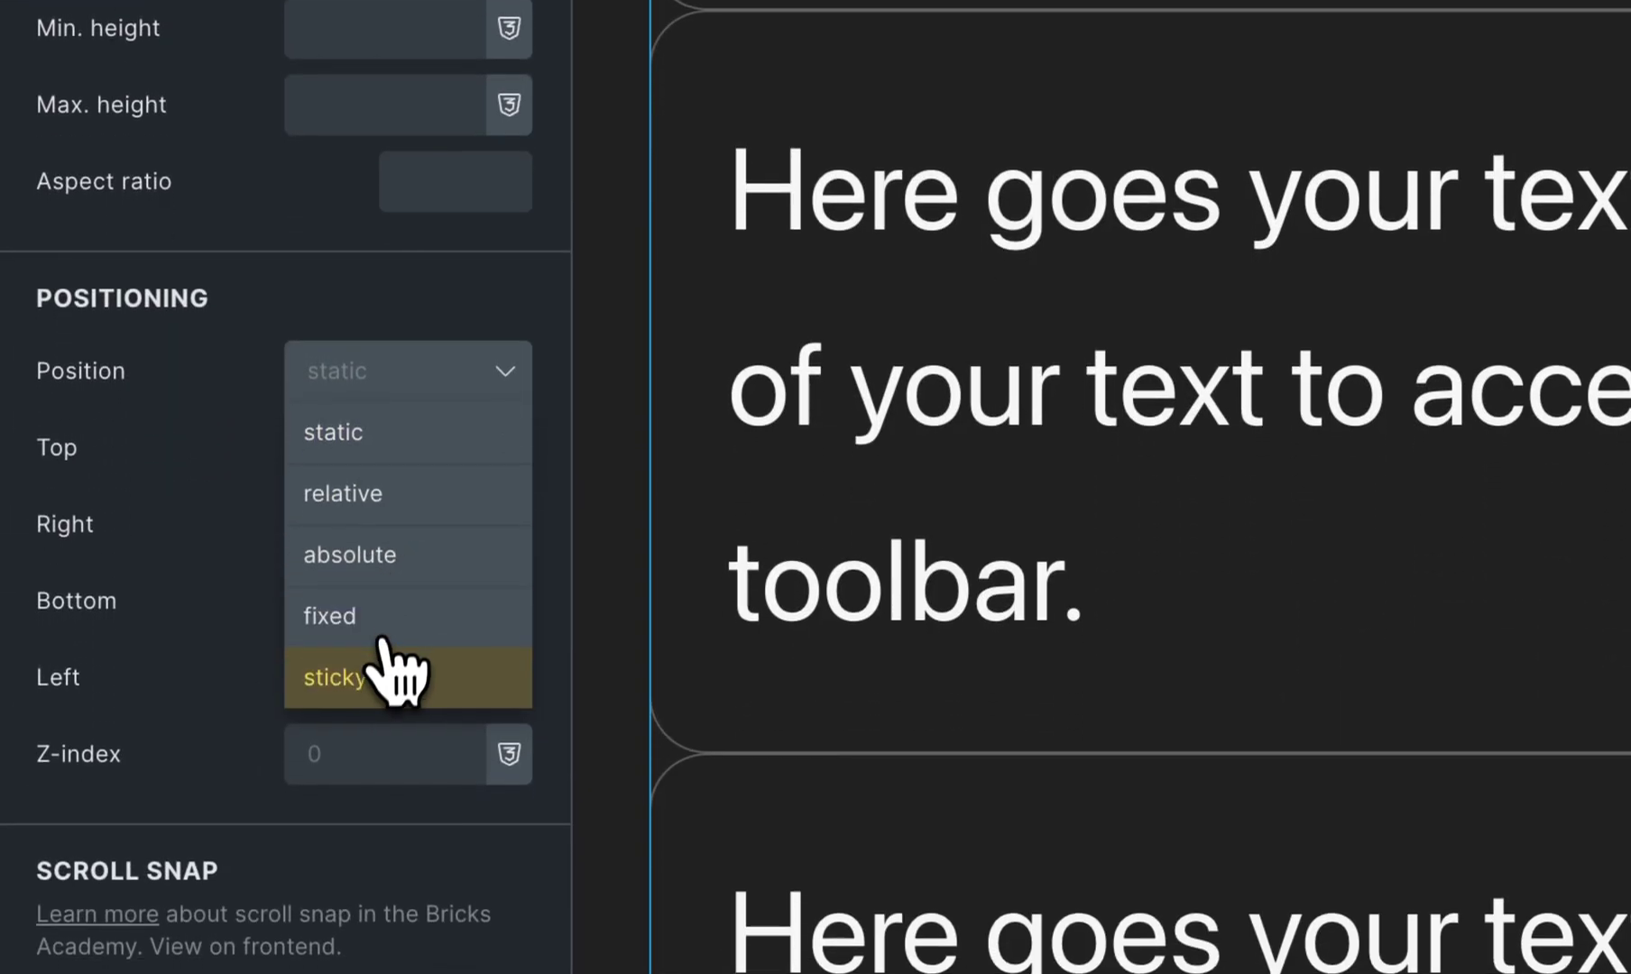
click(388, 676)
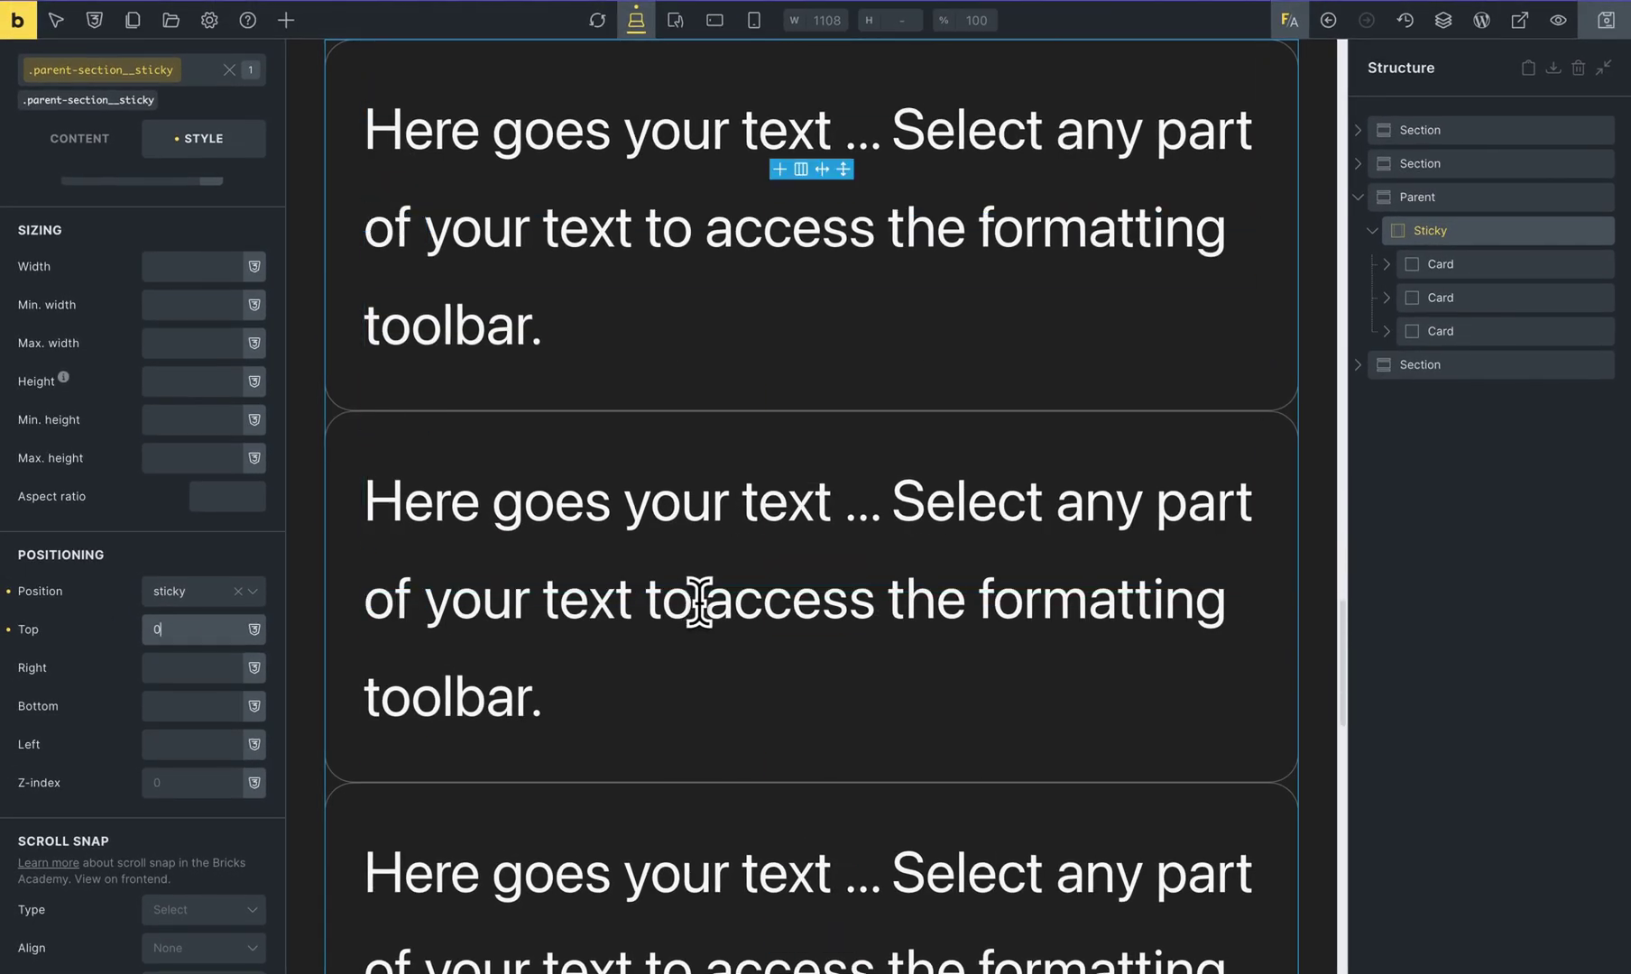
scroll(719, 586, down, 3)
scroll(731, 582, up, 3)
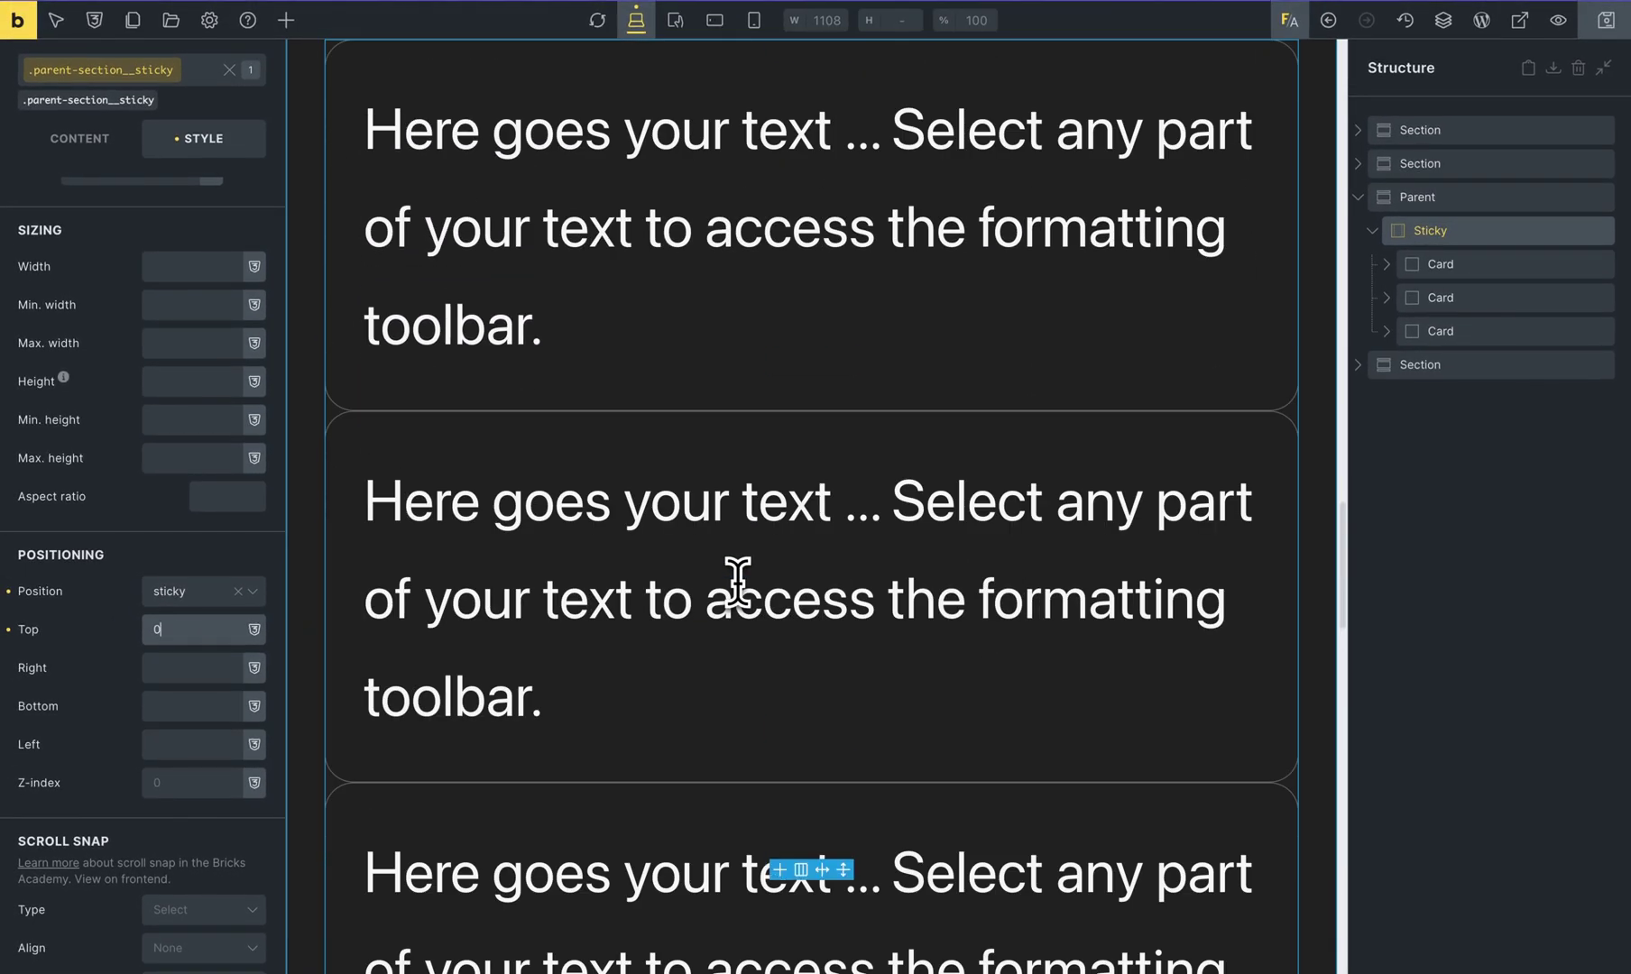
scroll(735, 583, up, 3)
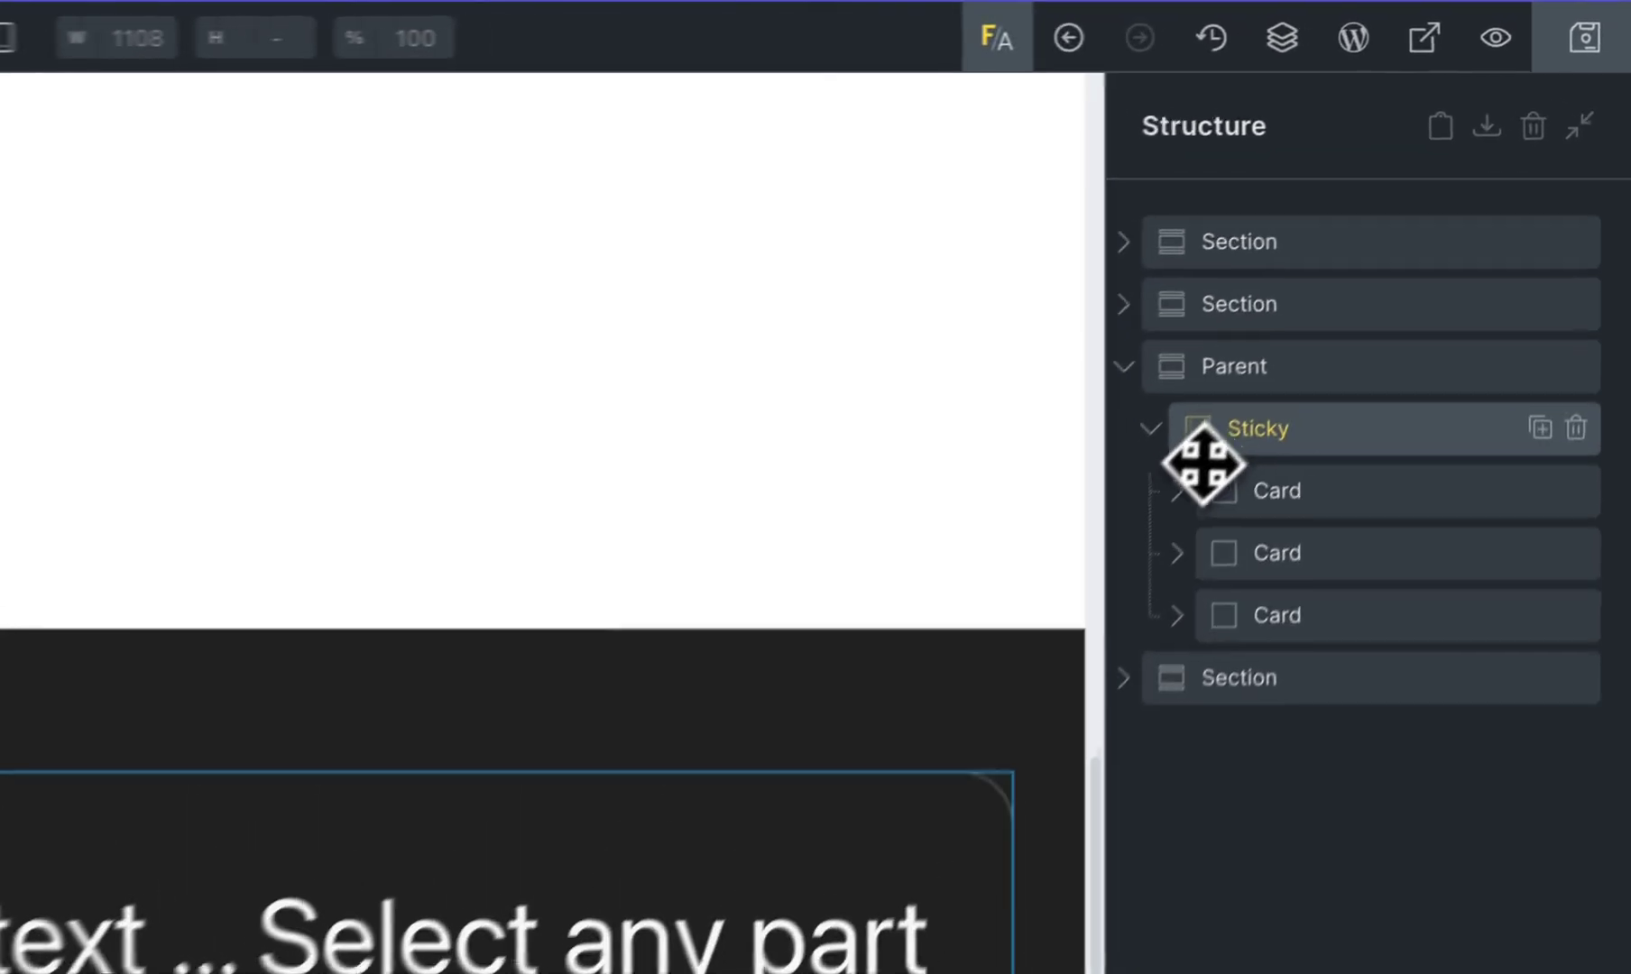
Set the Sticky block's height to 100vh and check its scrolling within the Parent section
click(1400, 236)
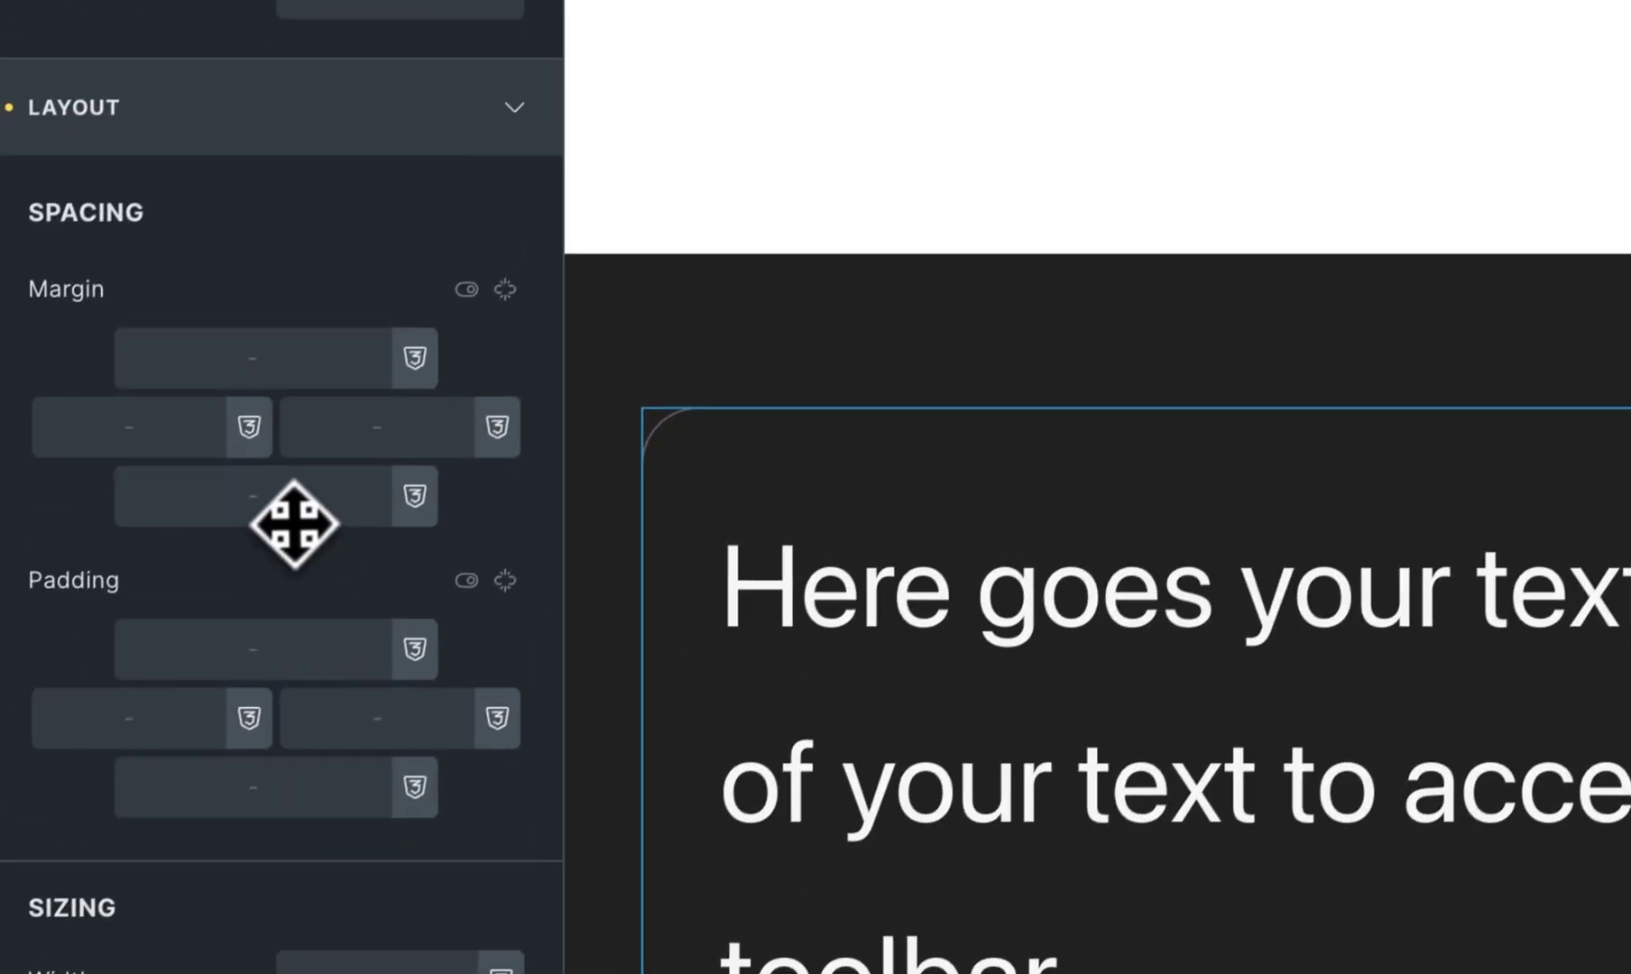
scroll(213, 637, down, 5)
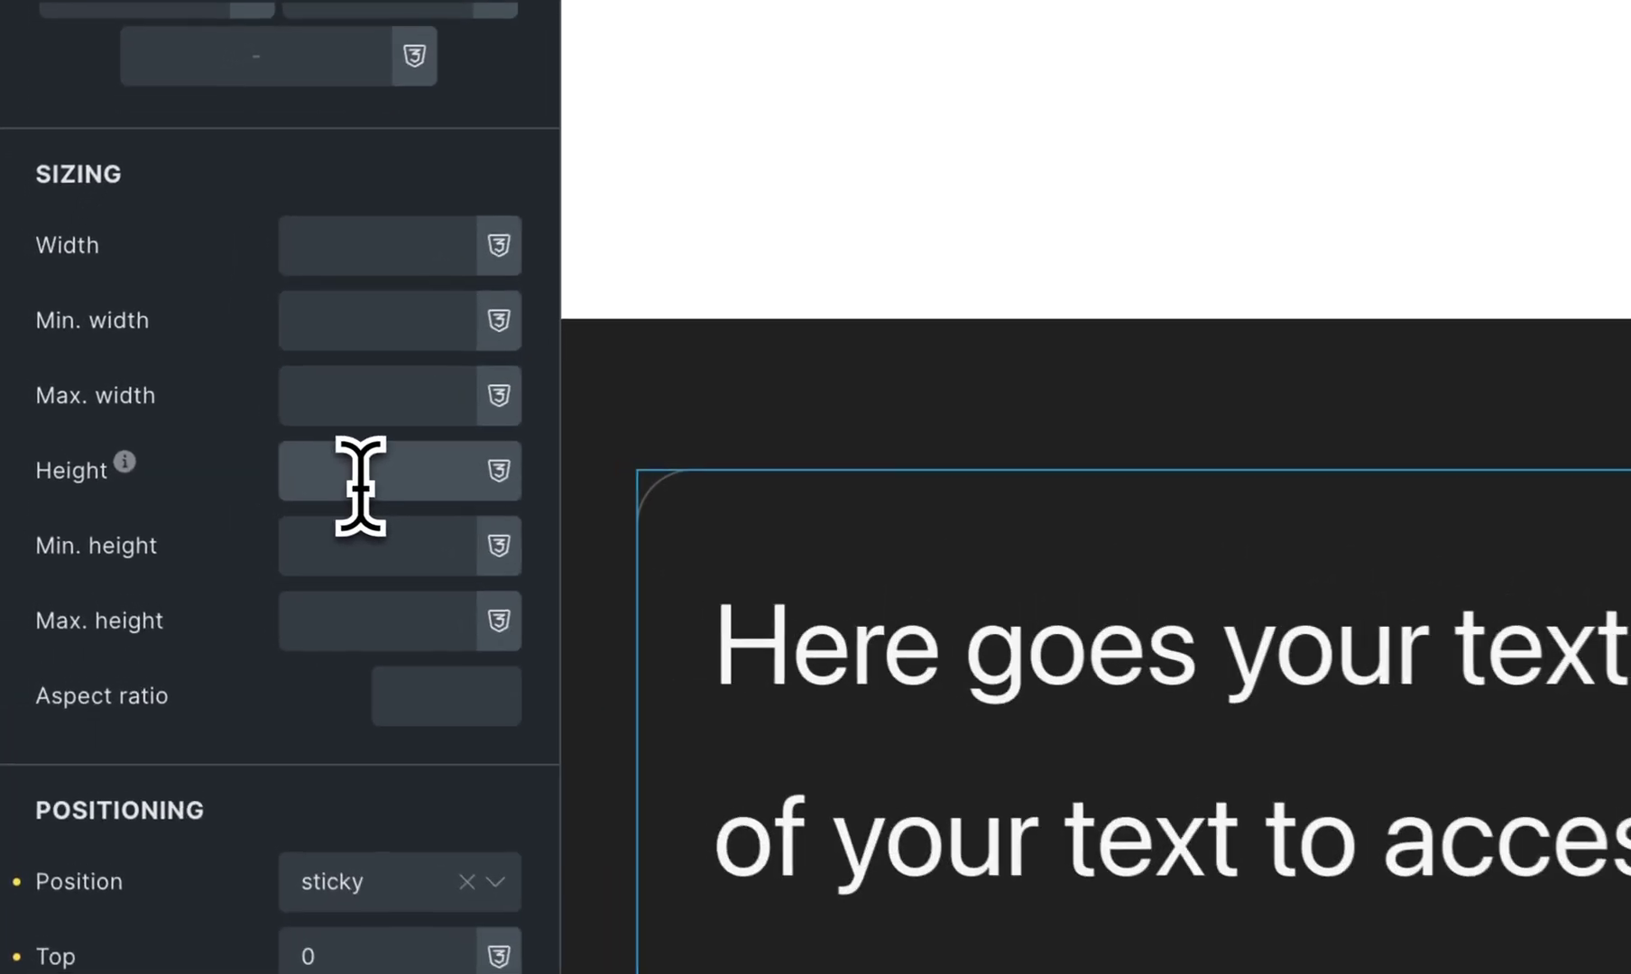
click(181, 413)
text(100vh)
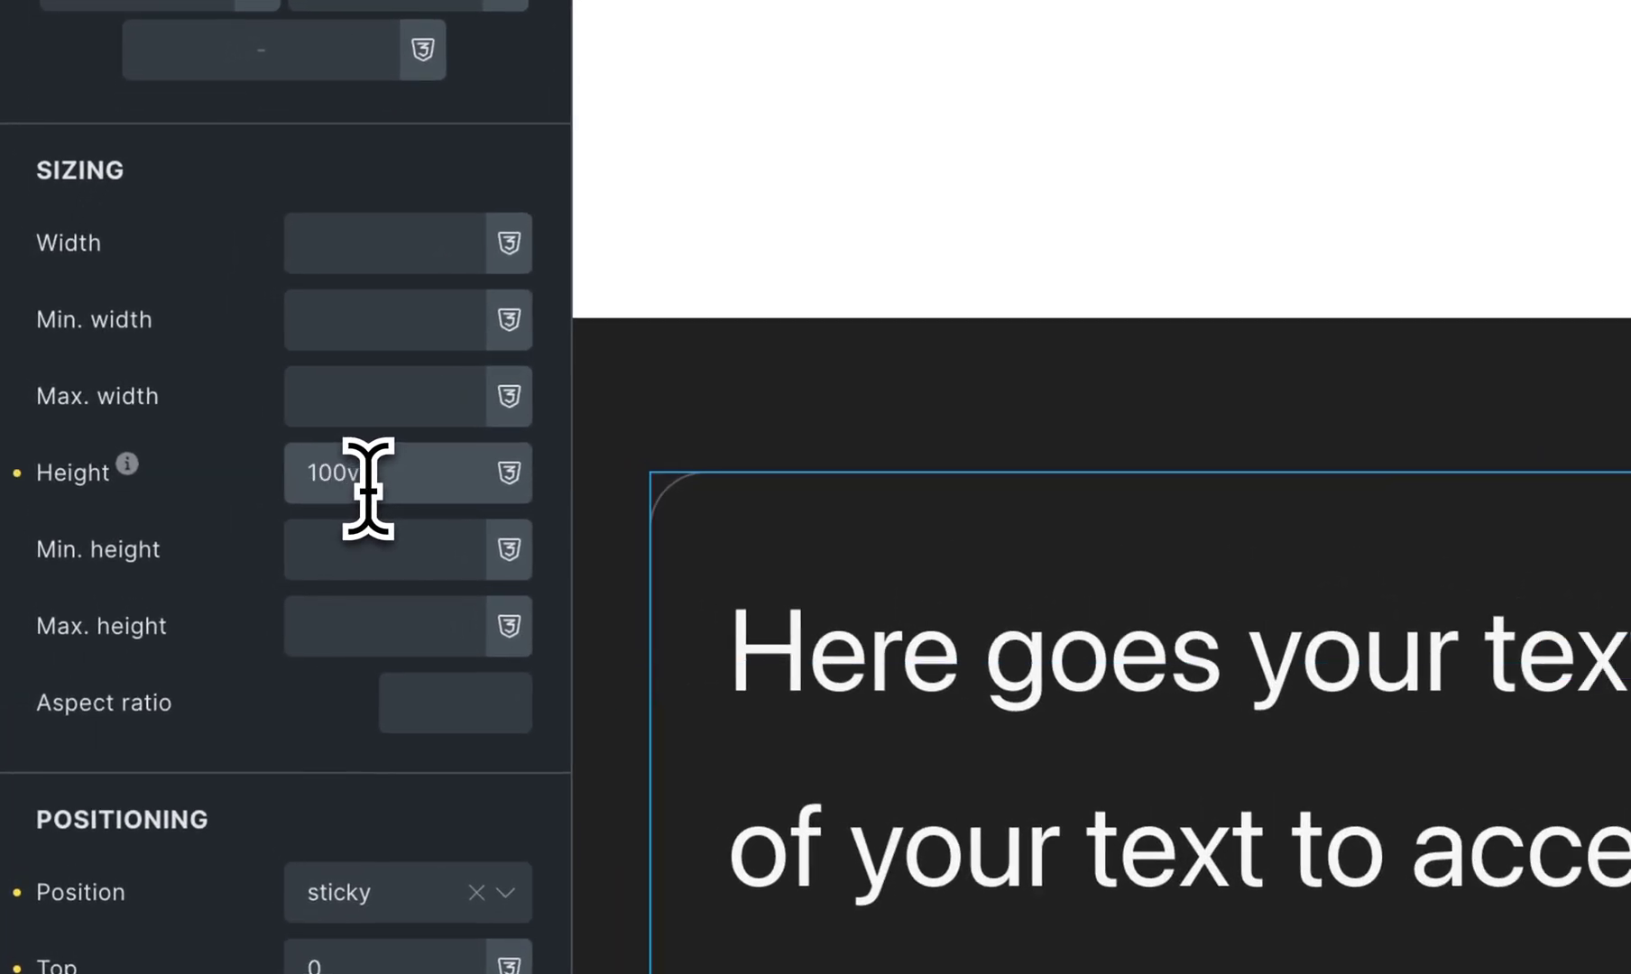
scroll(528, 502, down, 4)
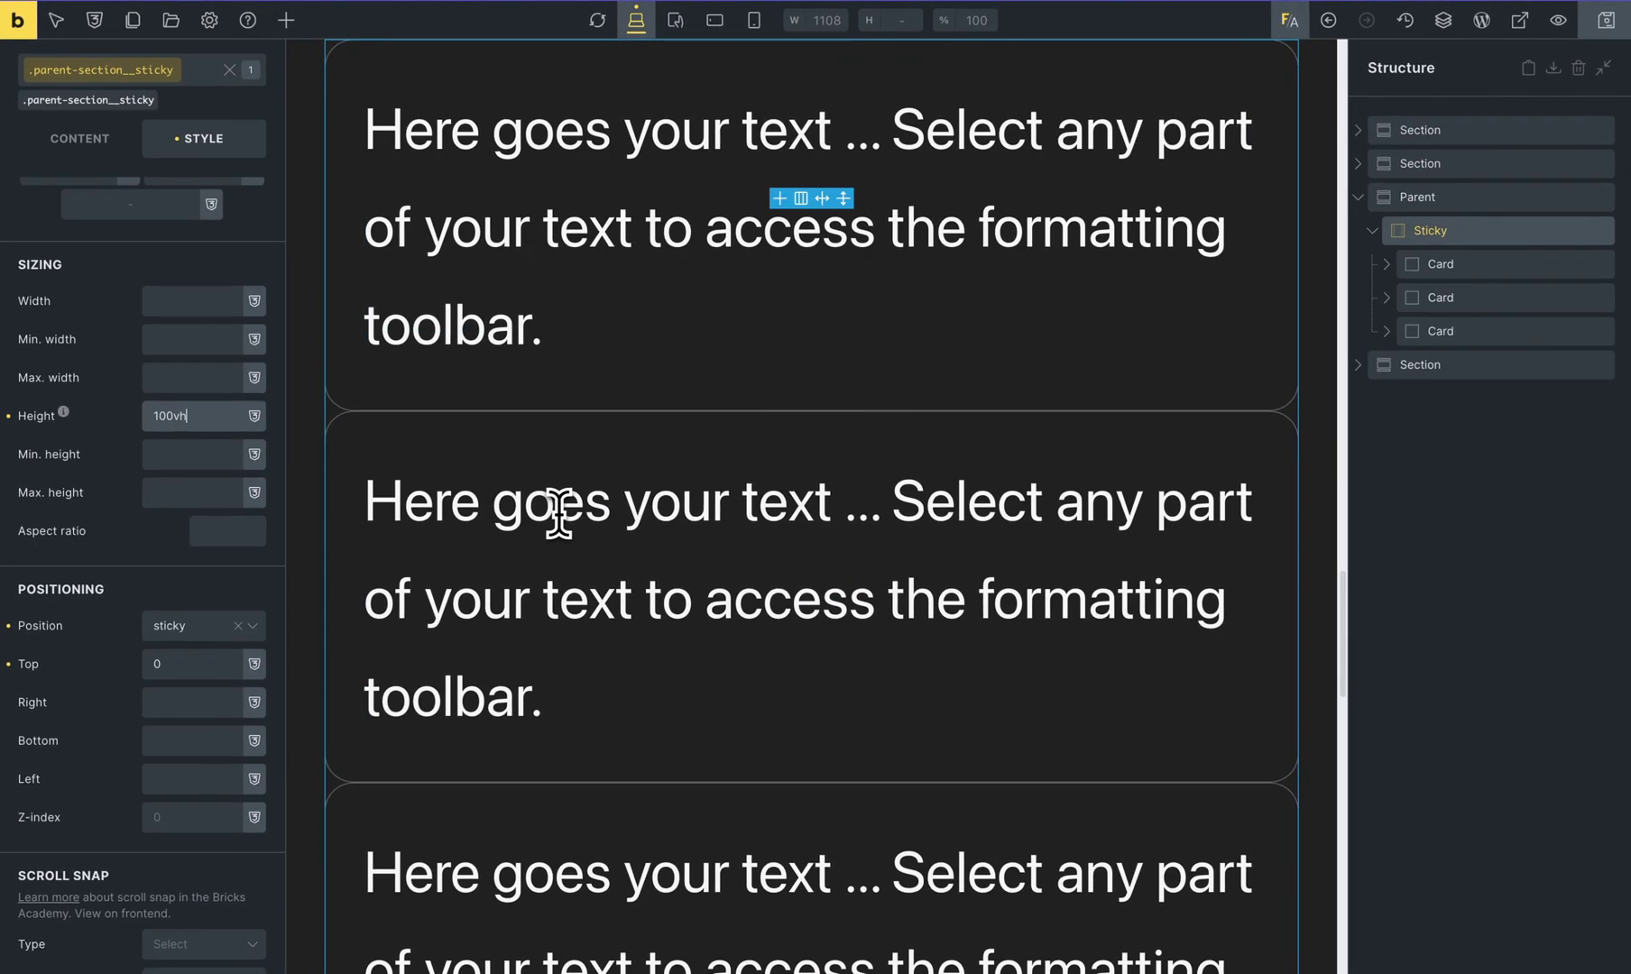
scroll(557, 514, down, 3)
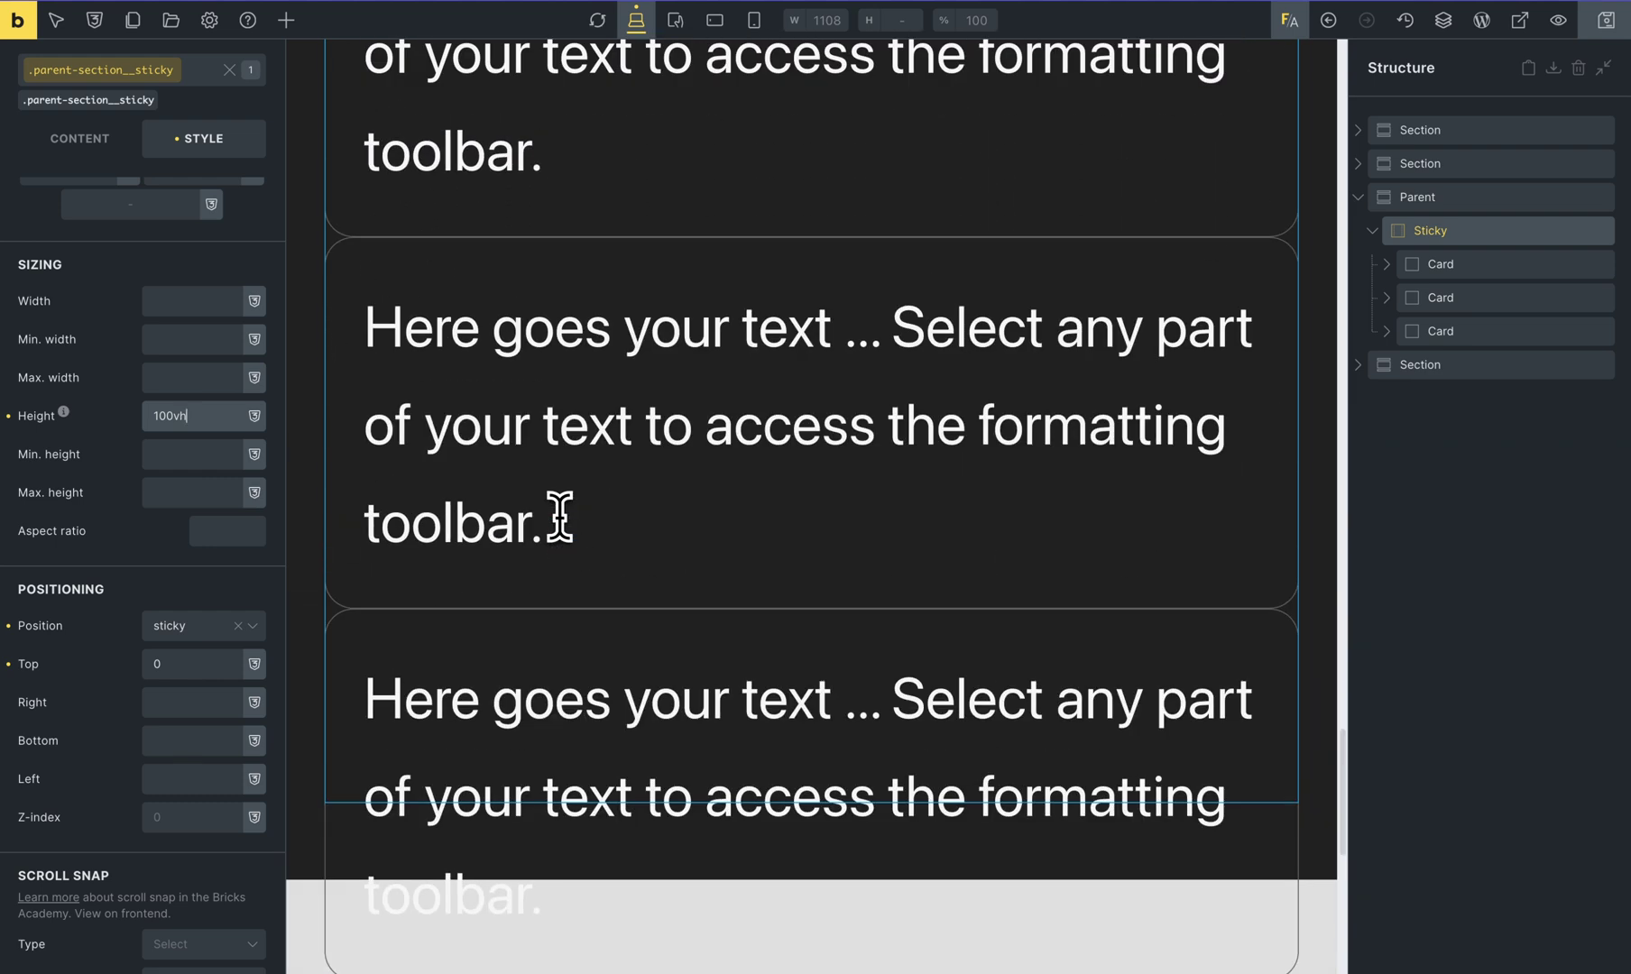
scroll(559, 519, up, 5)
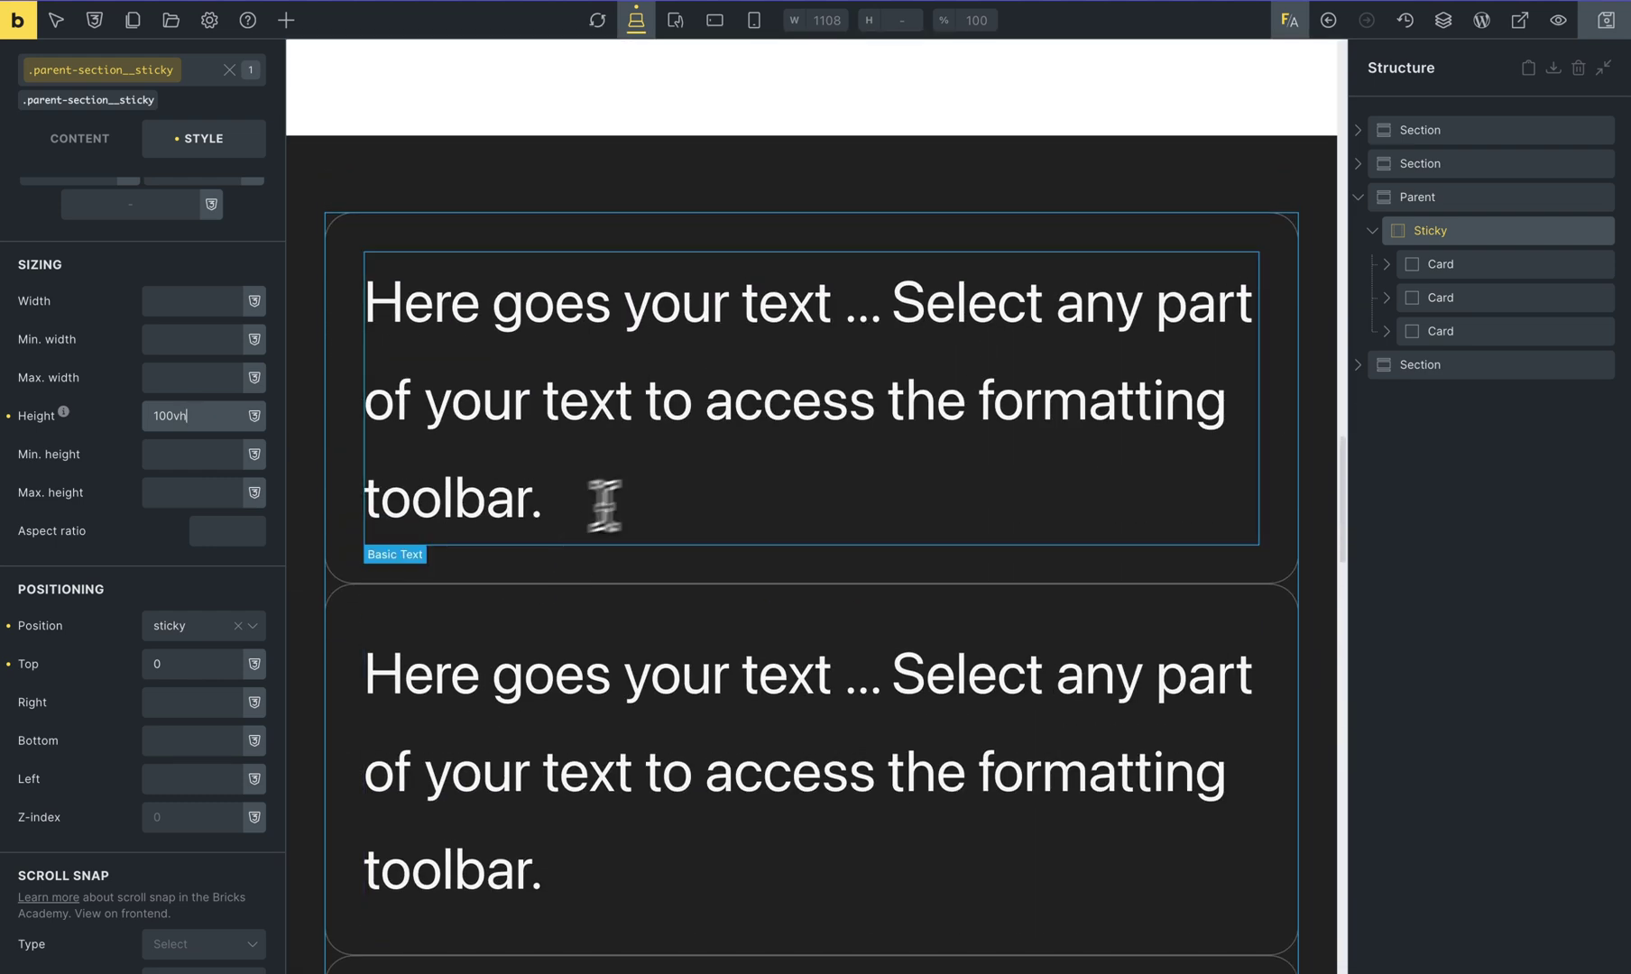
Set the position of the parent-section__card class to absolute through the first Card, so all cards stack on each other
click(1425, 264)
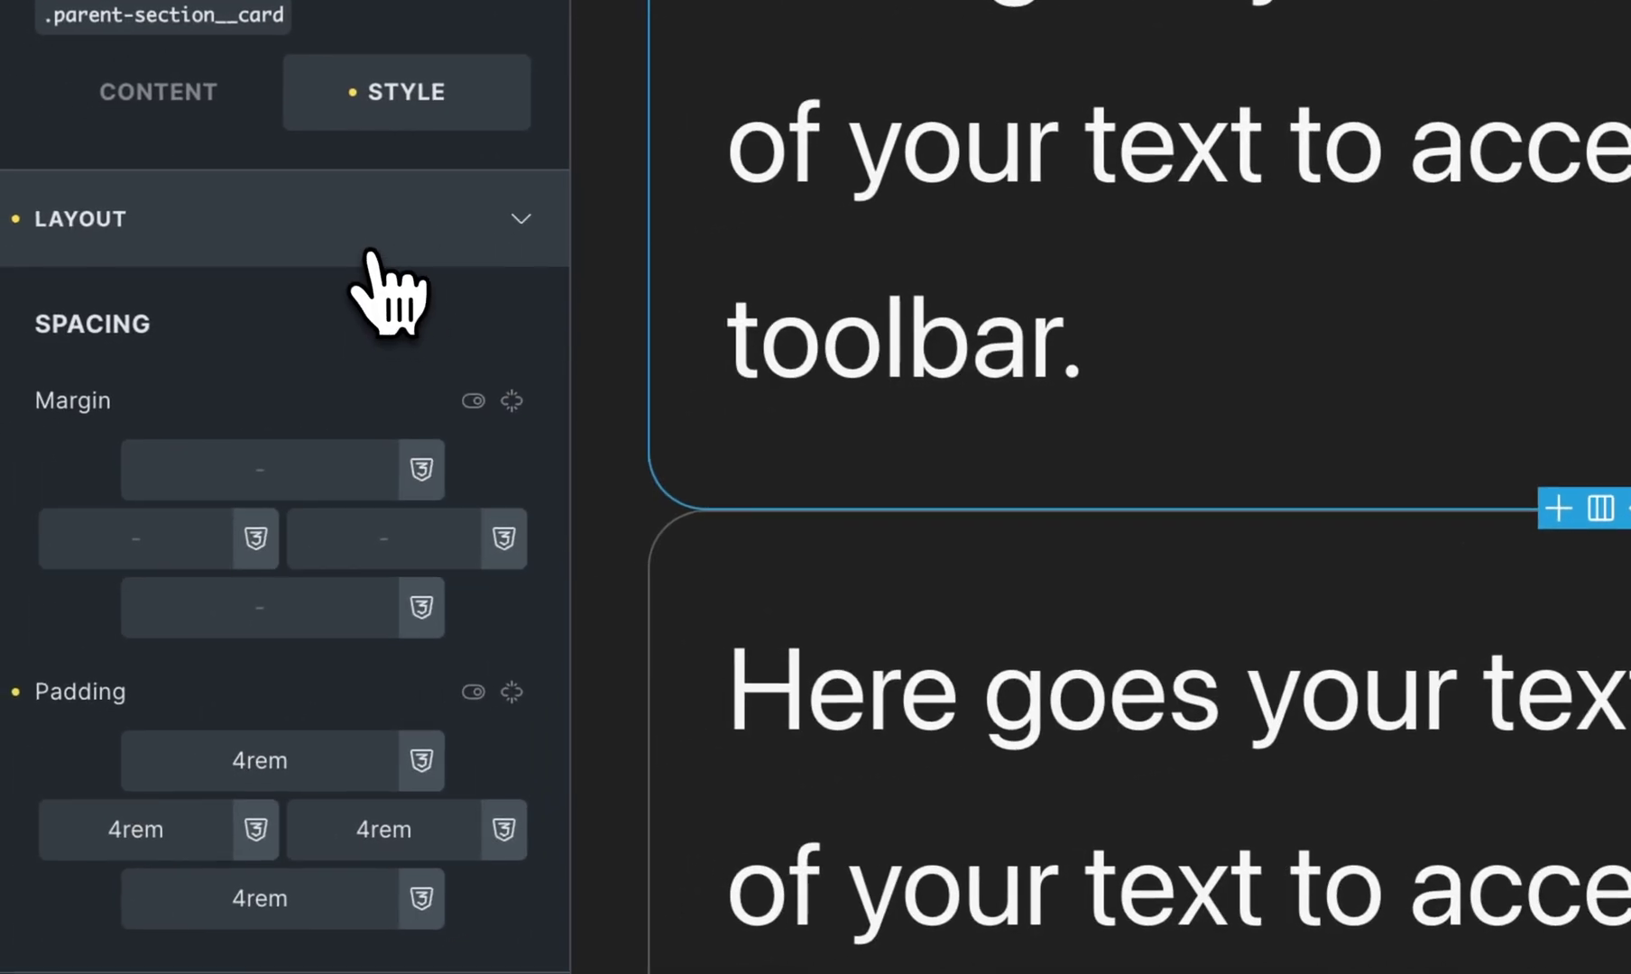
click(367, 257)
click(367, 262)
scroll(268, 811, down, 10)
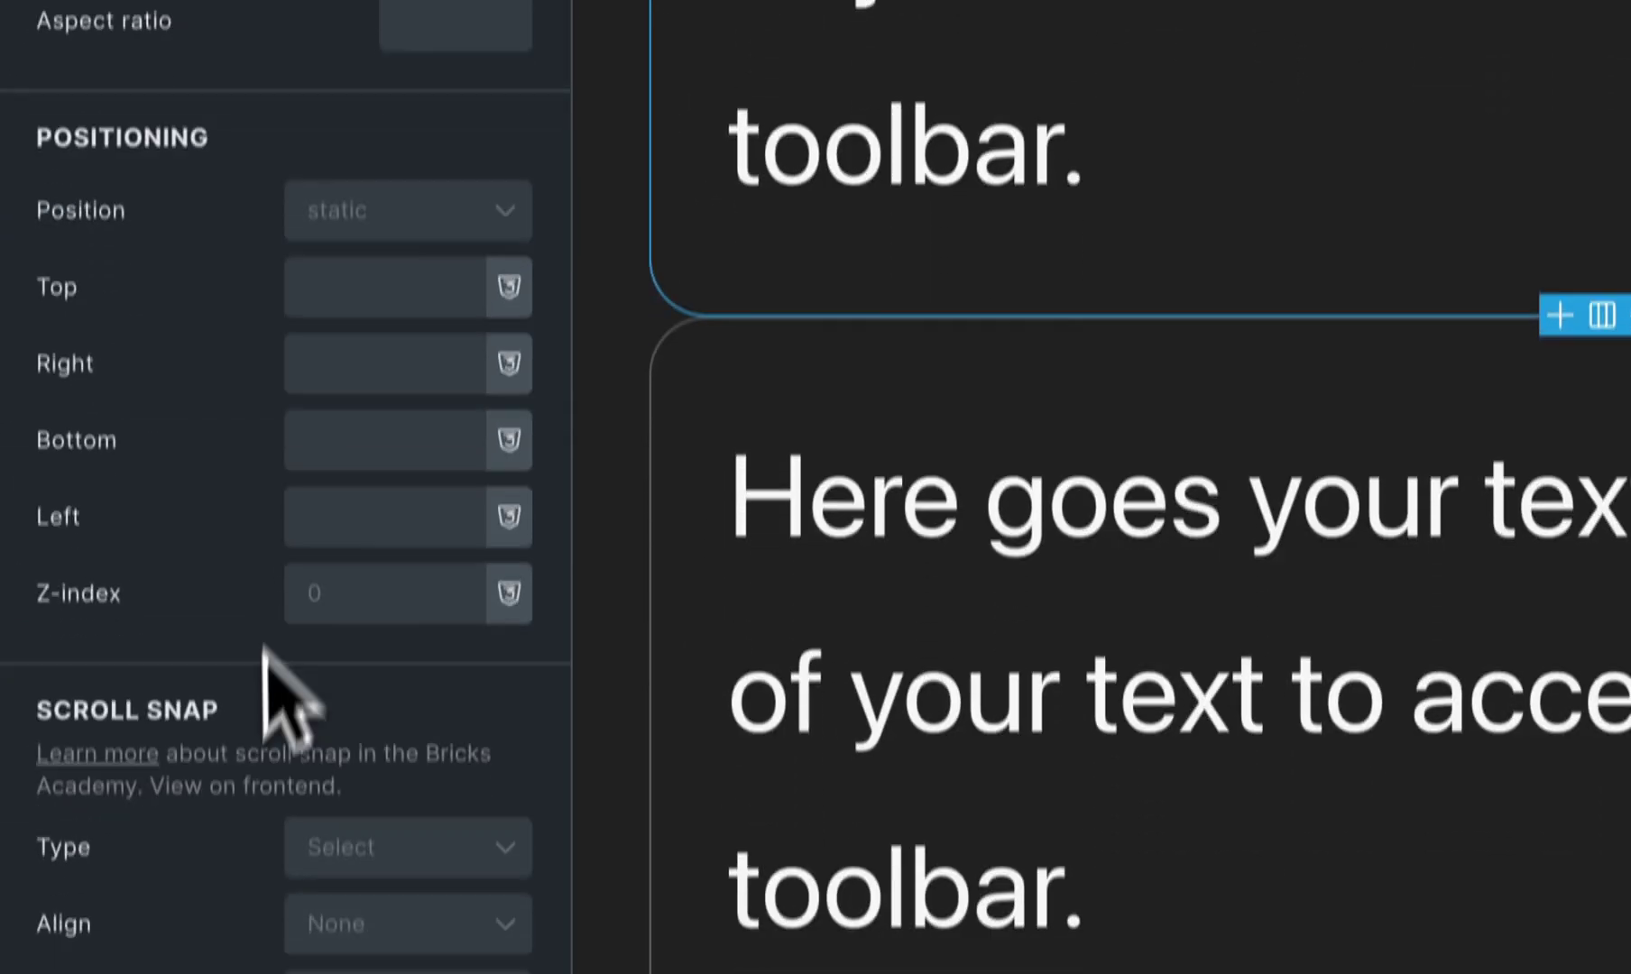
click(388, 219)
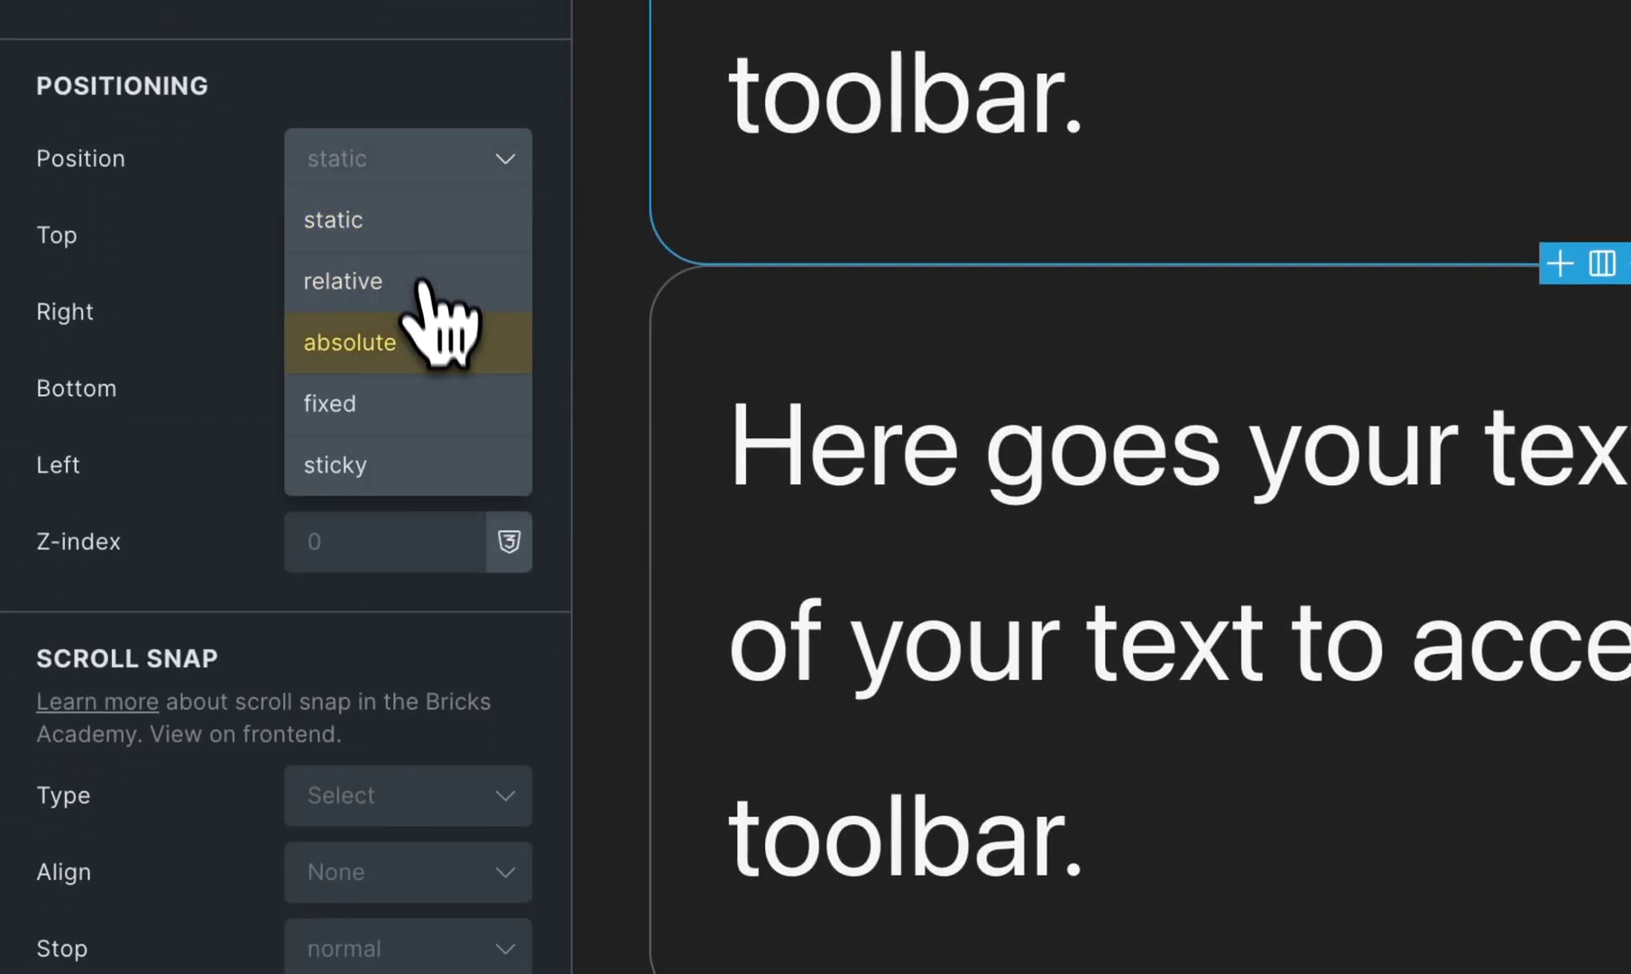
click(429, 348)
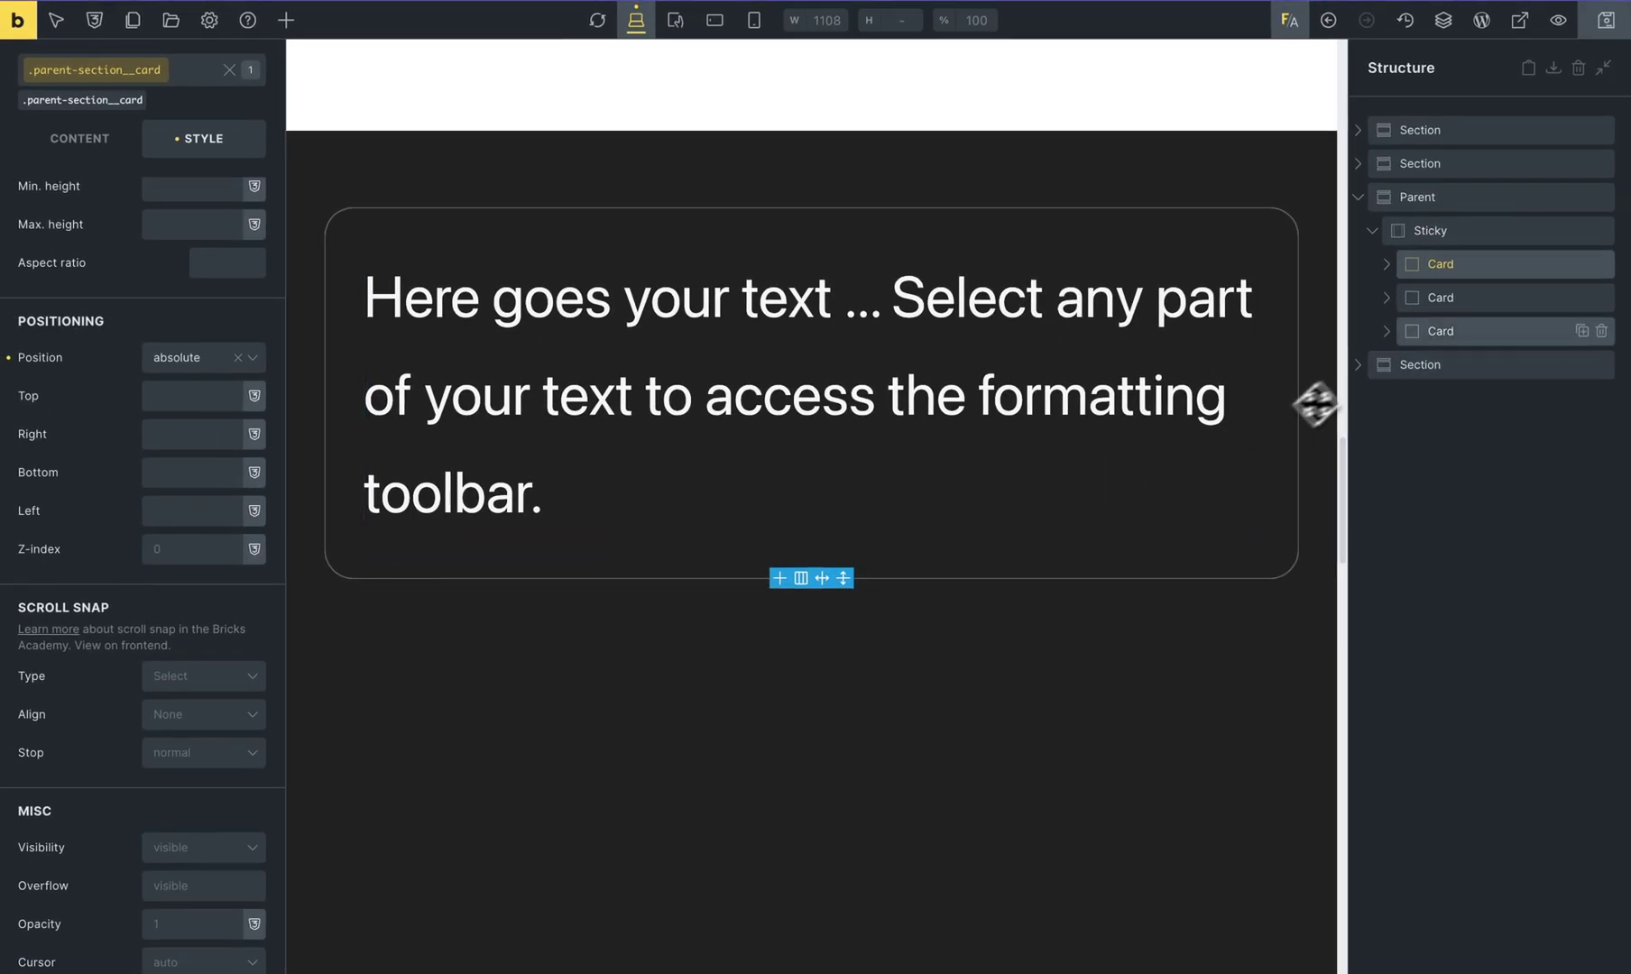
click(1424, 300)
drag(1431, 304, 1423, 292)
Set both the width and the height of the parent-section__card class to 100%
scroll(185, 587, down, 2)
click(180, 513)
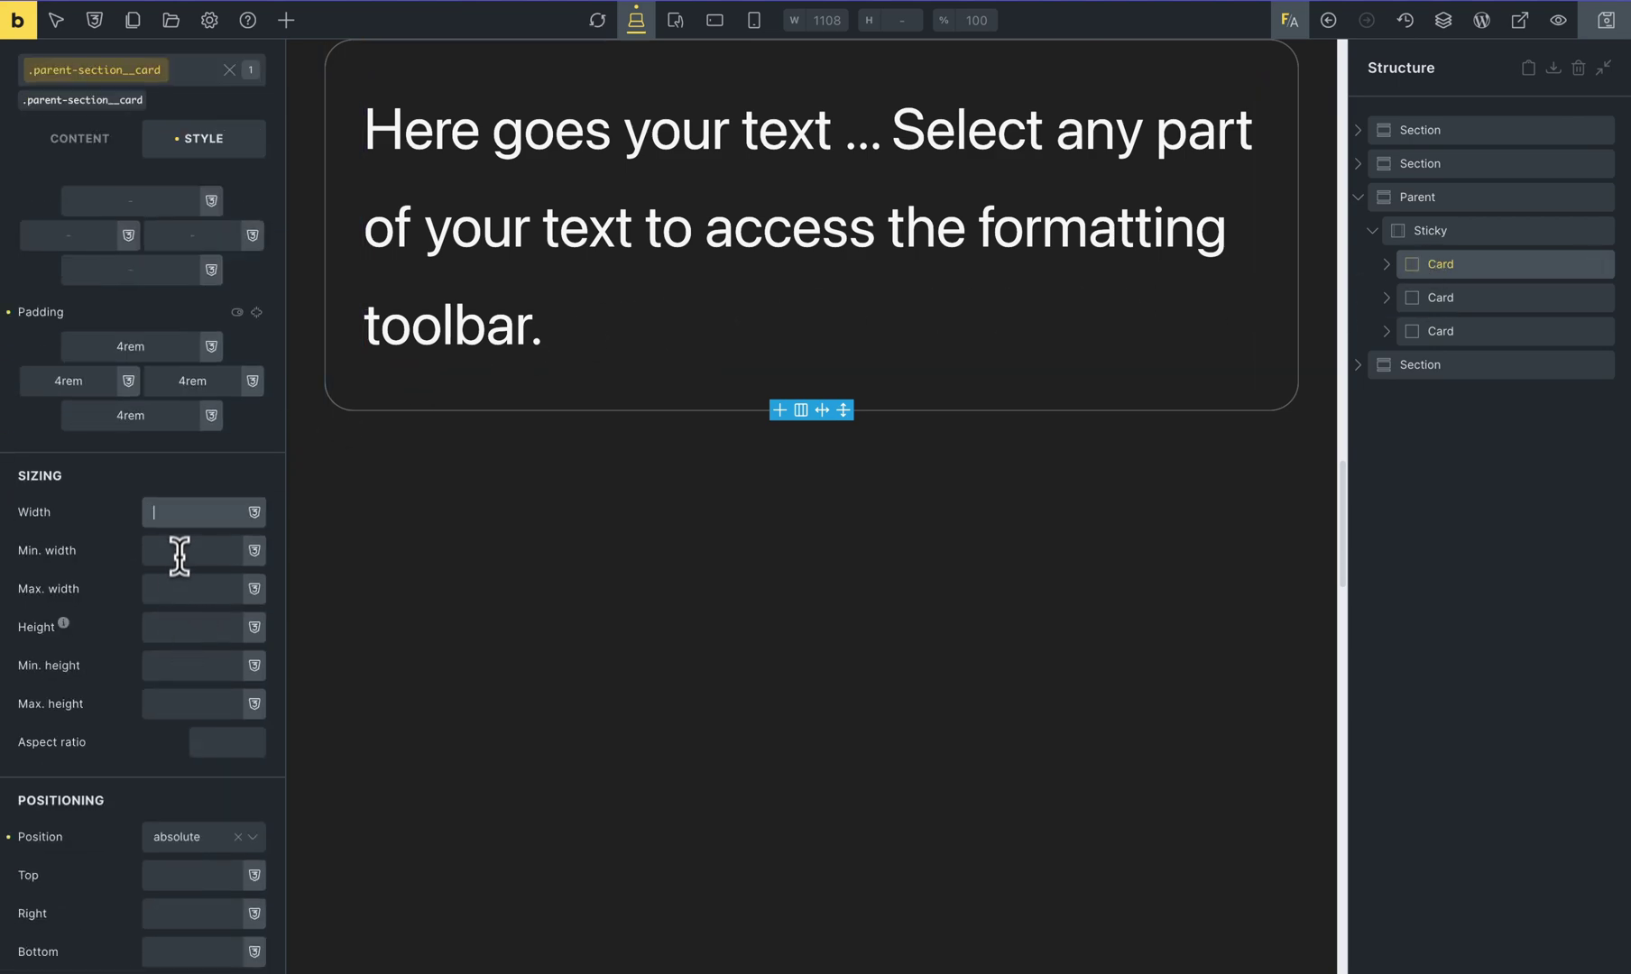
text(100)
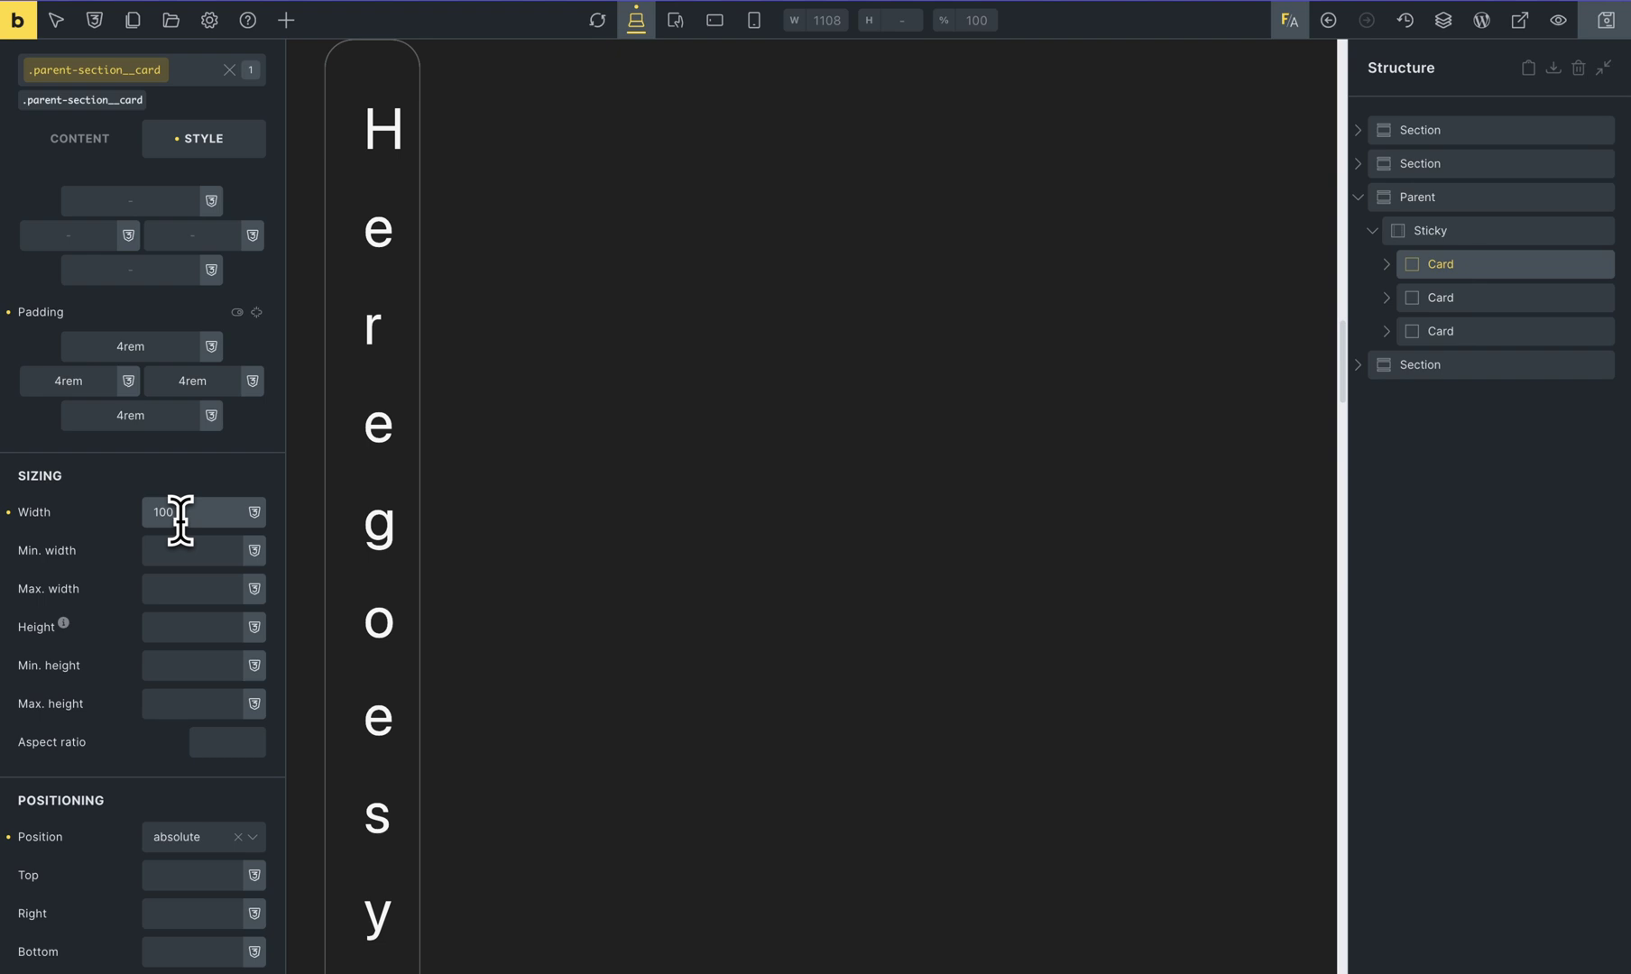
text(%)
click(161, 622)
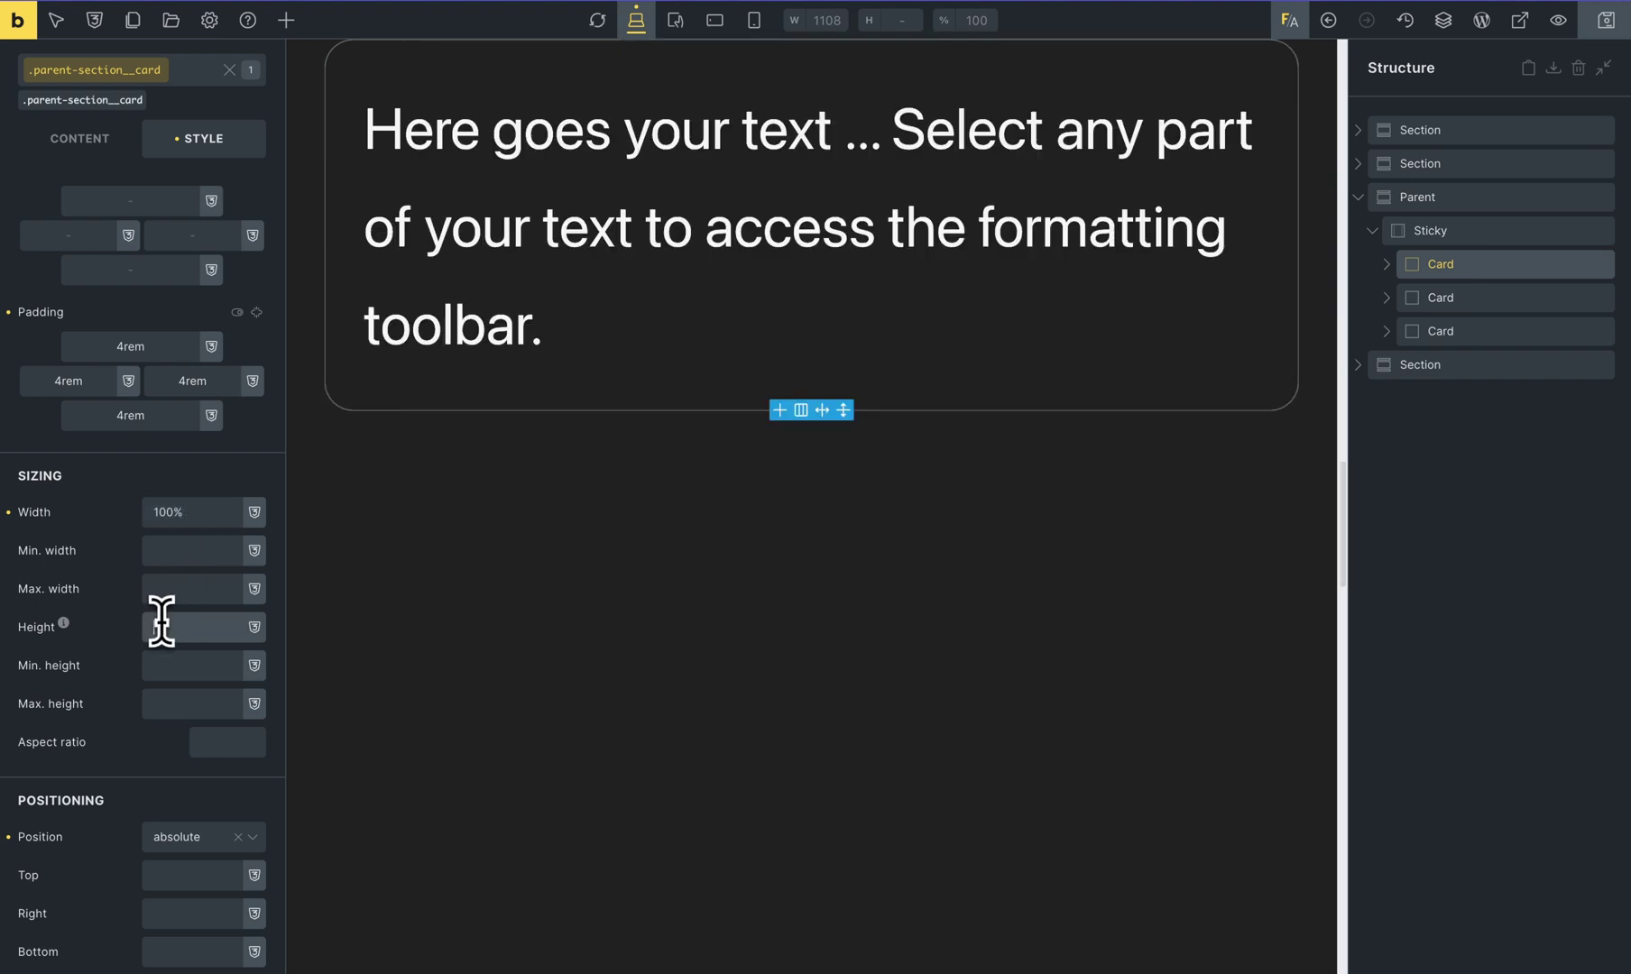
text(100%)
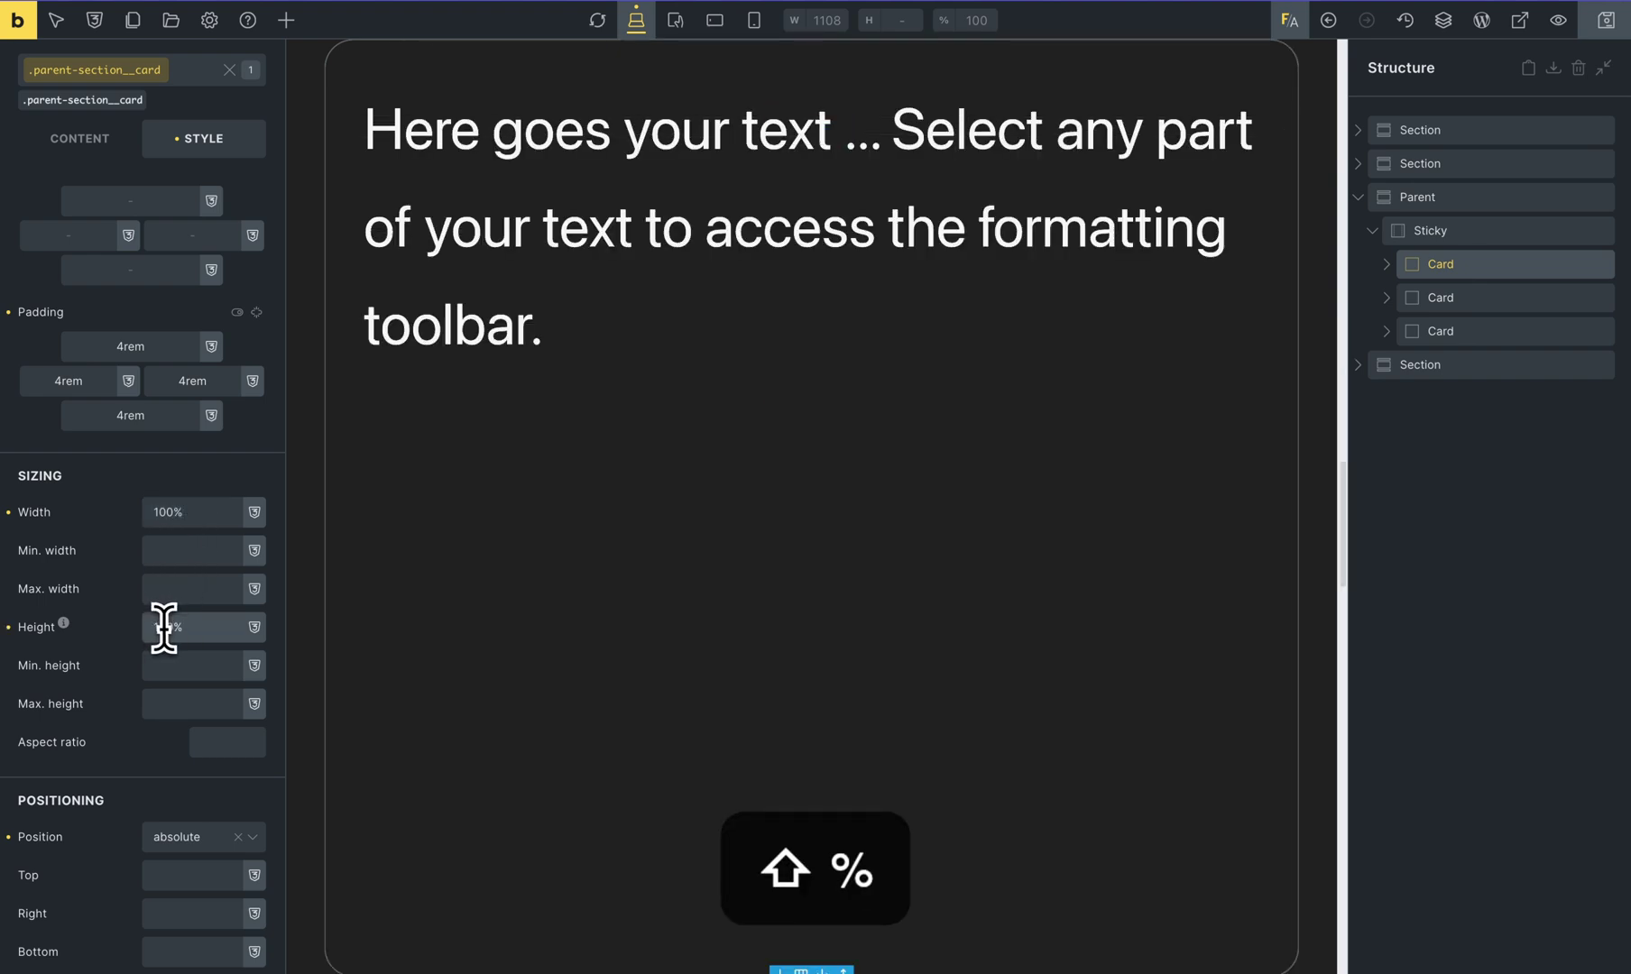
Center the card's content along both the main axis and the cross axis
scroll(108, 207, up, 1)
click(103, 202)
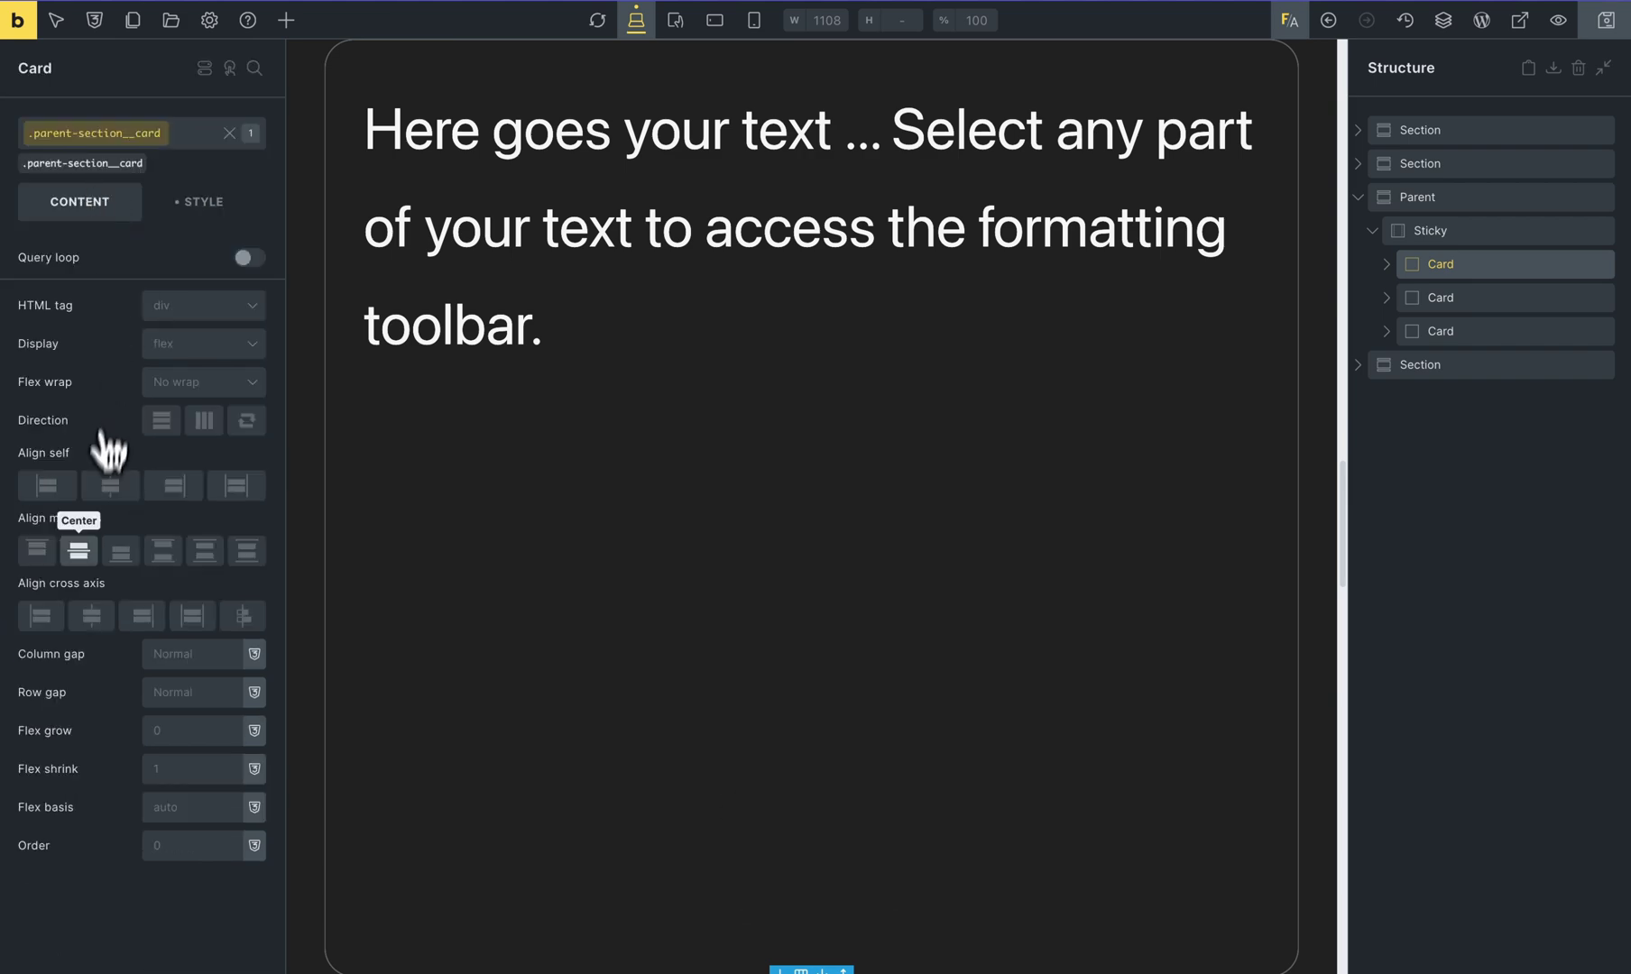
click(79, 550)
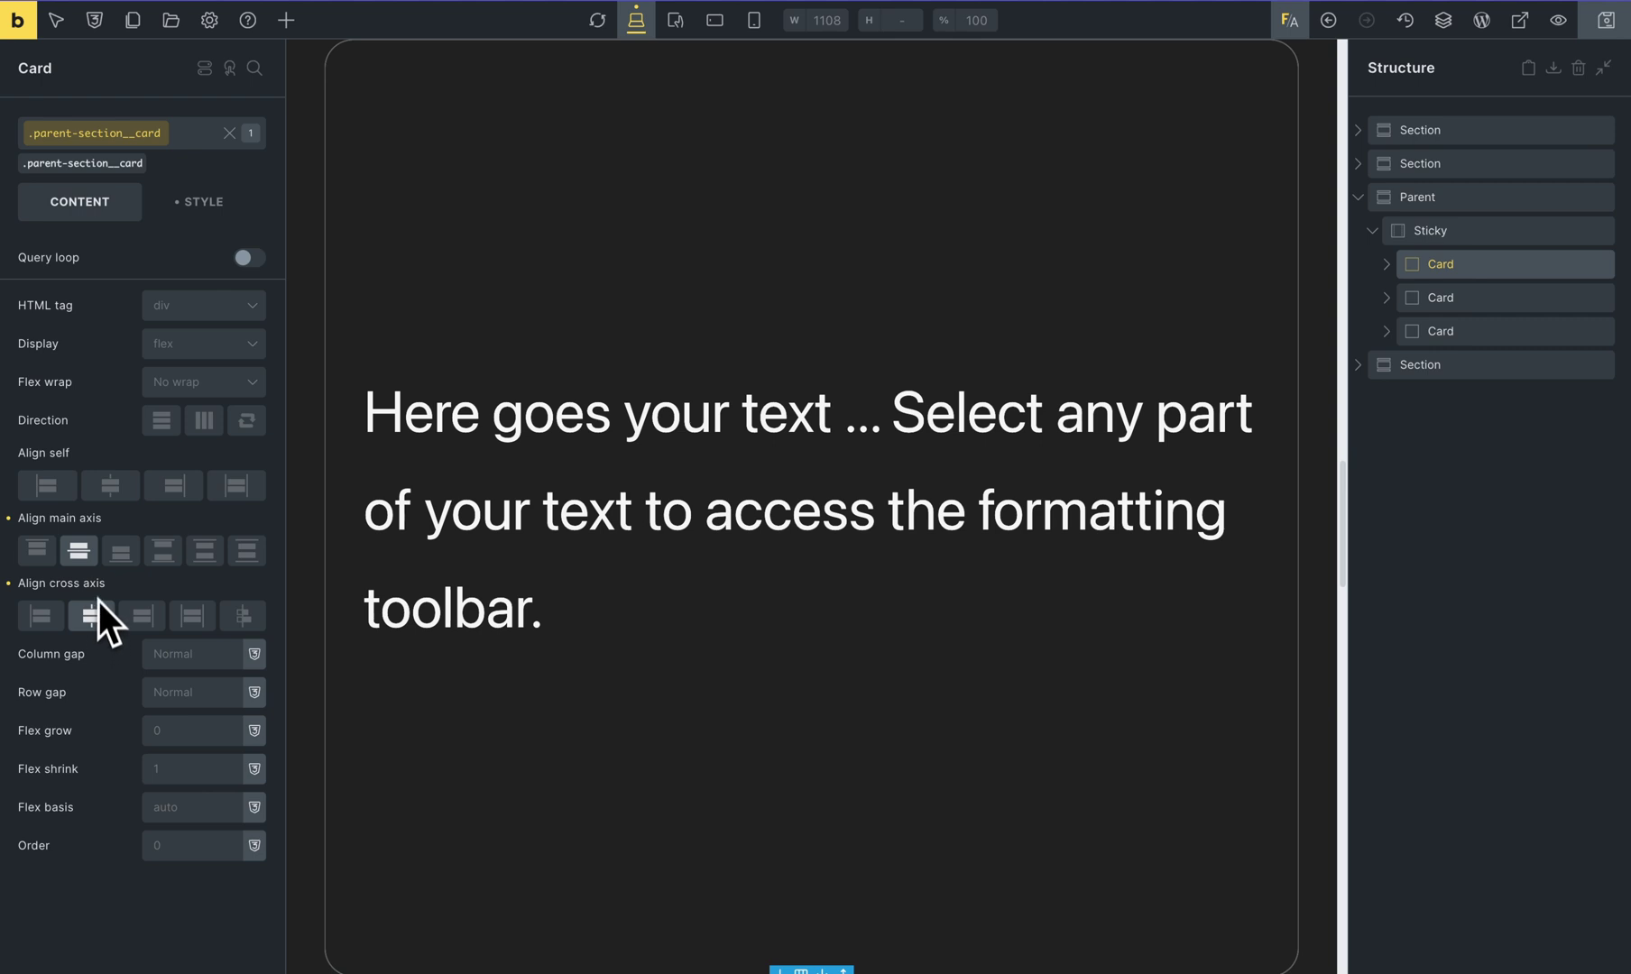
Set the card's text alignment to center and check the stacked cards while scrolling the section
click(201, 202)
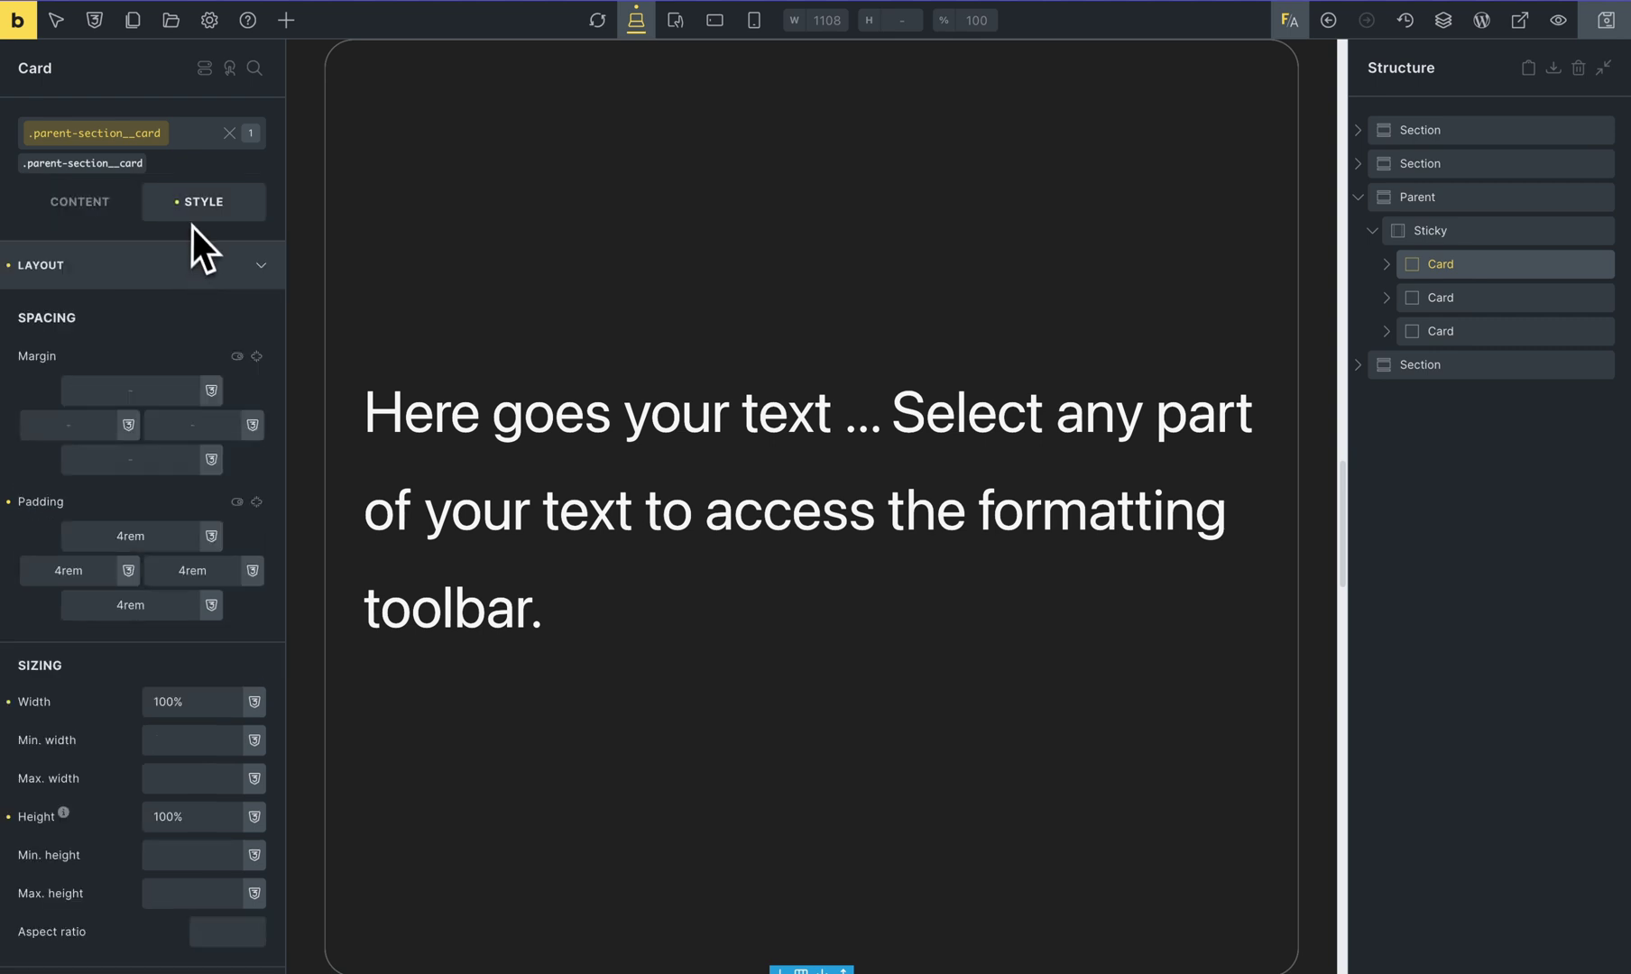
click(206, 265)
click(145, 318)
click(110, 463)
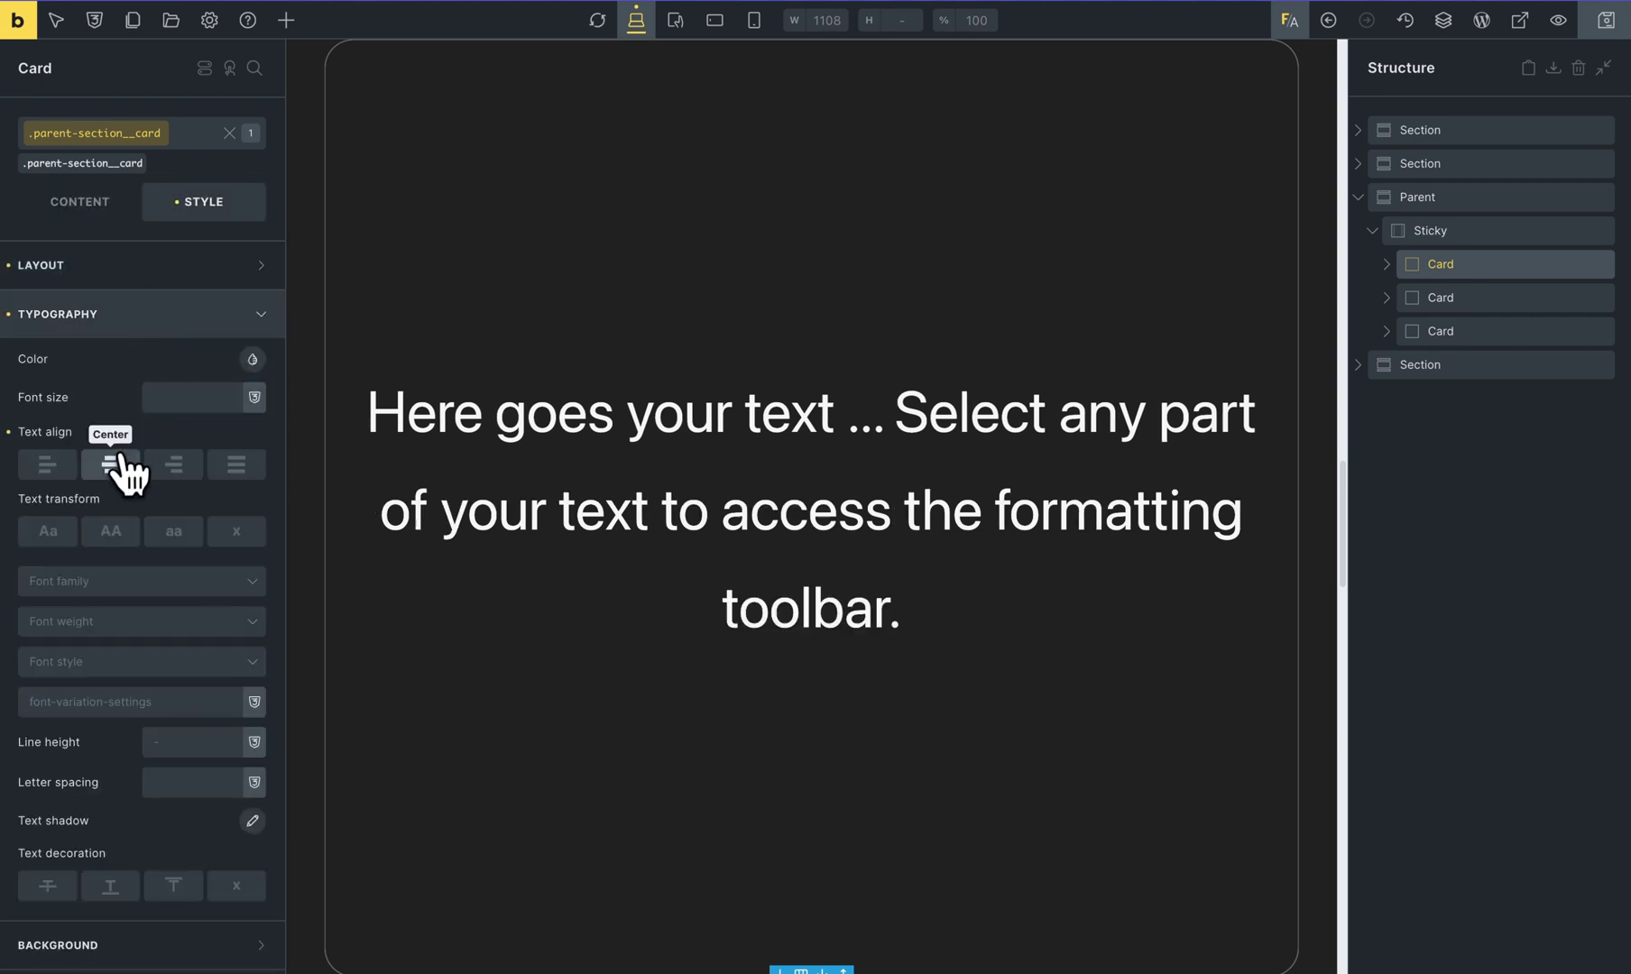
click(167, 316)
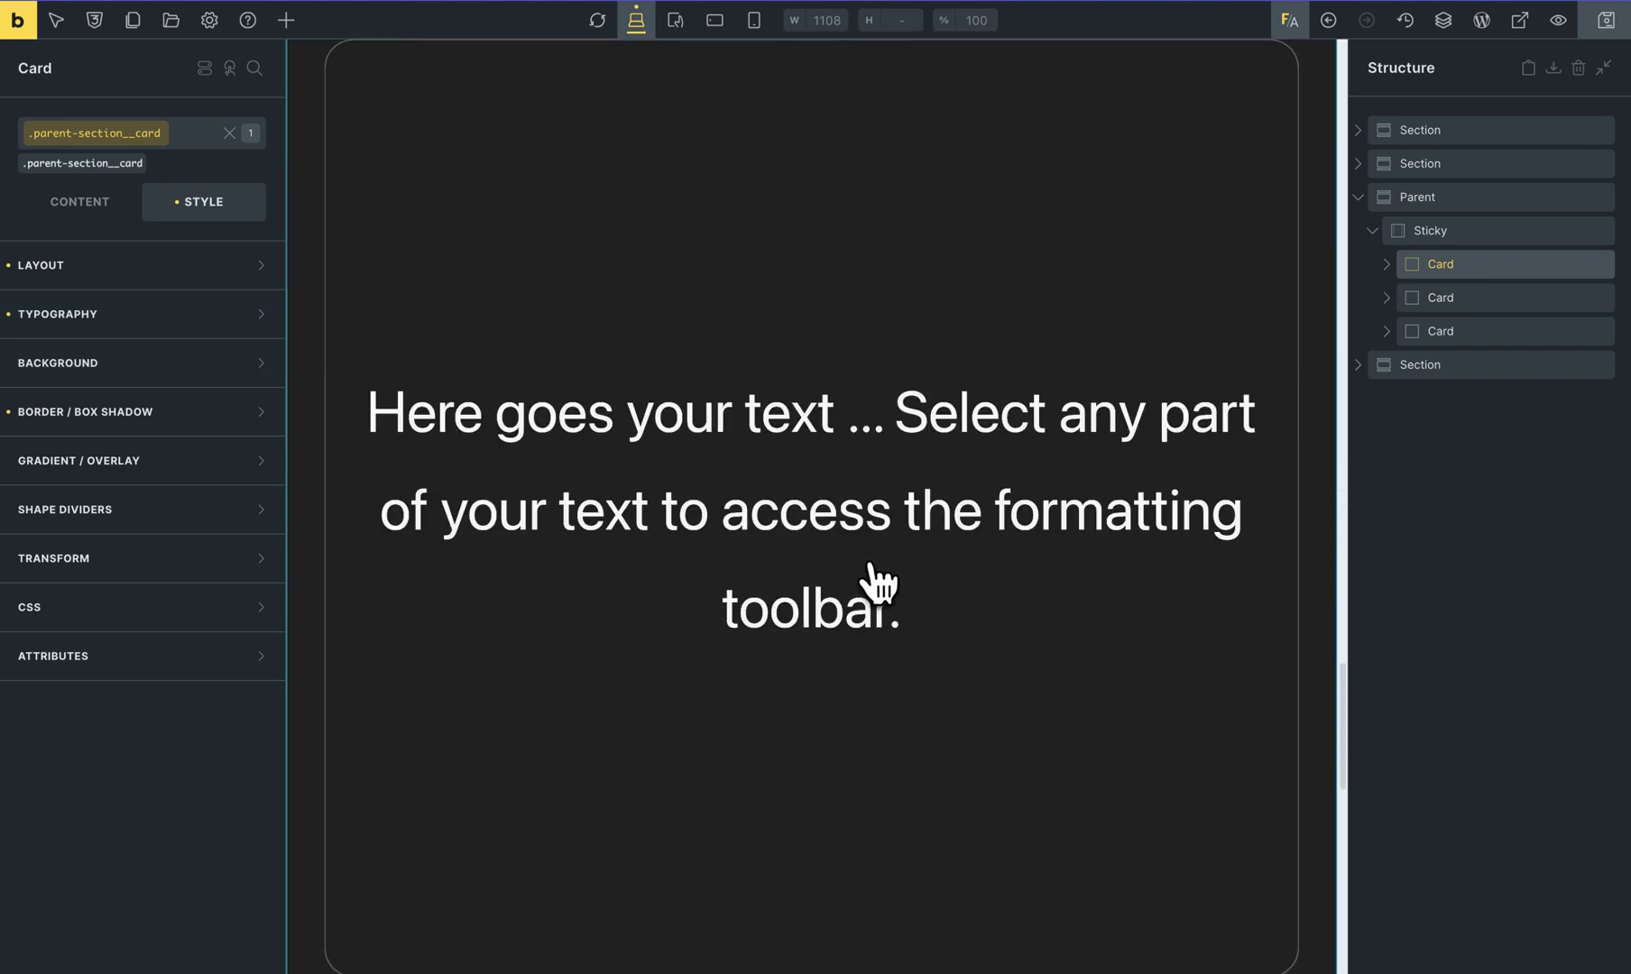
scroll(875, 582, down, 4)
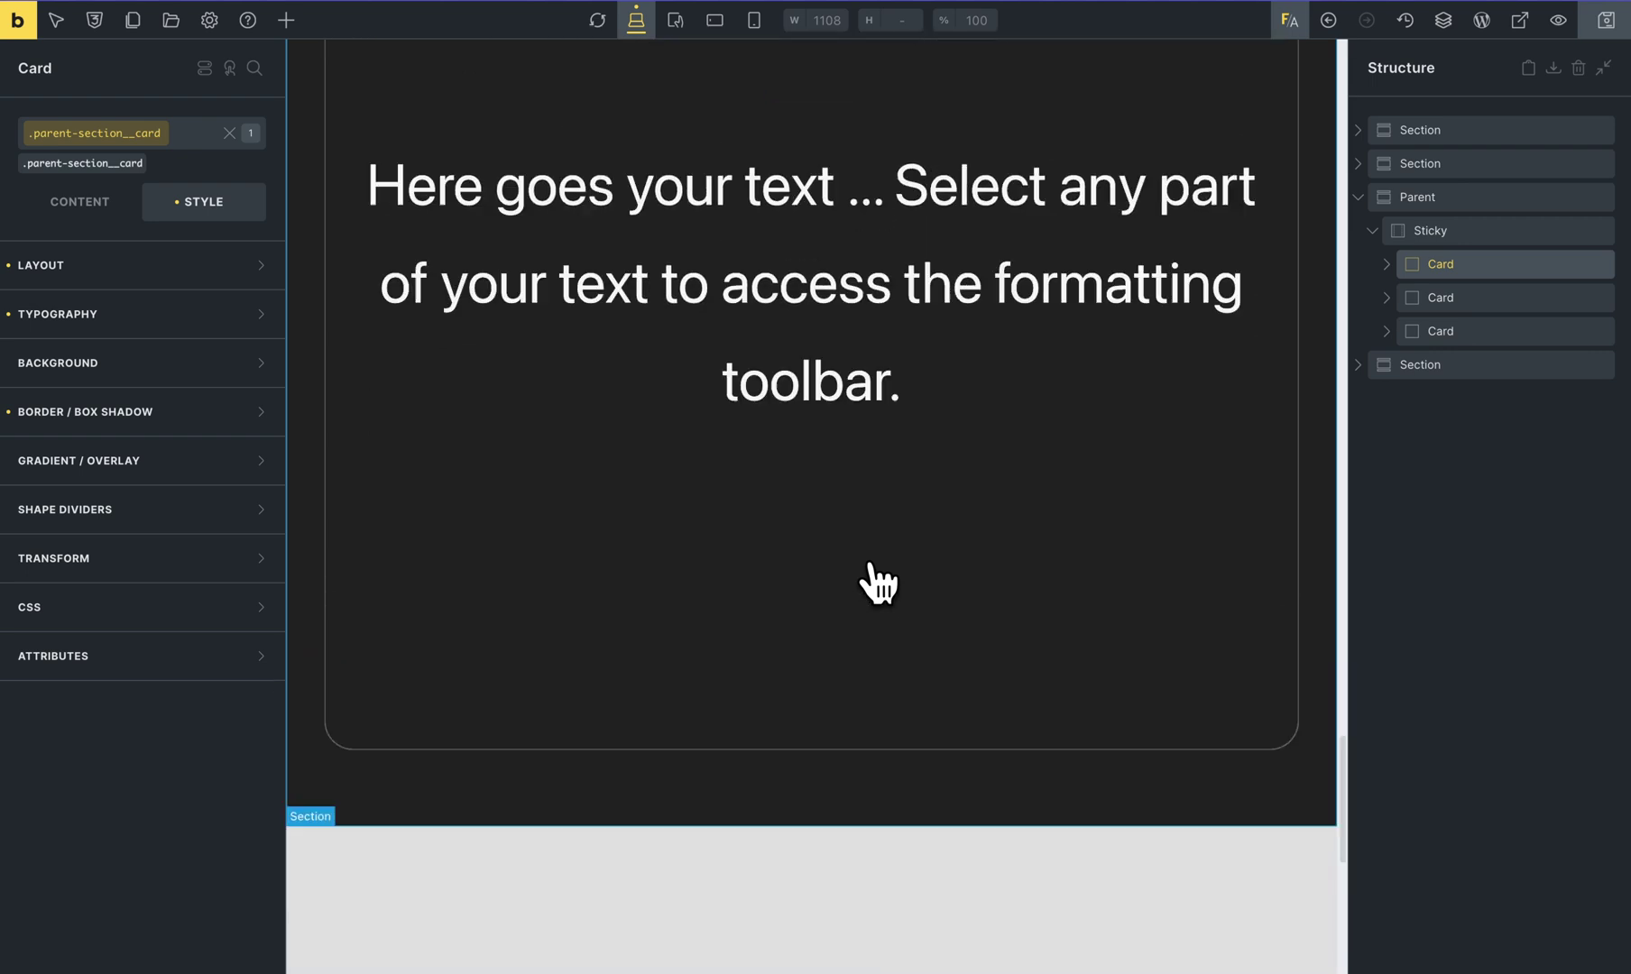
scroll(878, 580, up, 4)
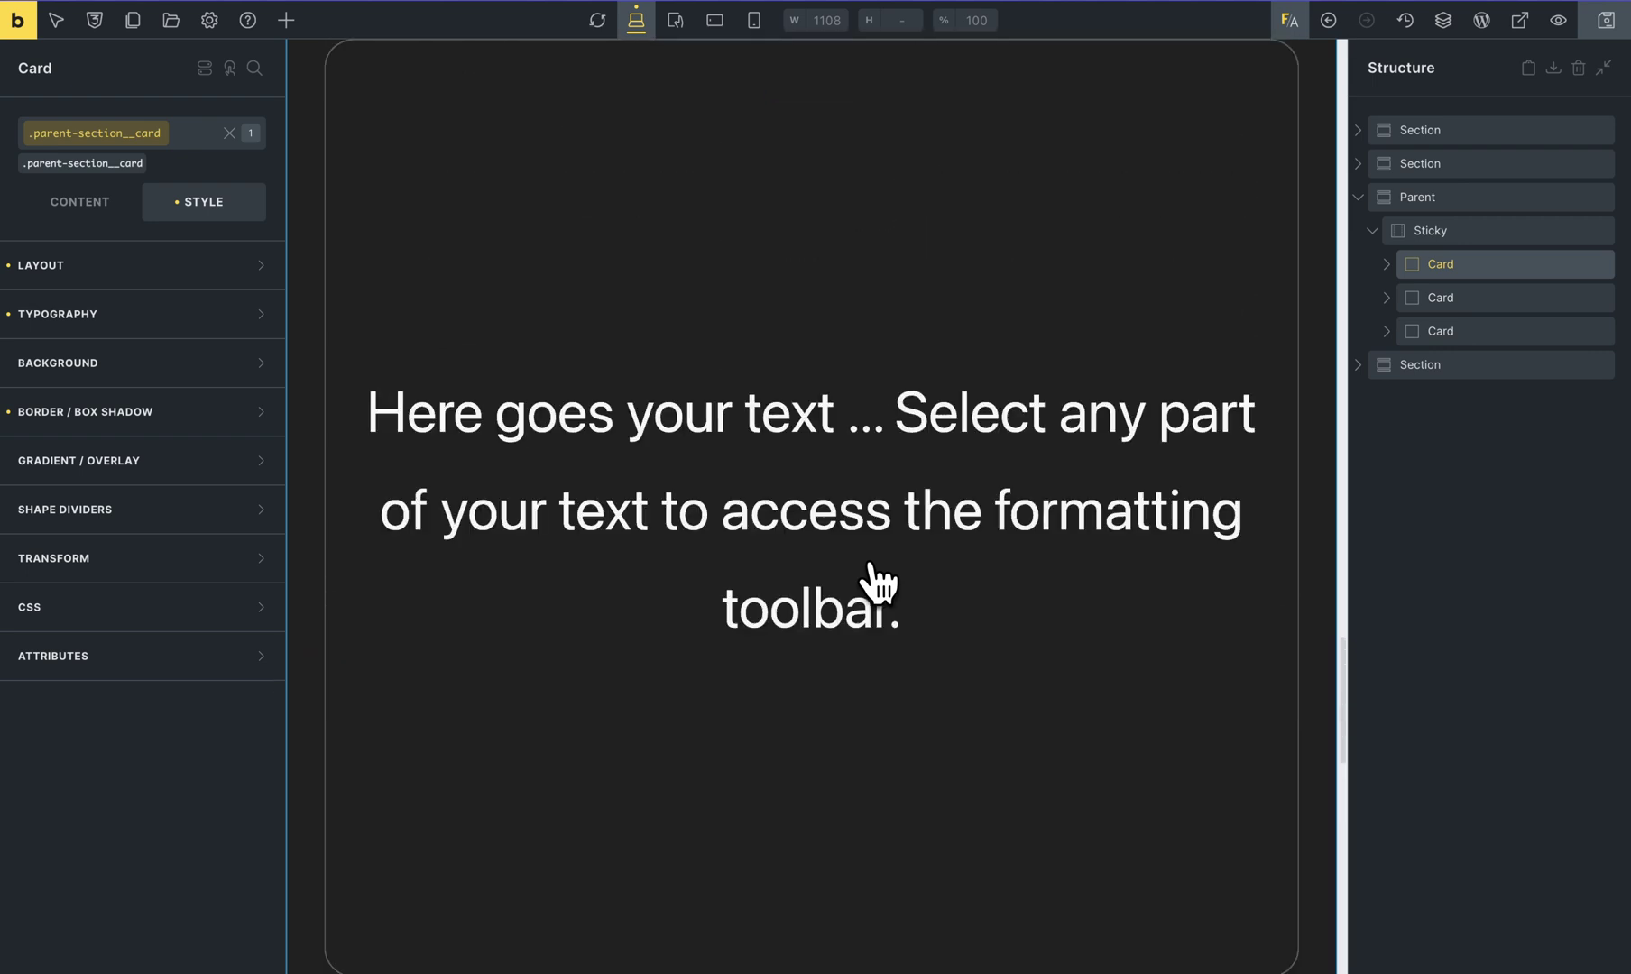
Set the right offset of the parent-section__card class to 0 through the first Card
click(1448, 306)
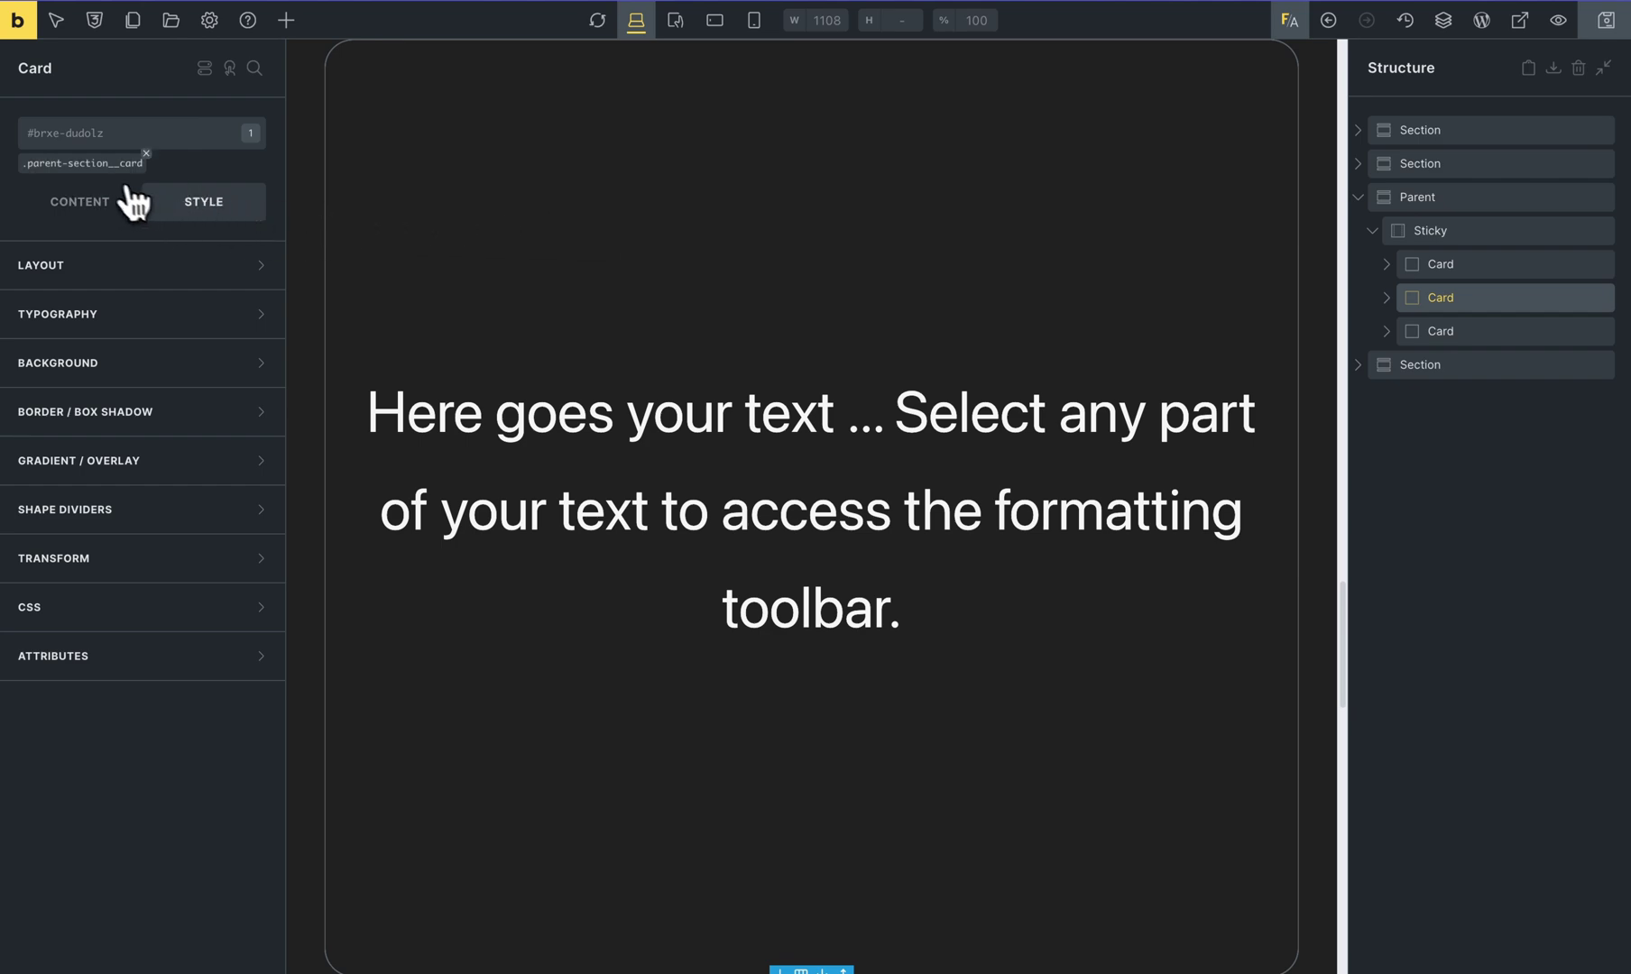
click(97, 168)
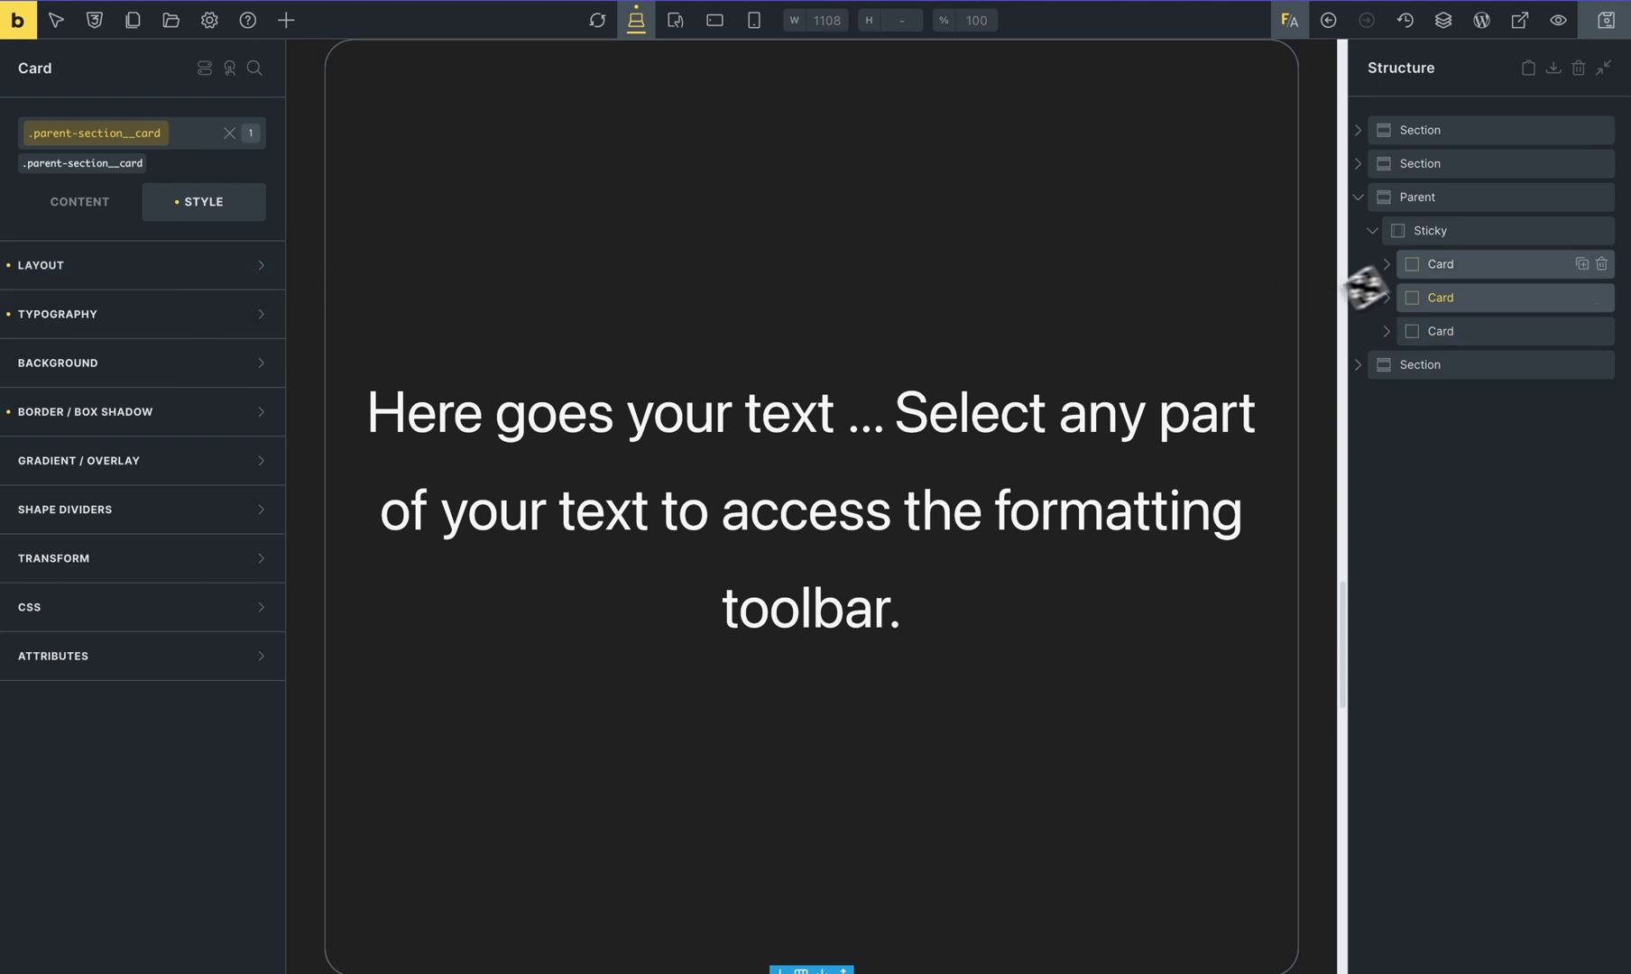
click(1430, 264)
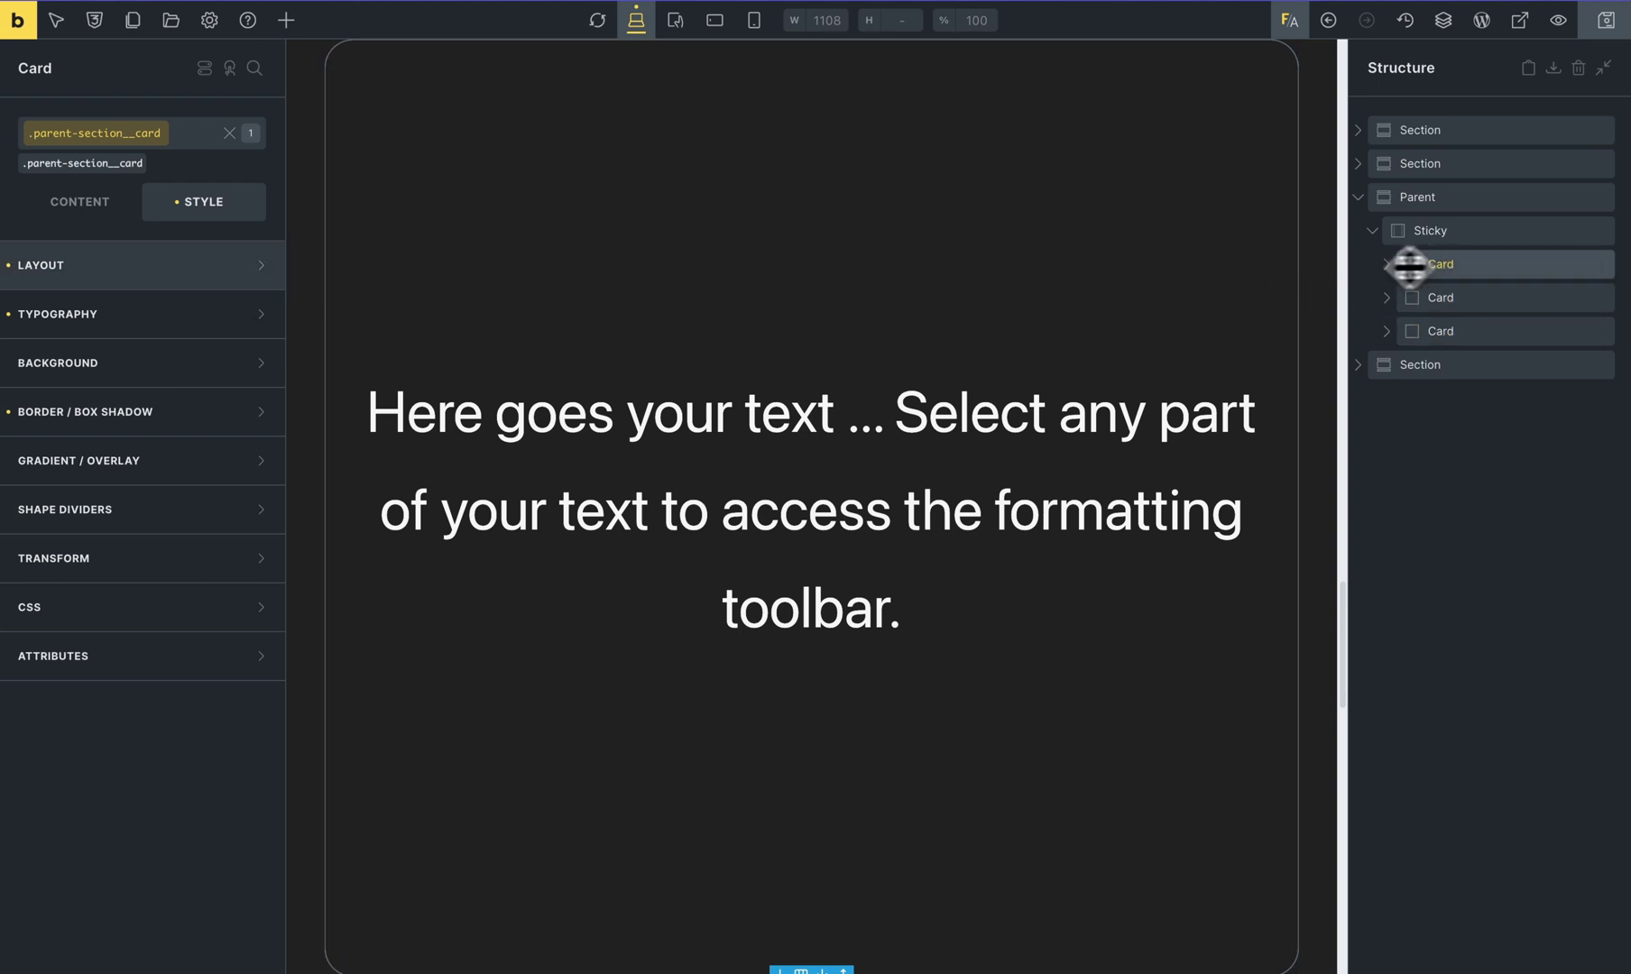
click(271, 275)
scroll(135, 400, down, 5)
click(186, 663)
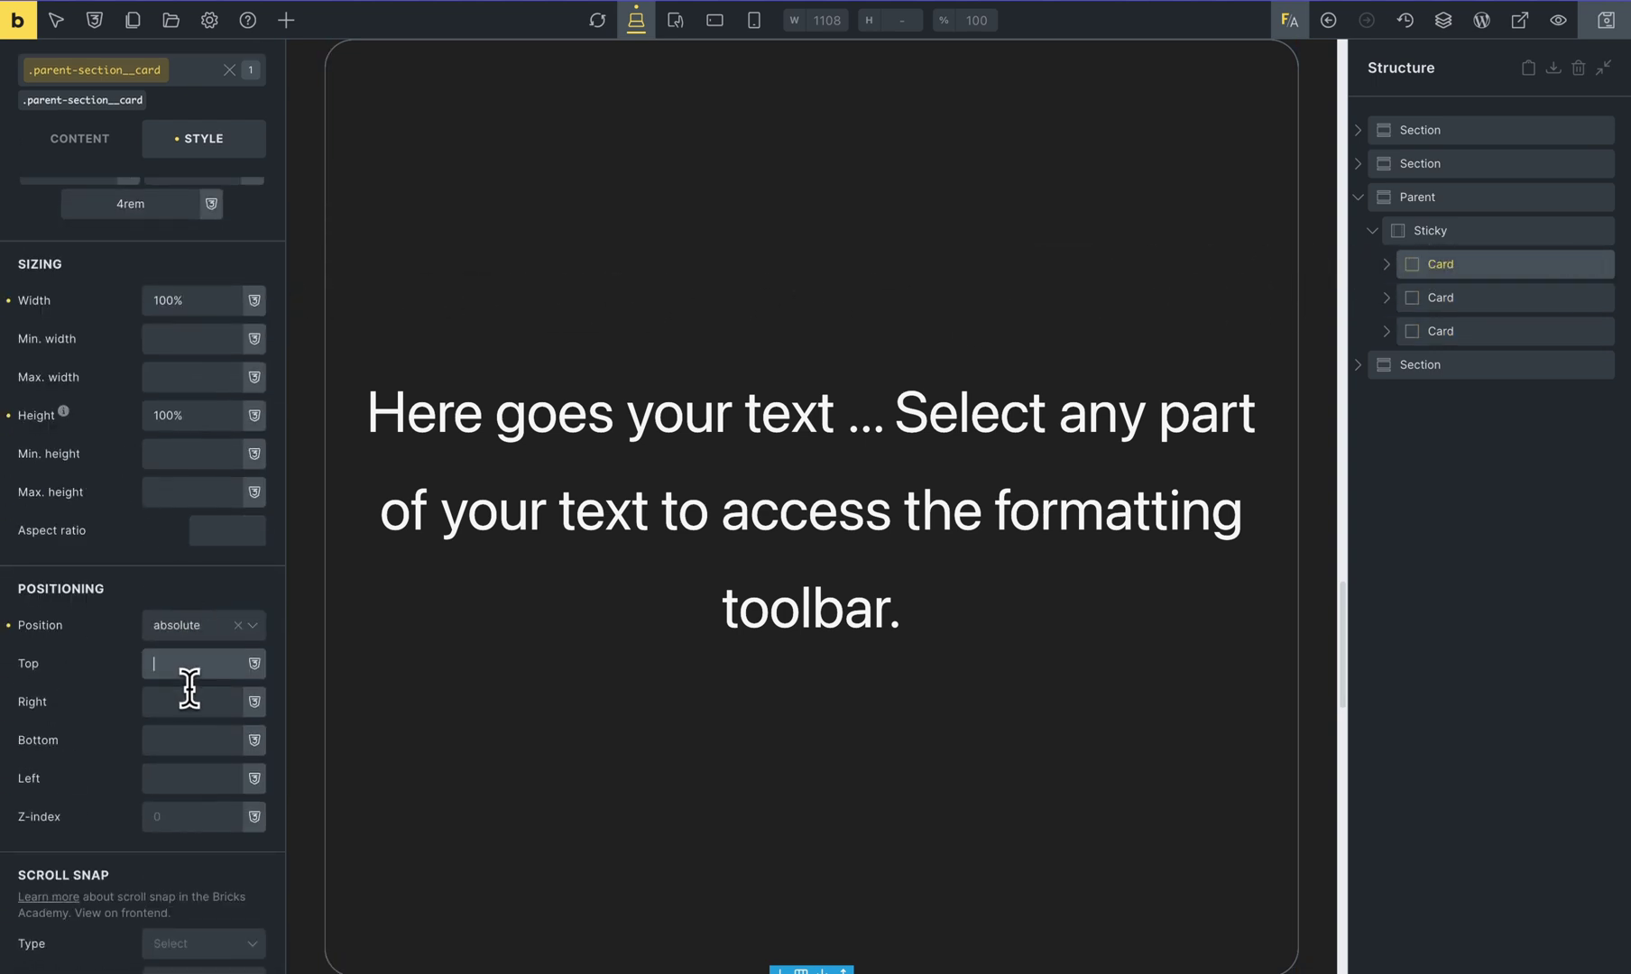
text(0)
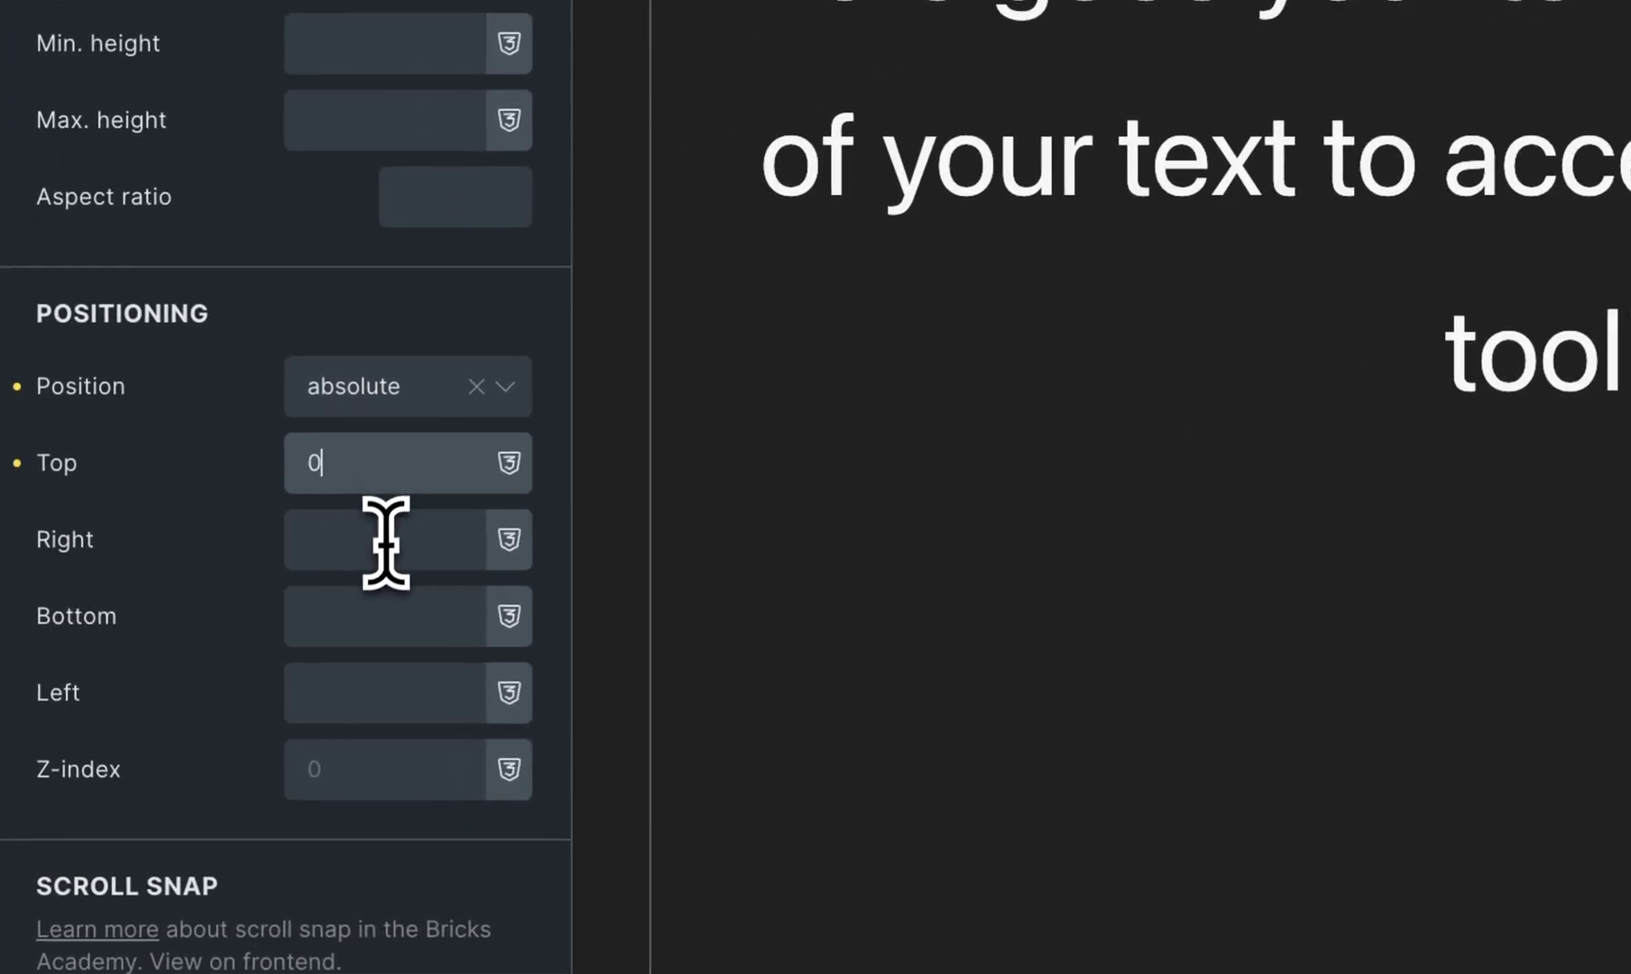
click(375, 546)
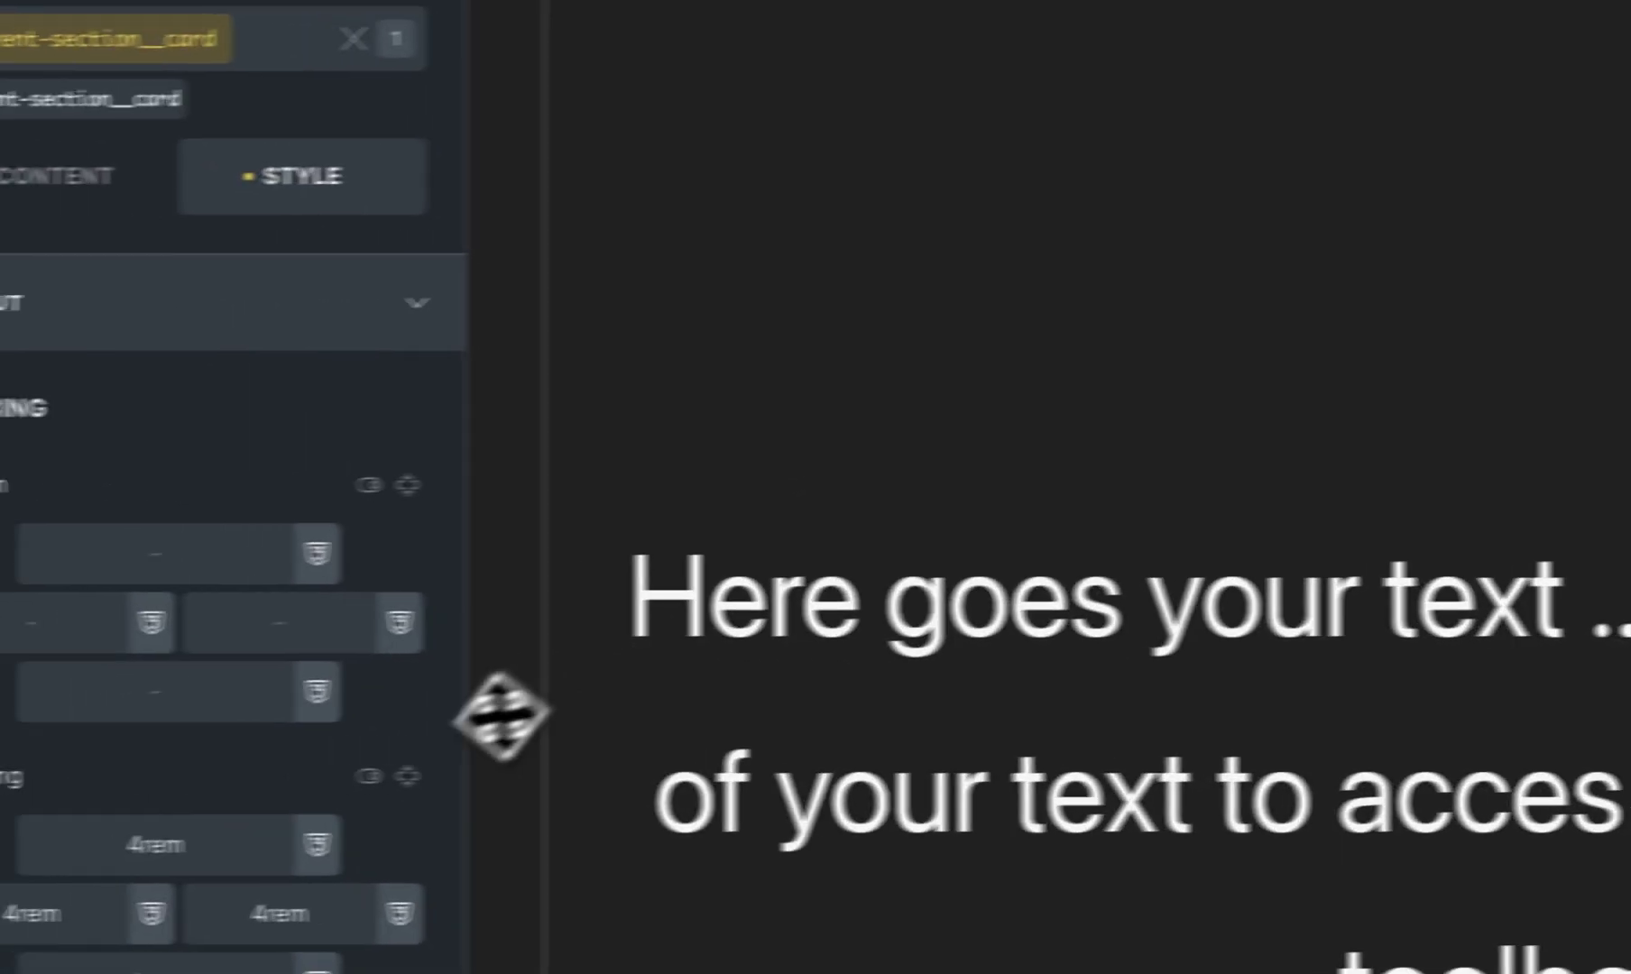
Set the second Card's own height, outside the shared parent-section__card class, to calc(100% - 50px)
click(86, 101)
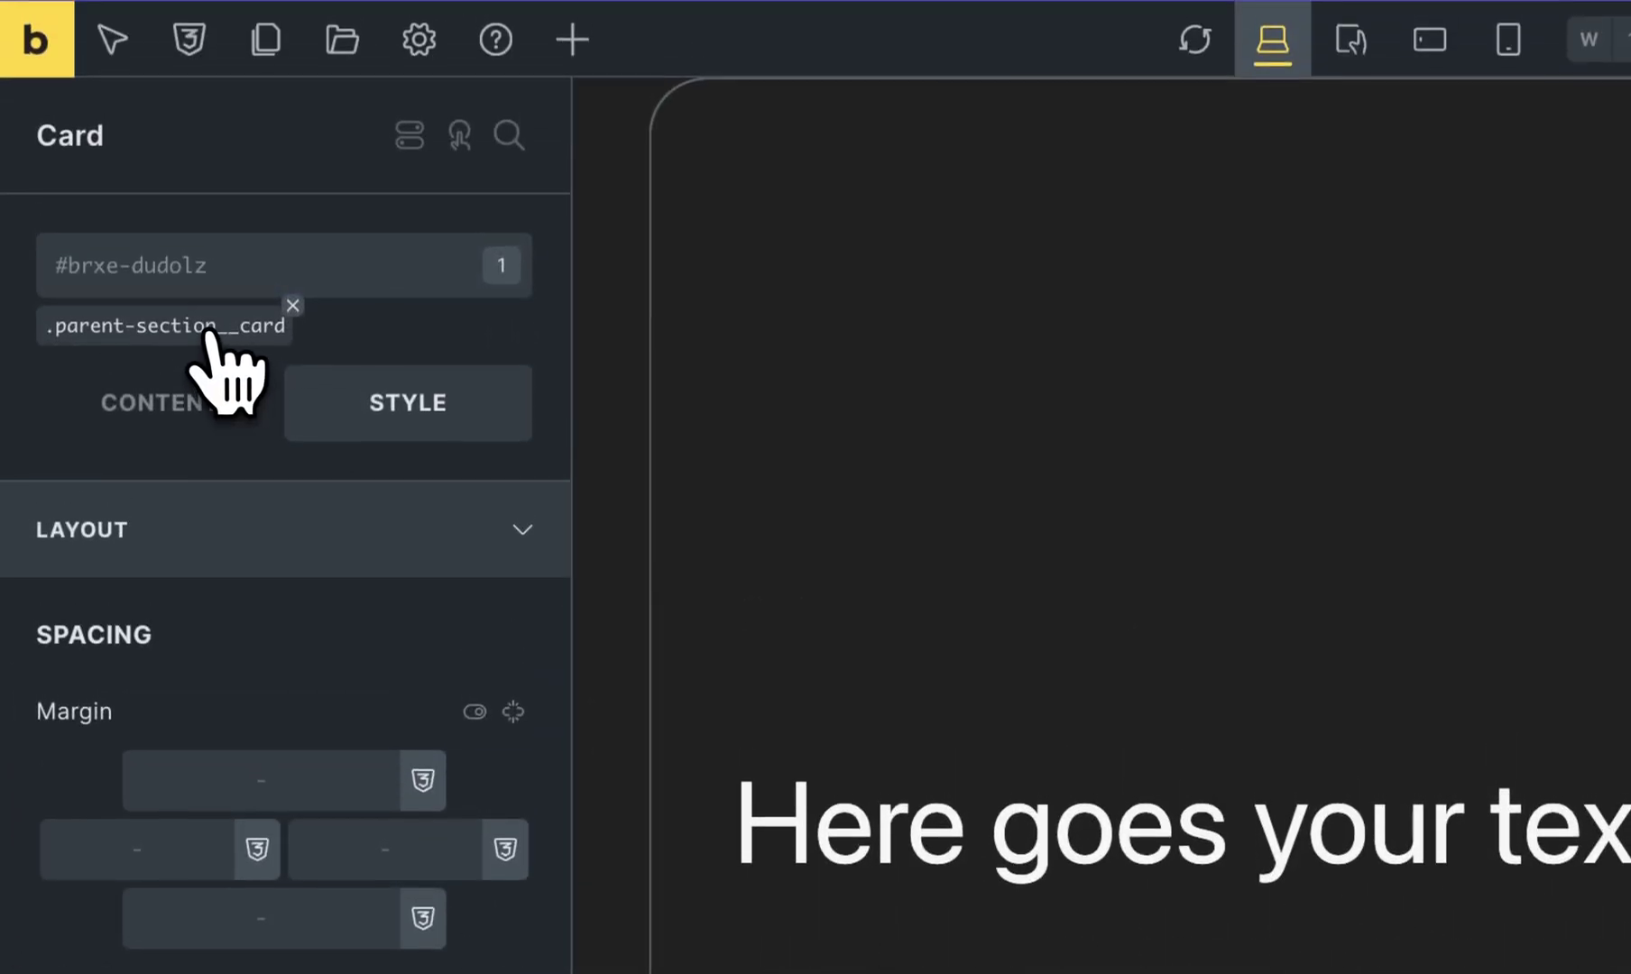
click(209, 332)
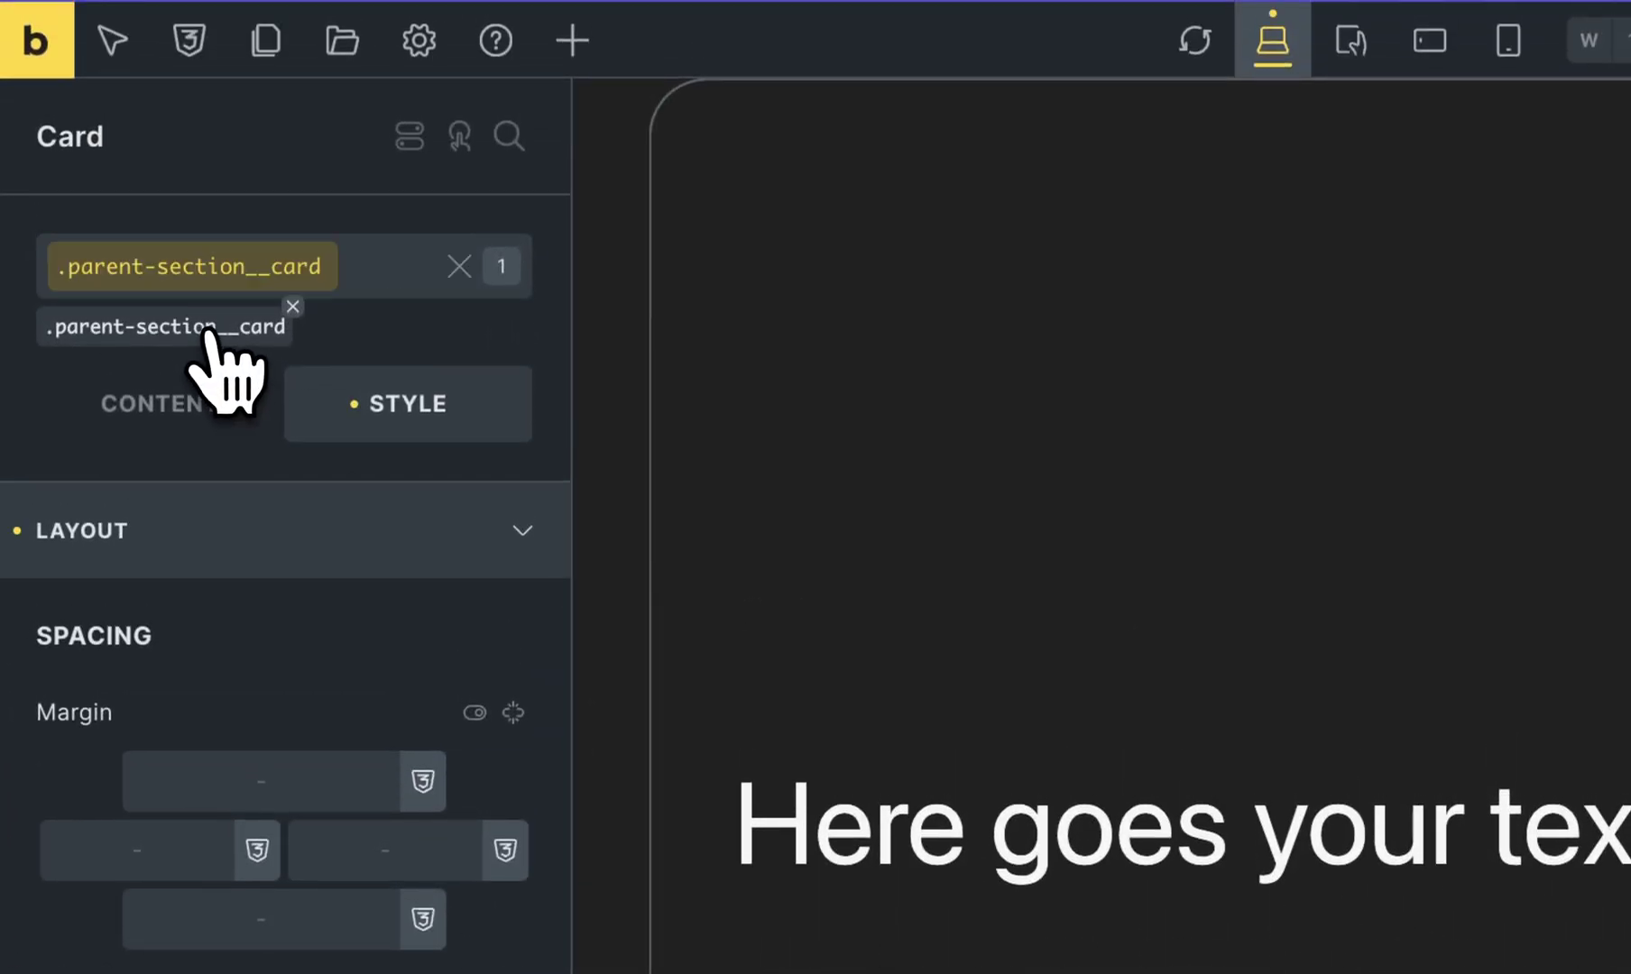
click(1241, 397)
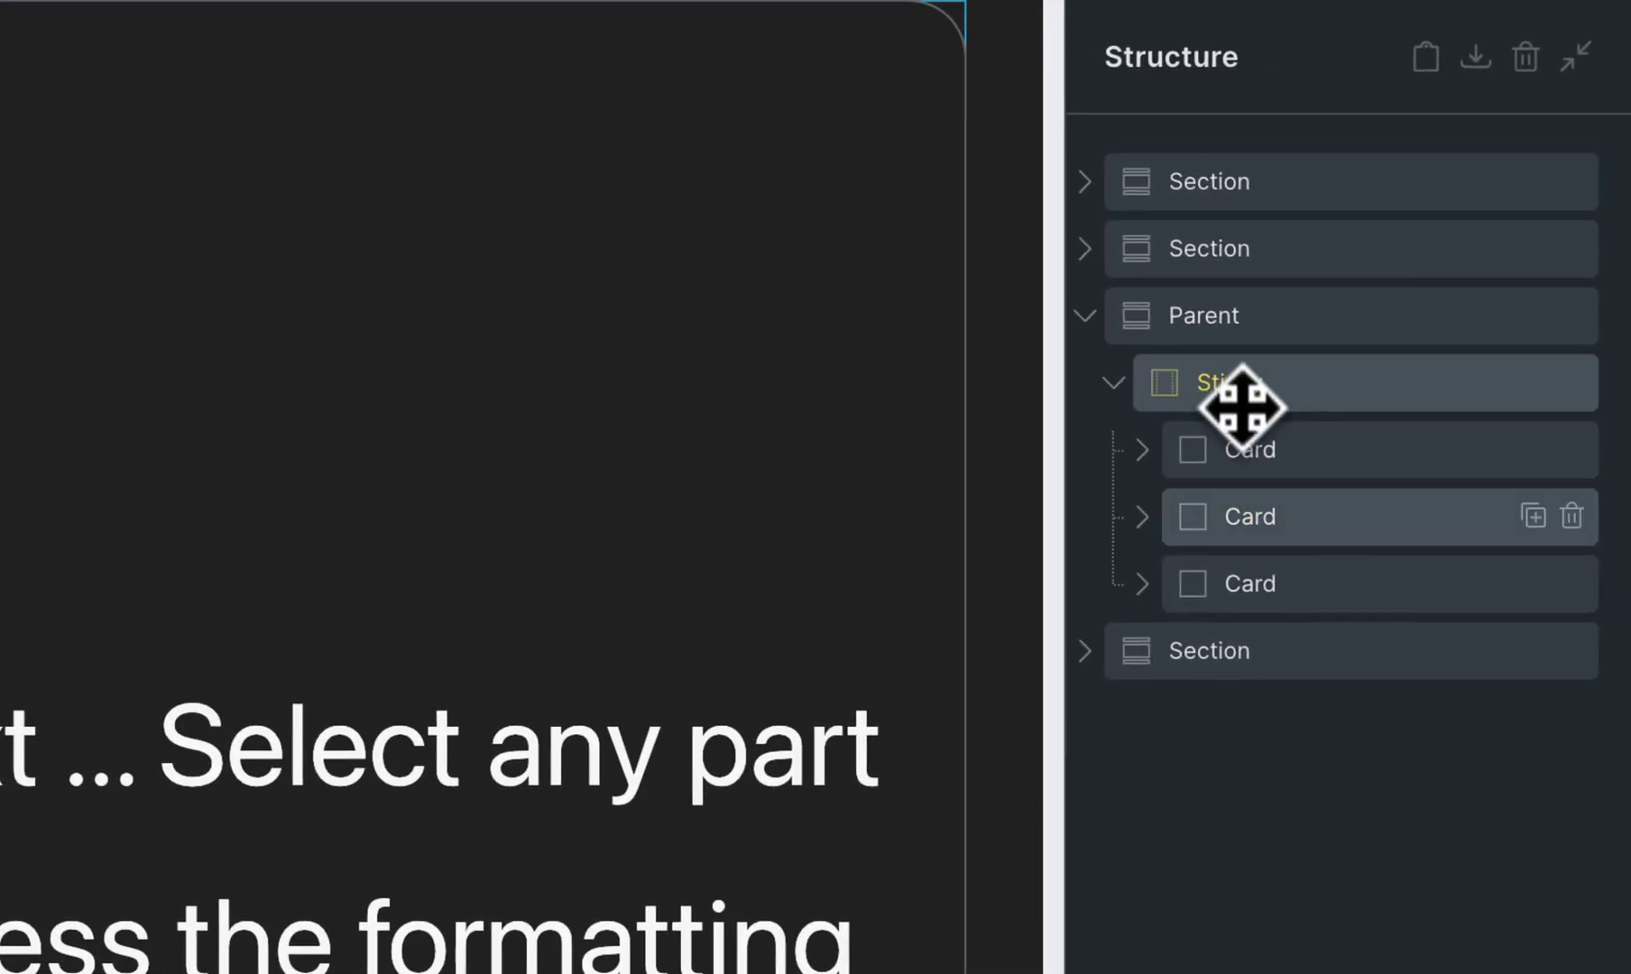
click(1237, 516)
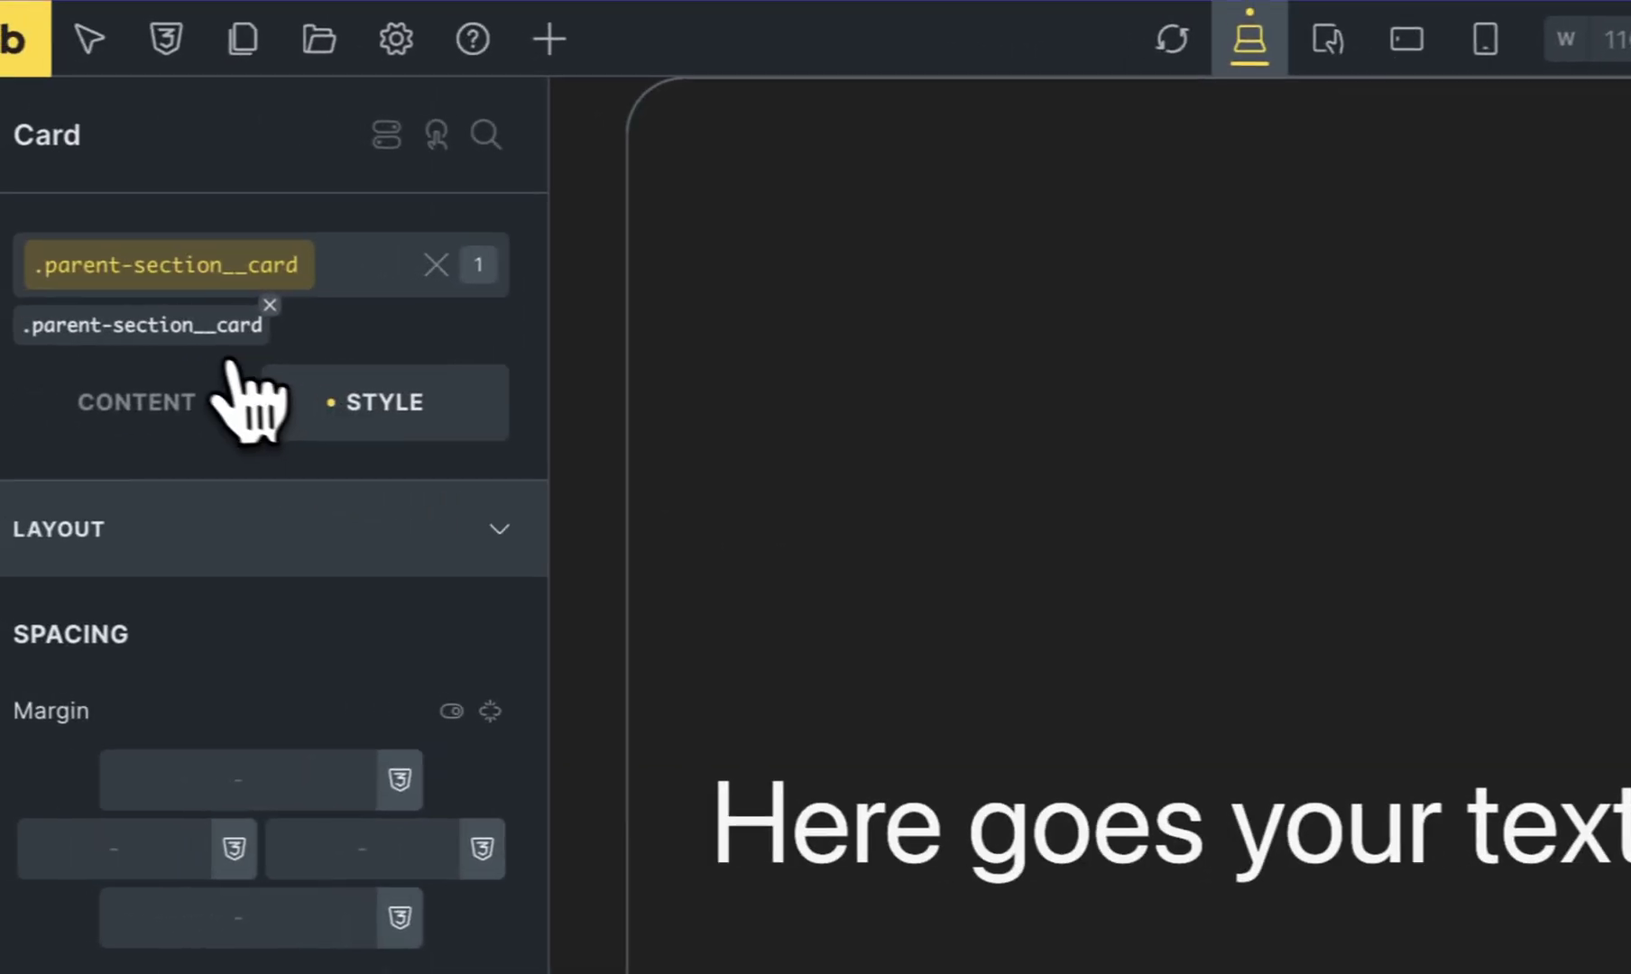
click(225, 336)
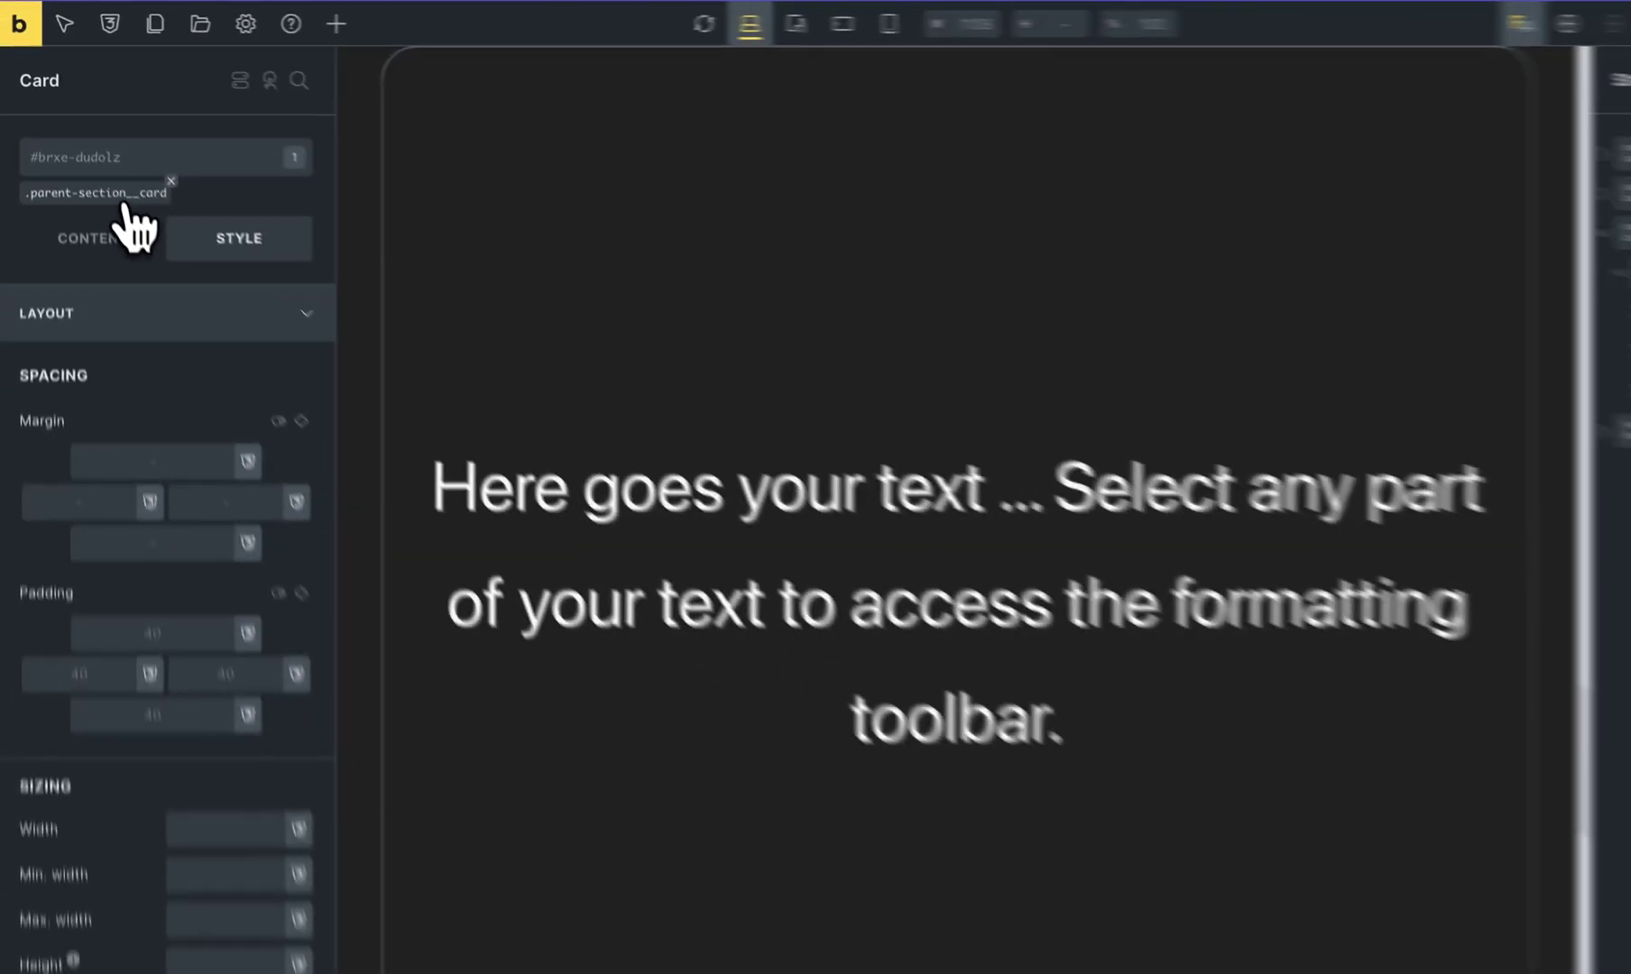
click(181, 812)
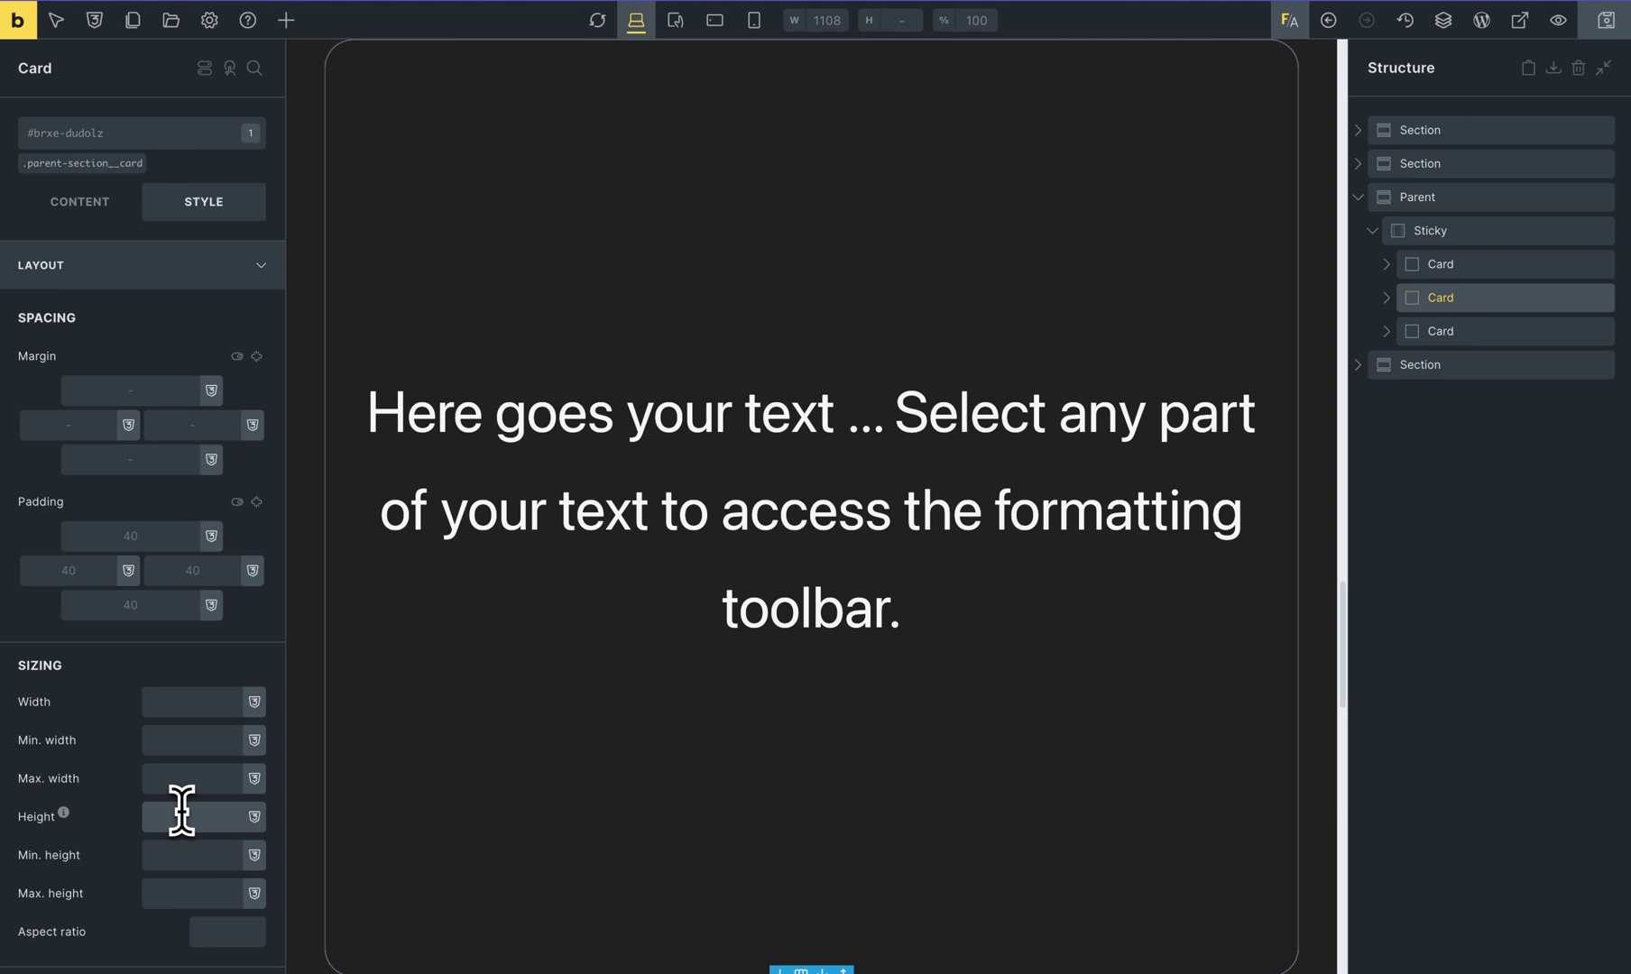
text(calc())
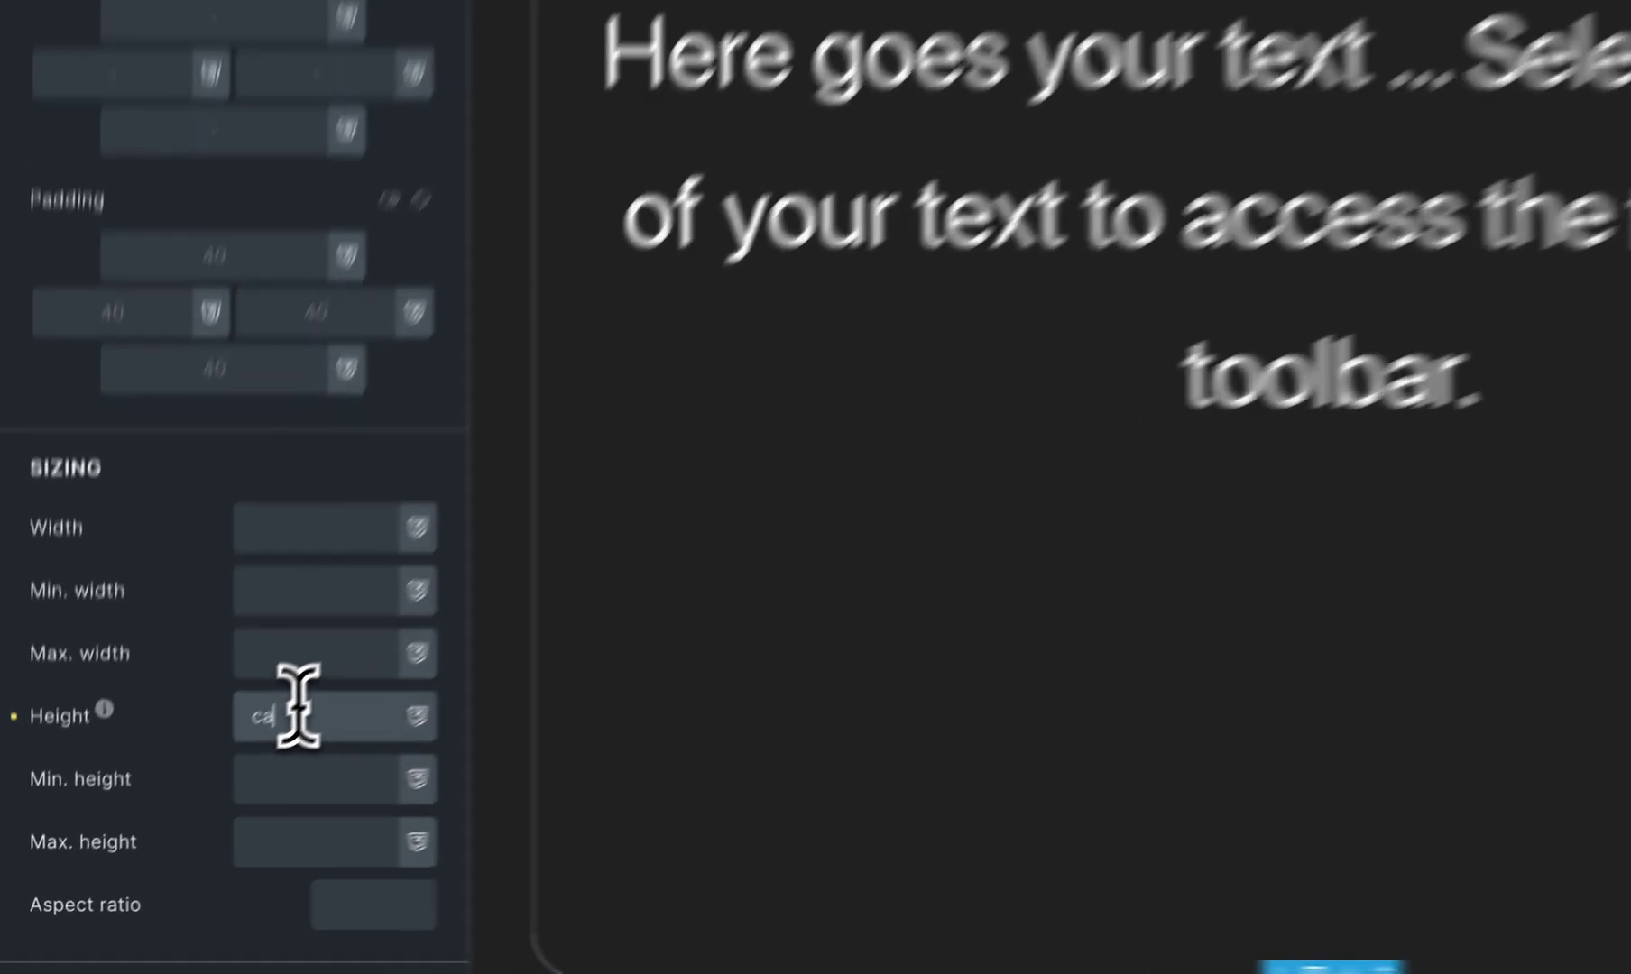
key(Down)
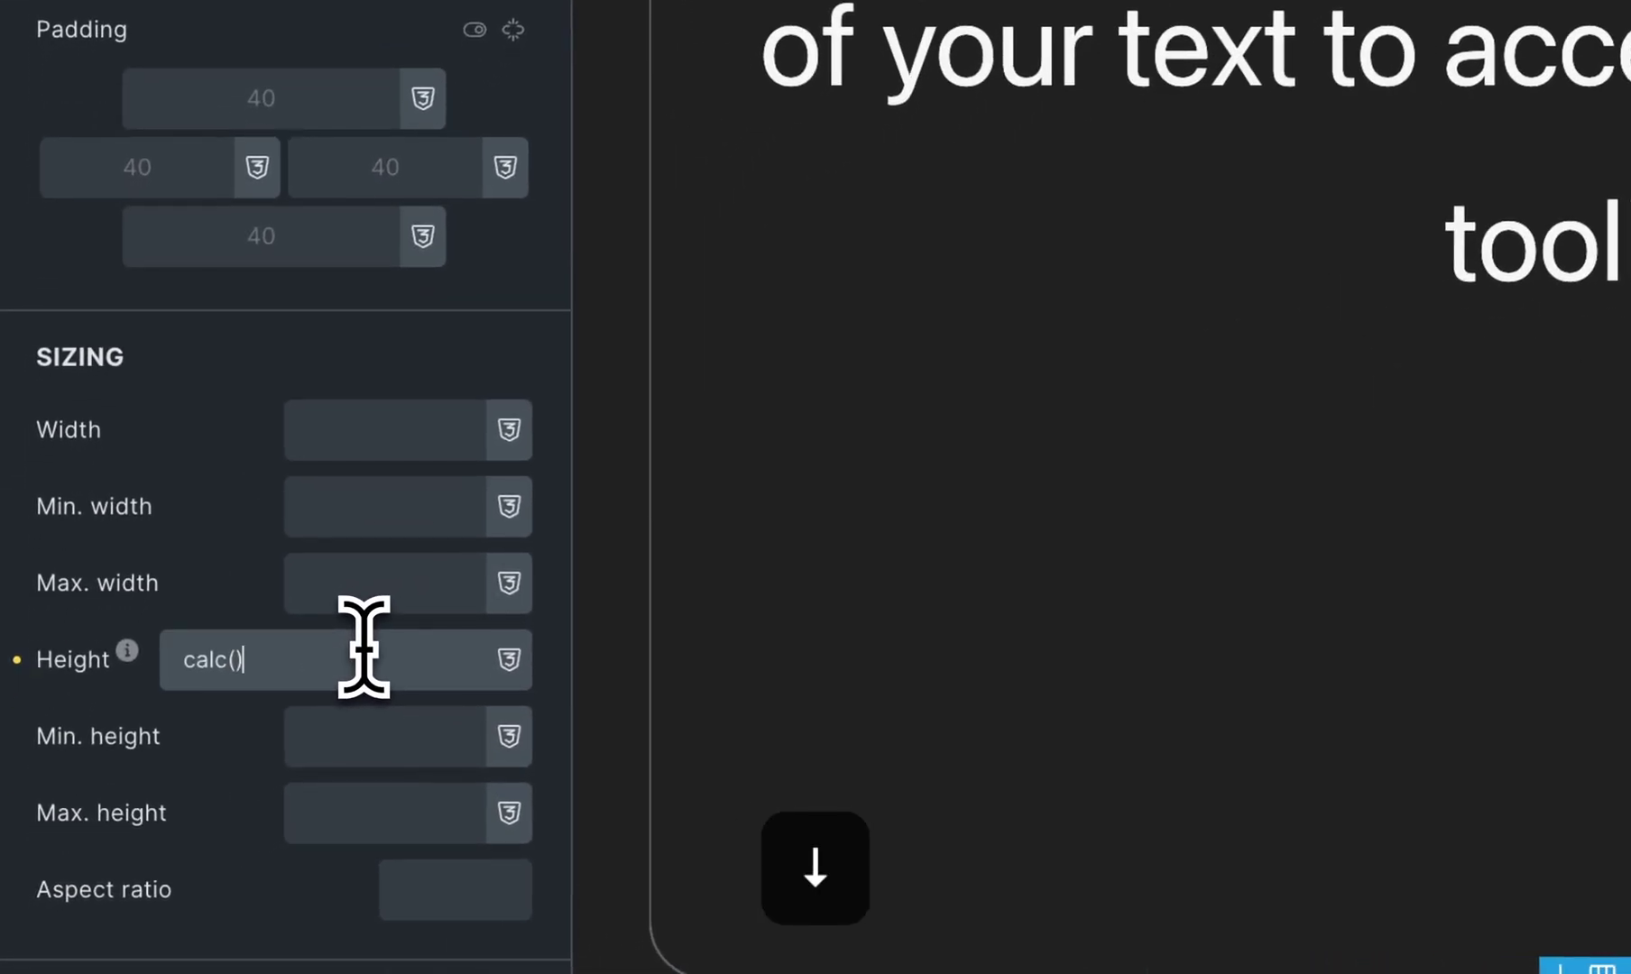
text(100% - 1)
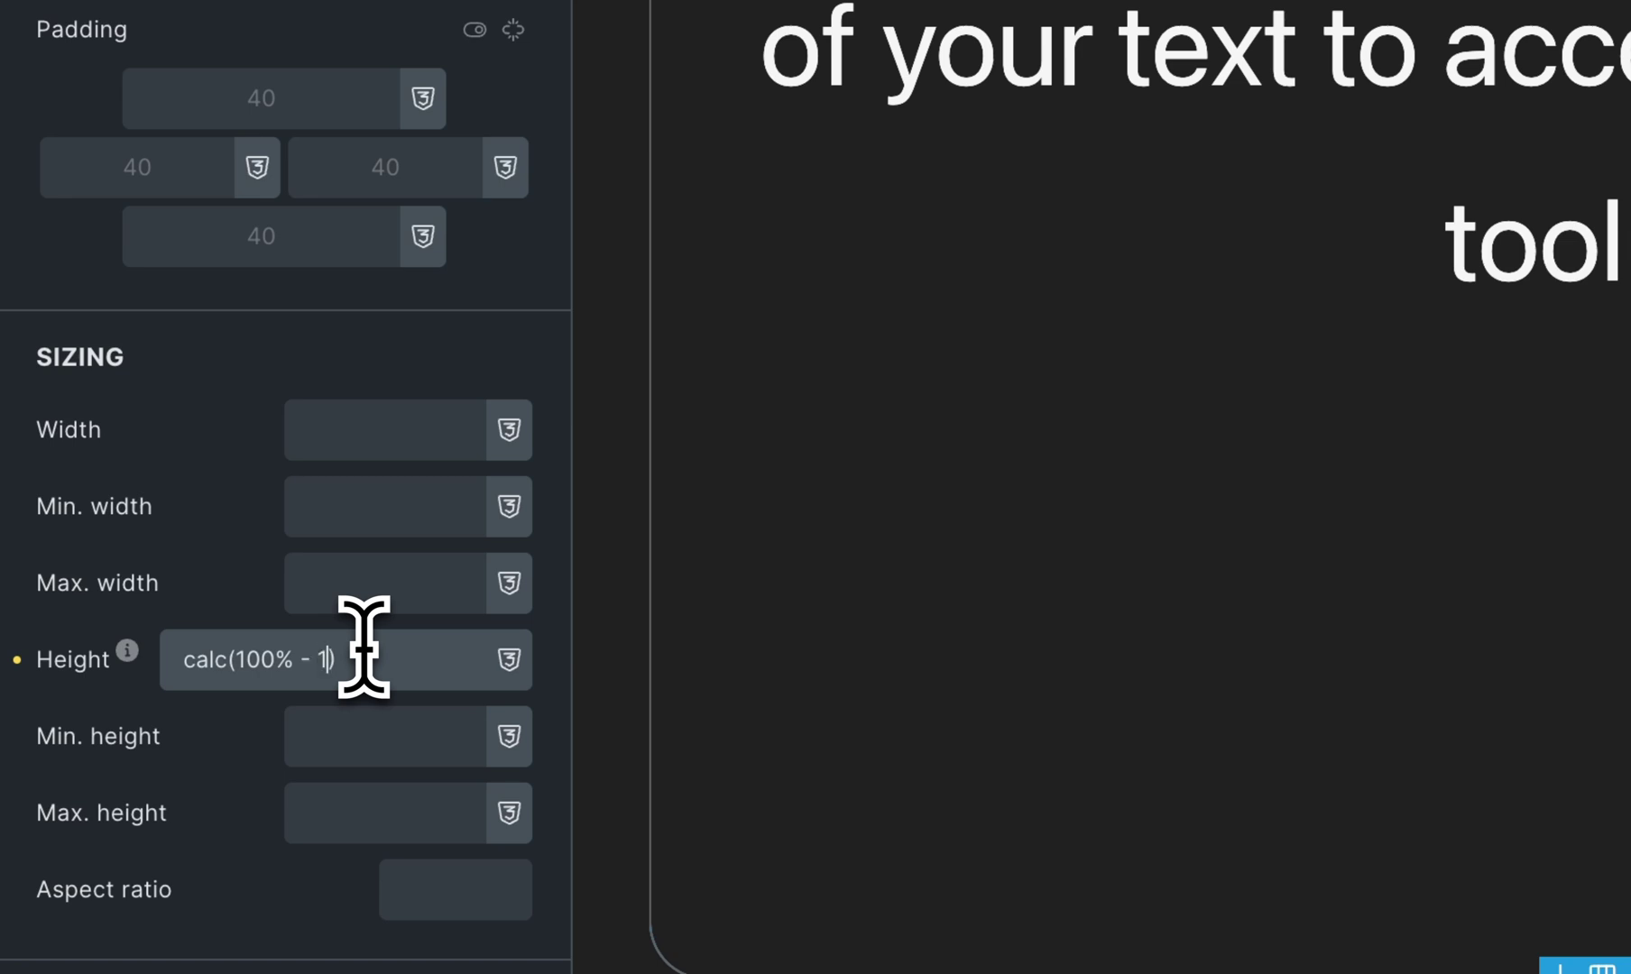
key(BackSpace)
text(50px)
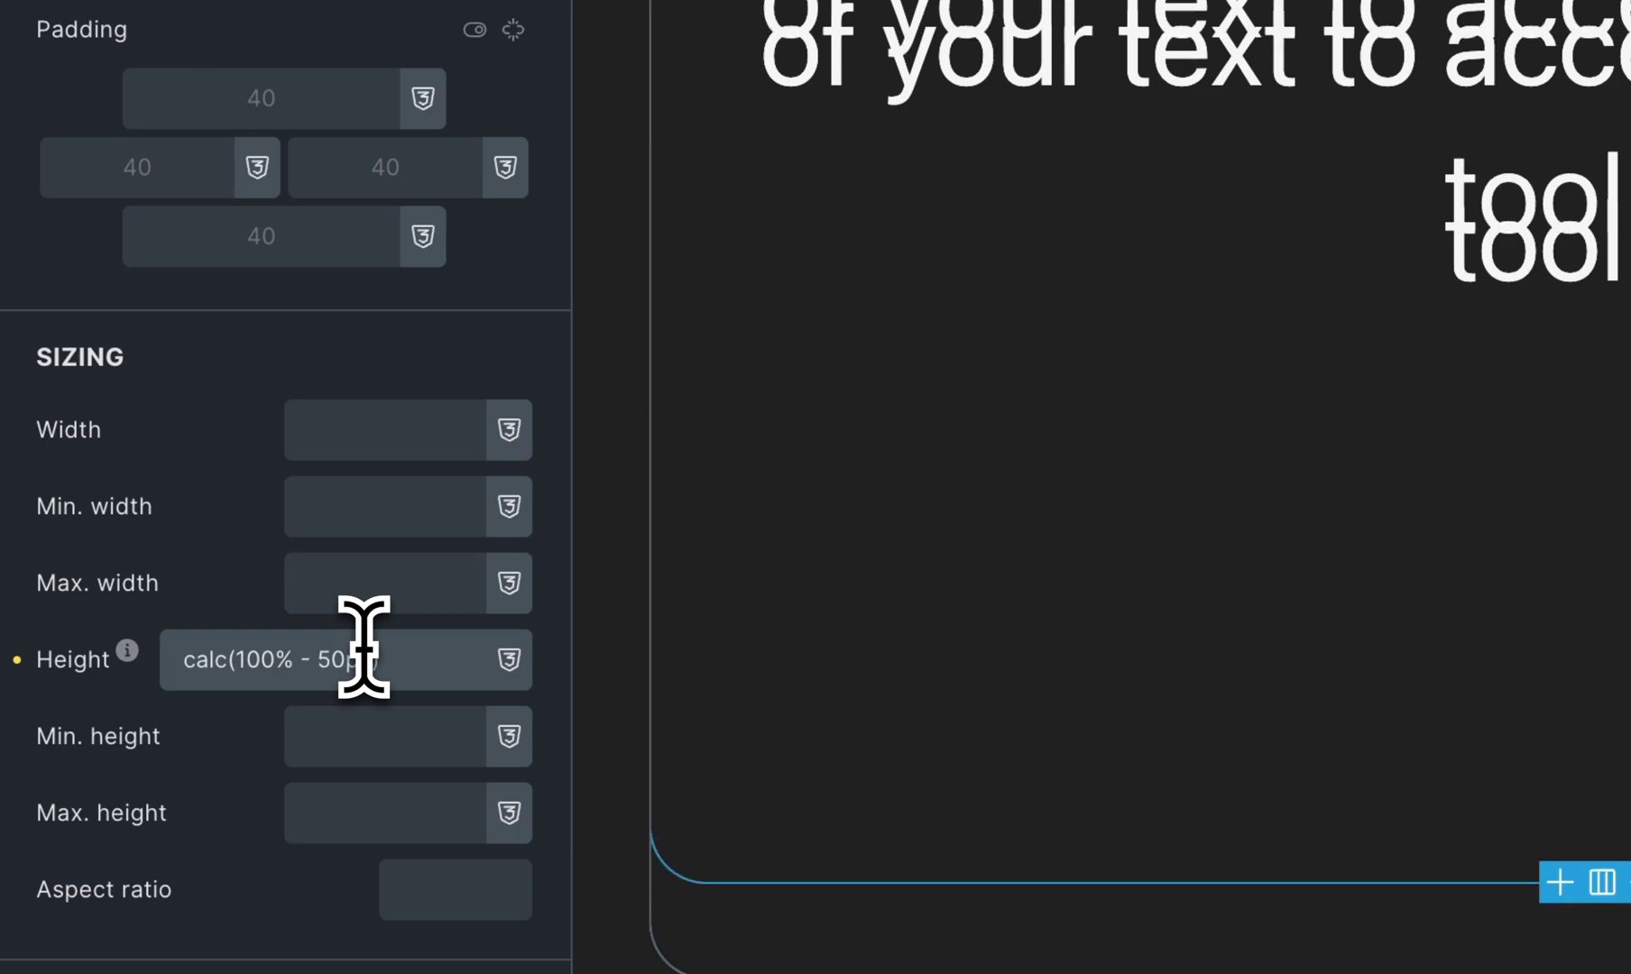
Move the calc(100% - 50px) value from the second Card's height to its width
key(ctrl+a)
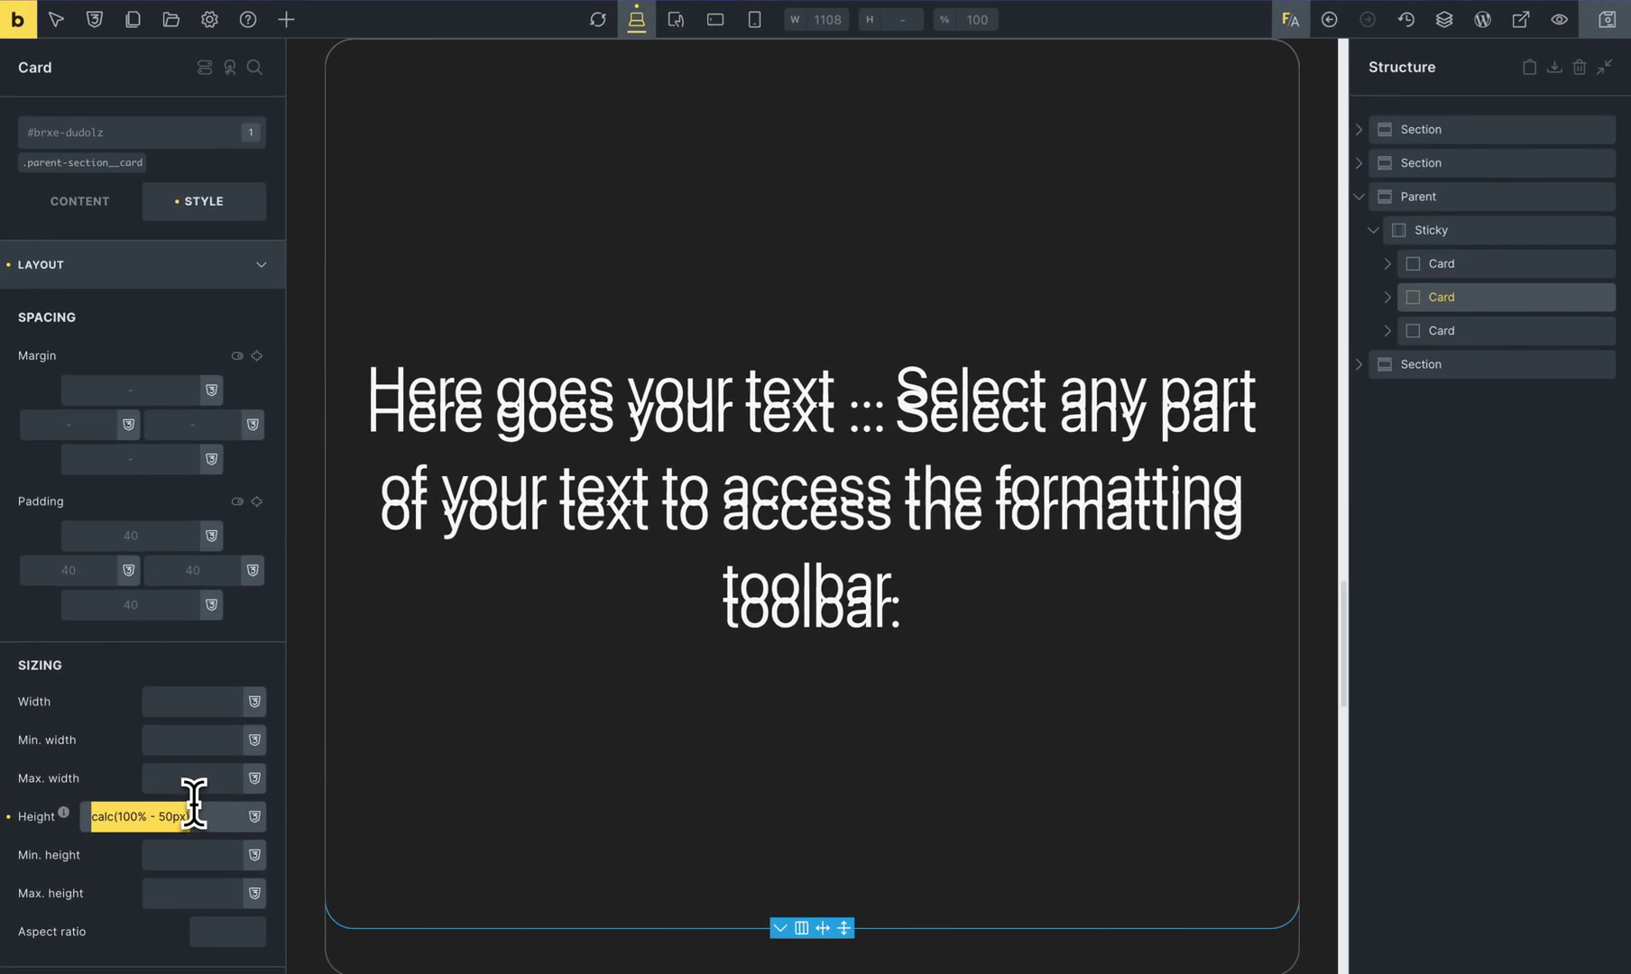
key(super+x)
click(192, 703)
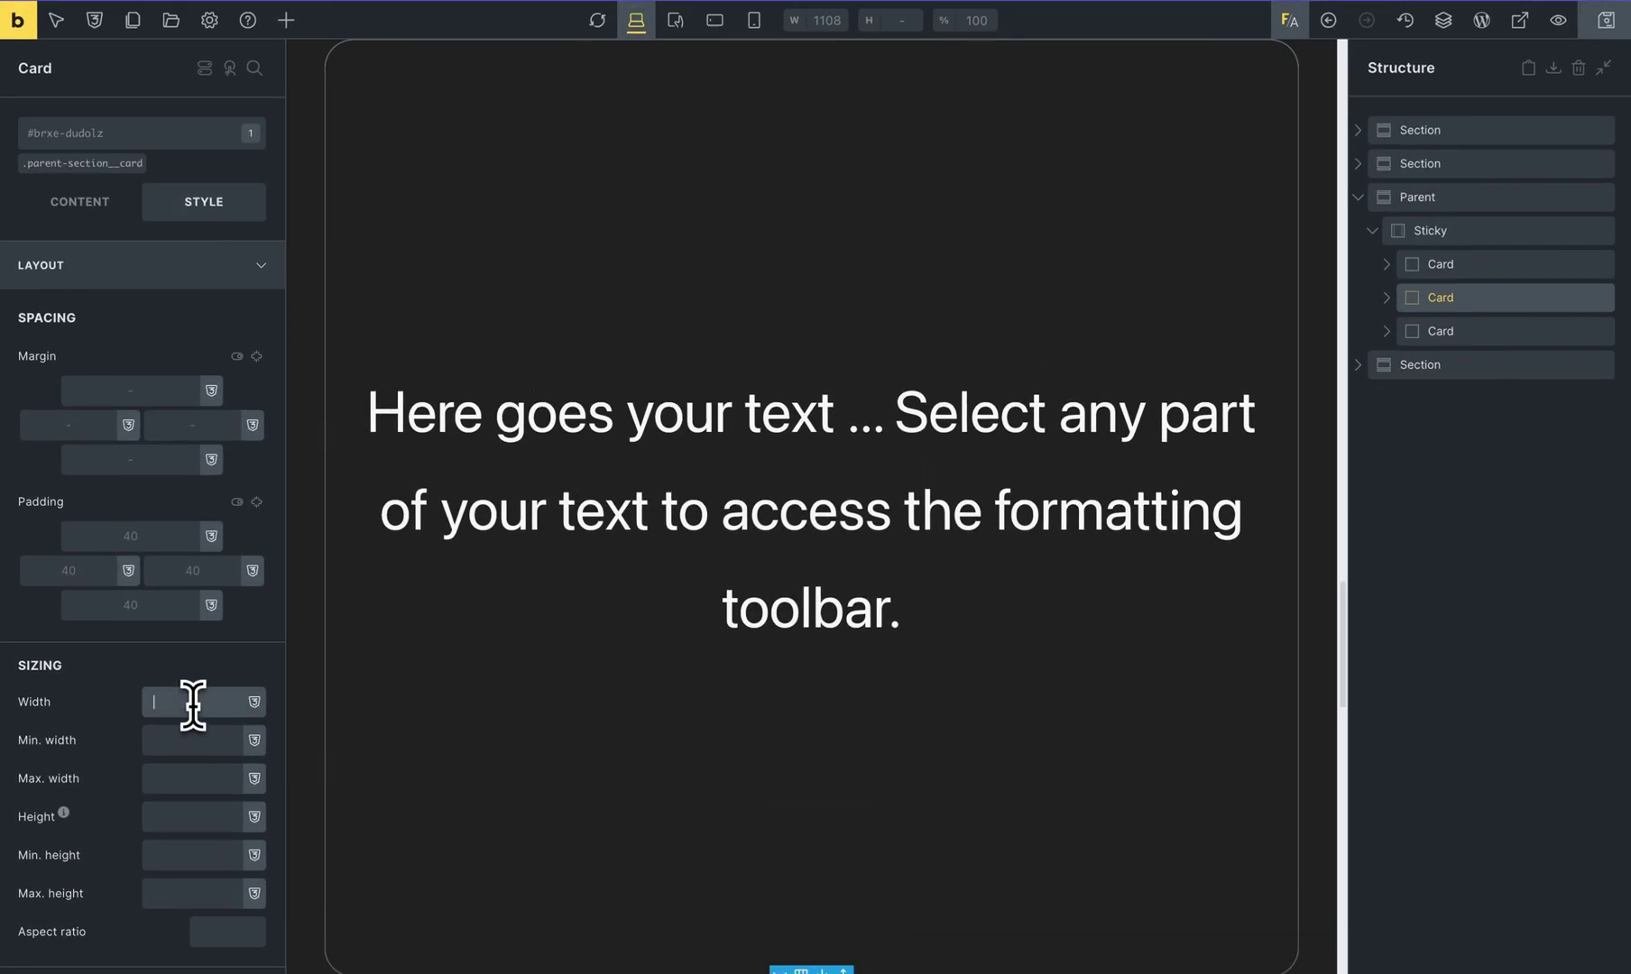
key(super+v)
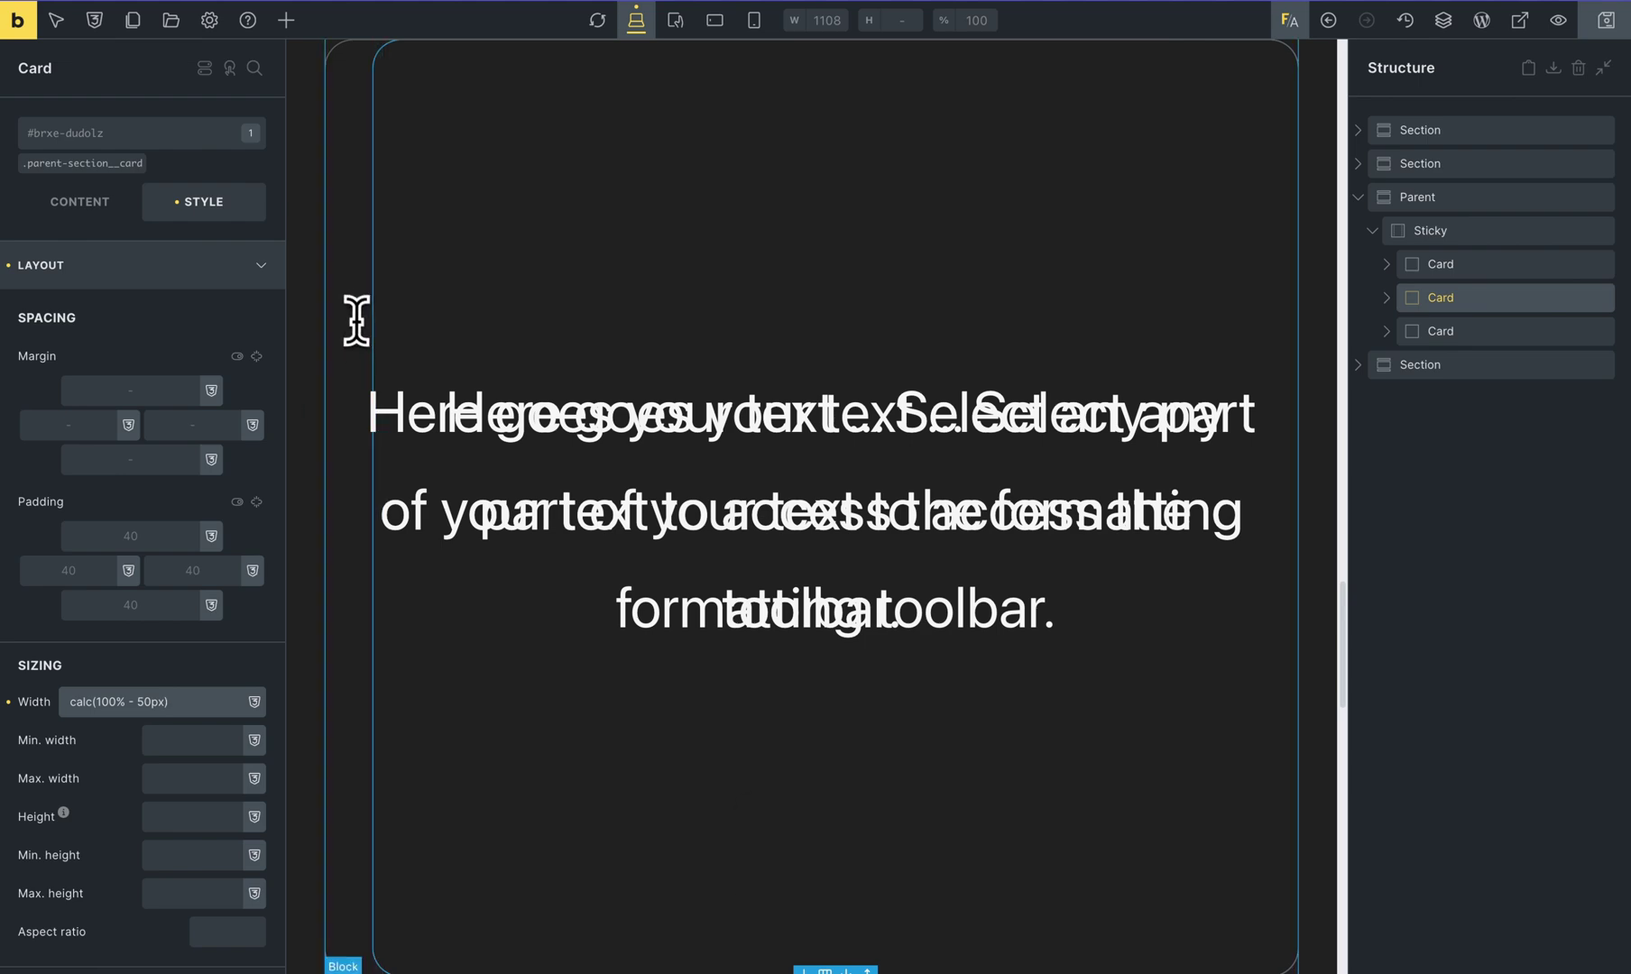
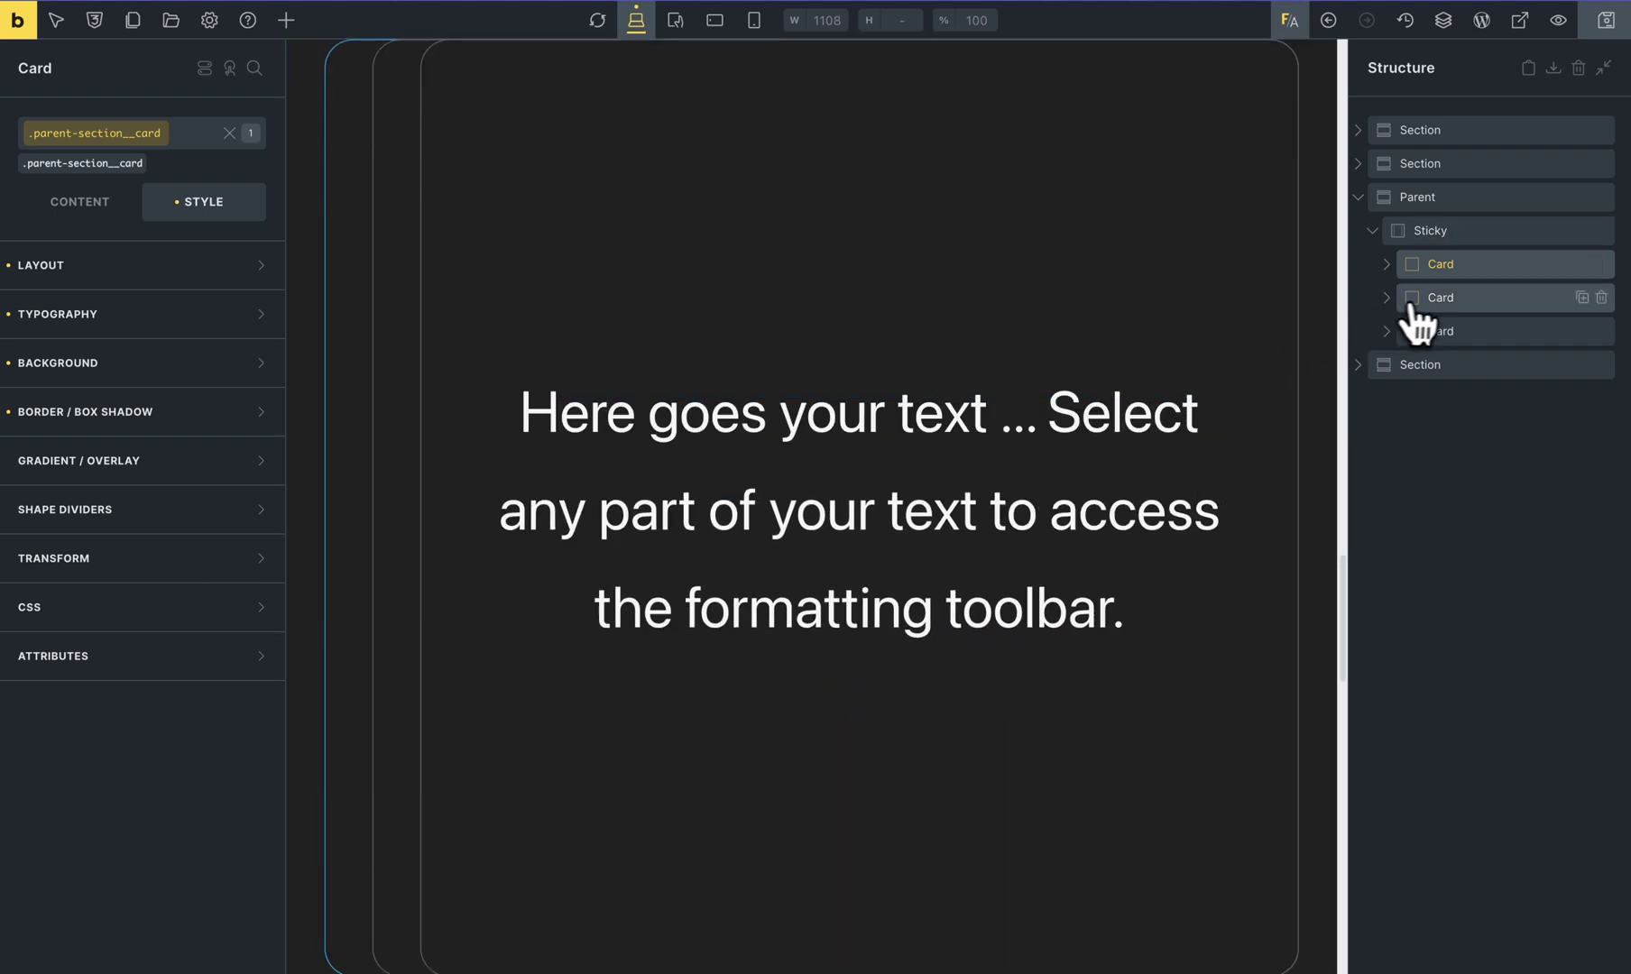
Set the height of the parent-section__card class to 80% through the first Card
scroll(902, 541, up, 2)
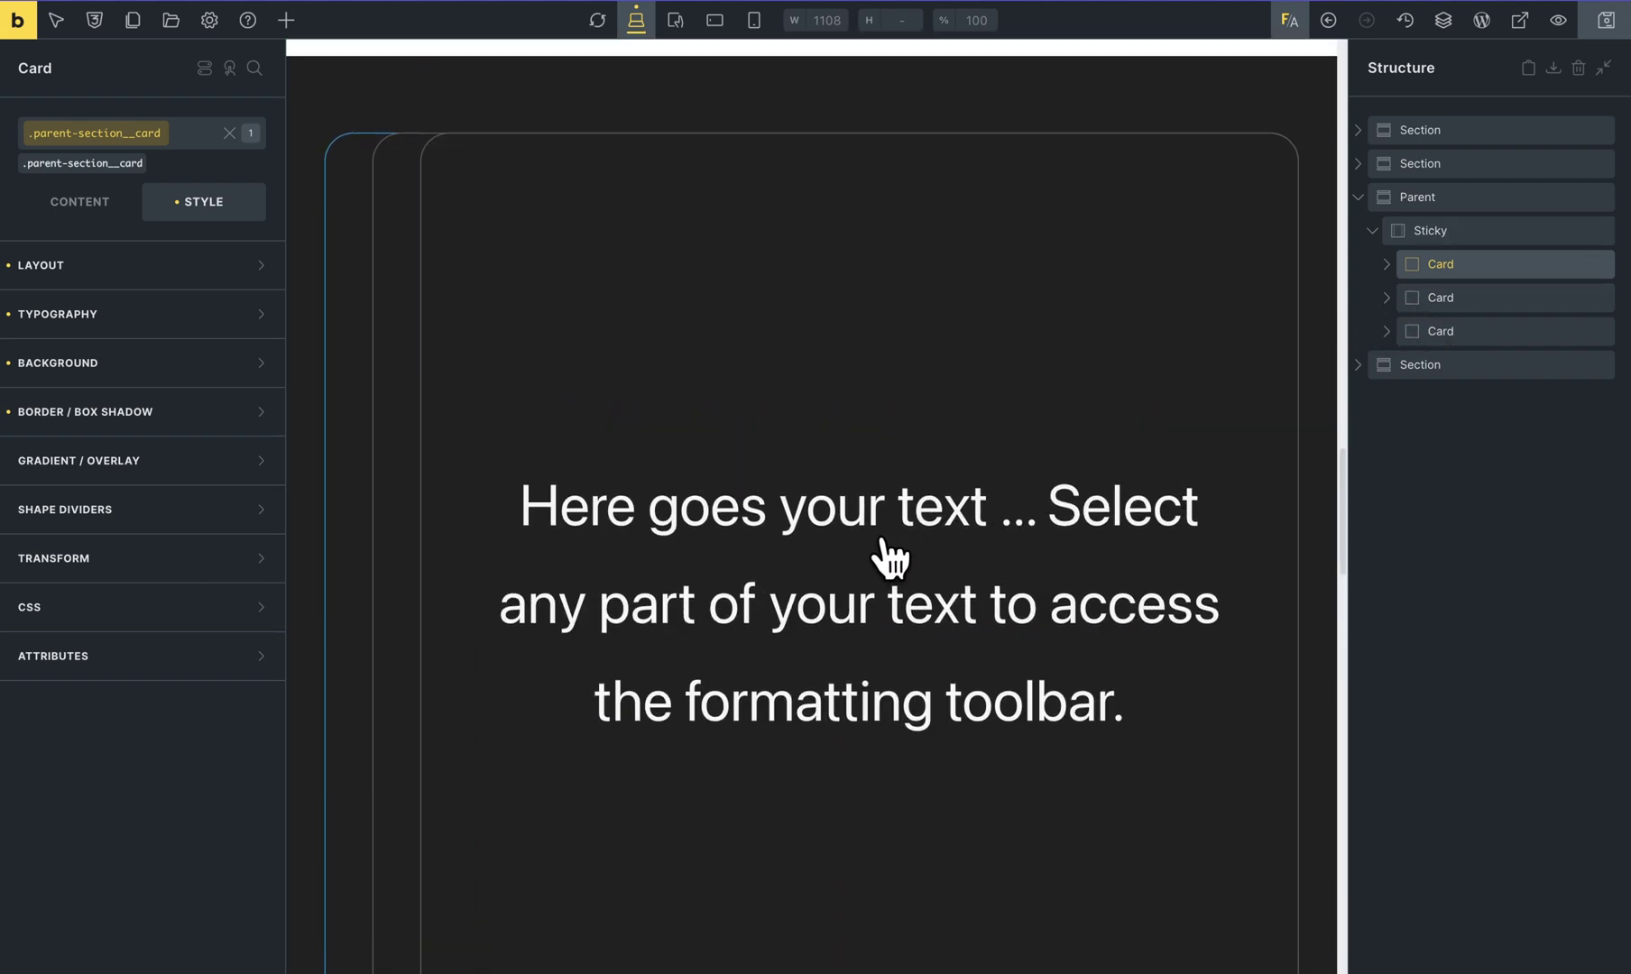
scroll(781, 560, down, 2)
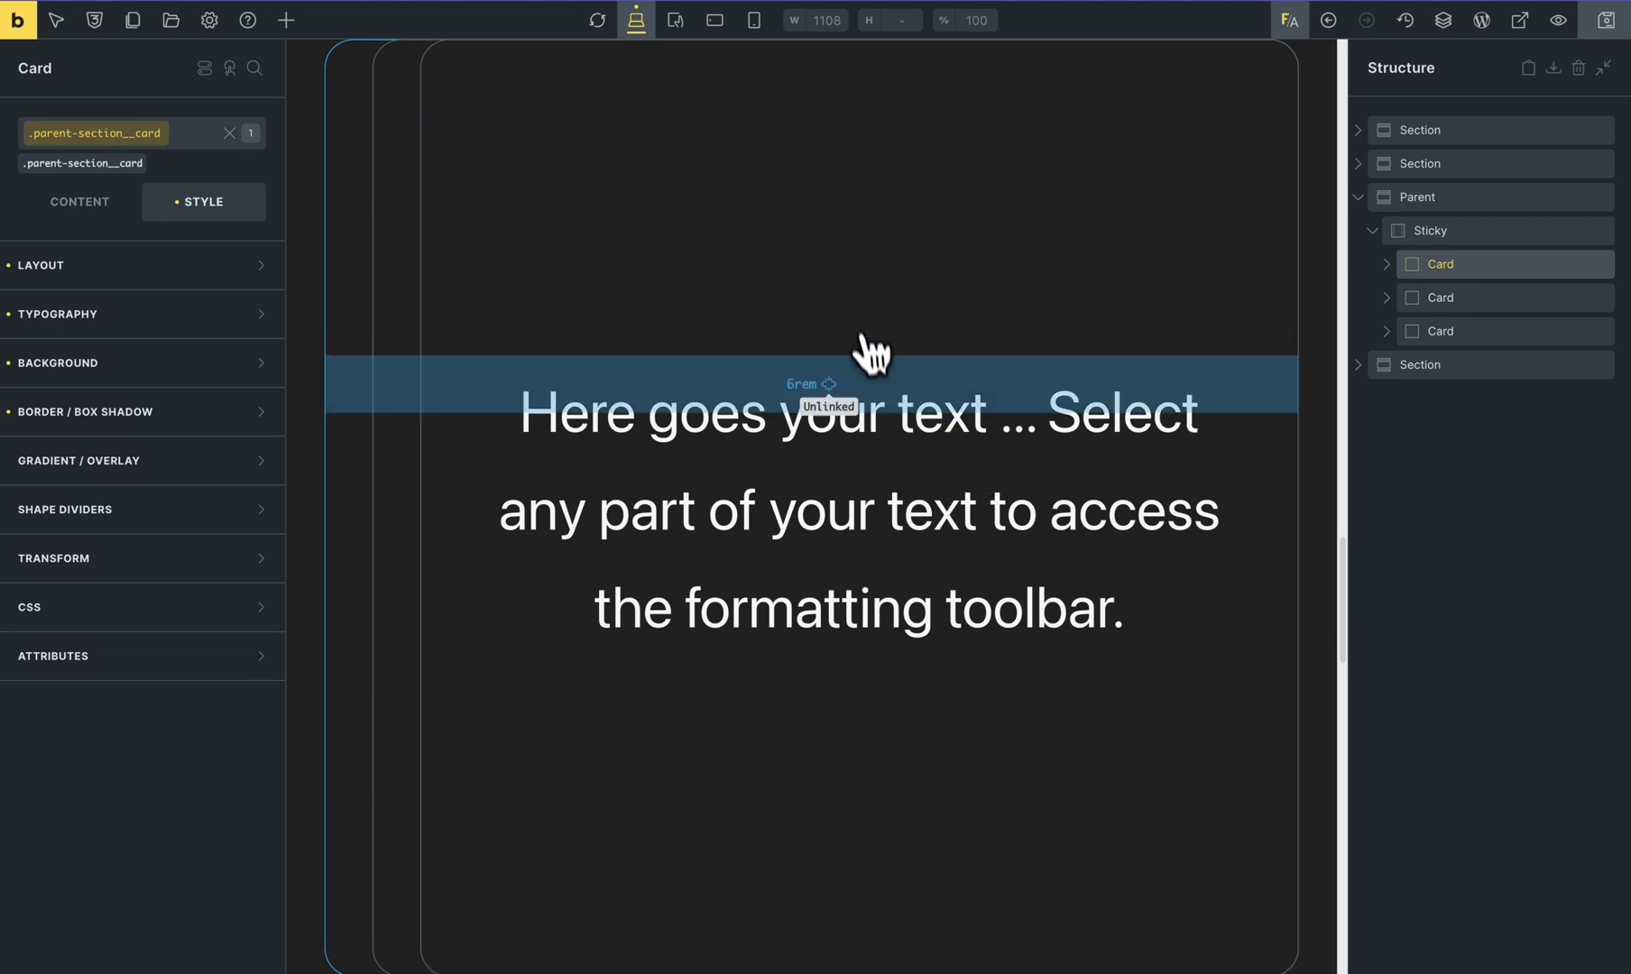
click(1444, 306)
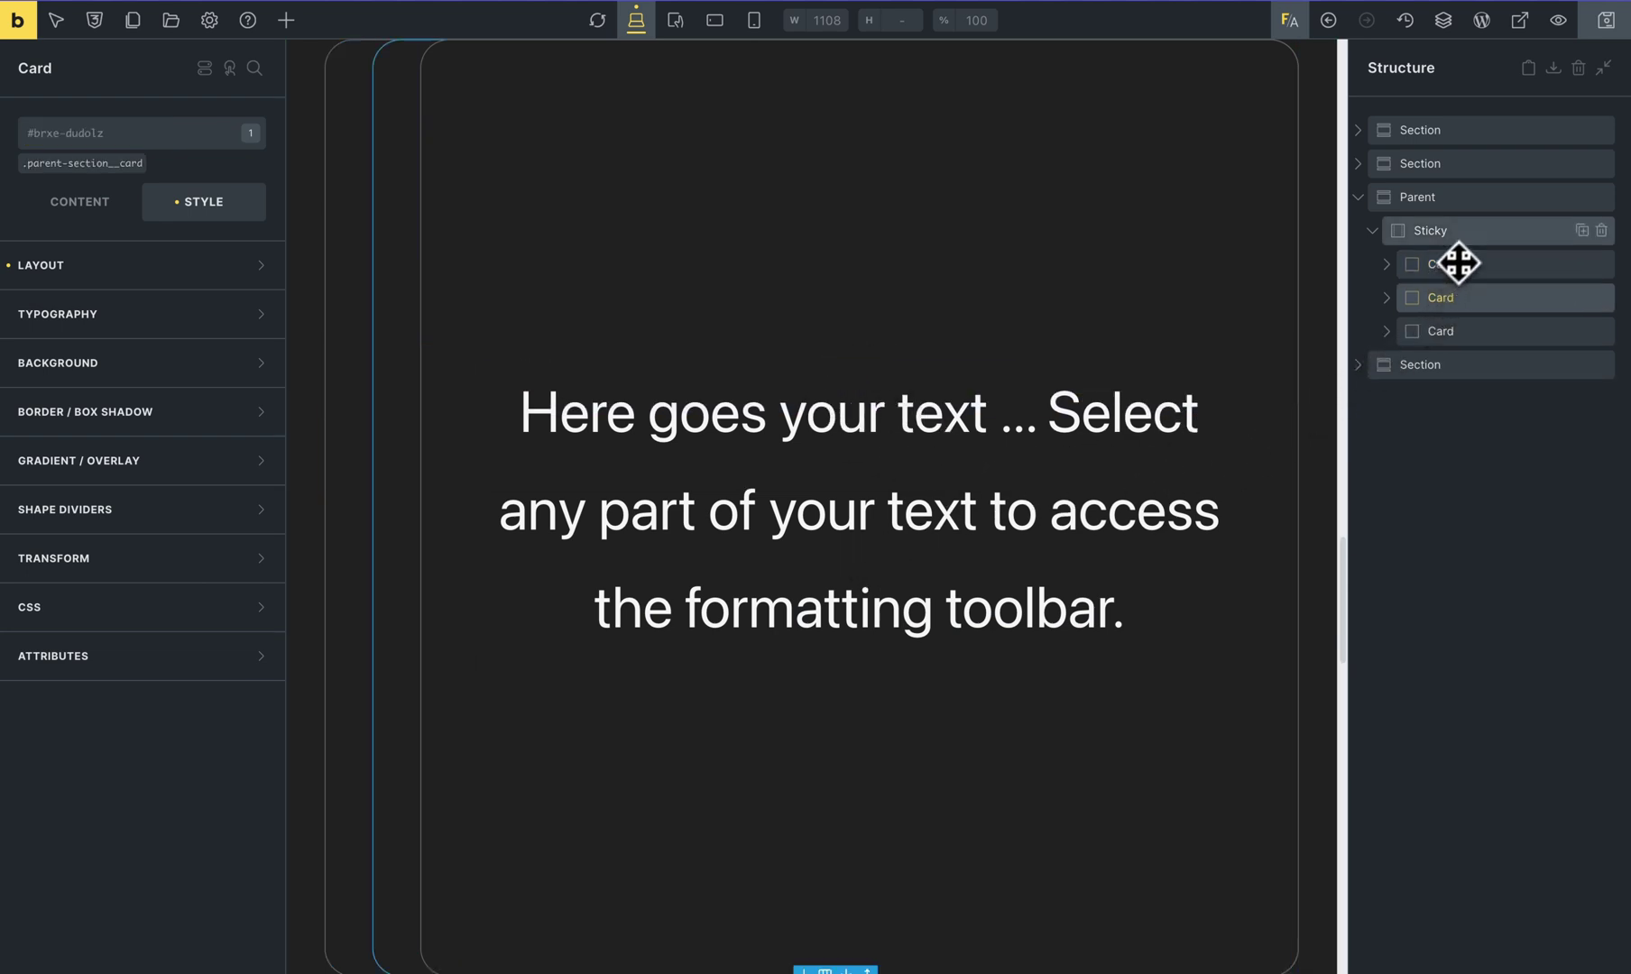
click(1452, 230)
click(1439, 200)
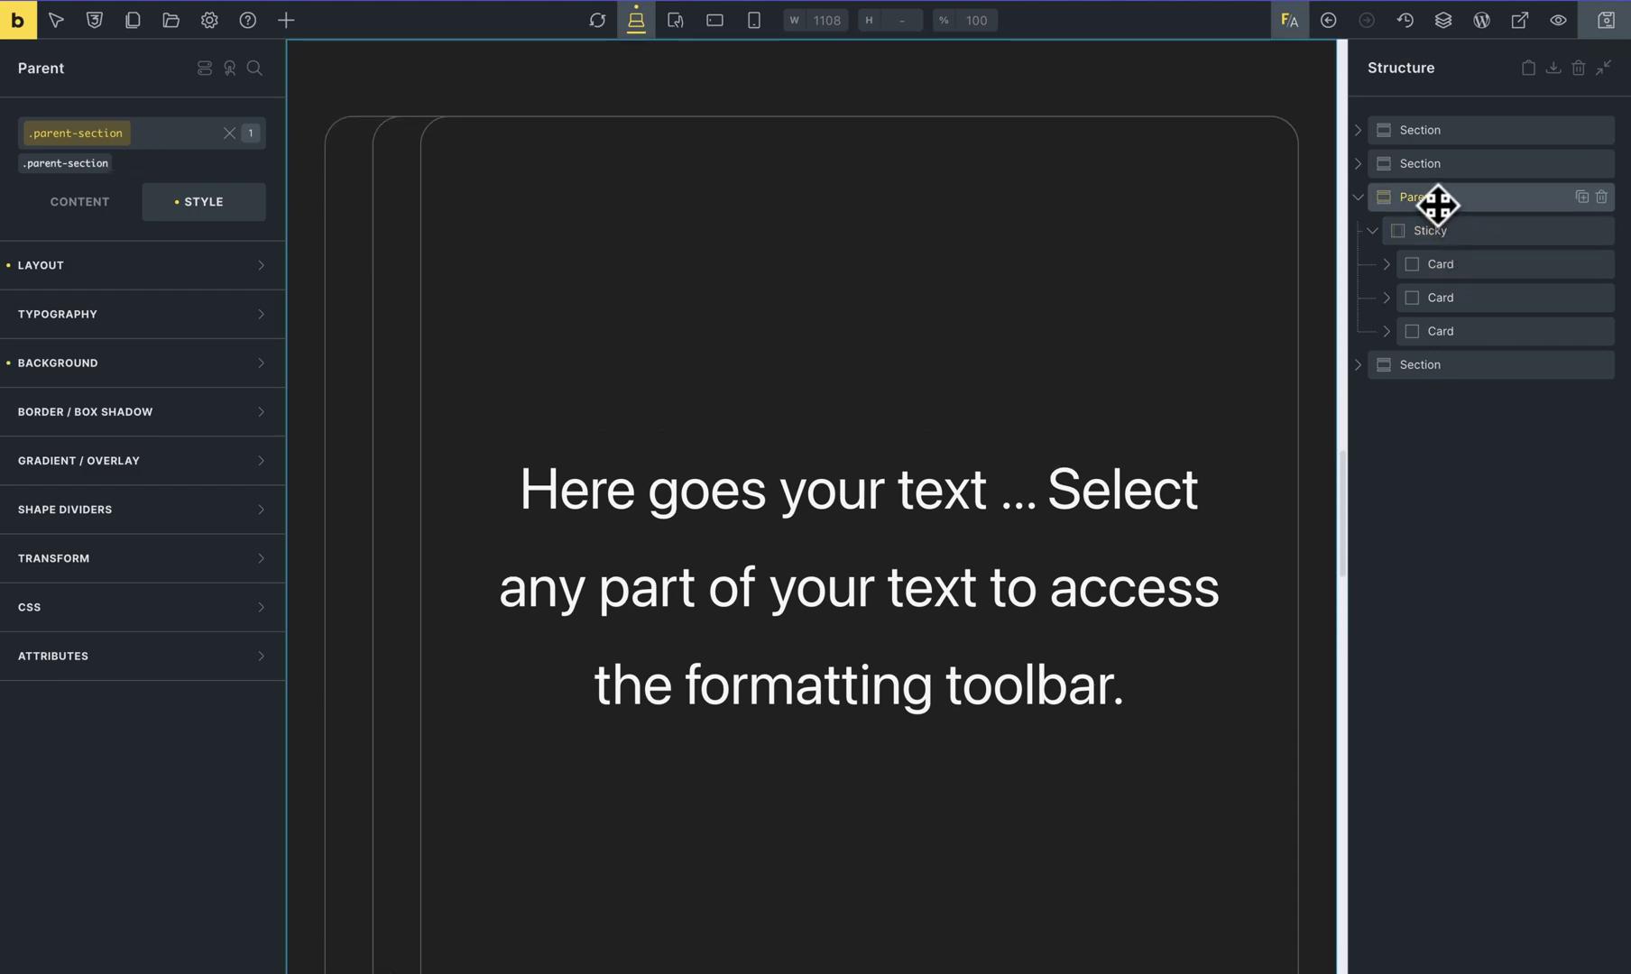
click(1463, 271)
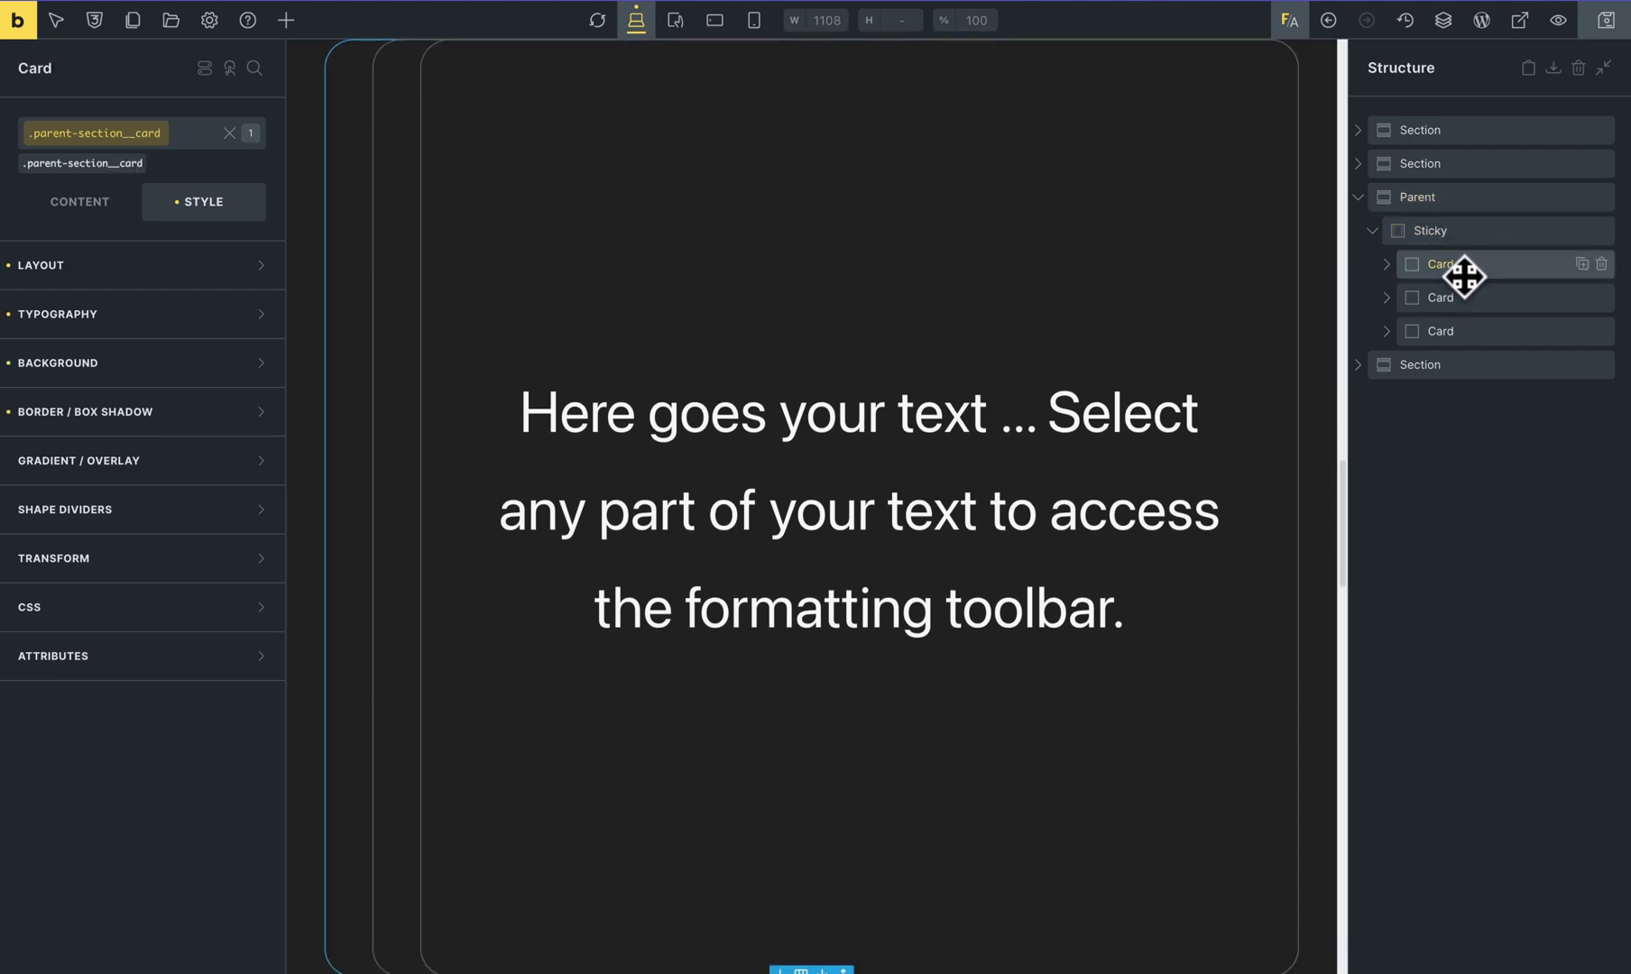
click(226, 265)
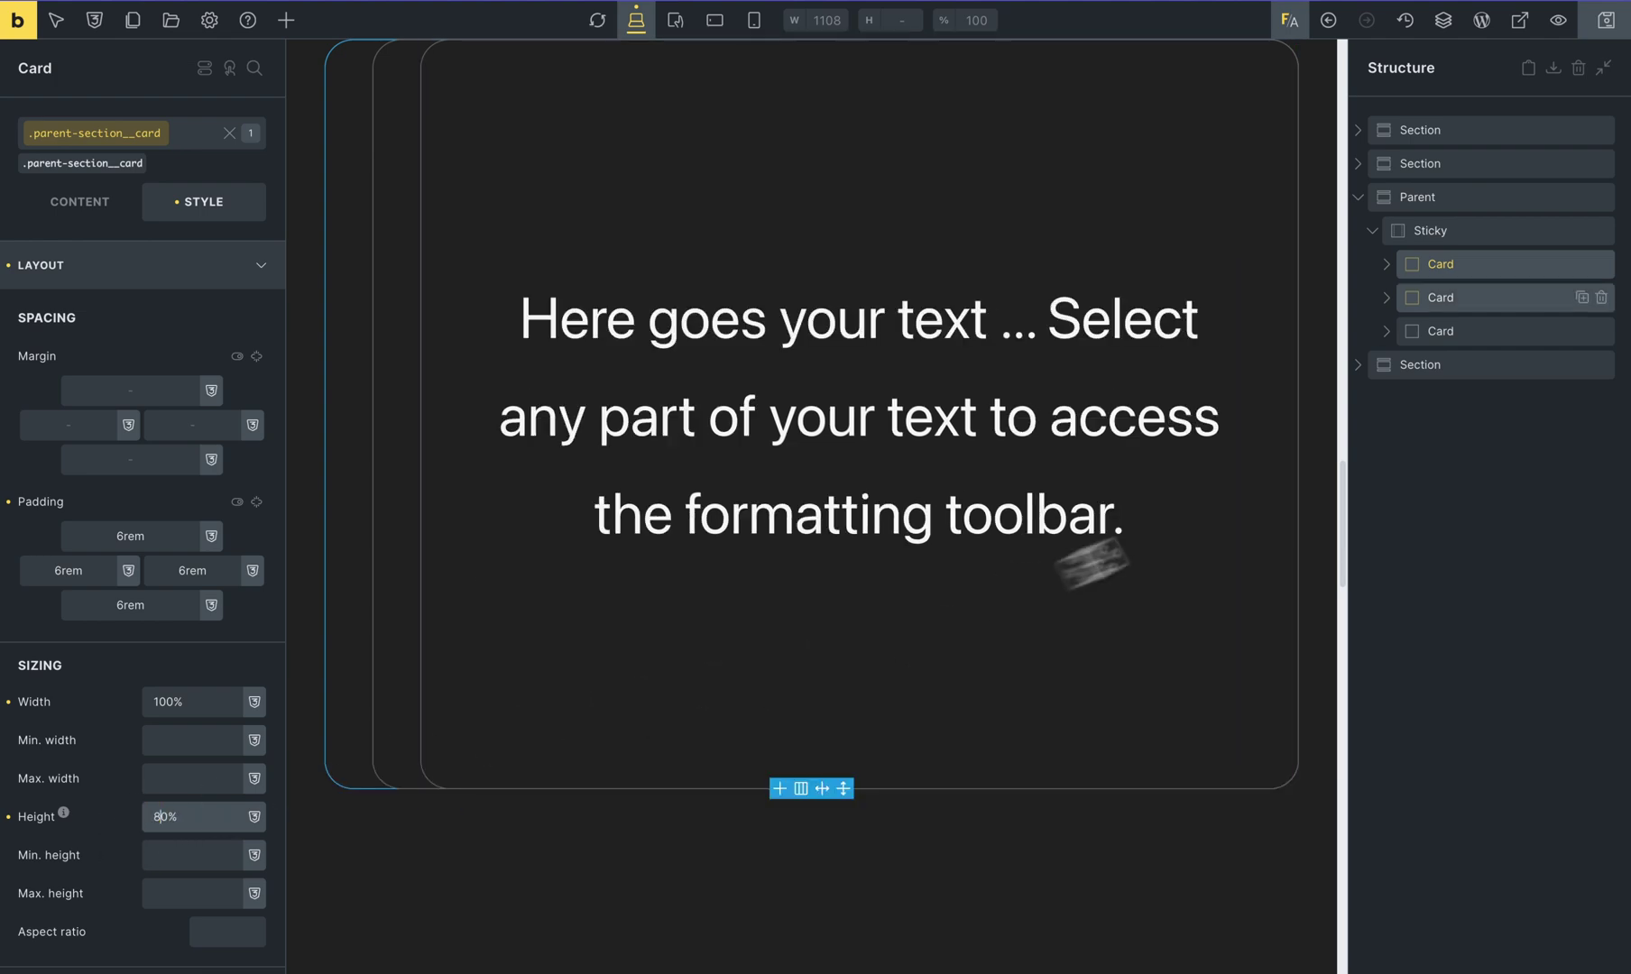
Center the contents of the Sticky container along the main axis using the parent-section__sticky class
click(1430, 230)
click(85, 203)
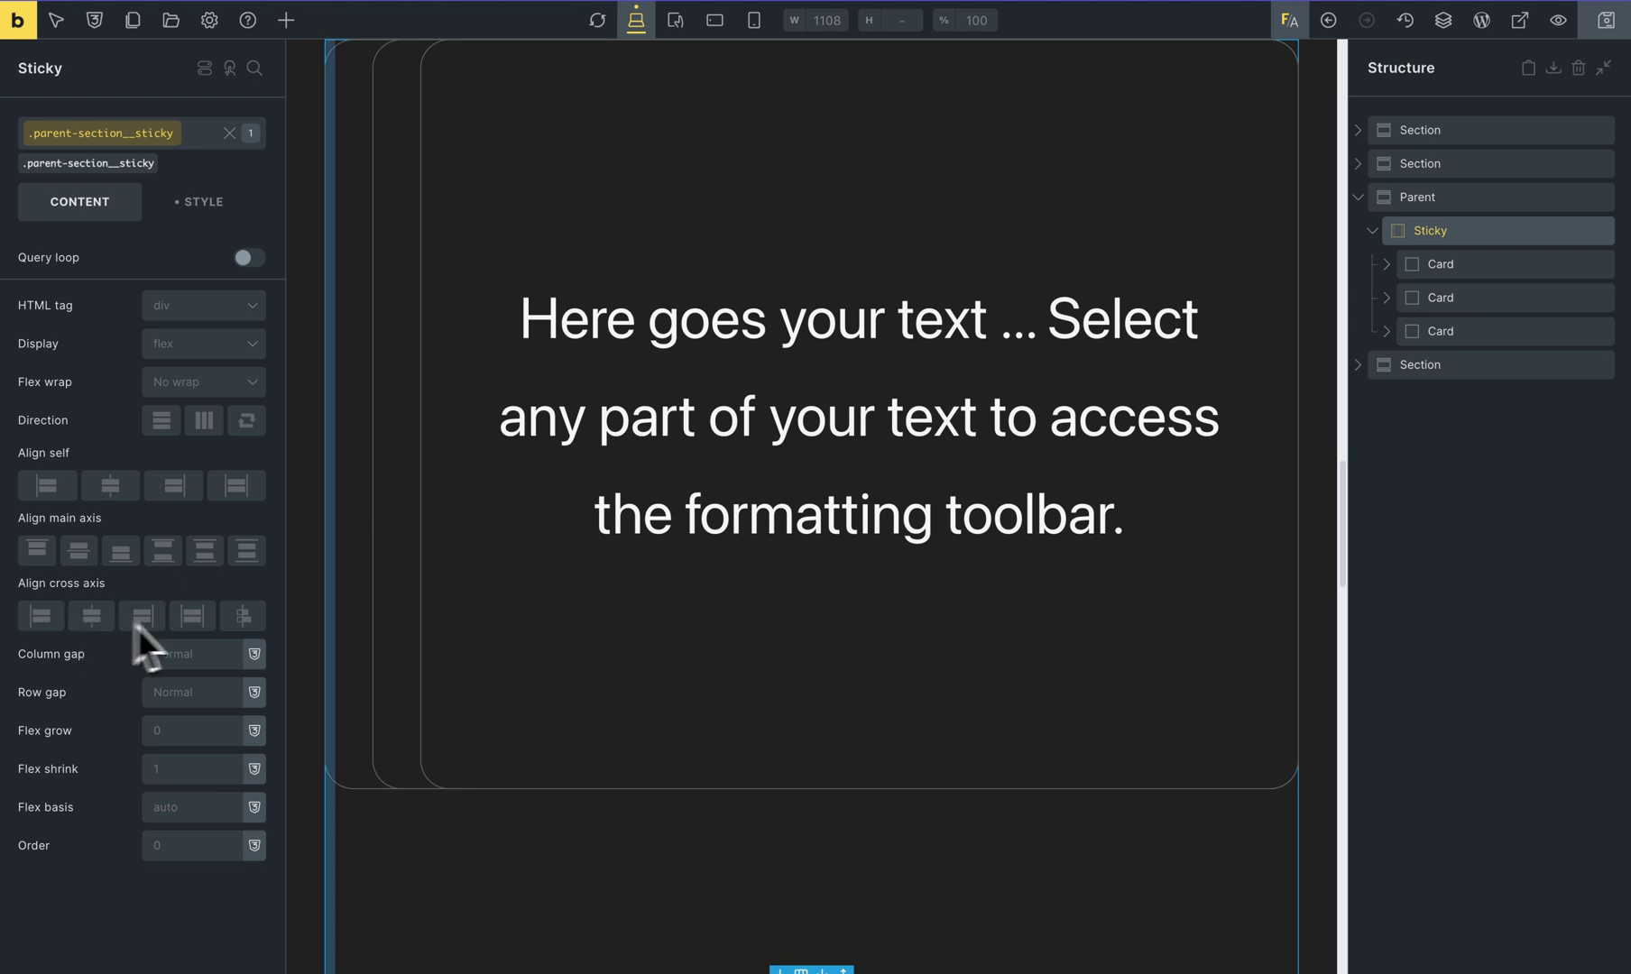
click(1450, 264)
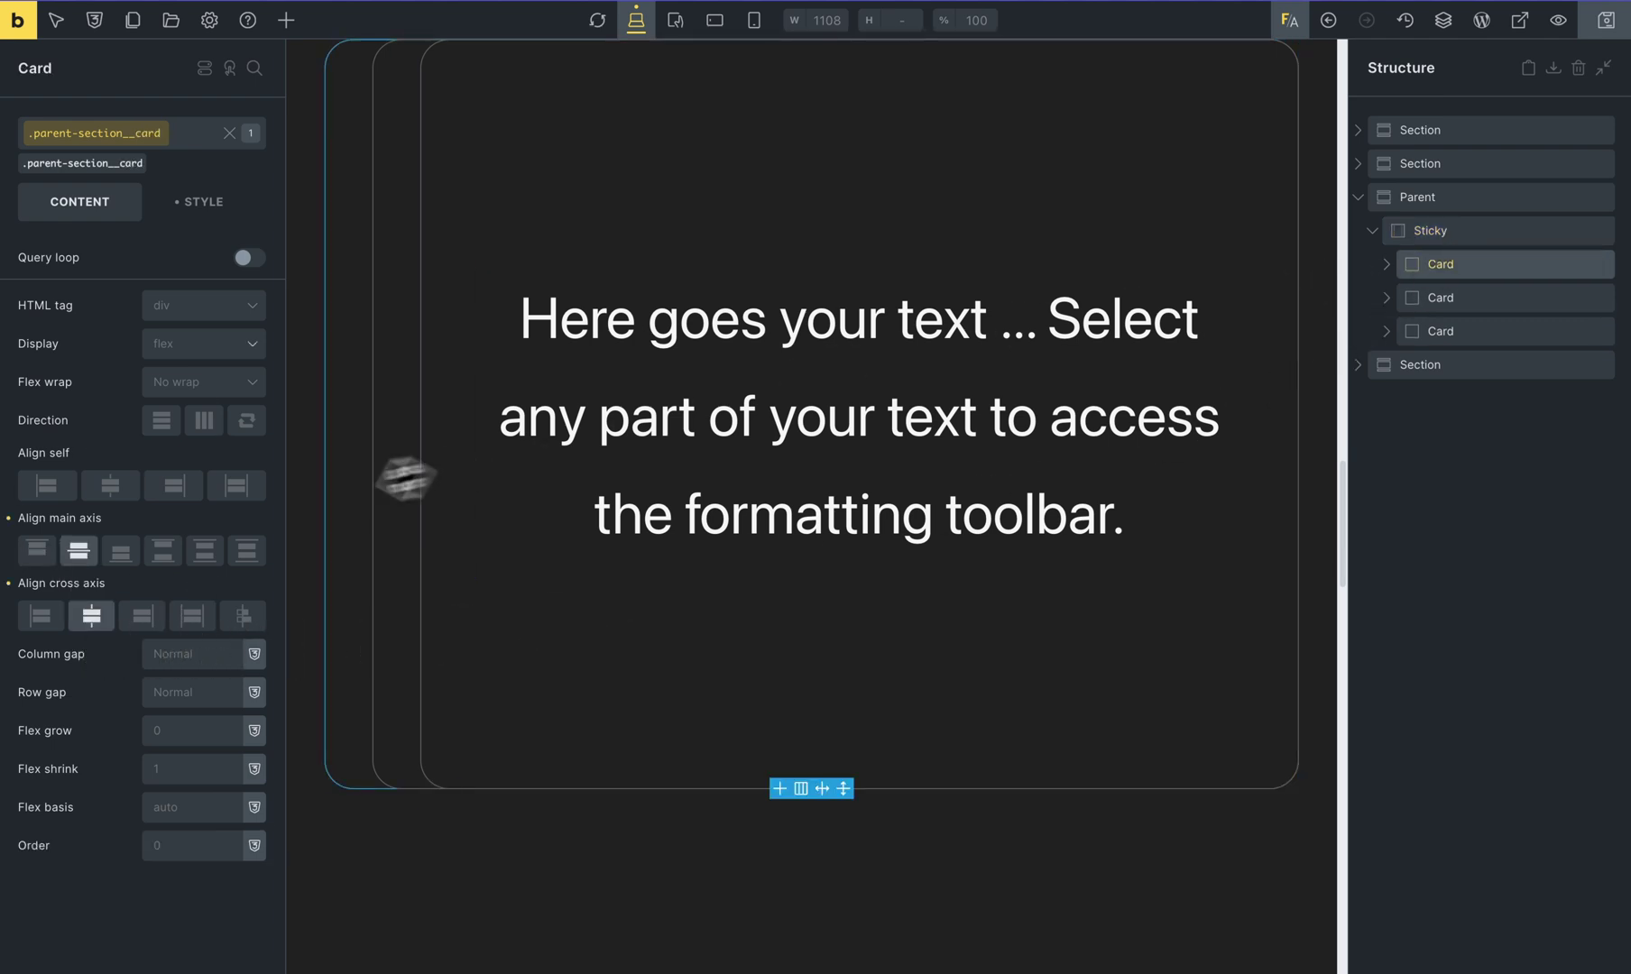
click(200, 201)
scroll(162, 726, down, 5)
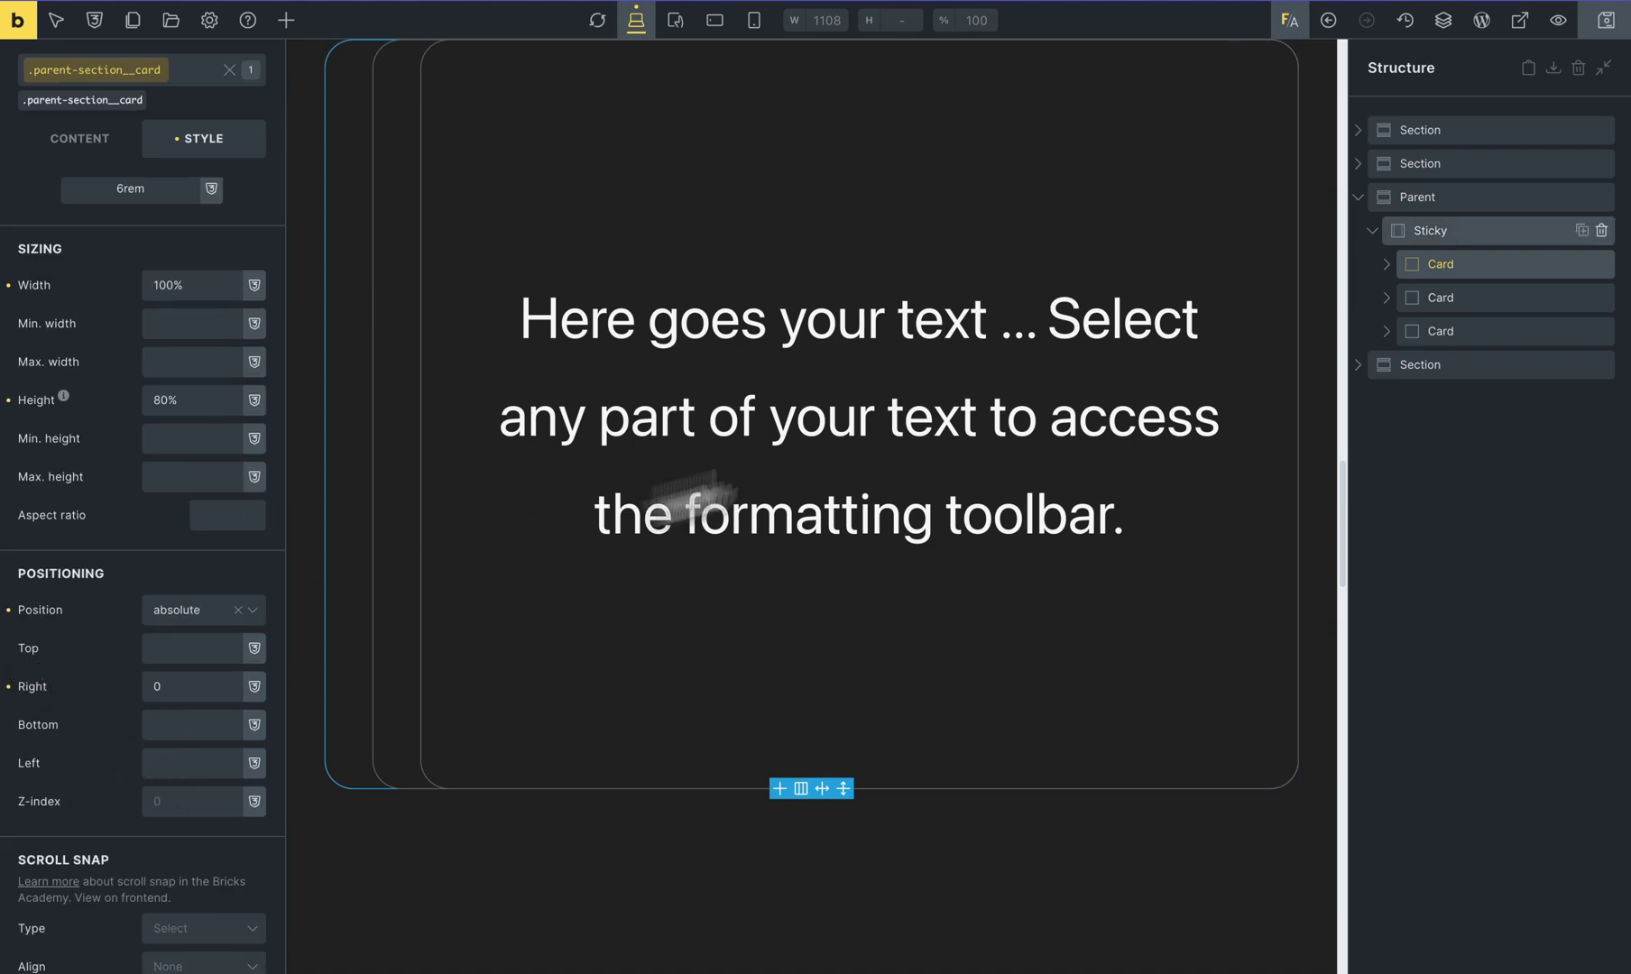
click(1407, 231)
click(80, 201)
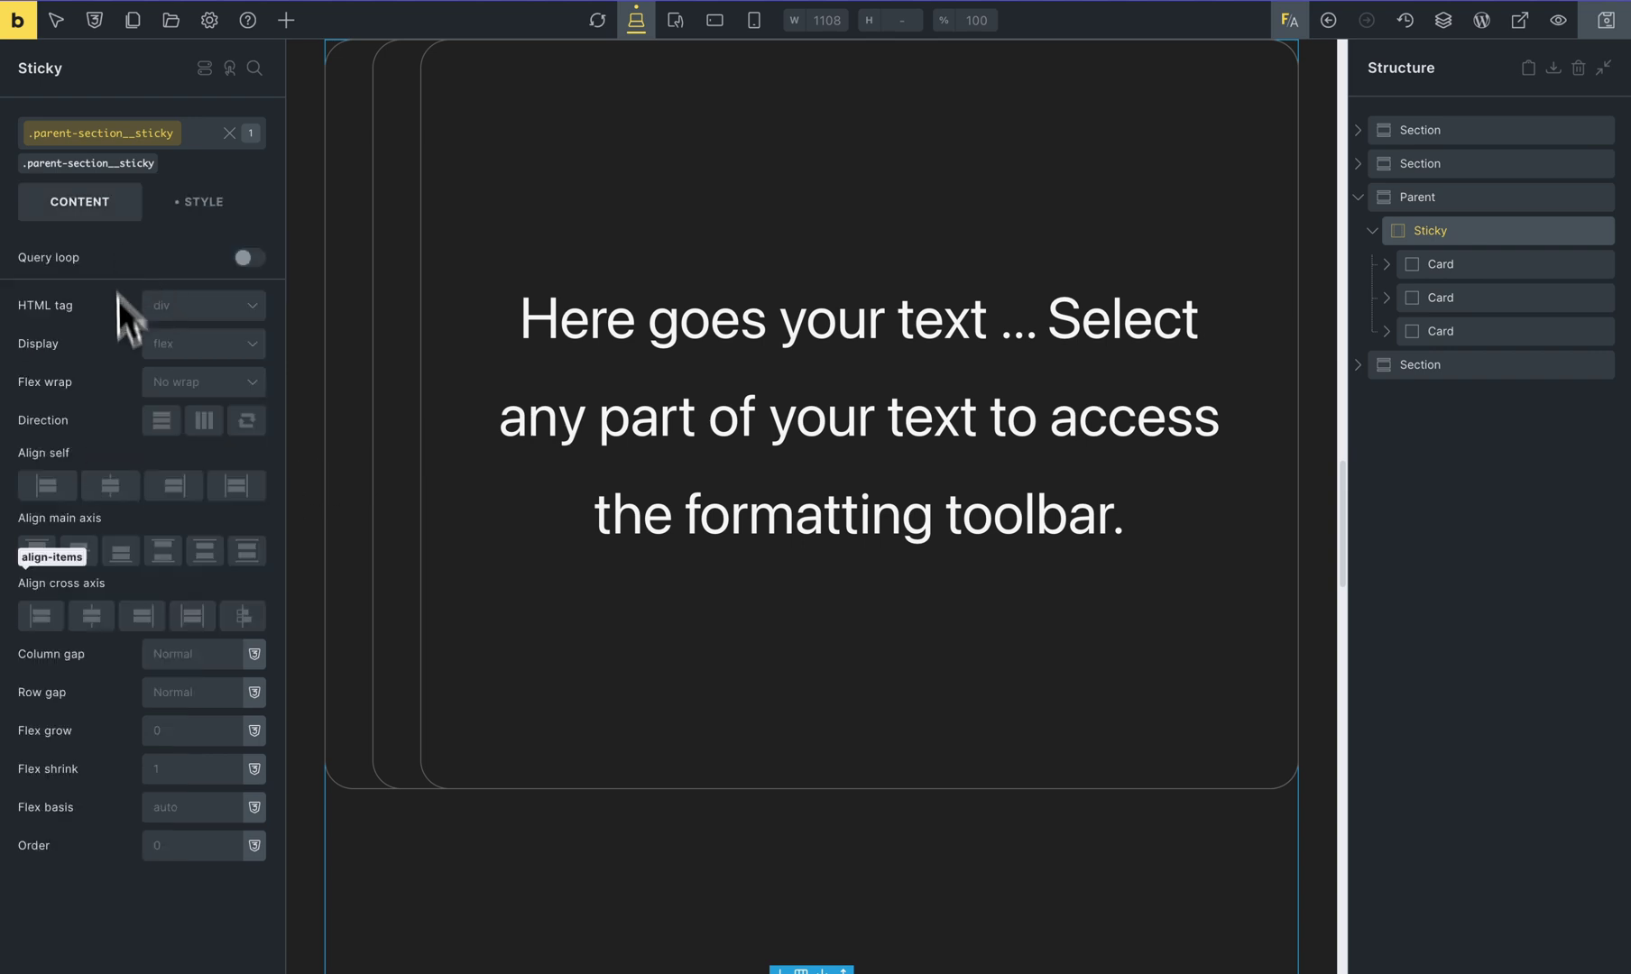
click(79, 550)
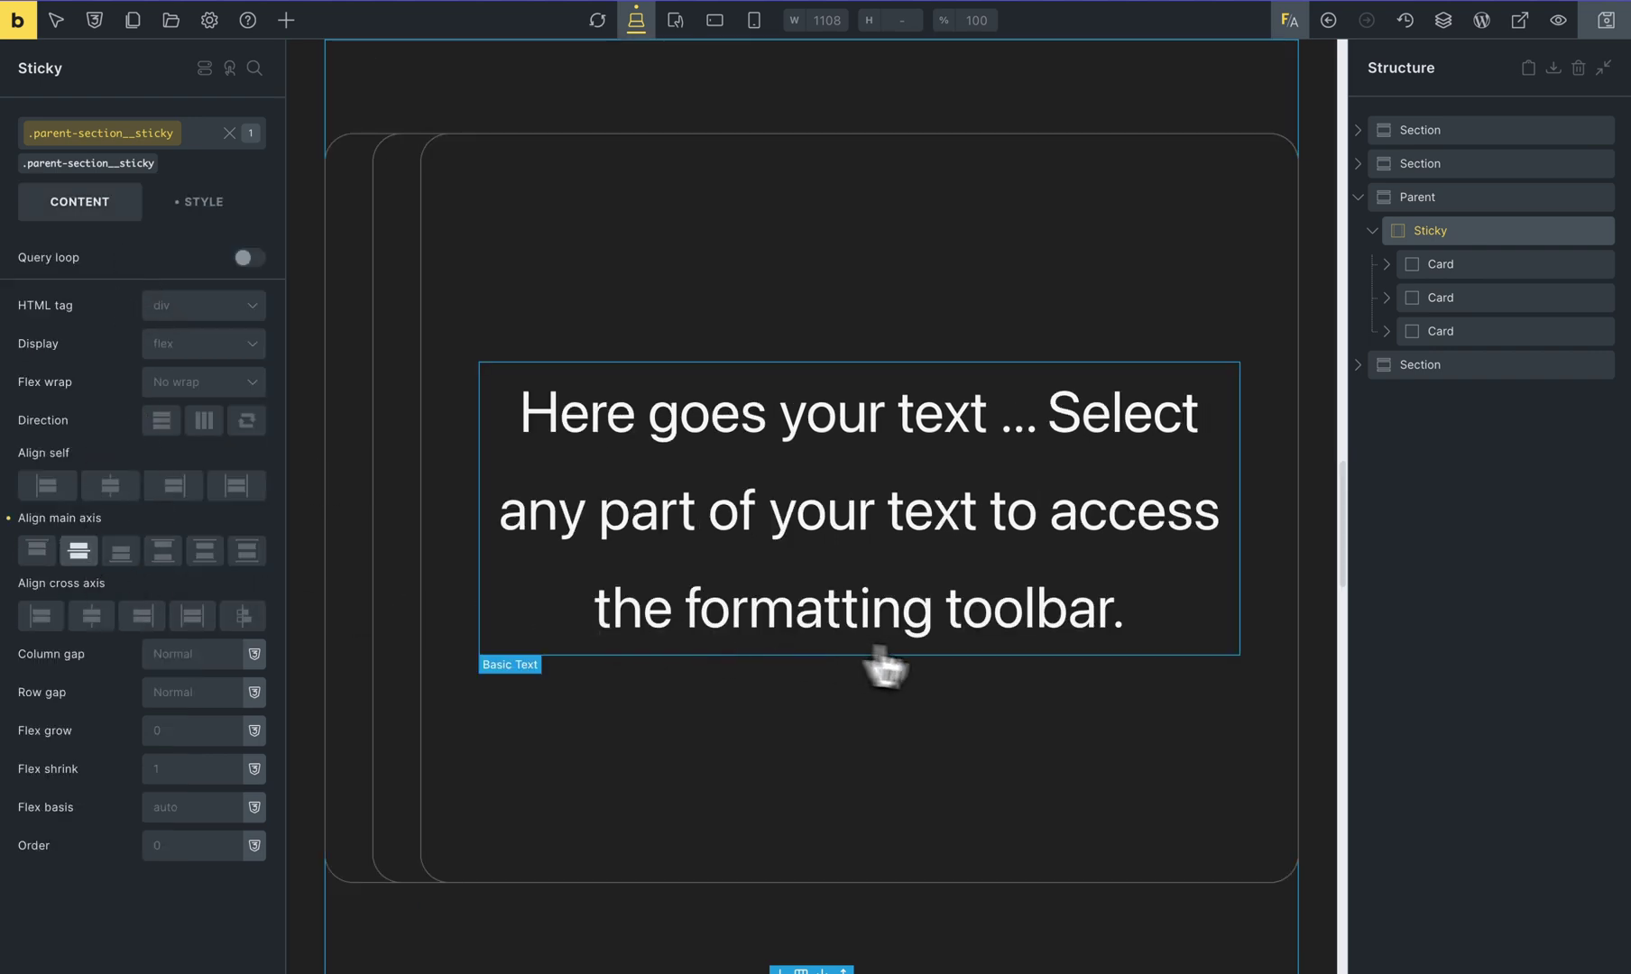
Check how the stacked cards behave inside the Sticky container while scrolling up and down the parent section
scroll(1020, 703, up, 3)
scroll(1019, 703, down, 2)
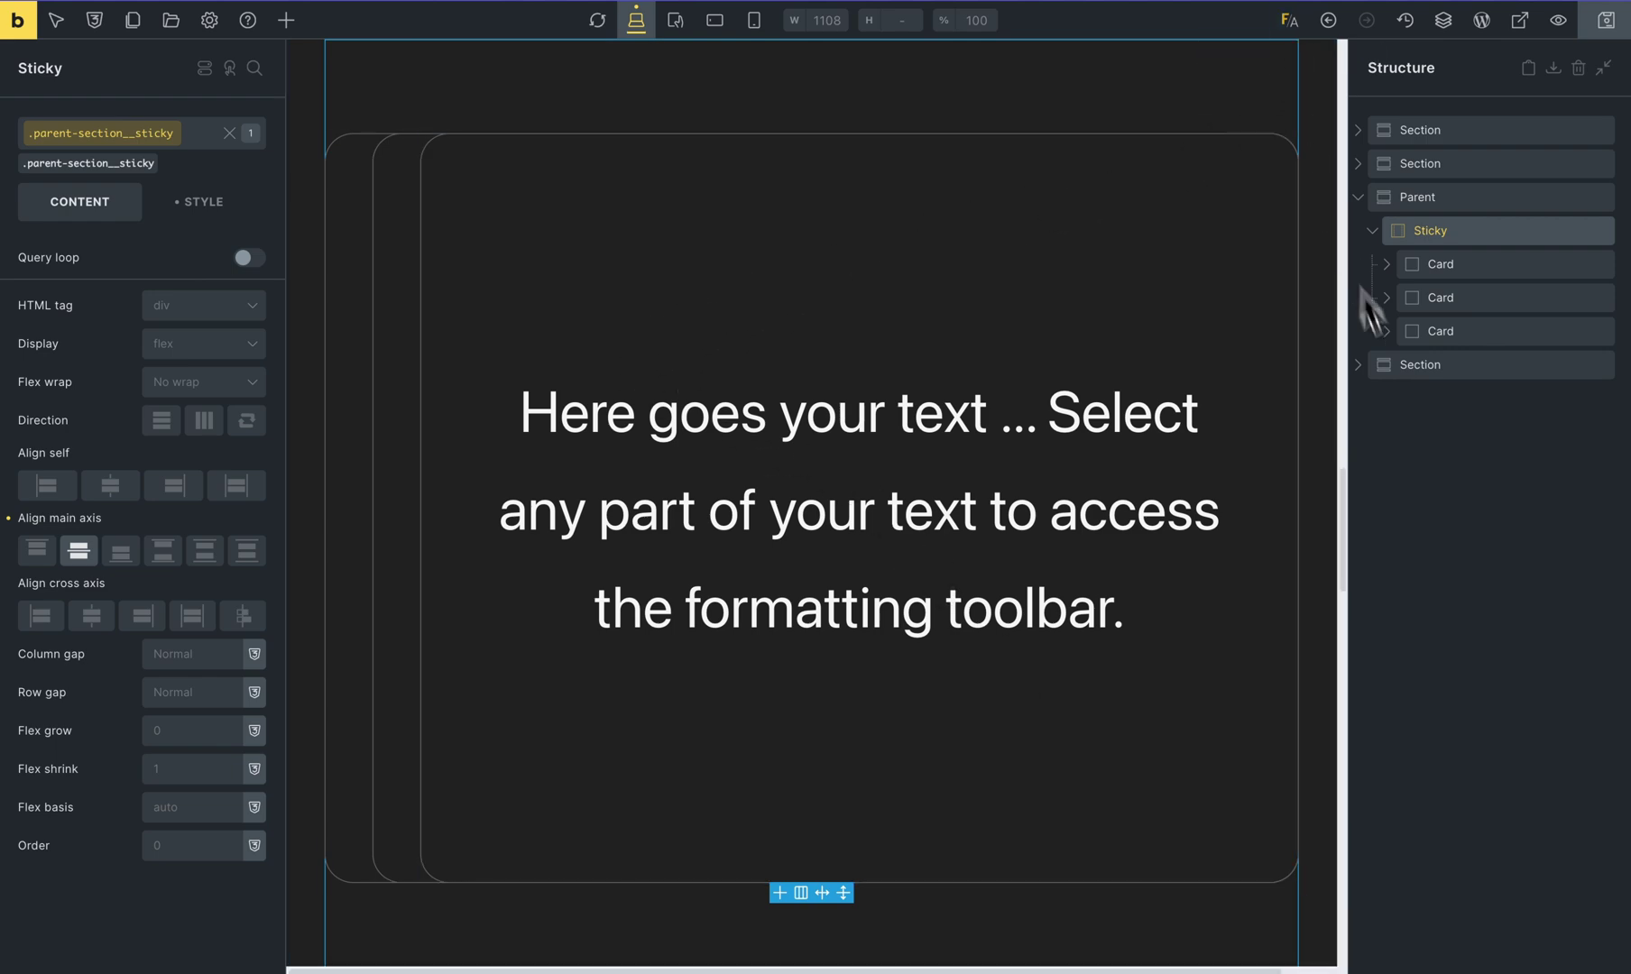
key(ctrl+shift+e)
scroll(1119, 541, up, 6)
scroll(1109, 538, down, 6)
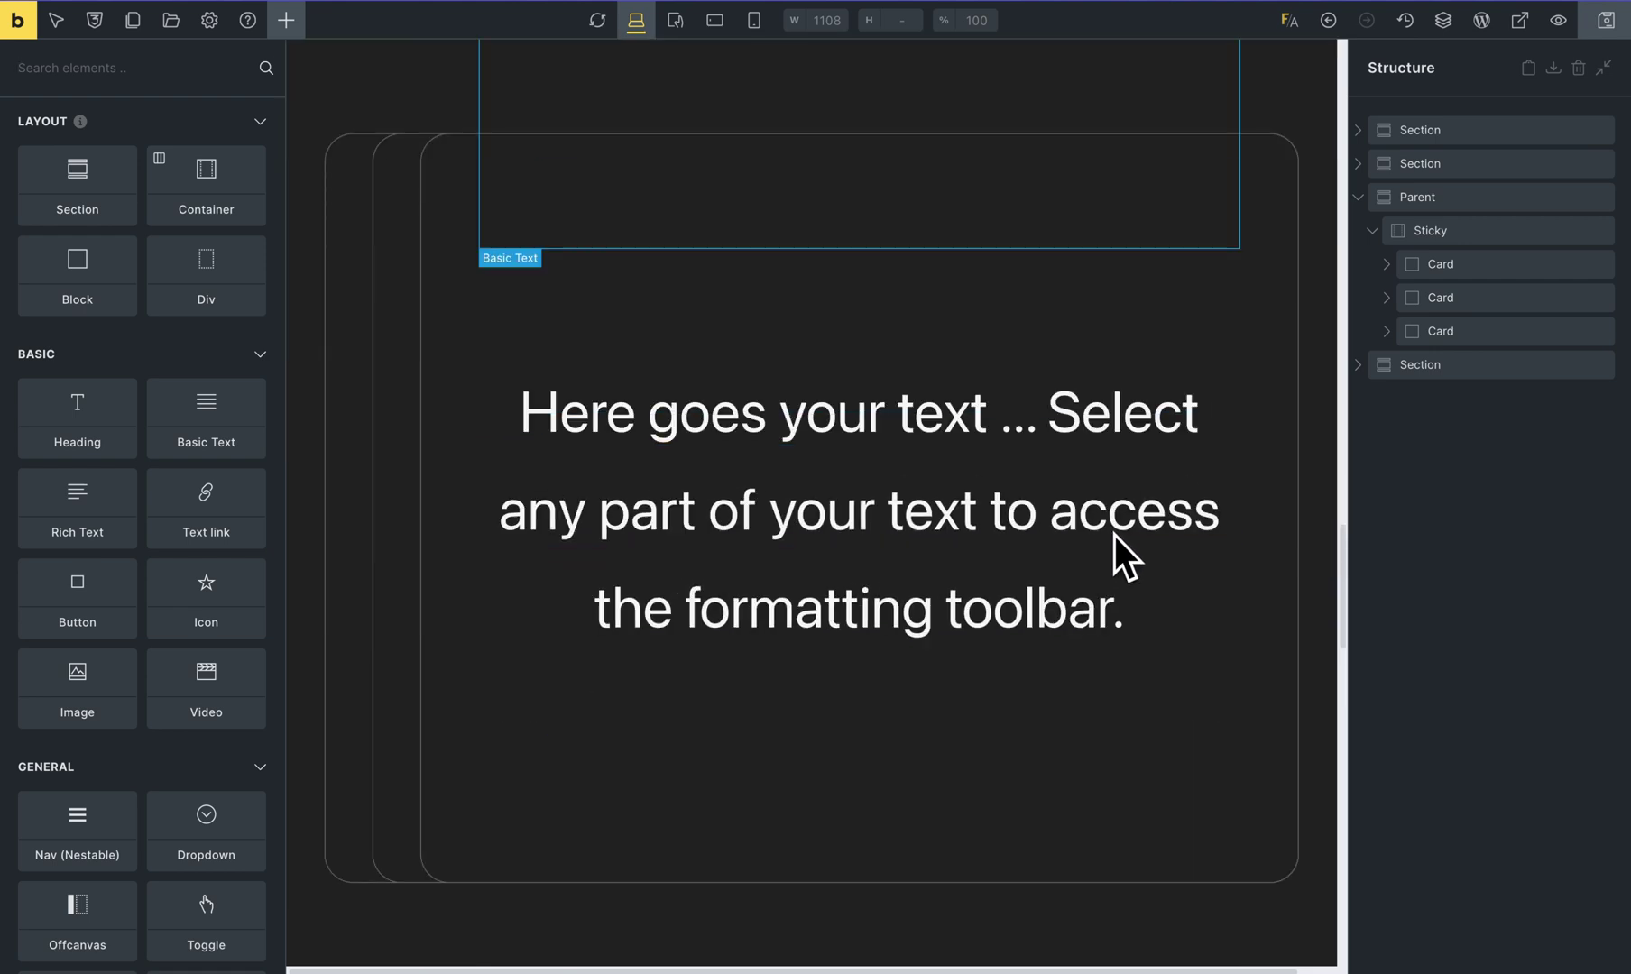
scroll(1114, 535, up, 3)
scroll(1114, 535, down, 3)
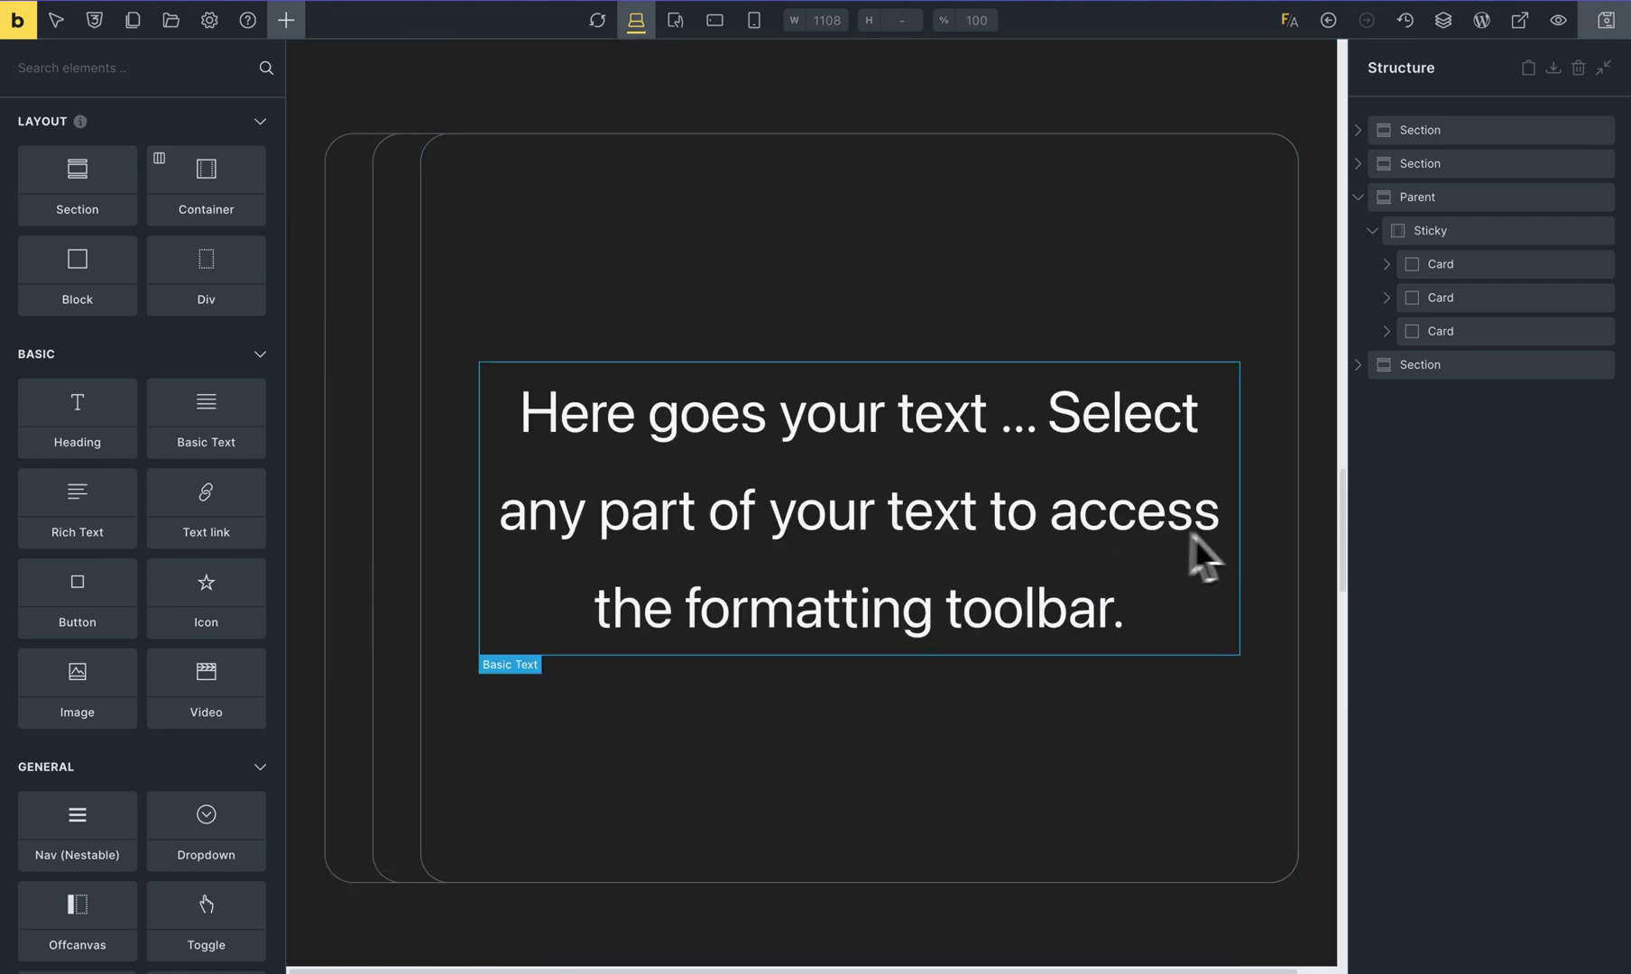
scroll(1174, 535, down, 4)
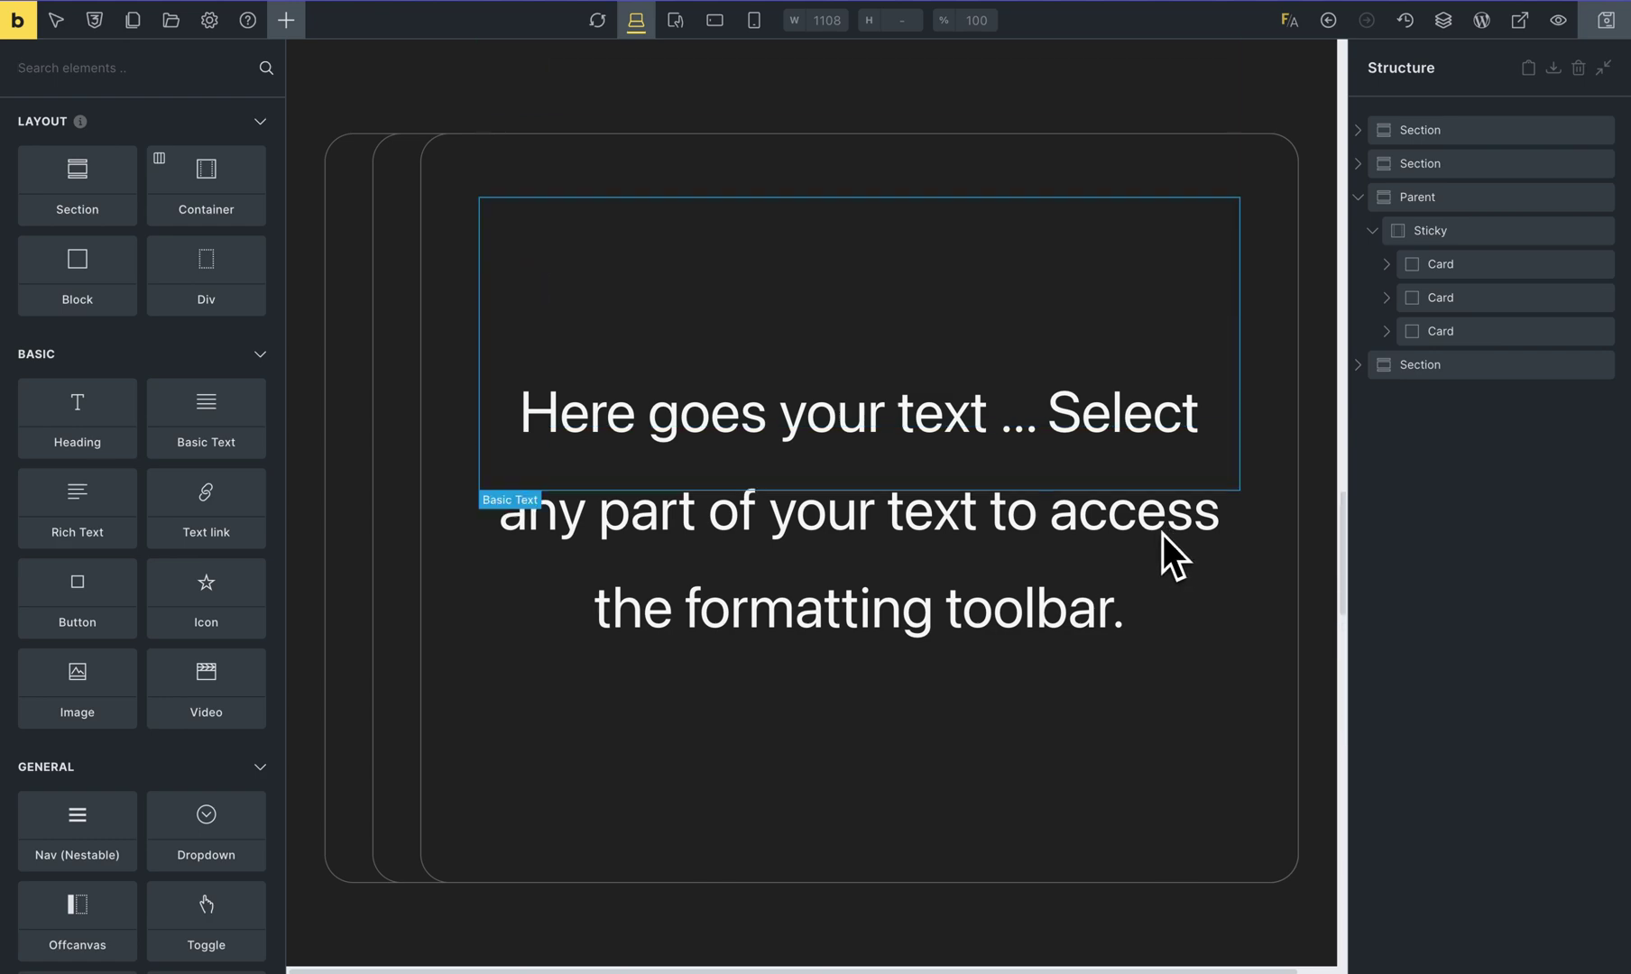
Add the fa--rotate class to the second Card inside the Sticky container
scroll(1163, 535, up, 4)
scroll(1191, 522, down, 3)
scroll(1236, 469, down, 1)
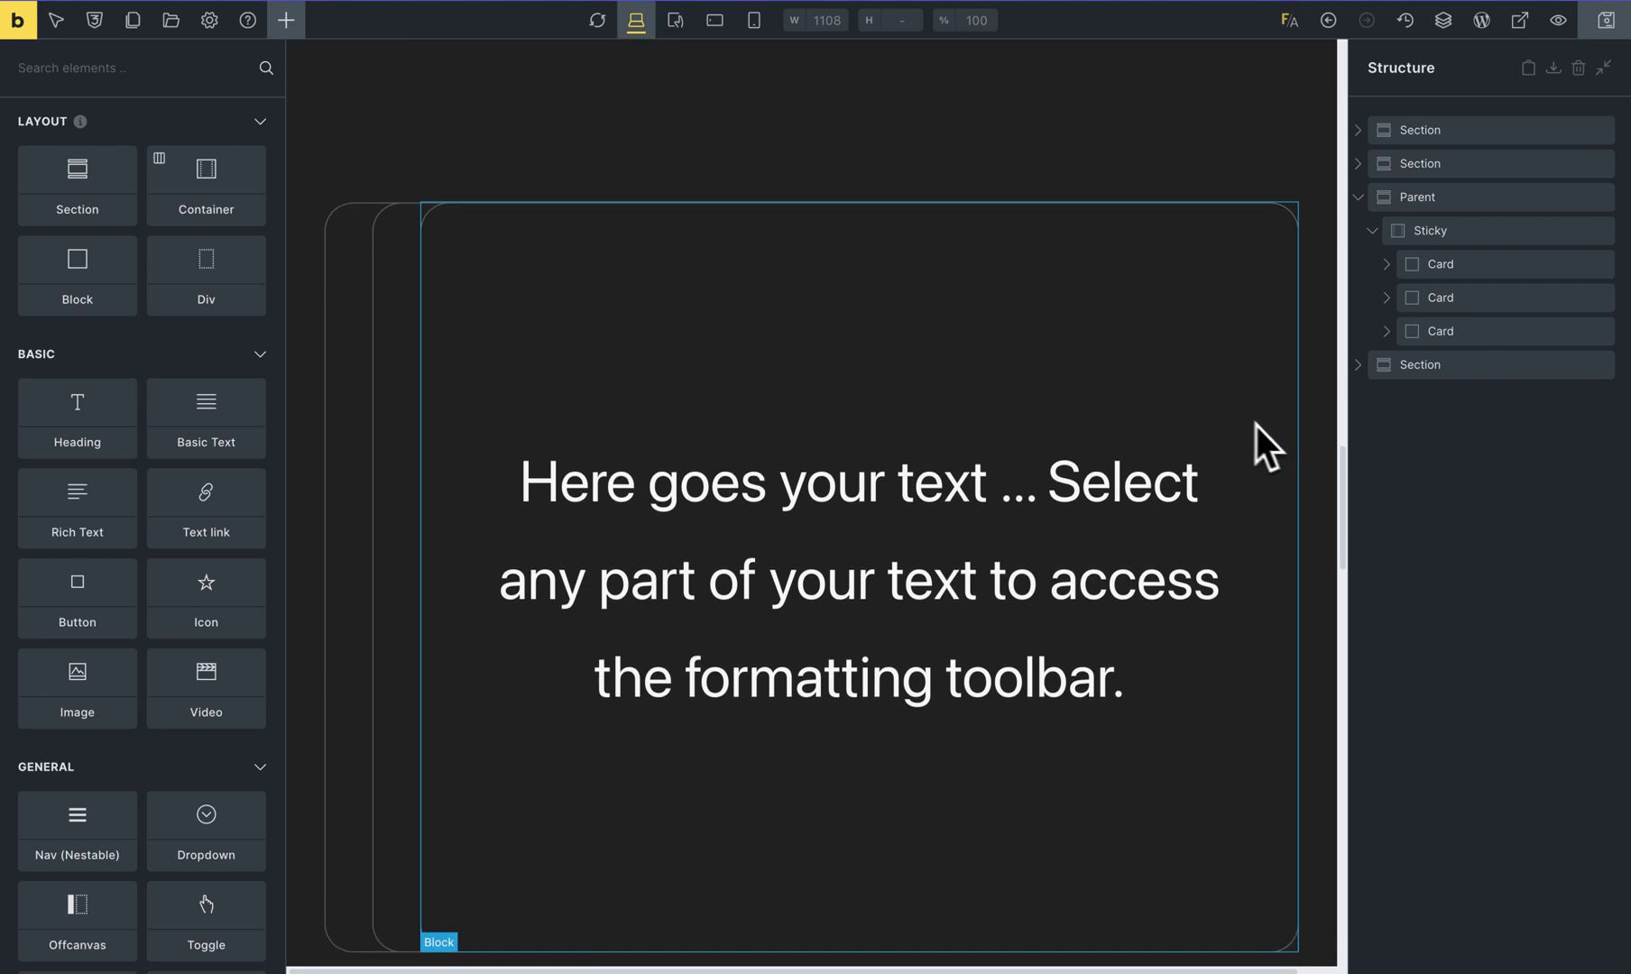
click(1434, 271)
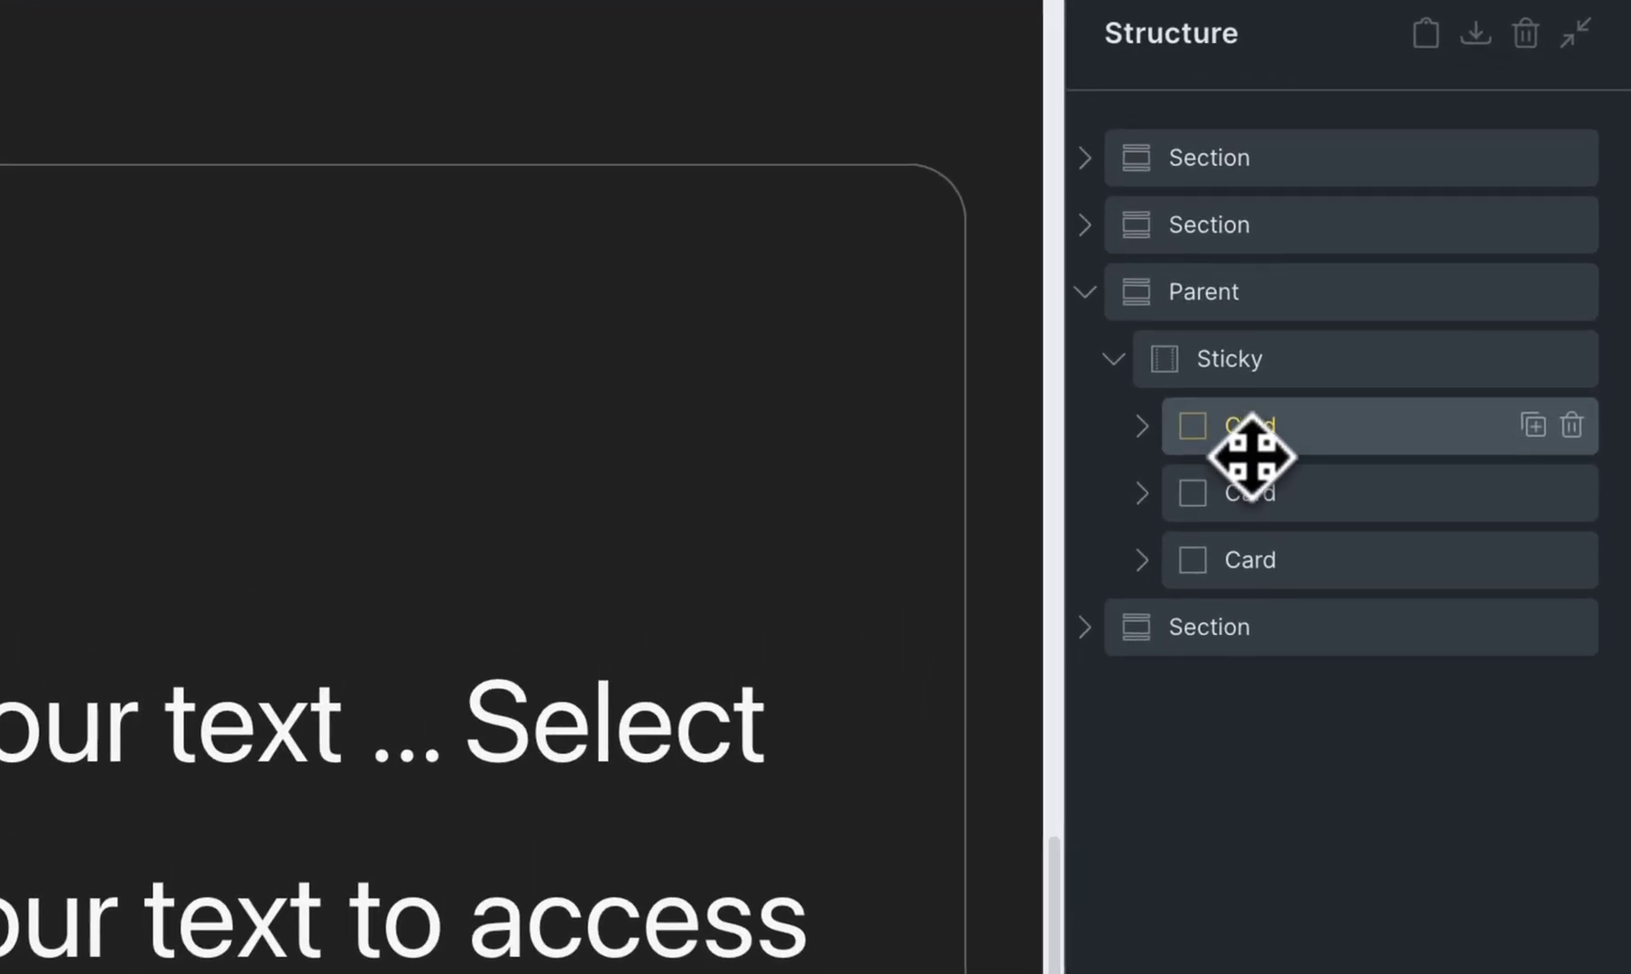
drag(1251, 456, 1256, 505)
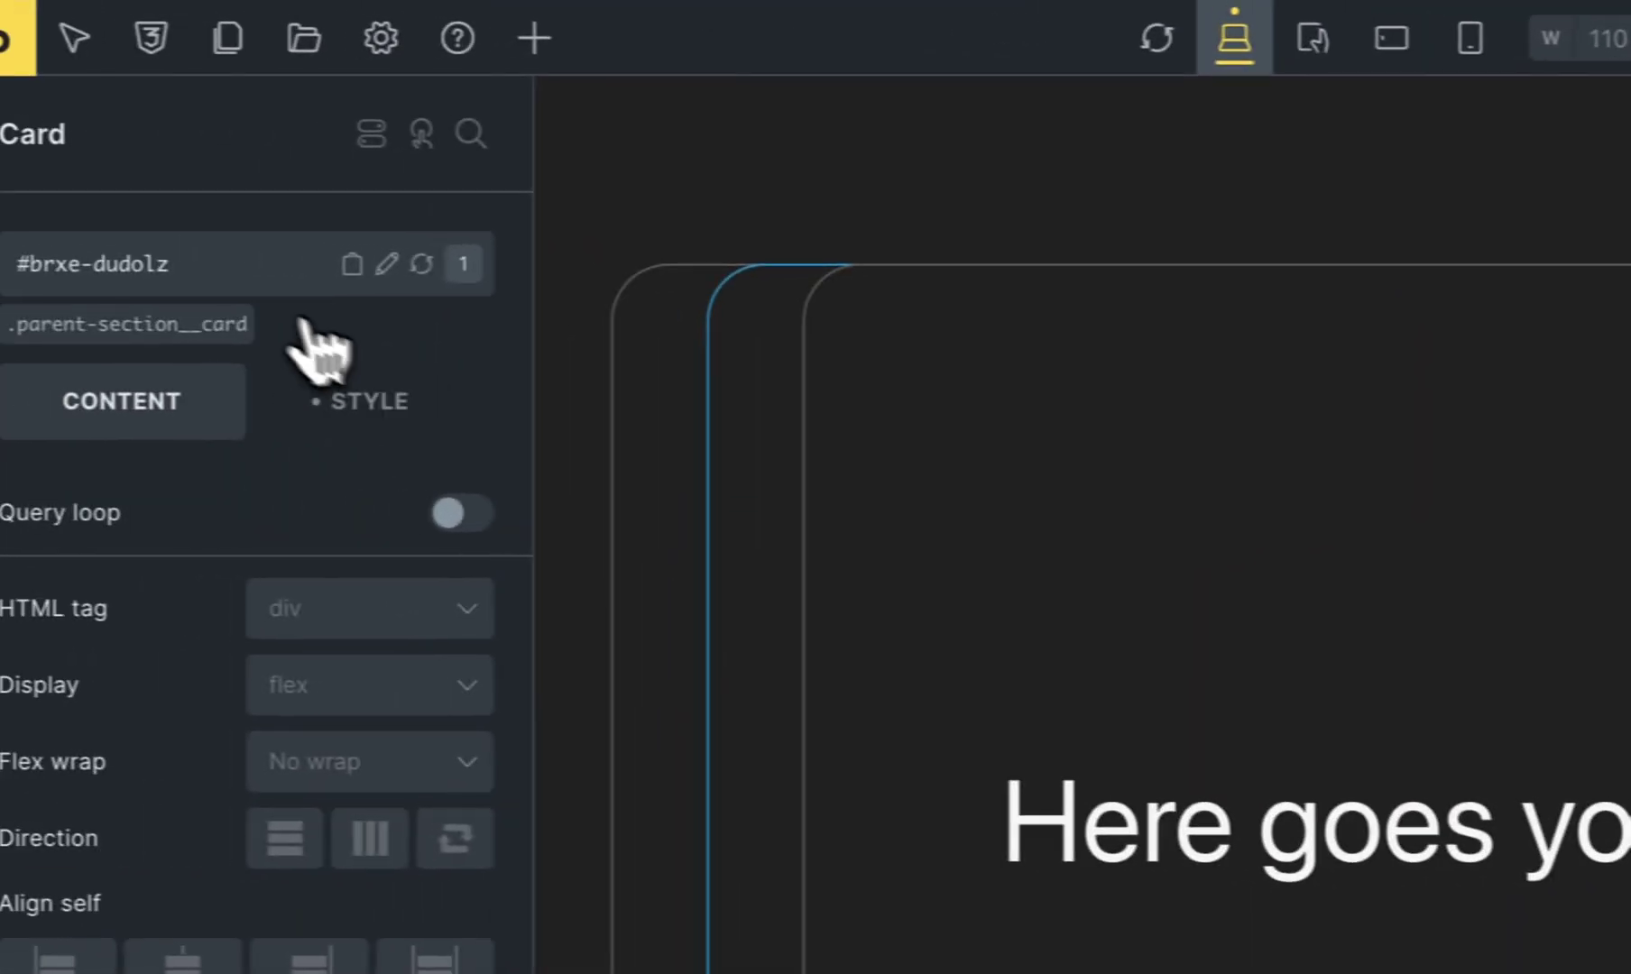
click(239, 275)
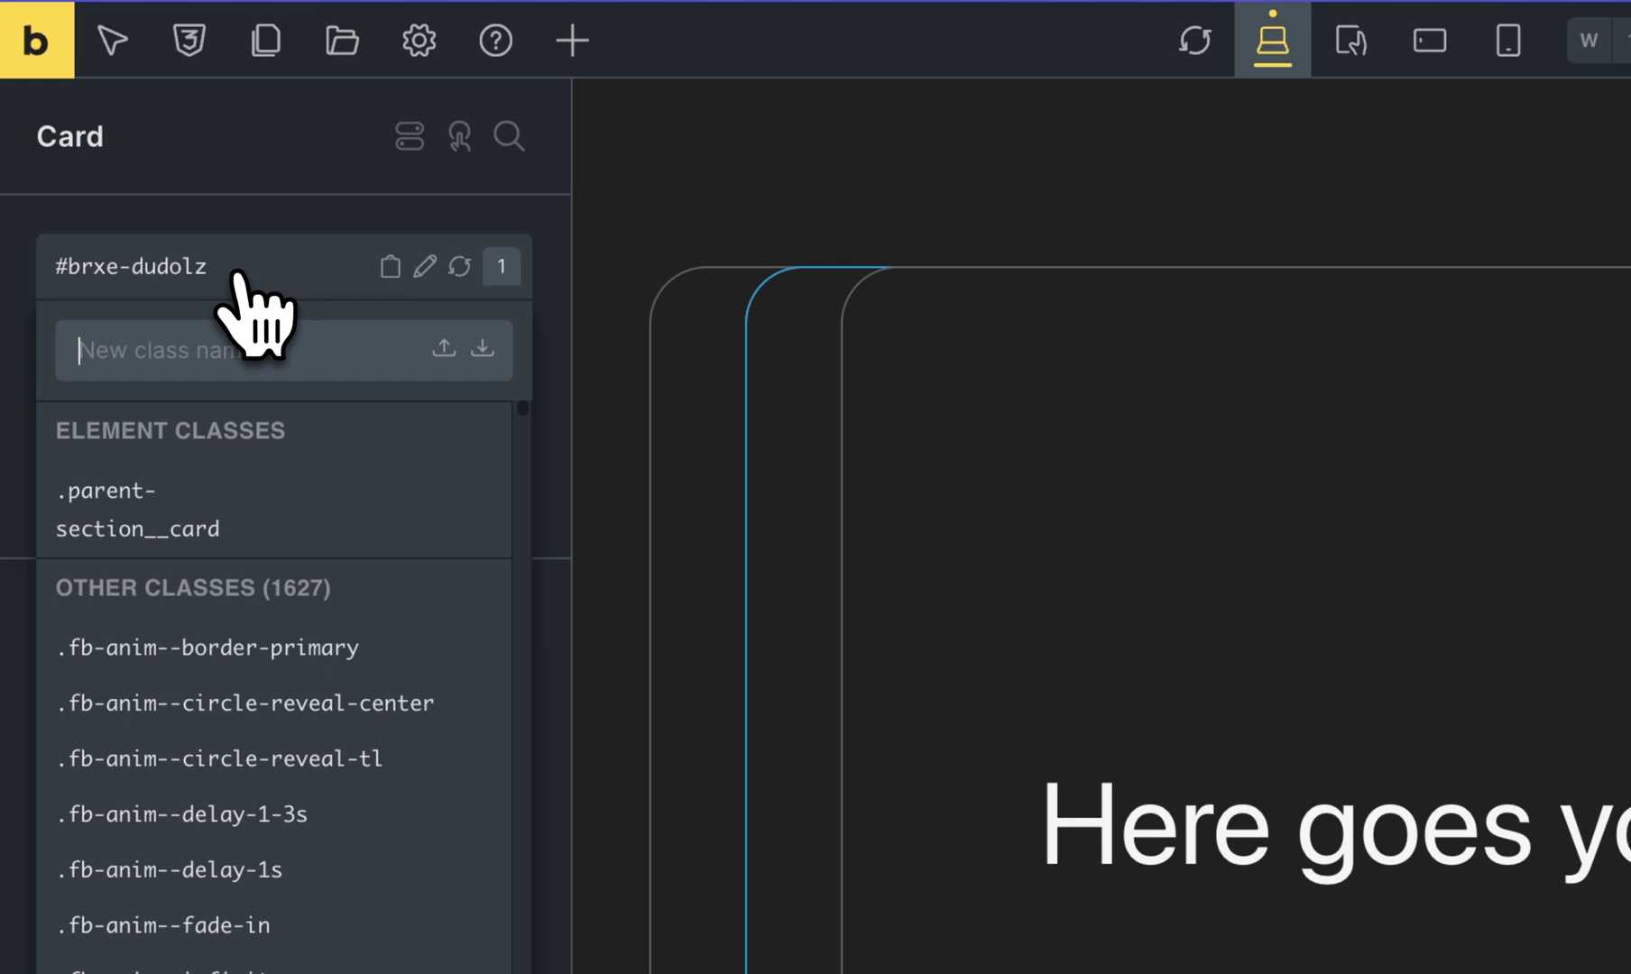
text(fa--)
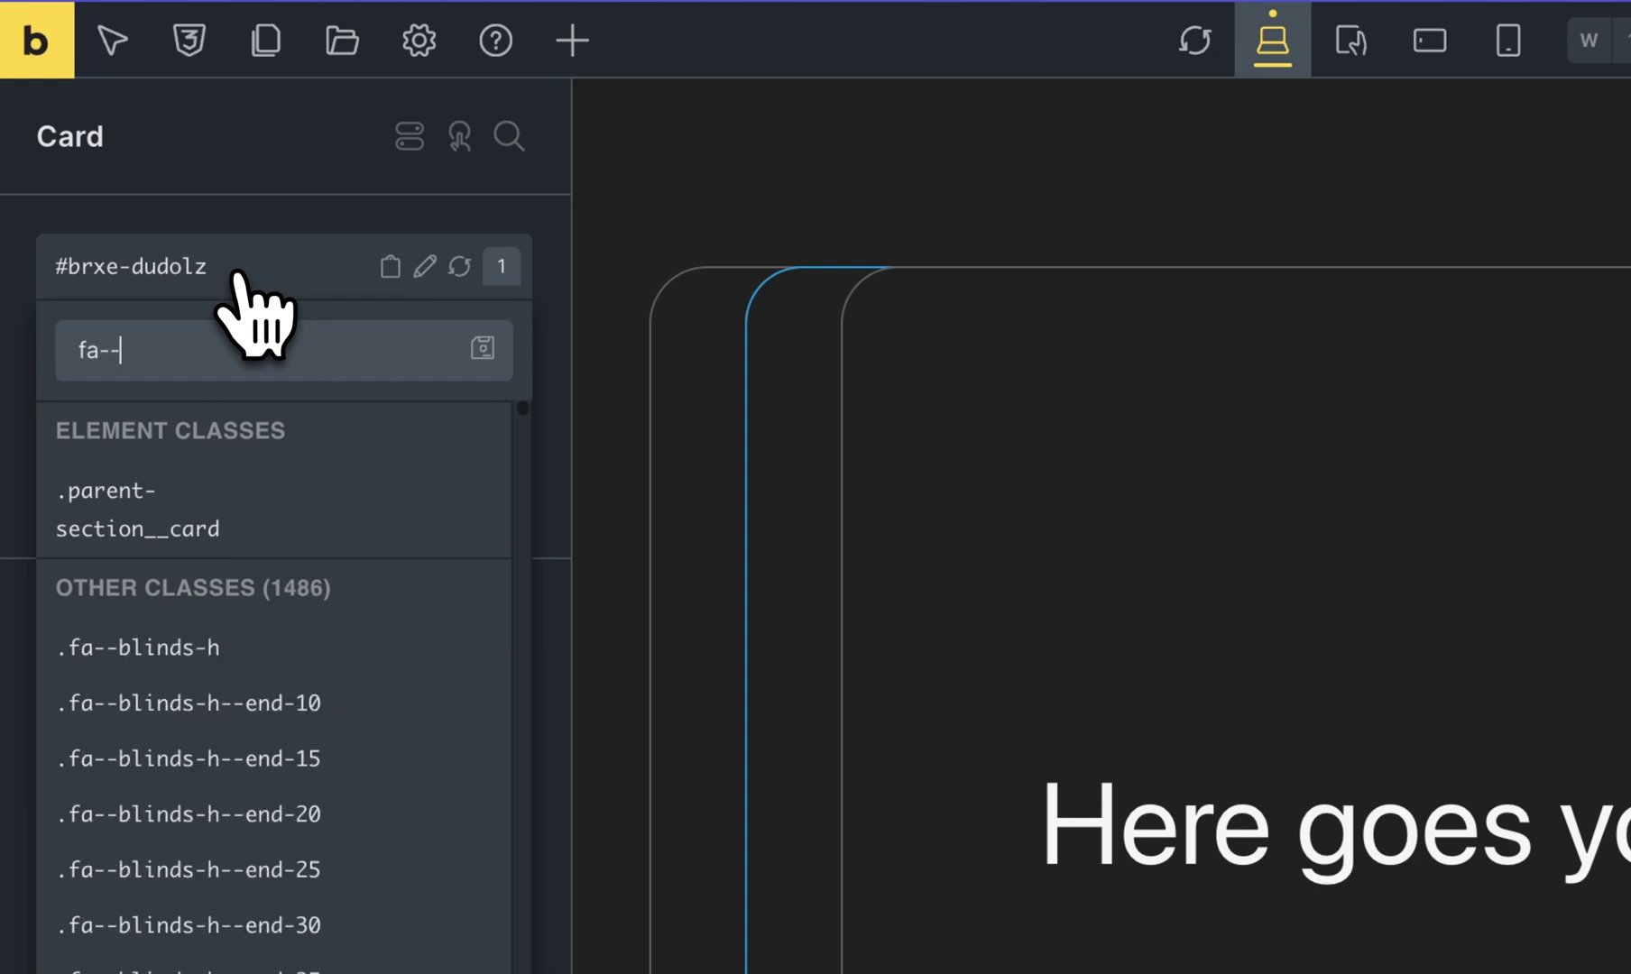
text(rot)
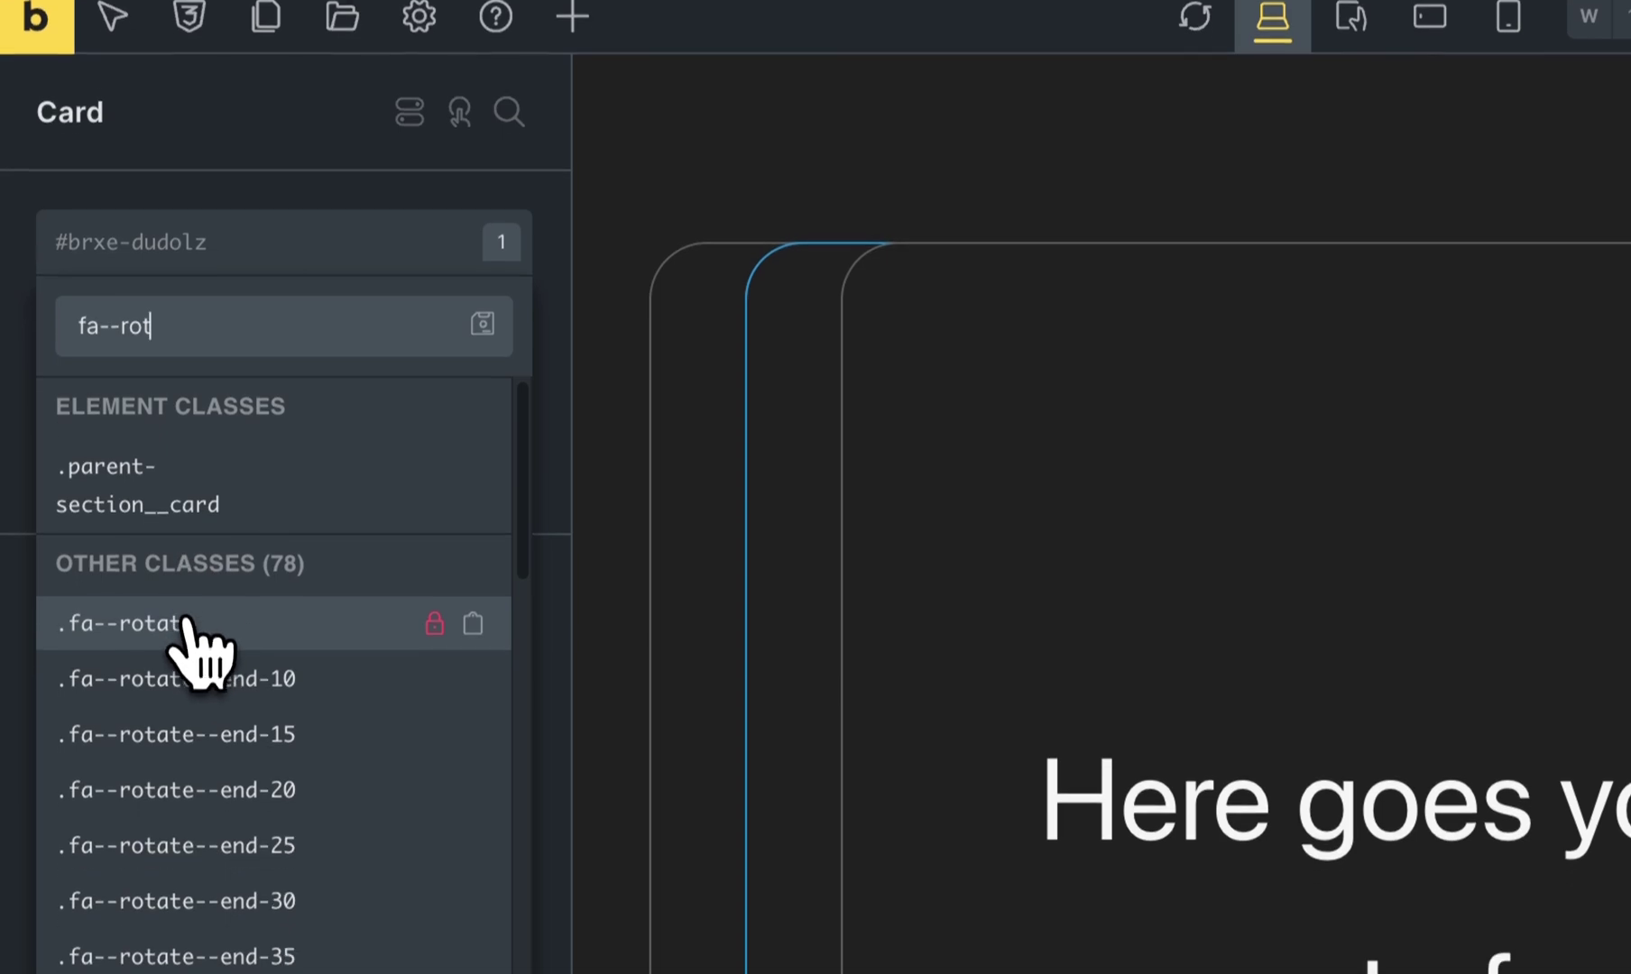
click(182, 648)
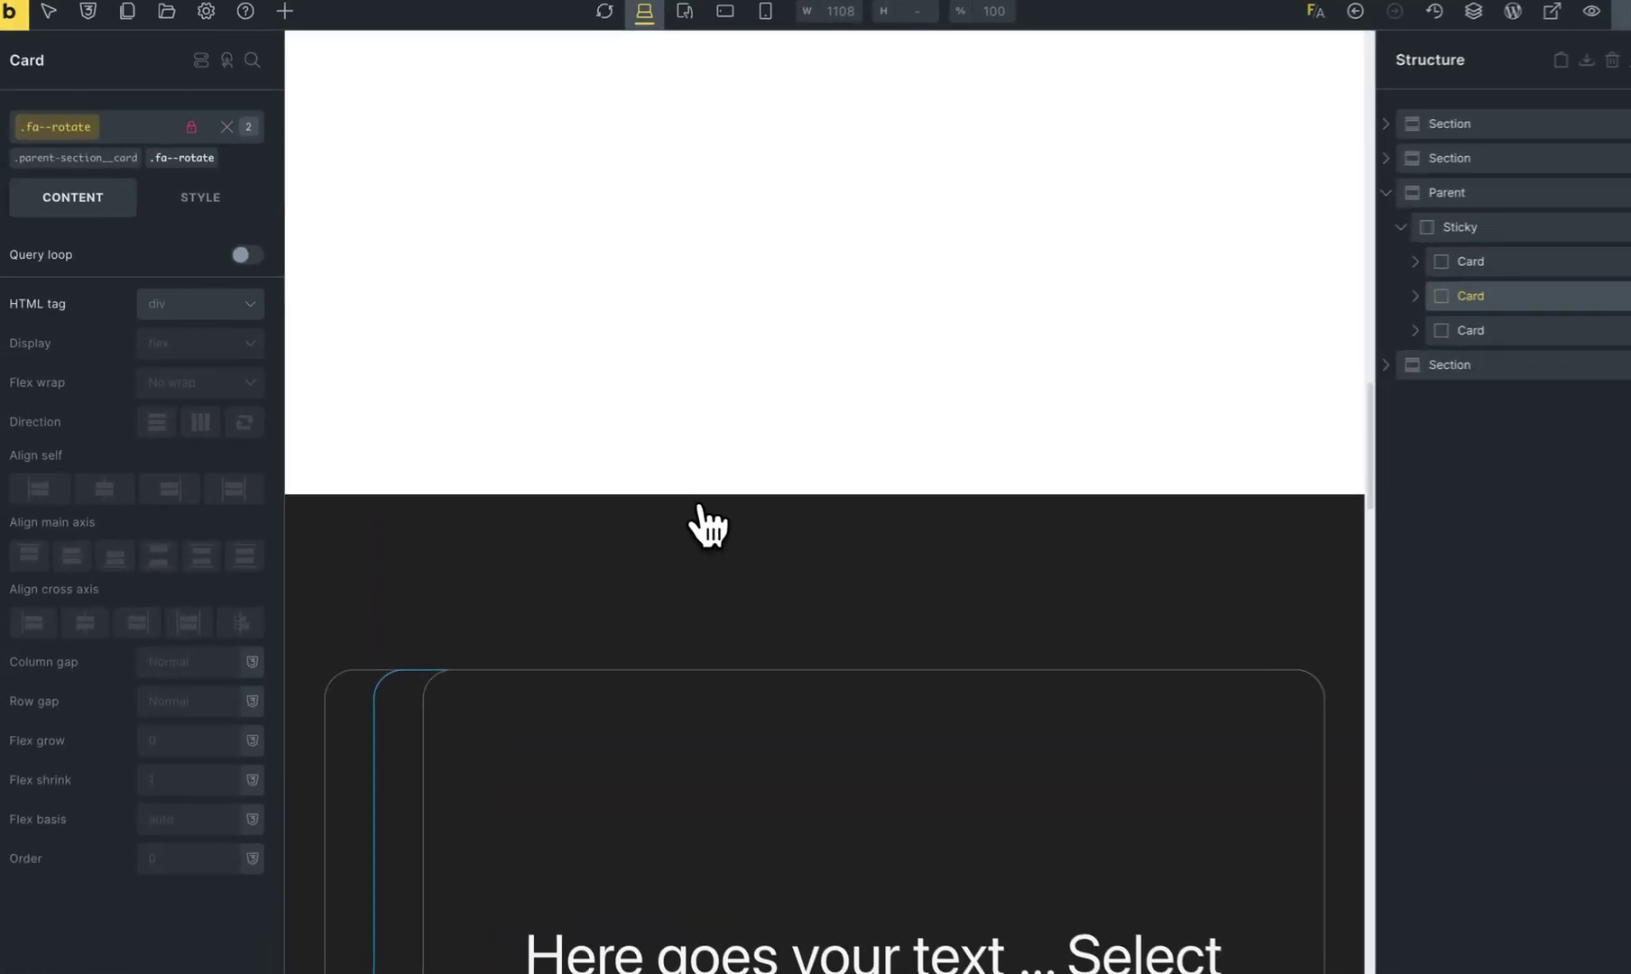
Check how the second Card behaves with its rotate class while scrolling down and up the parent section
scroll(700, 521, down, 5)
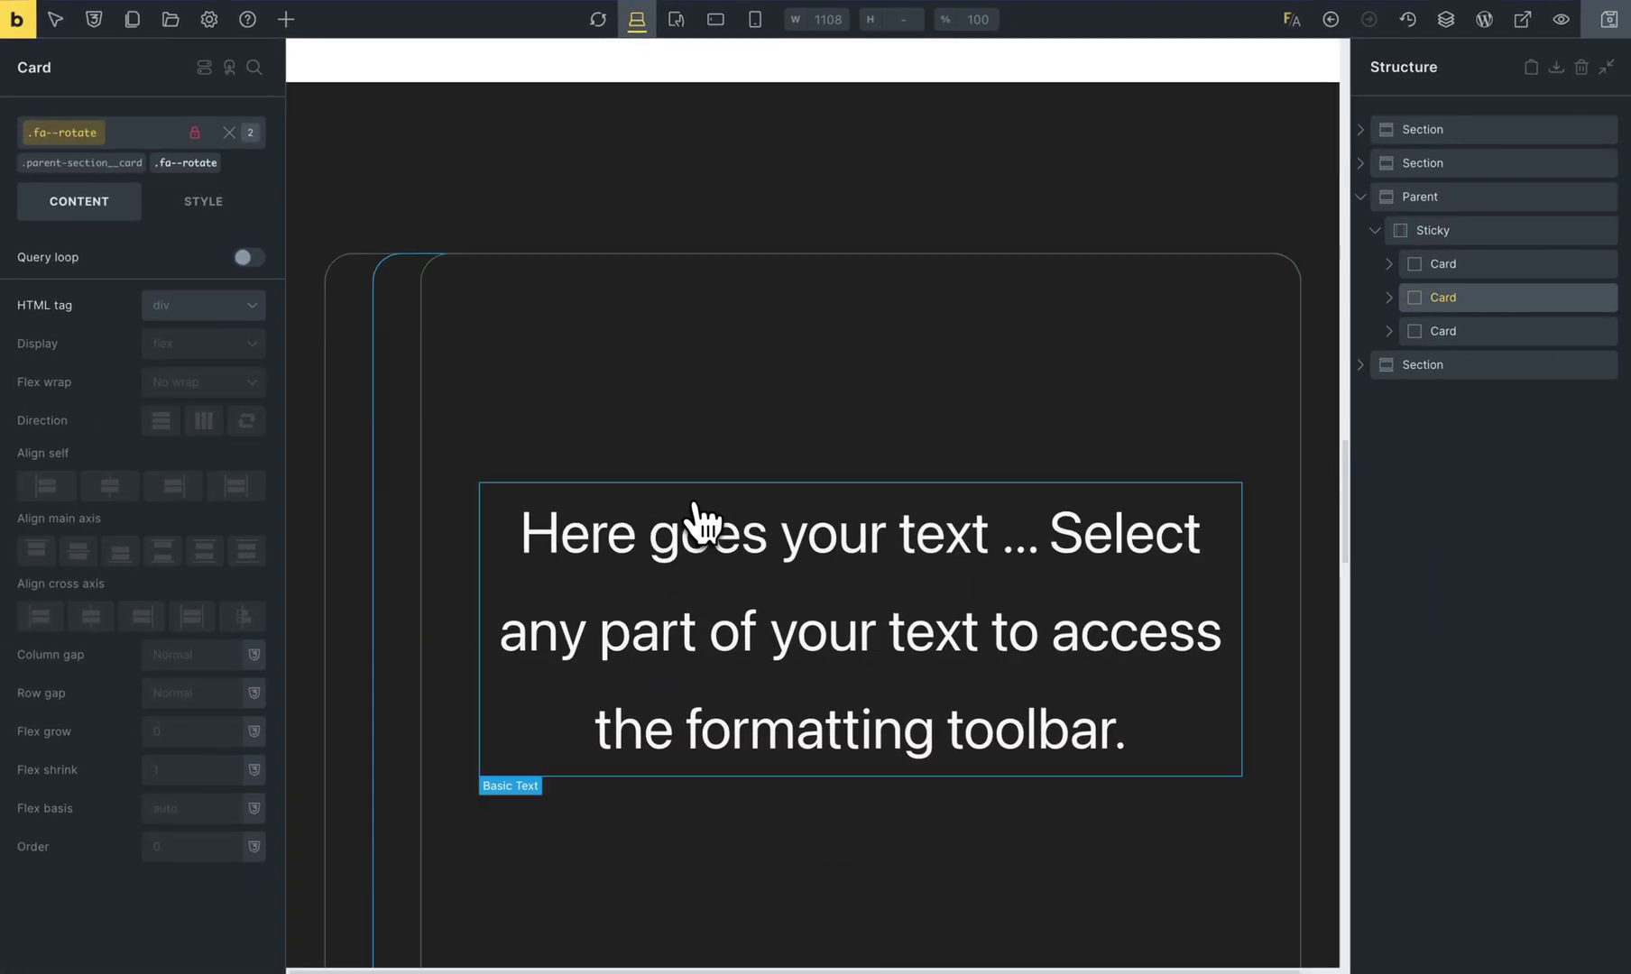
scroll(700, 522, down, 2)
scroll(710, 522, down, 10)
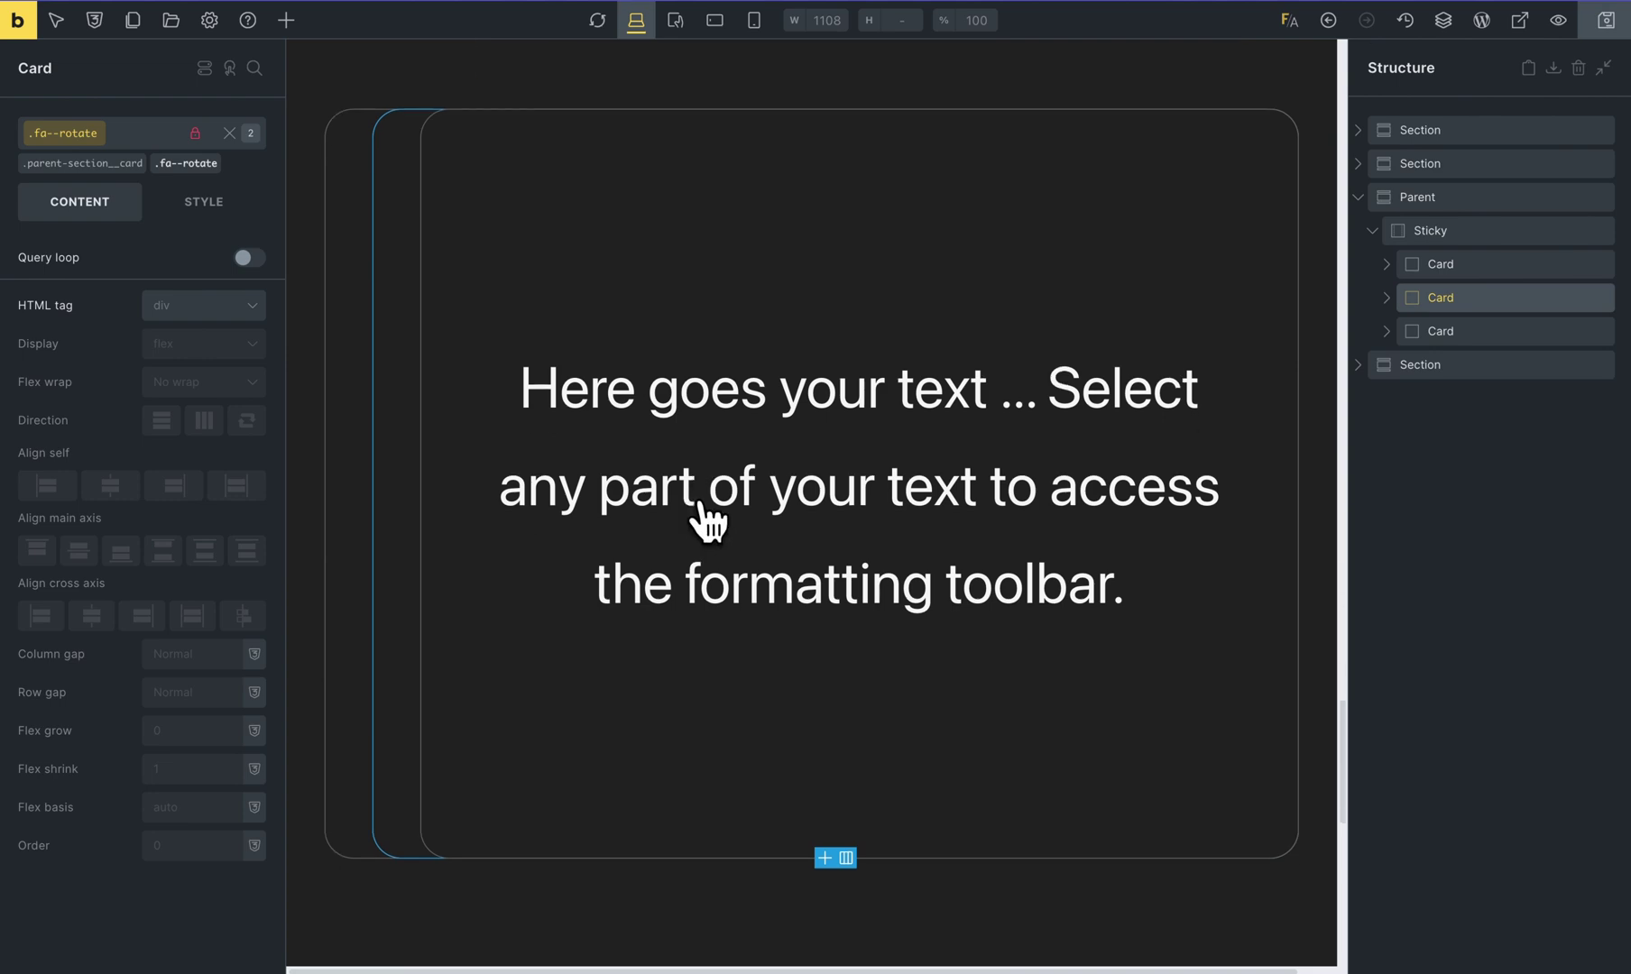
scroll(701, 533, up, 10)
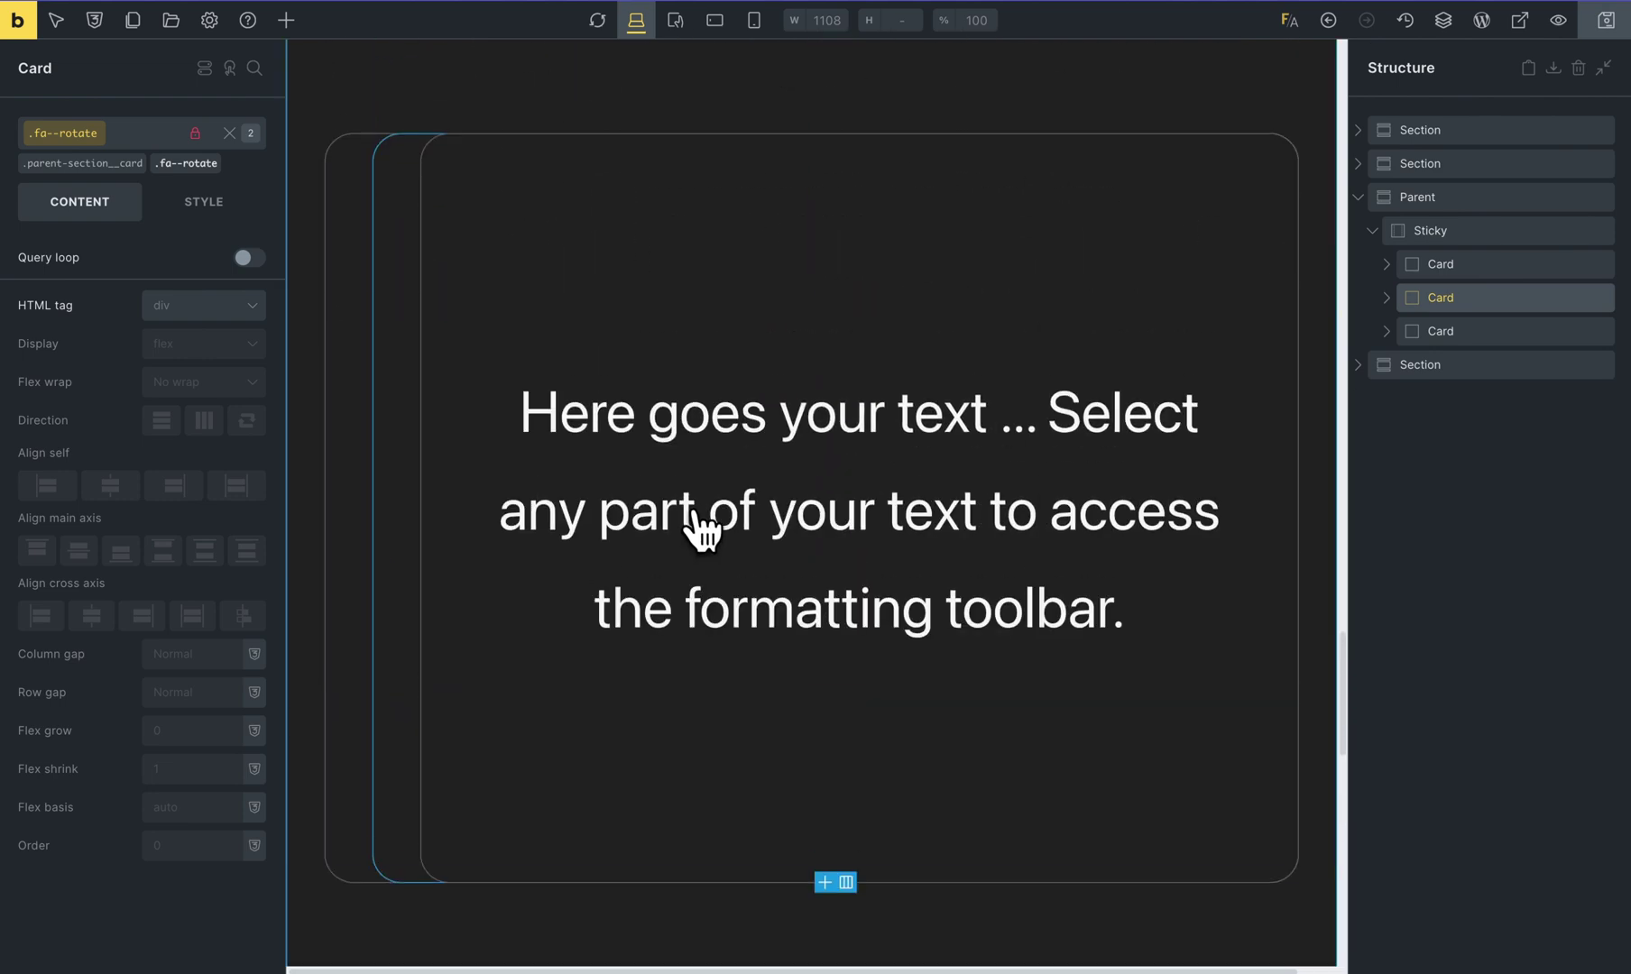
scroll(717, 519, up, 10)
scroll(740, 497, down, 10)
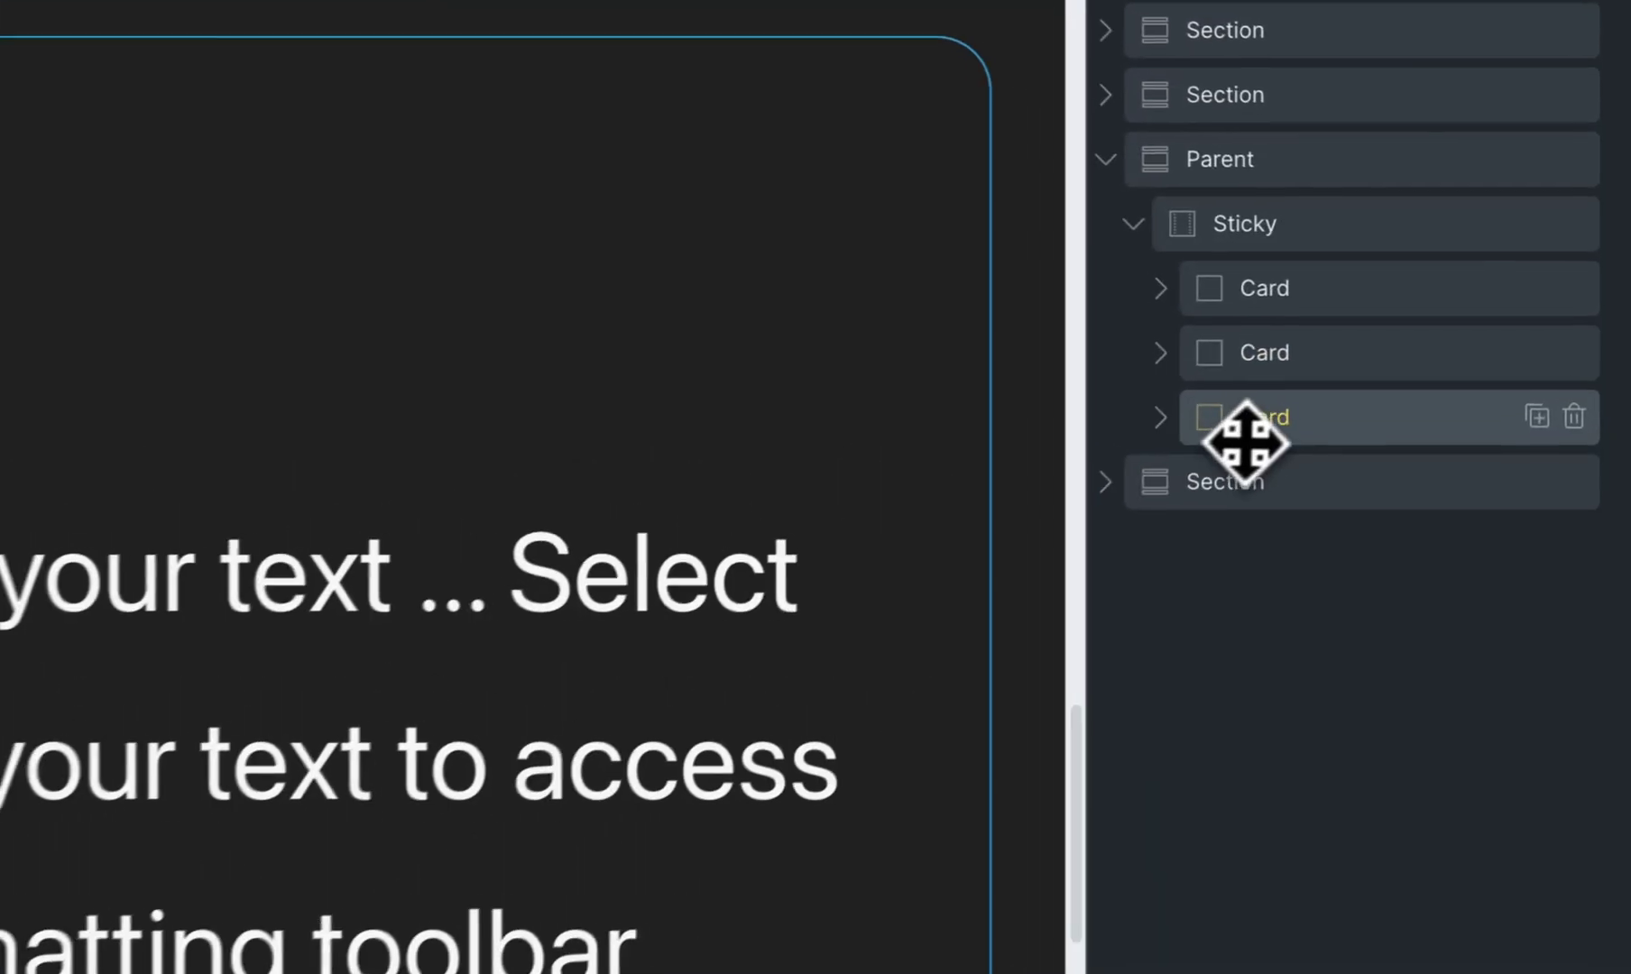
Add the fa--rotate class to the third Card inside the Sticky container
click(1441, 331)
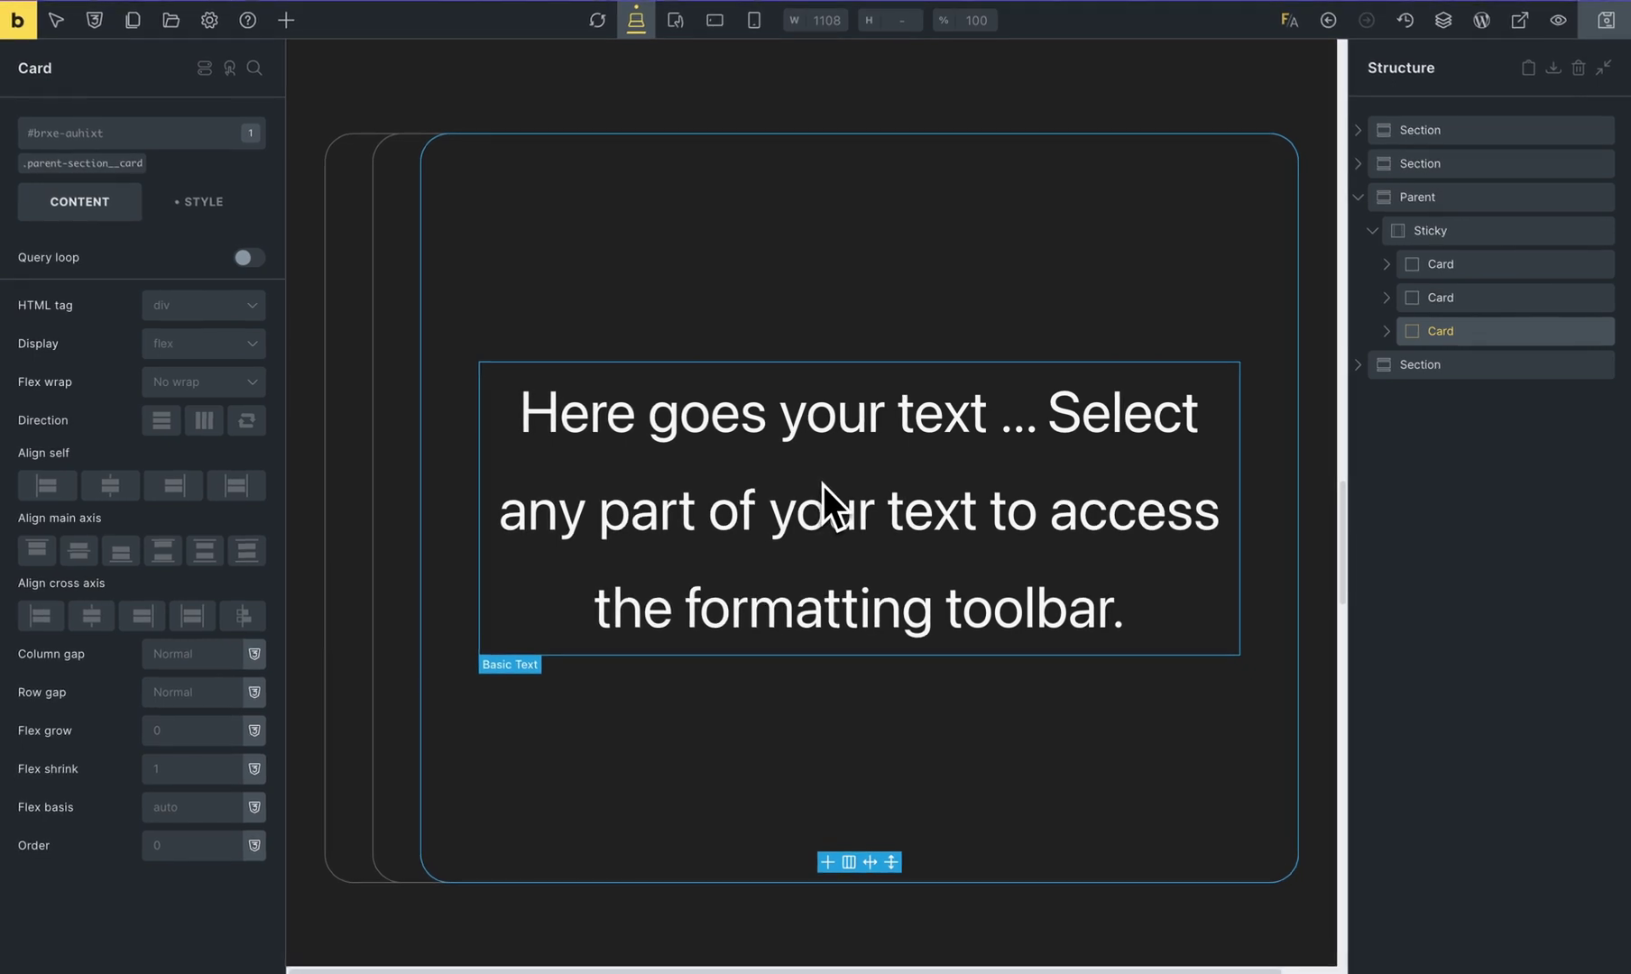
click(1430, 311)
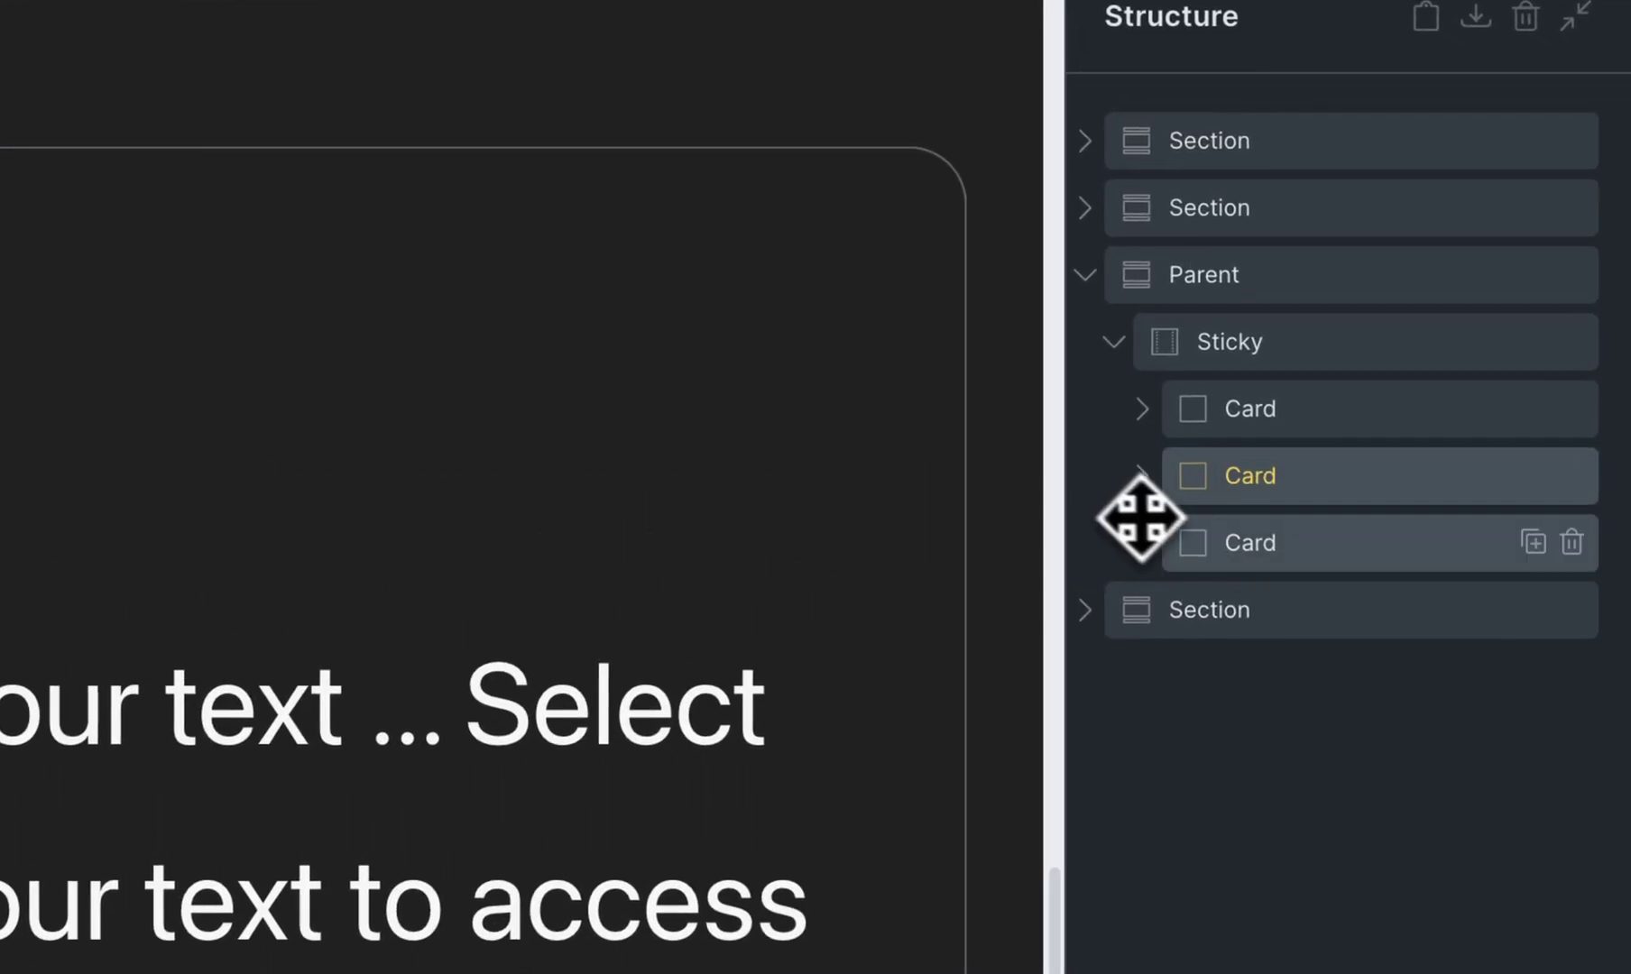
drag(1141, 519, 1195, 535)
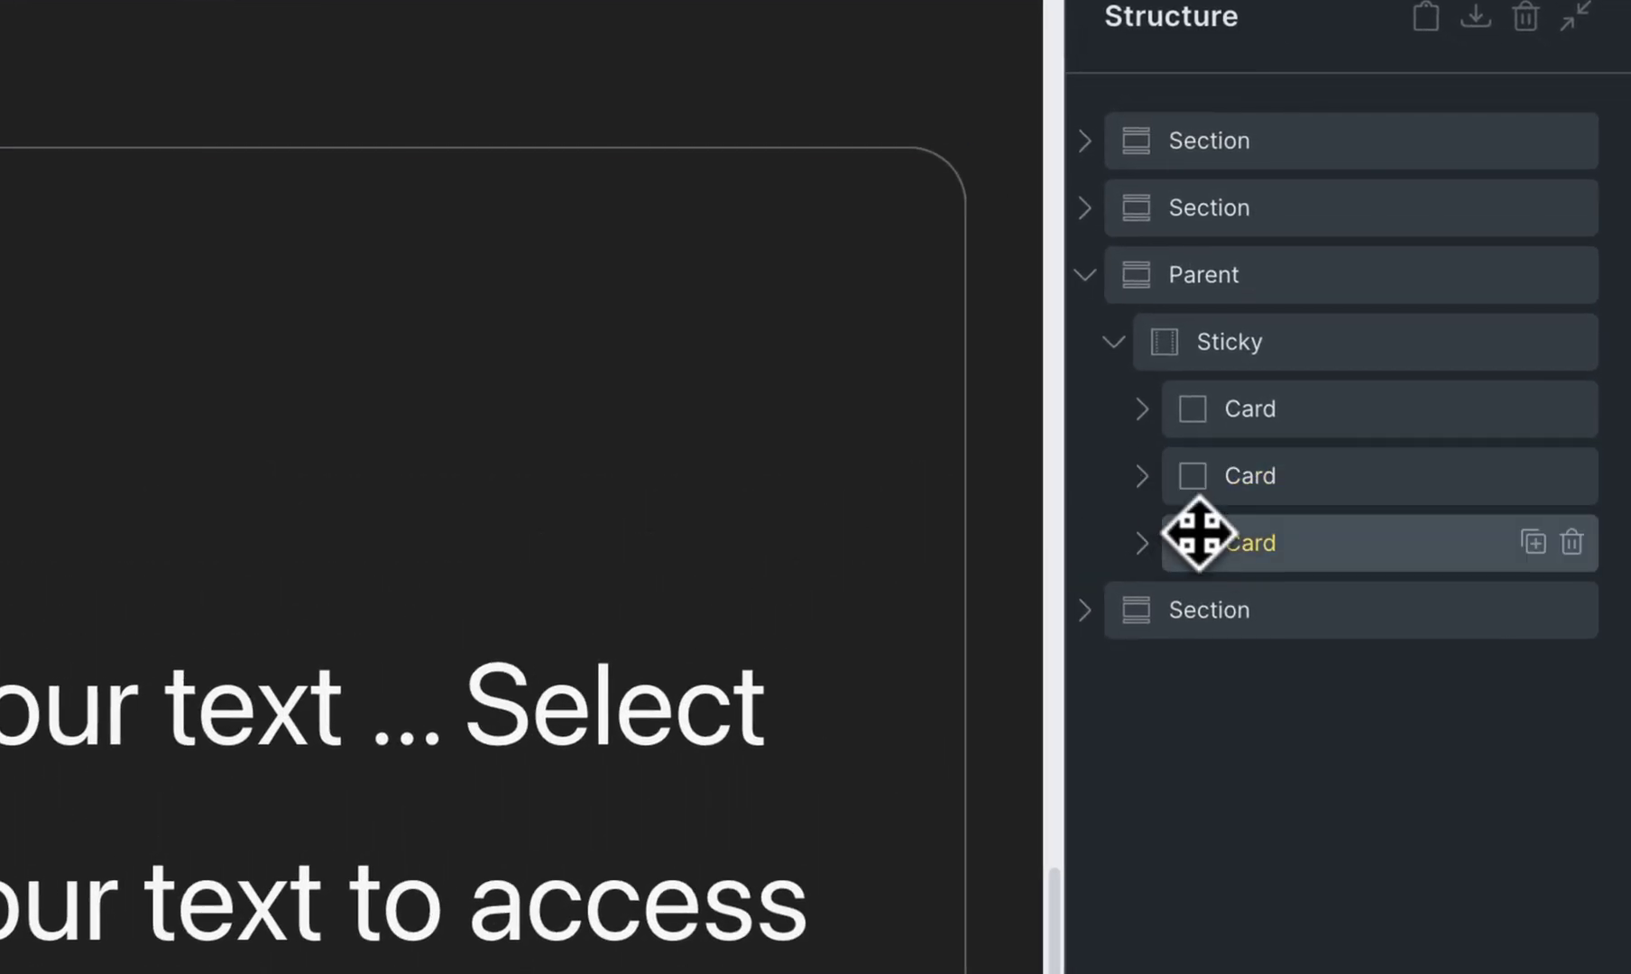
click(172, 260)
text(fa--rota)
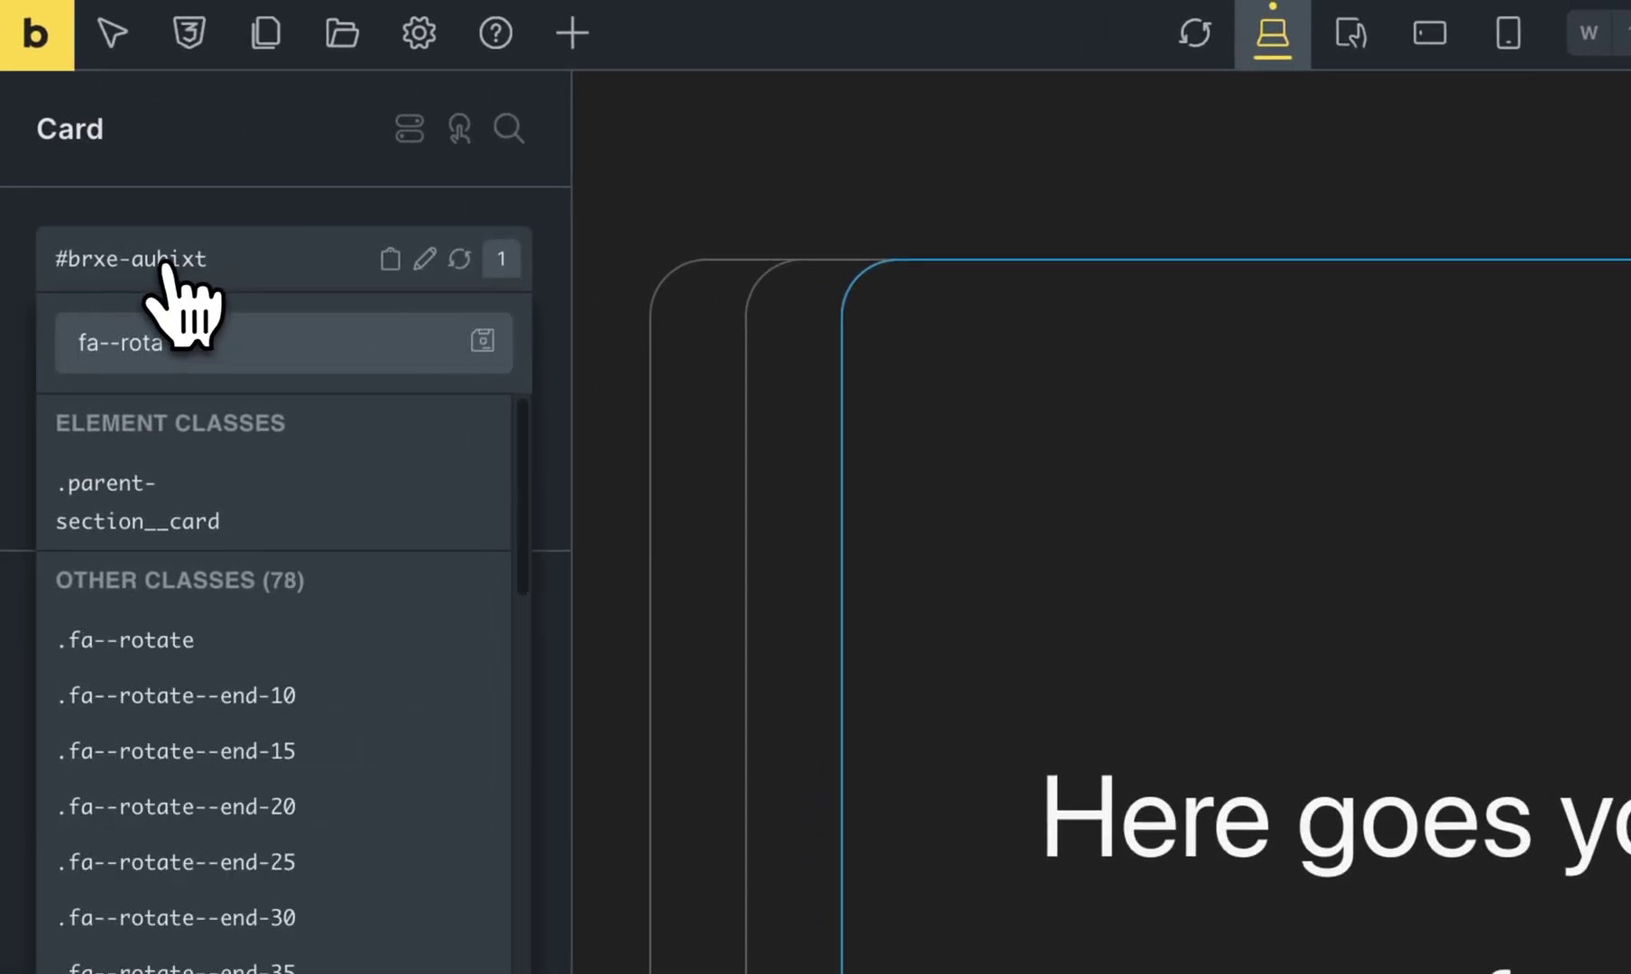
click(181, 639)
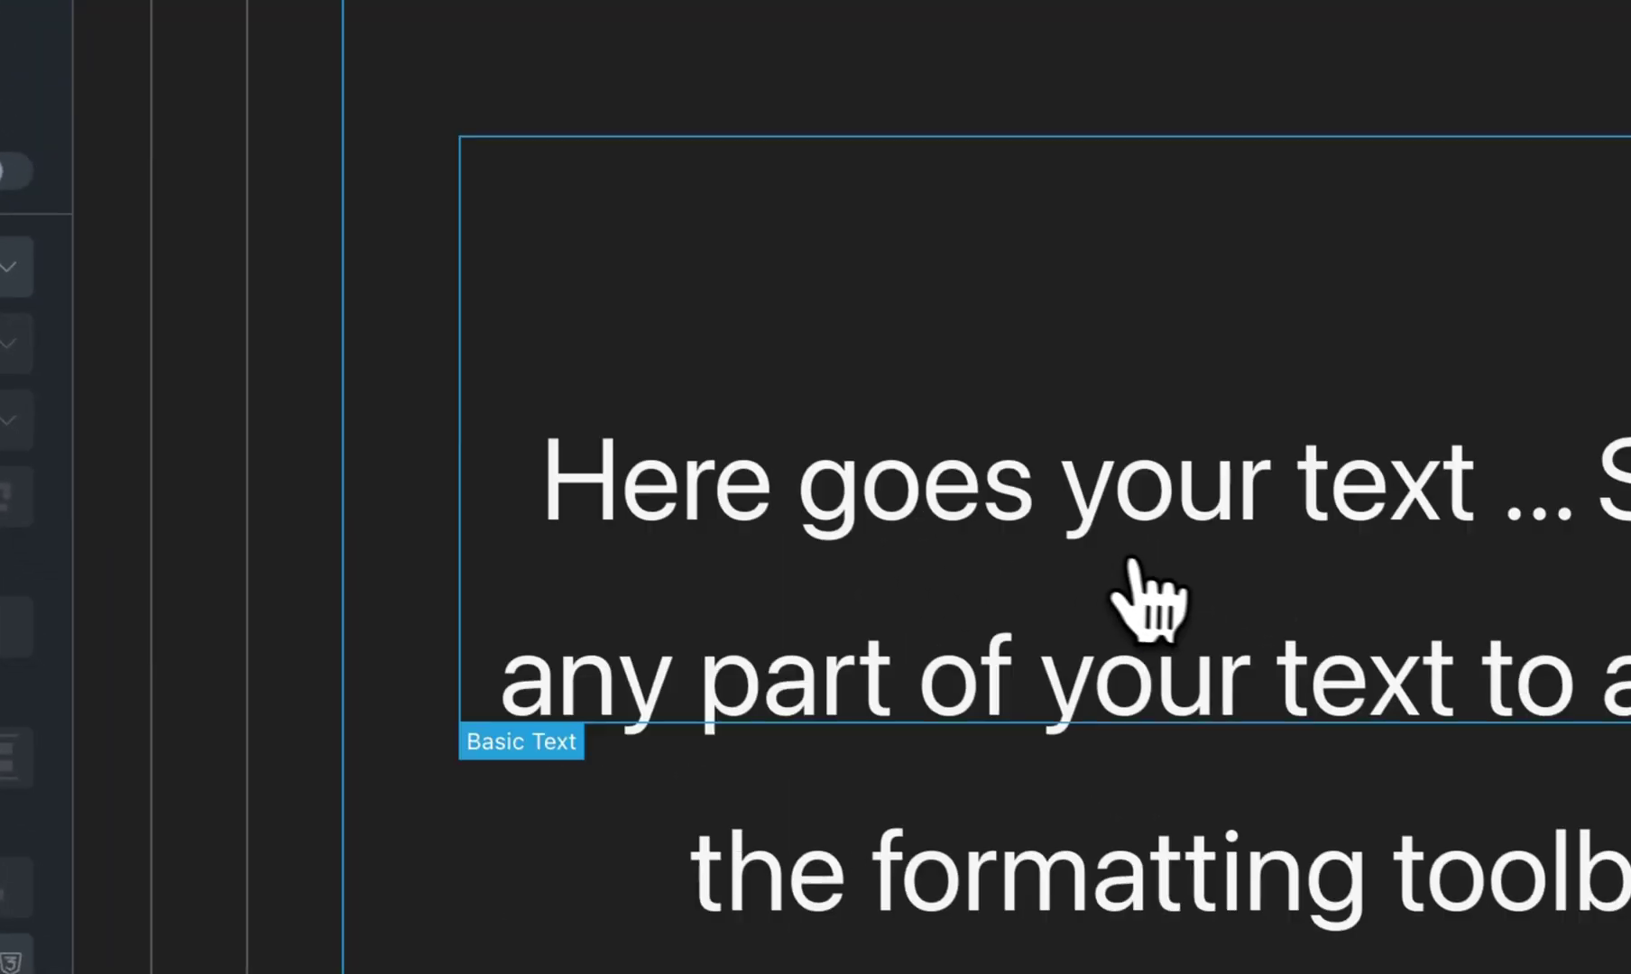
Check how the third Card's rotate animation plays while scrolling through the parent section
scroll(875, 485, down, 5)
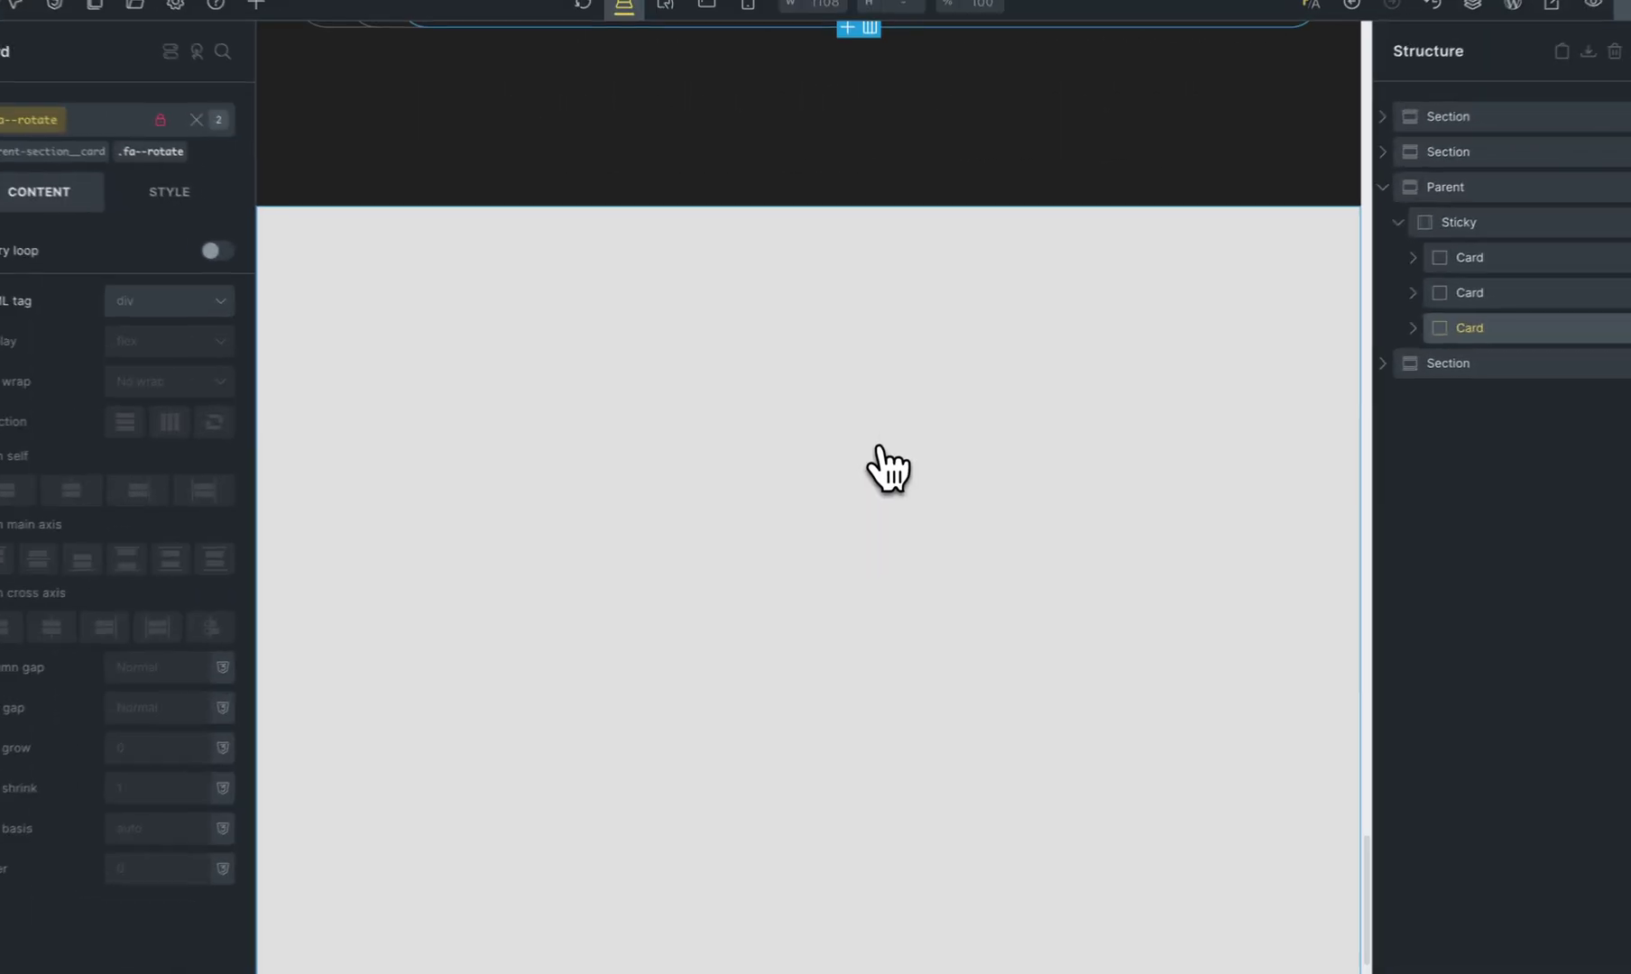
scroll(887, 467, up, 10)
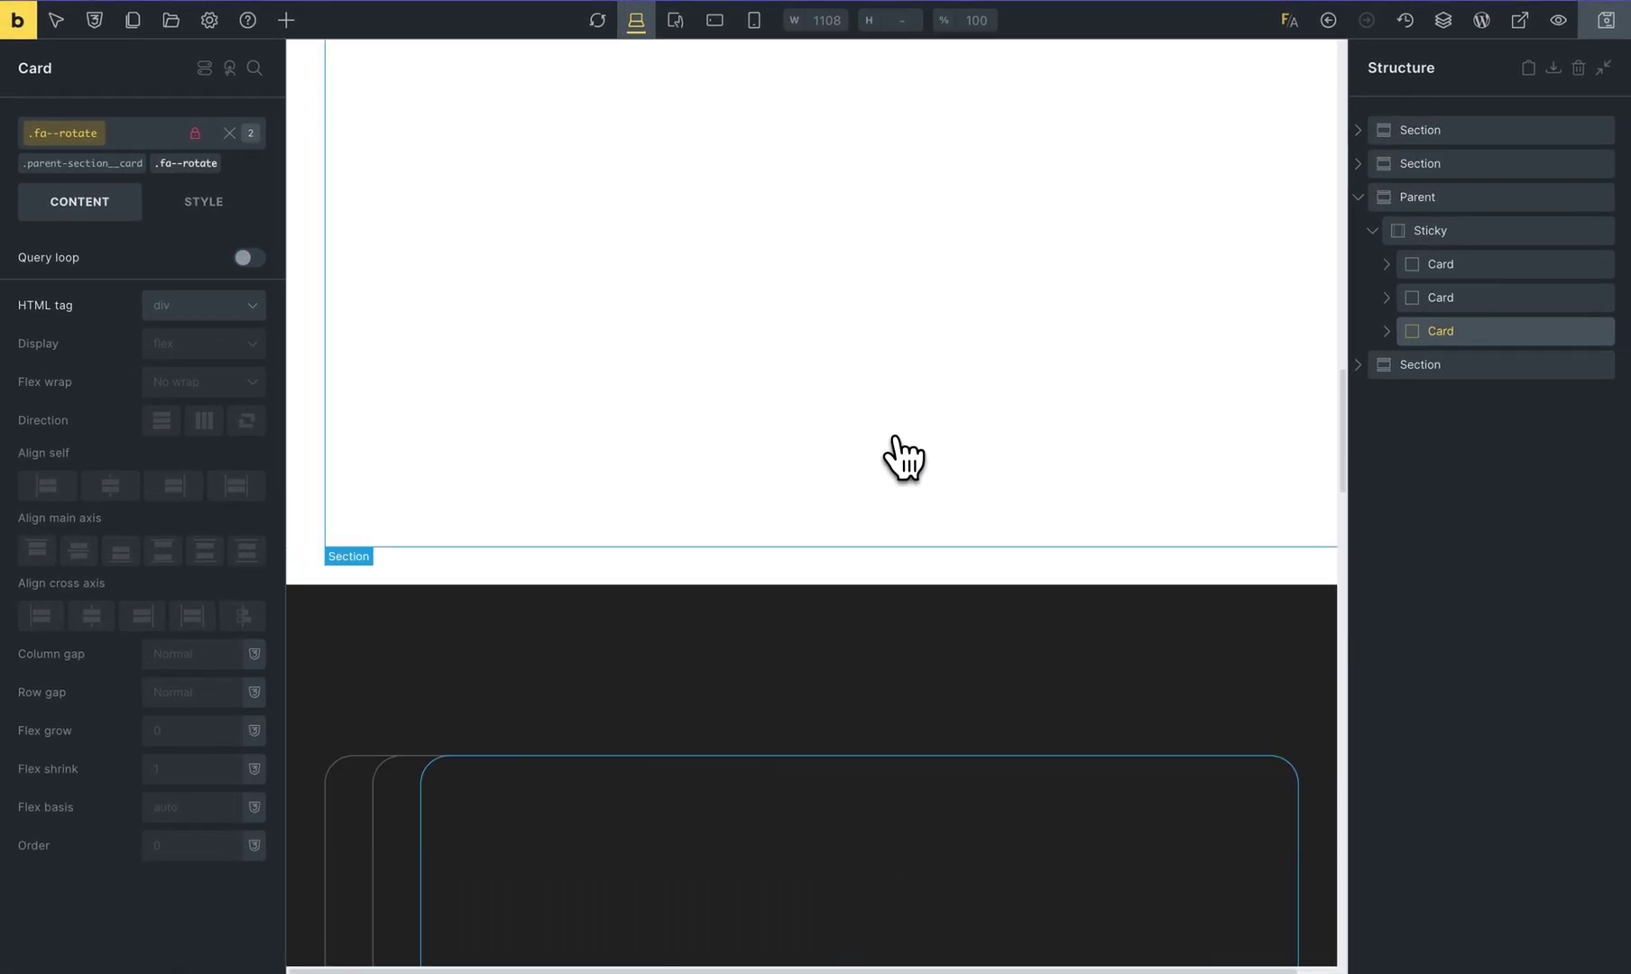
scroll(902, 457, down, 5)
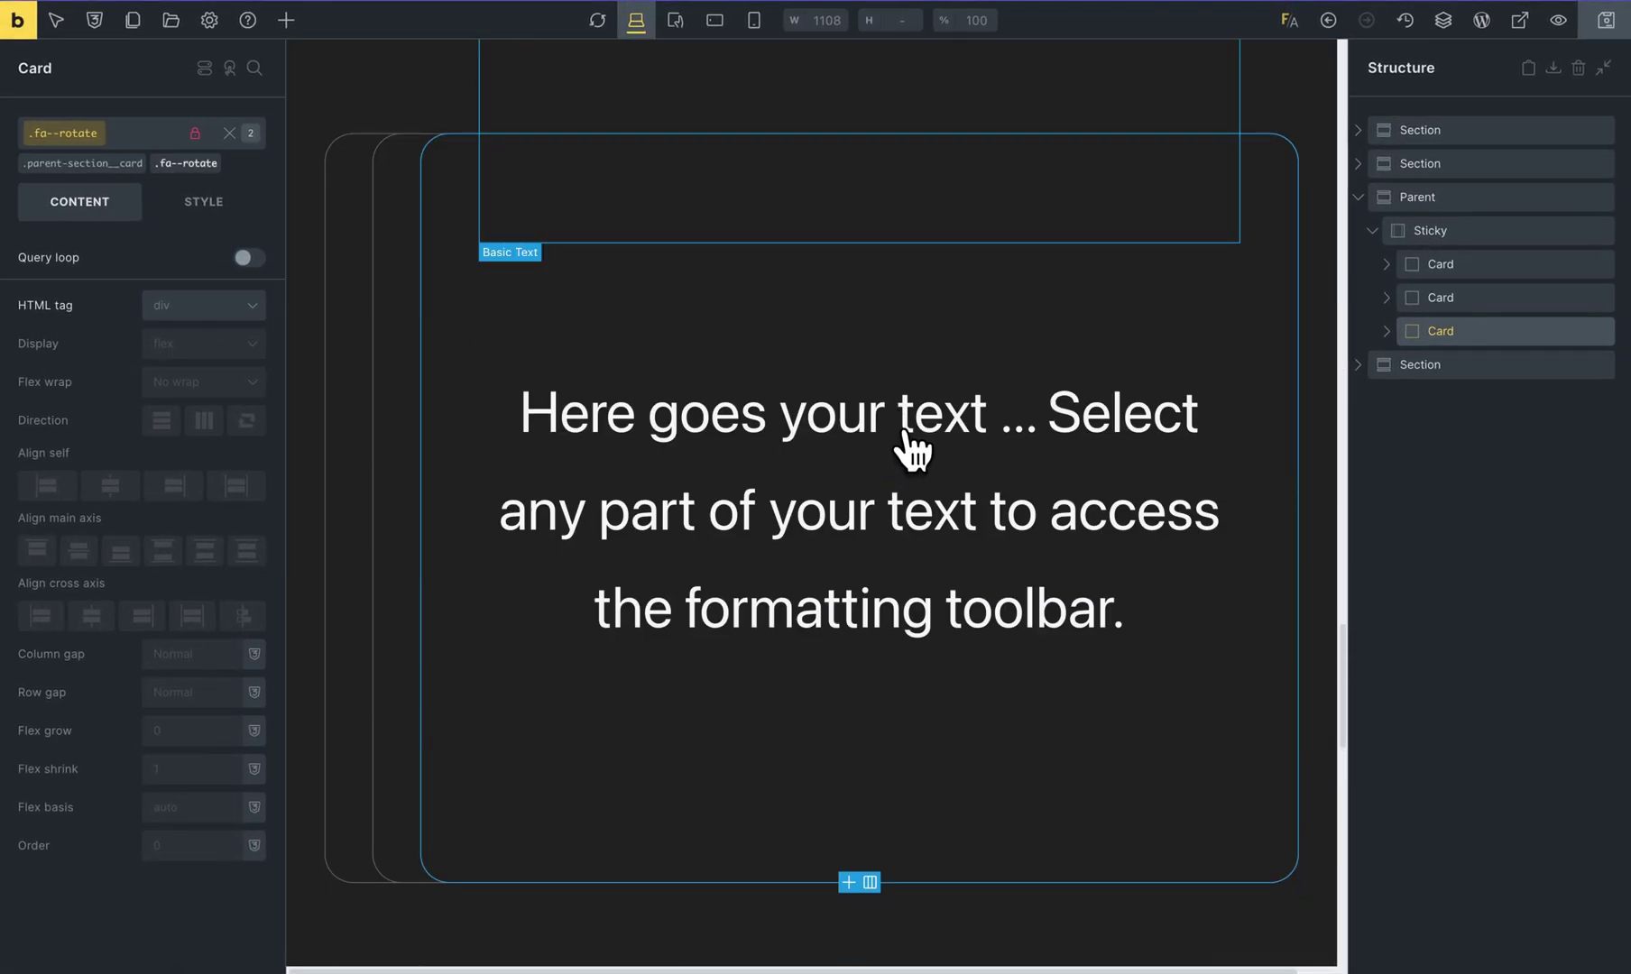
scroll(911, 448, up, 5)
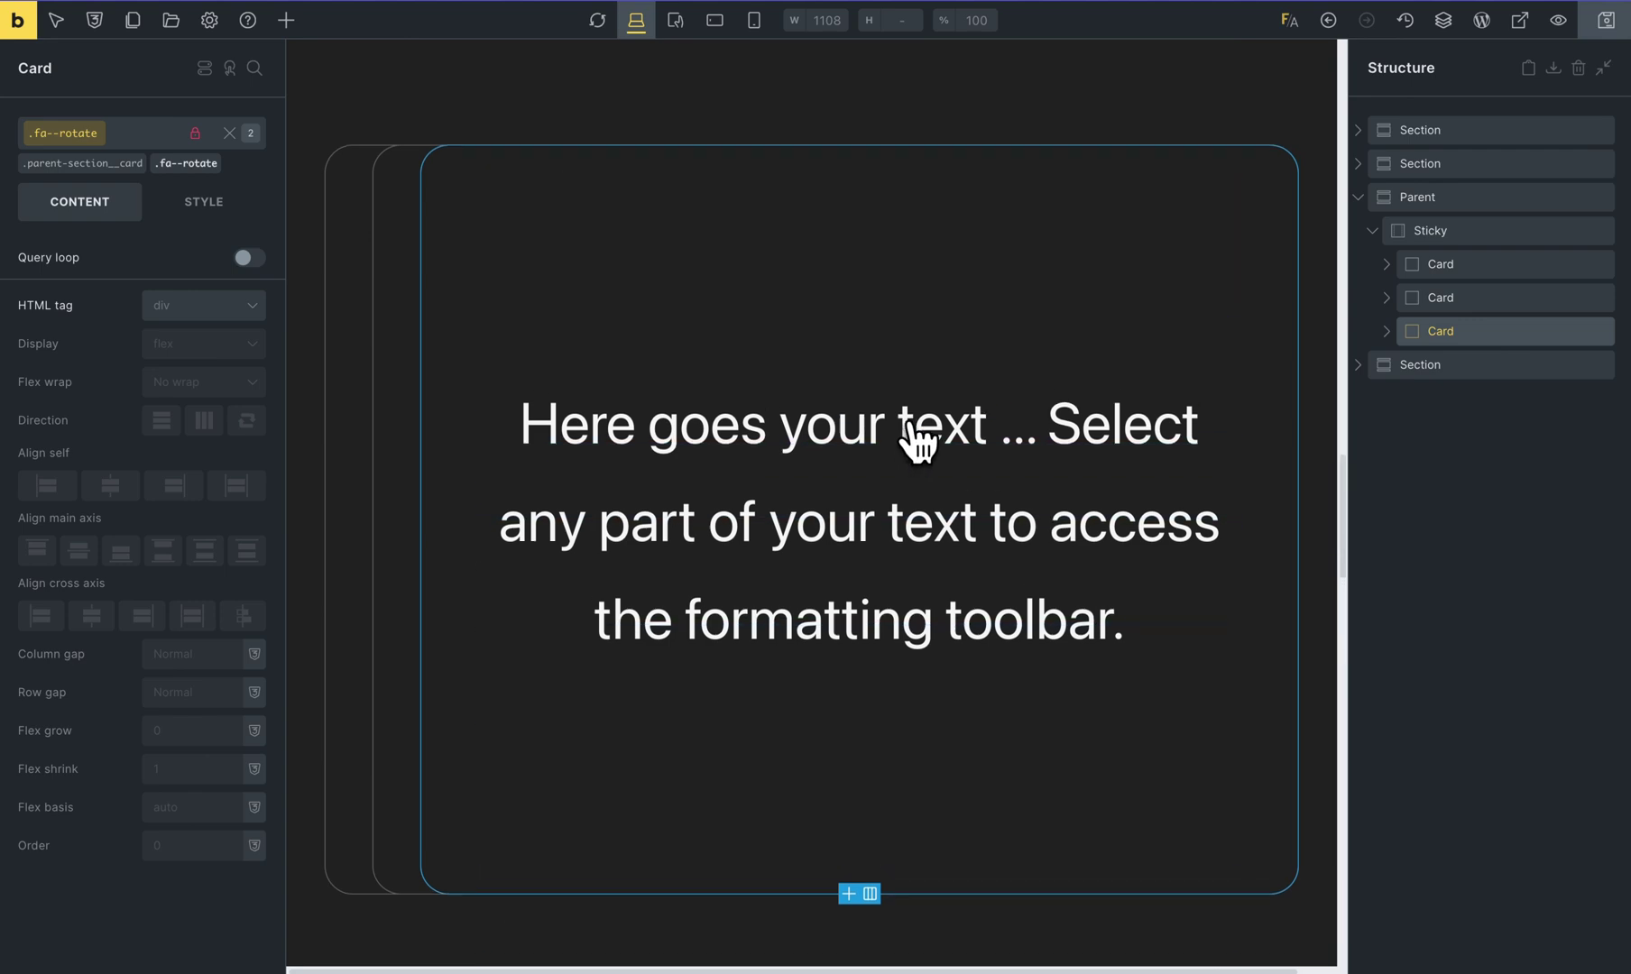
scroll(918, 438, up, 1)
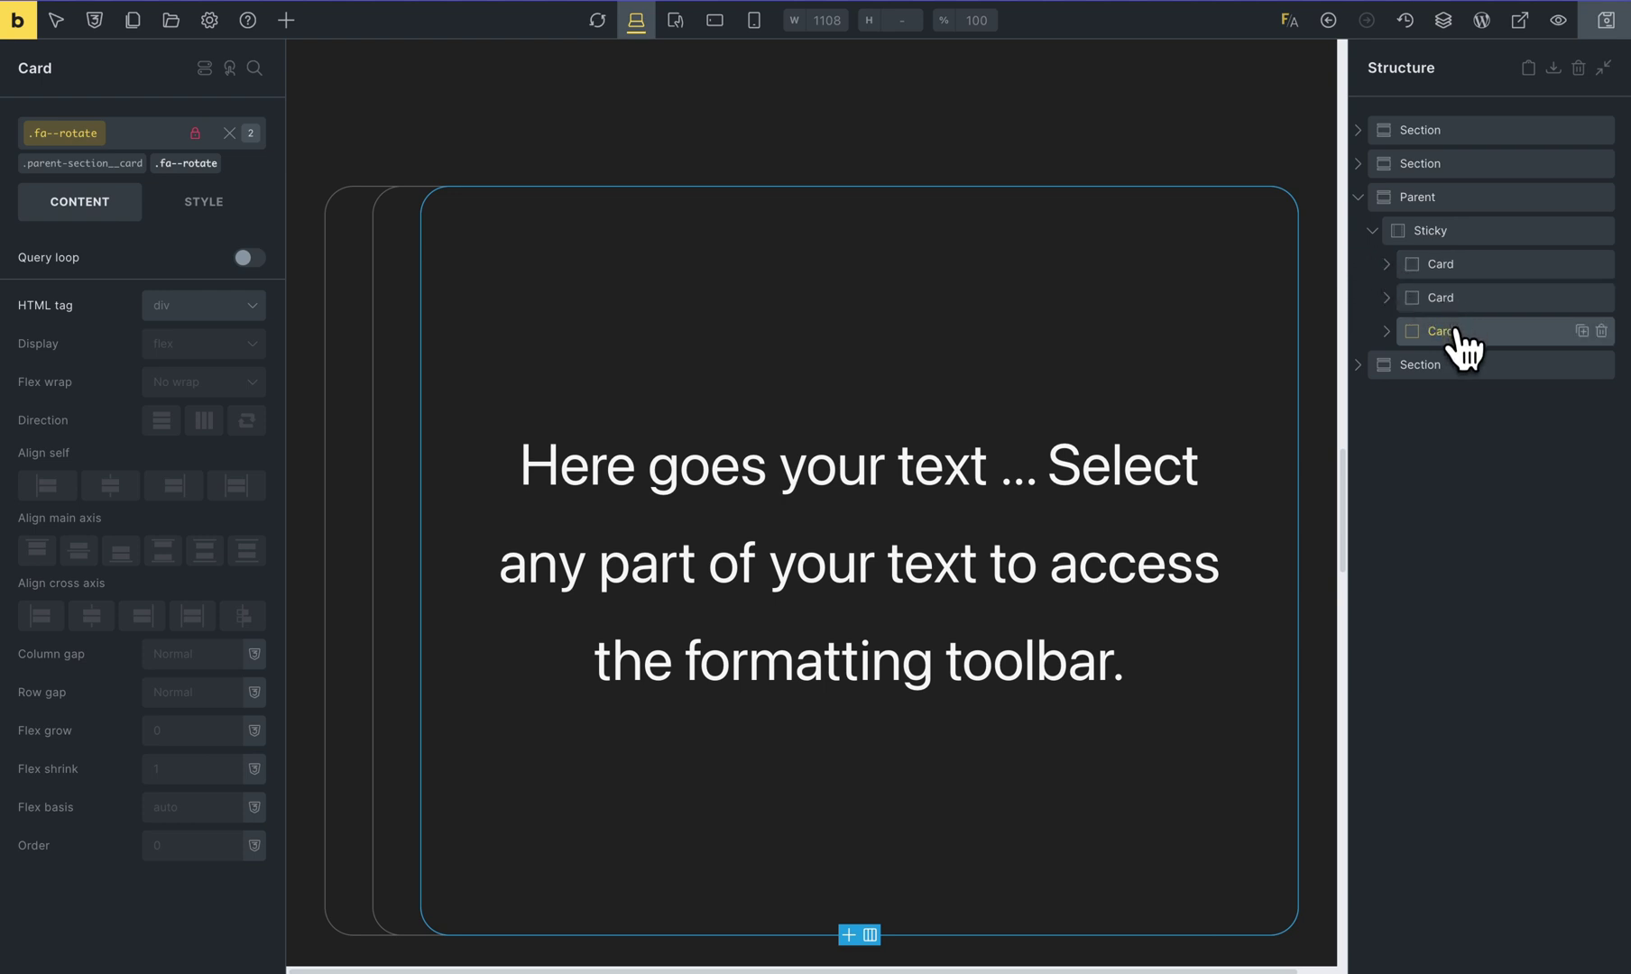
scroll(964, 429, down, 1)
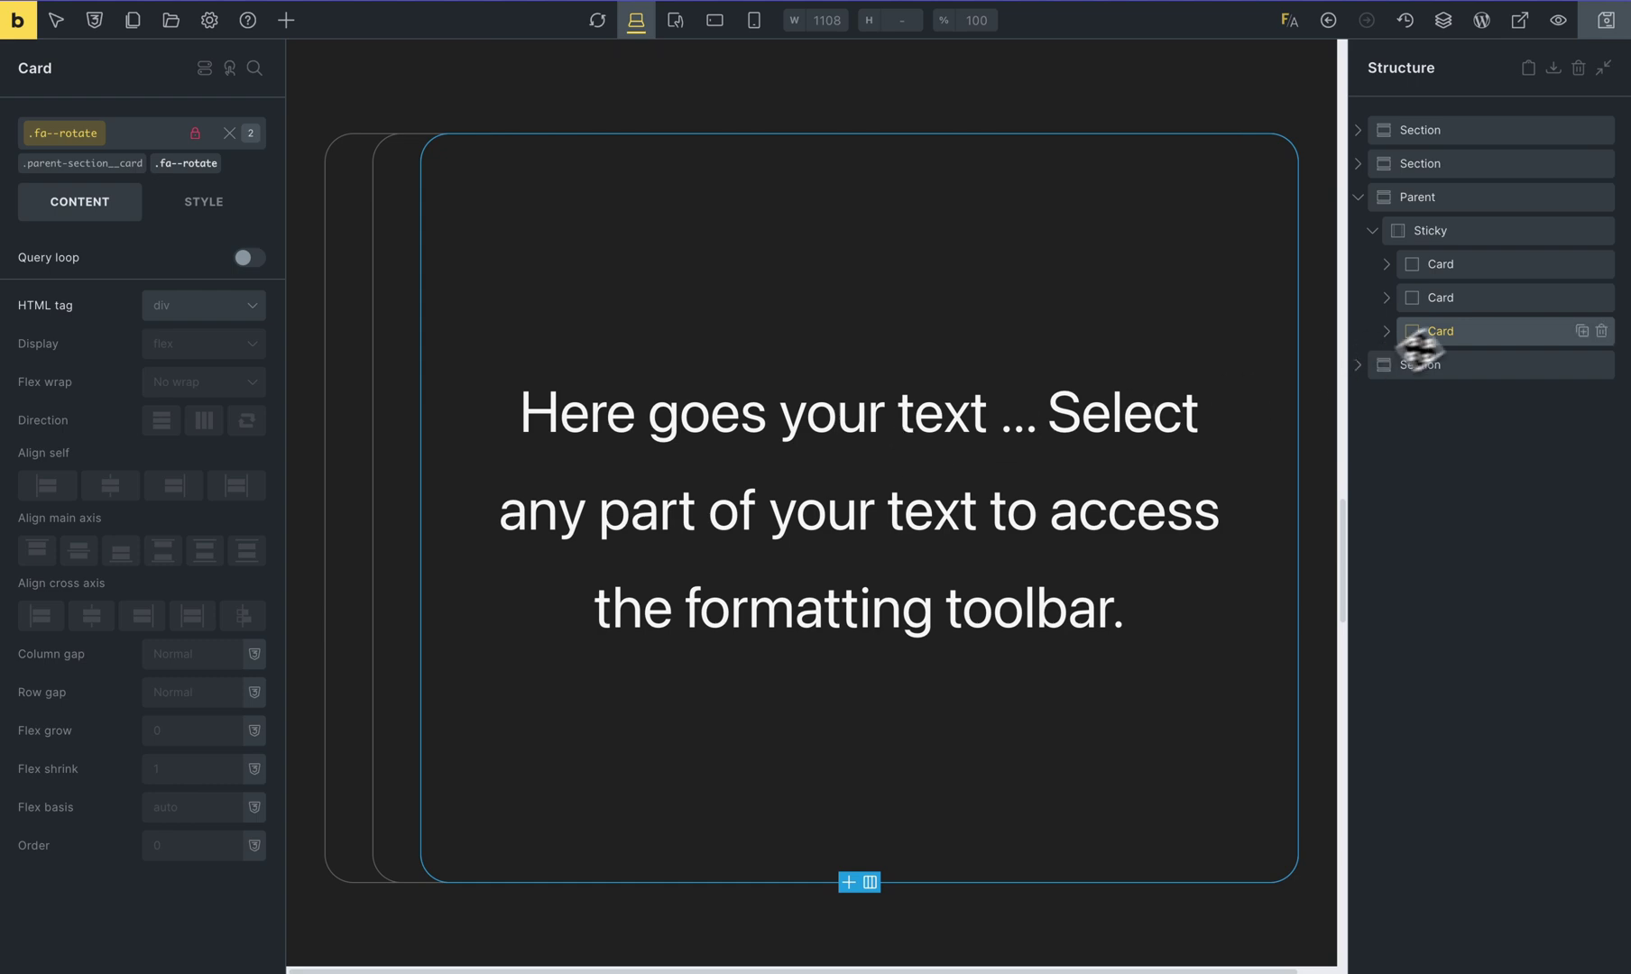
Add the fa--parent class to the Parent section
click(1421, 197)
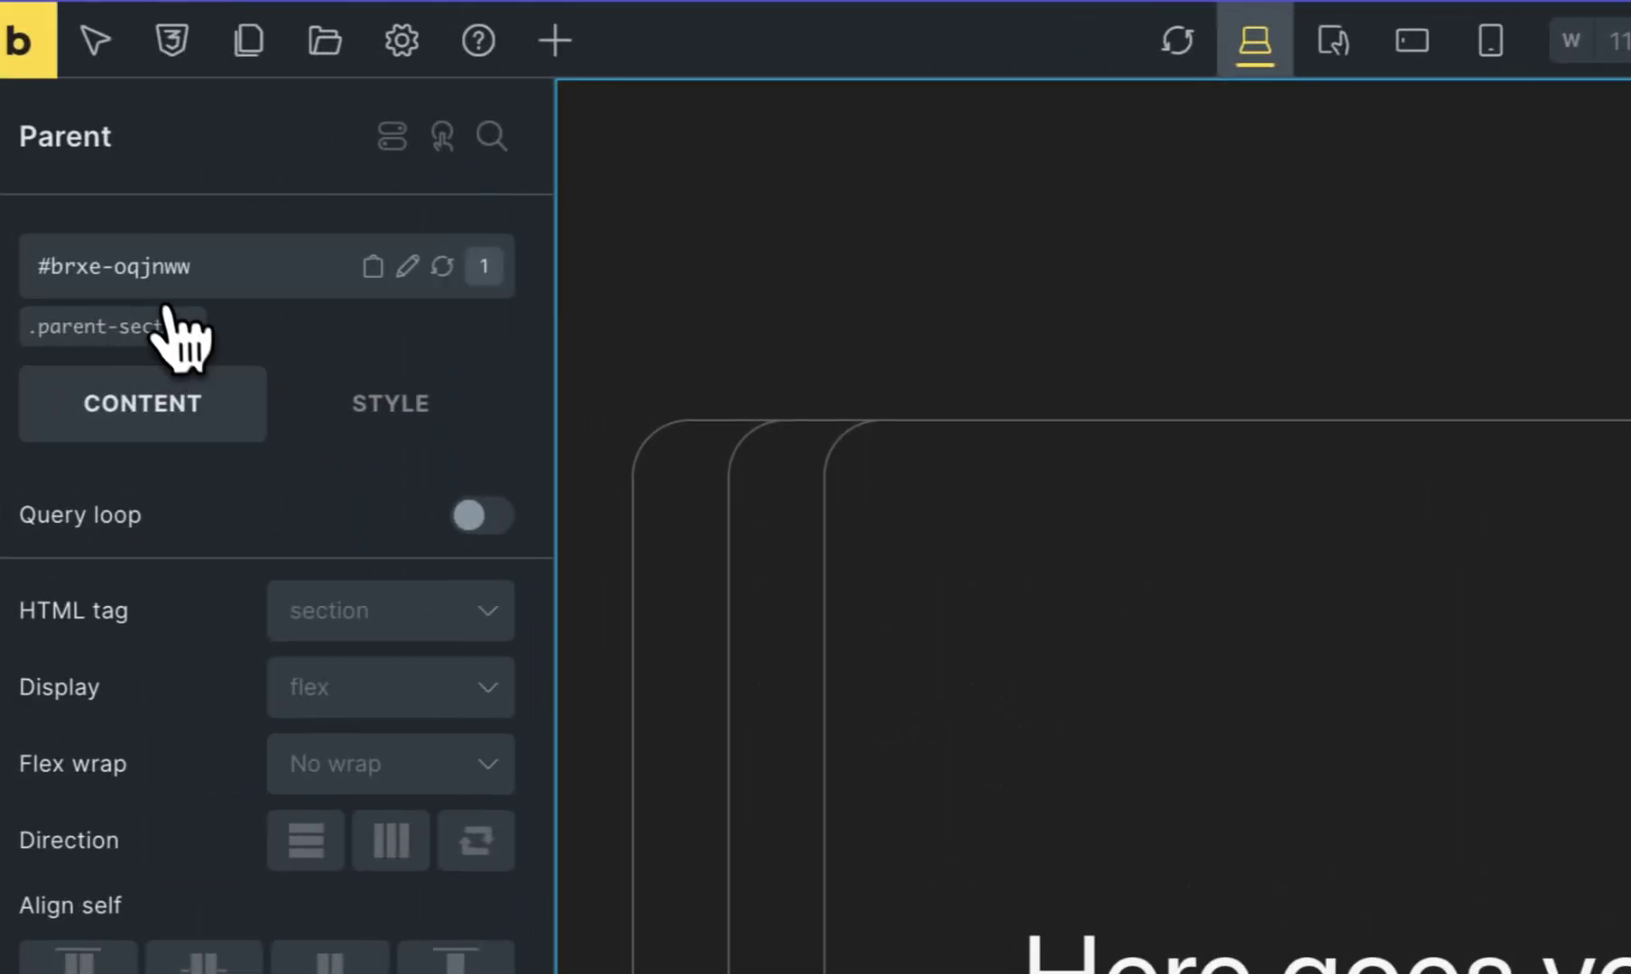
click(167, 311)
text(fa--)
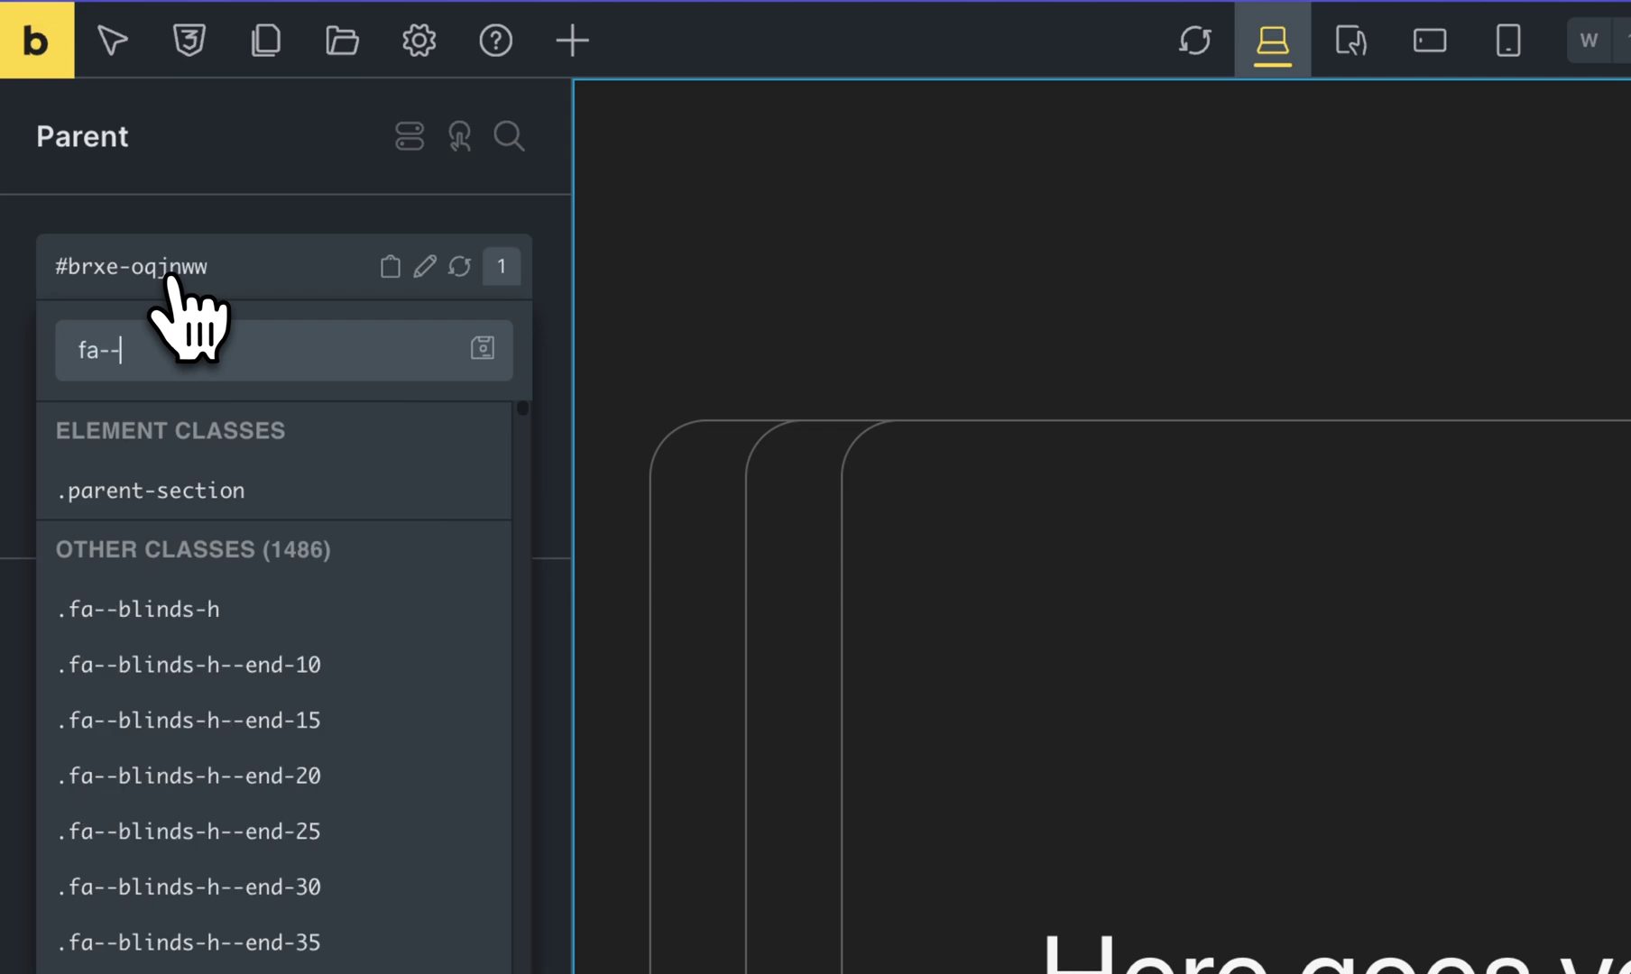
text(pare)
click(176, 609)
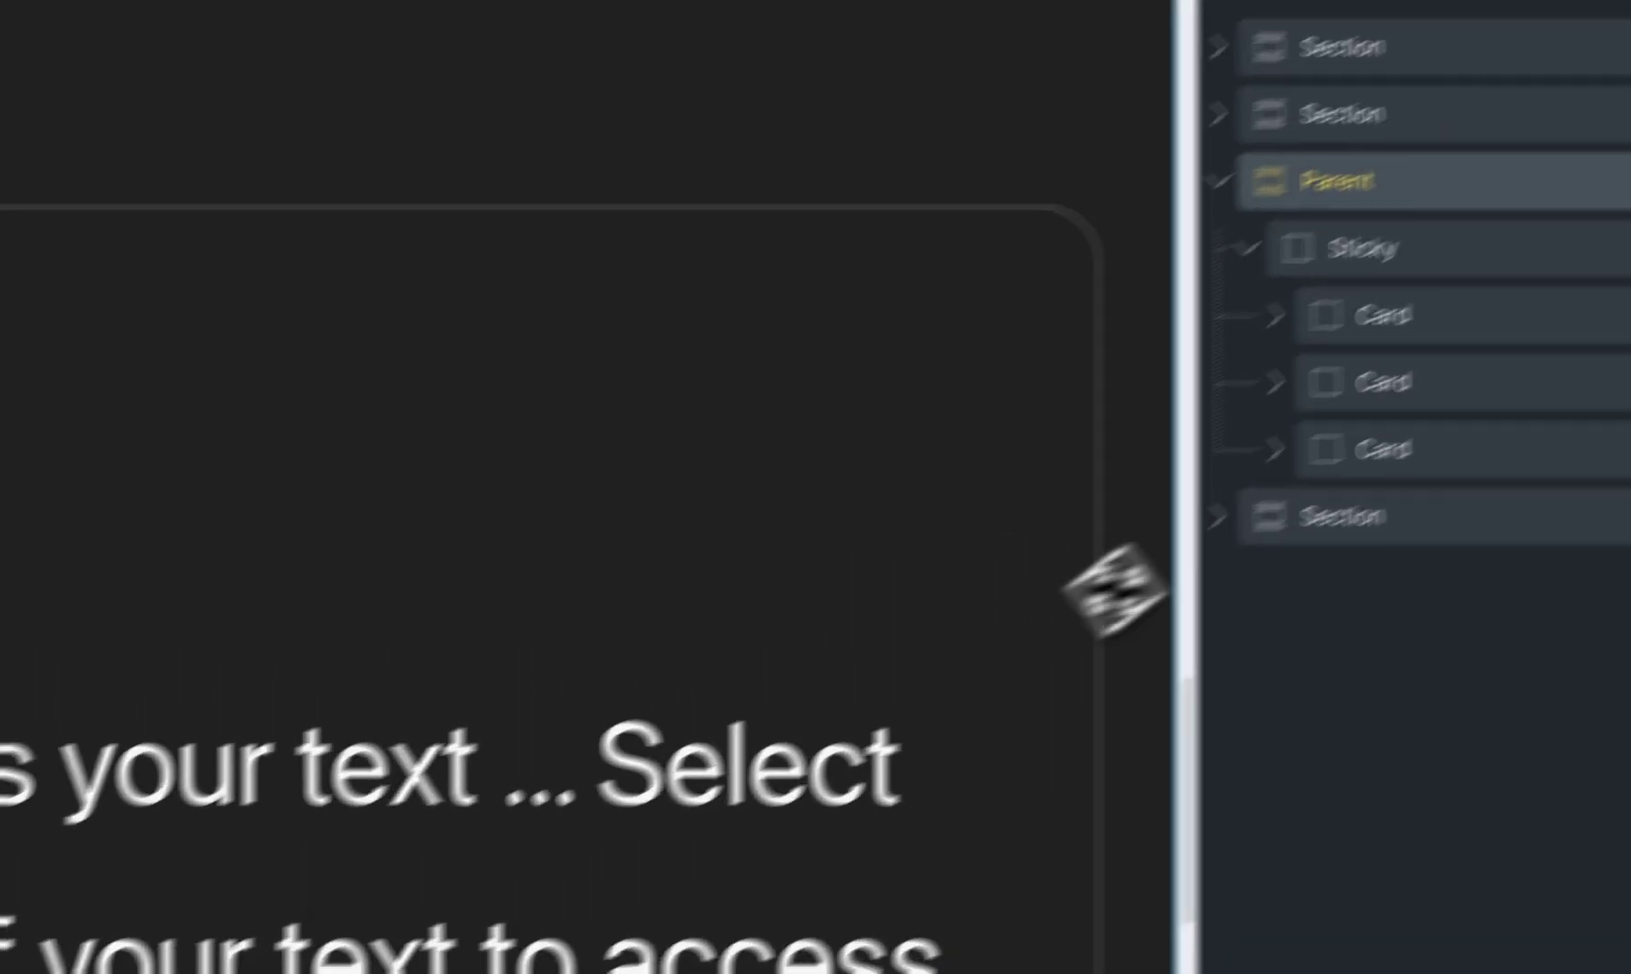
Add the fa--parent class to the third Card alongside its fa--rotate class
click(1358, 317)
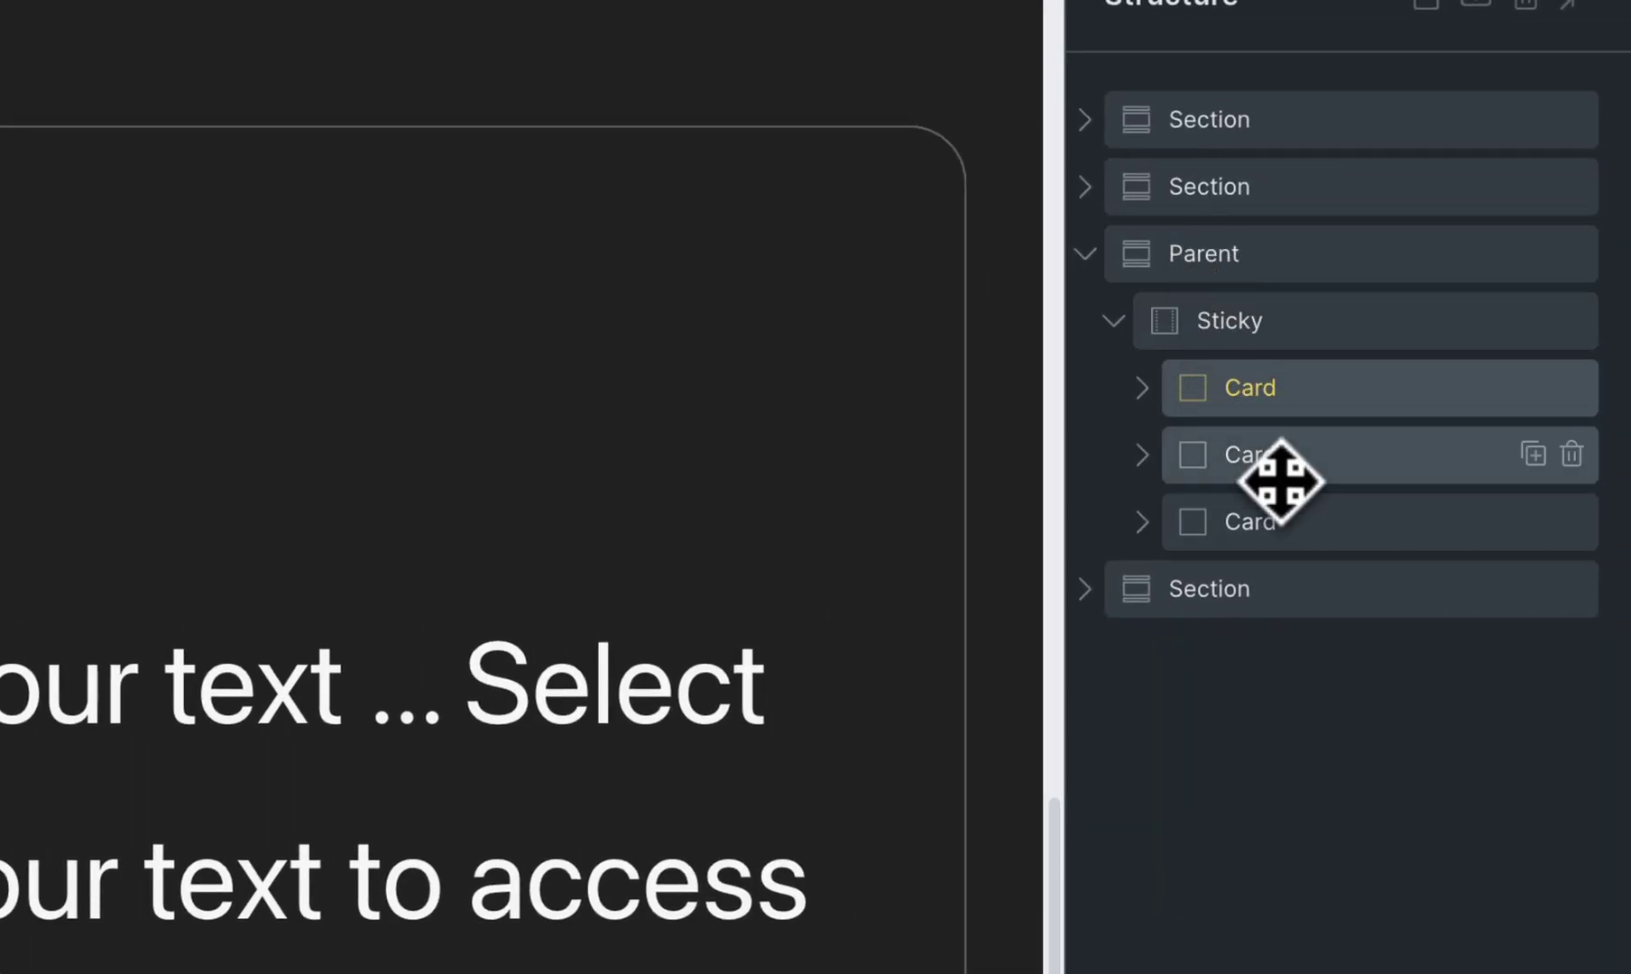
click(1267, 509)
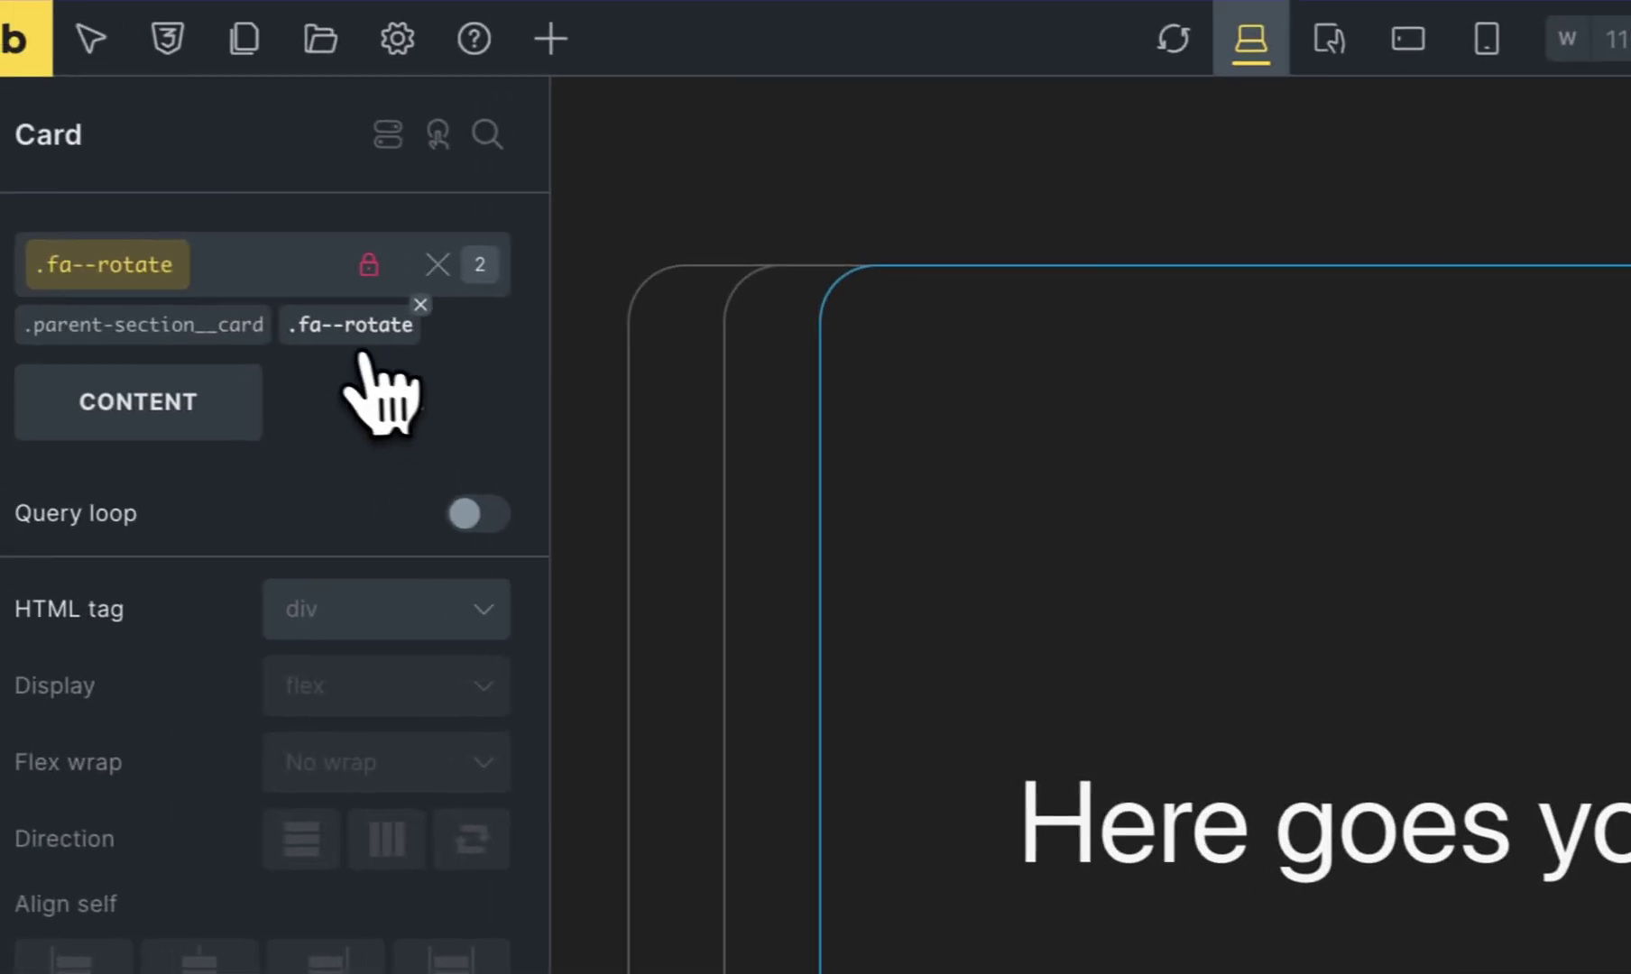
click(121, 314)
click(216, 270)
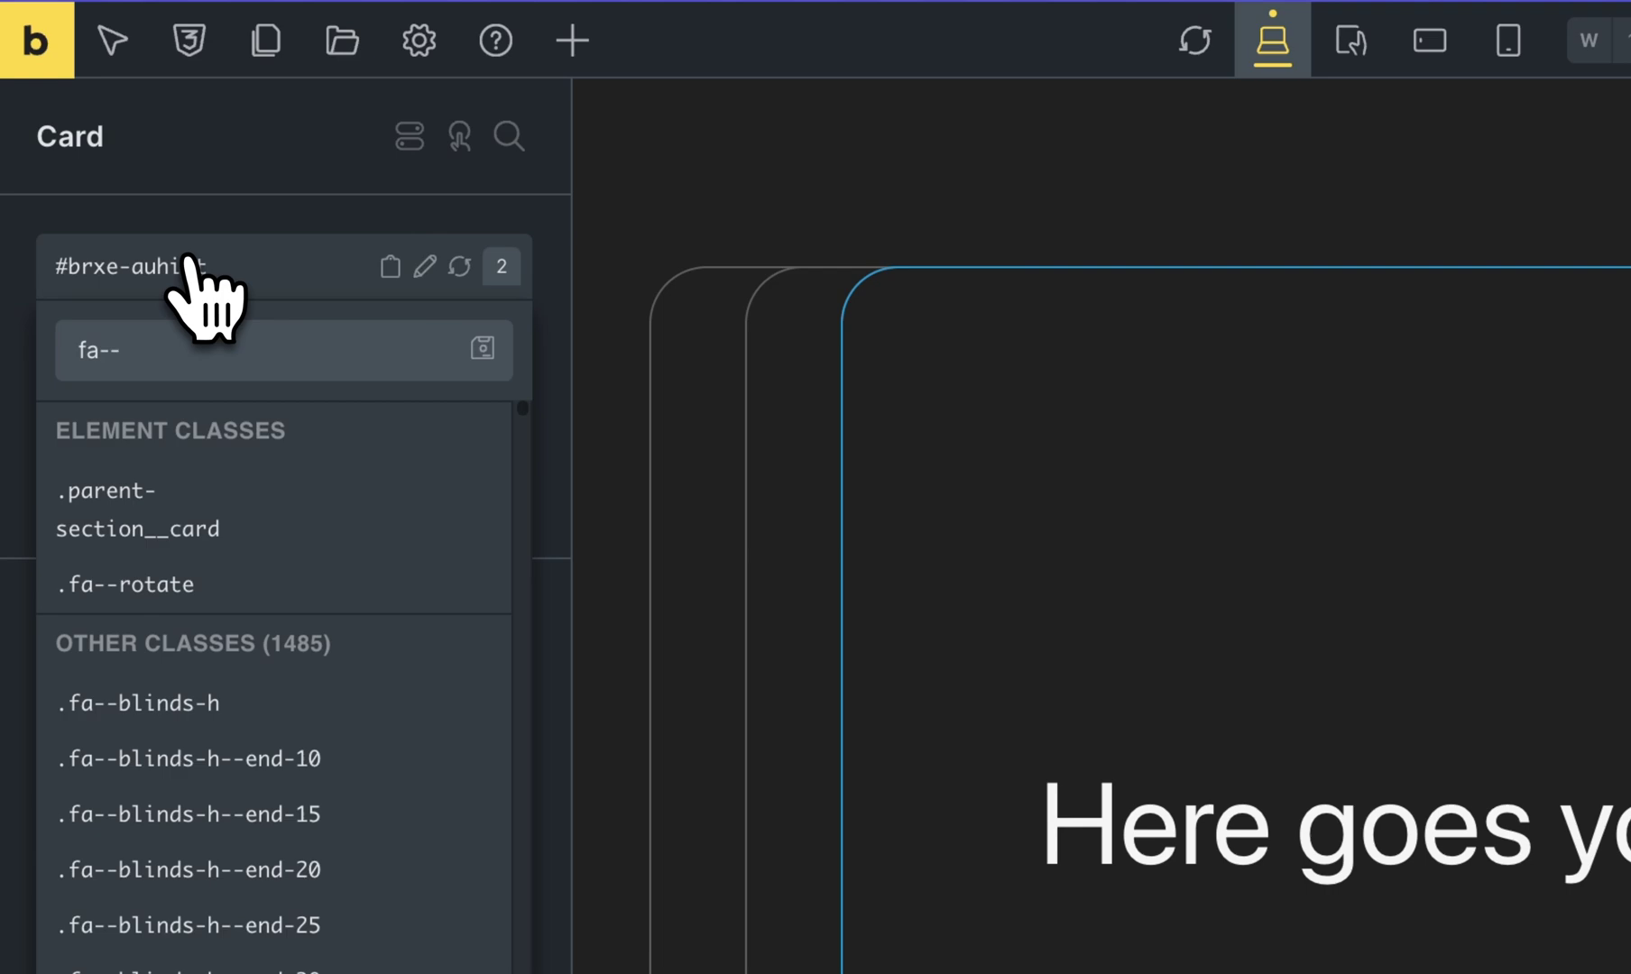
text(fa--pa)
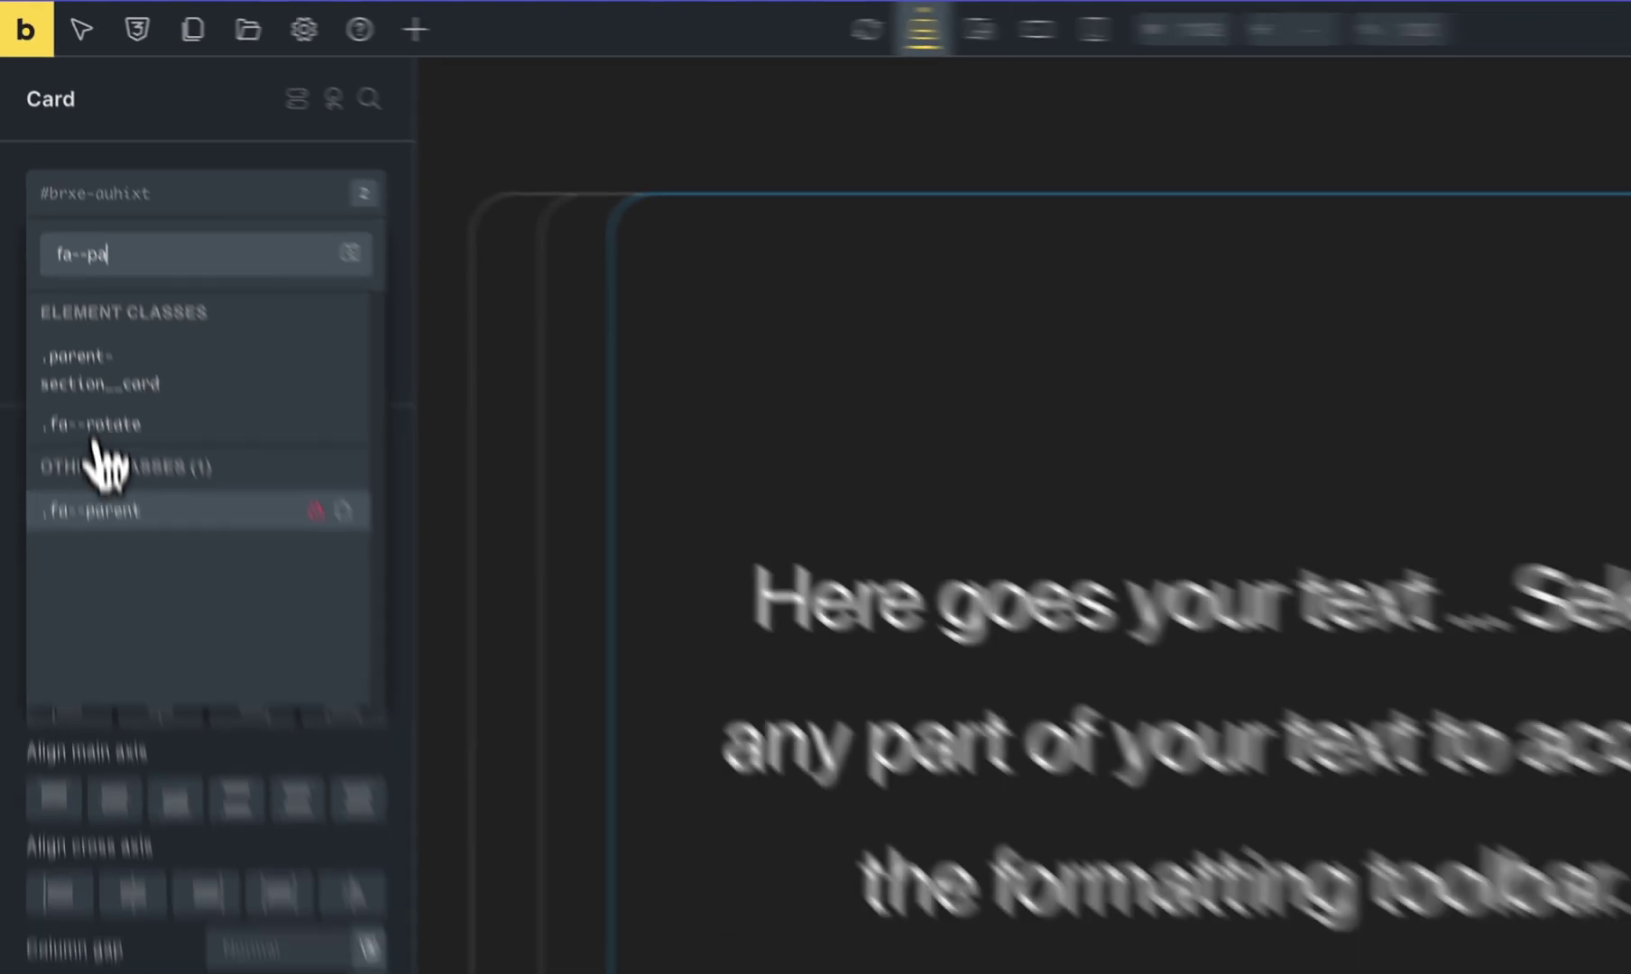
click(127, 702)
Replace the fa--parent class on the Parent section with fa--iparent
click(1452, 198)
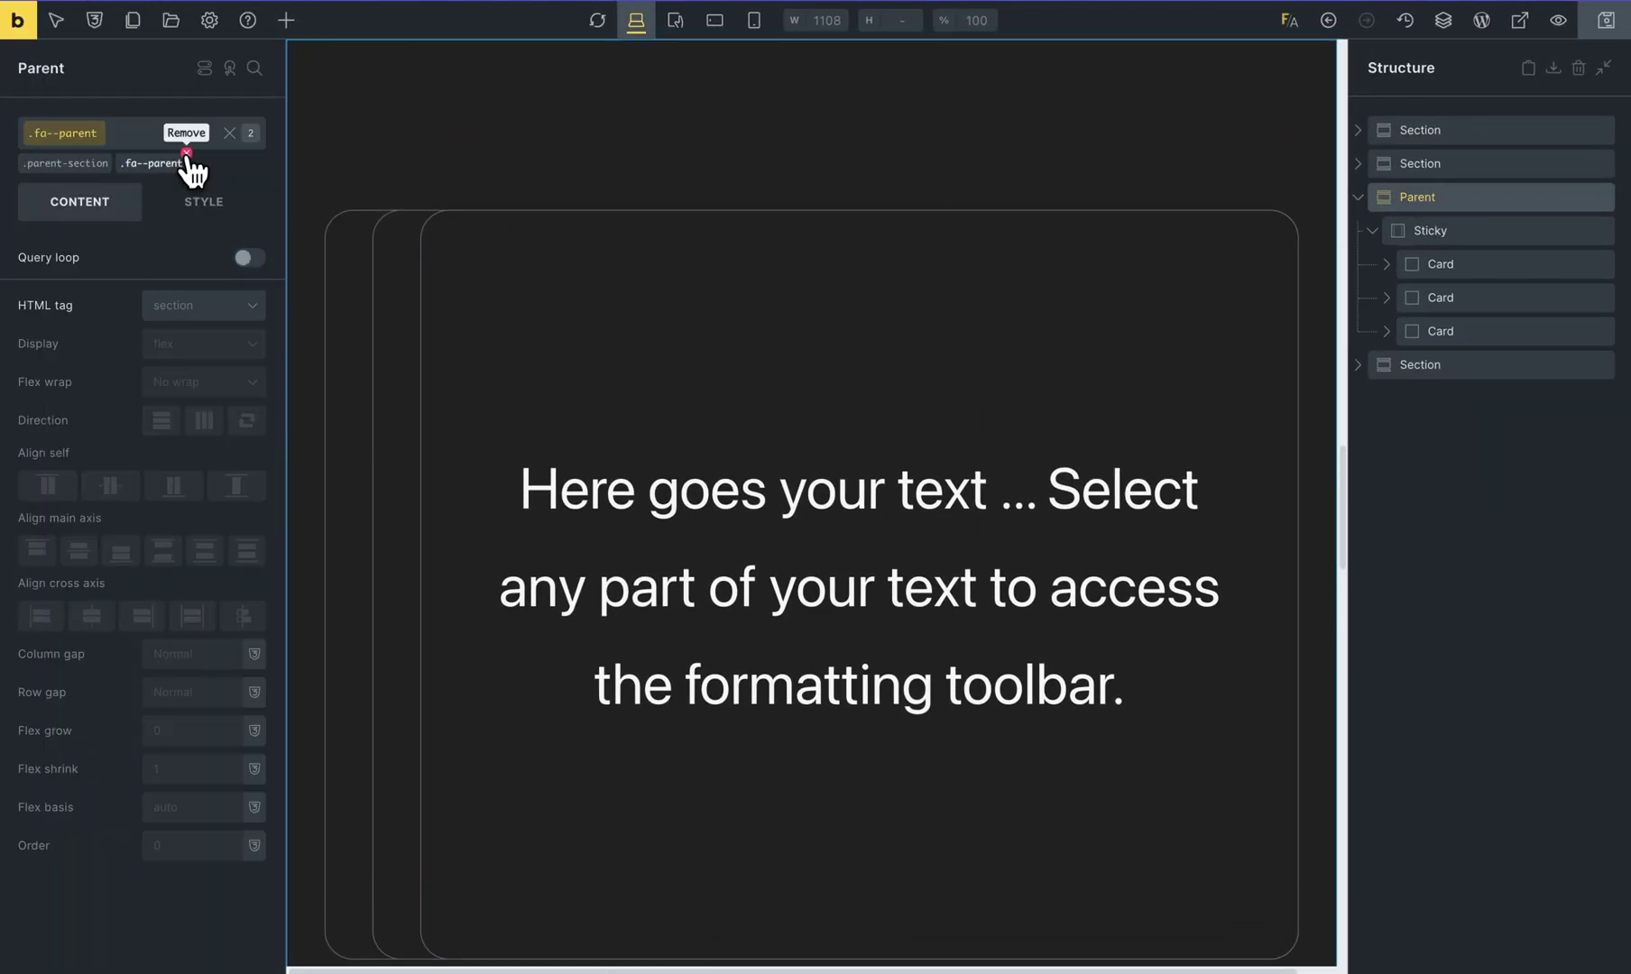
click(187, 153)
click(103, 152)
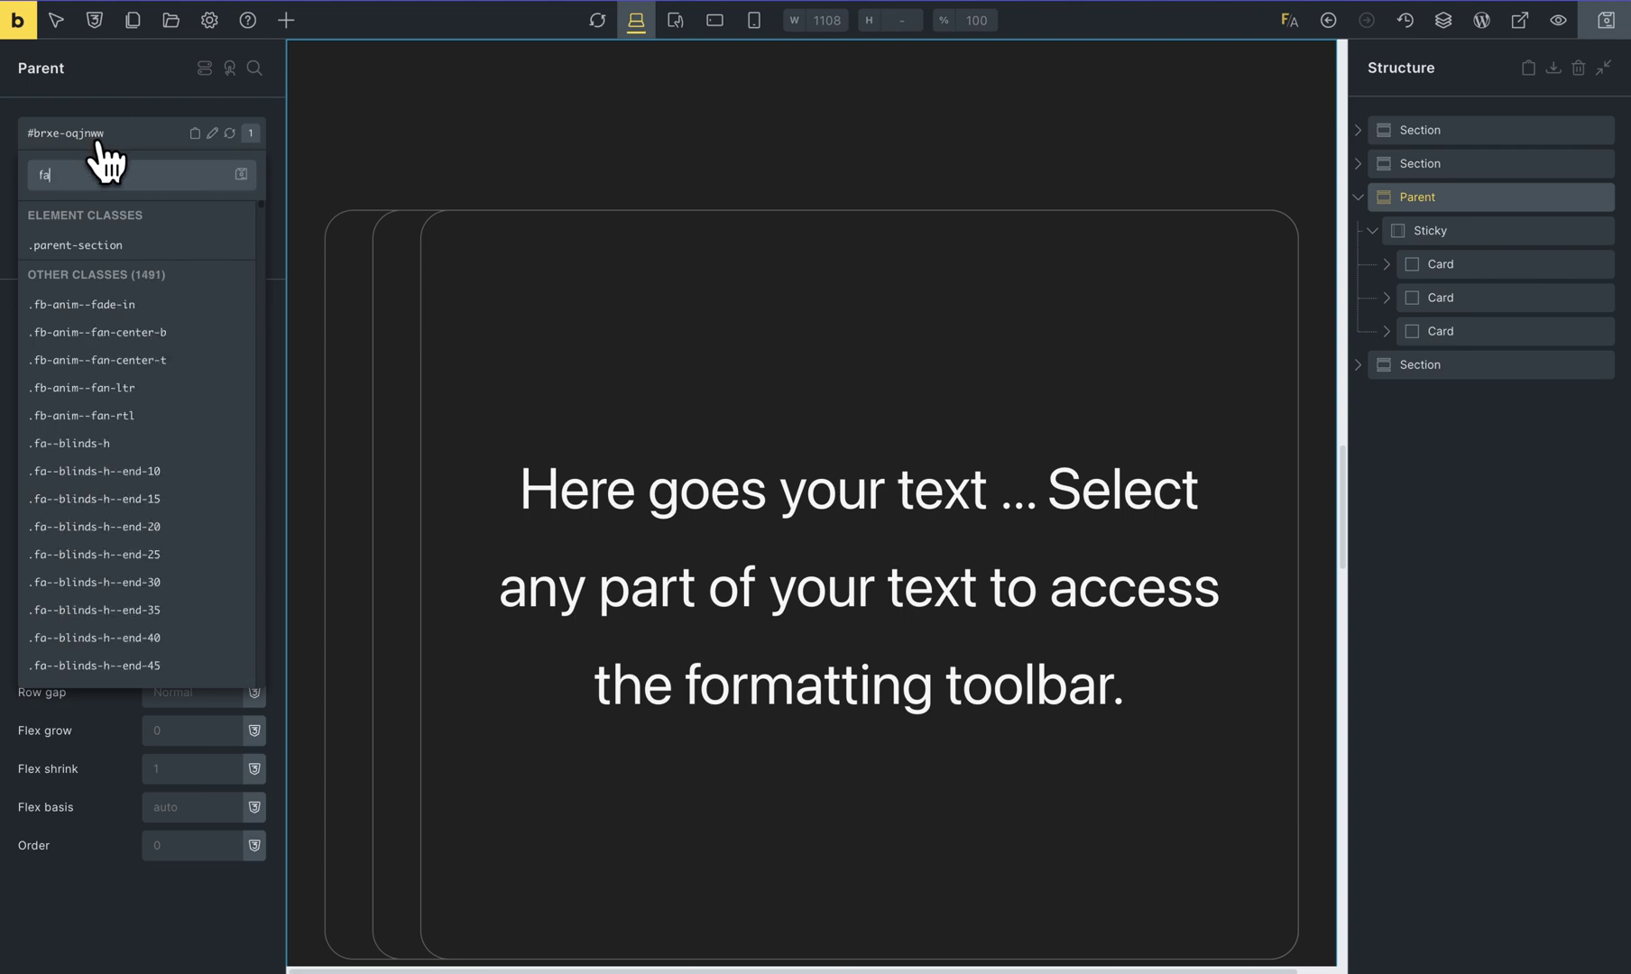
text(fa--p)
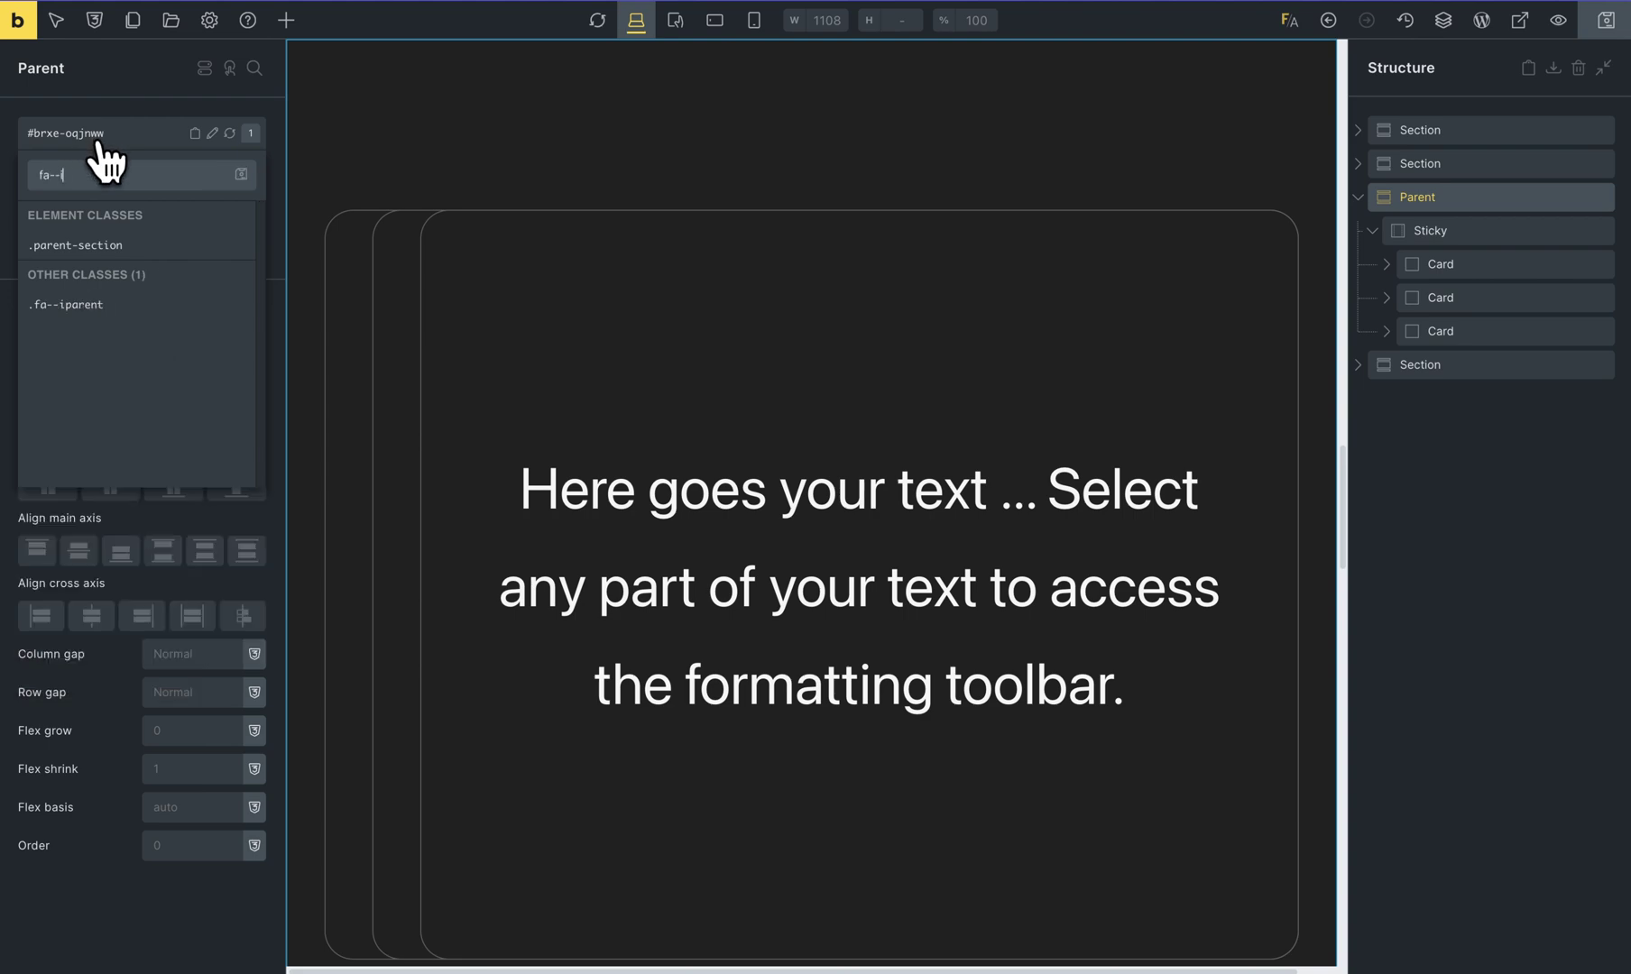
click(103, 302)
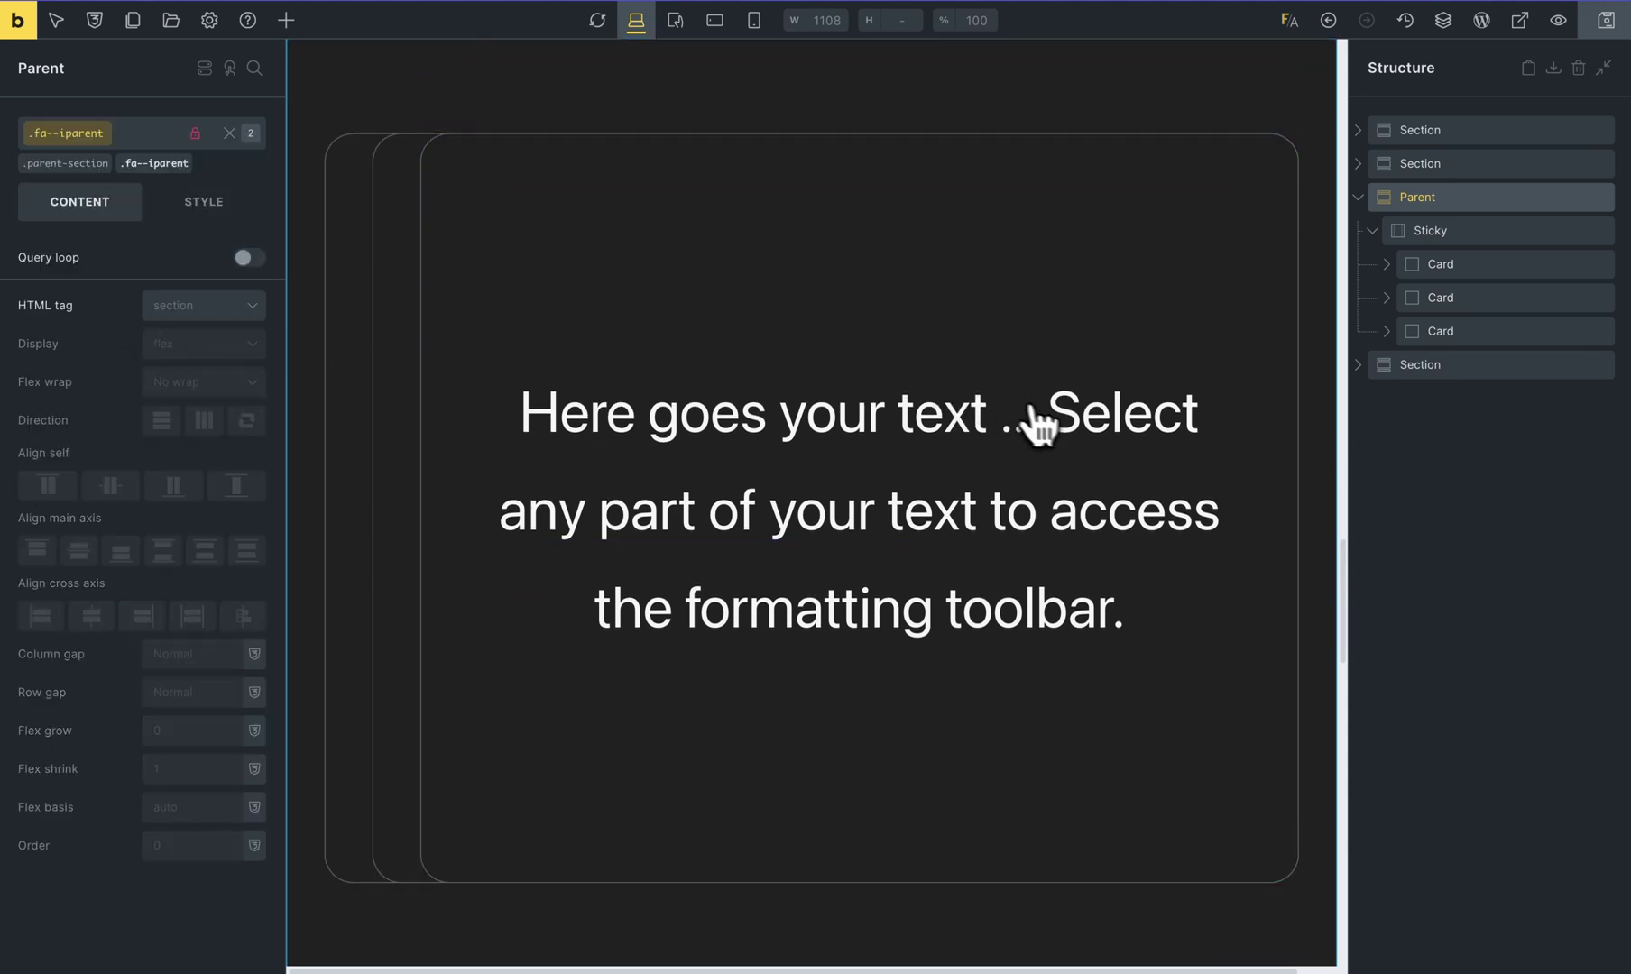
Select the third Card and examine its behavior with the parent classes while scrolling the section
click(1403, 341)
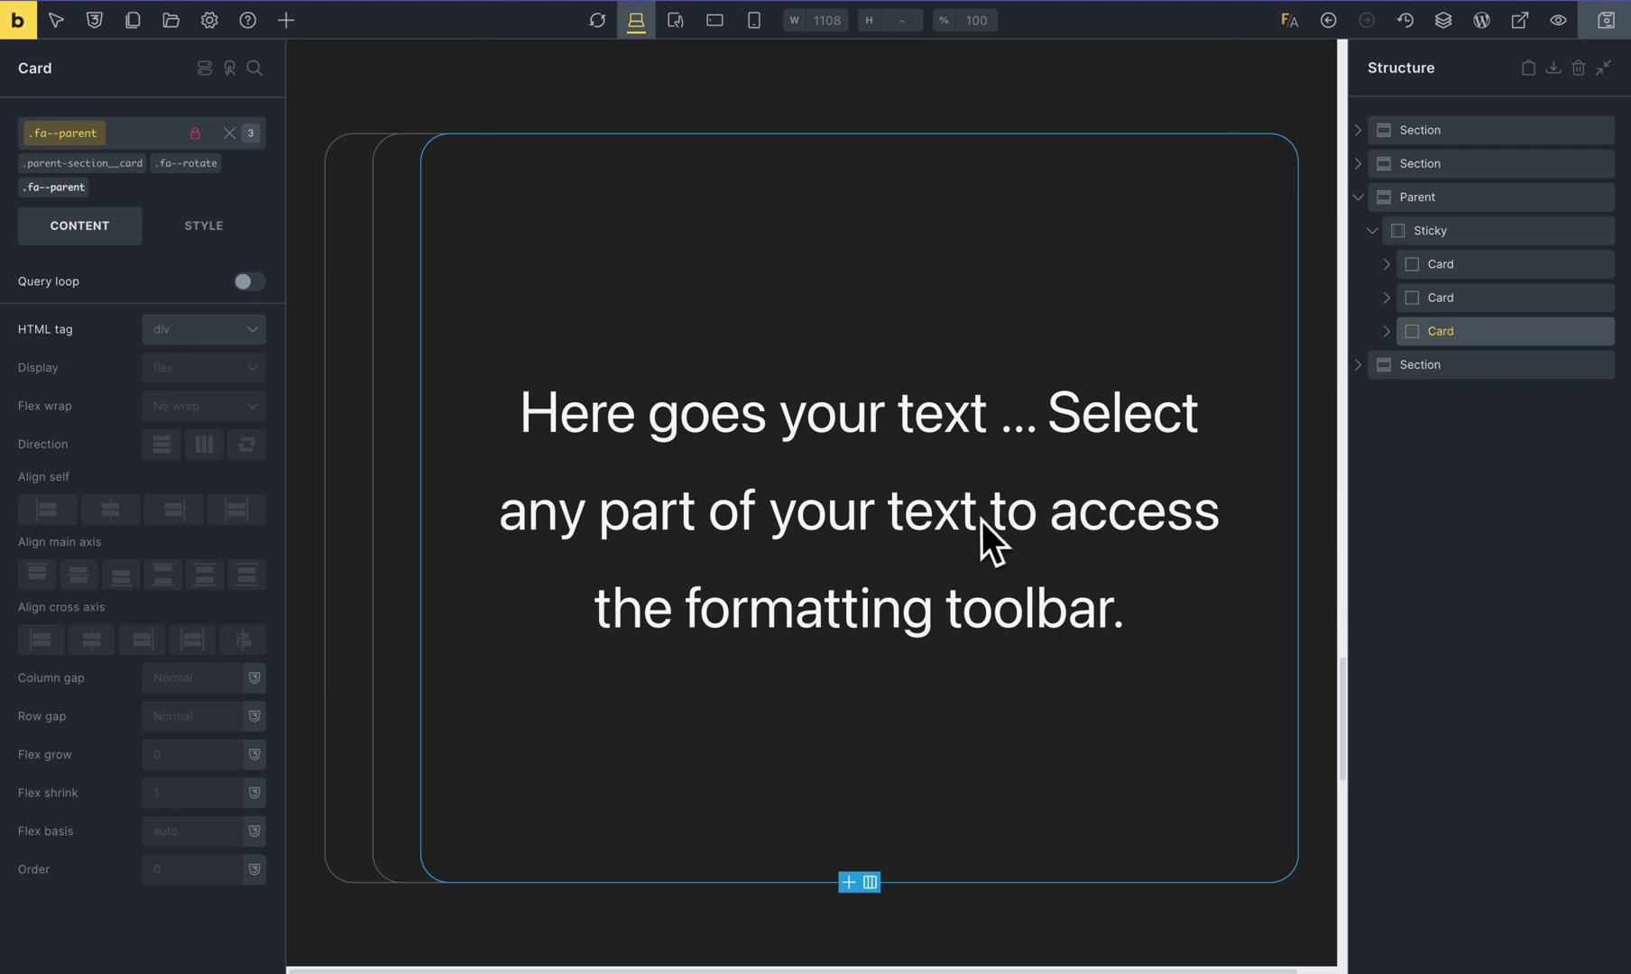
scroll(979, 523, down, 3)
scroll(977, 525, up, 5)
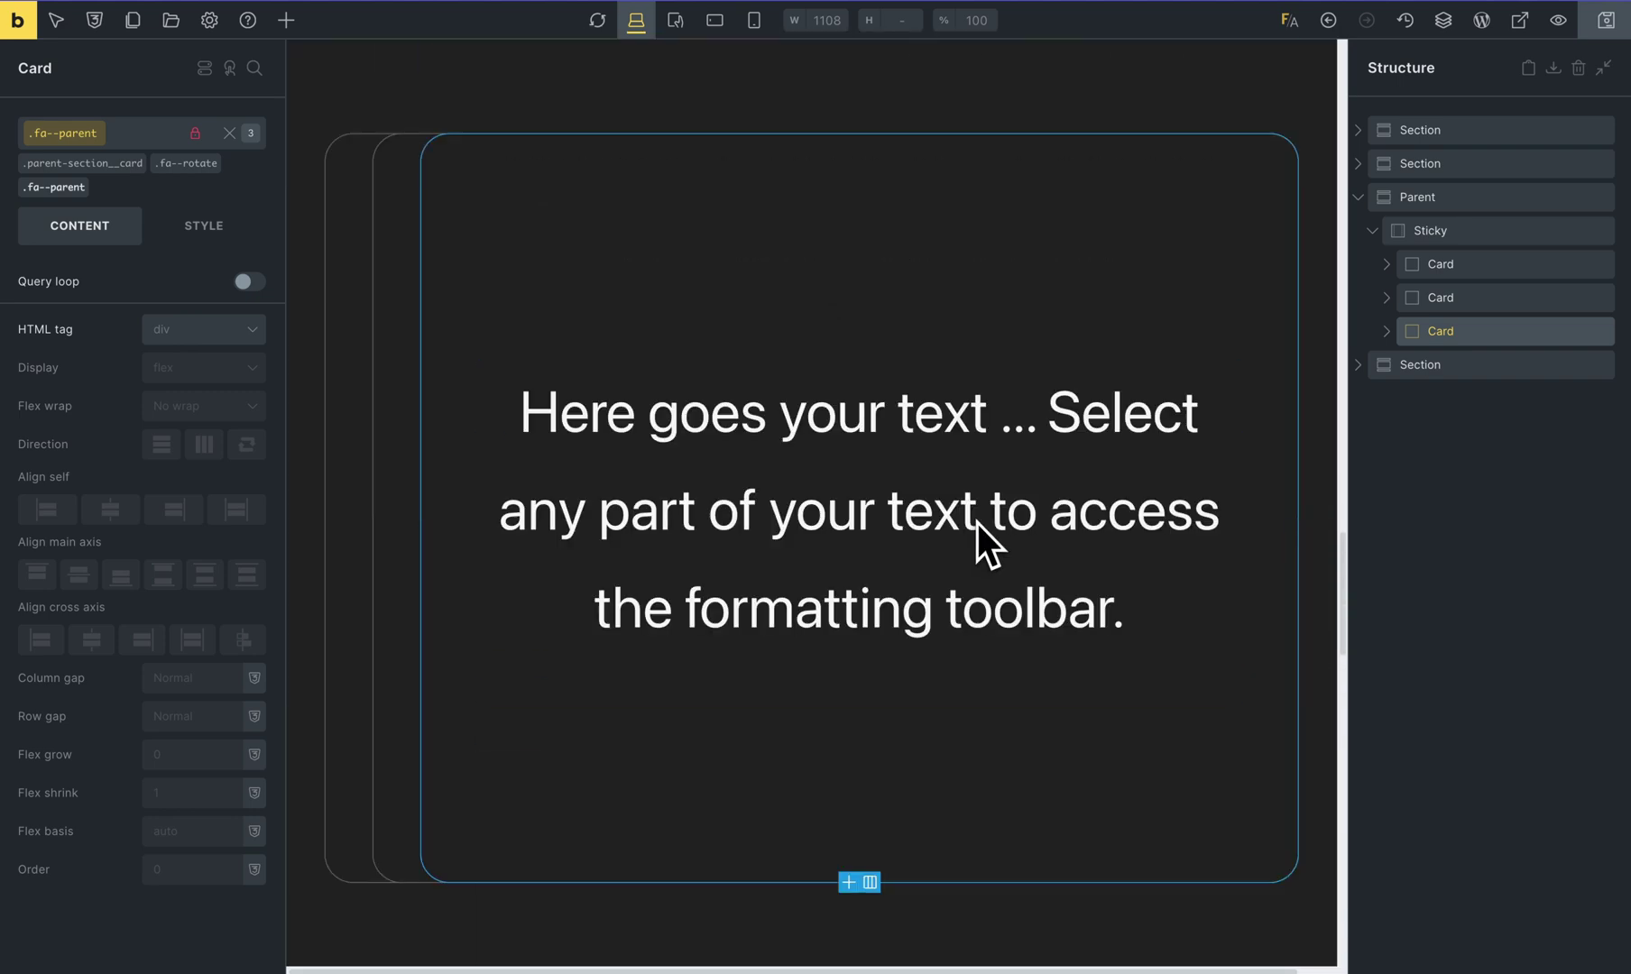
Turn on the animation preview and examine how the three cards rotate while scrolling through the Parent section
click(1289, 22)
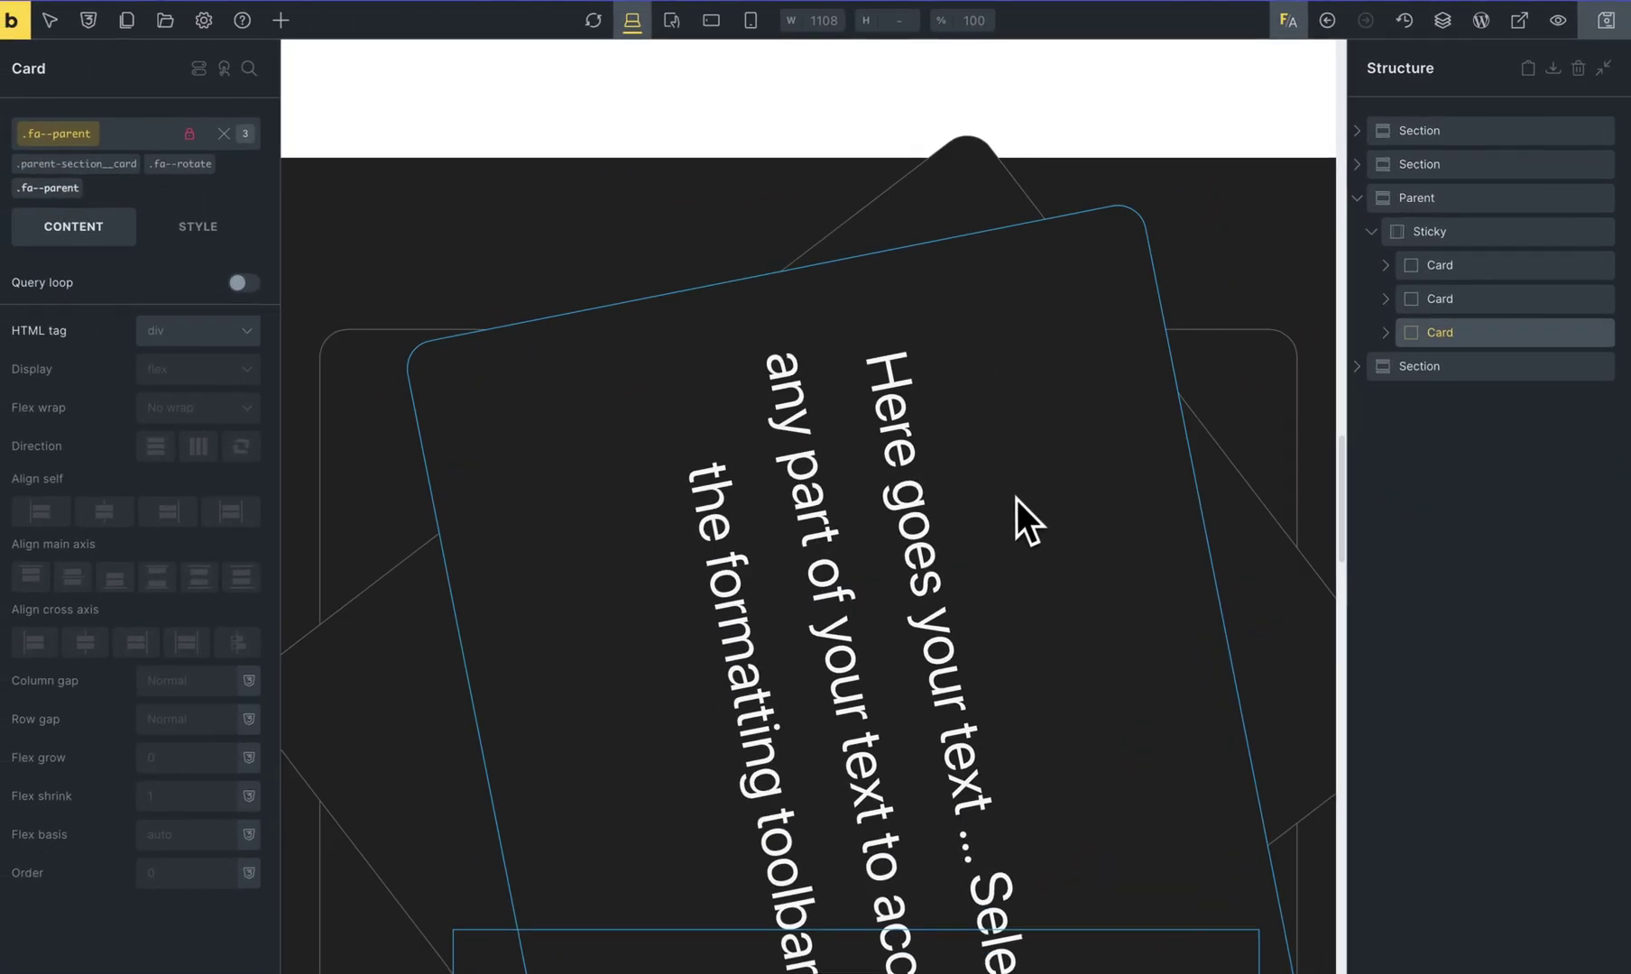
scroll(1014, 502, up, 3)
scroll(1013, 506, down, 5)
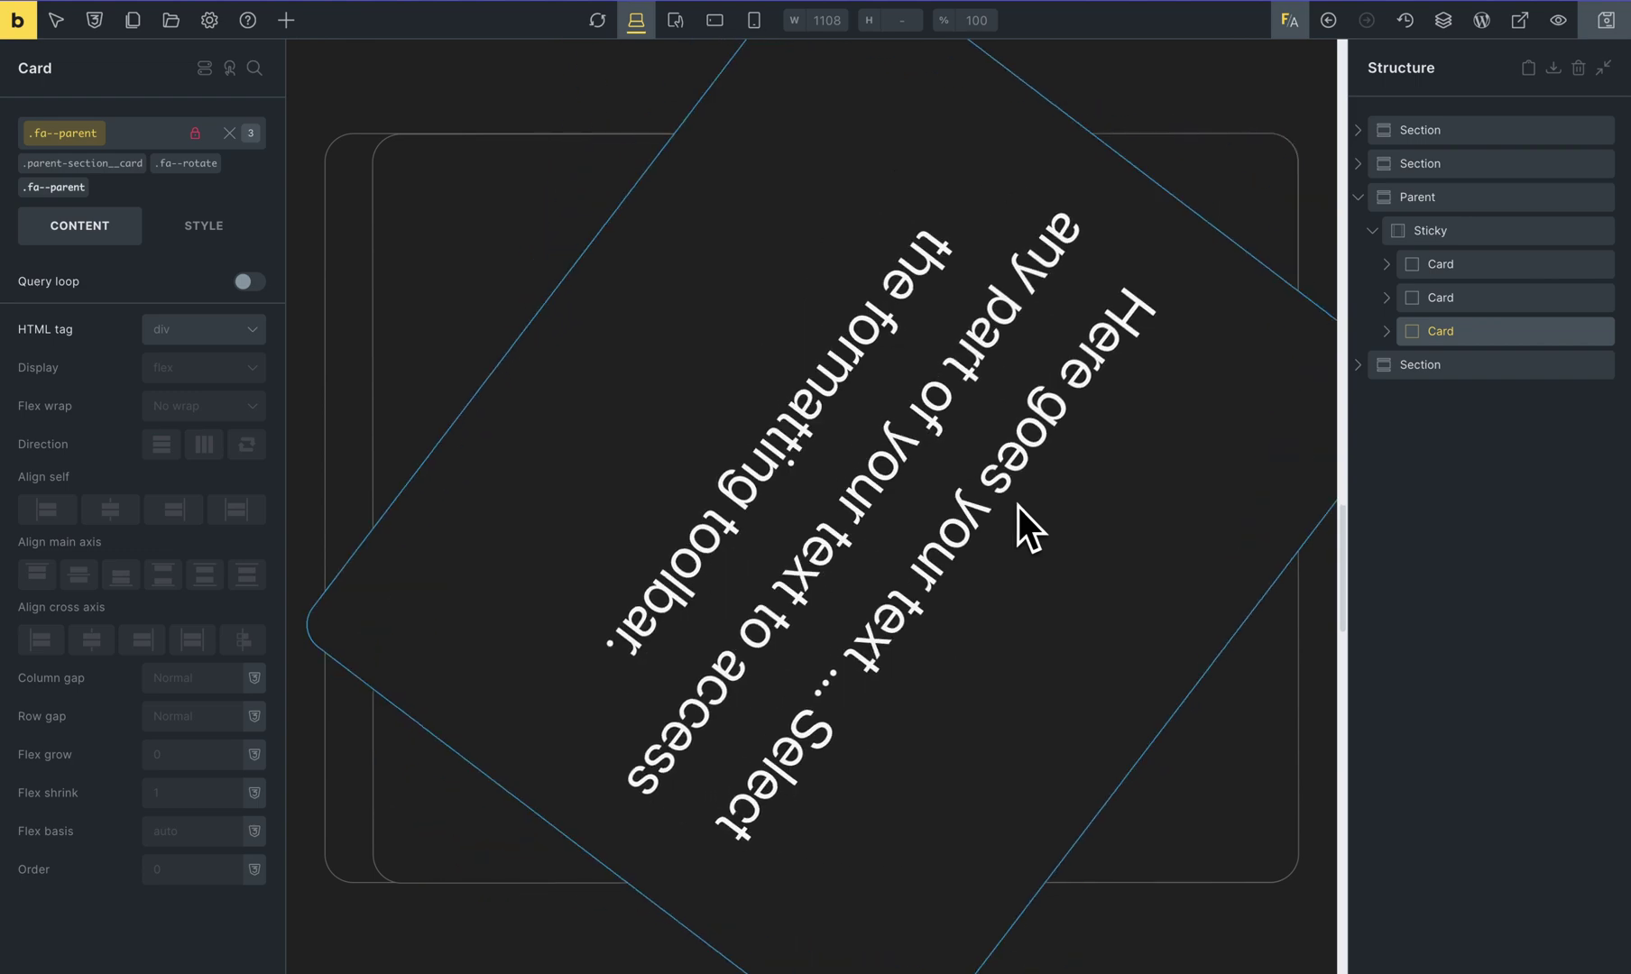
scroll(1018, 507, down, 10)
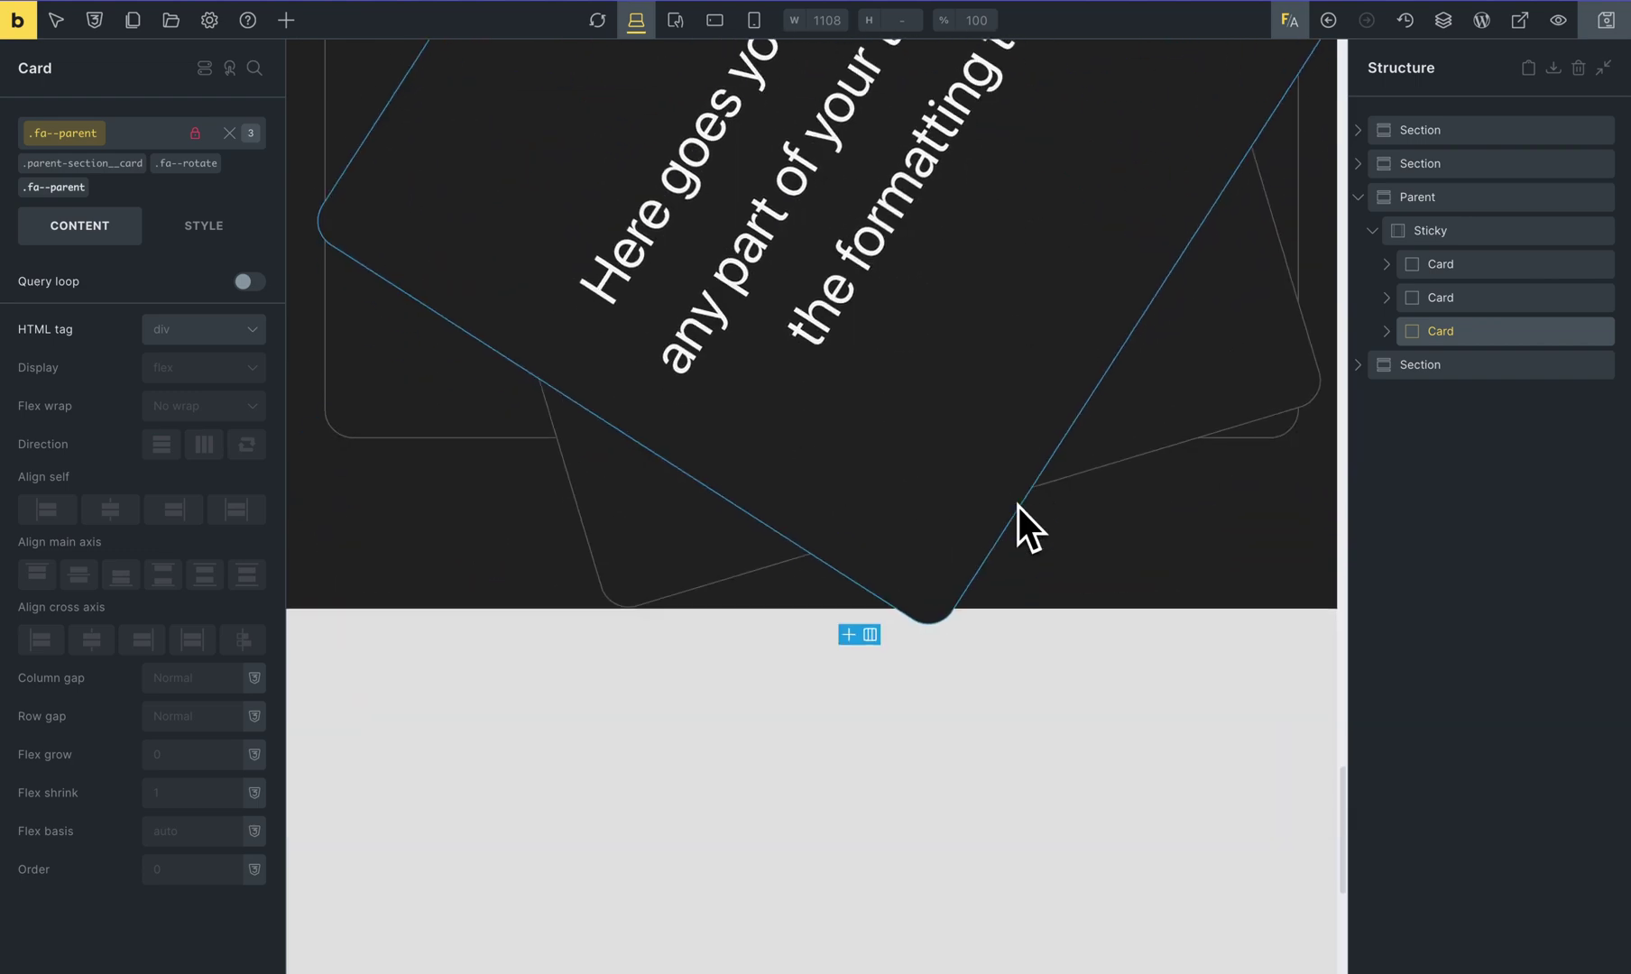
scroll(1018, 507, up, 8)
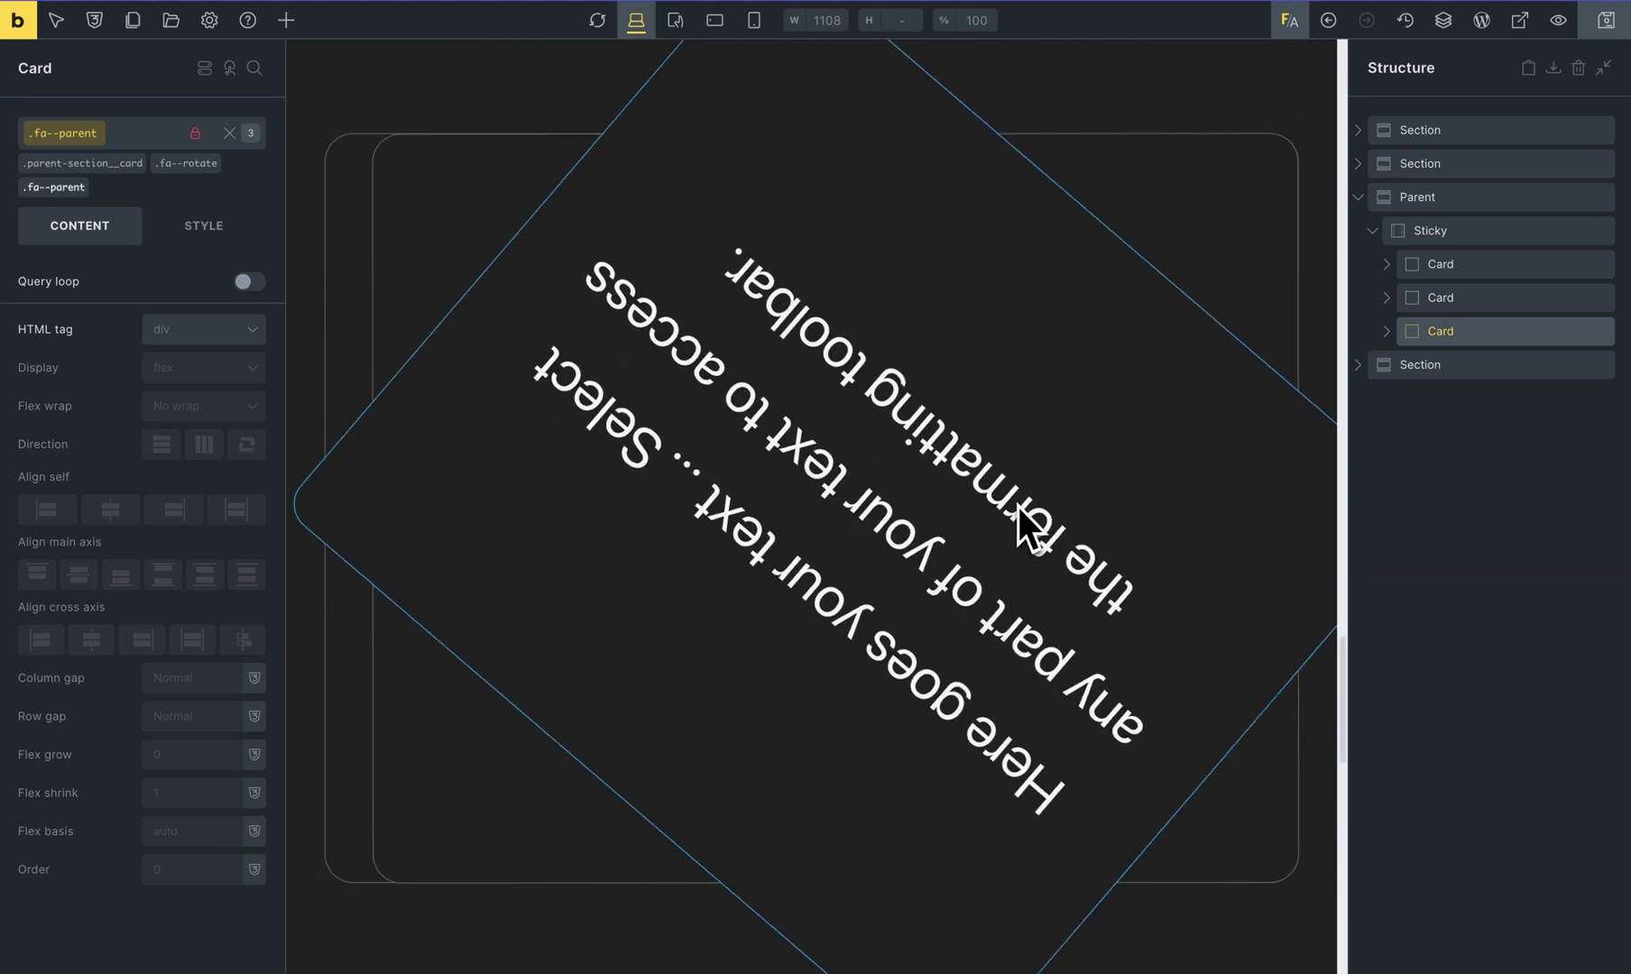
scroll(1018, 507, down, 10)
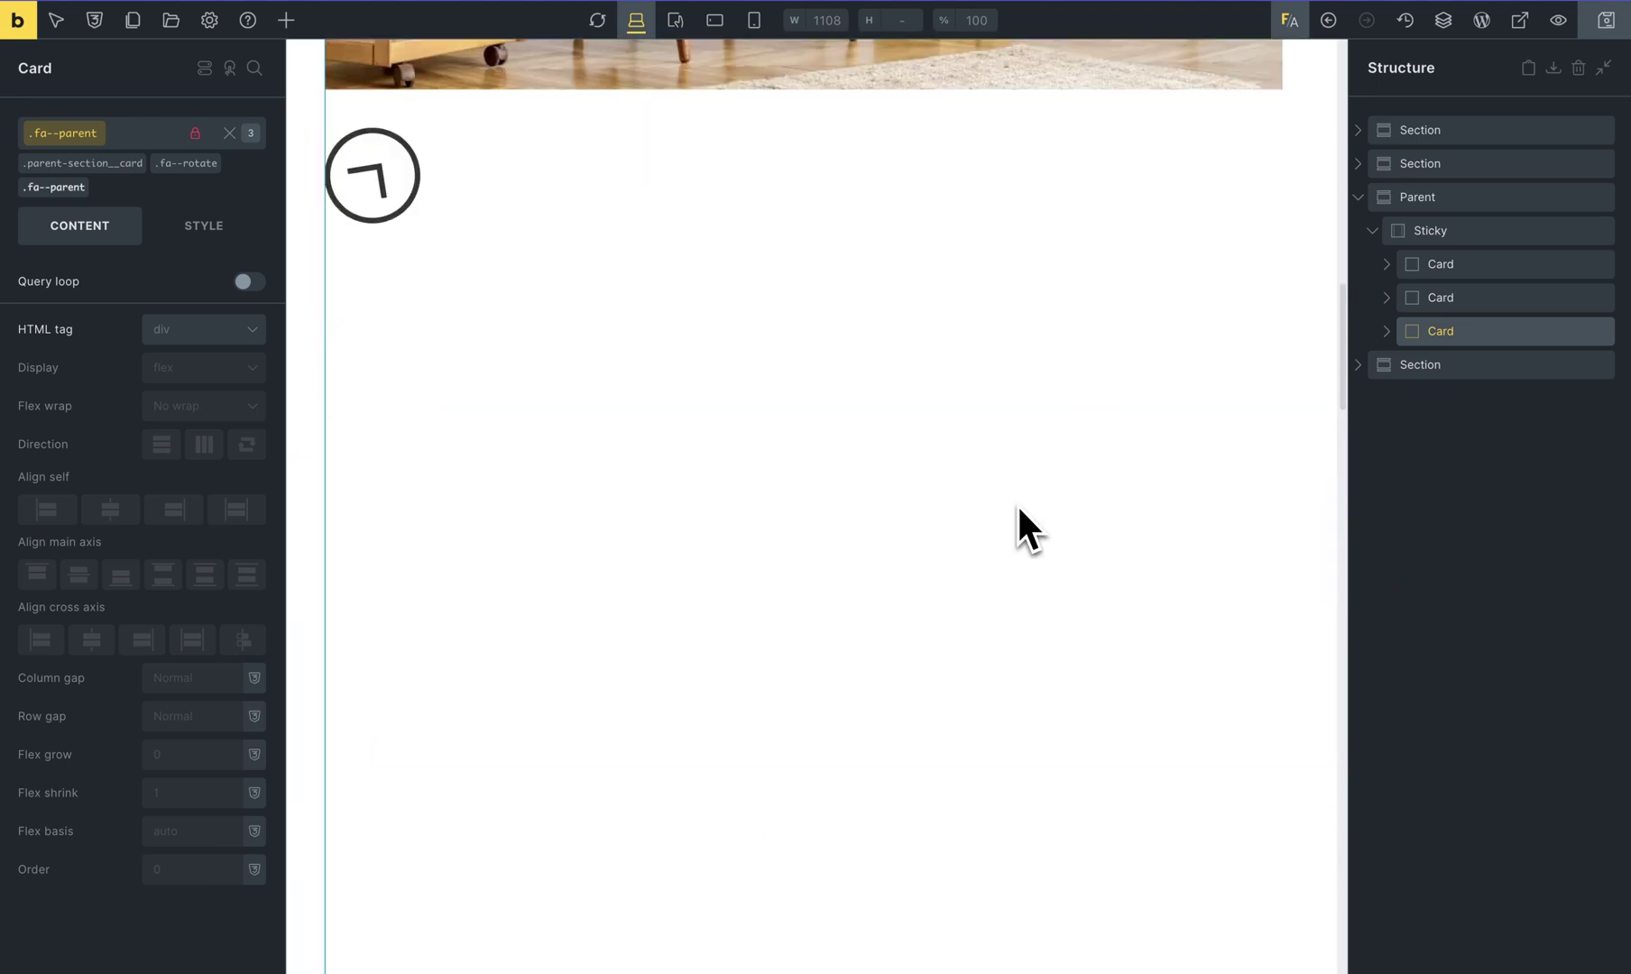
scroll(1018, 507, down, 10)
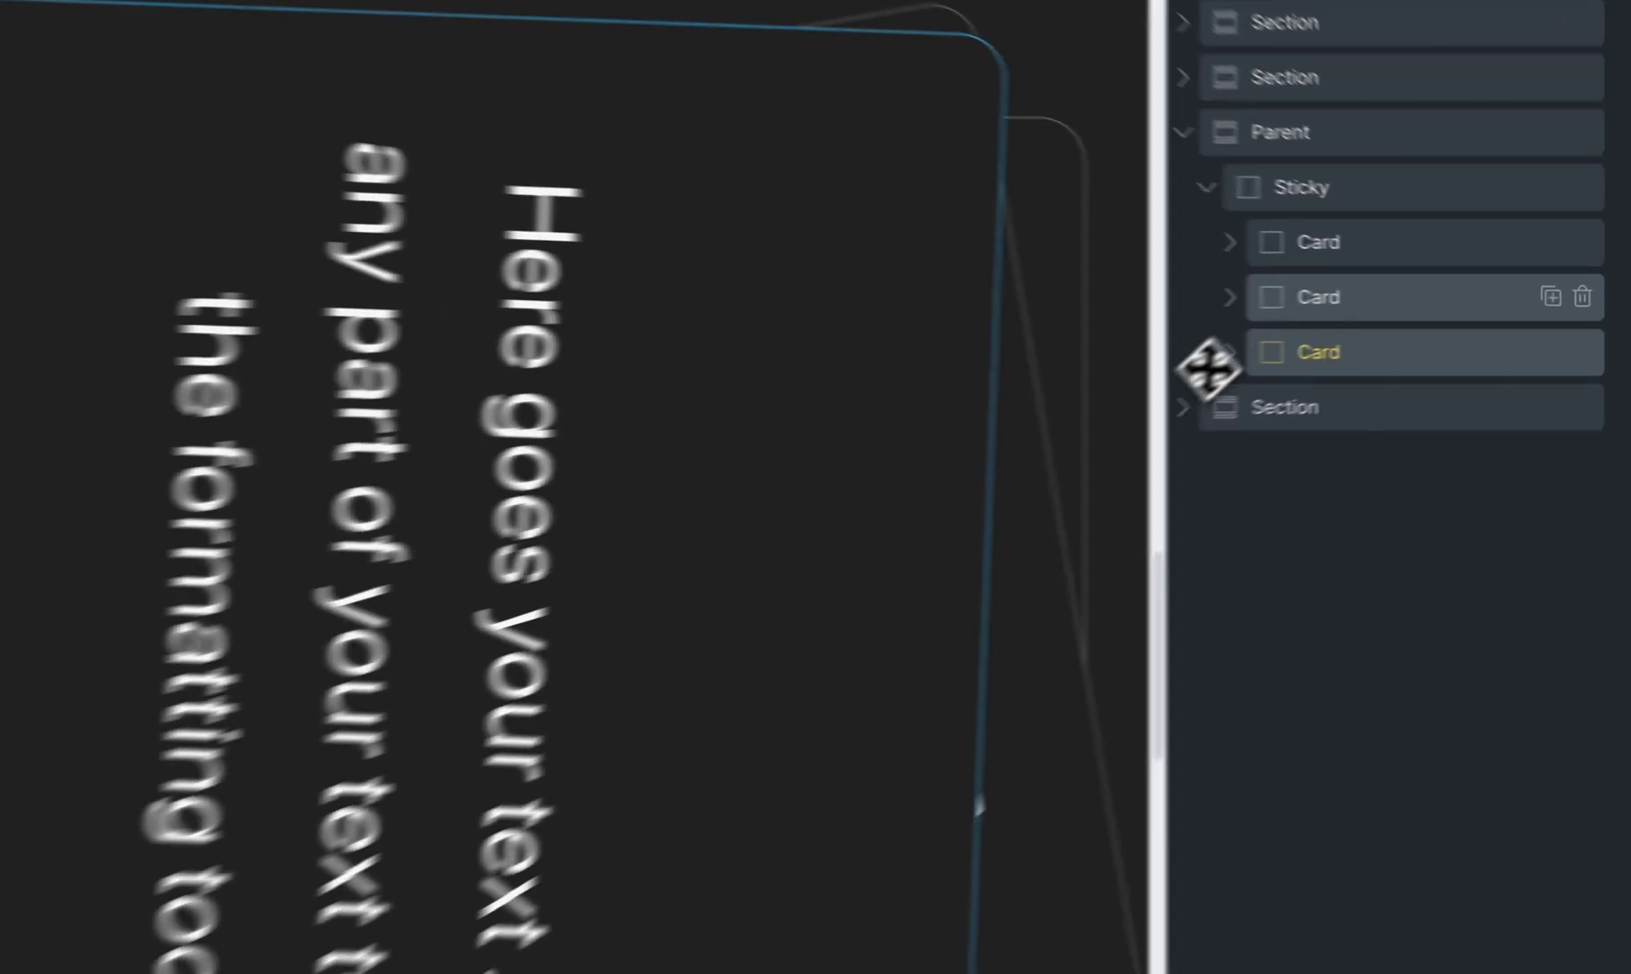
Remove the fa--rotate class from the second Card and check the section's scroll animation
scroll(740, 597, down, 5)
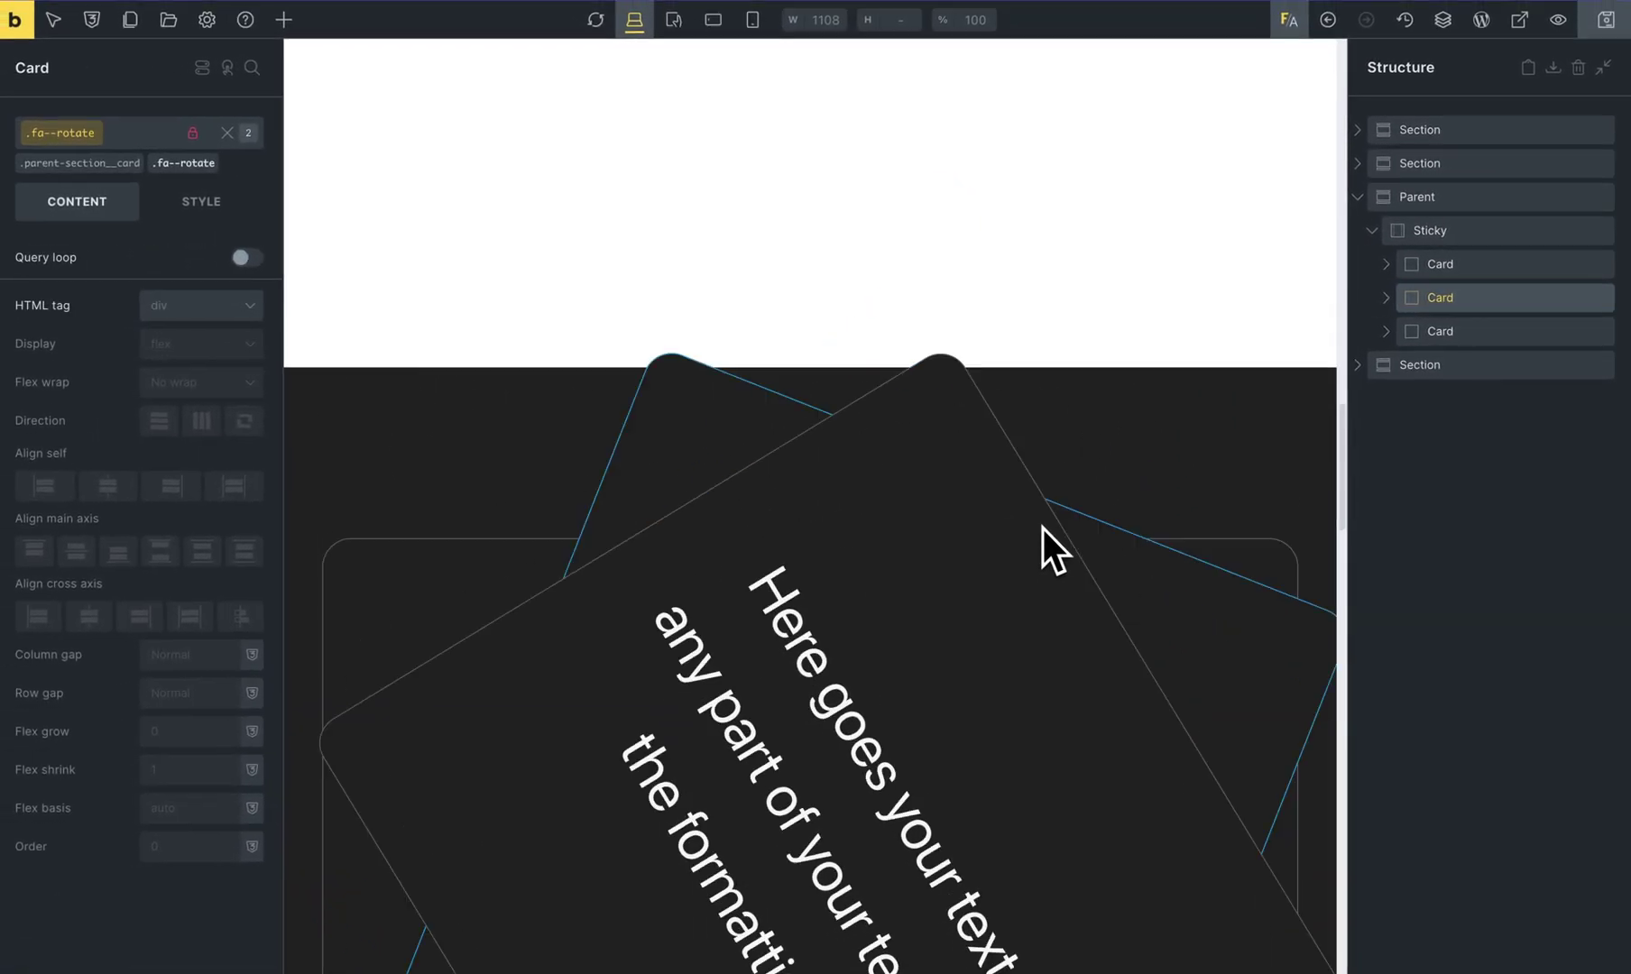
scroll(1042, 528, up, 3)
scroll(1042, 527, down, 6)
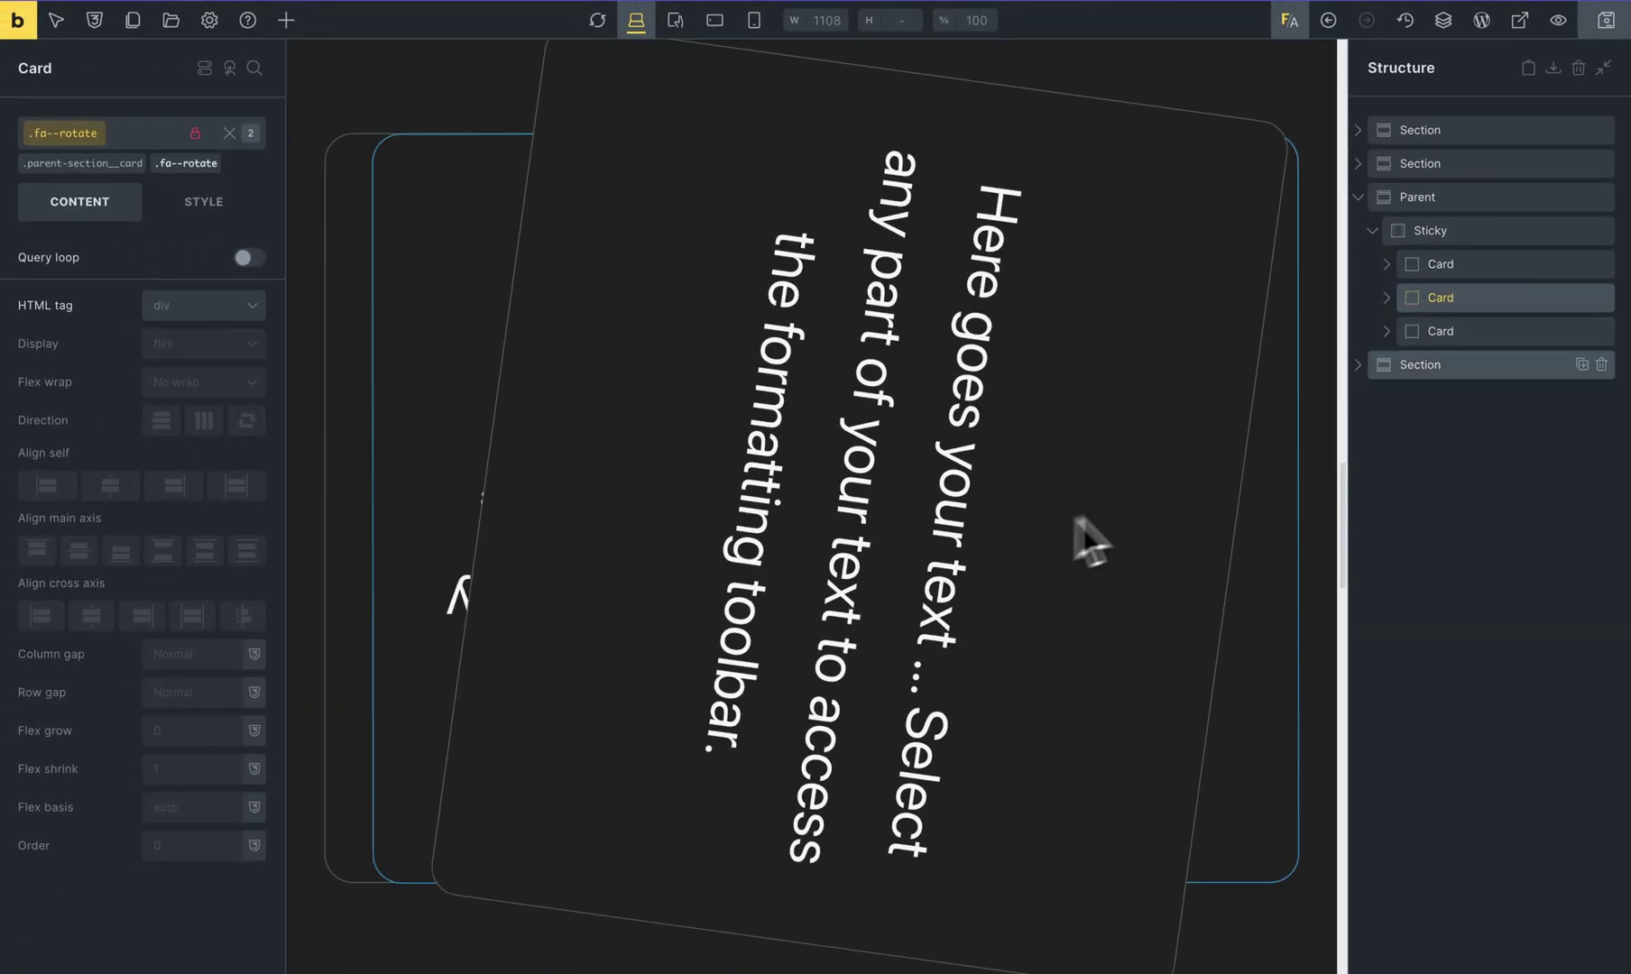
click(1416, 299)
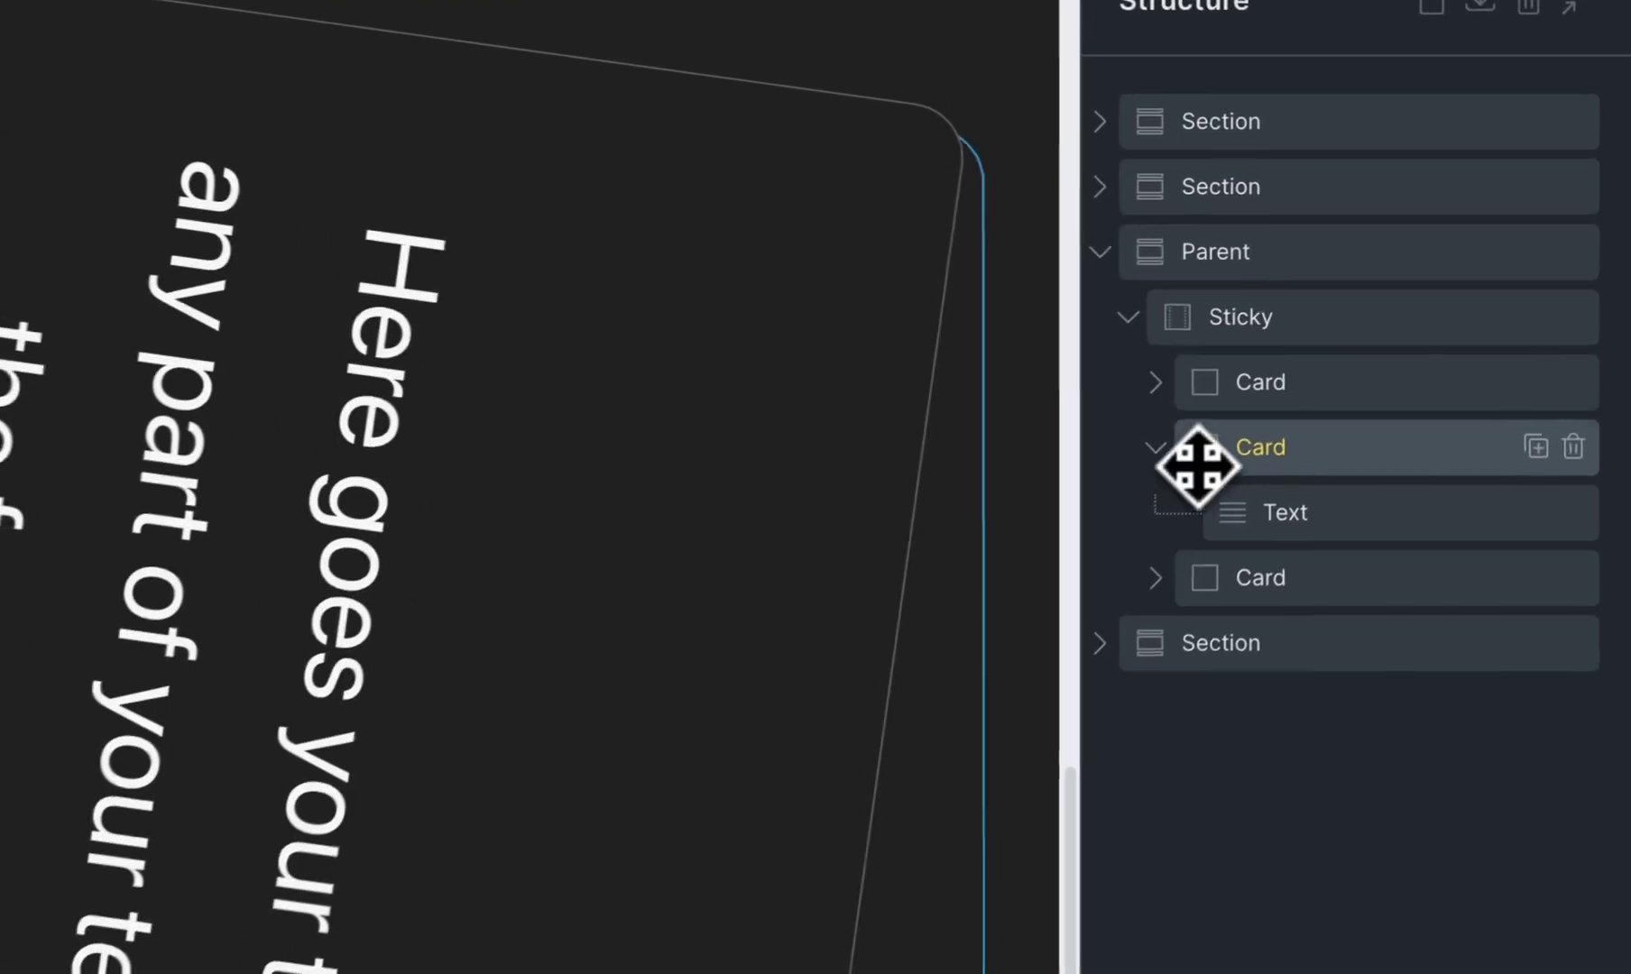
click(1392, 300)
click(1203, 528)
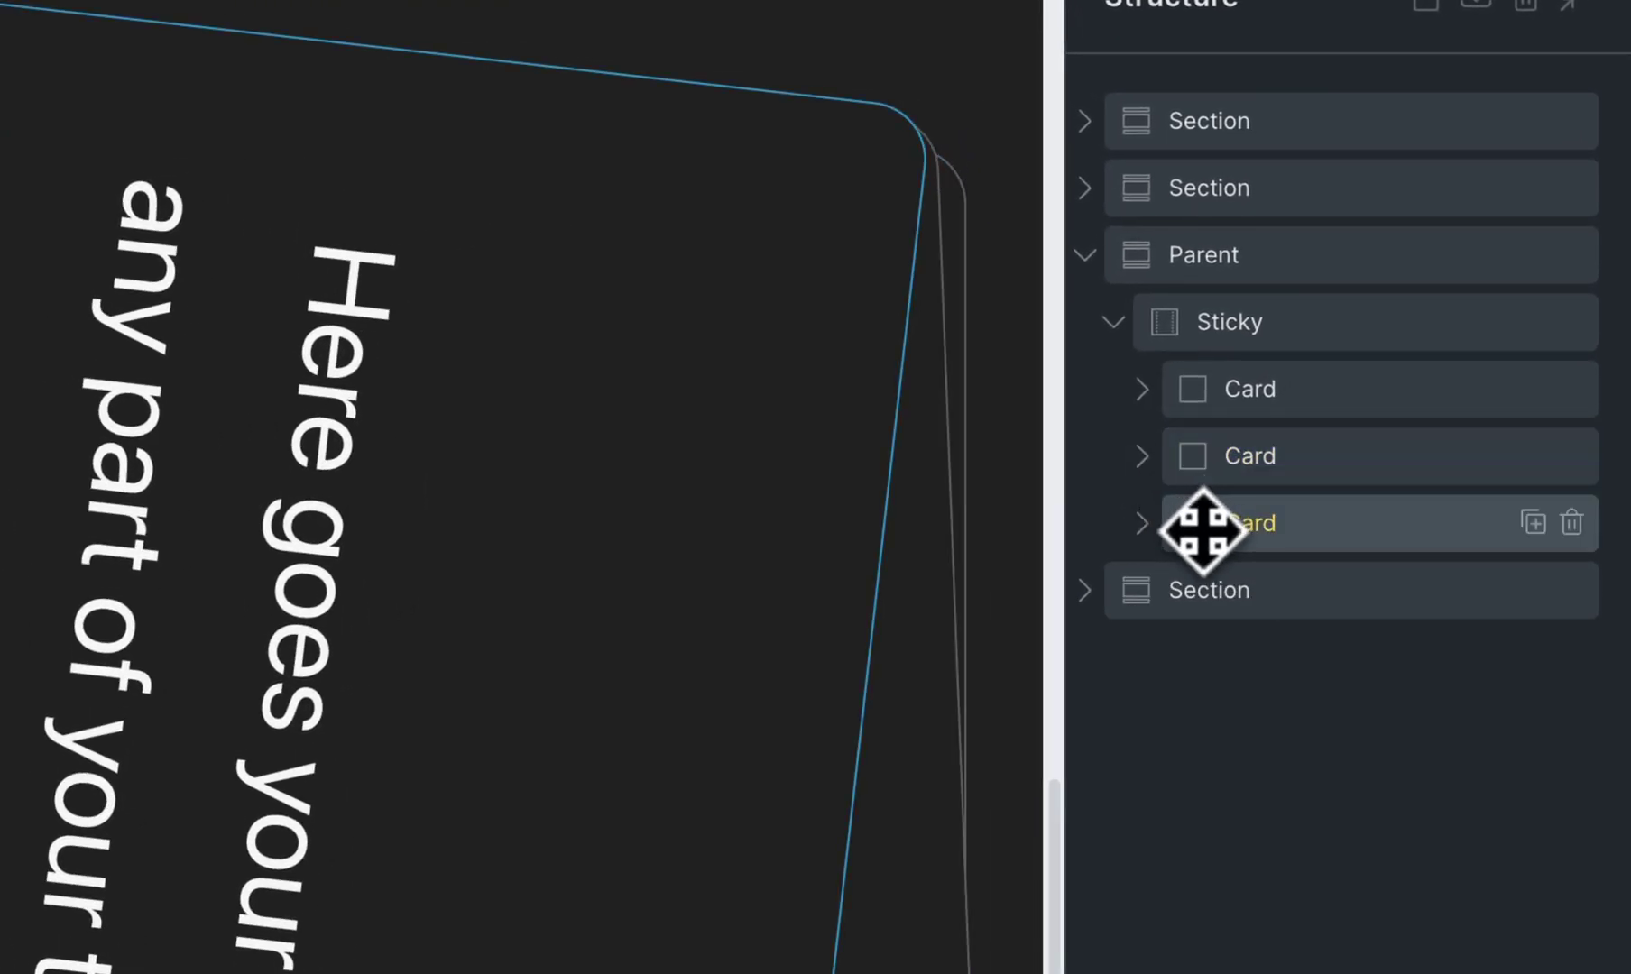
click(1213, 457)
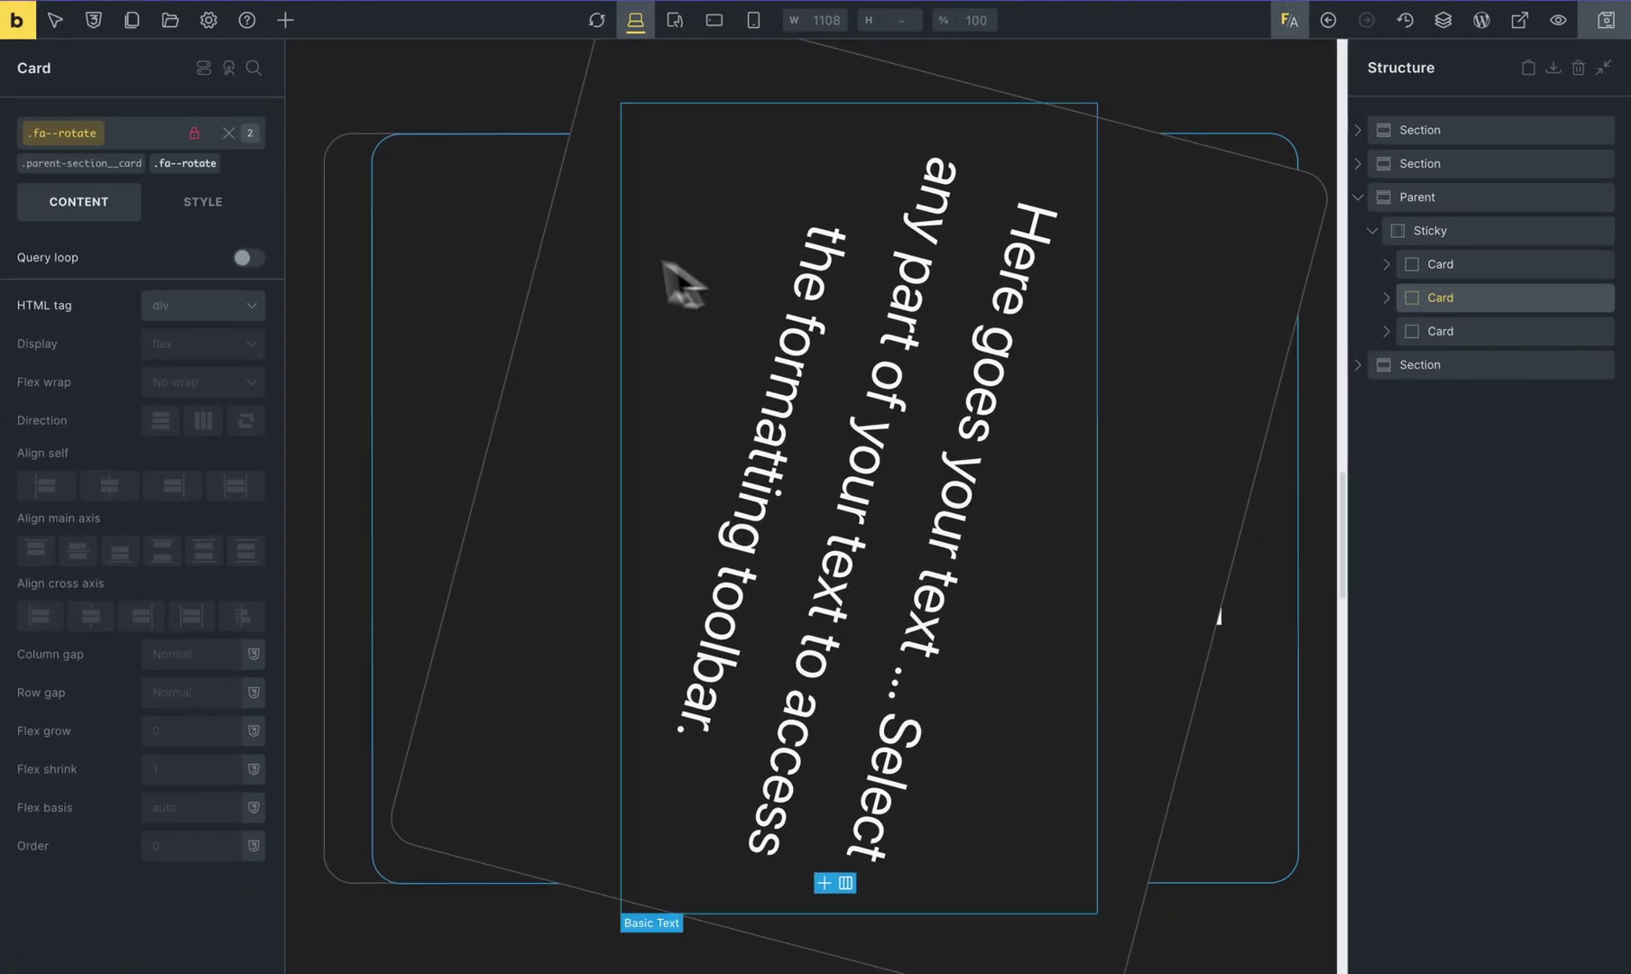
click(221, 153)
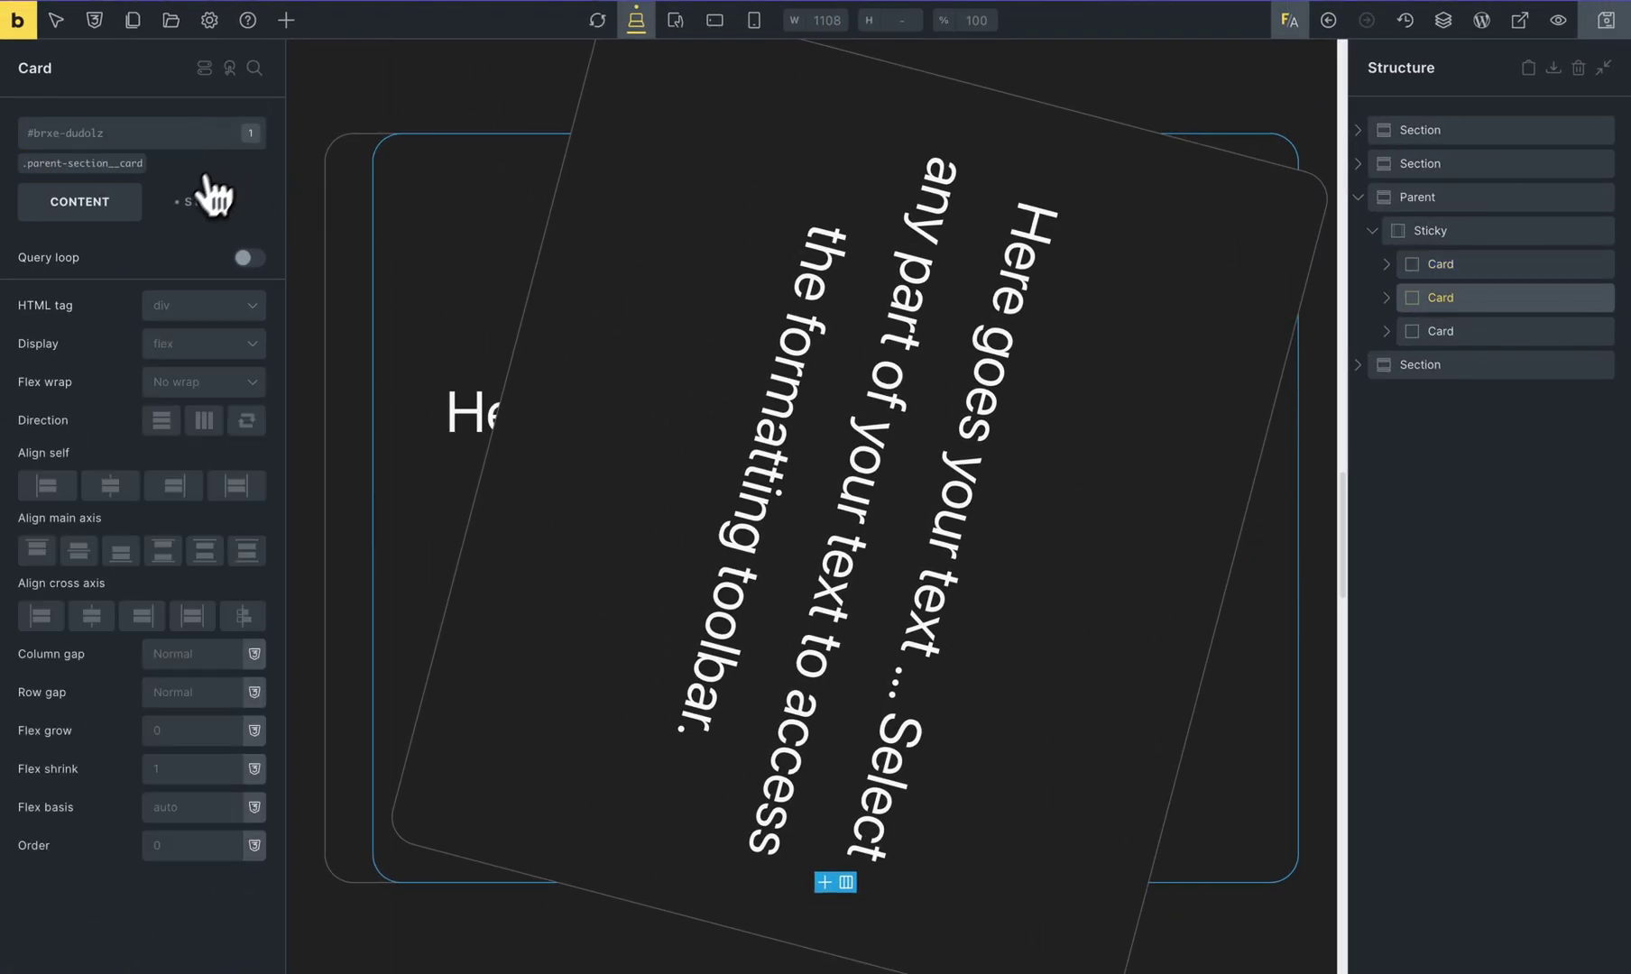
scroll(1087, 405, up, 10)
scroll(1061, 601, down, 5)
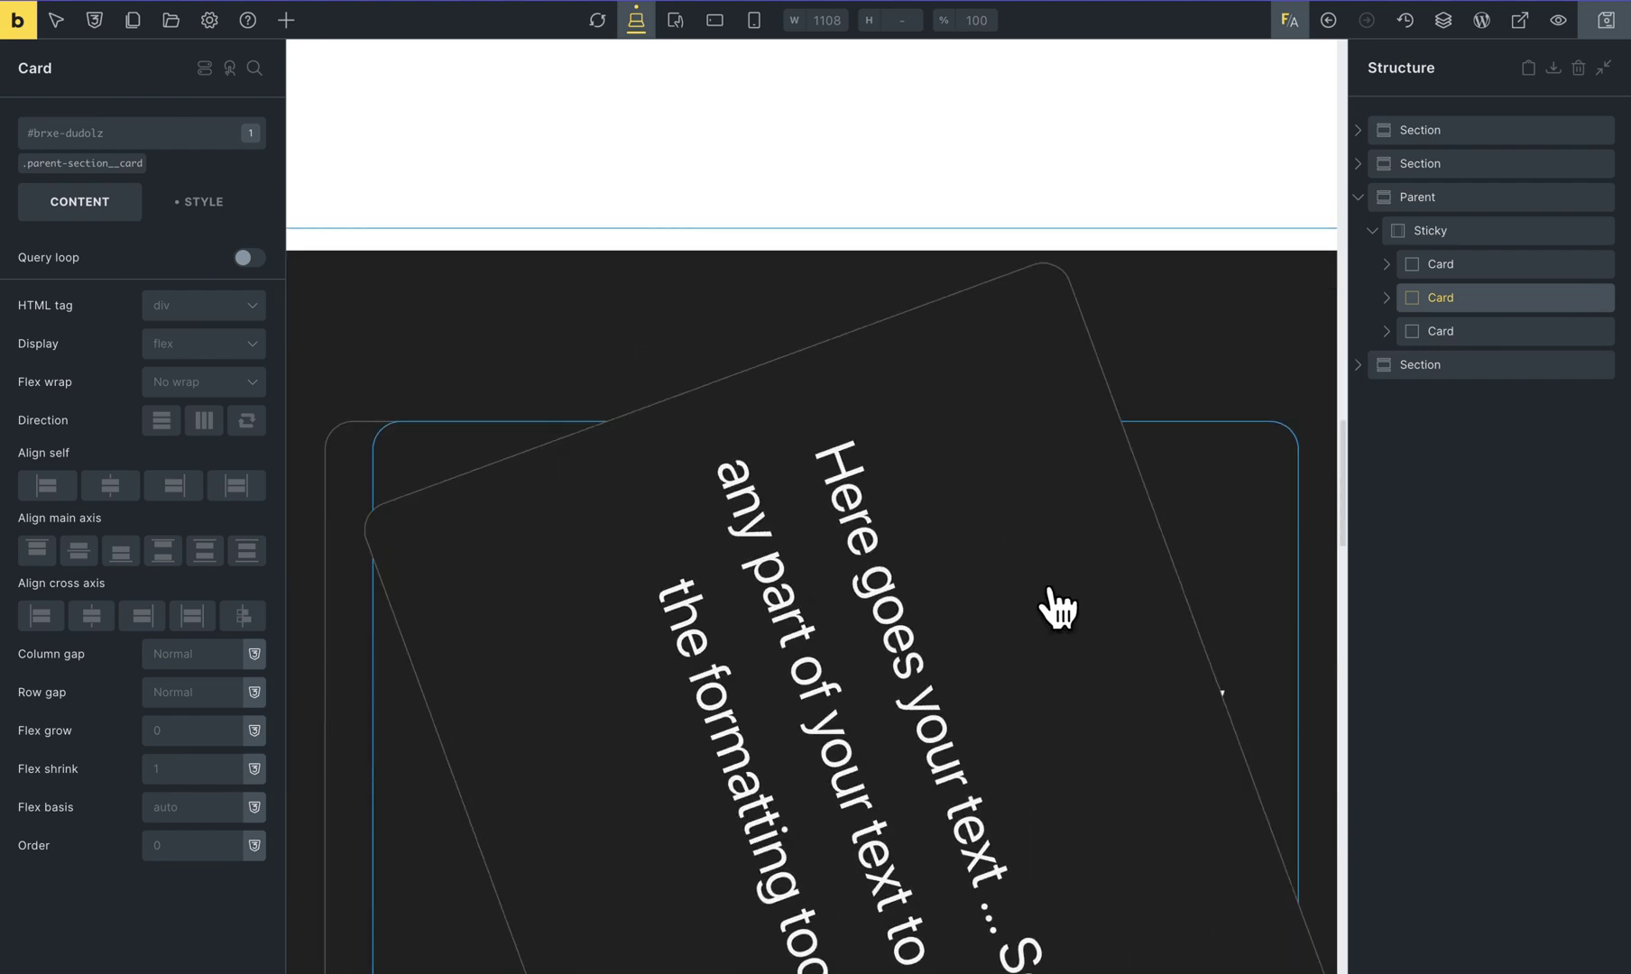
Select the third Card and examine its rotation from the section's entry to its exit
click(1441, 337)
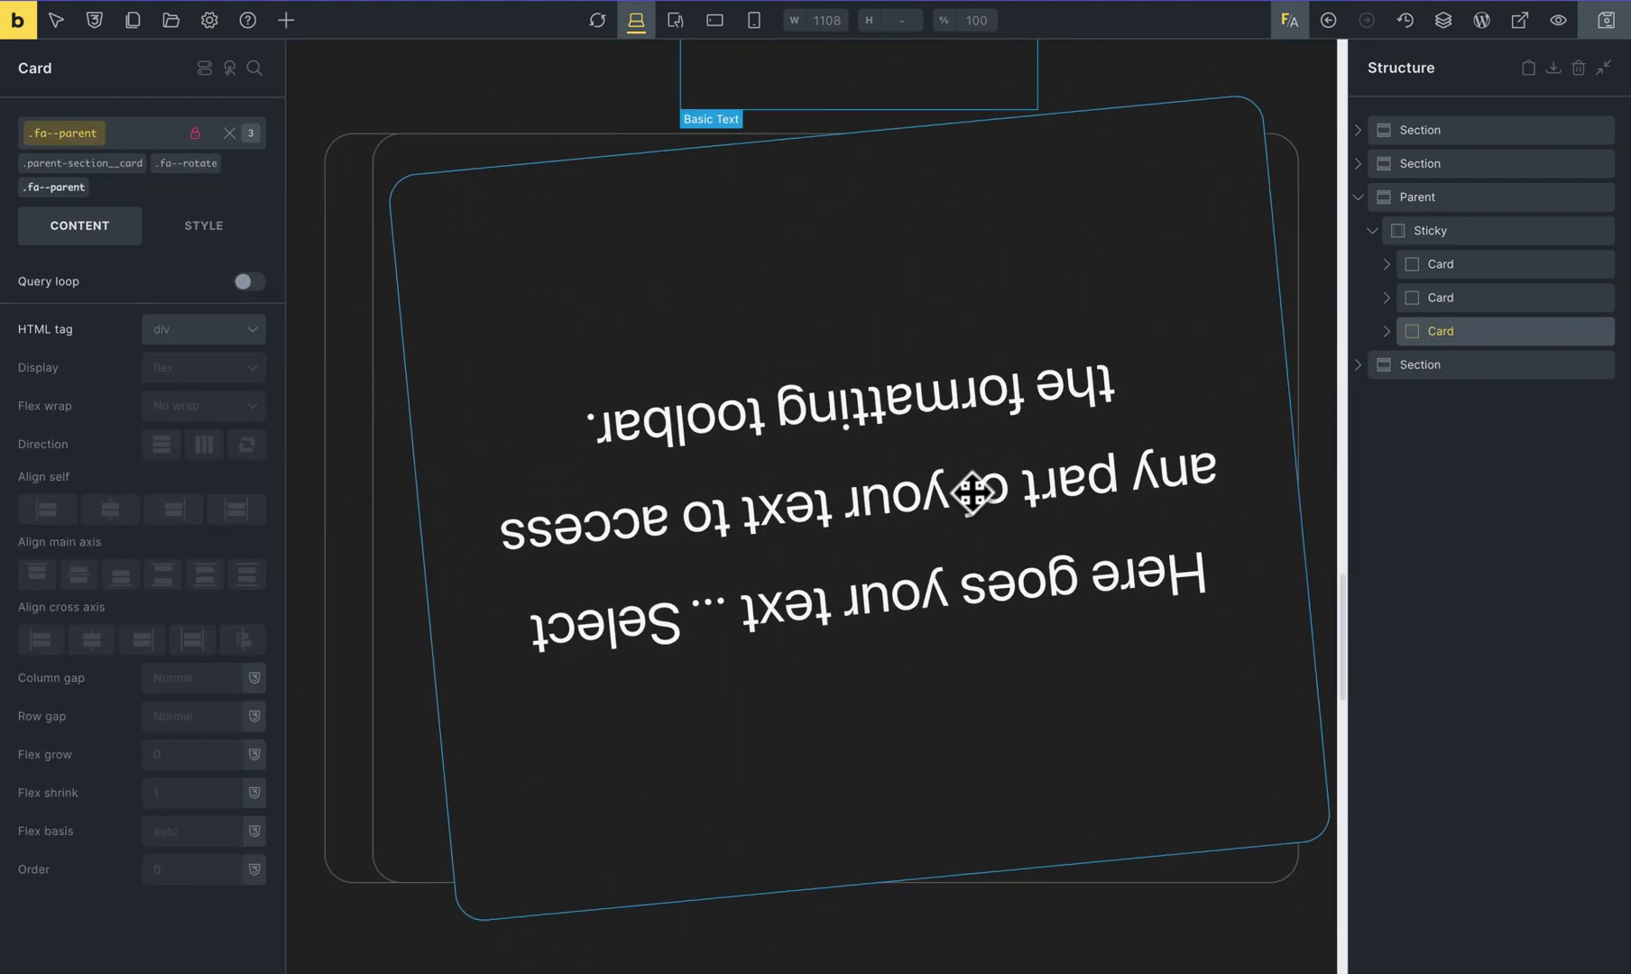
scroll(964, 499, down, 10)
scroll(964, 499, up, 10)
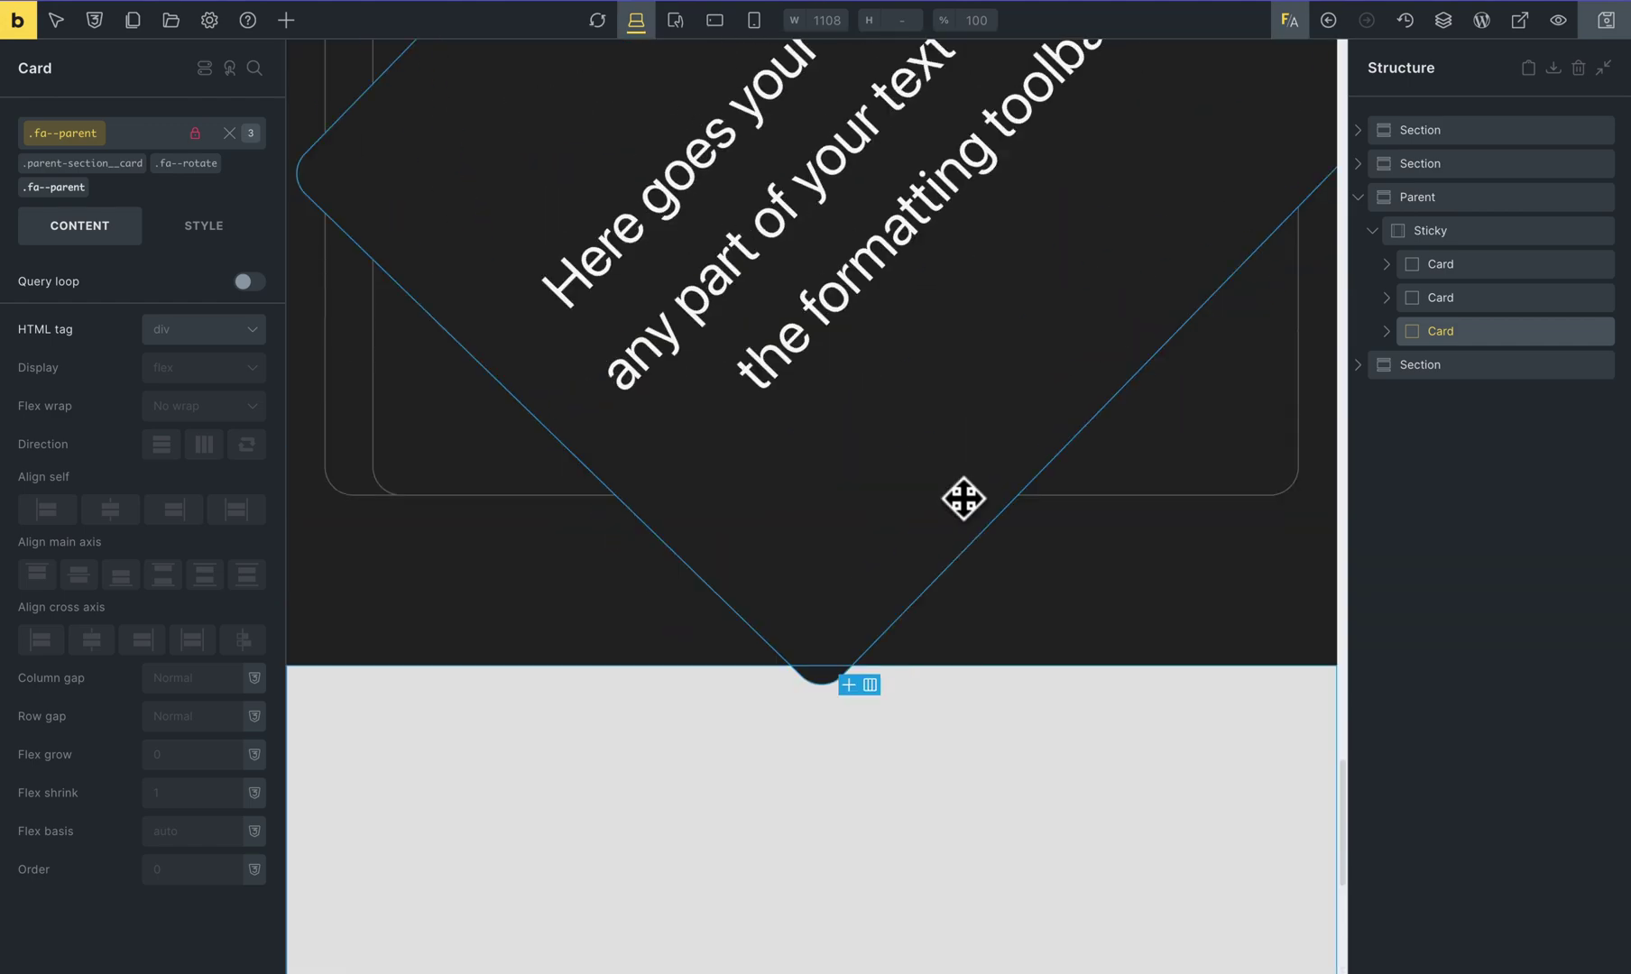
scroll(963, 498, up, 5)
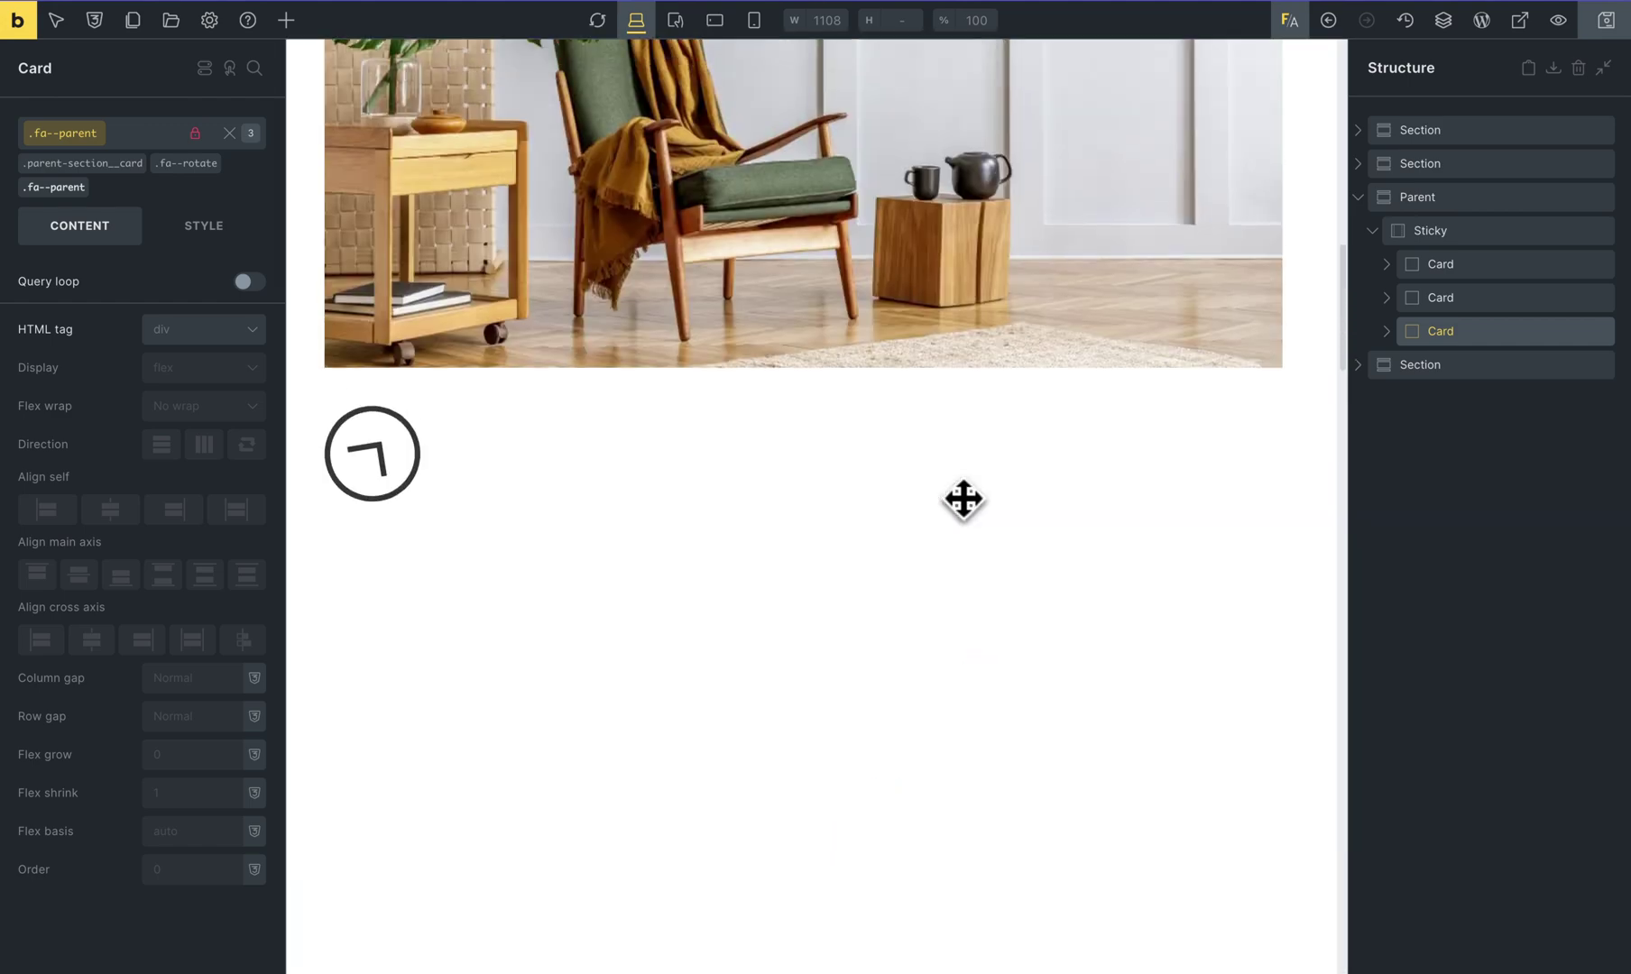
scroll(963, 498, down, 9)
scroll(964, 499, down, 10)
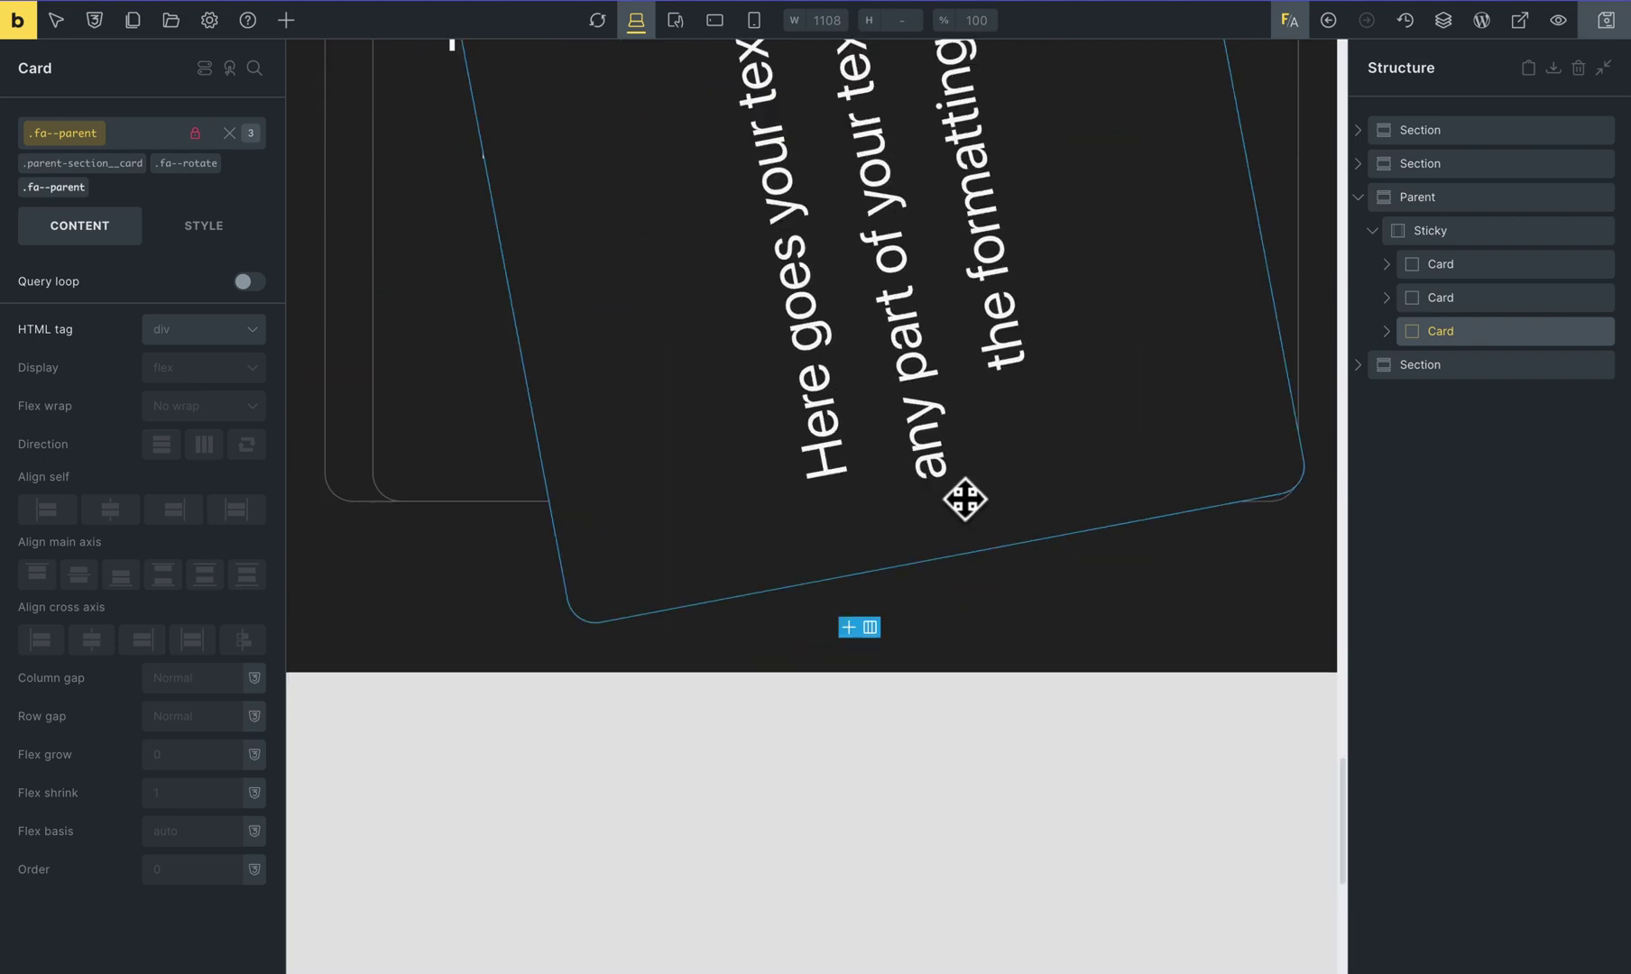
scroll(964, 499, up, 10)
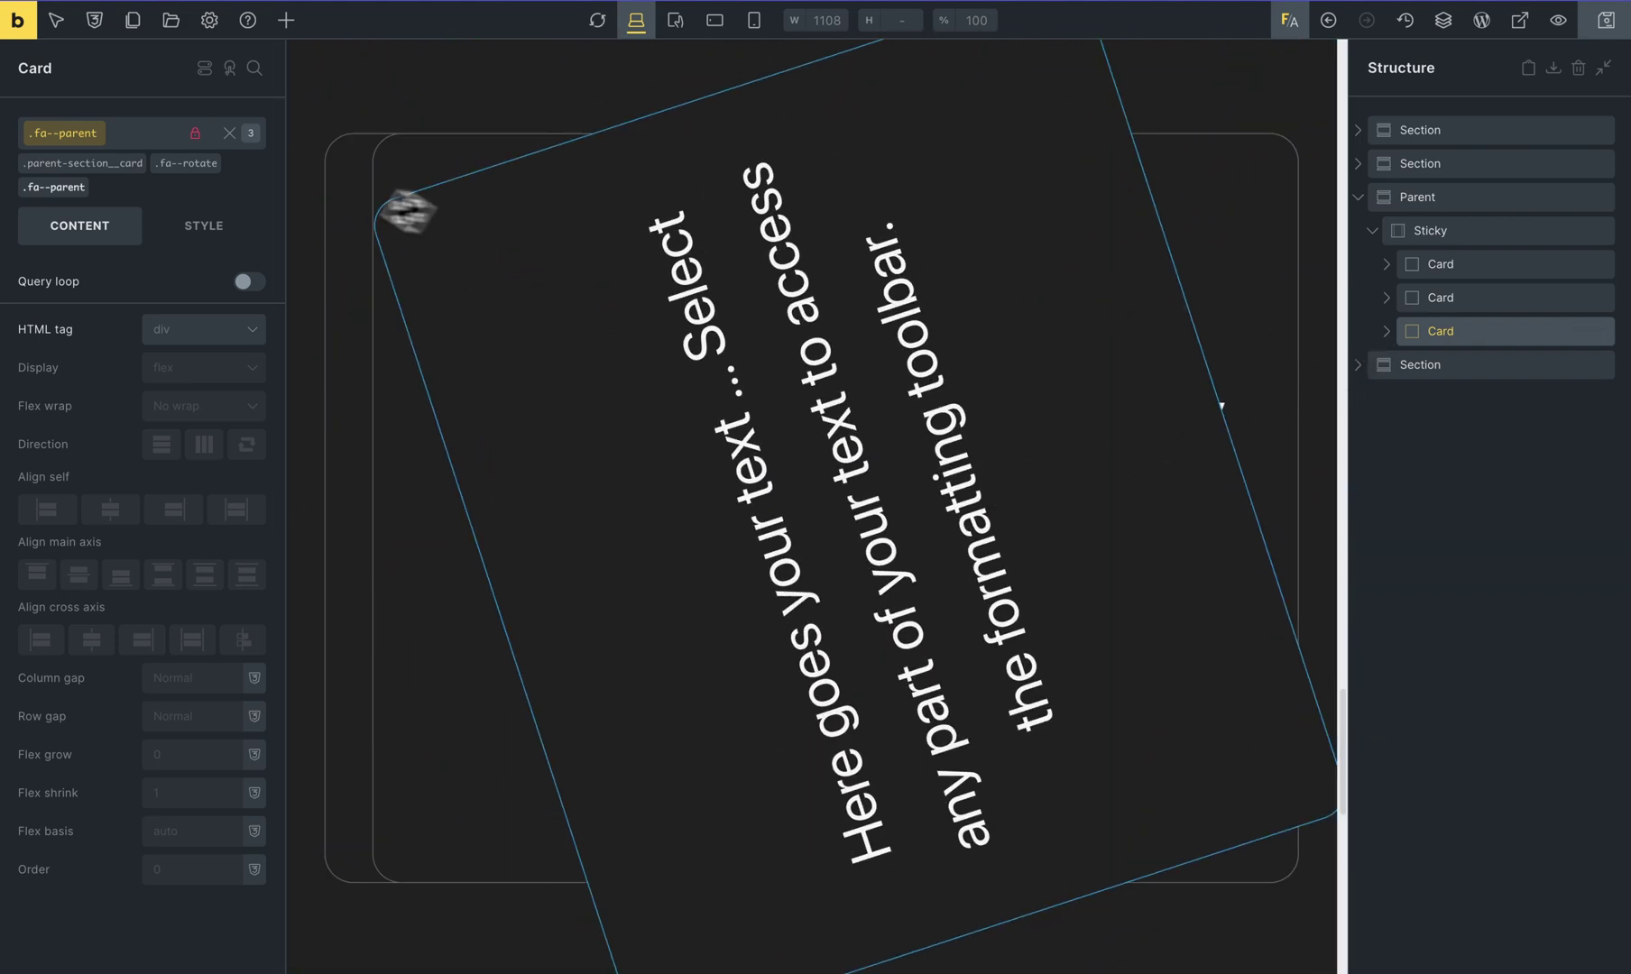
Add the fa--rotate--start-30 class to the third Card alongside its existing classes
click(74, 188)
click(81, 147)
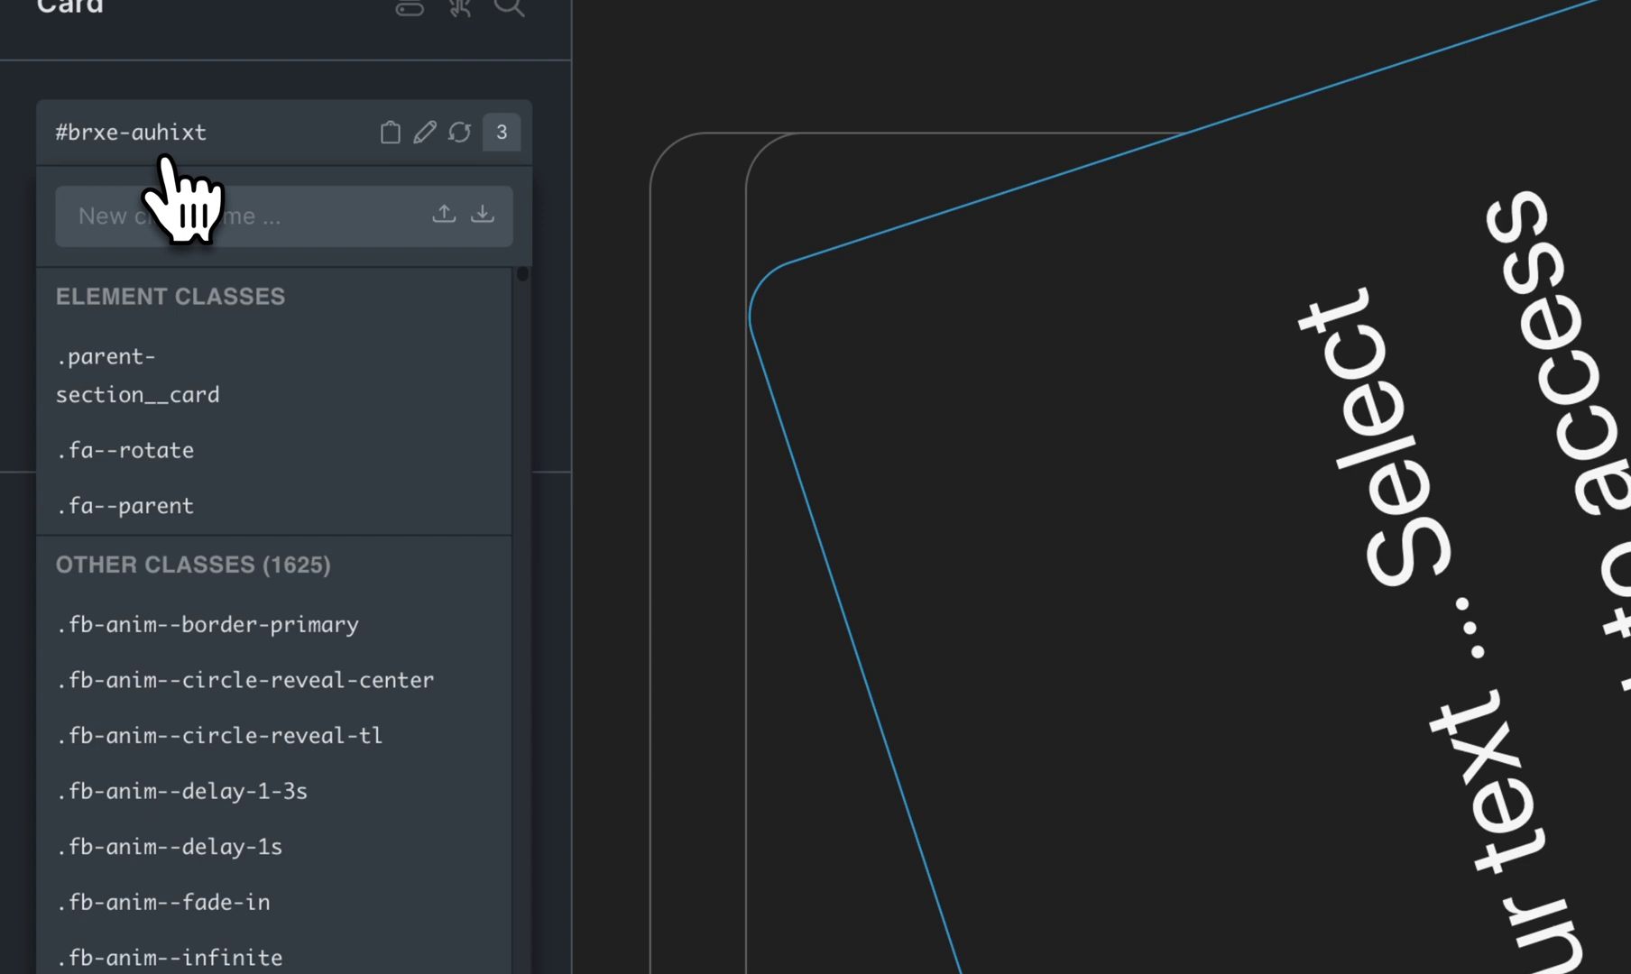
text(fa--)
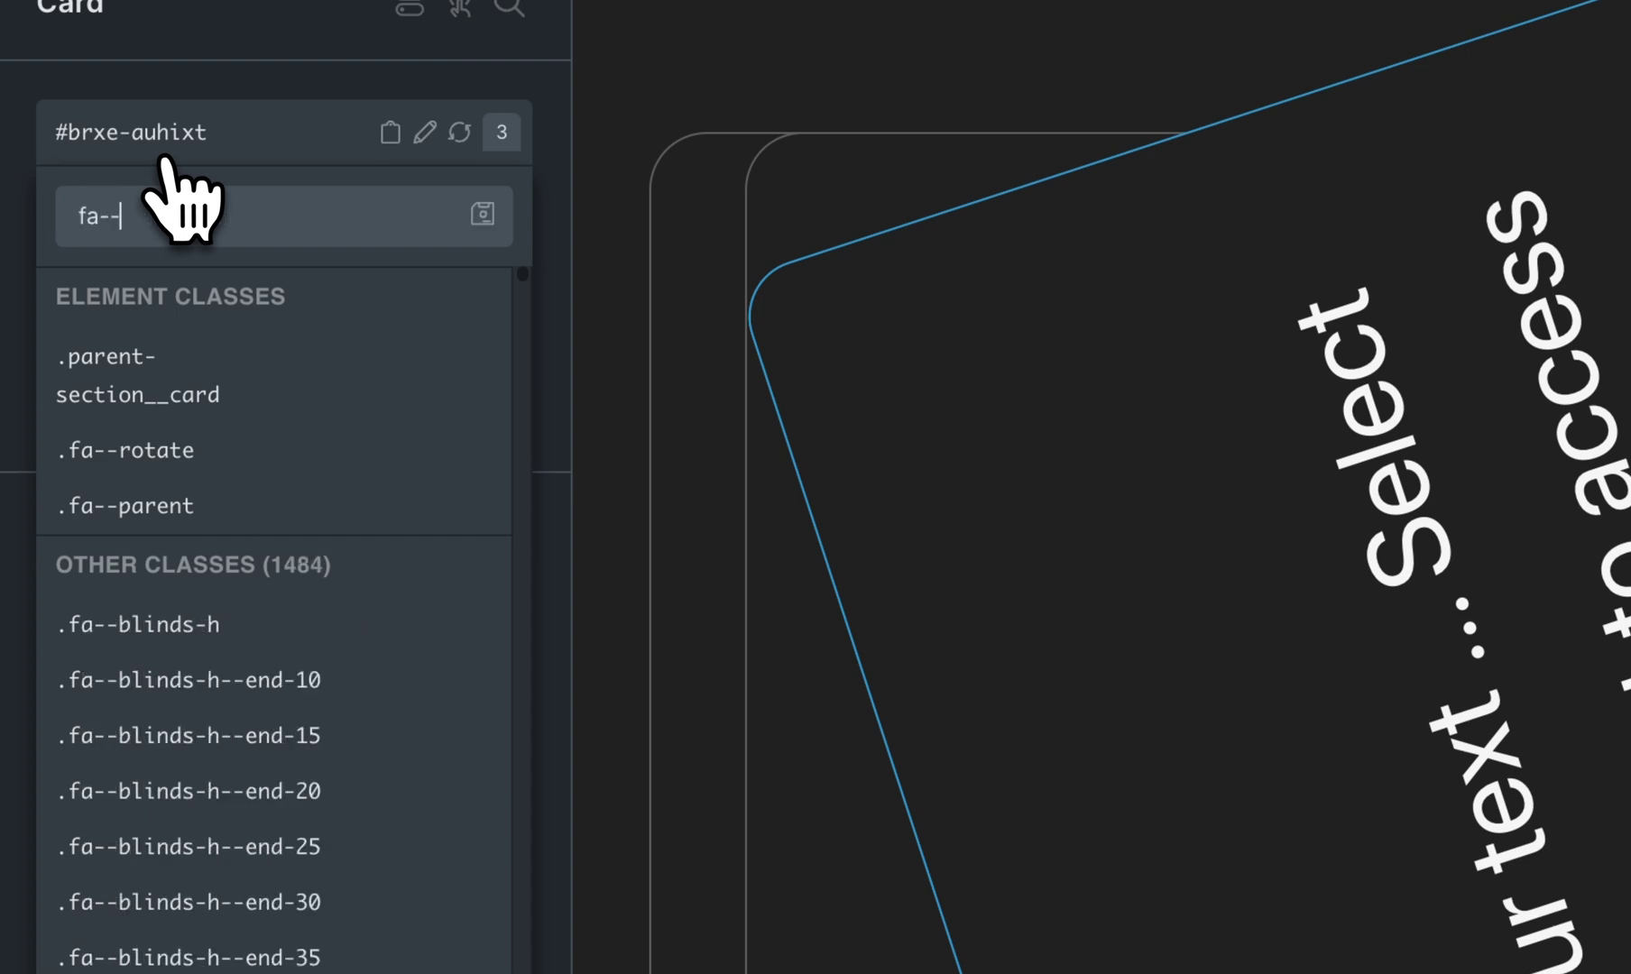
text(rot)
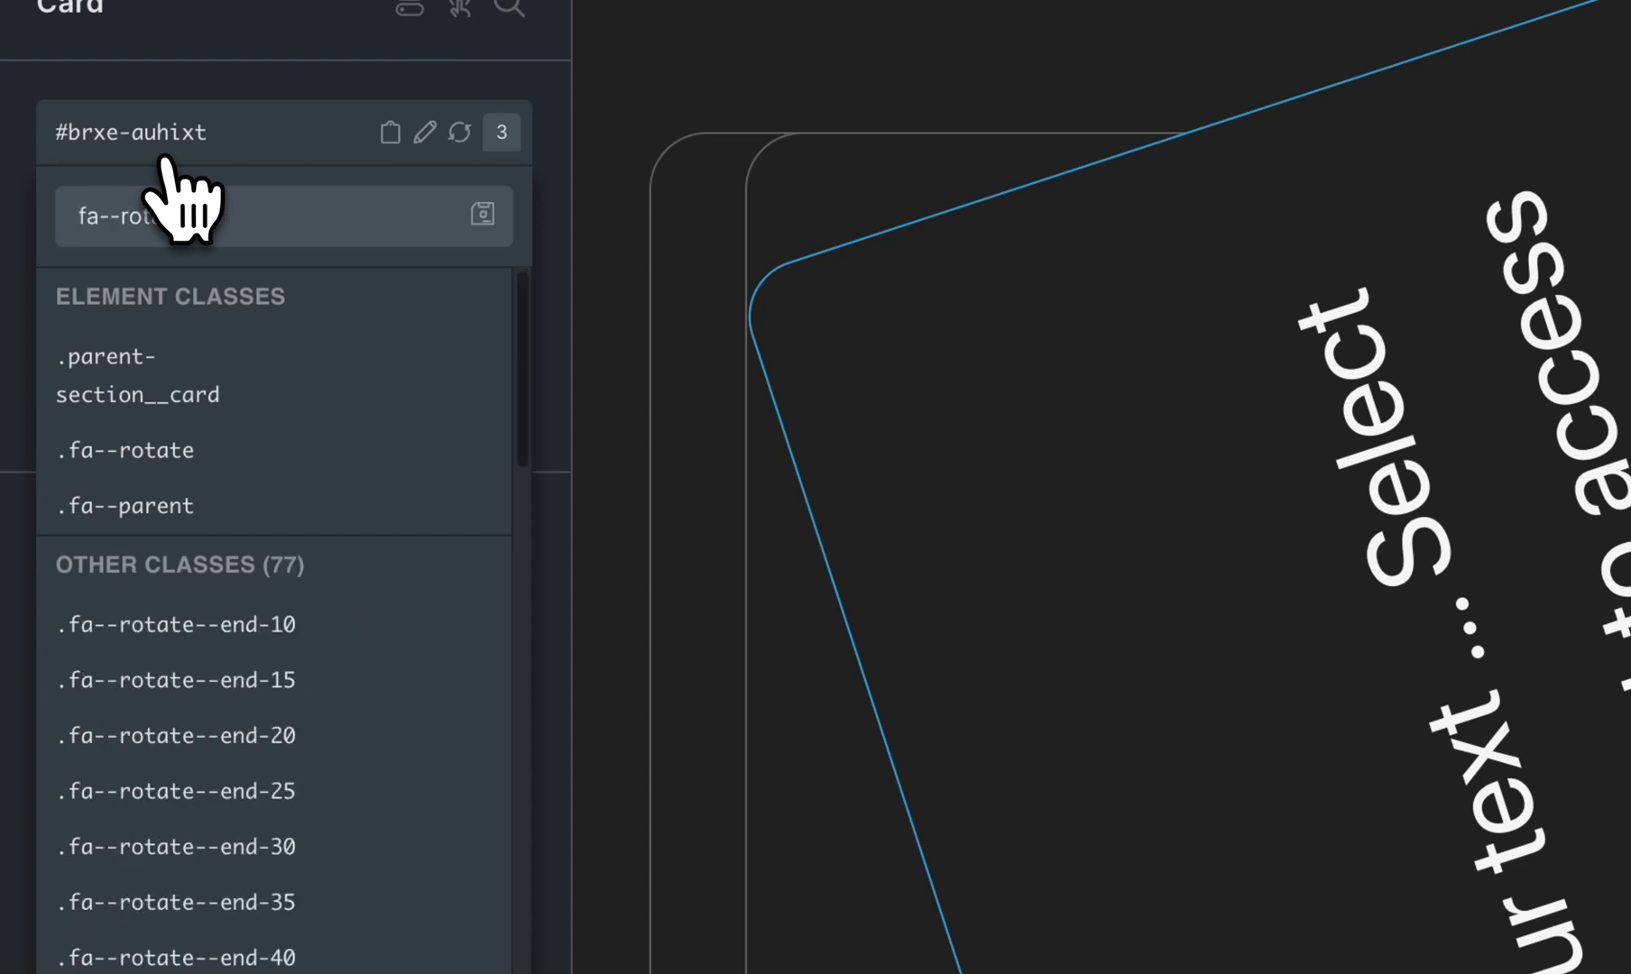
text(ate)
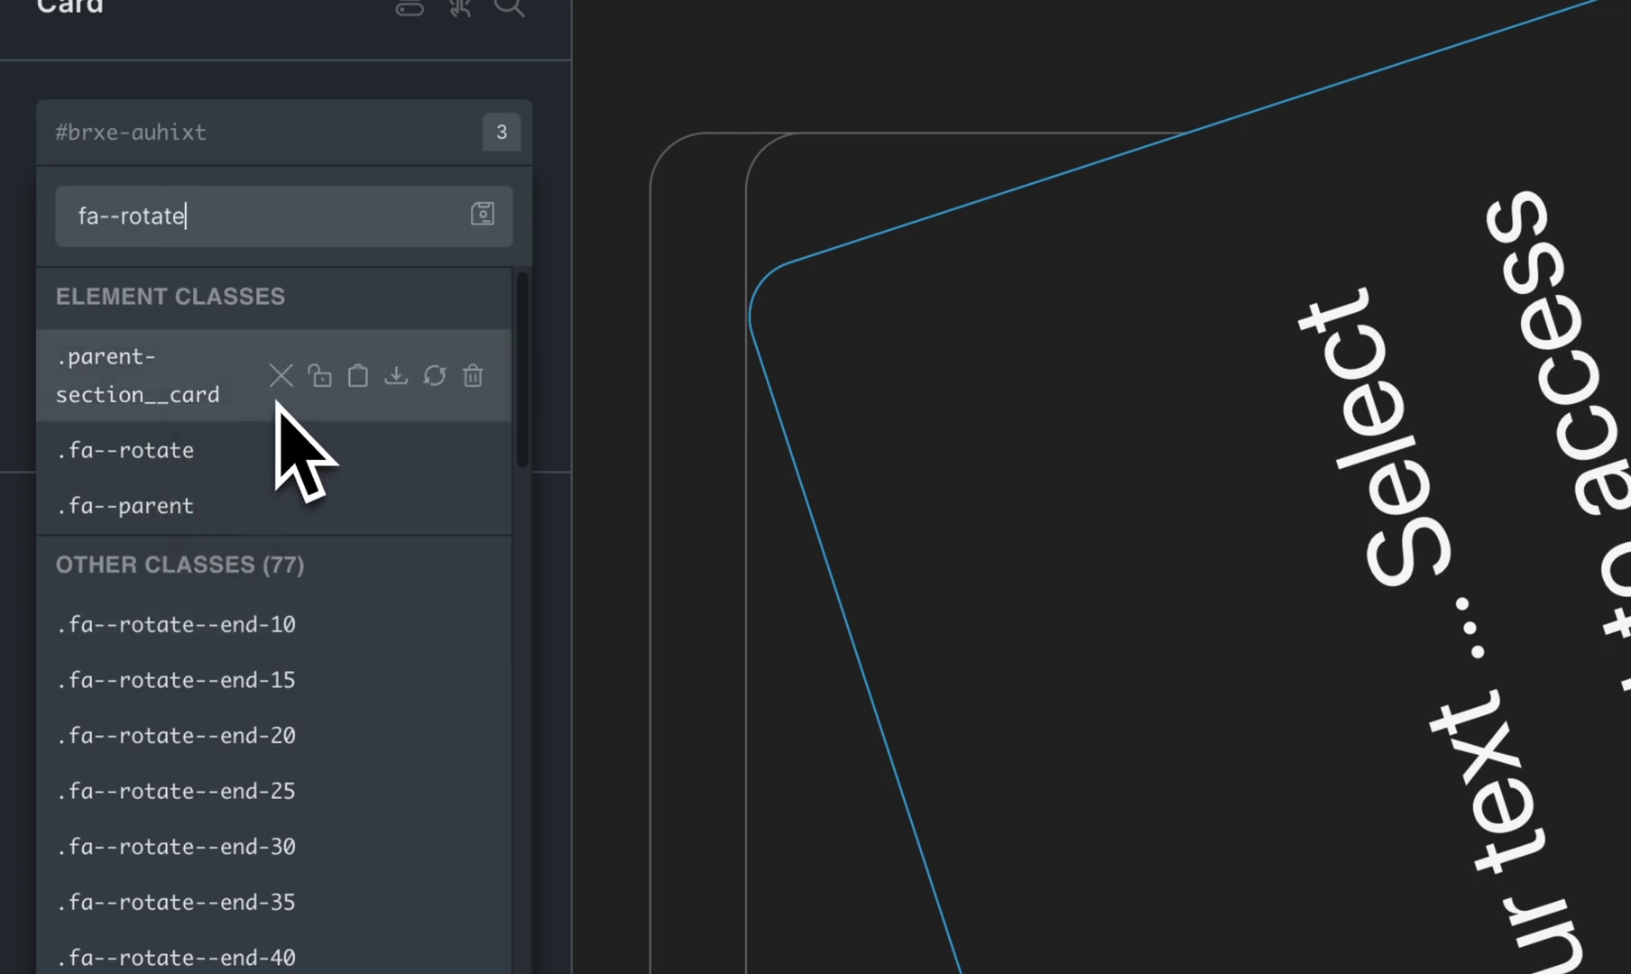
text(--sta)
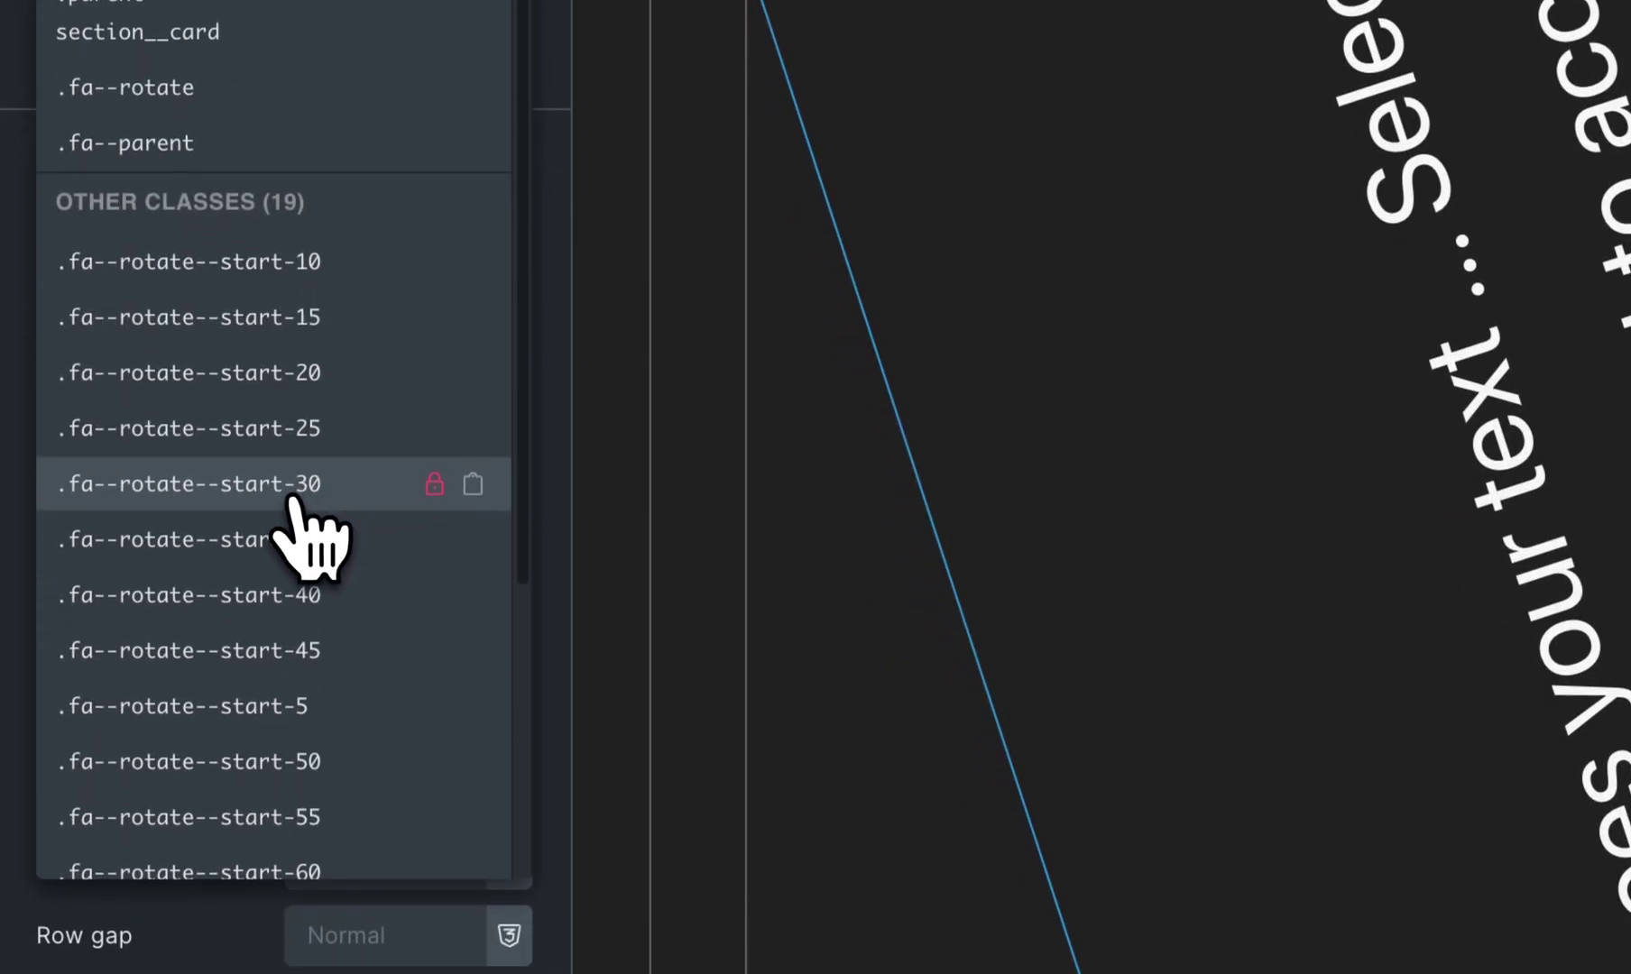
click(290, 494)
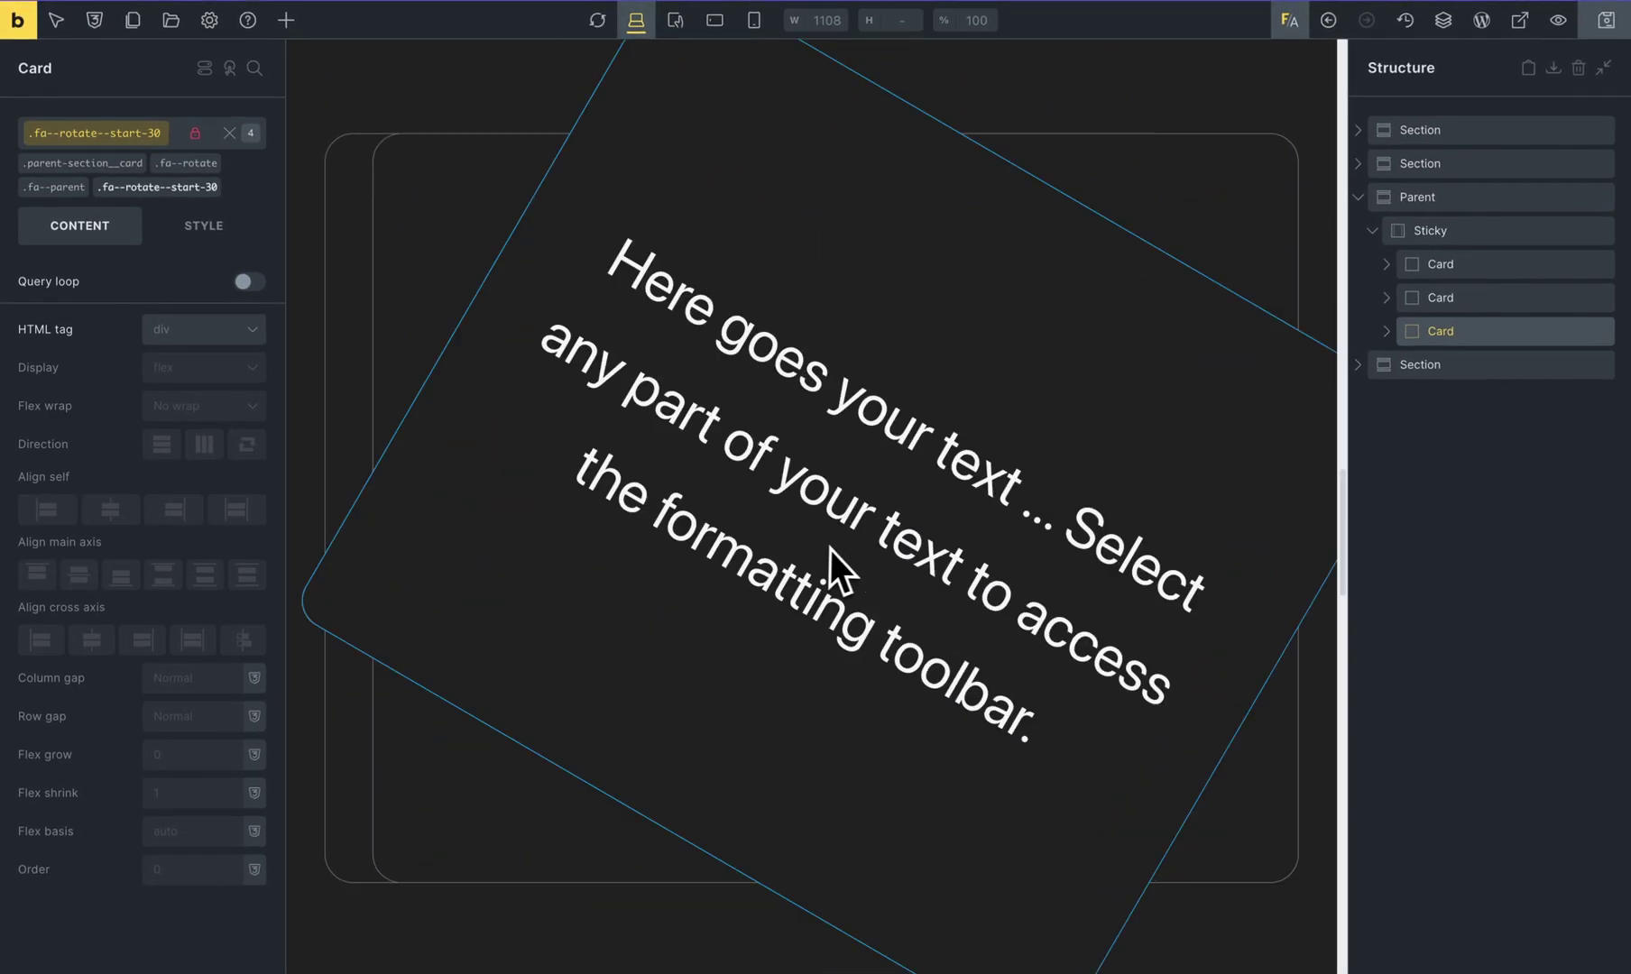
Scroll through the sticky section to examine when the third Card's rotation starts and ends
scroll(839, 548, up, 5)
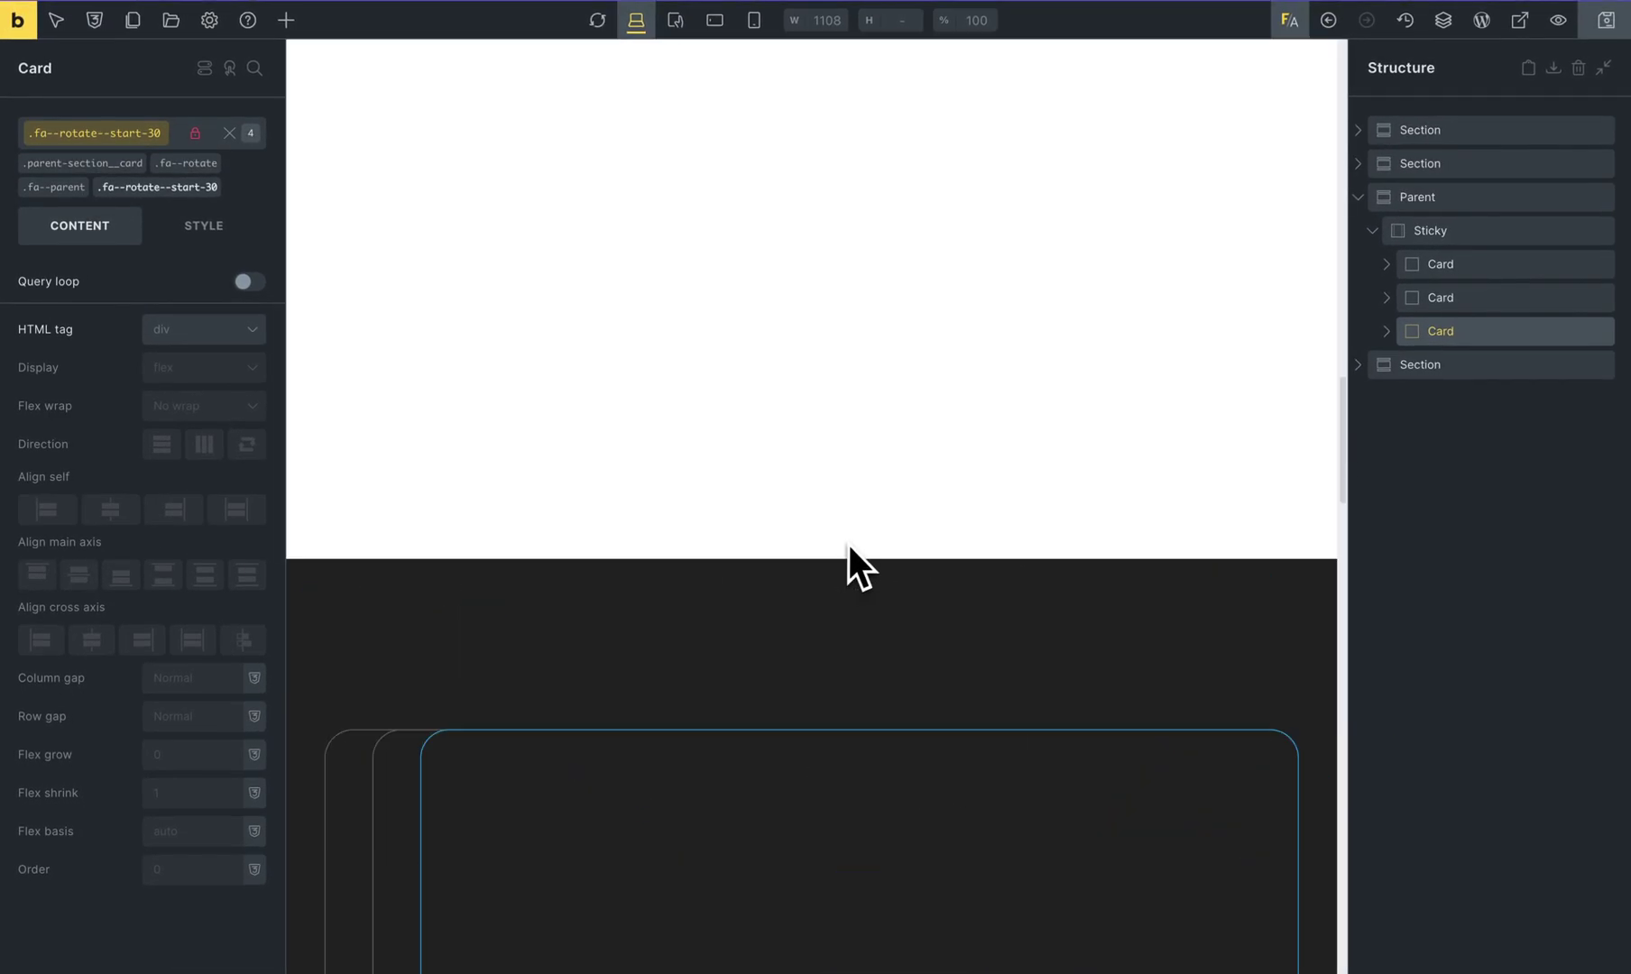
scroll(851, 543, down, 5)
scroll(858, 539, down, 5)
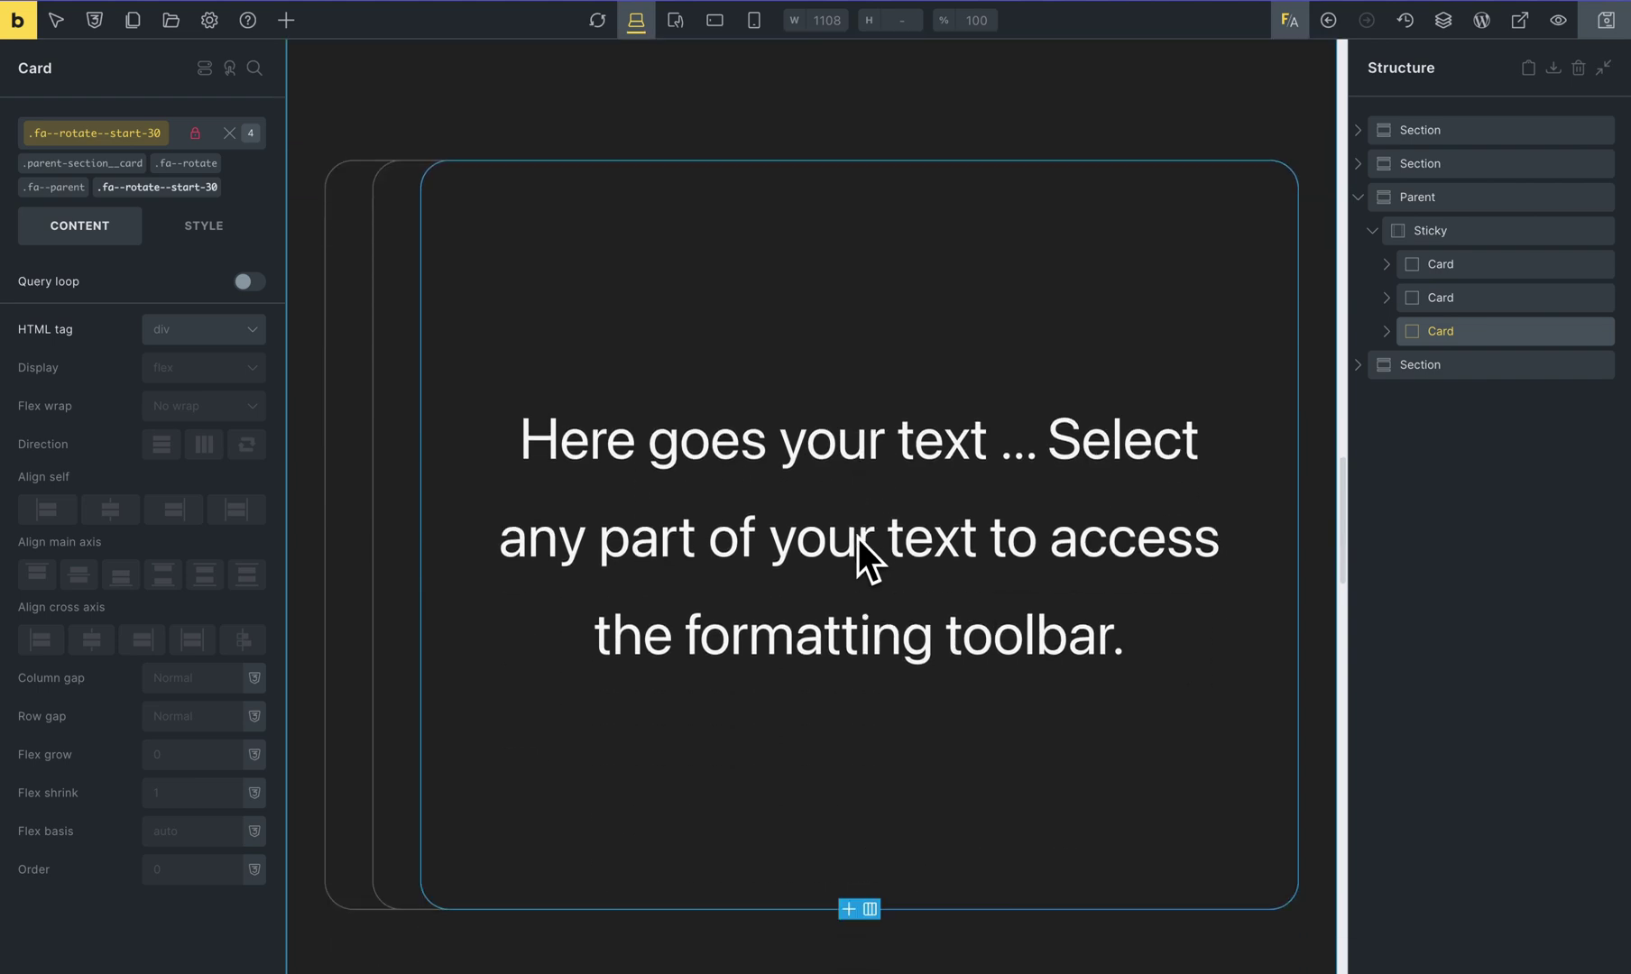
scroll(858, 537, down, 5)
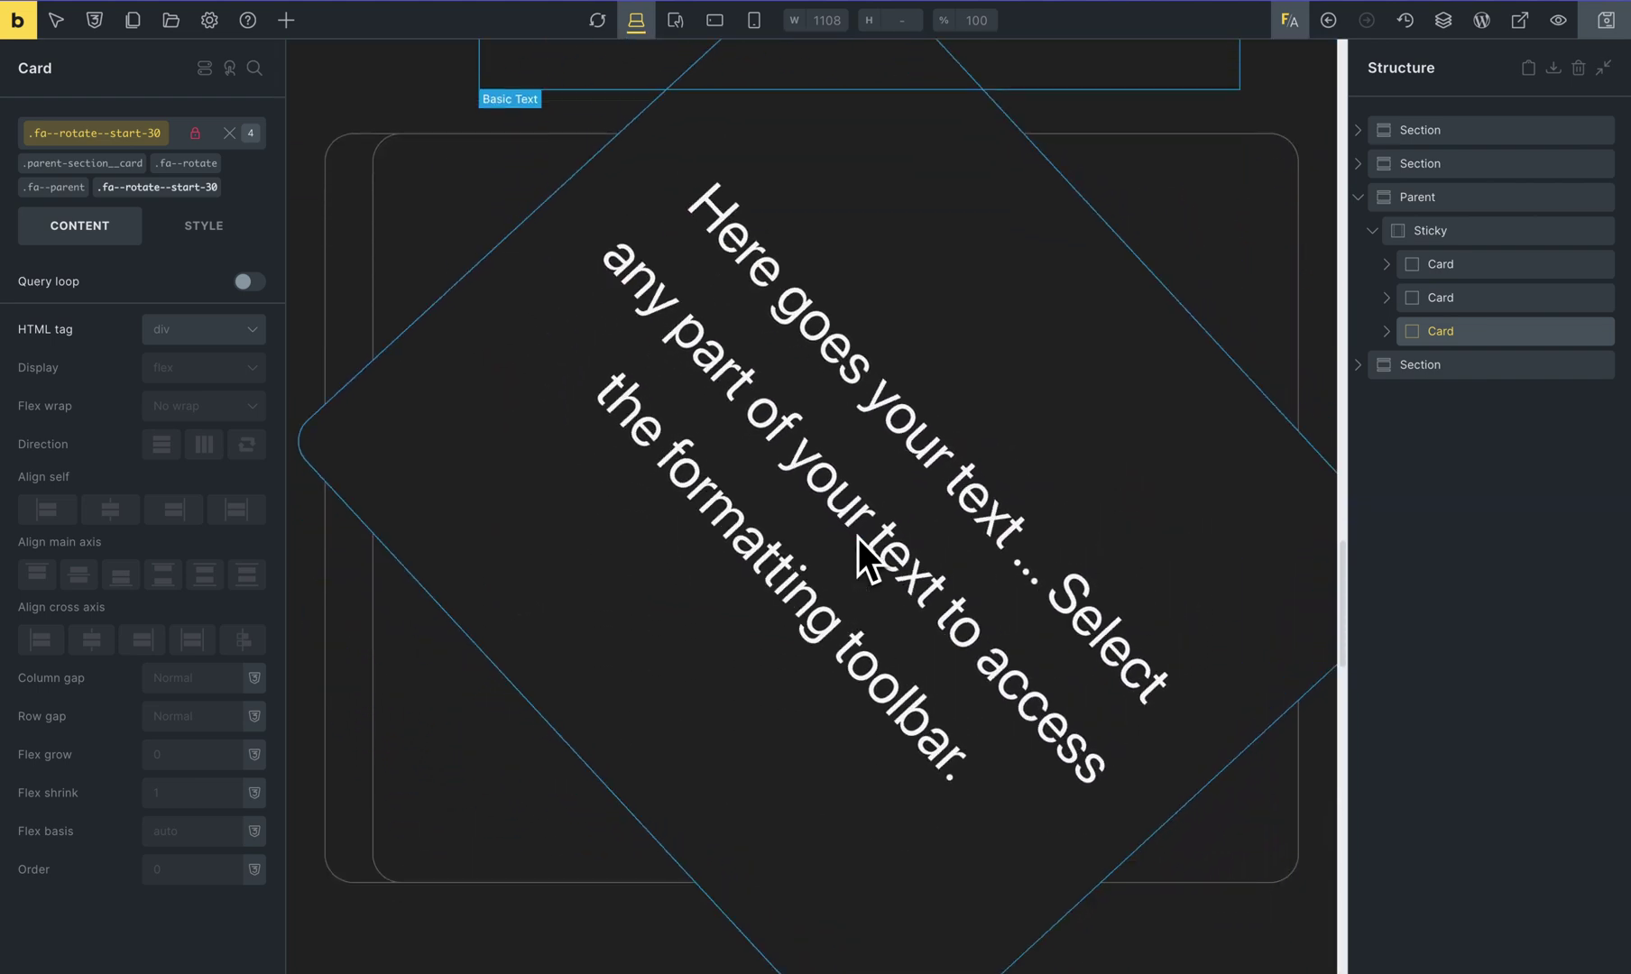
scroll(857, 538, down, 3)
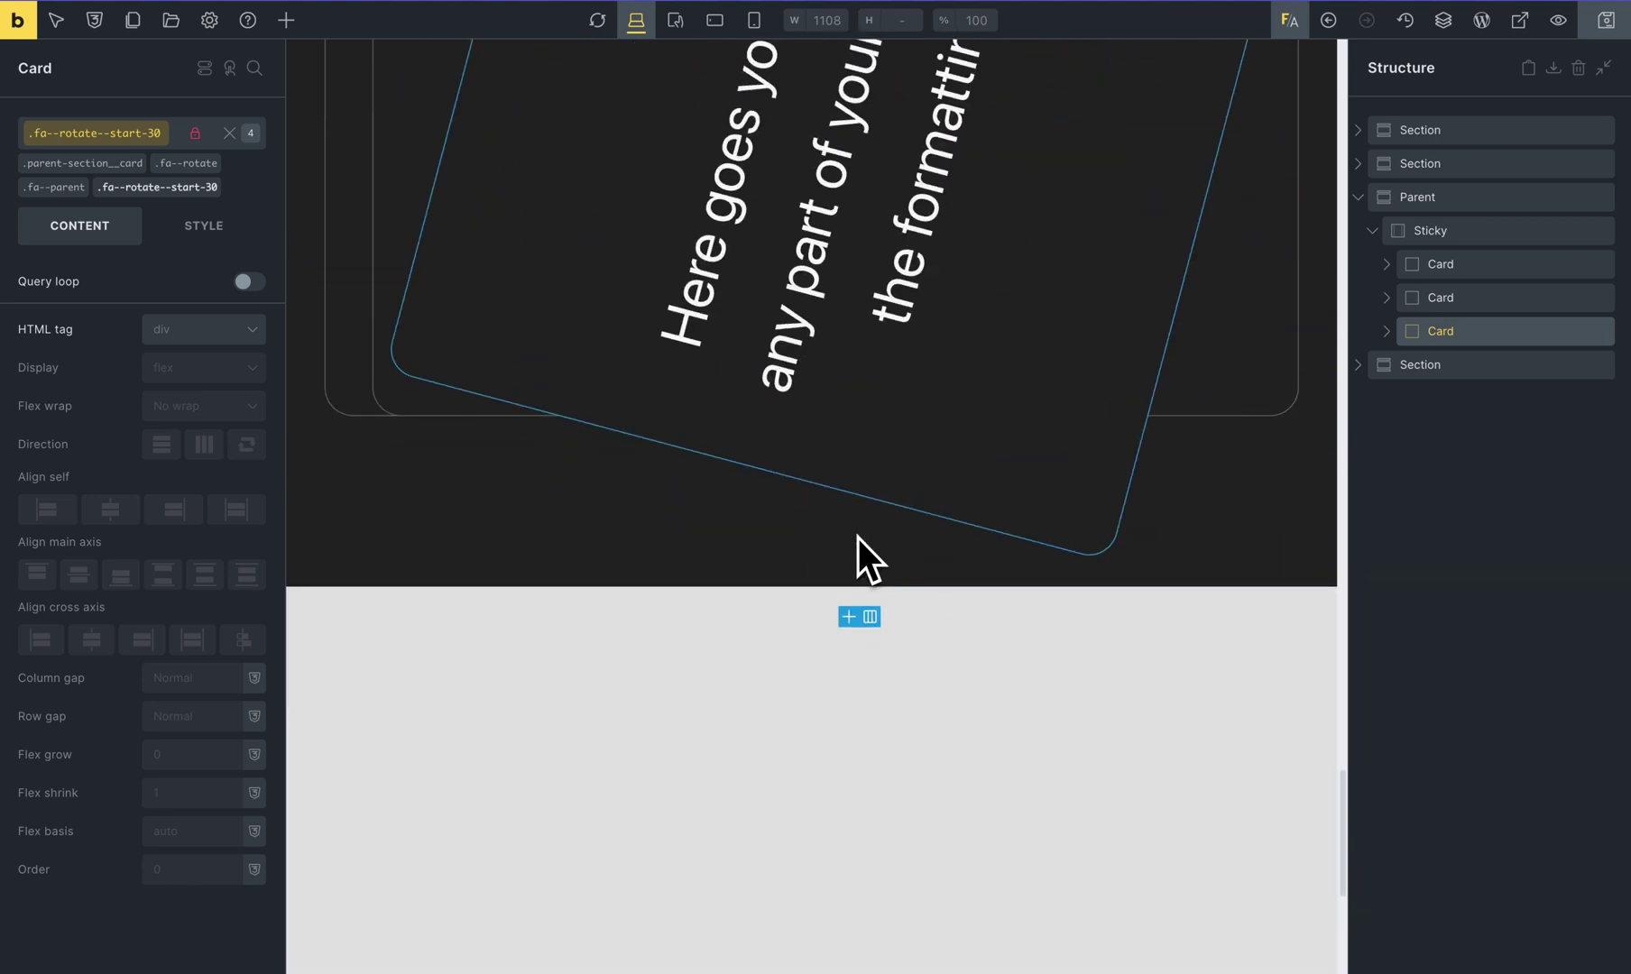
scroll(857, 538, up, 10)
scroll(857, 537, down, 2)
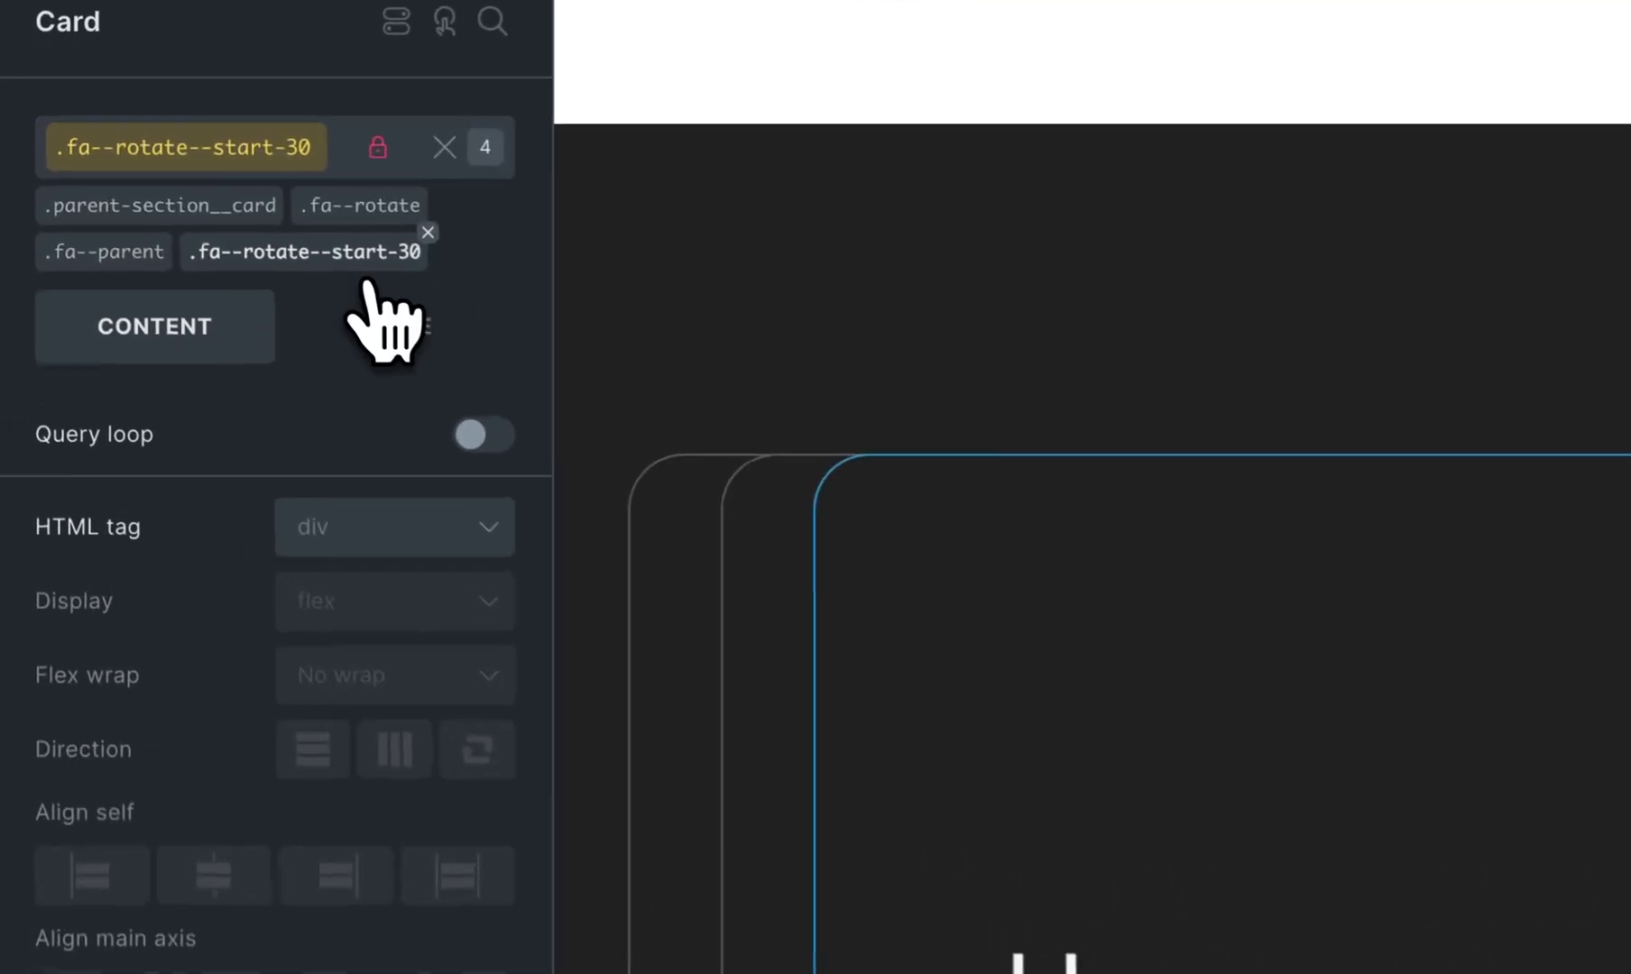
Add the fa--rotate--end-50 class to the third Card and check it by scrolling
click(347, 257)
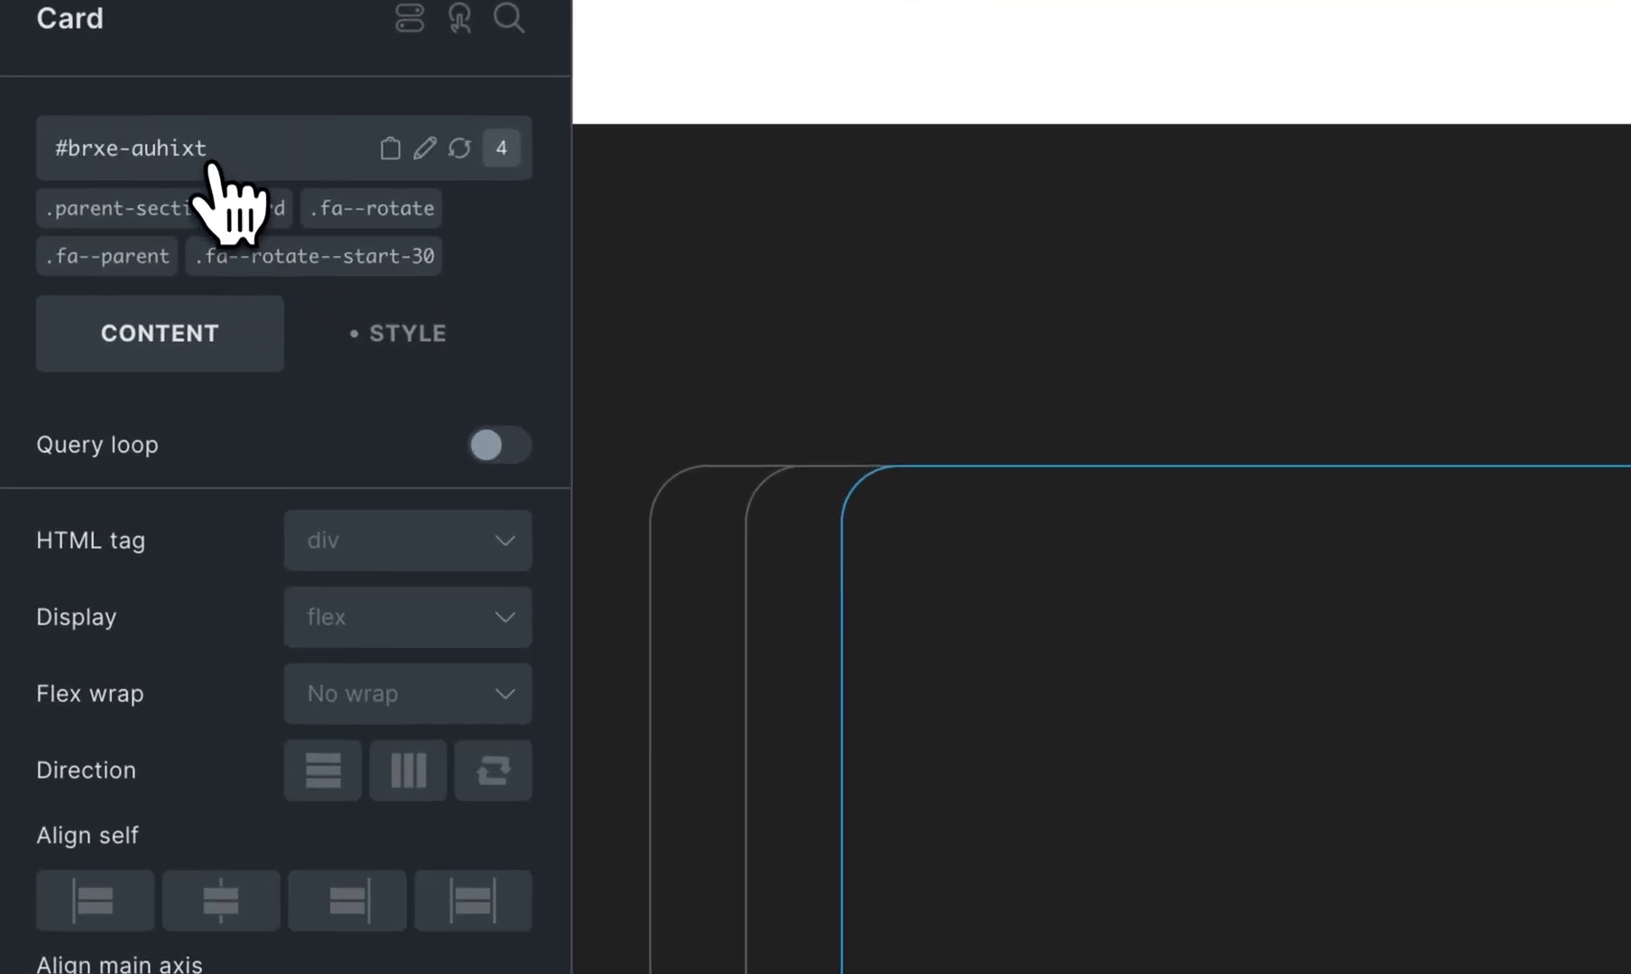
click(205, 157)
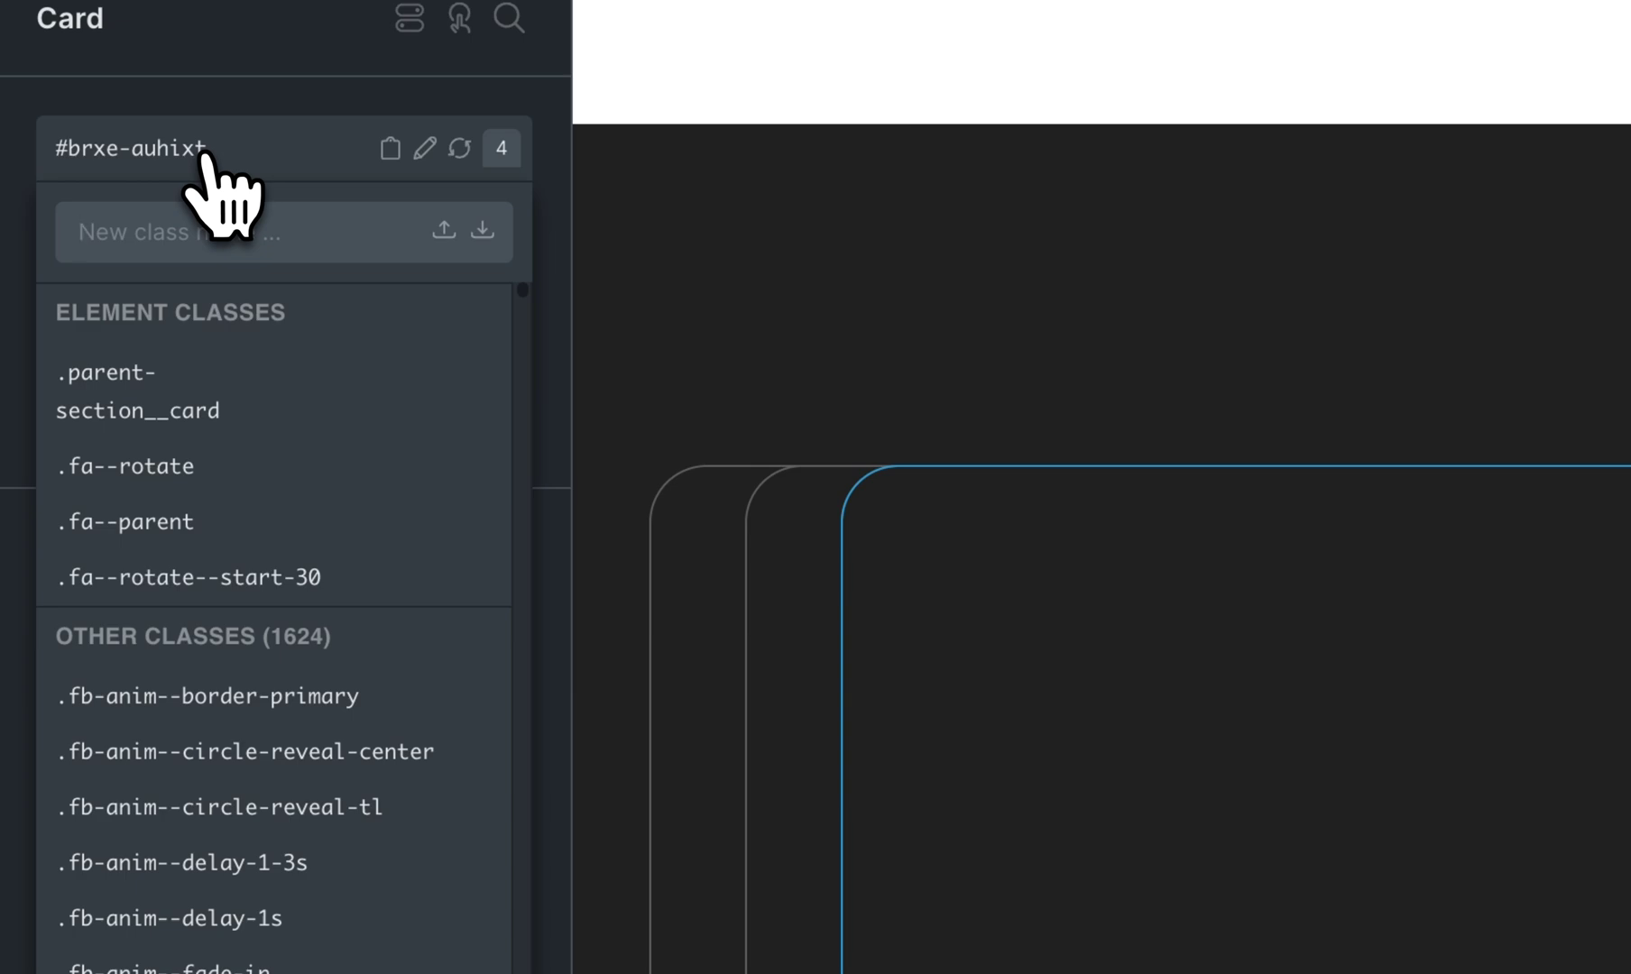
text(fa--)
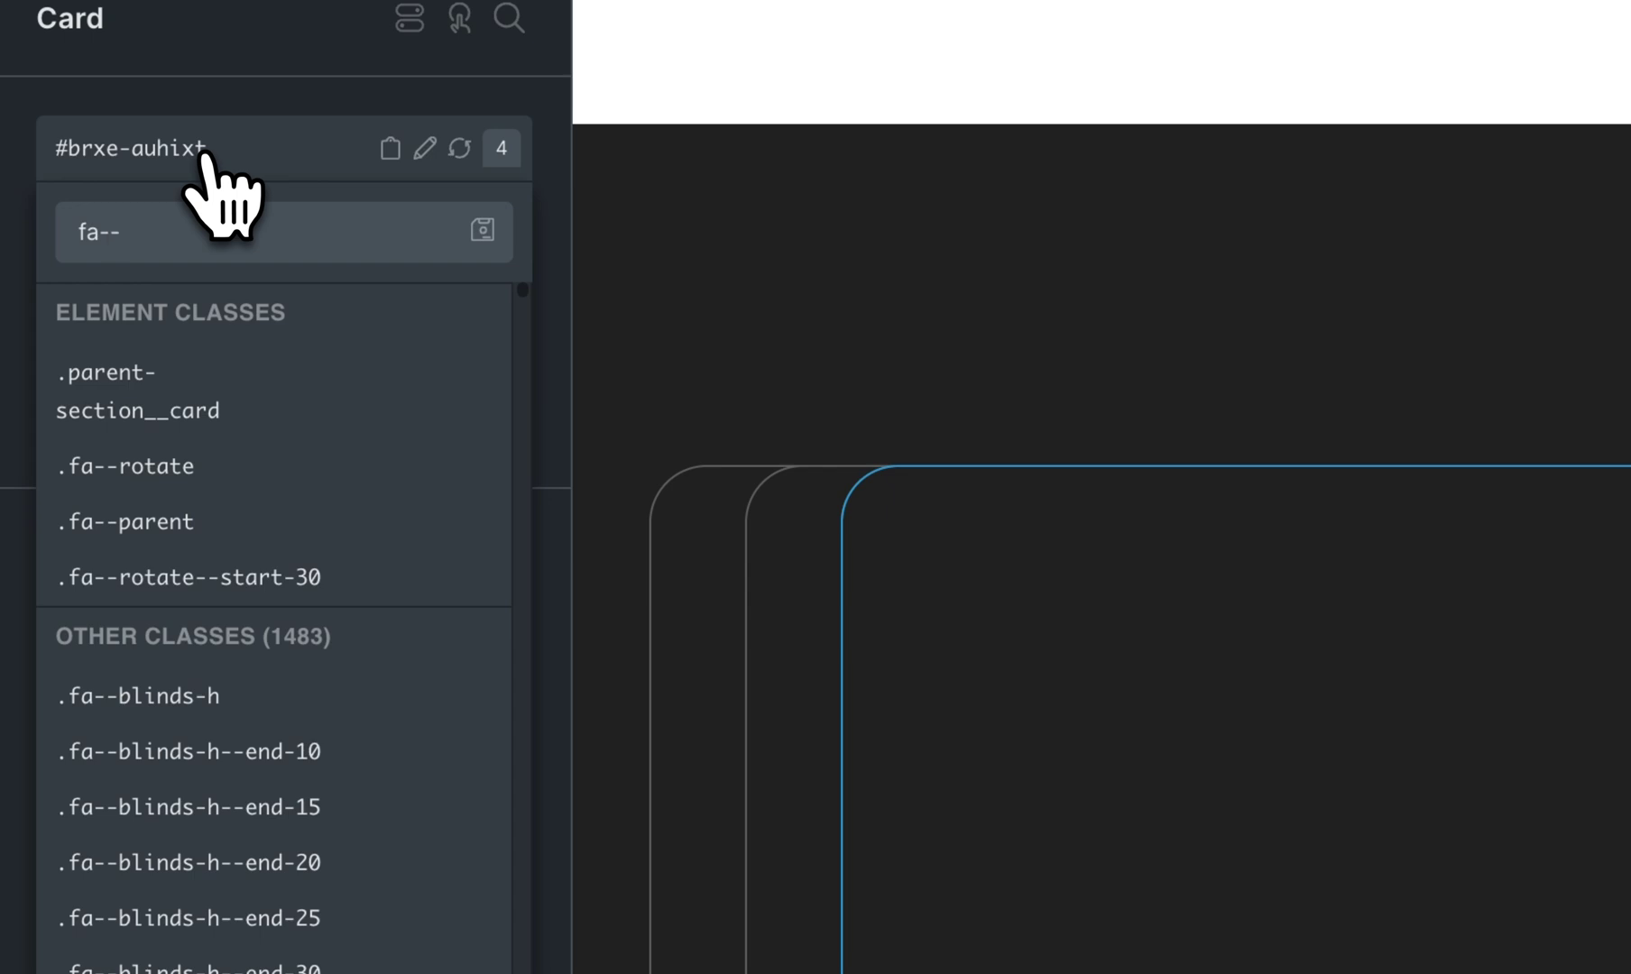
text(rotate)
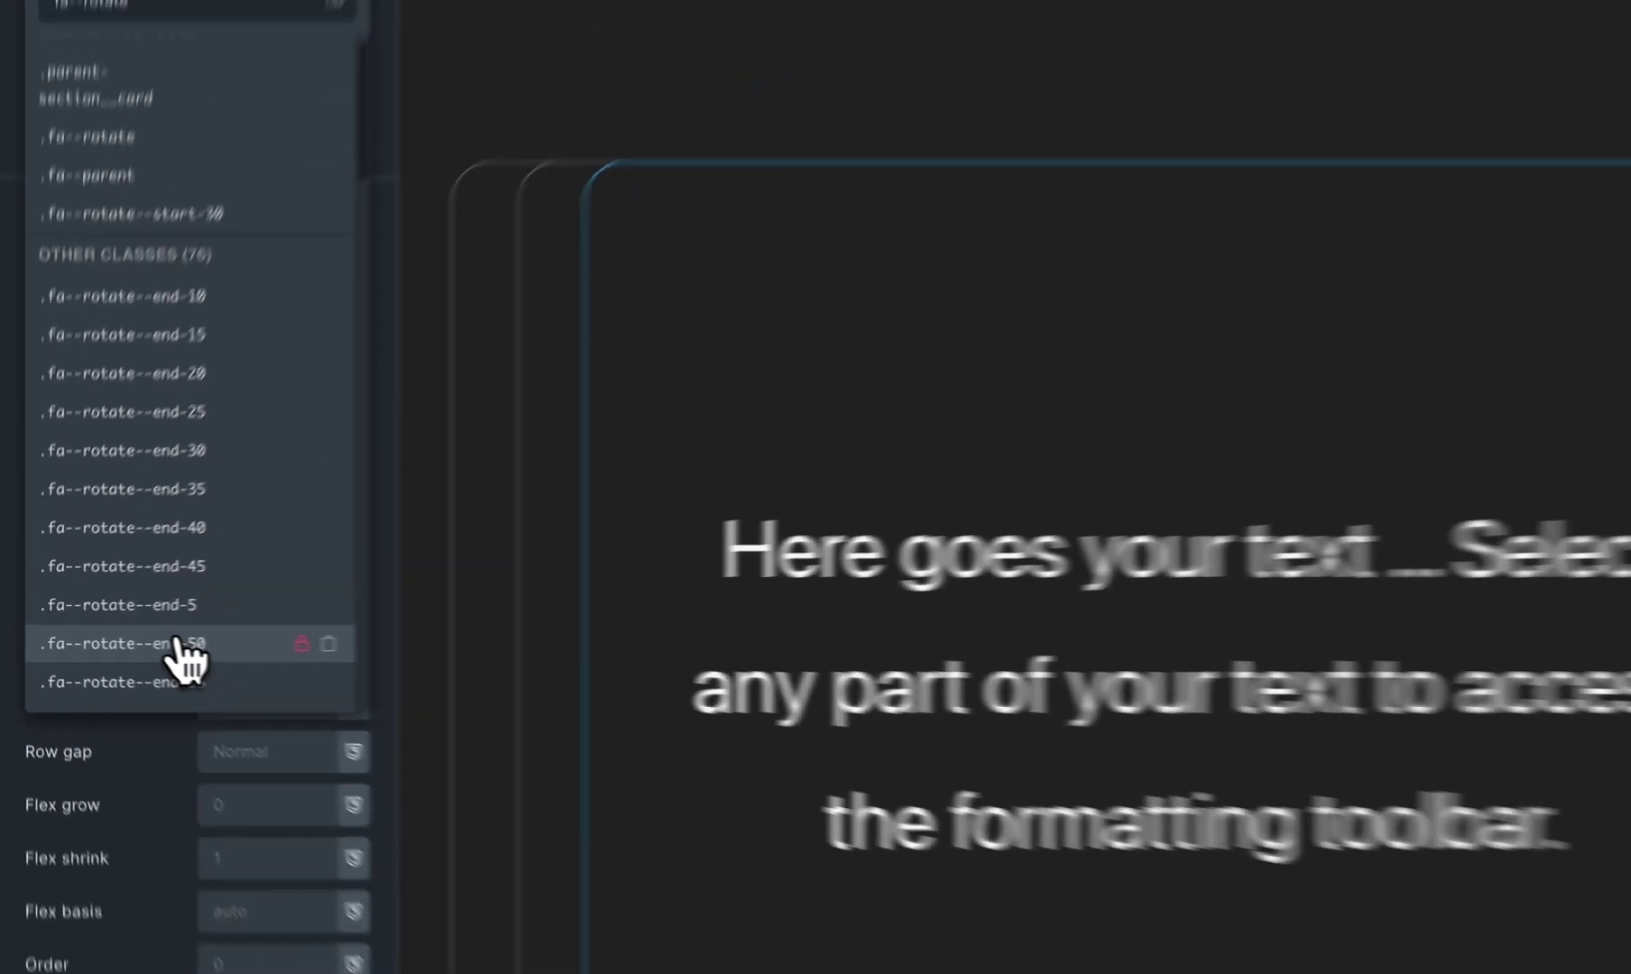
click(265, 645)
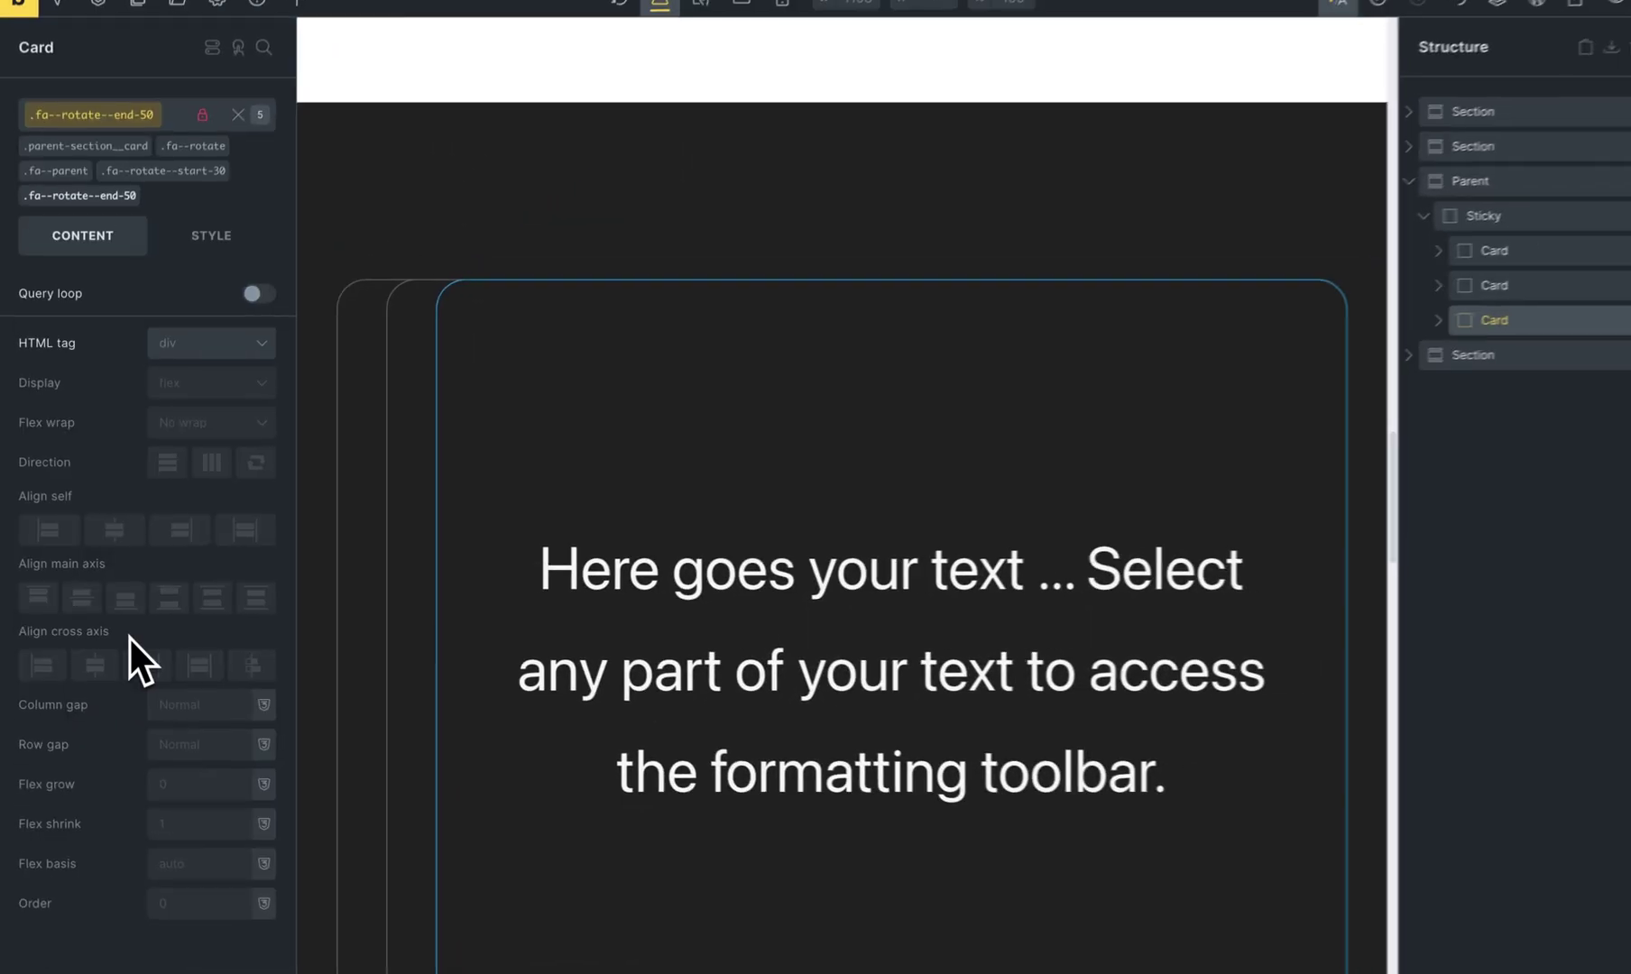
scroll(781, 644, down, 10)
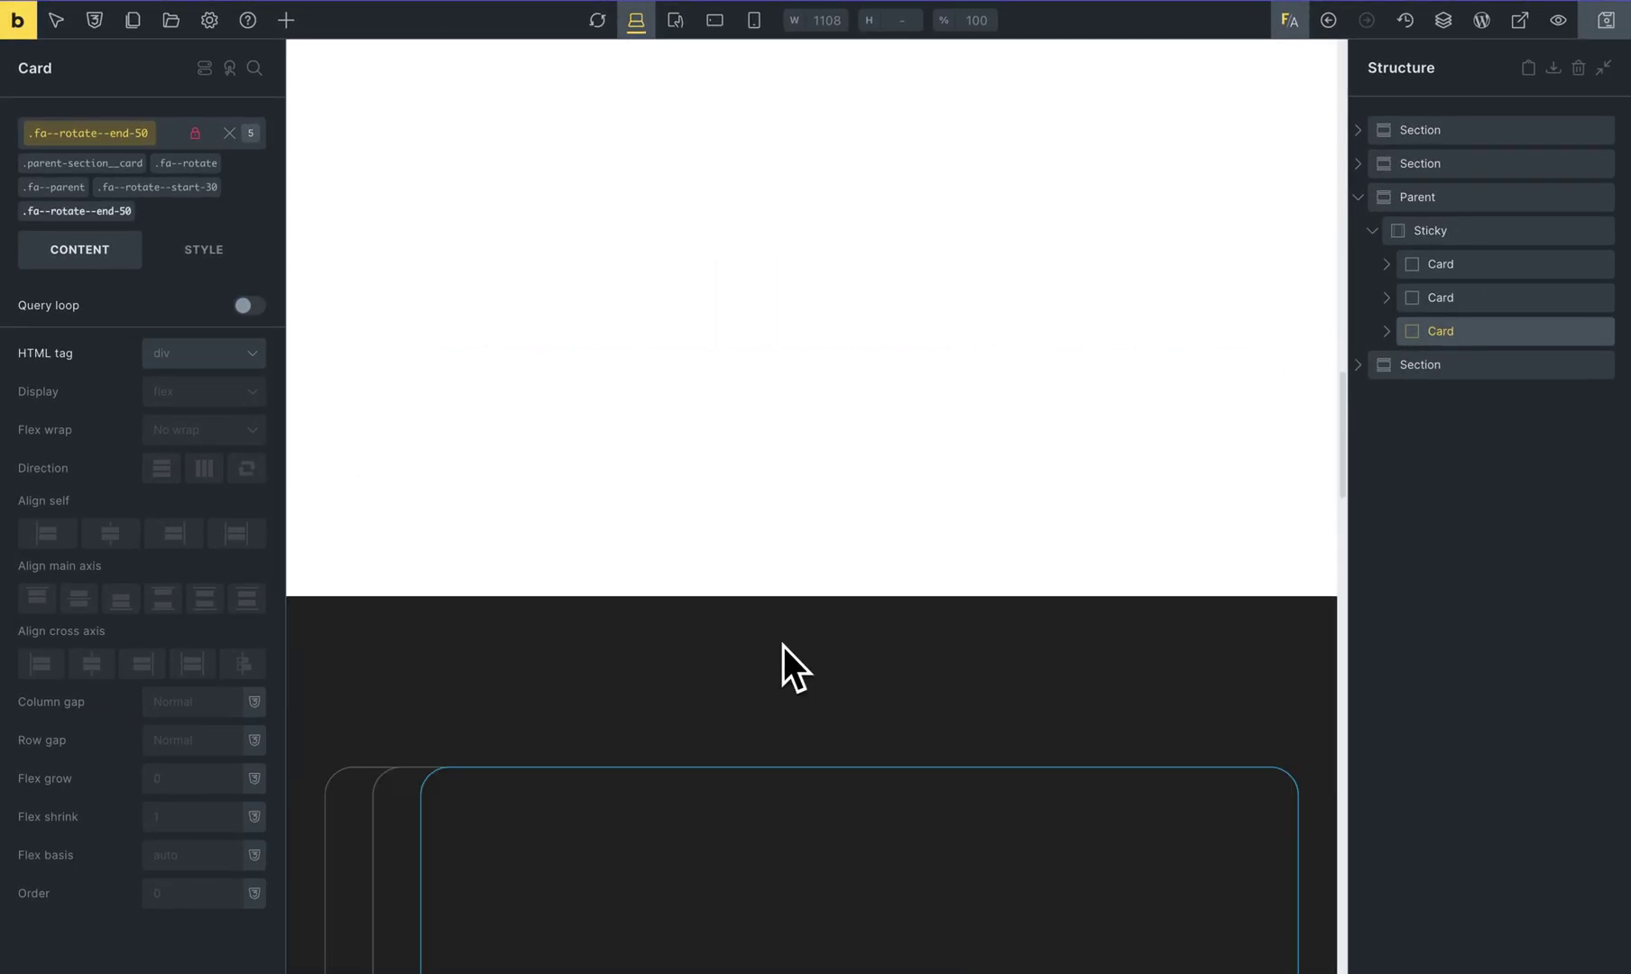
Scroll back and forth through the sticky section to examine the third Card's rotation between its start and end points
scroll(784, 648, down, 5)
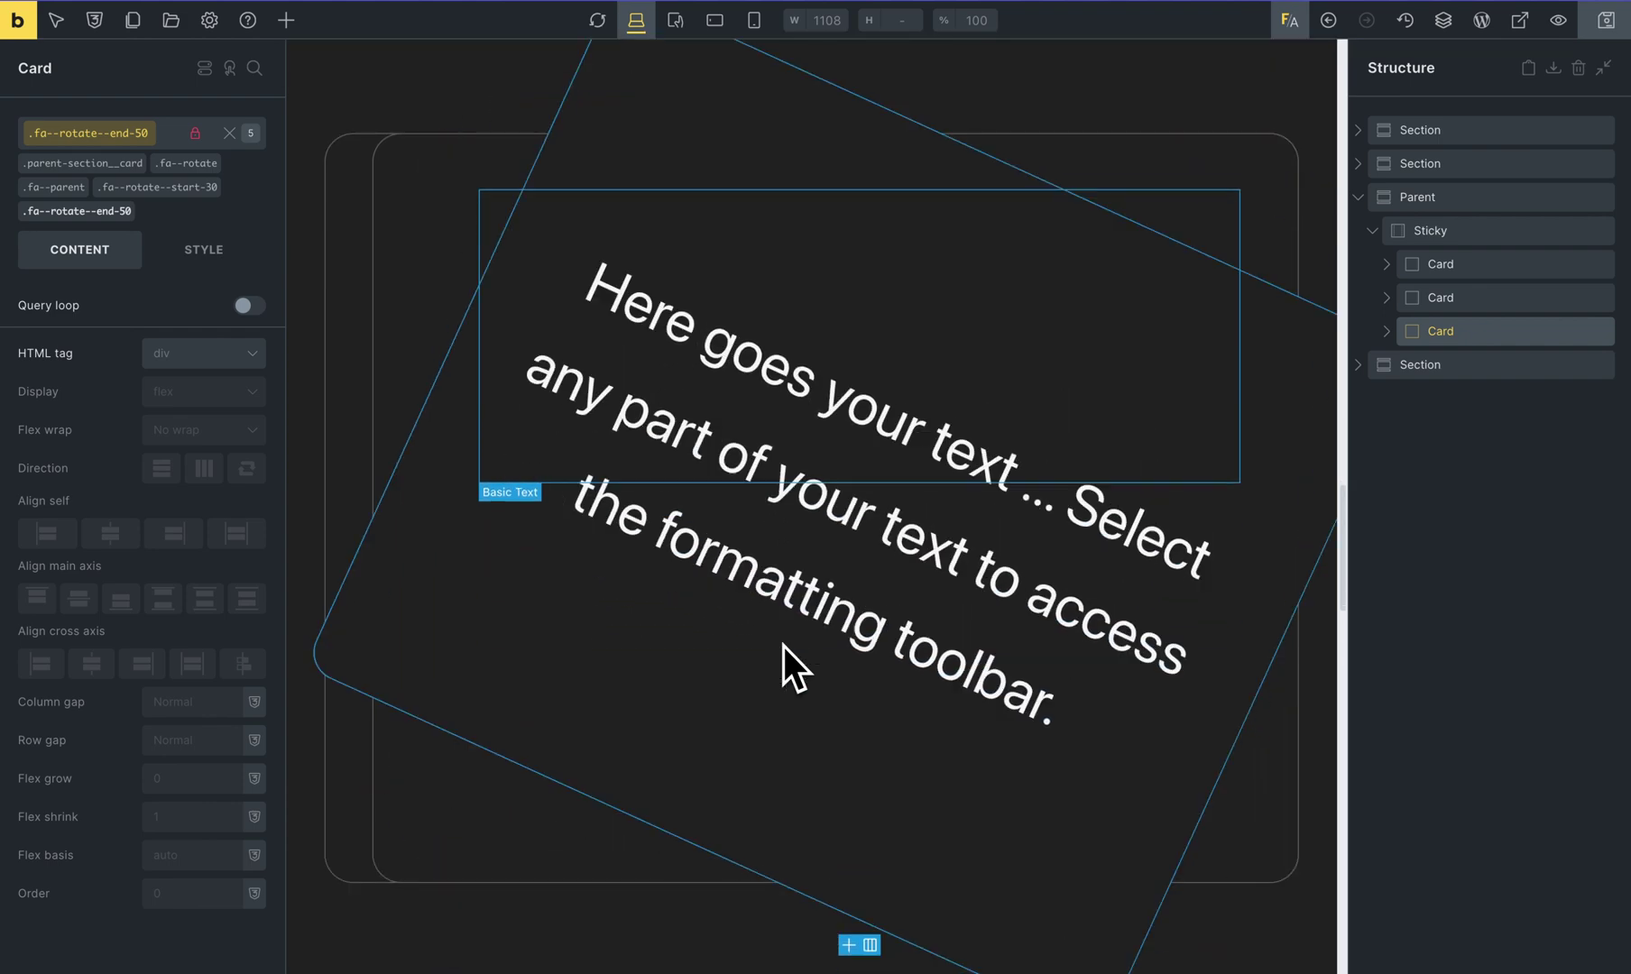
scroll(784, 648, down, 3)
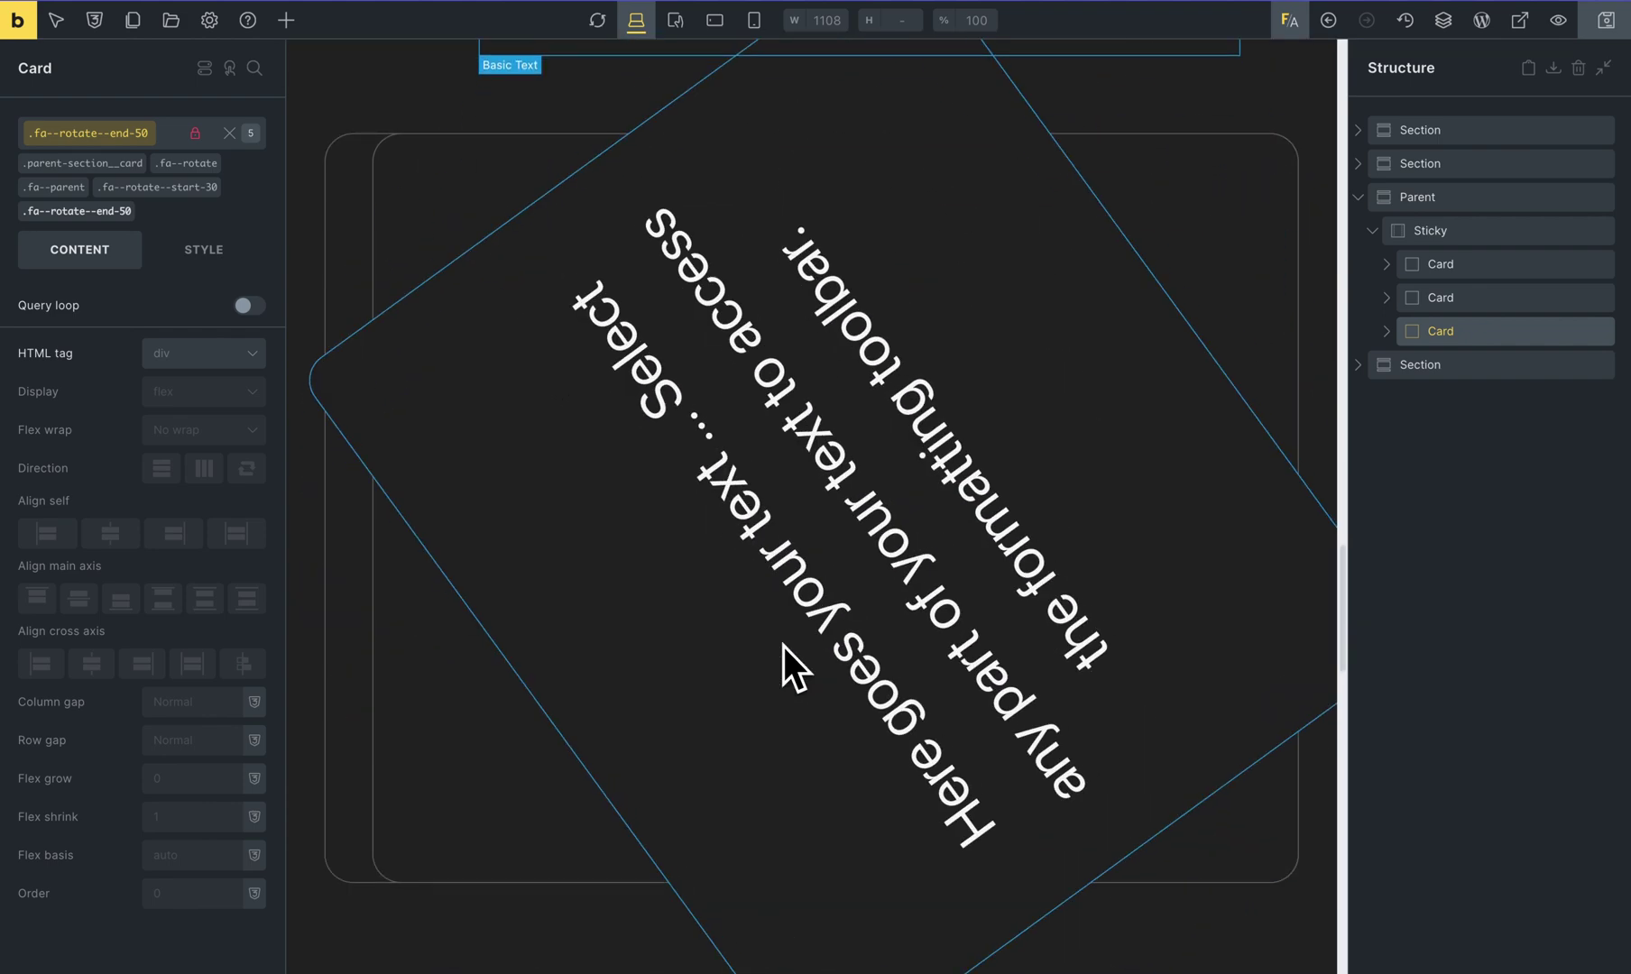
scroll(784, 647, down, 4)
scroll(783, 648, up, 5)
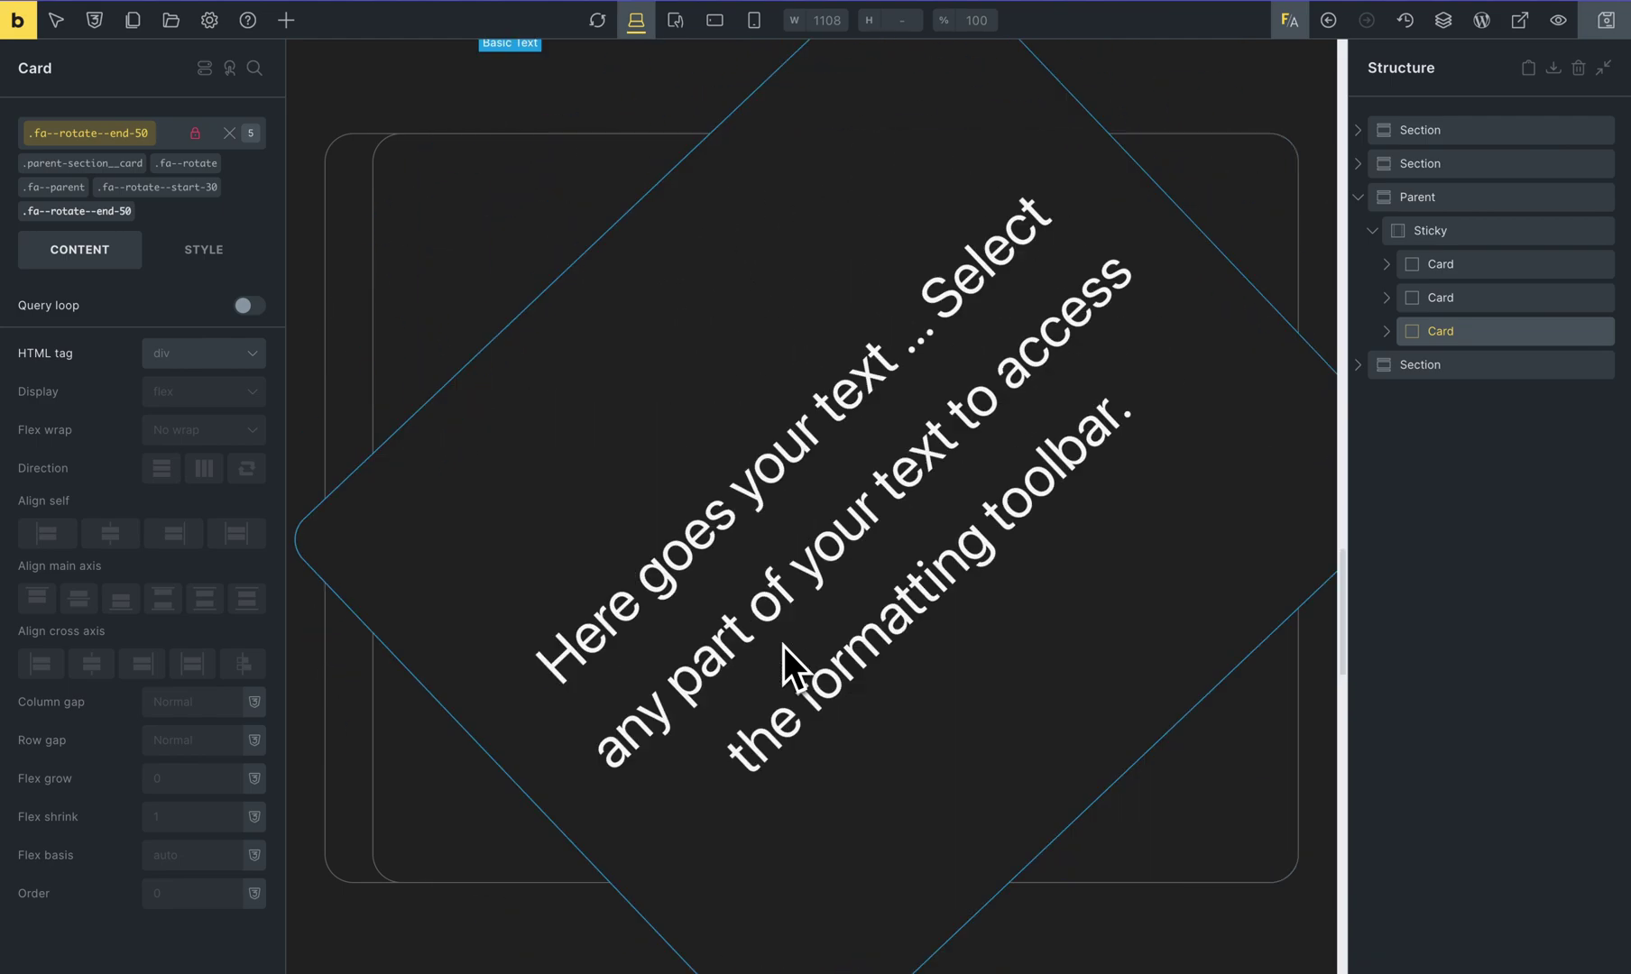
scroll(784, 648, down, 5)
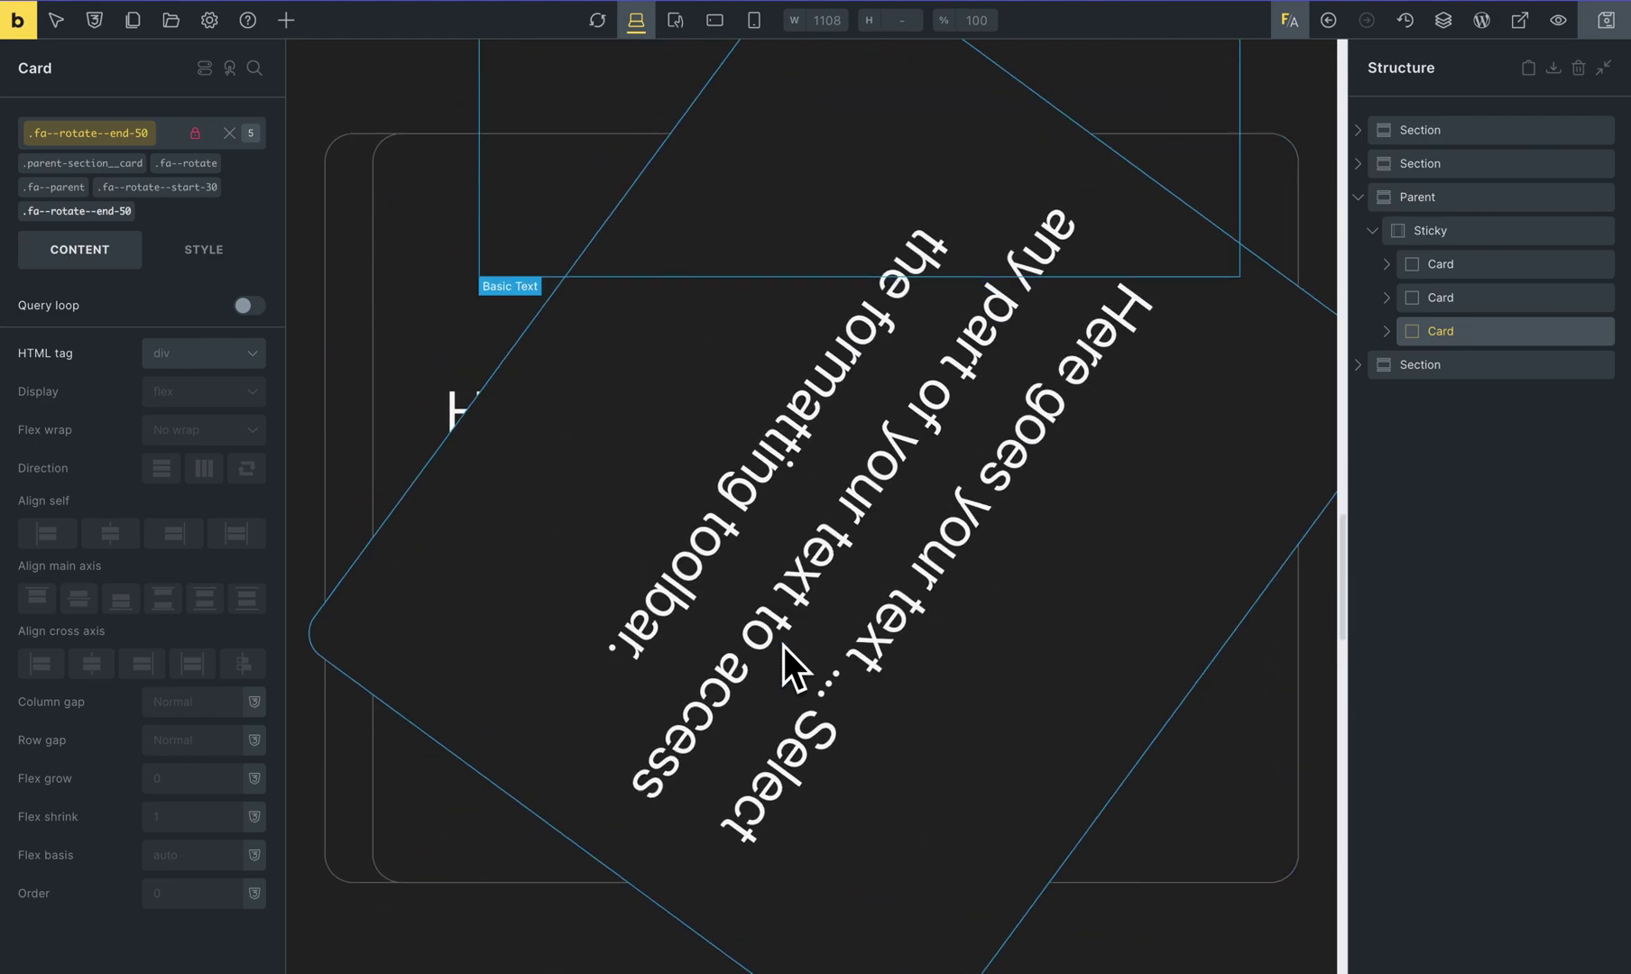
scroll(783, 647, down, 4)
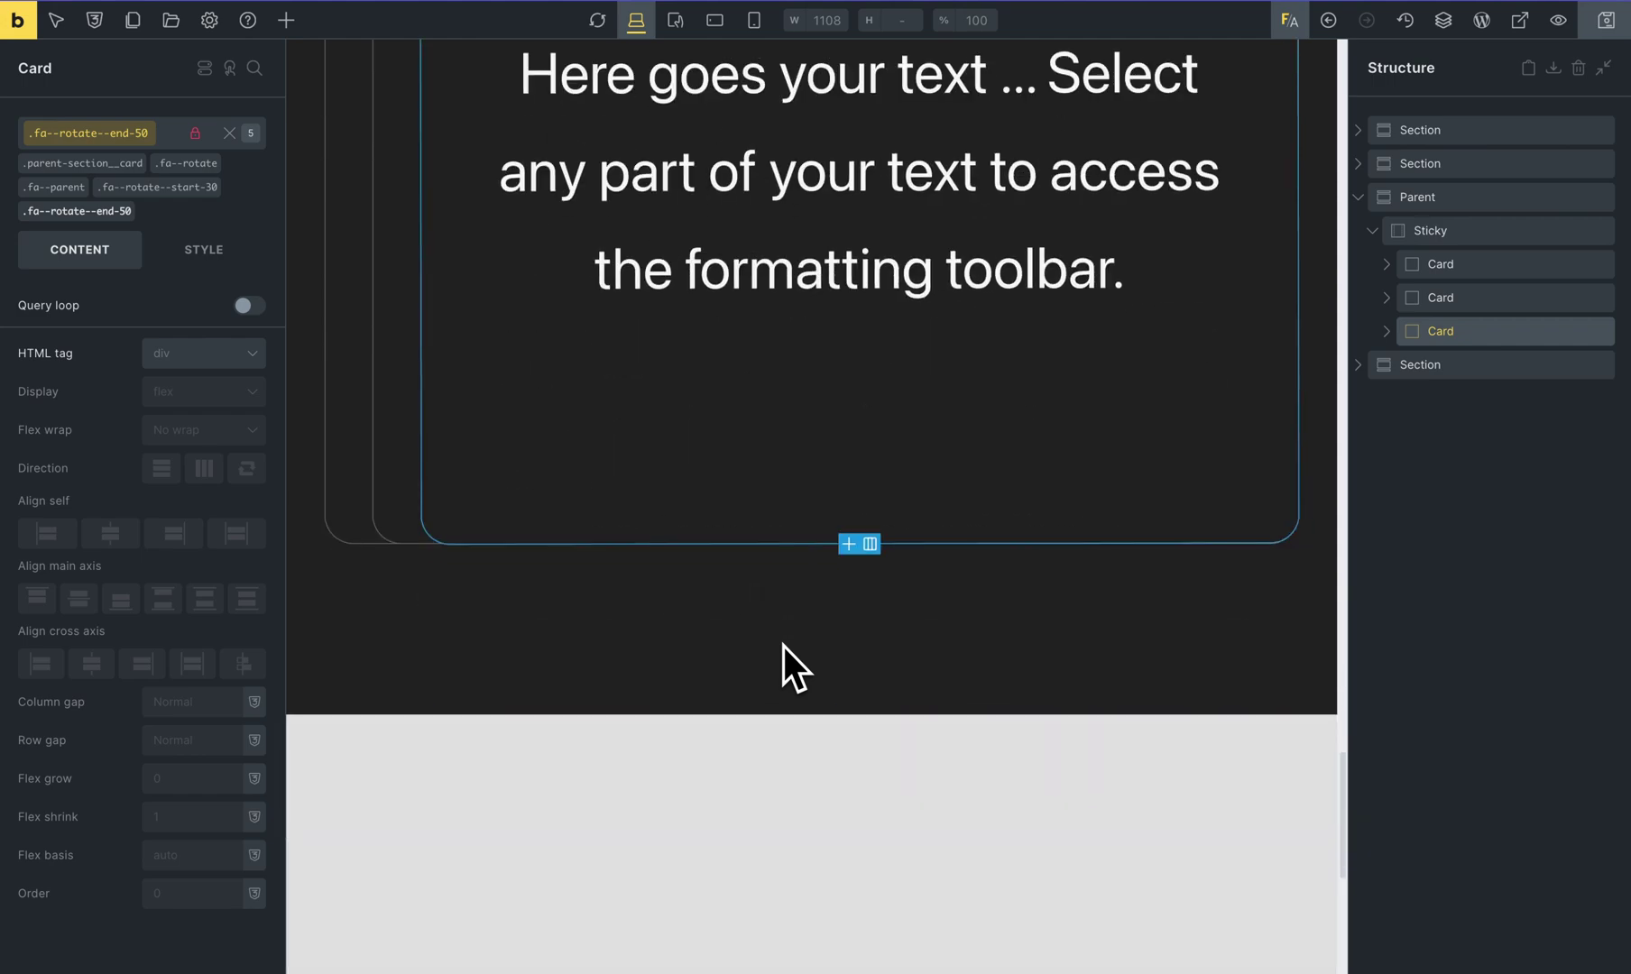
scroll(784, 648, up, 4)
scroll(784, 648, up, 5)
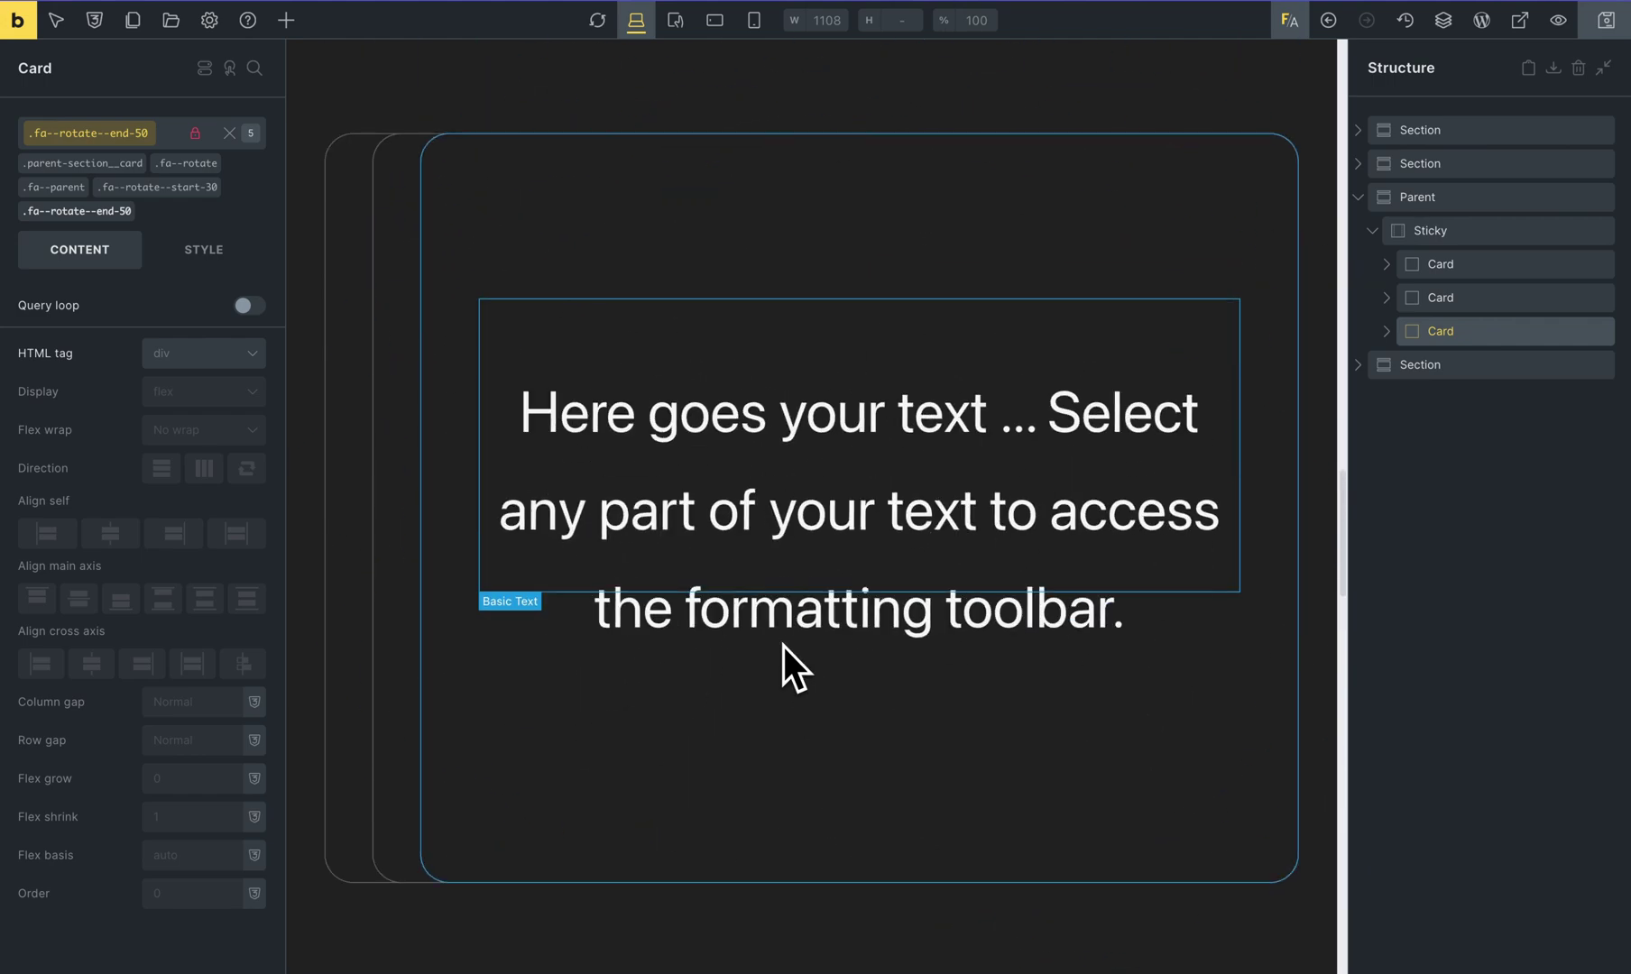
scroll(784, 647, down, 5)
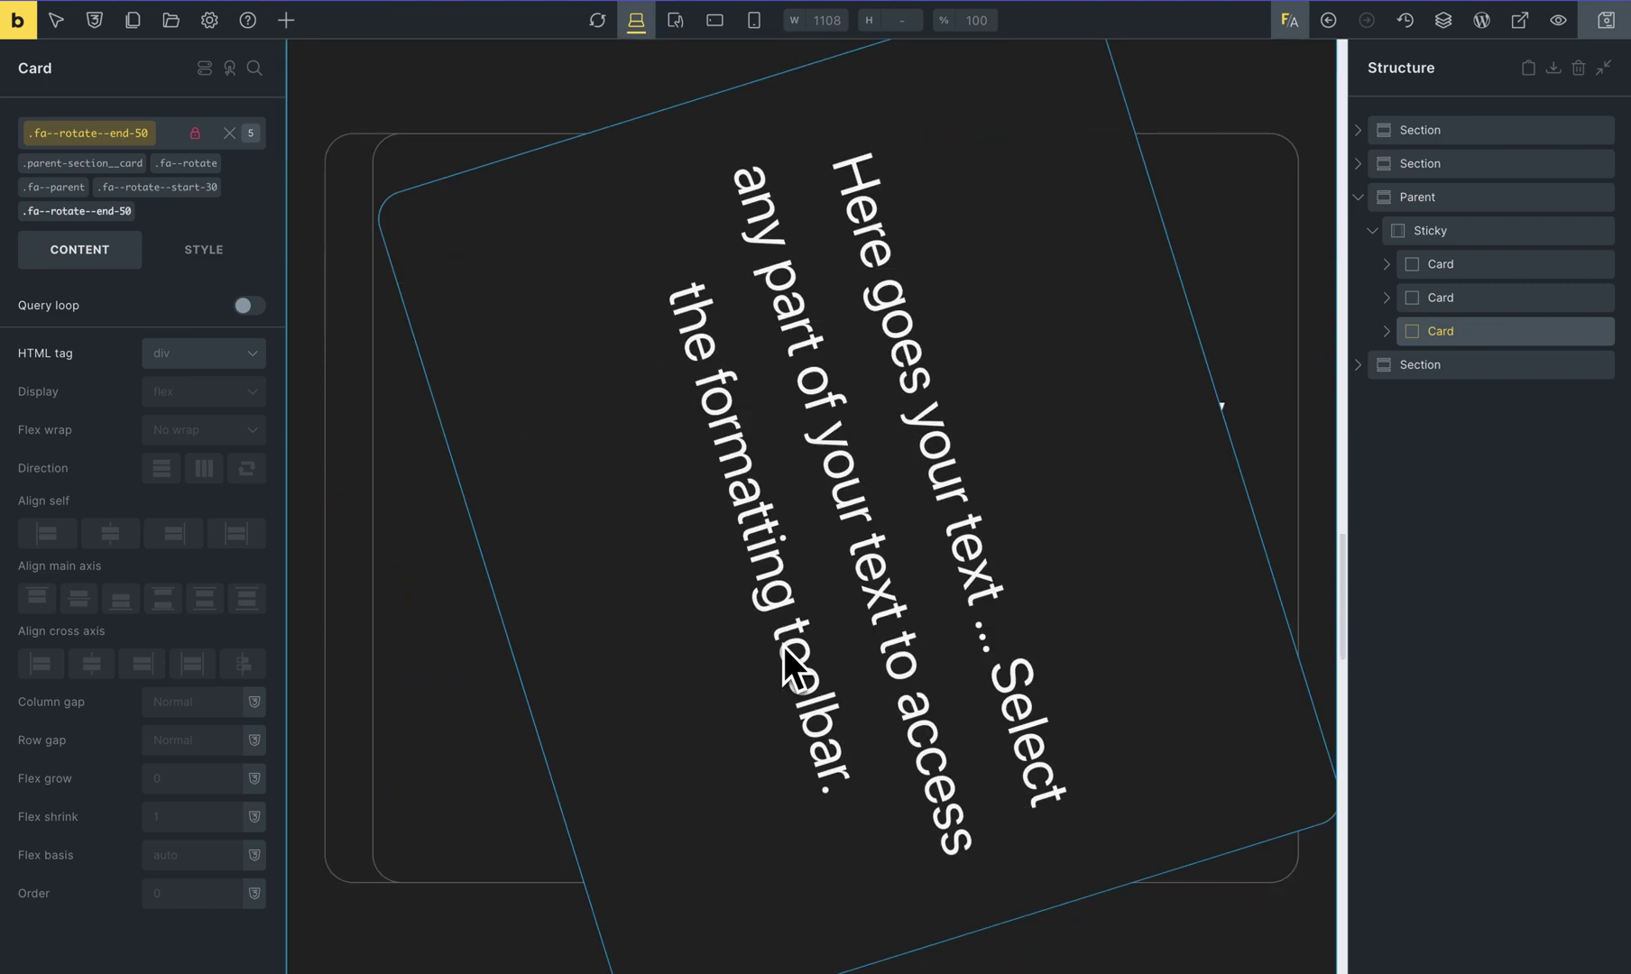
scroll(784, 647, up, 4)
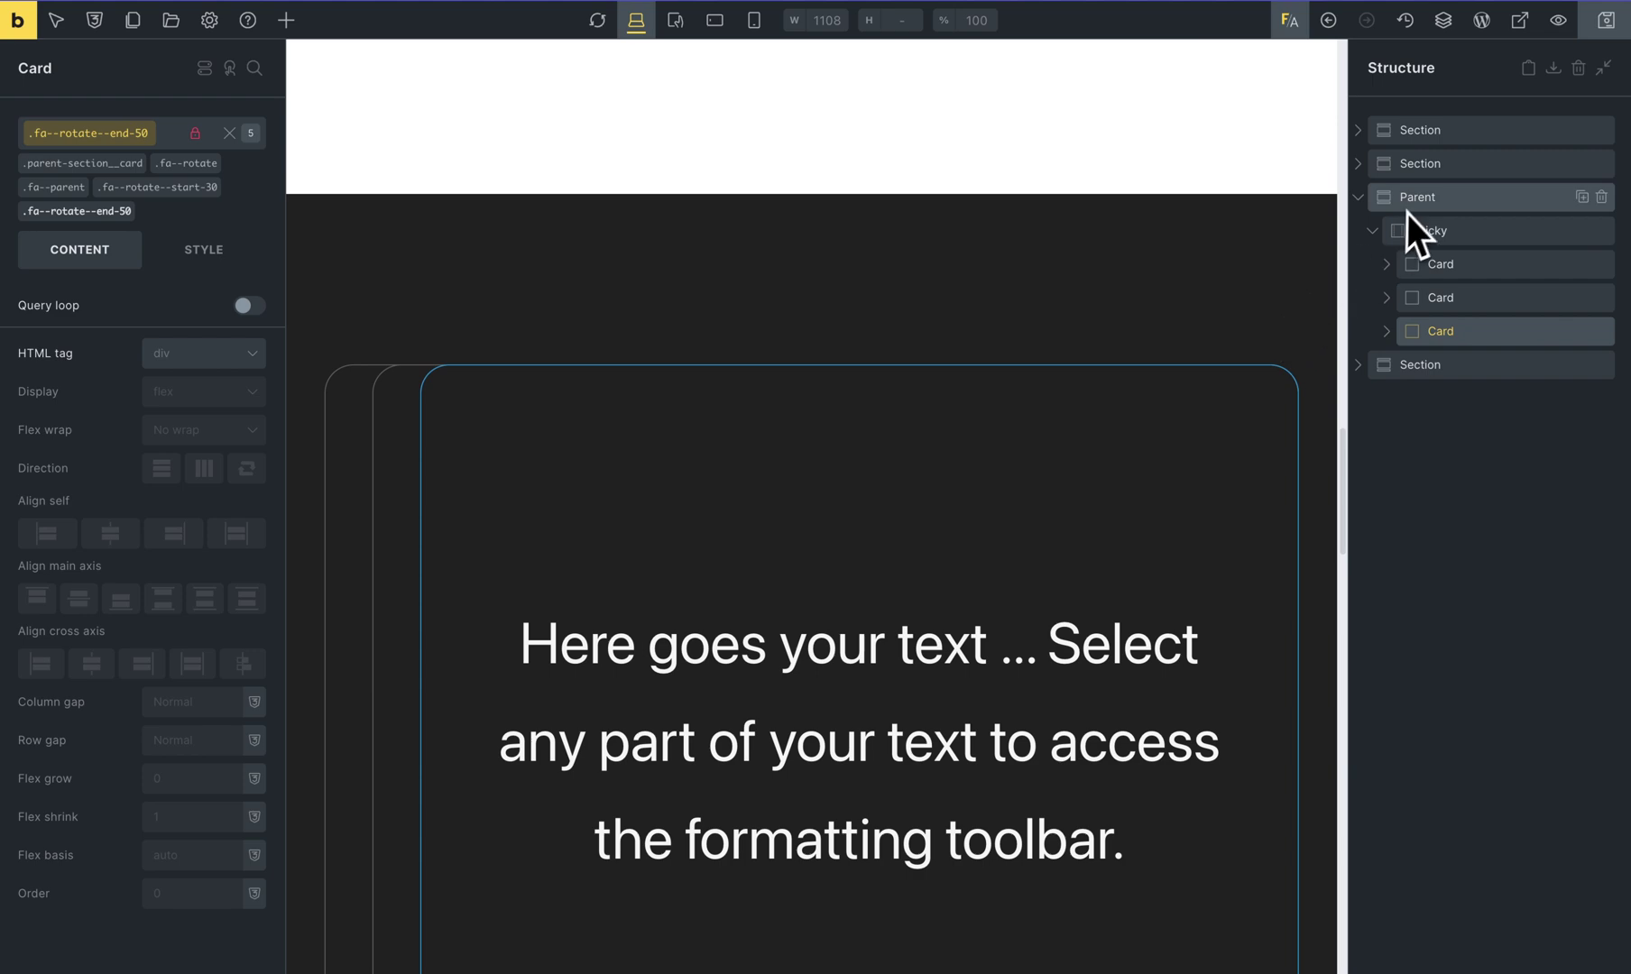
scroll(866, 466, down, 4)
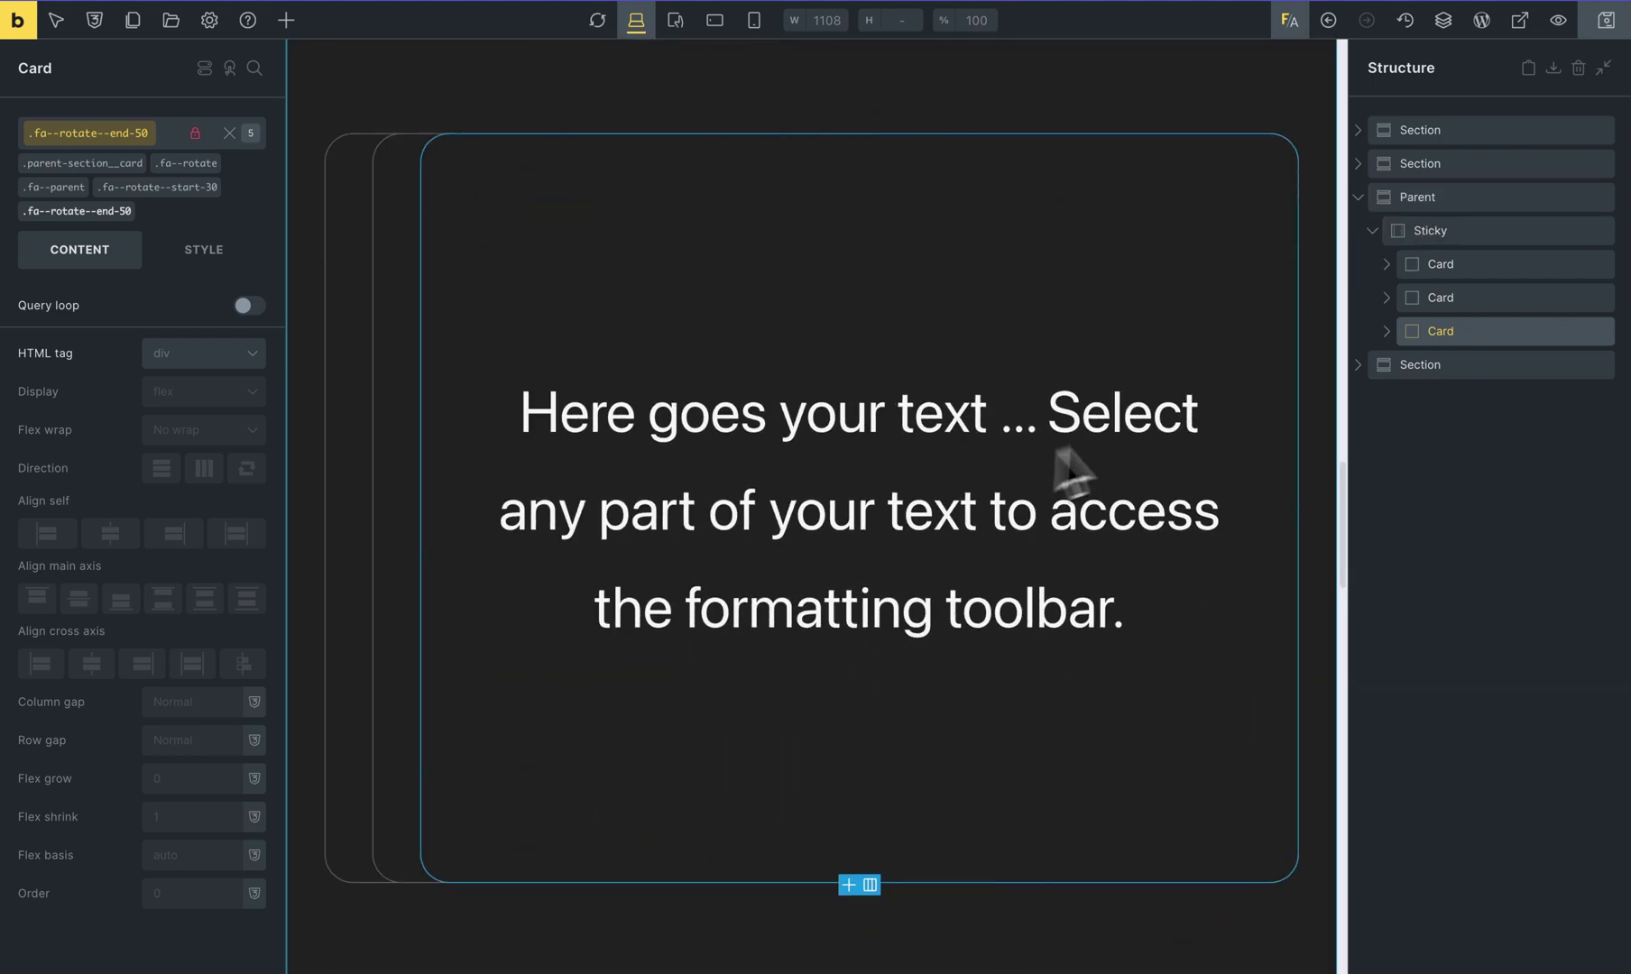
Add the fa--rotate--to-15 class to the third Card alongside its existing classes
click(90, 212)
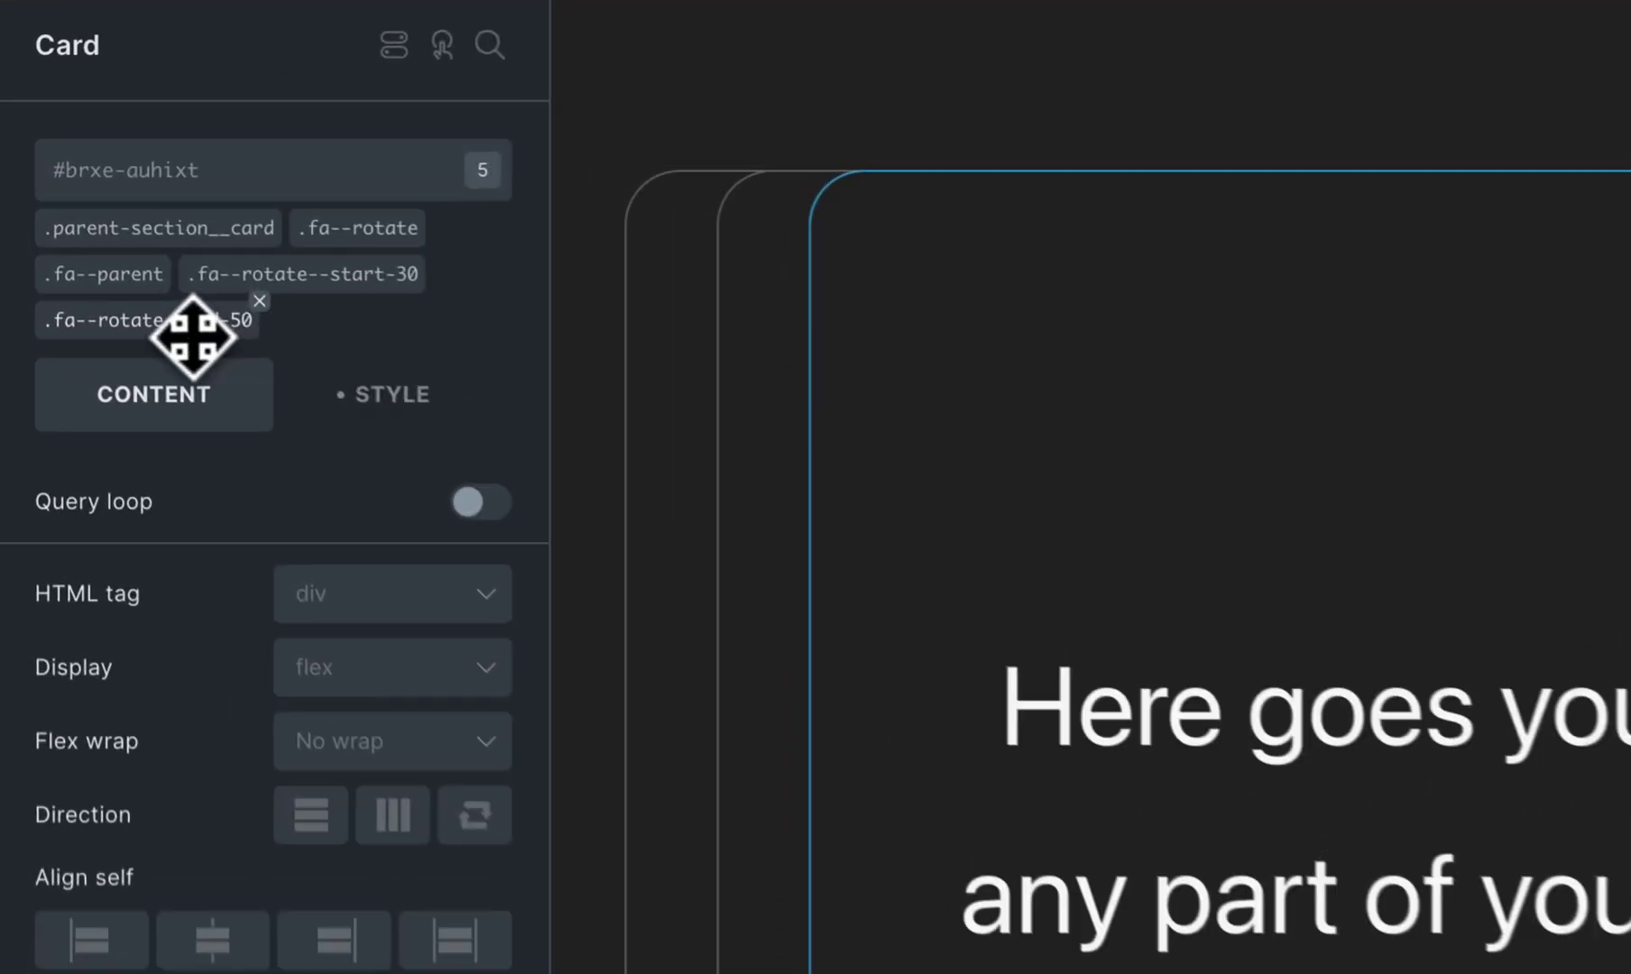
click(76, 133)
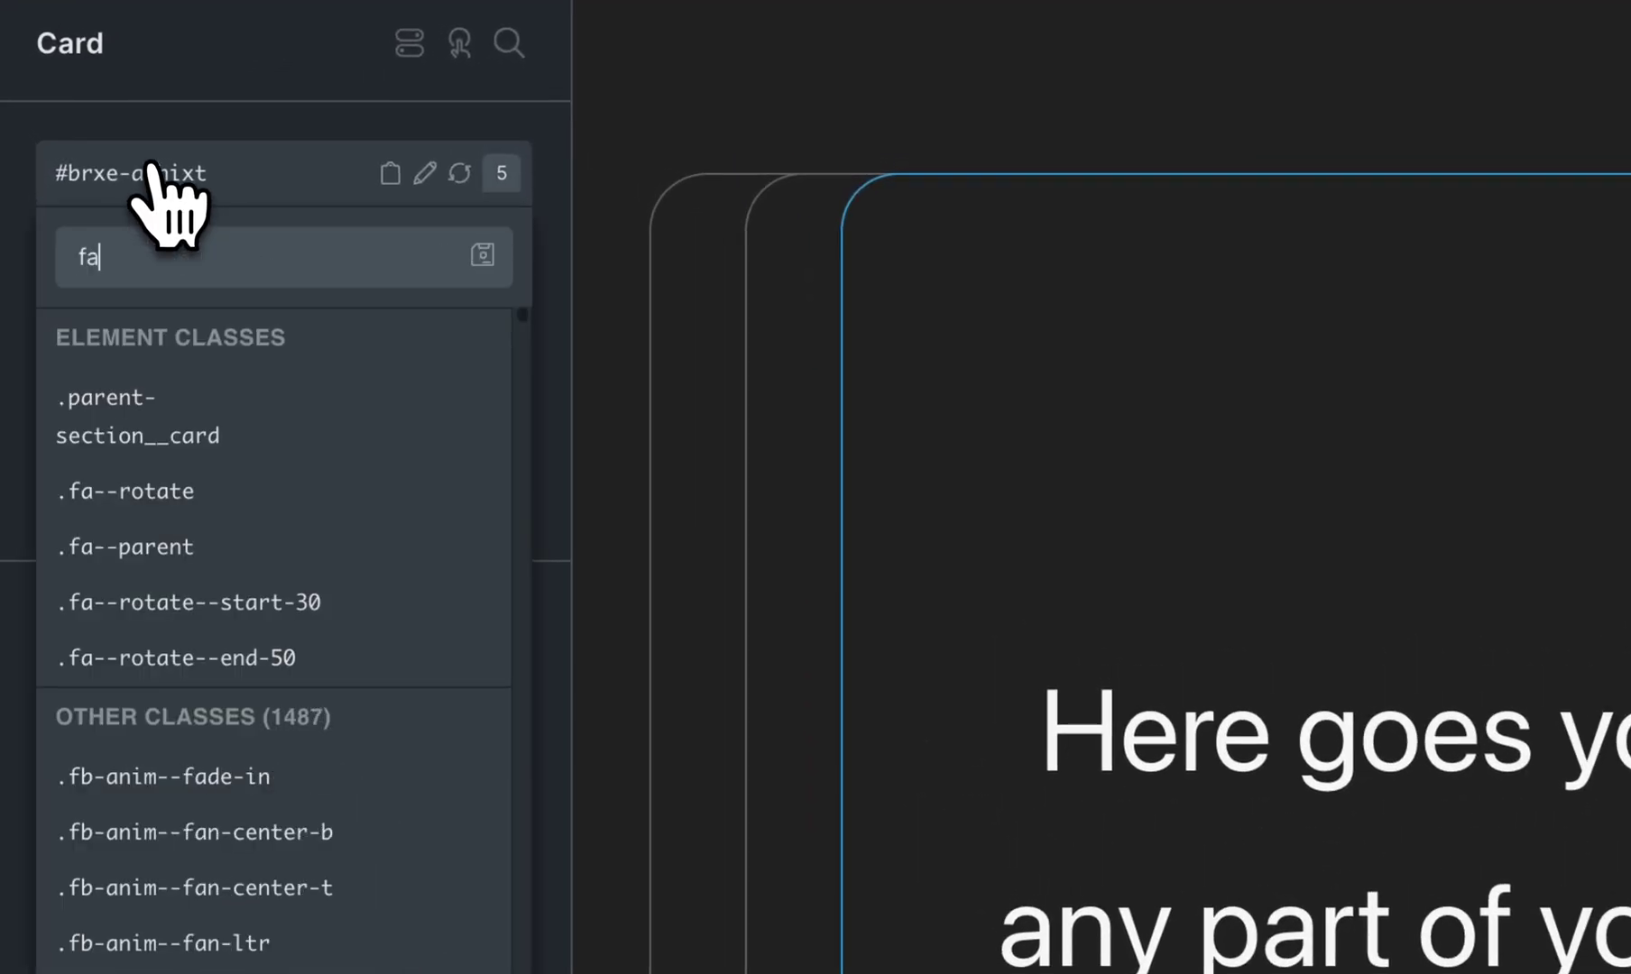
text(fa--rotate--to)
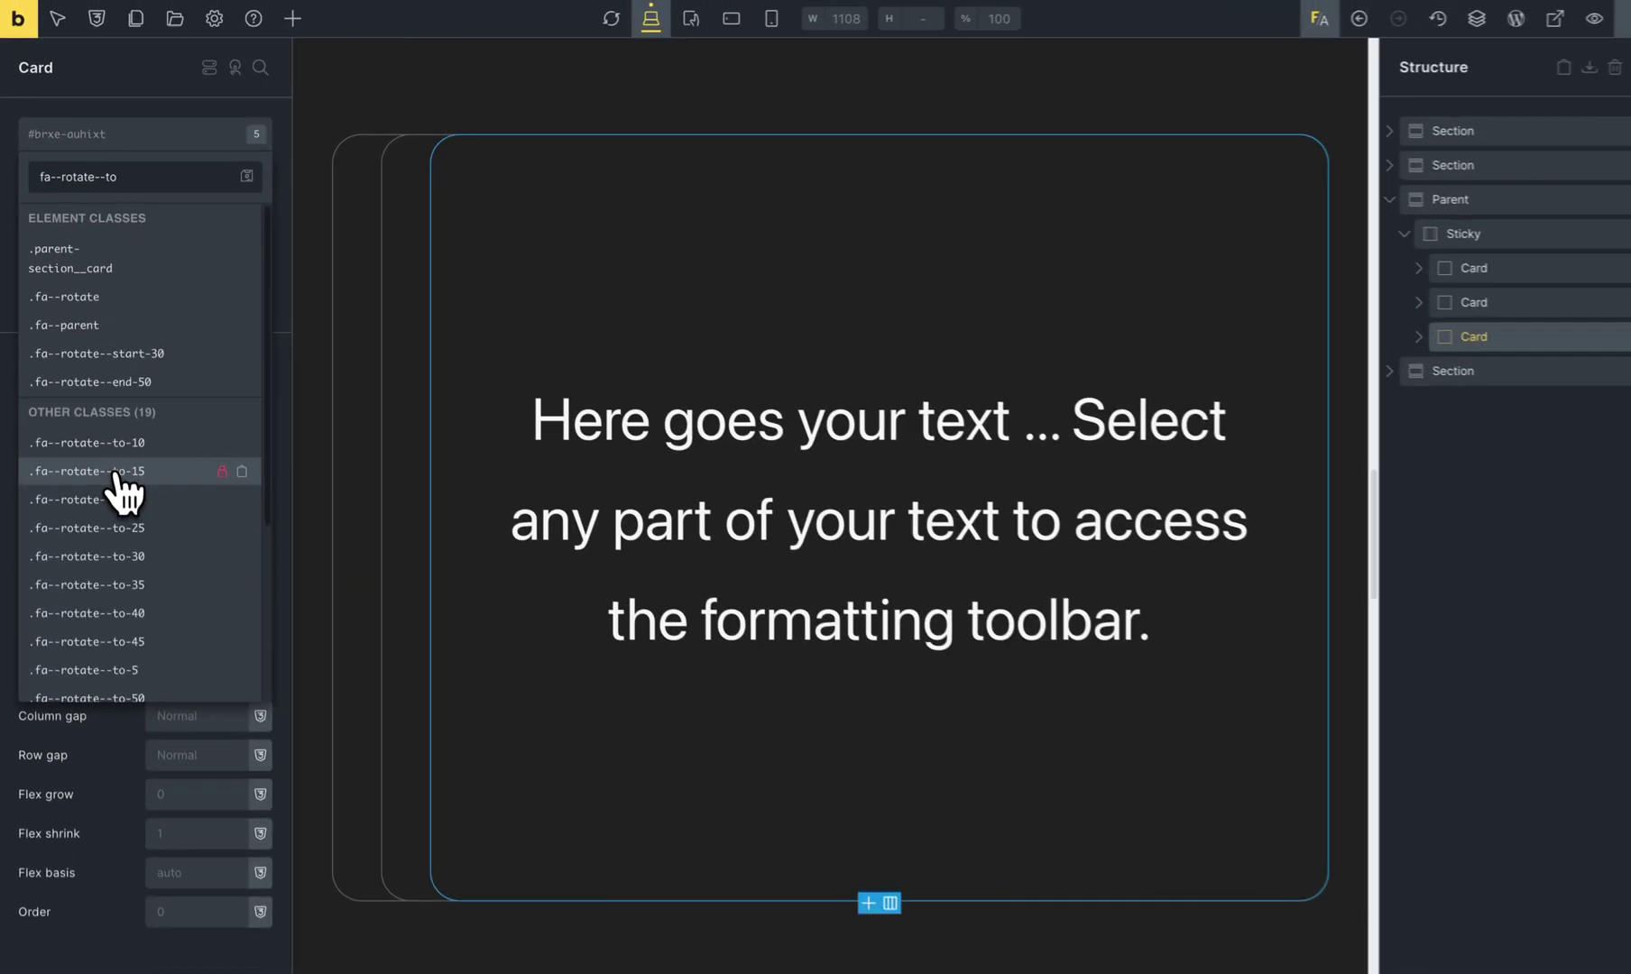
click(117, 473)
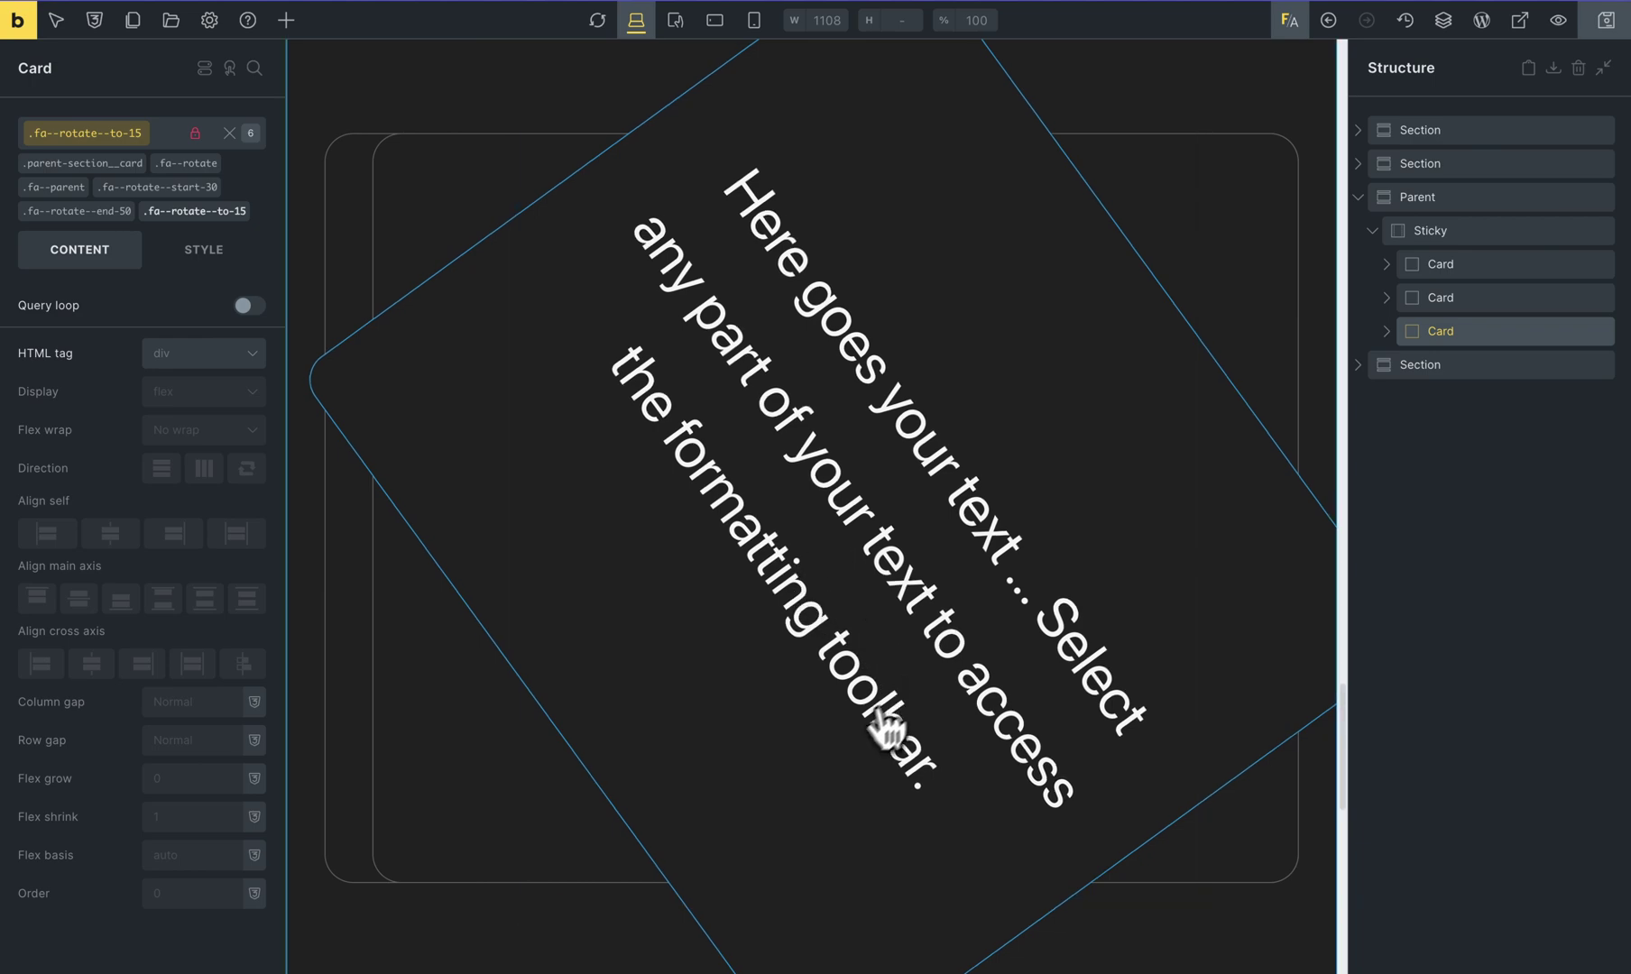
Scroll through the sticky section to examine how far the third Card rotates with the fa--rotate--to-15 class
scroll(848, 880, down, 3)
scroll(821, 866, up, 3)
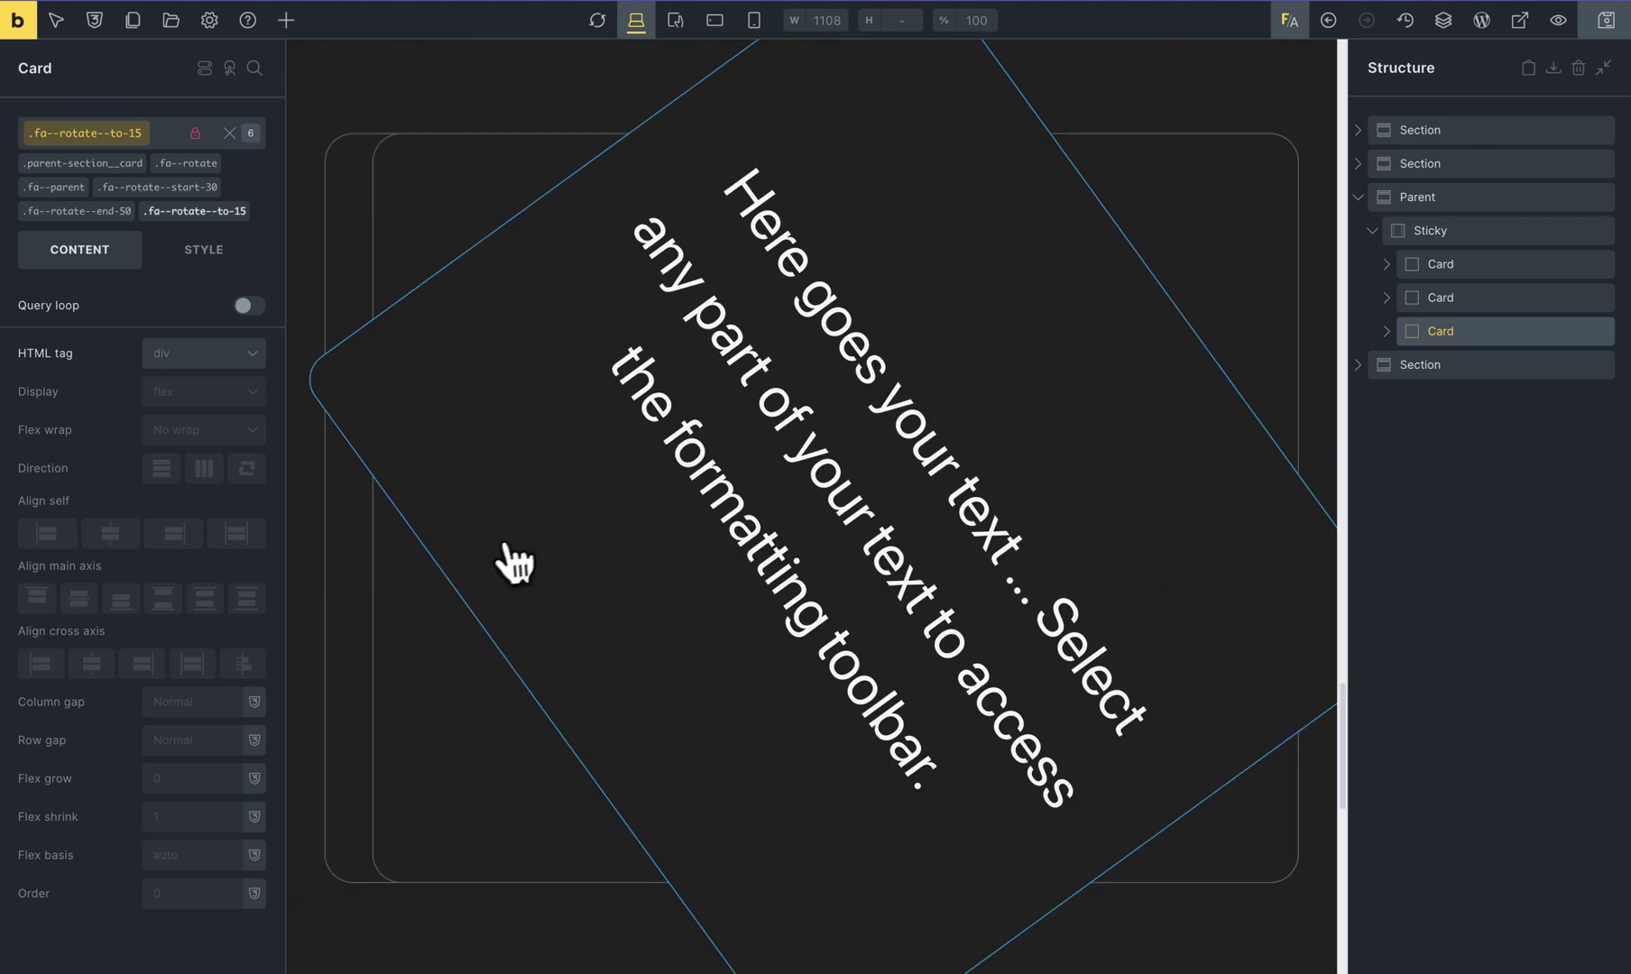
scroll(717, 771, up, 5)
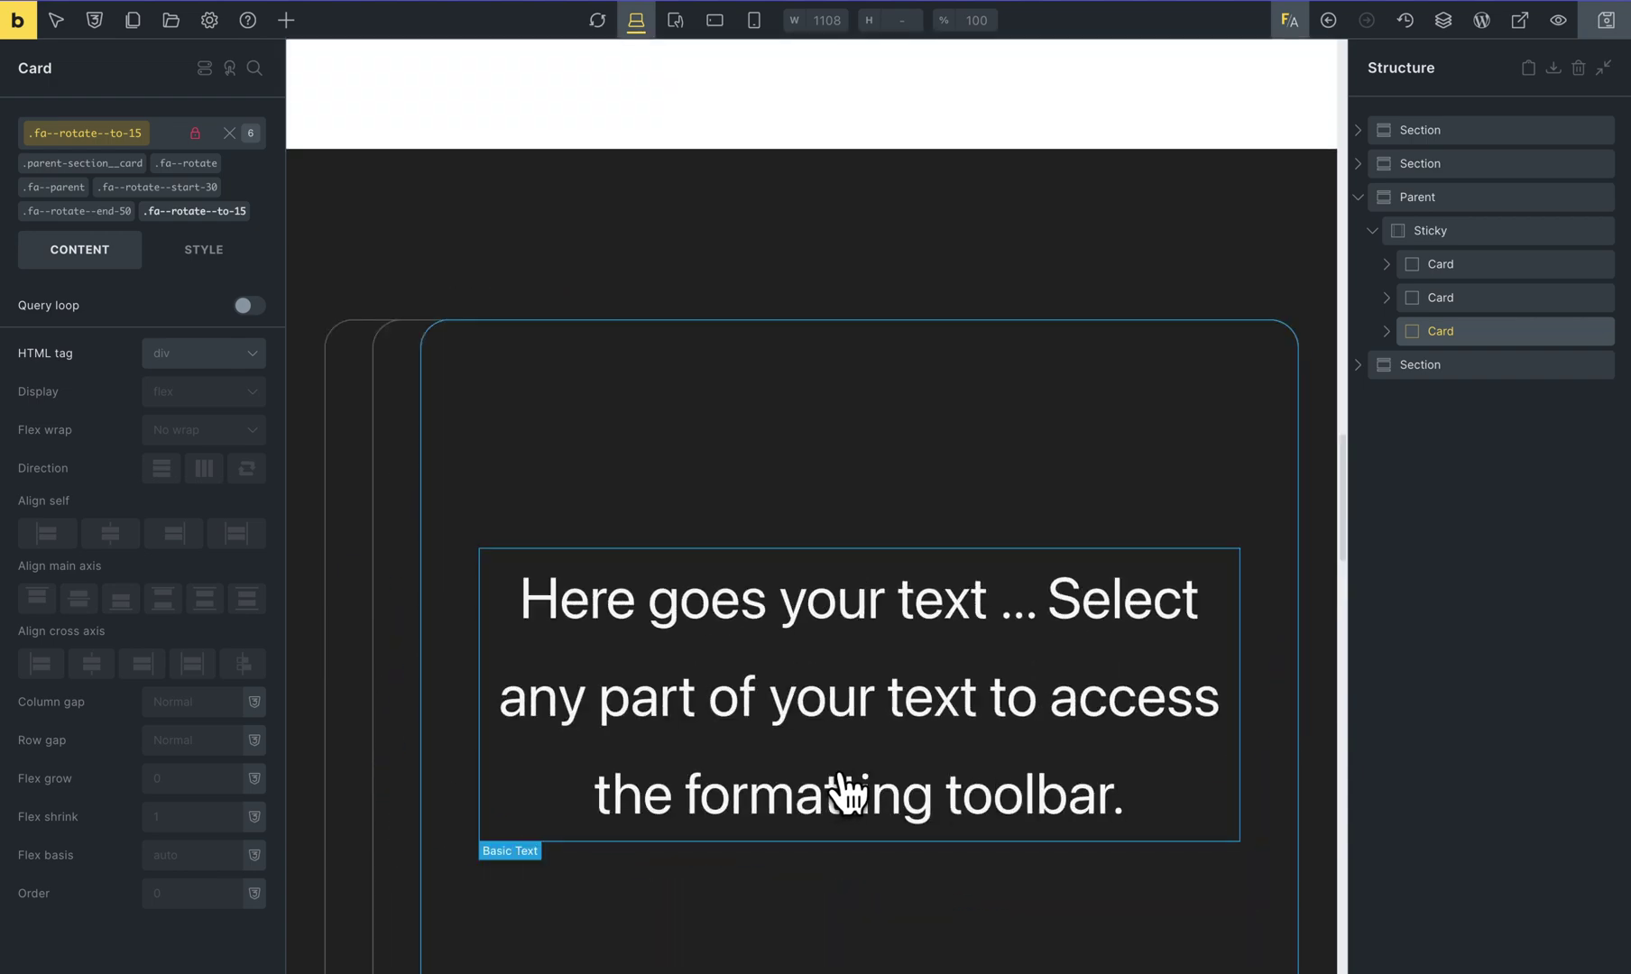
scroll(848, 793, down, 5)
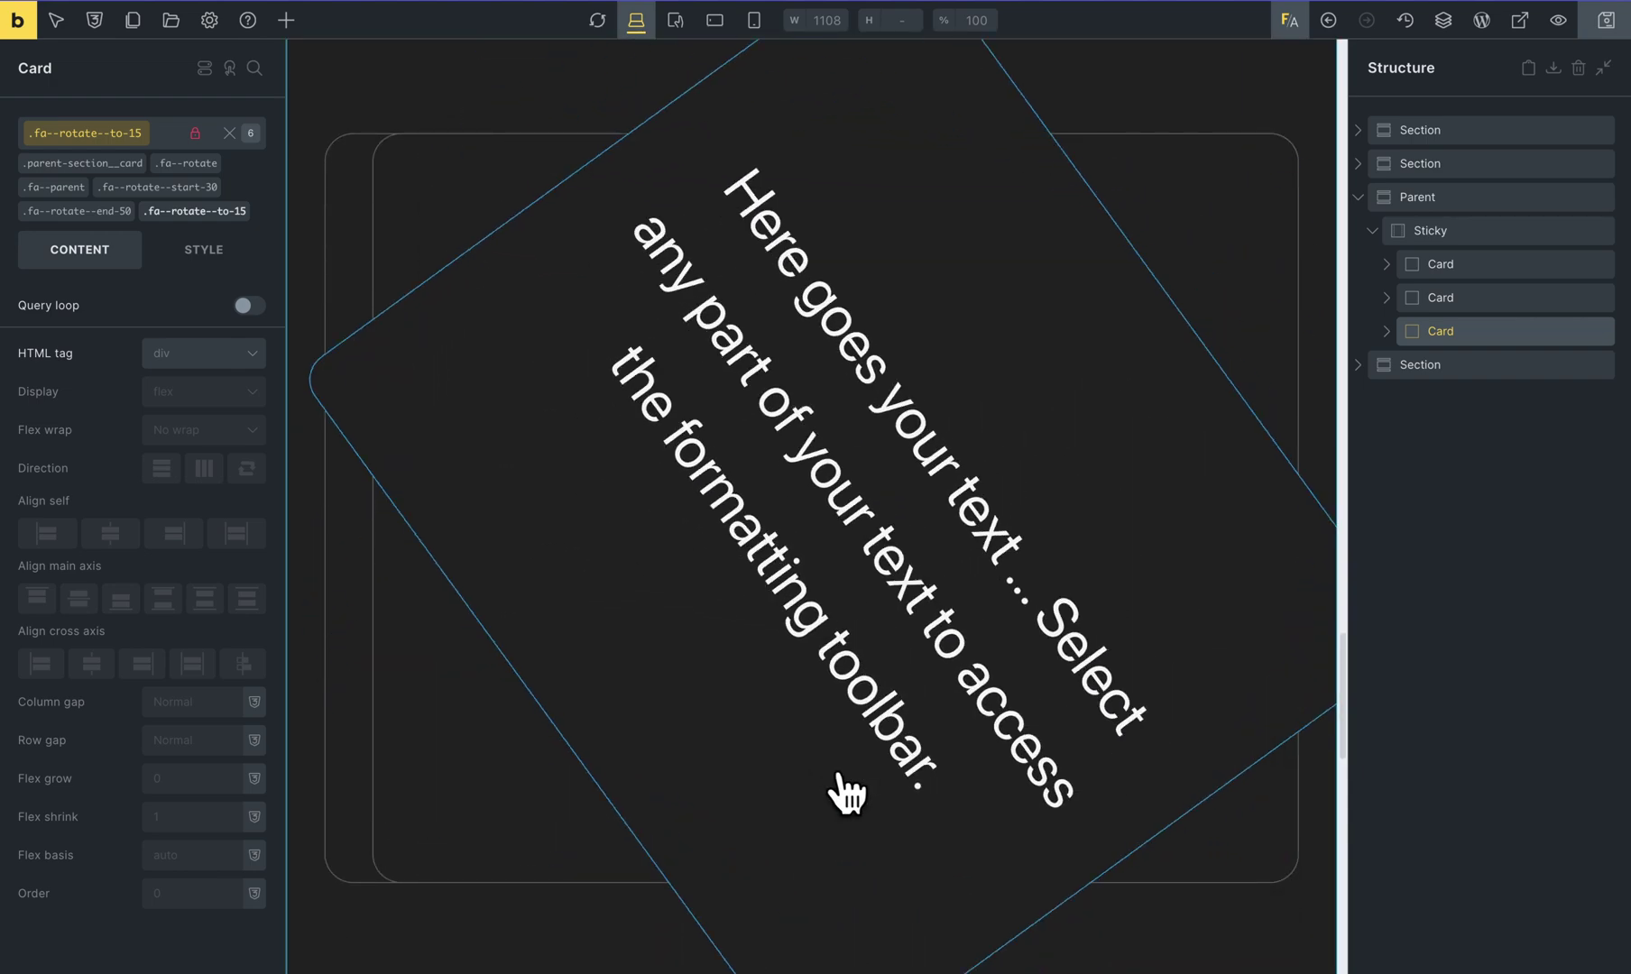
scroll(710, 722, down, 4)
scroll(753, 665, up, 5)
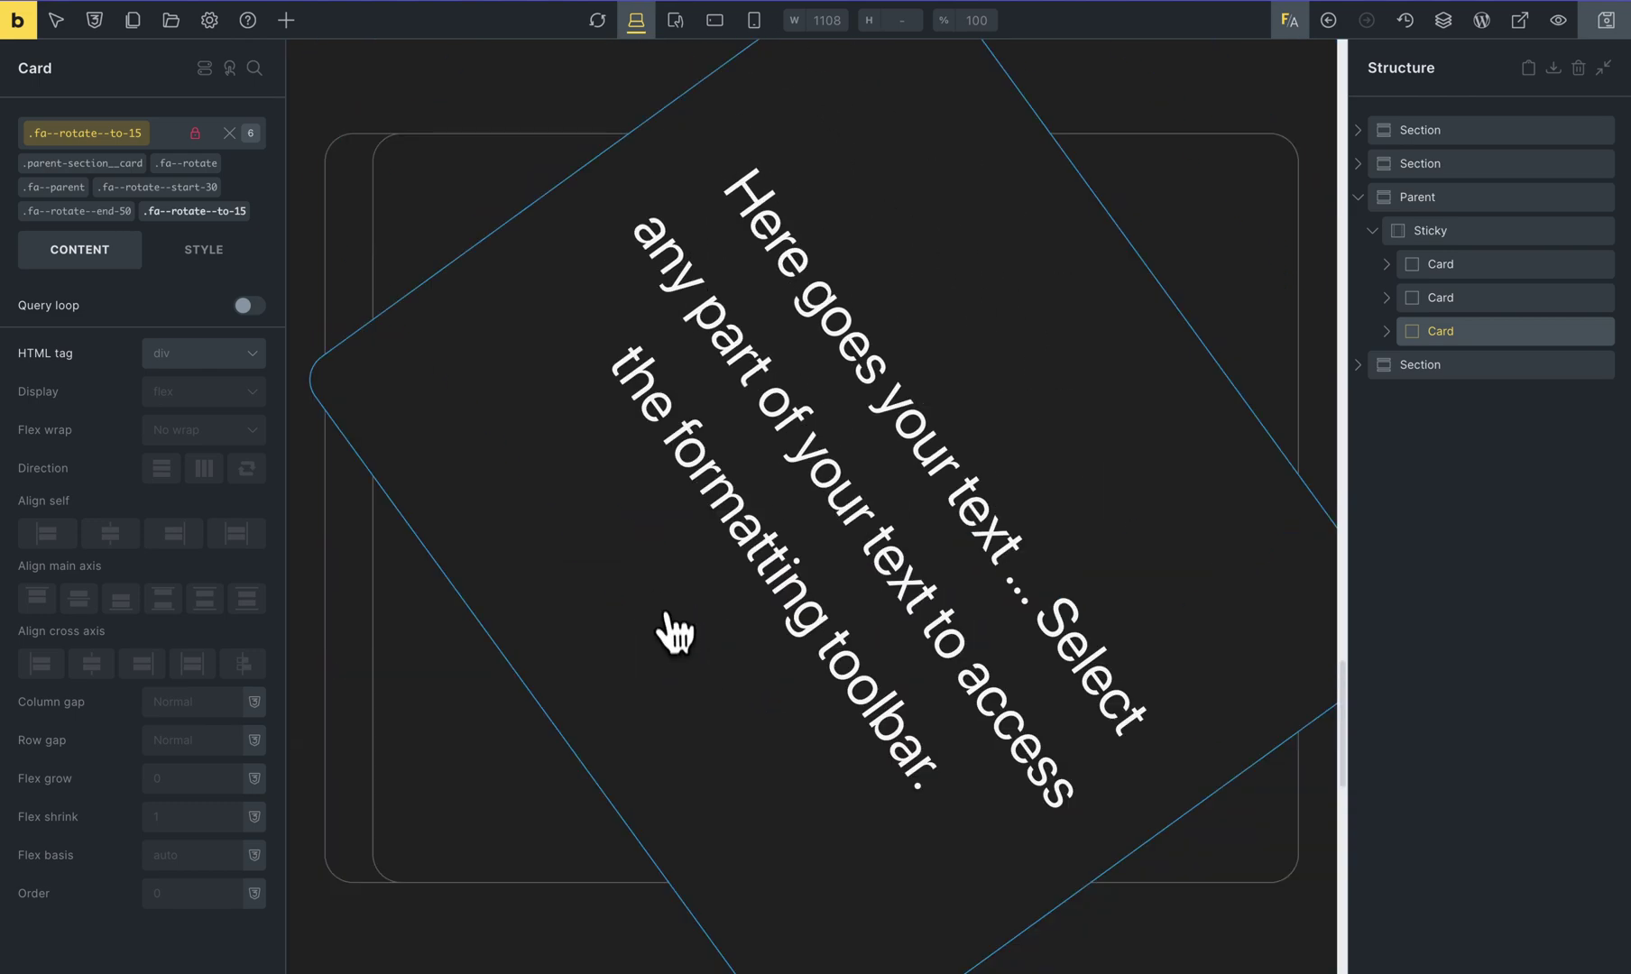
scroll(987, 684, down, 1)
scroll(823, 626, down, 3)
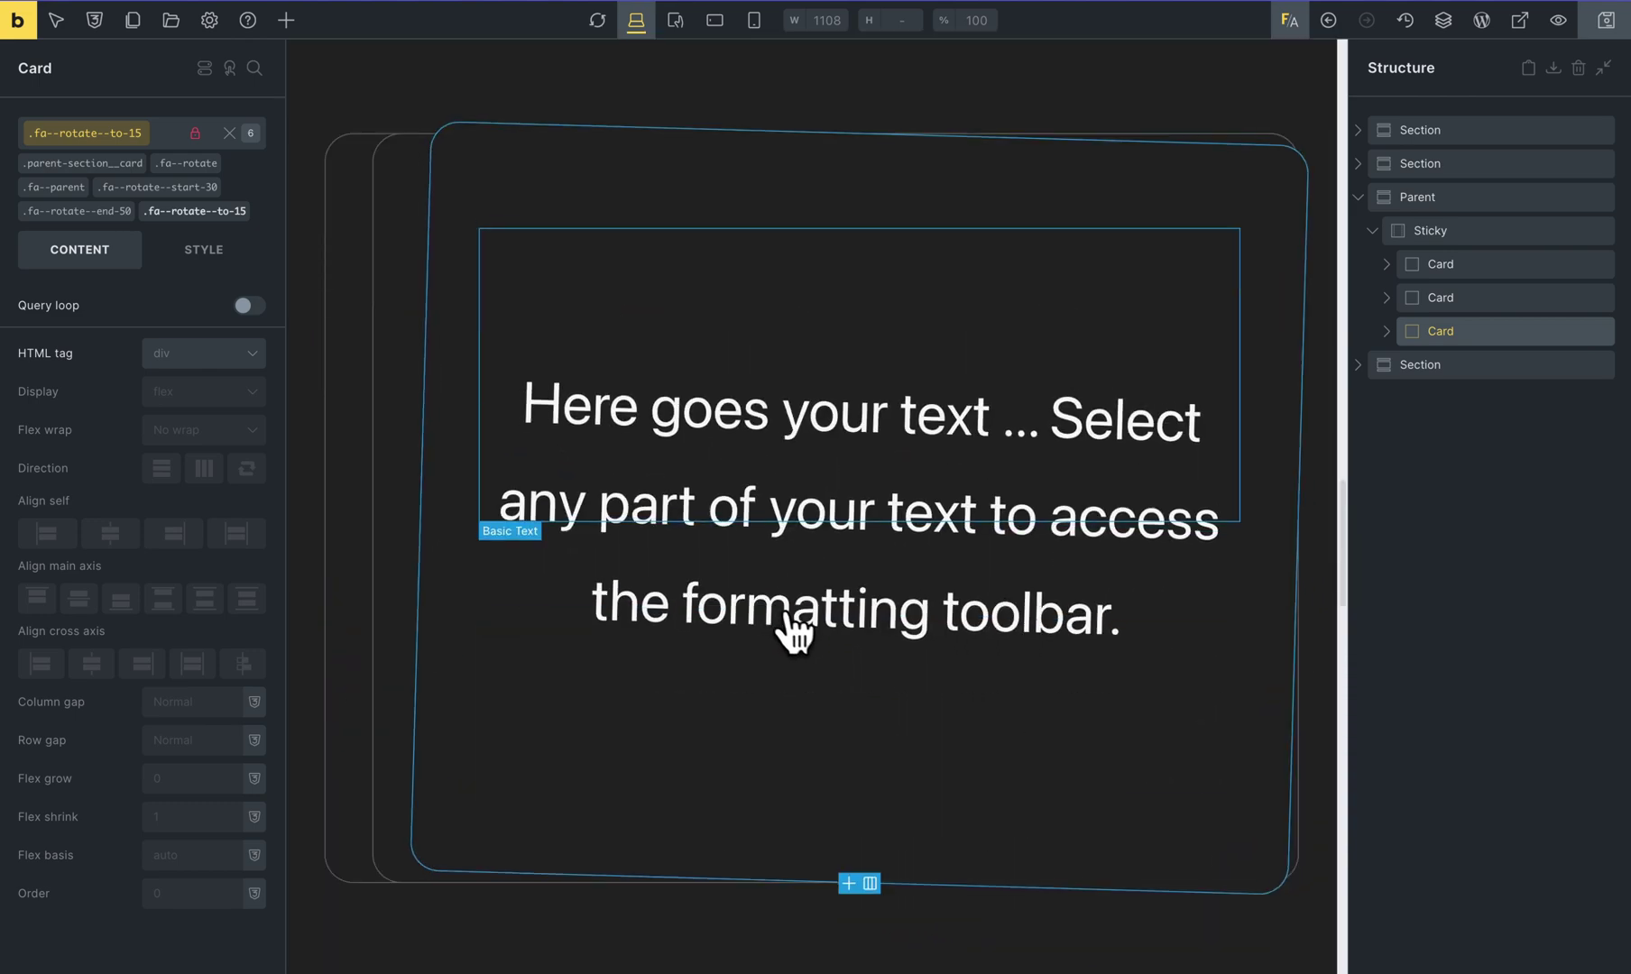
scroll(889, 640, up, 2)
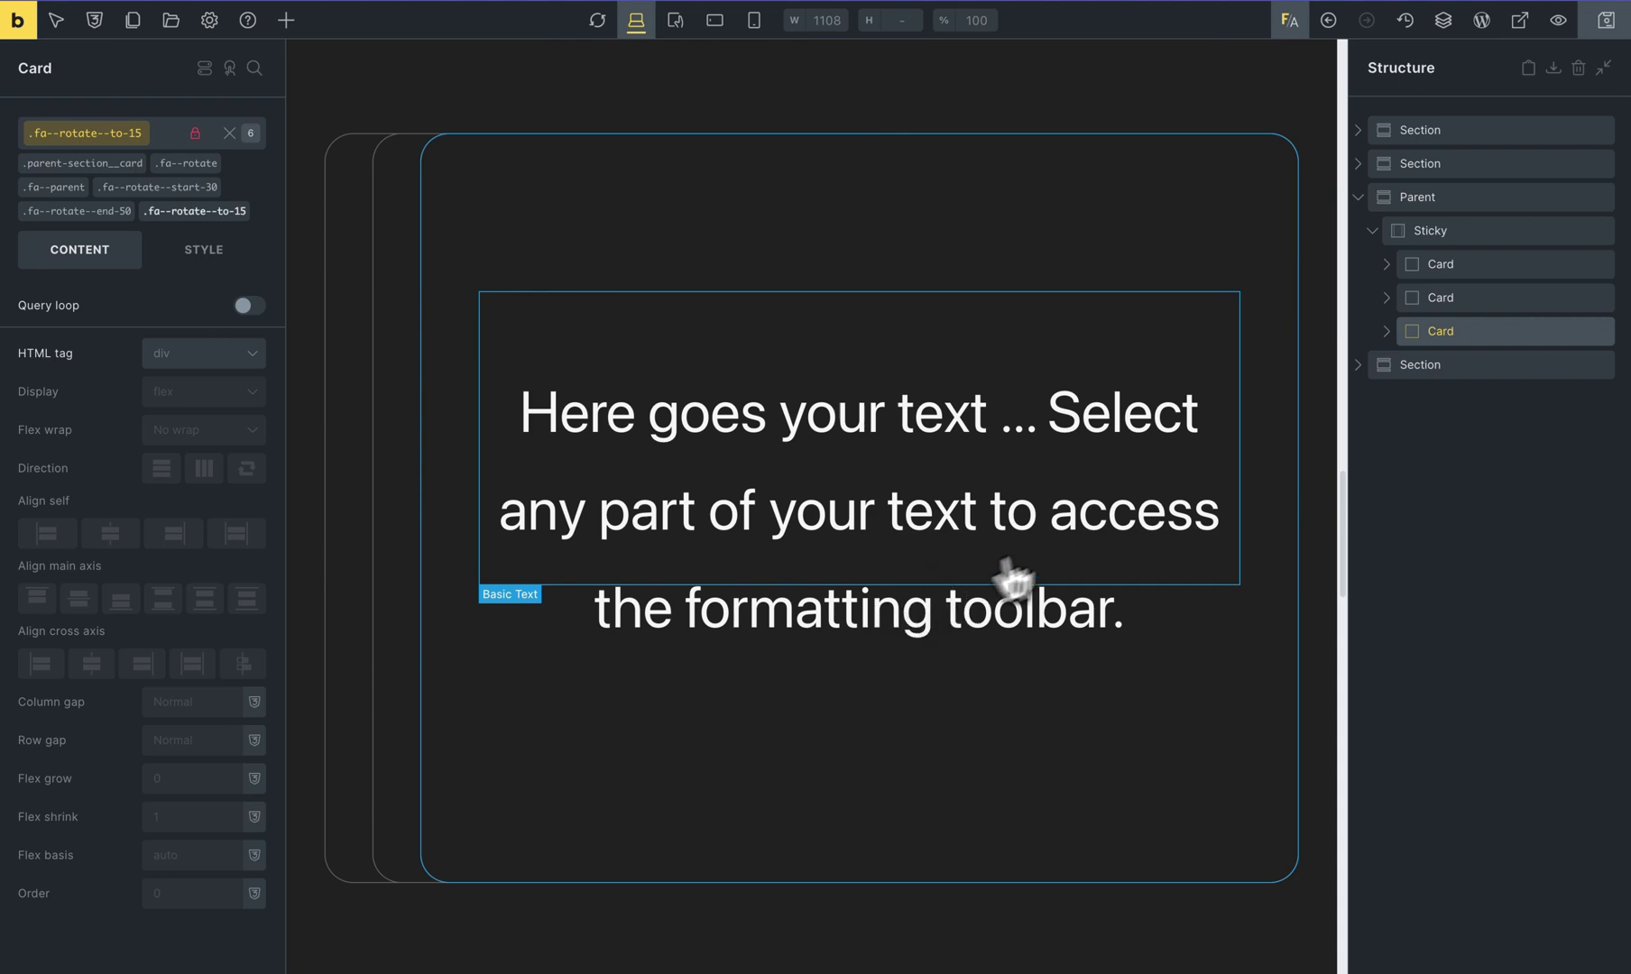
scroll(1014, 577, down, 2)
scroll(1011, 690, down, 3)
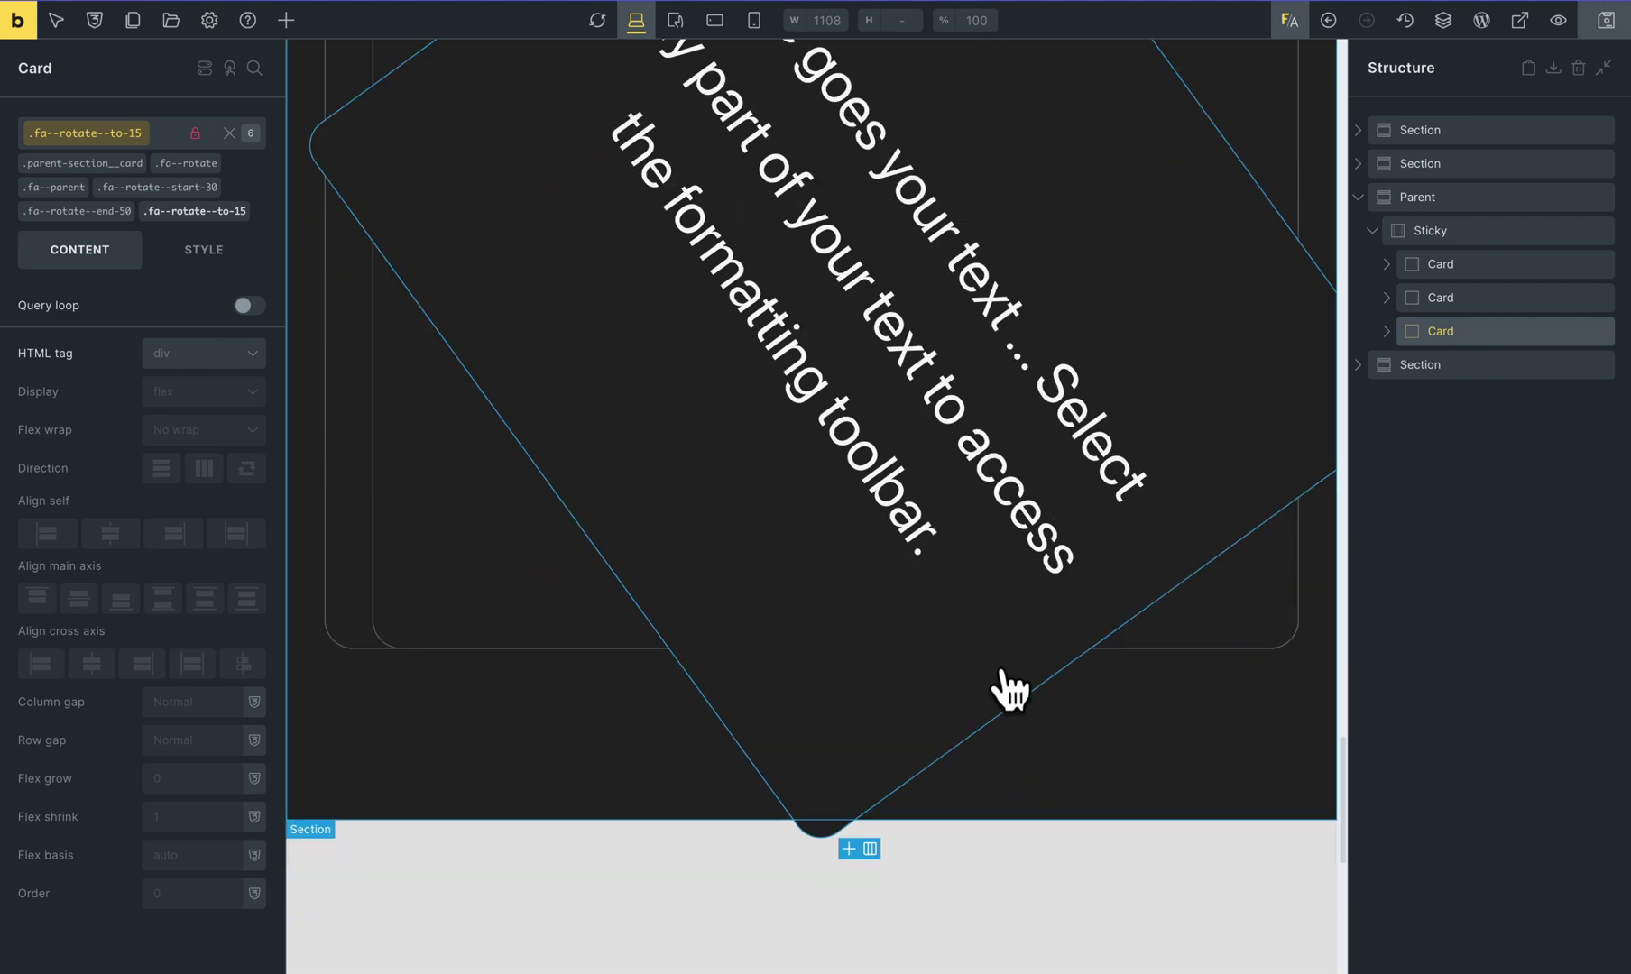
scroll(1006, 699, up, 3)
scroll(1006, 699, up, 2)
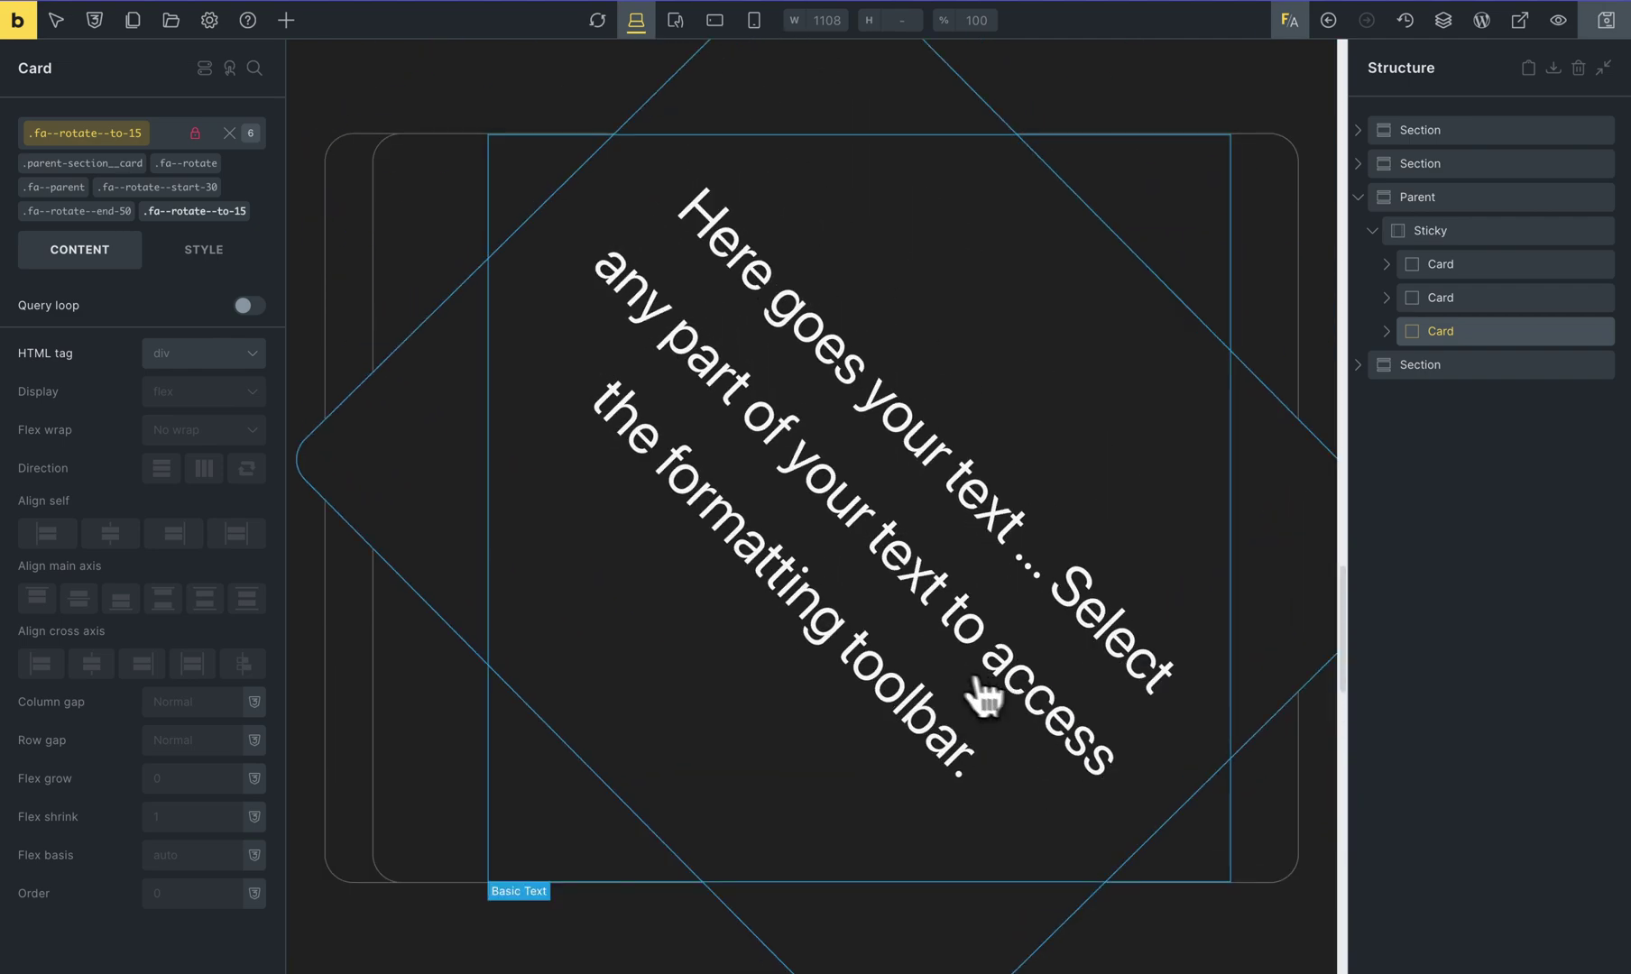
scroll(870, 665, down, 1)
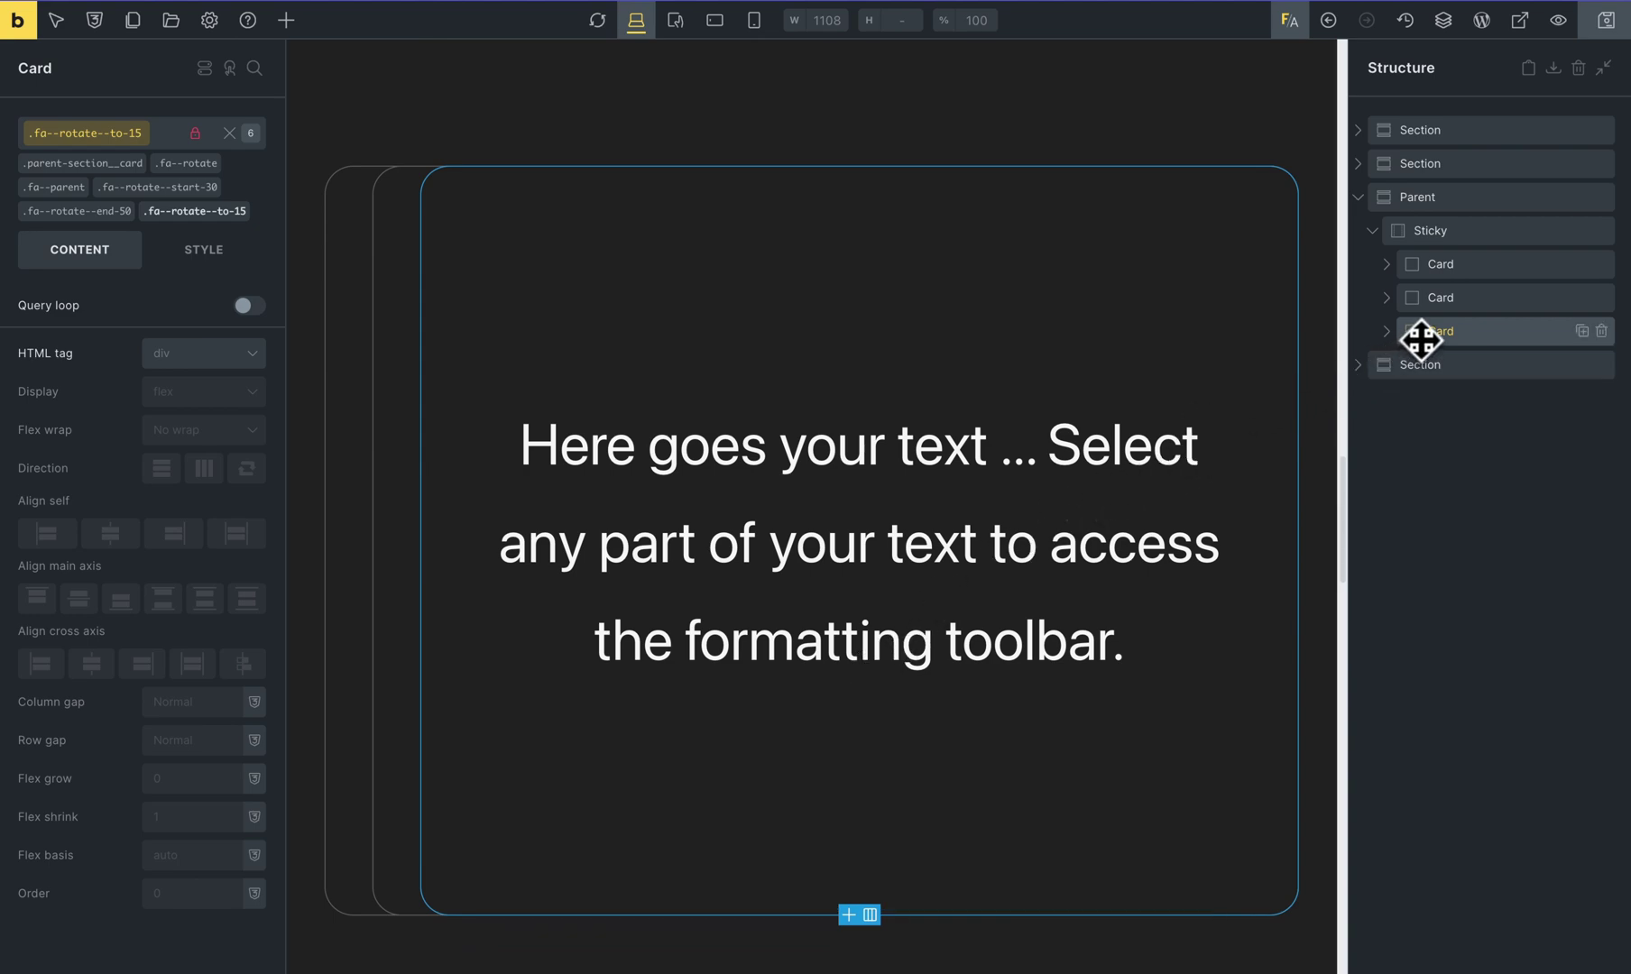
Add custom CSS to the .parent-section__card class that sets transform-origin to bottom right on %root%
click(82, 163)
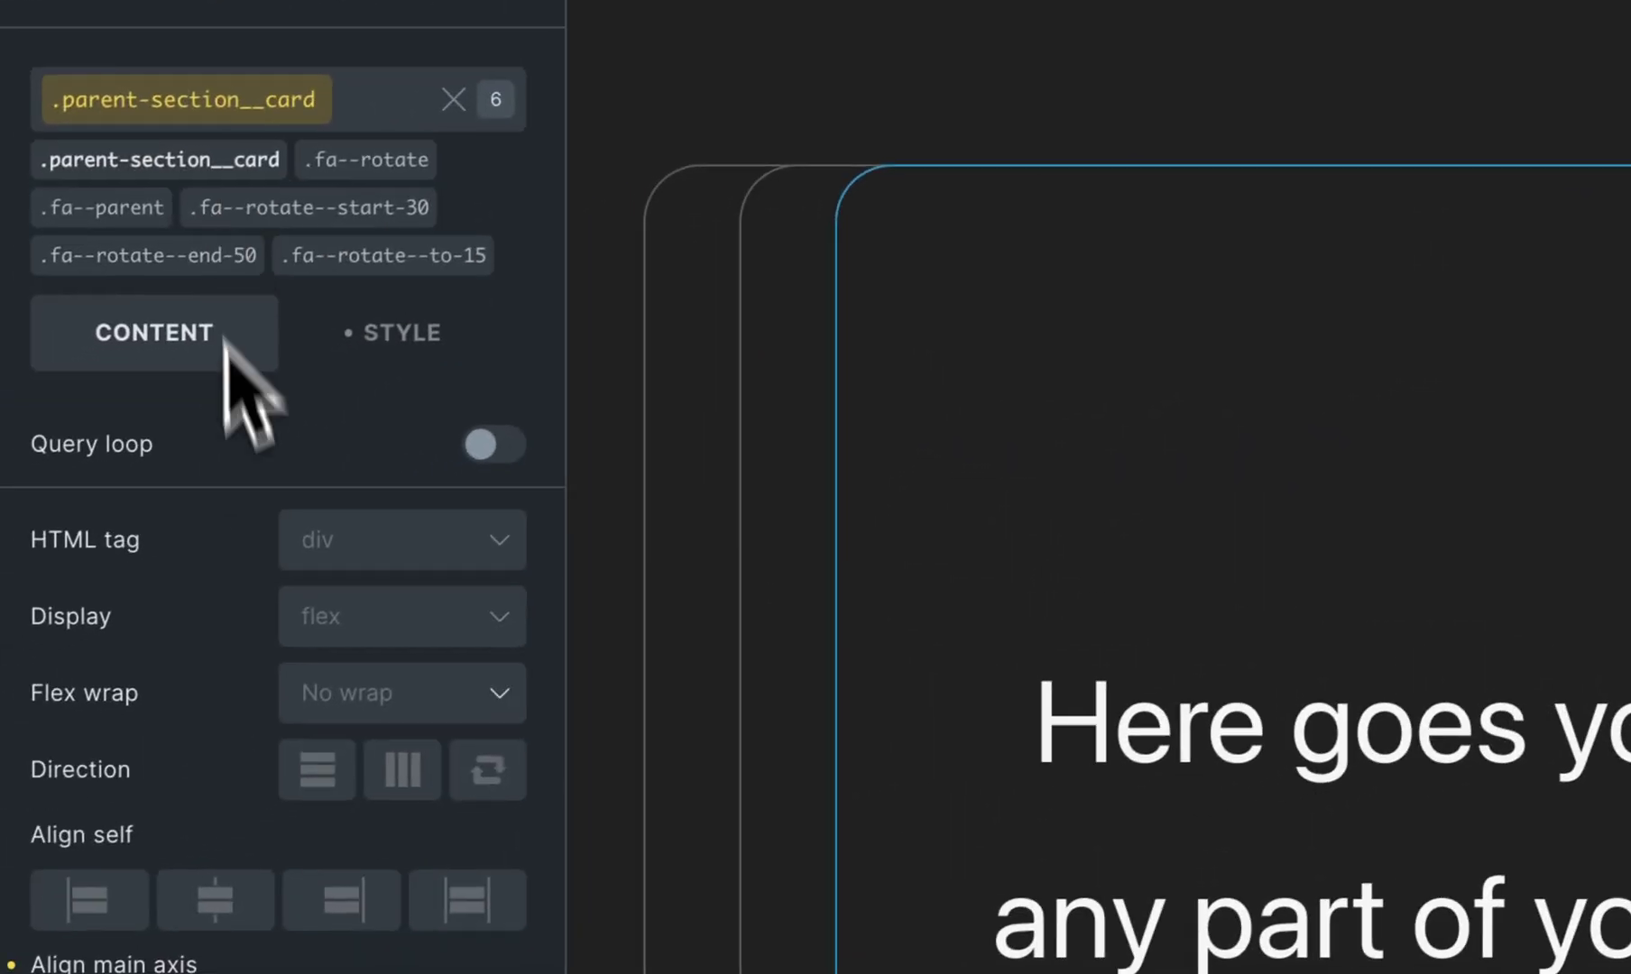
click(396, 334)
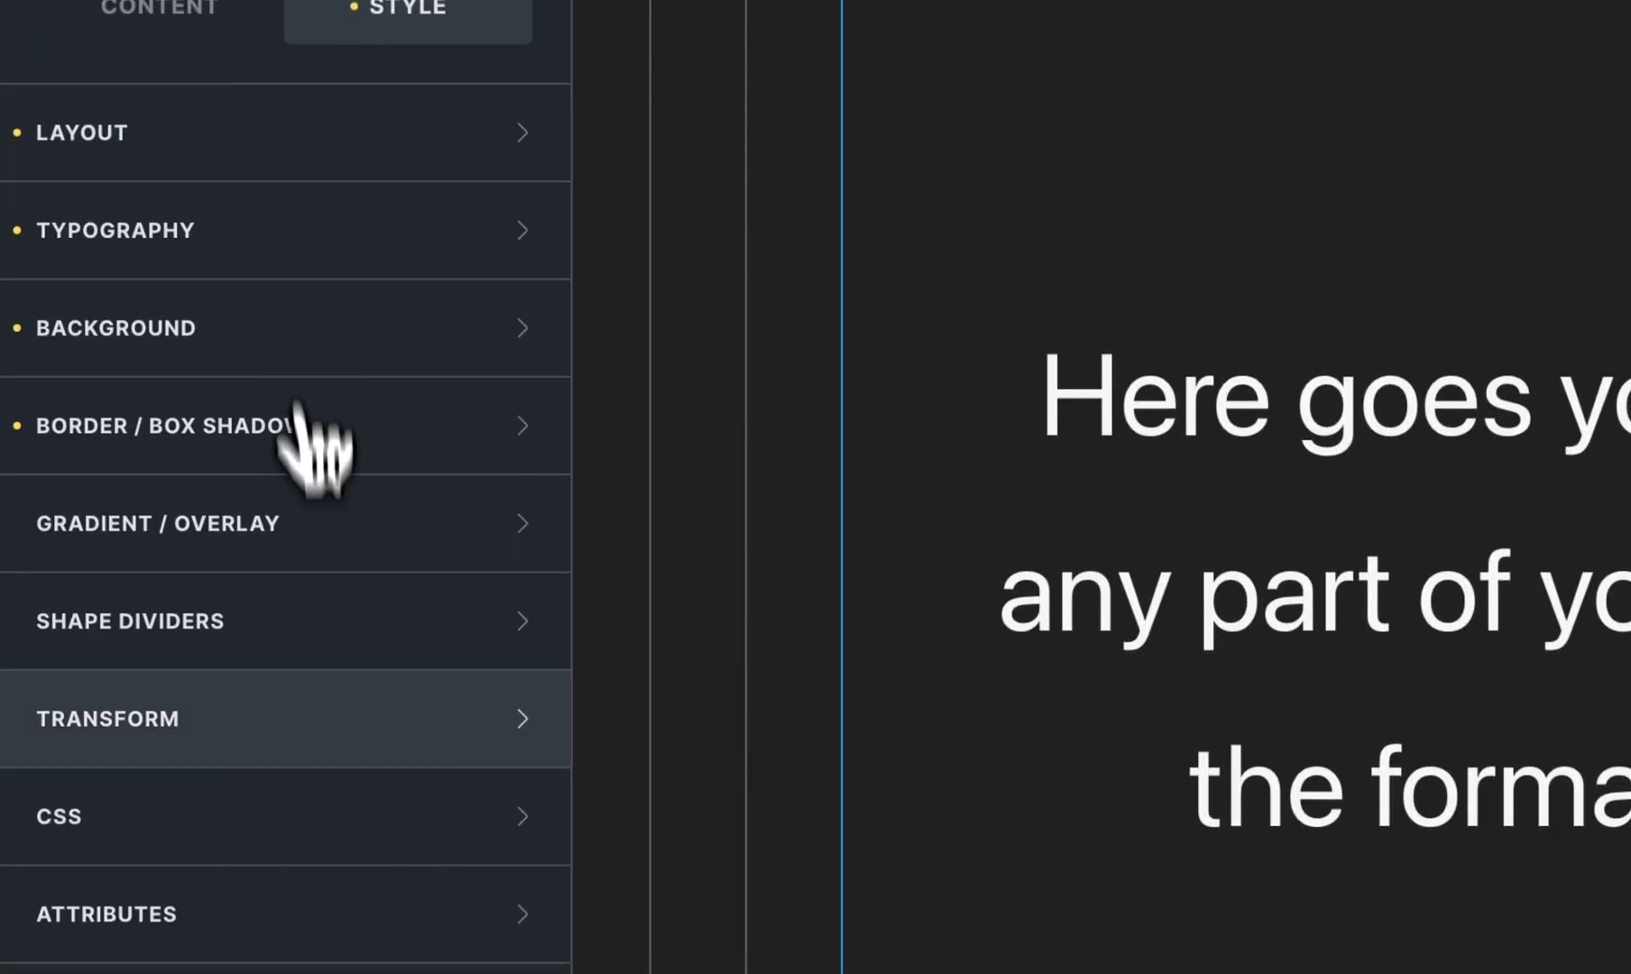
click(306, 816)
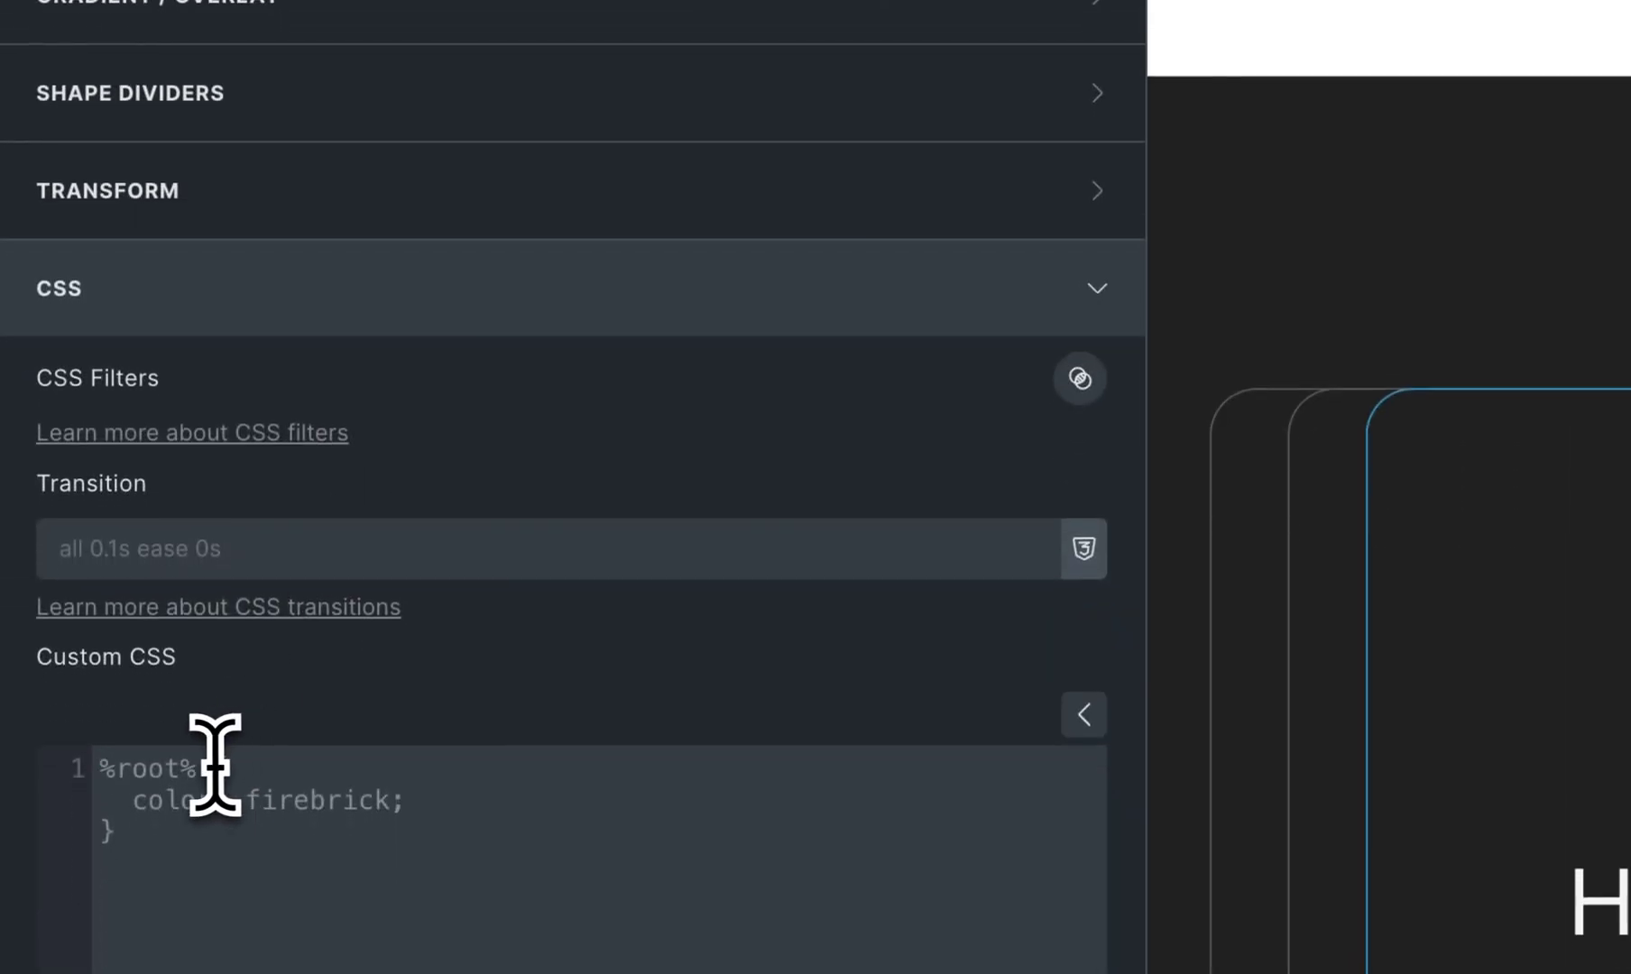
key(BackSpace)
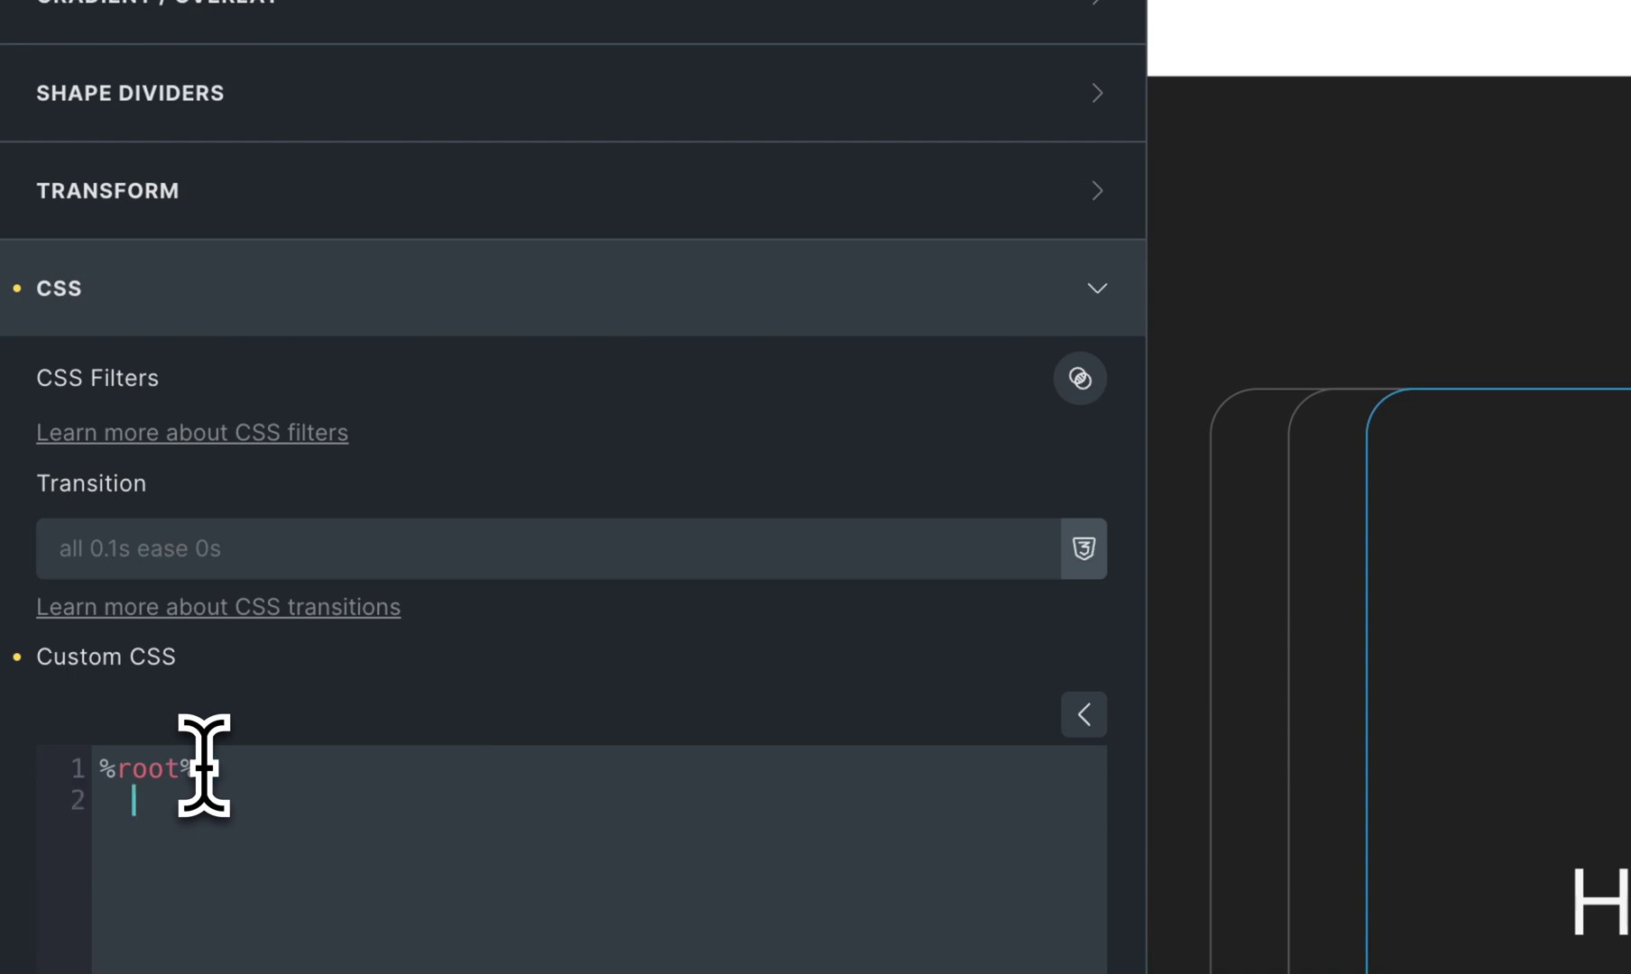
text(transform-origin: boo)
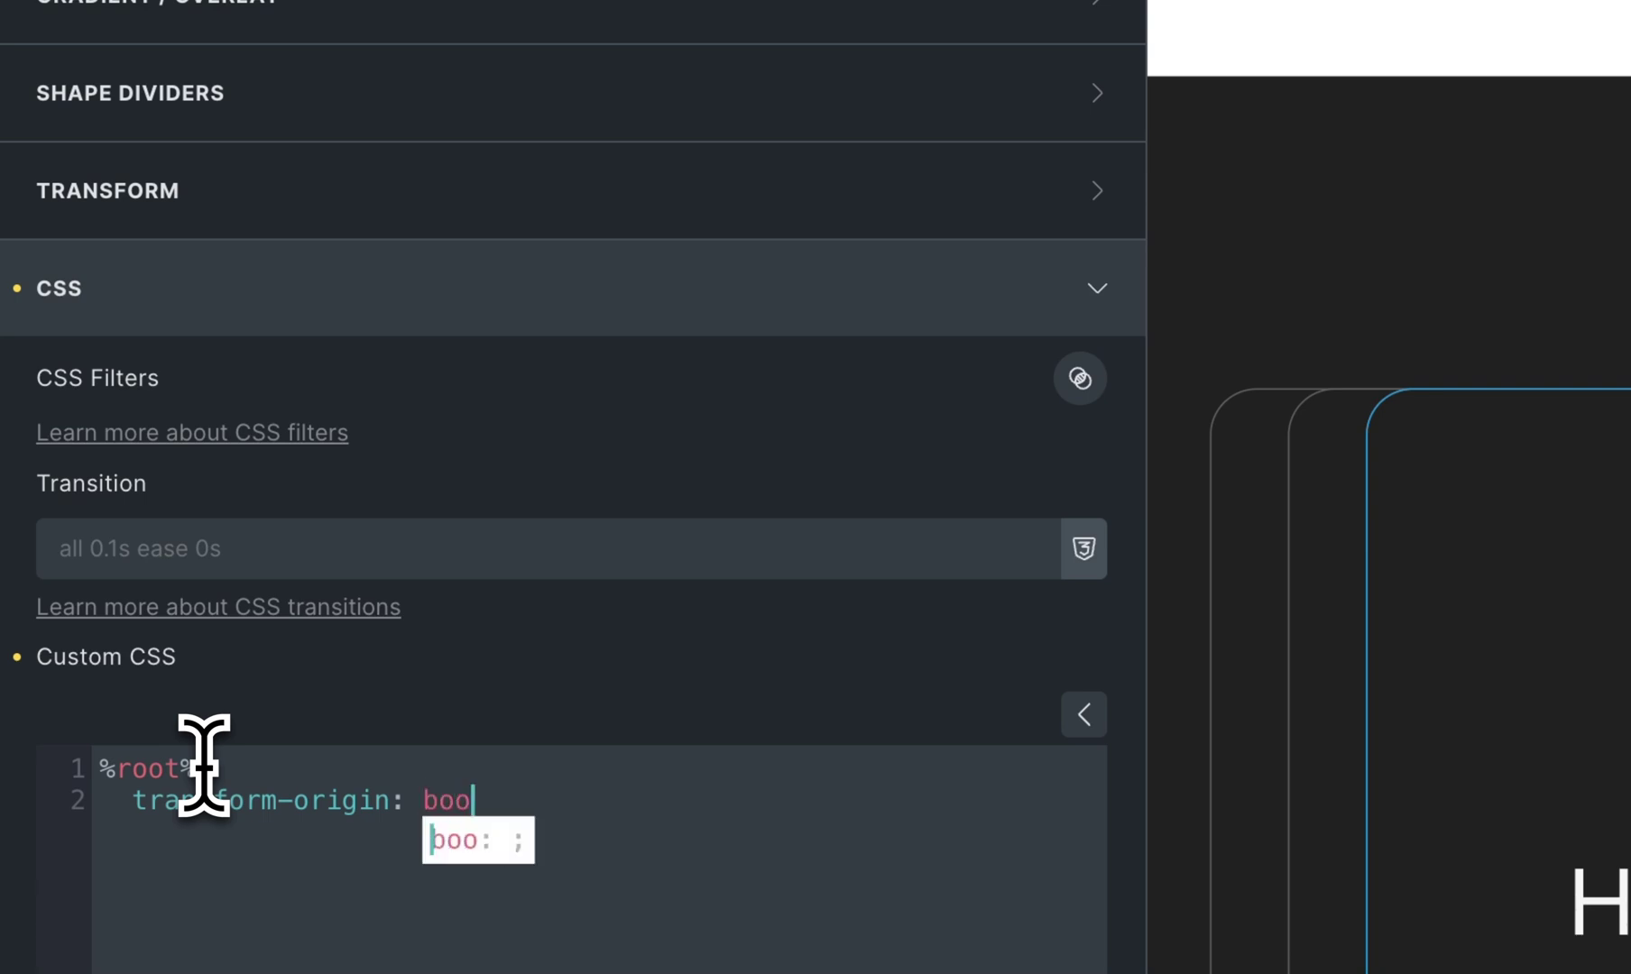
key(BackSpace)
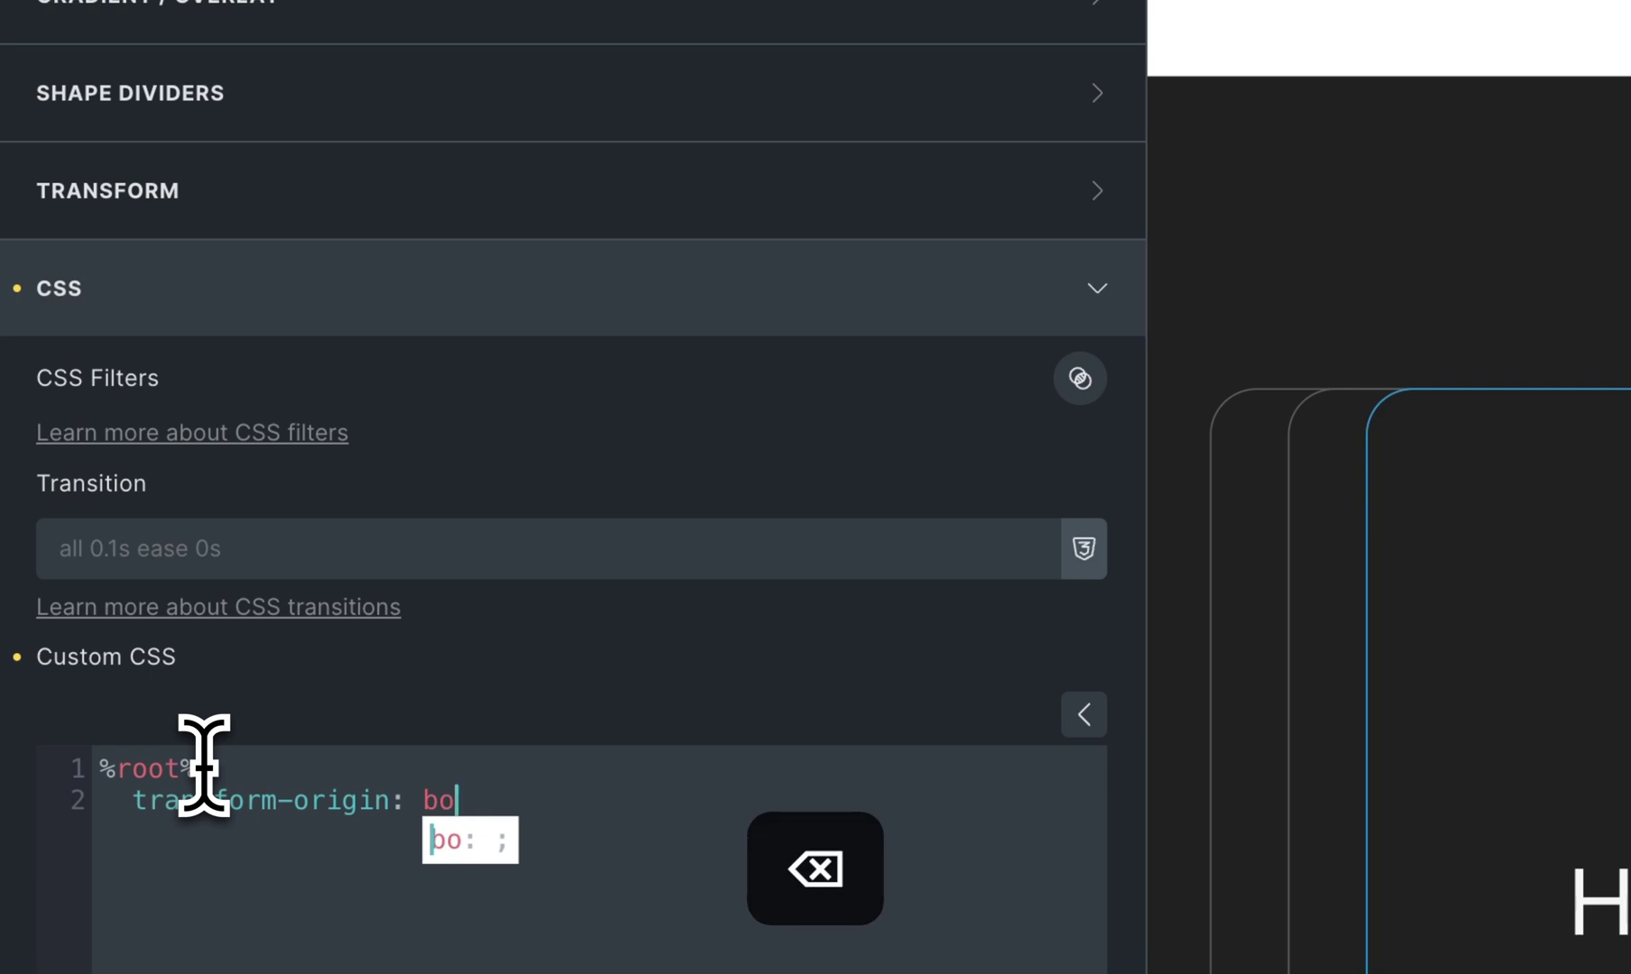
text(ttom right;)
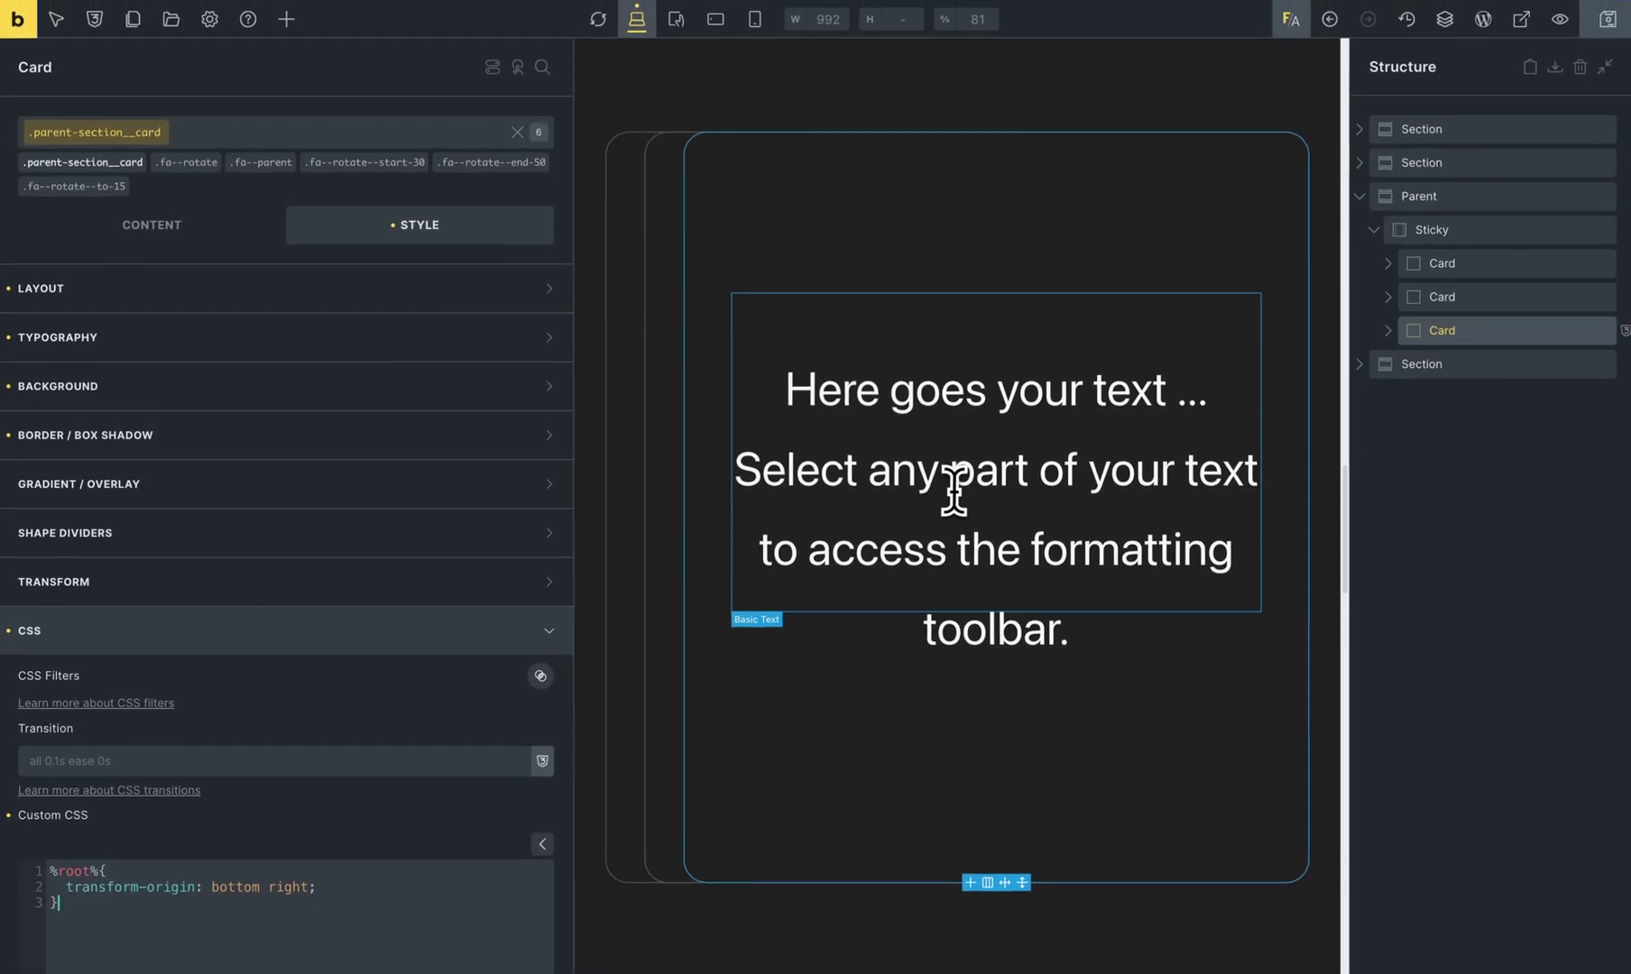
Scroll through the sticky section repeatedly to examine how the third Card pivots around its bottom right corner
scroll(953, 492, down, 8)
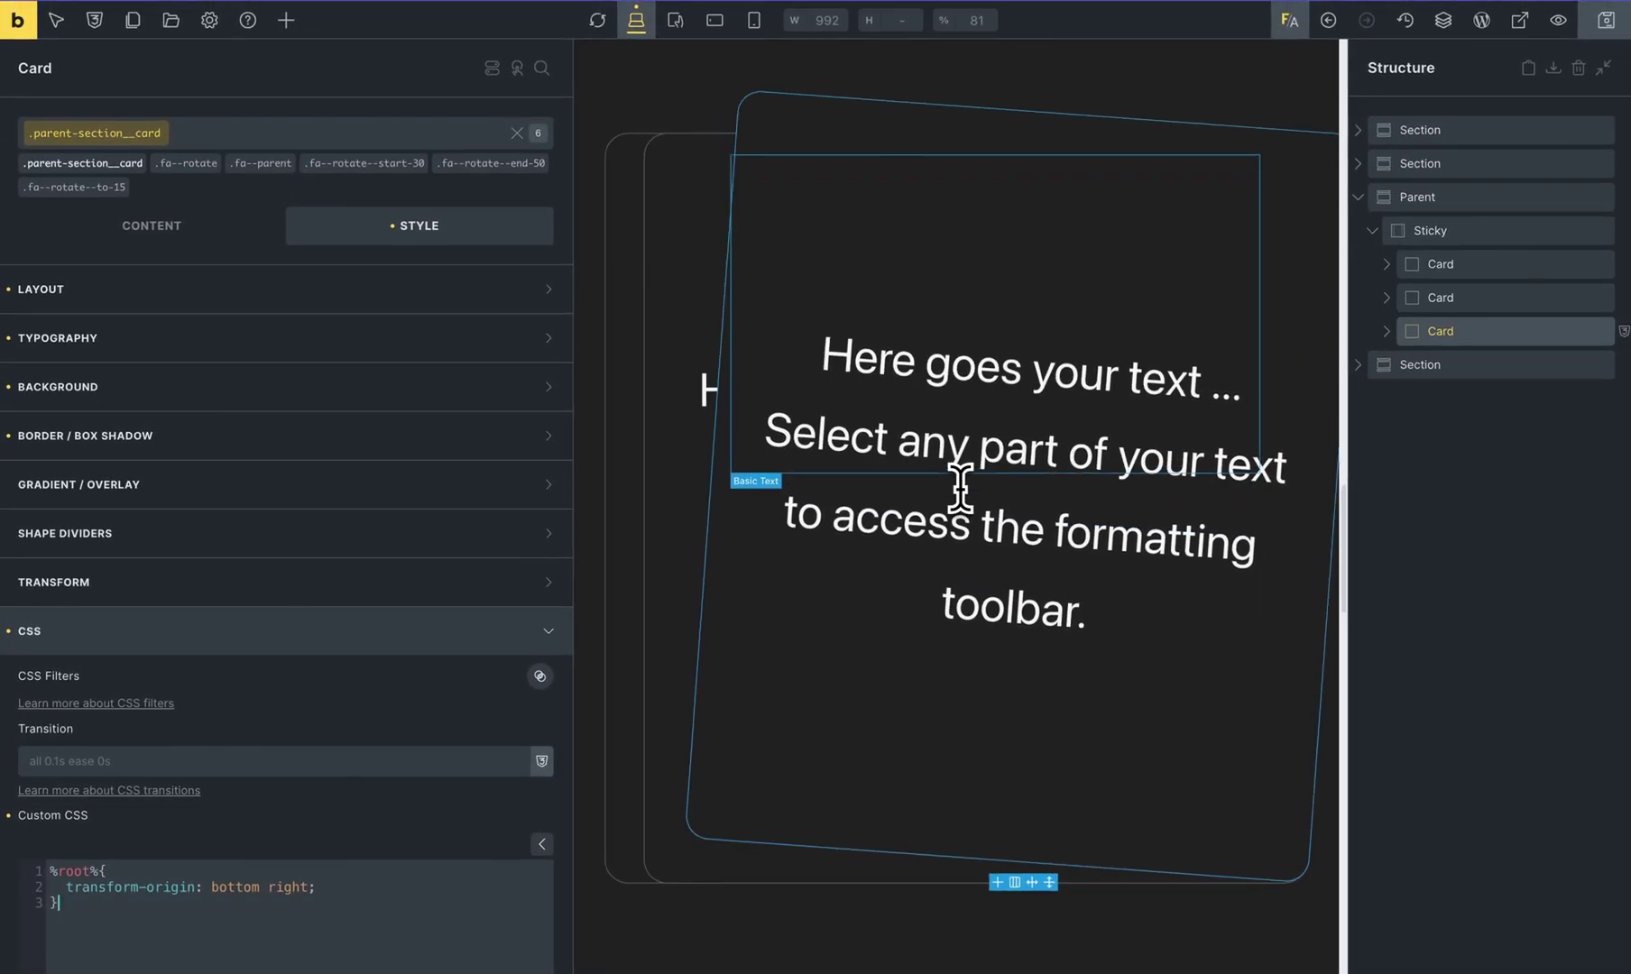
scroll(1235, 732, down, 3)
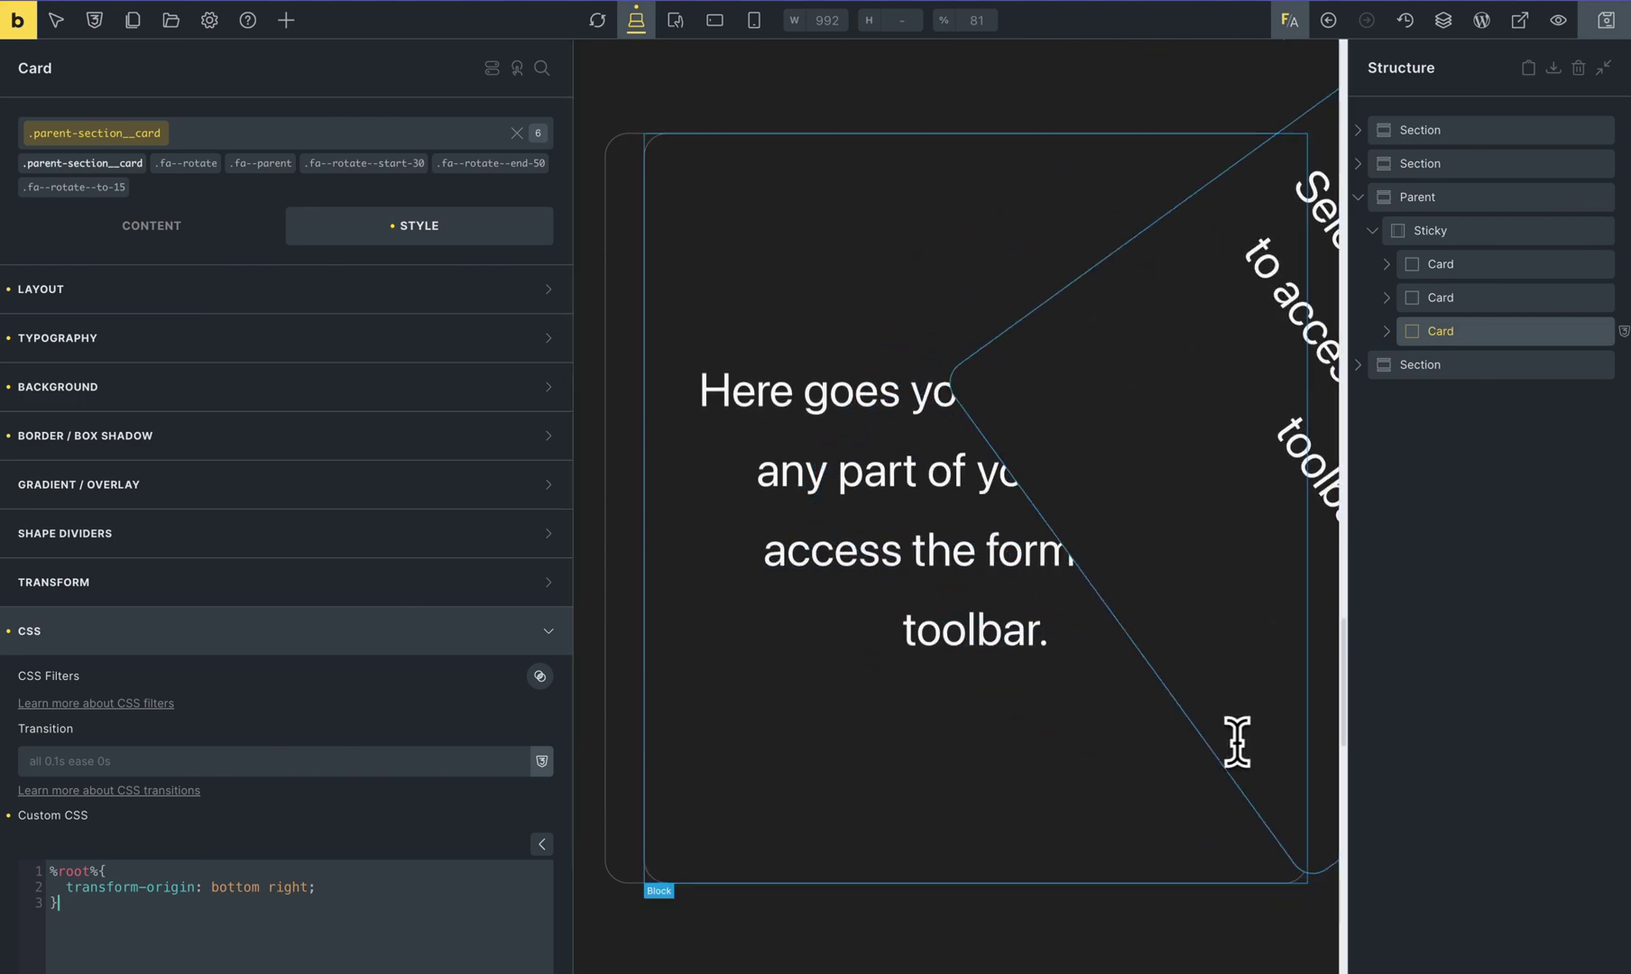
scroll(1209, 762, up, 5)
scroll(1205, 762, up, 3)
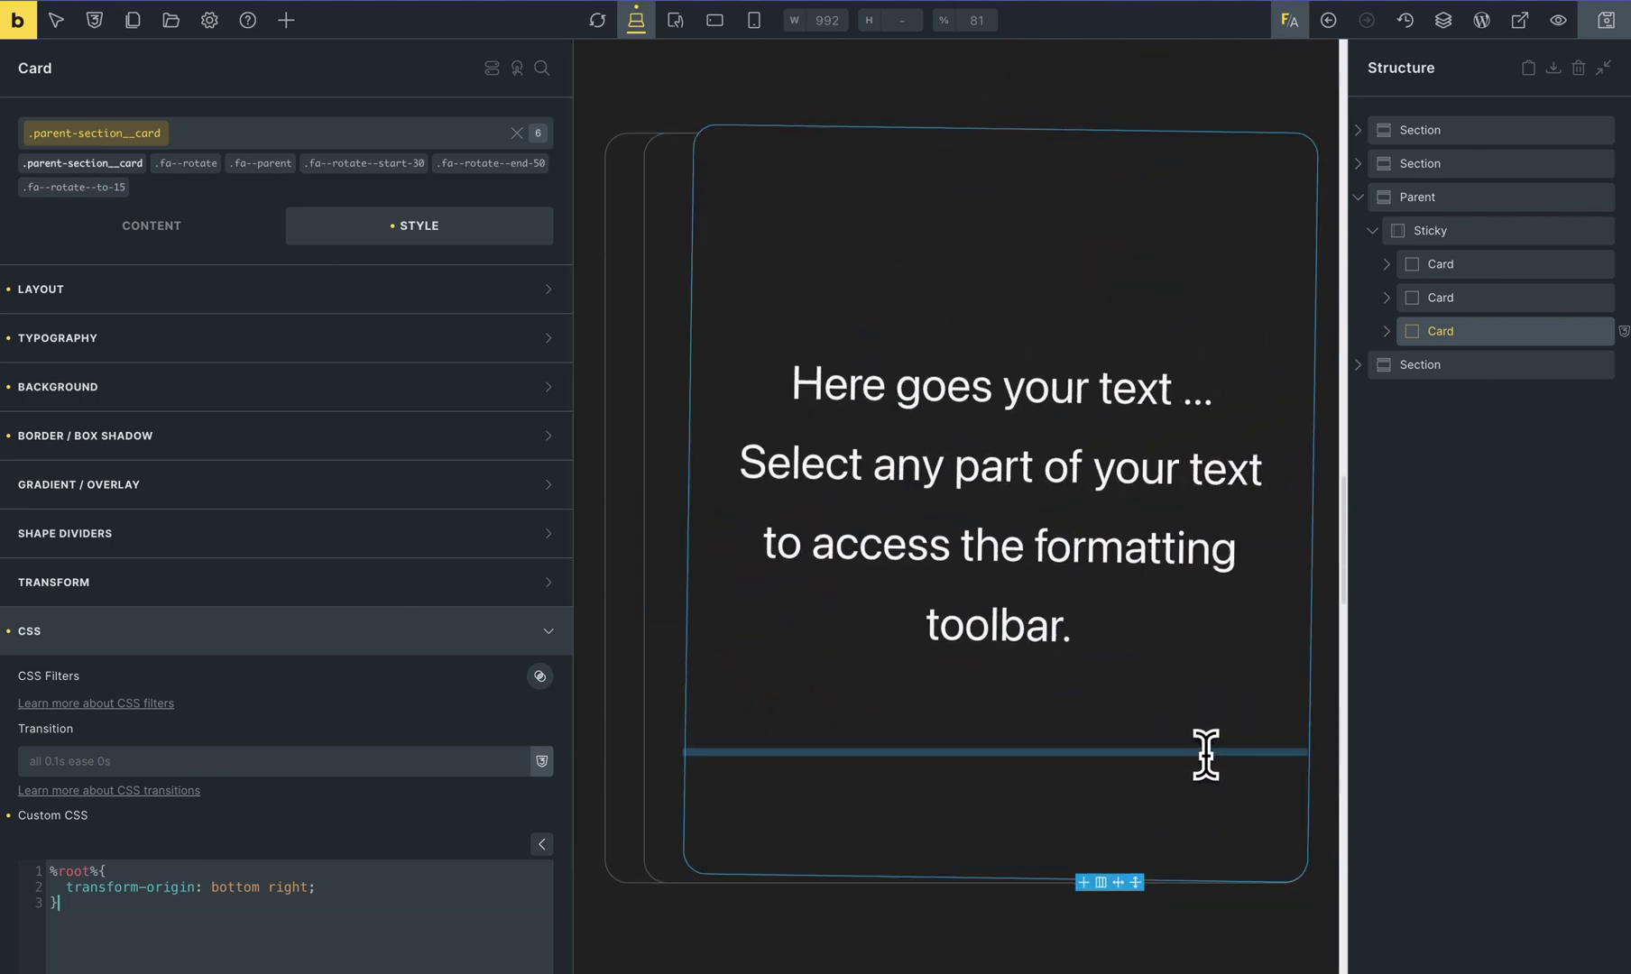
scroll(1205, 753, down, 6)
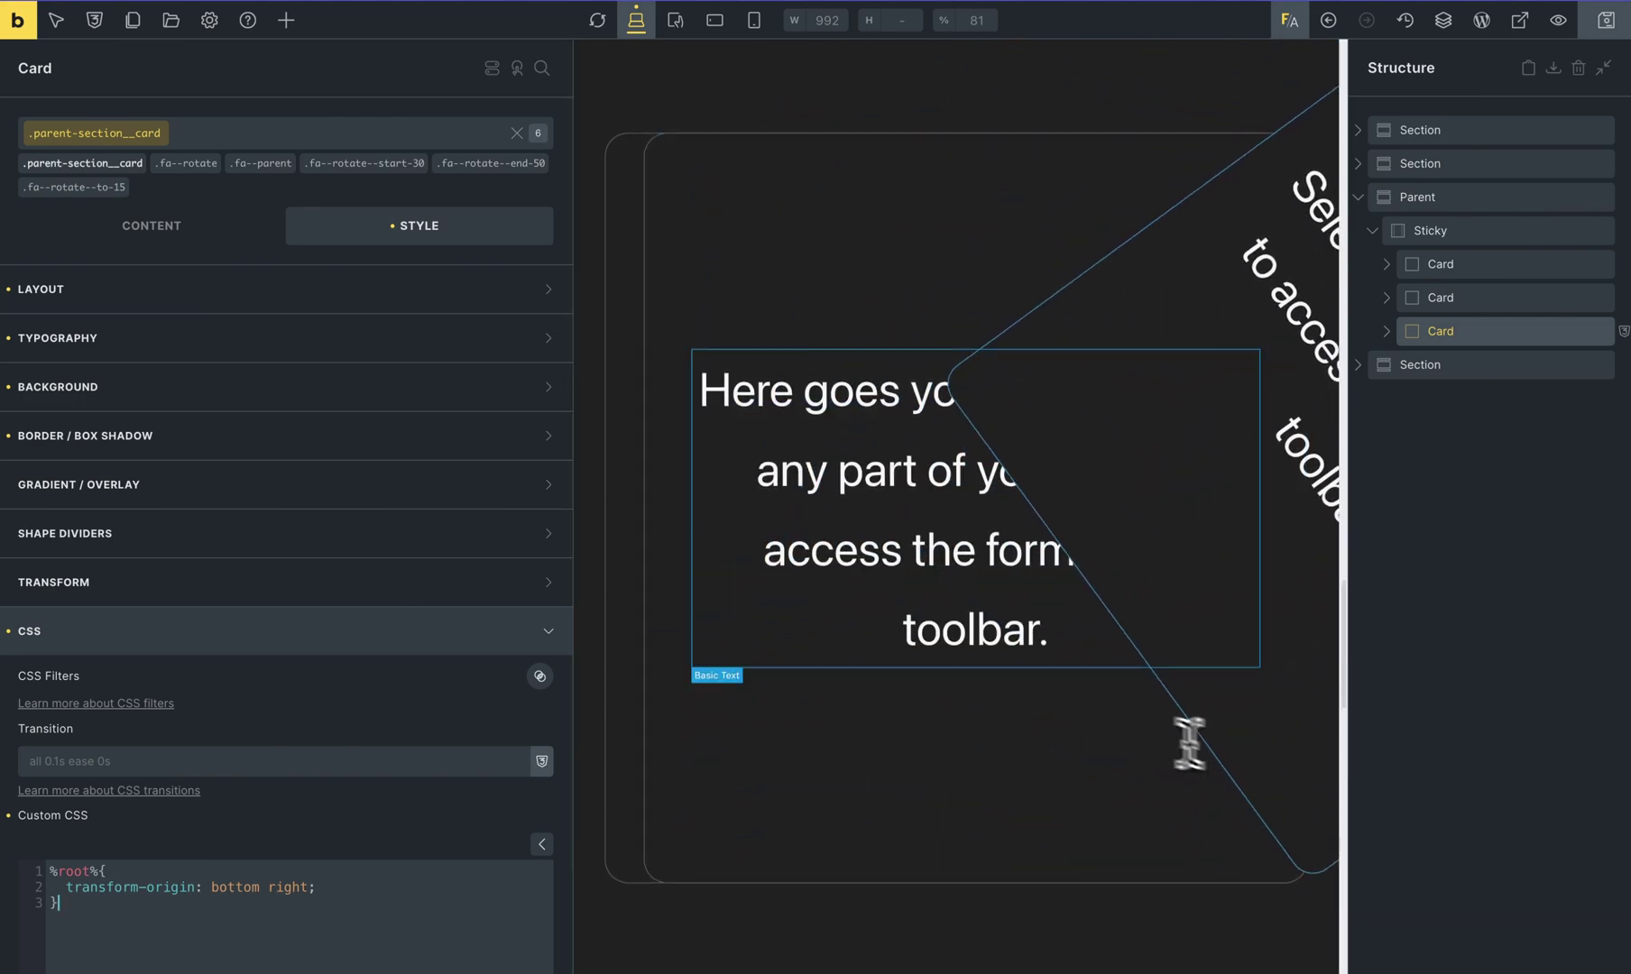
scroll(1002, 667, up, 6)
scroll(902, 613, down, 6)
scroll(871, 600, up, 6)
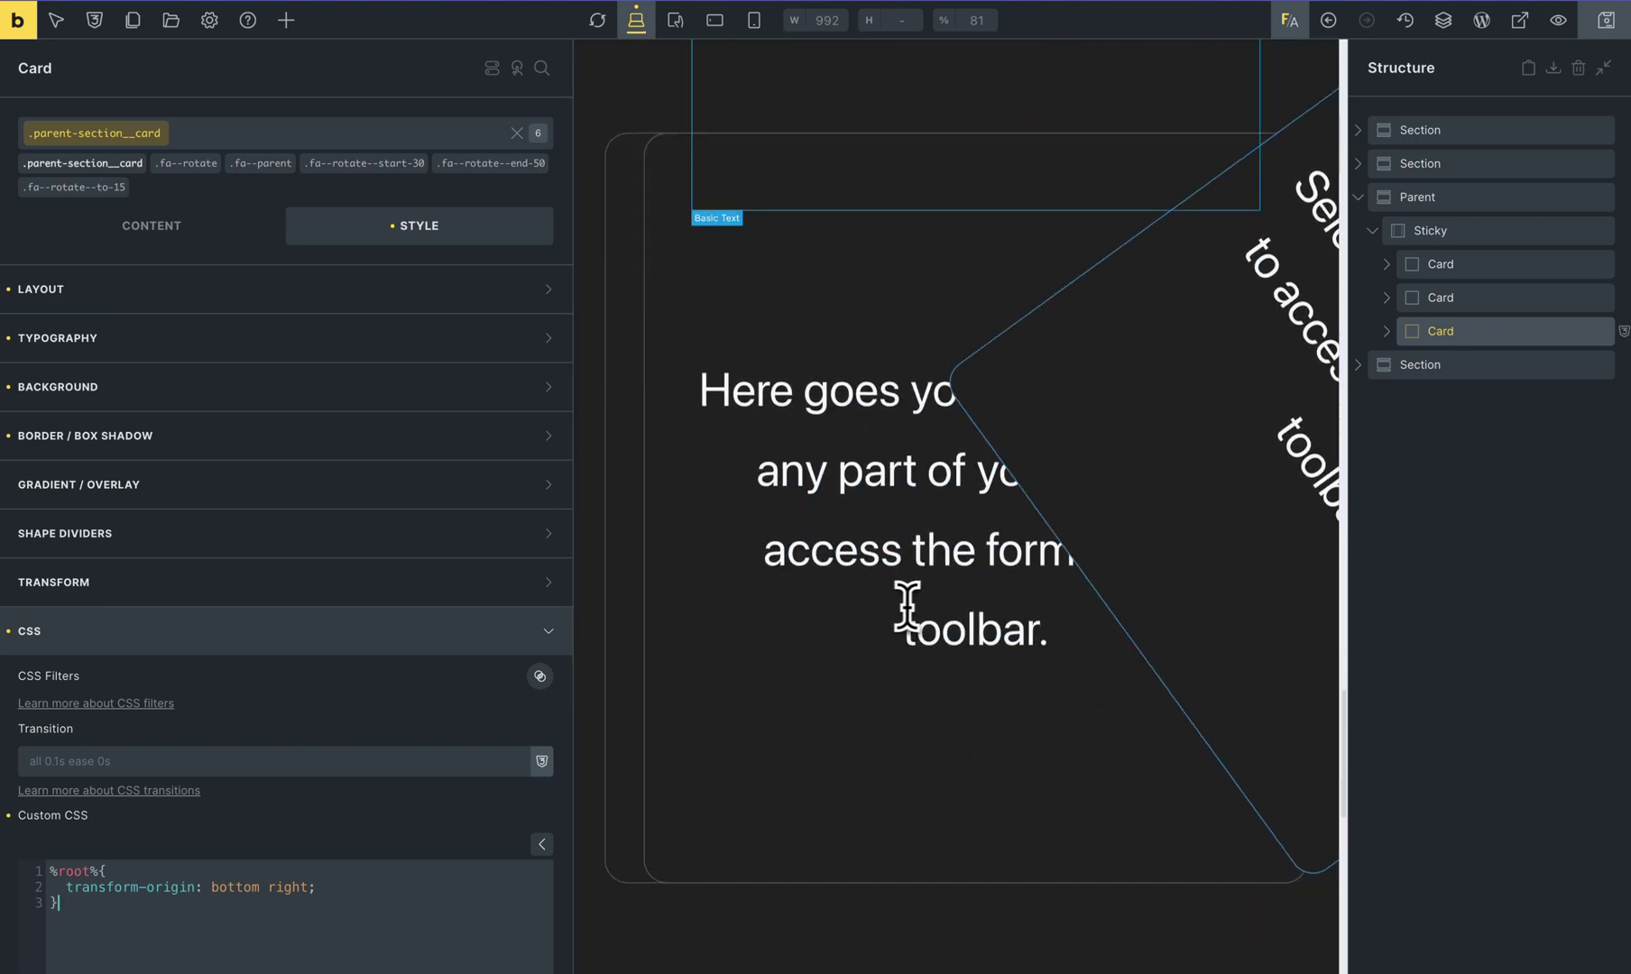
scroll(1008, 620, down, 6)
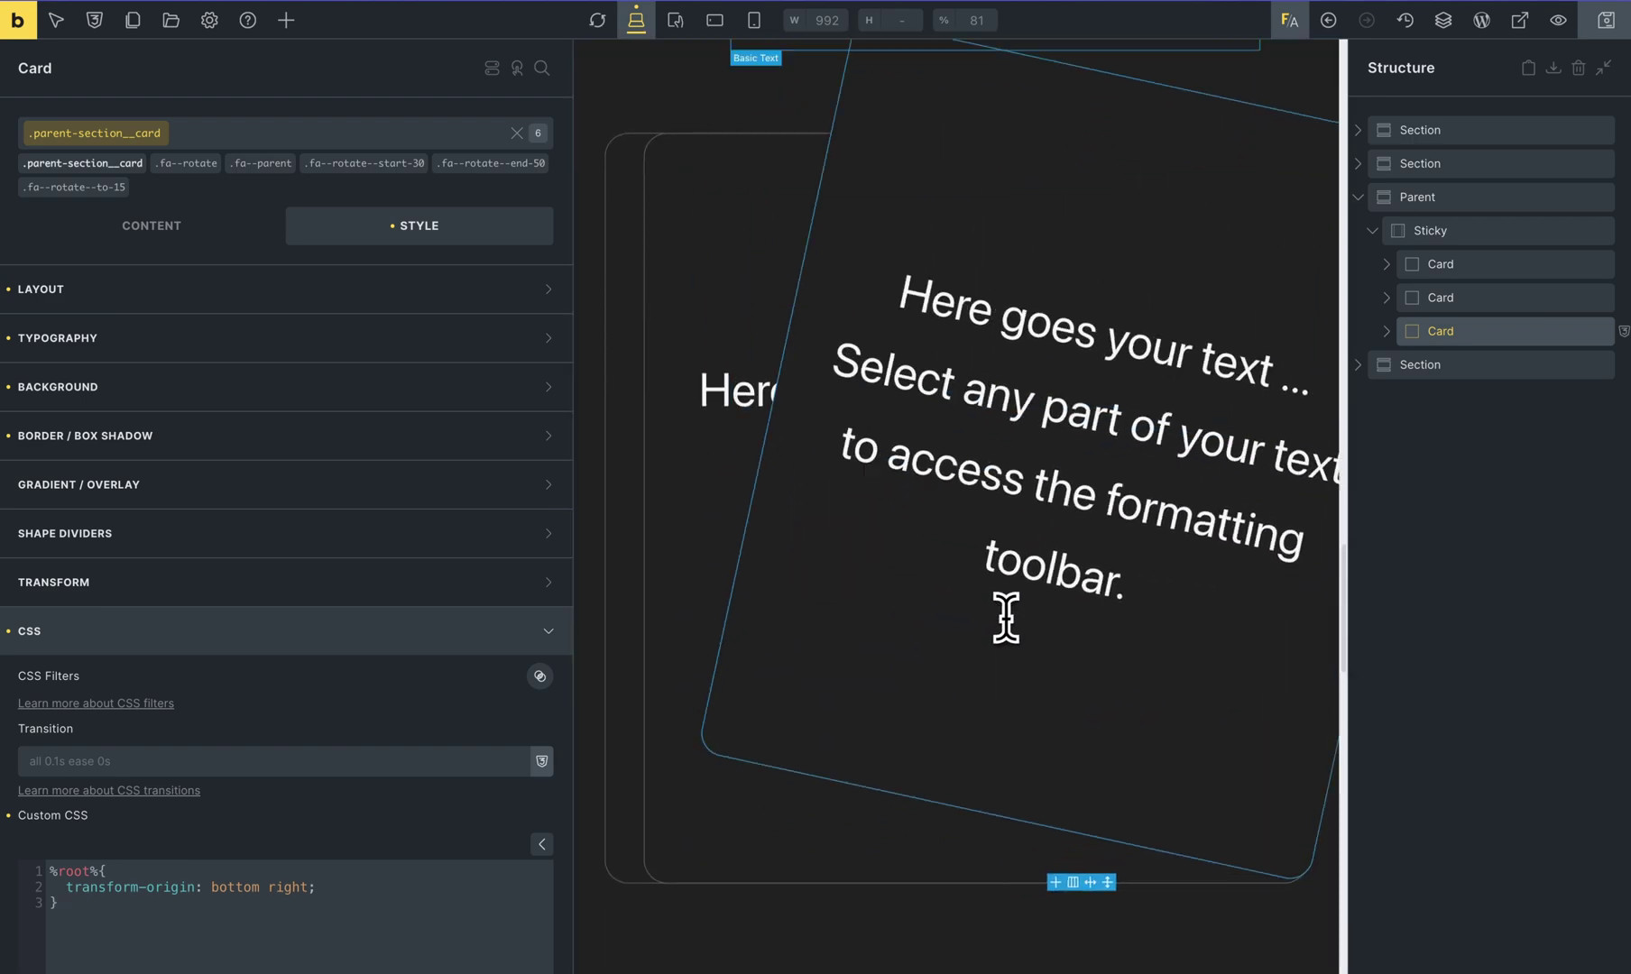
Add the fa--fade class to the third Card and preview its fade while scrolling through the sticky section
scroll(1006, 618, up, 5)
scroll(1005, 618, down, 3)
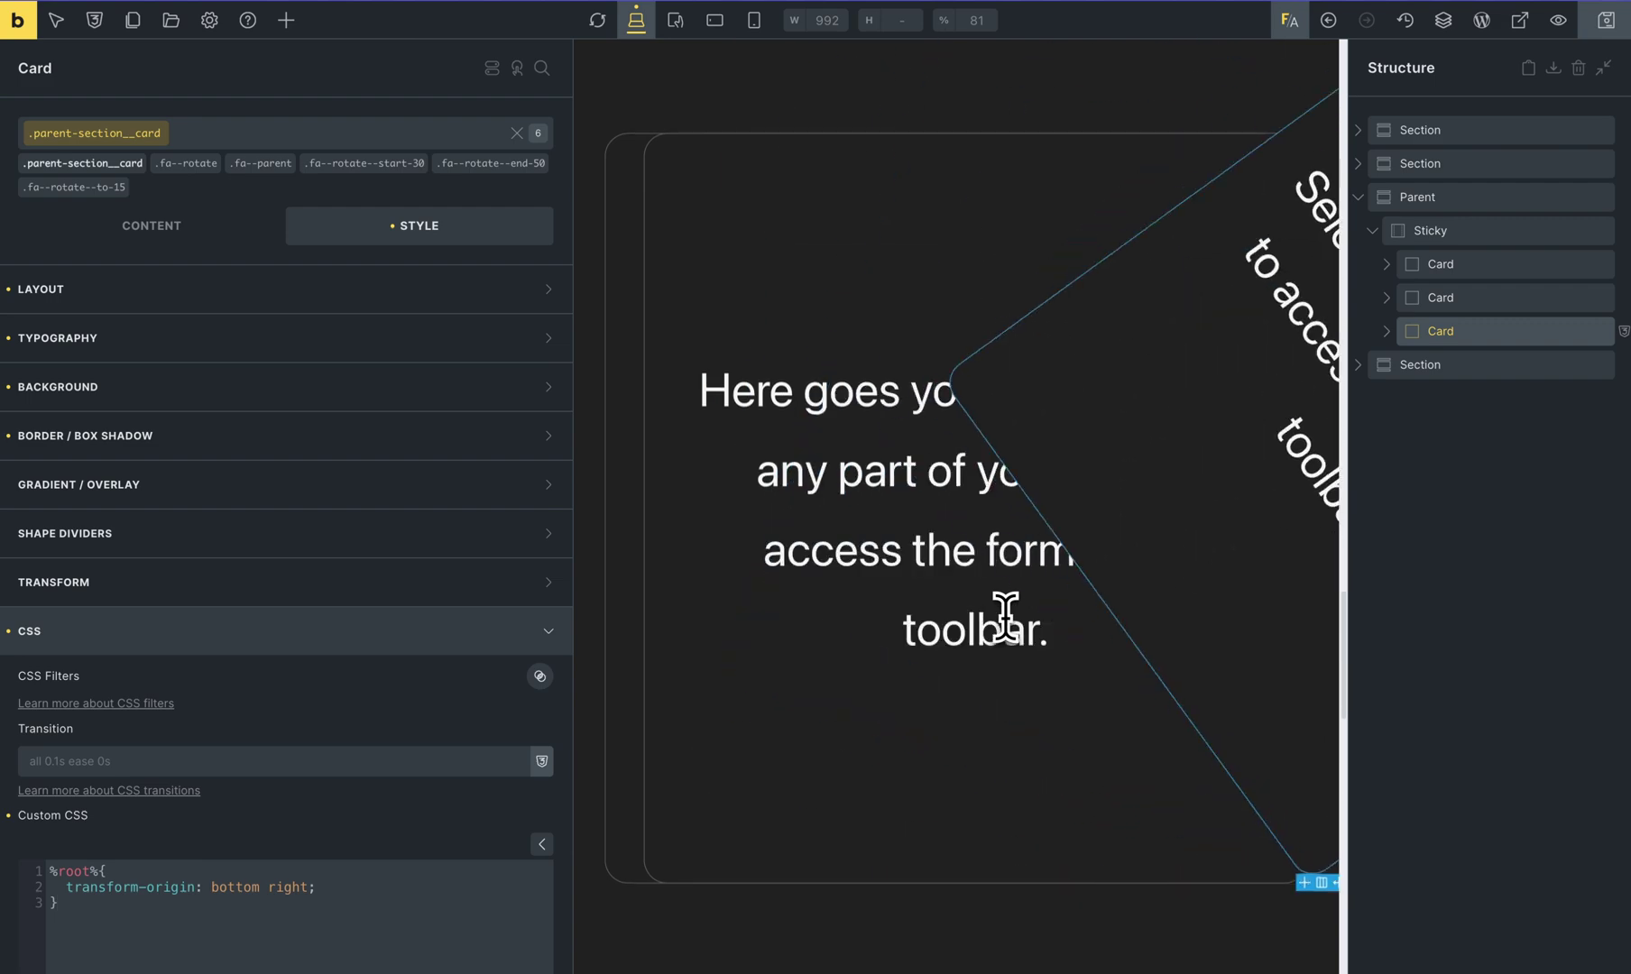
scroll(1019, 596, up, 5)
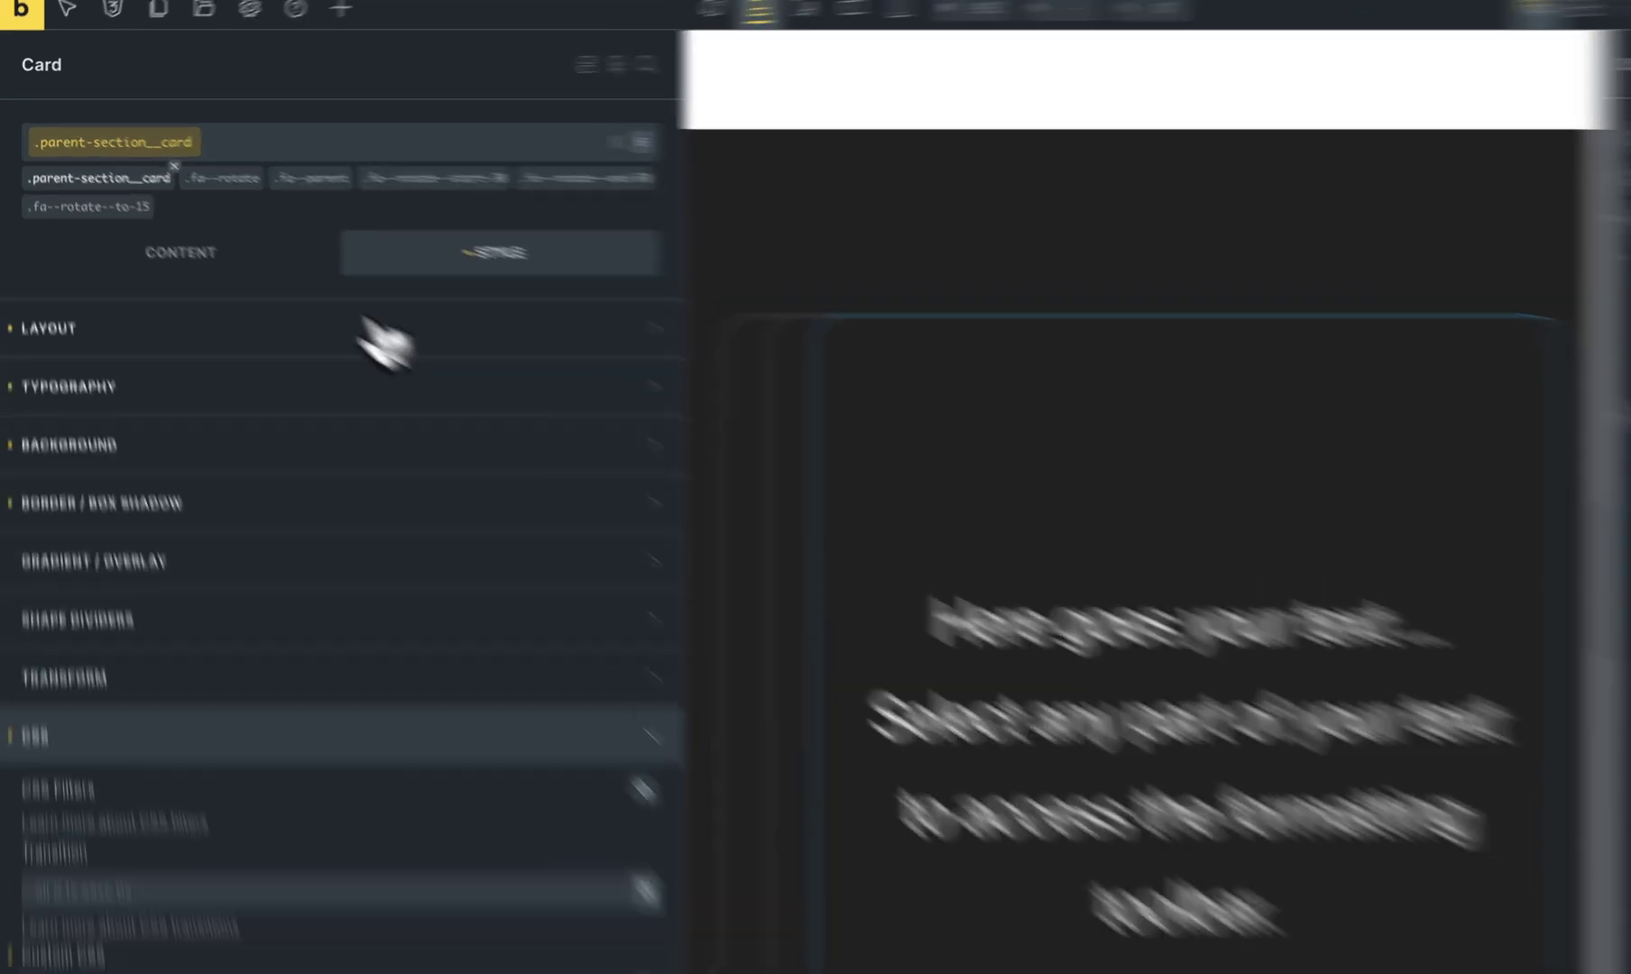
click(127, 164)
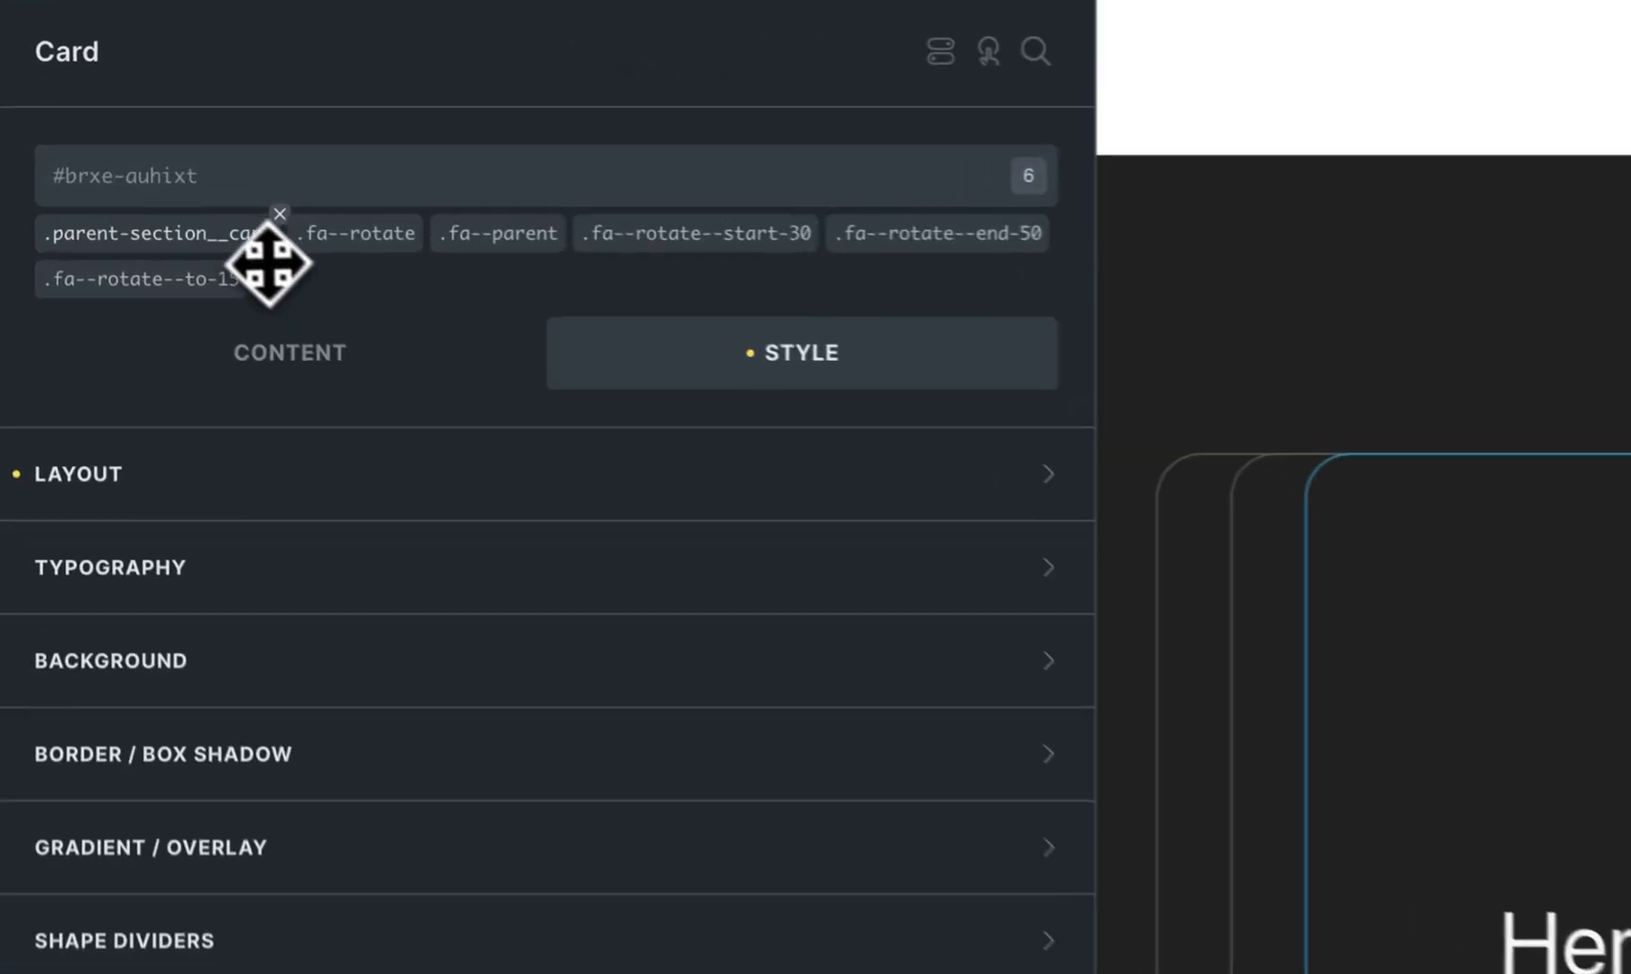
click(354, 185)
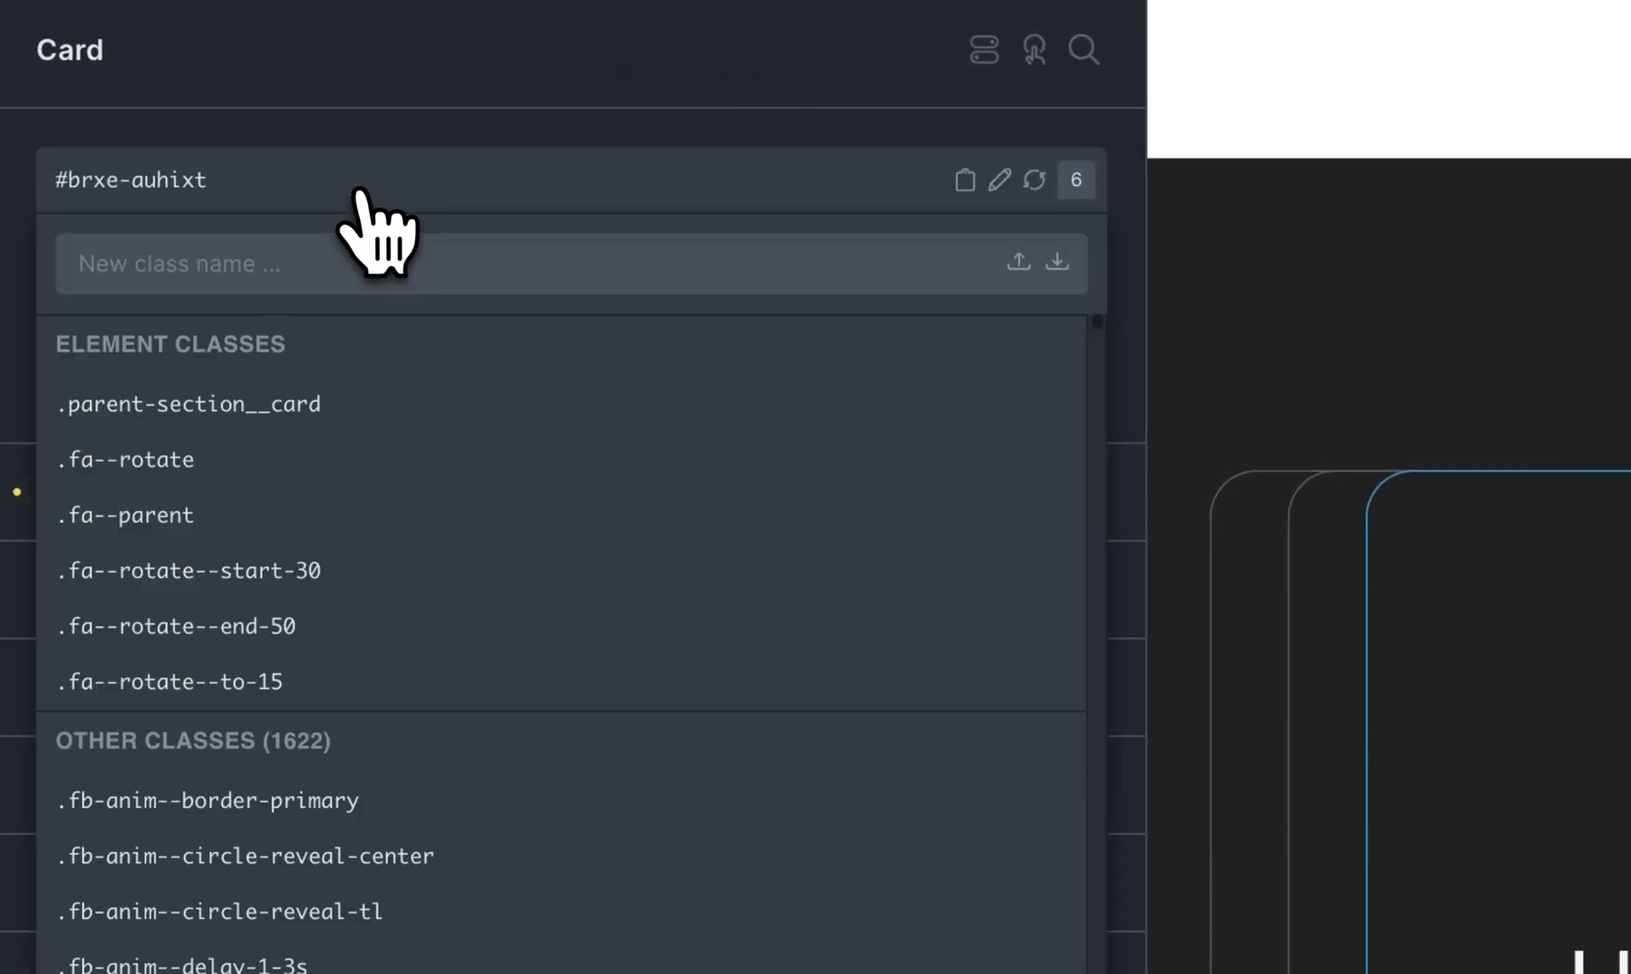
text(fa--fade)
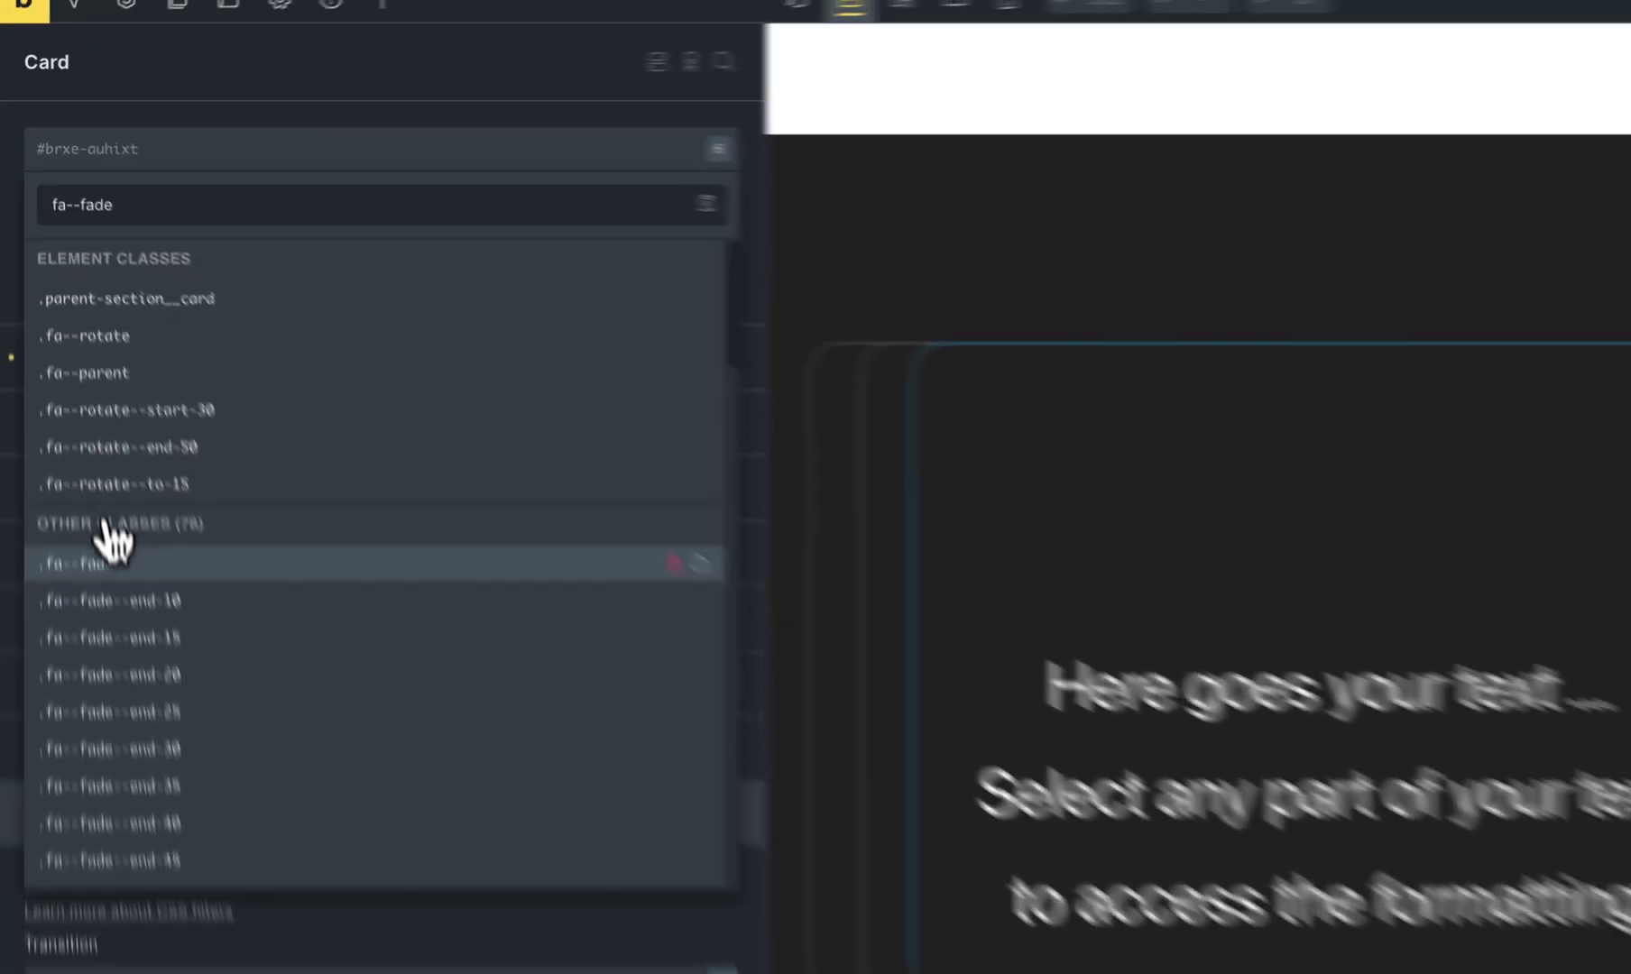
click(115, 800)
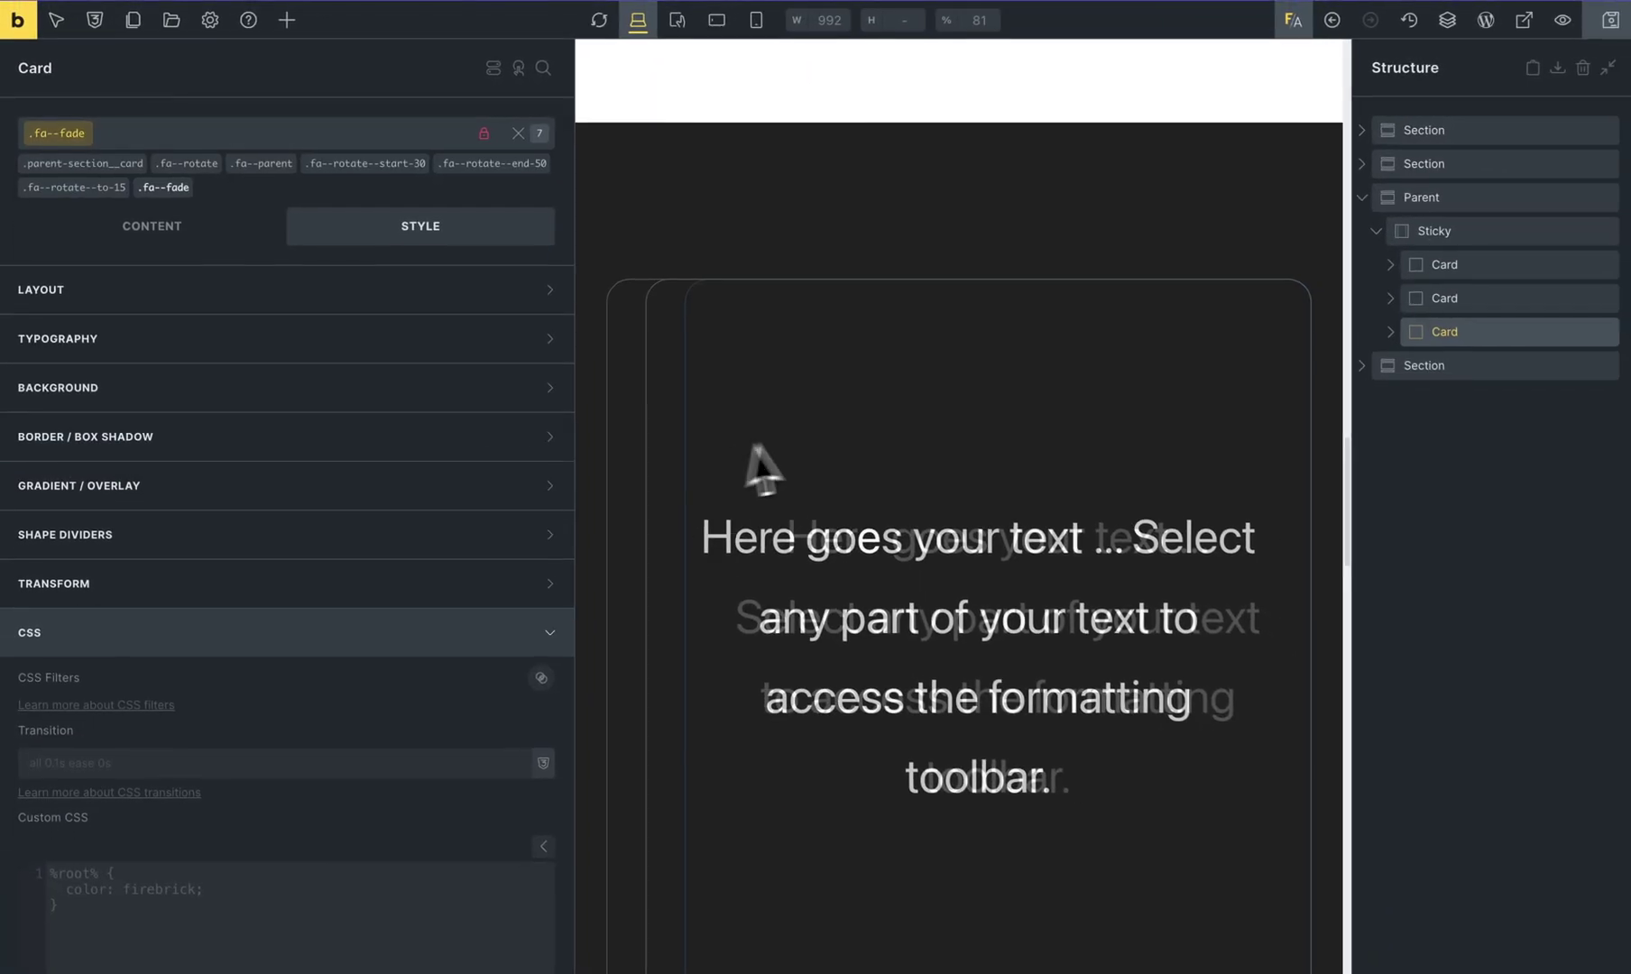
scroll(1039, 563, down, 3)
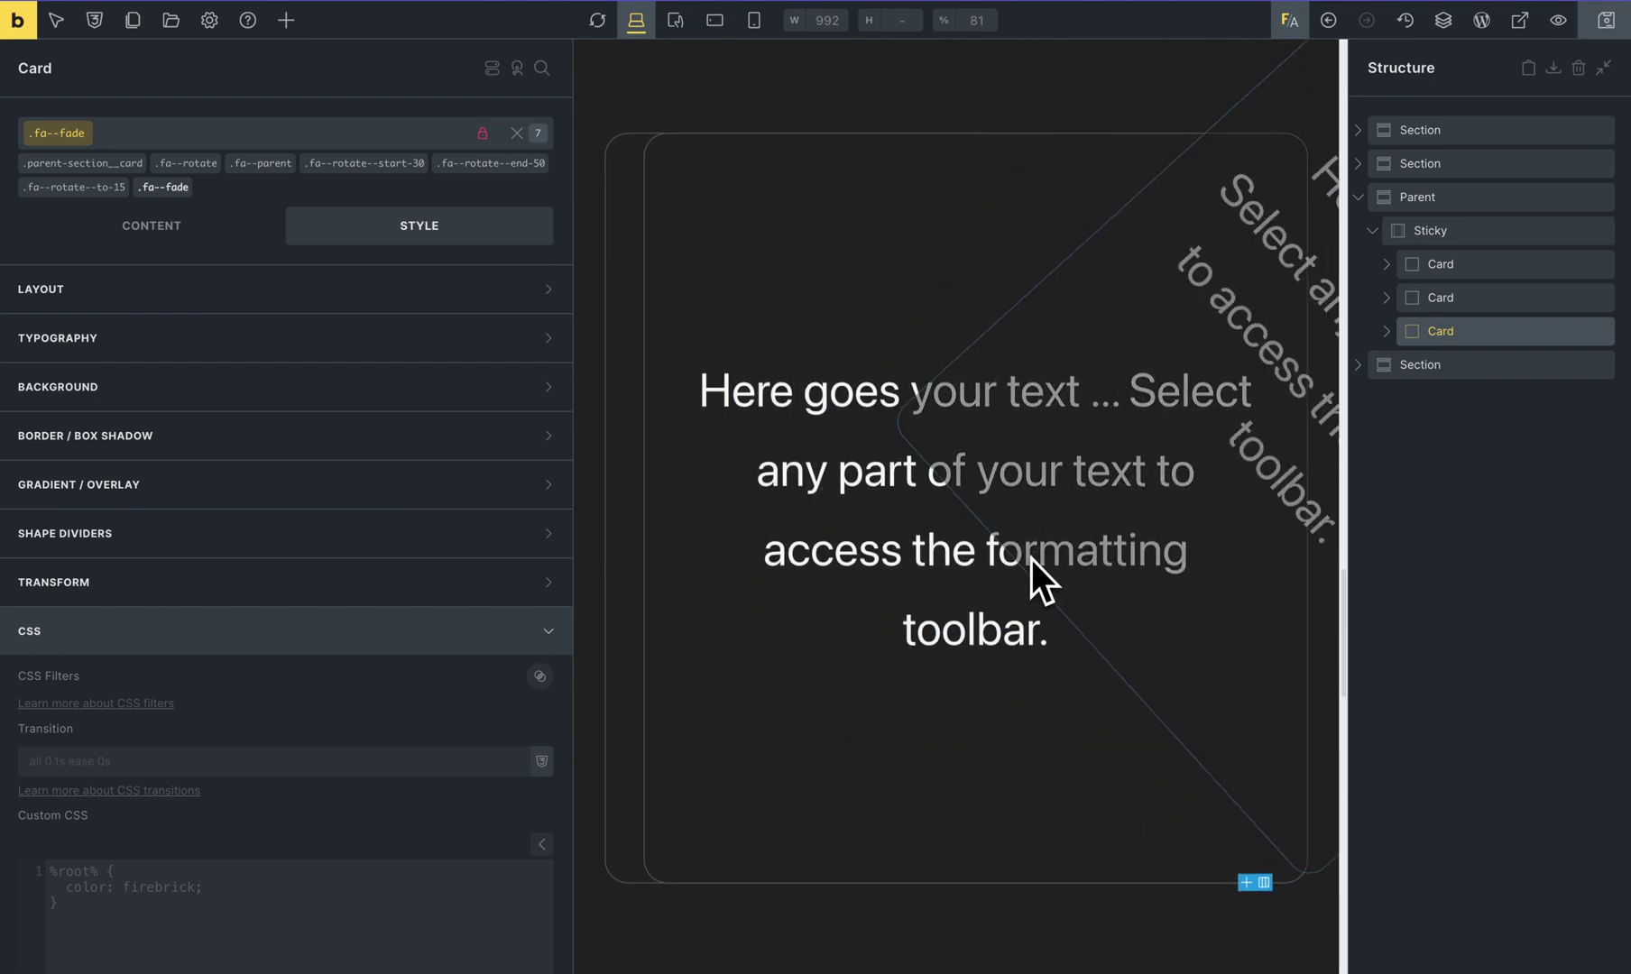
scroll(1031, 560, up, 3)
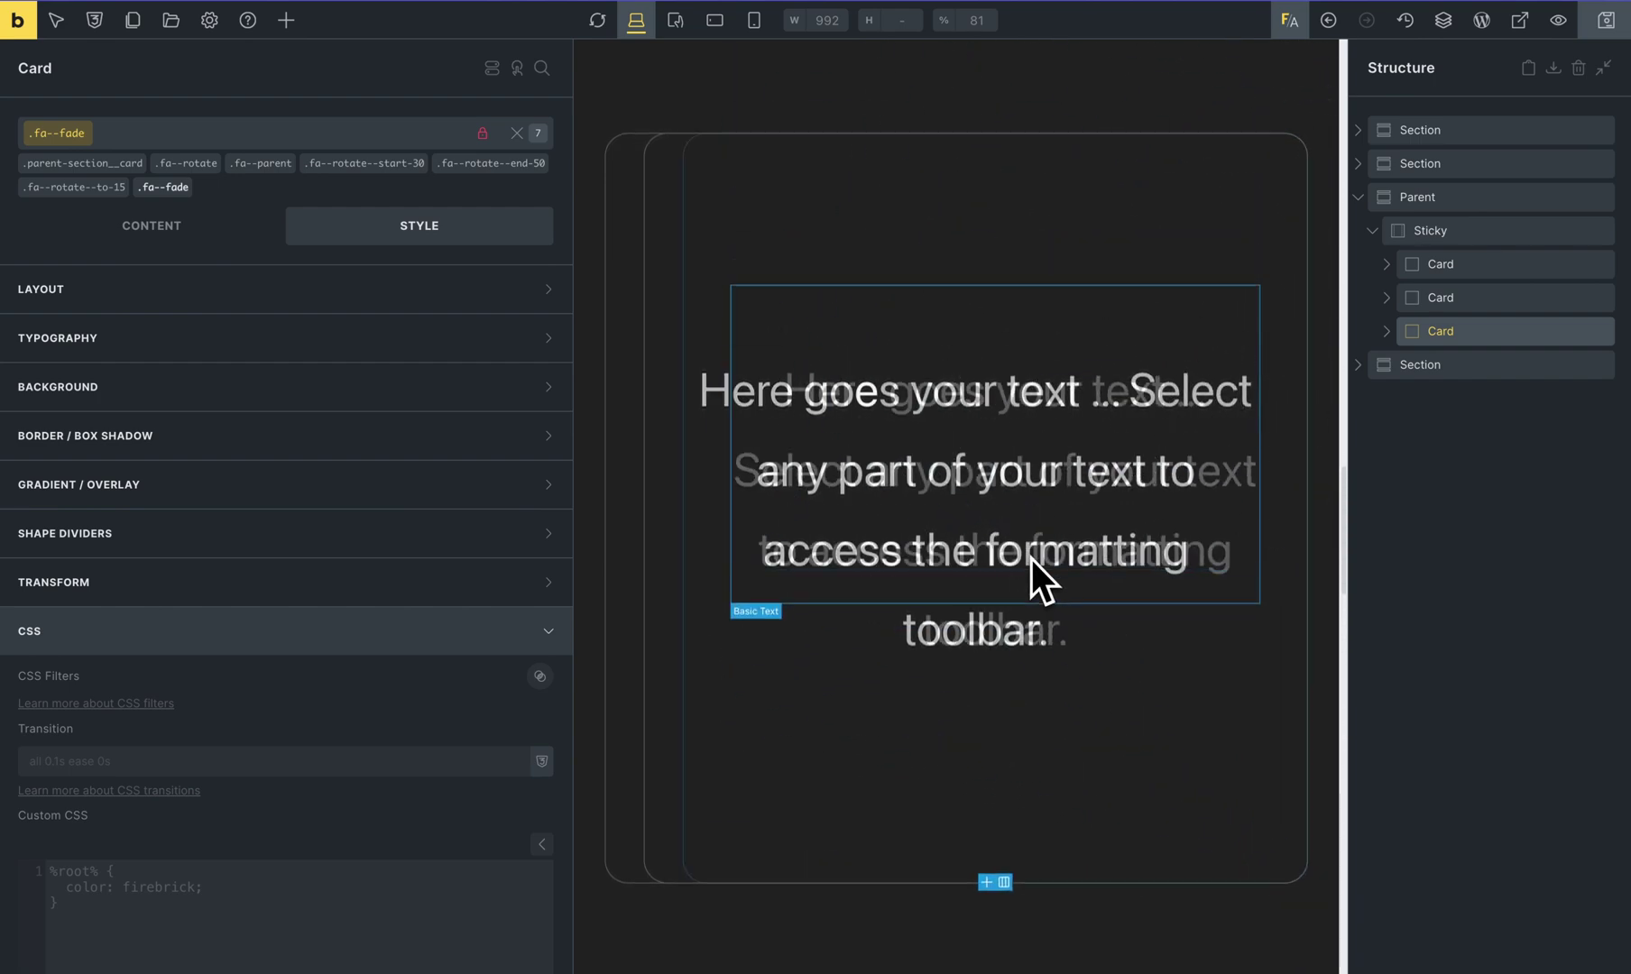
Add the fa--fade--start-30 class to the third Card and preview the delayed fade in the sticky section
click(163, 187)
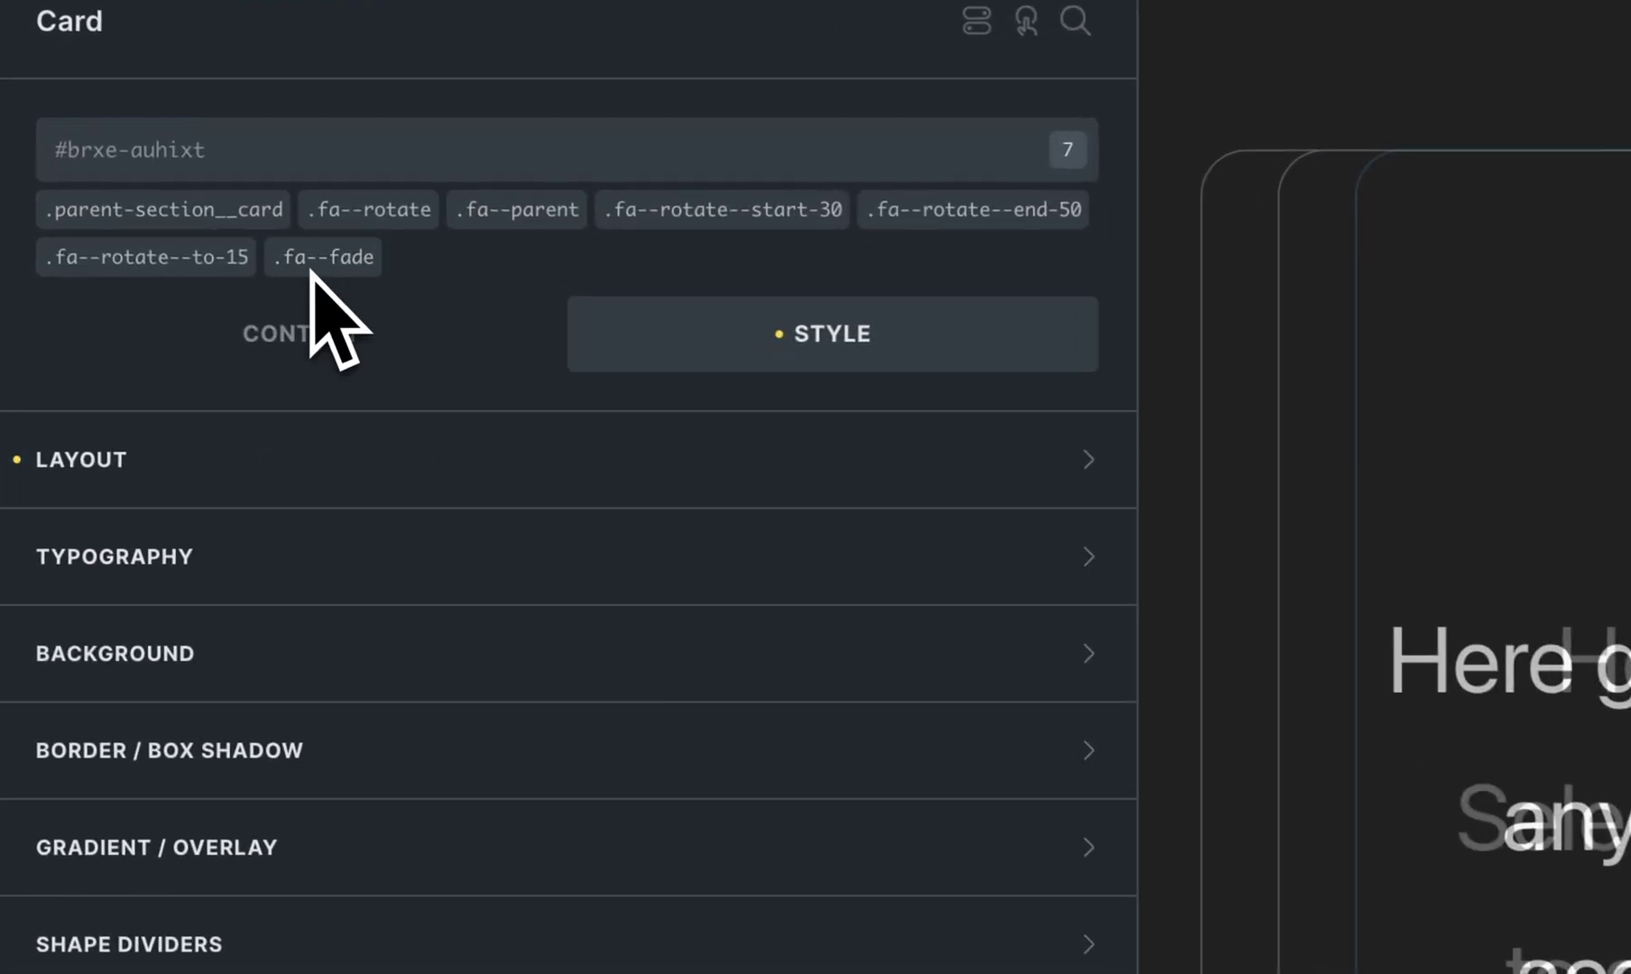
click(732, 227)
click(396, 260)
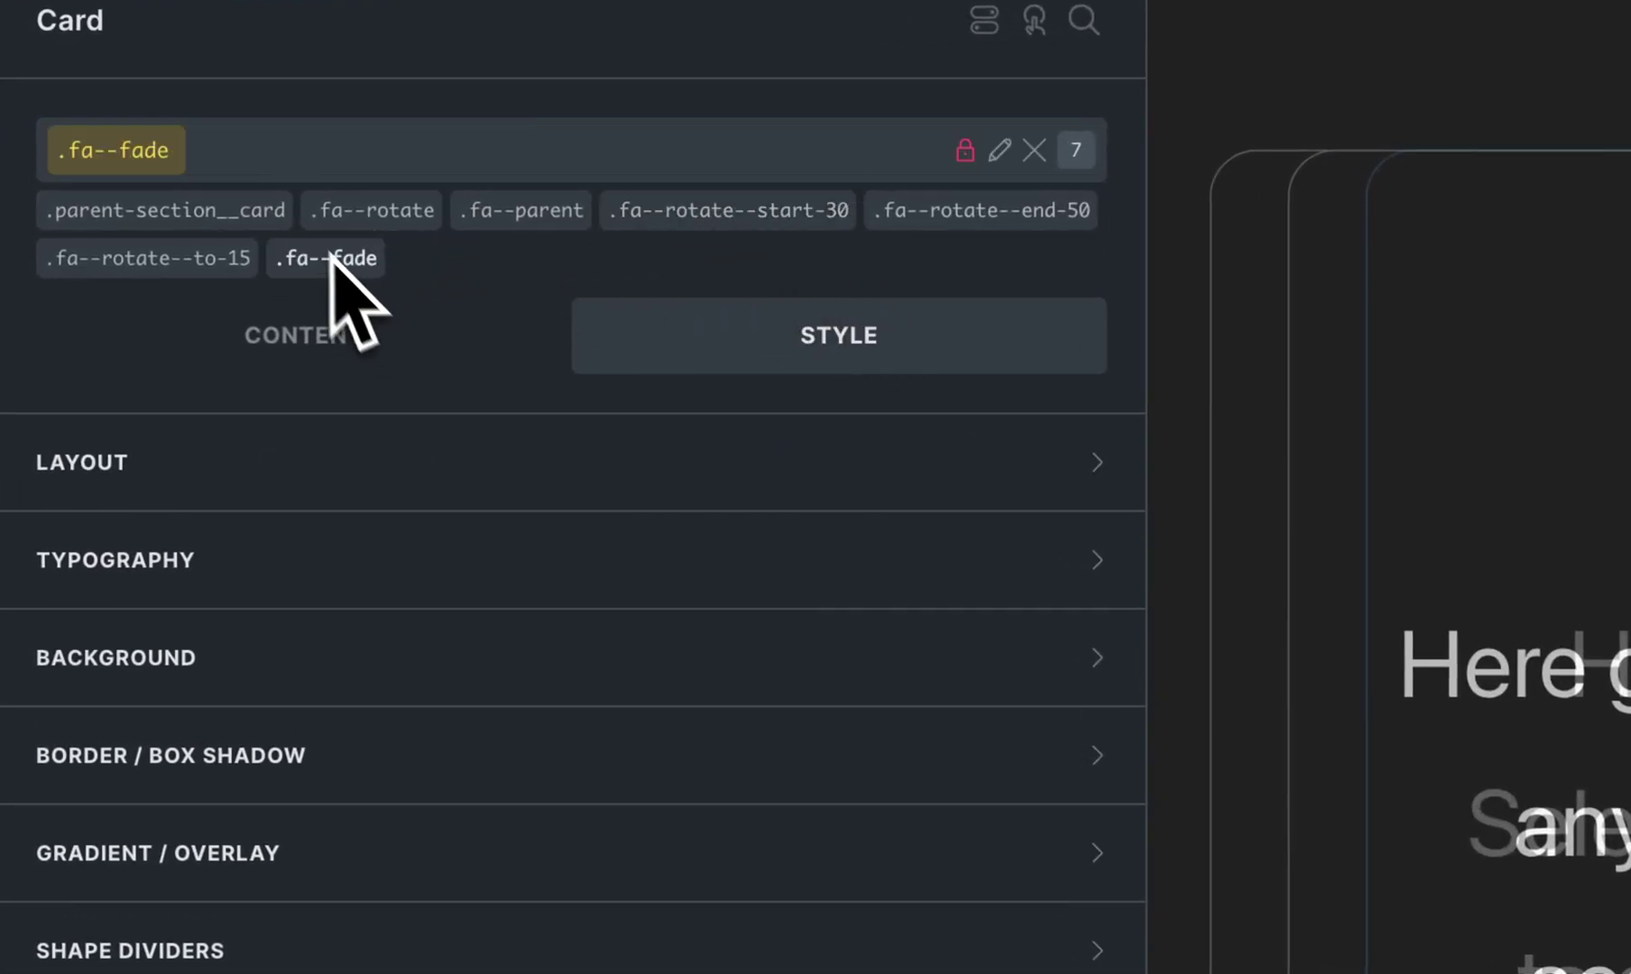
click(284, 167)
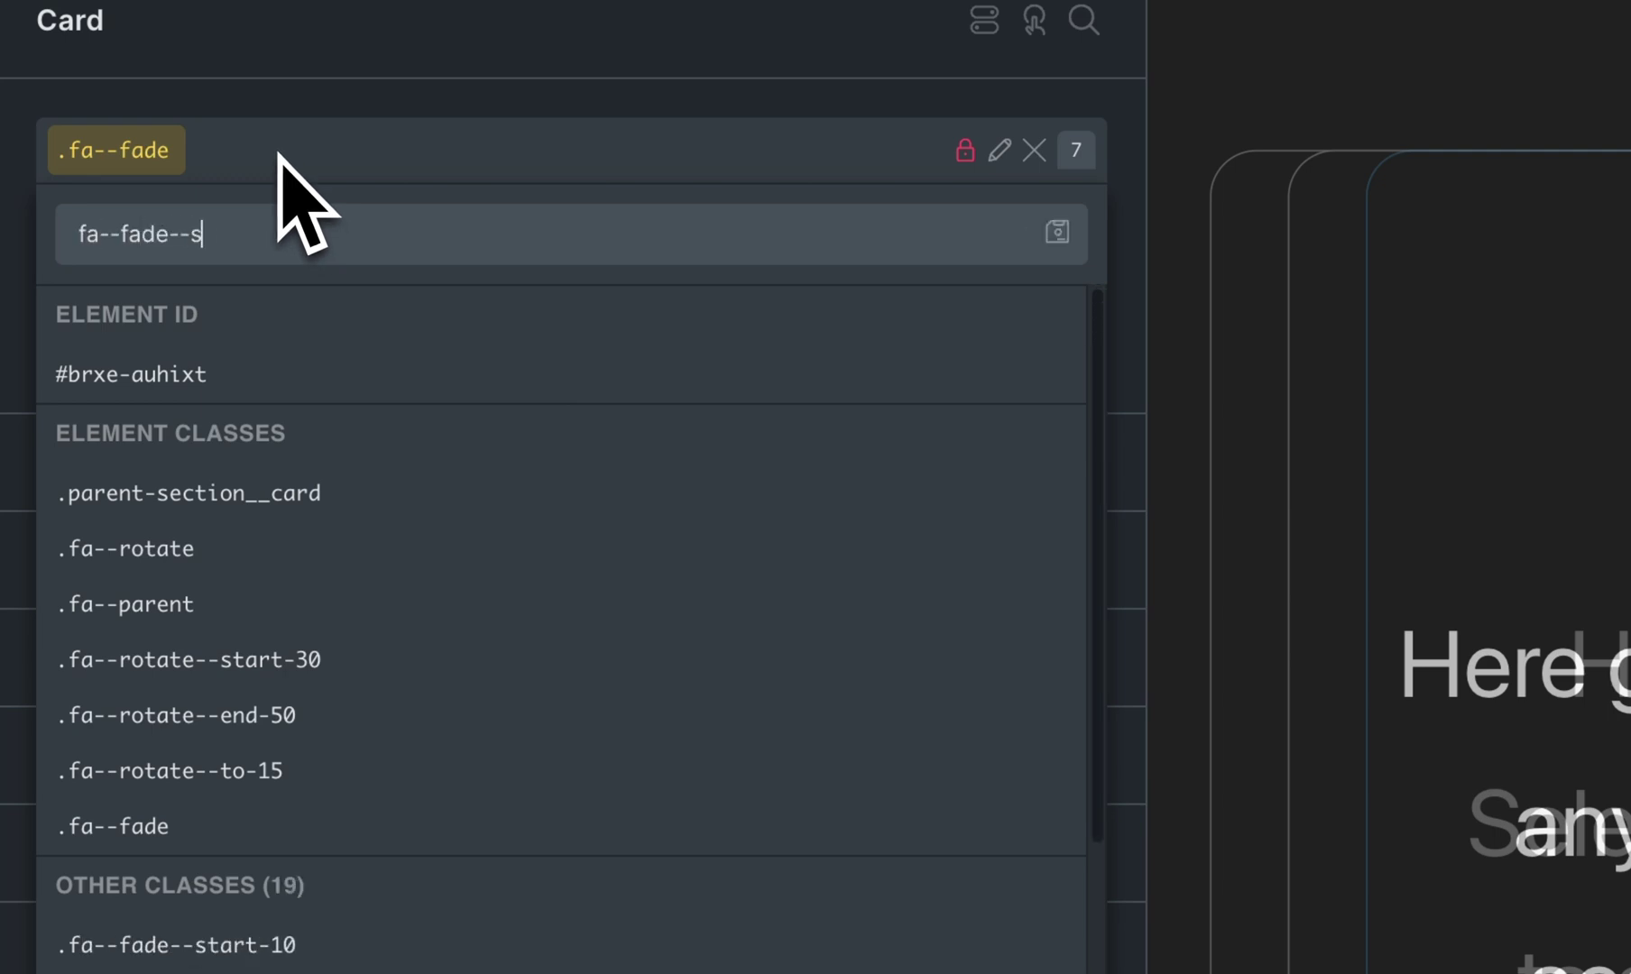
scroll(353, 528, down, 6)
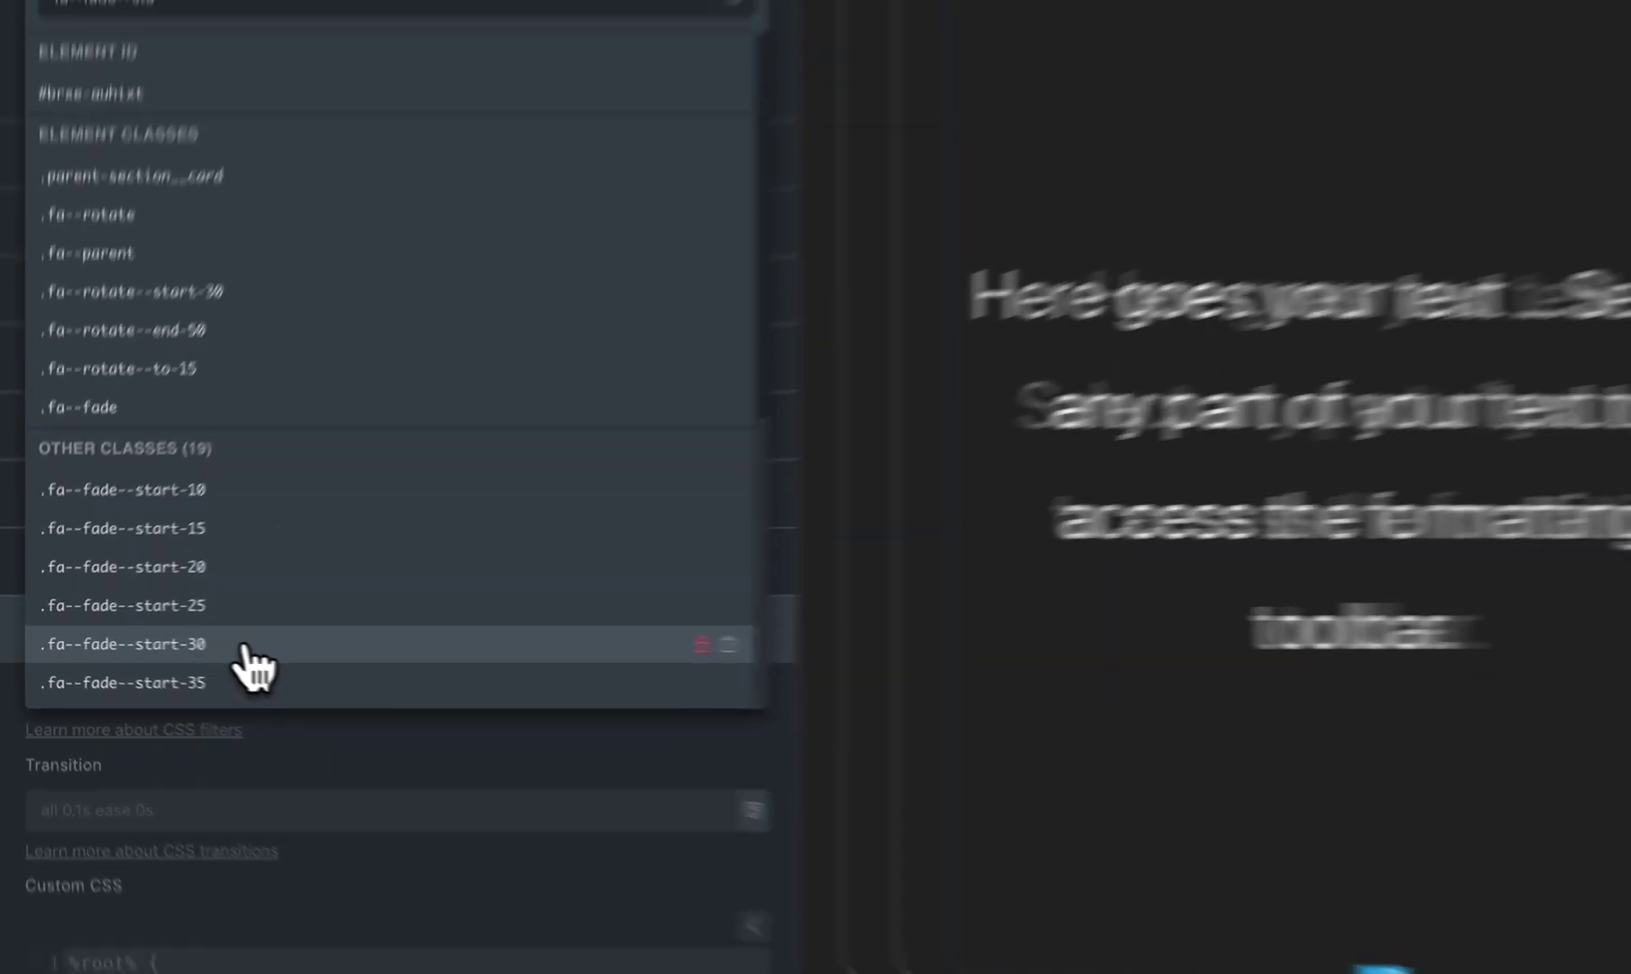
click(356, 642)
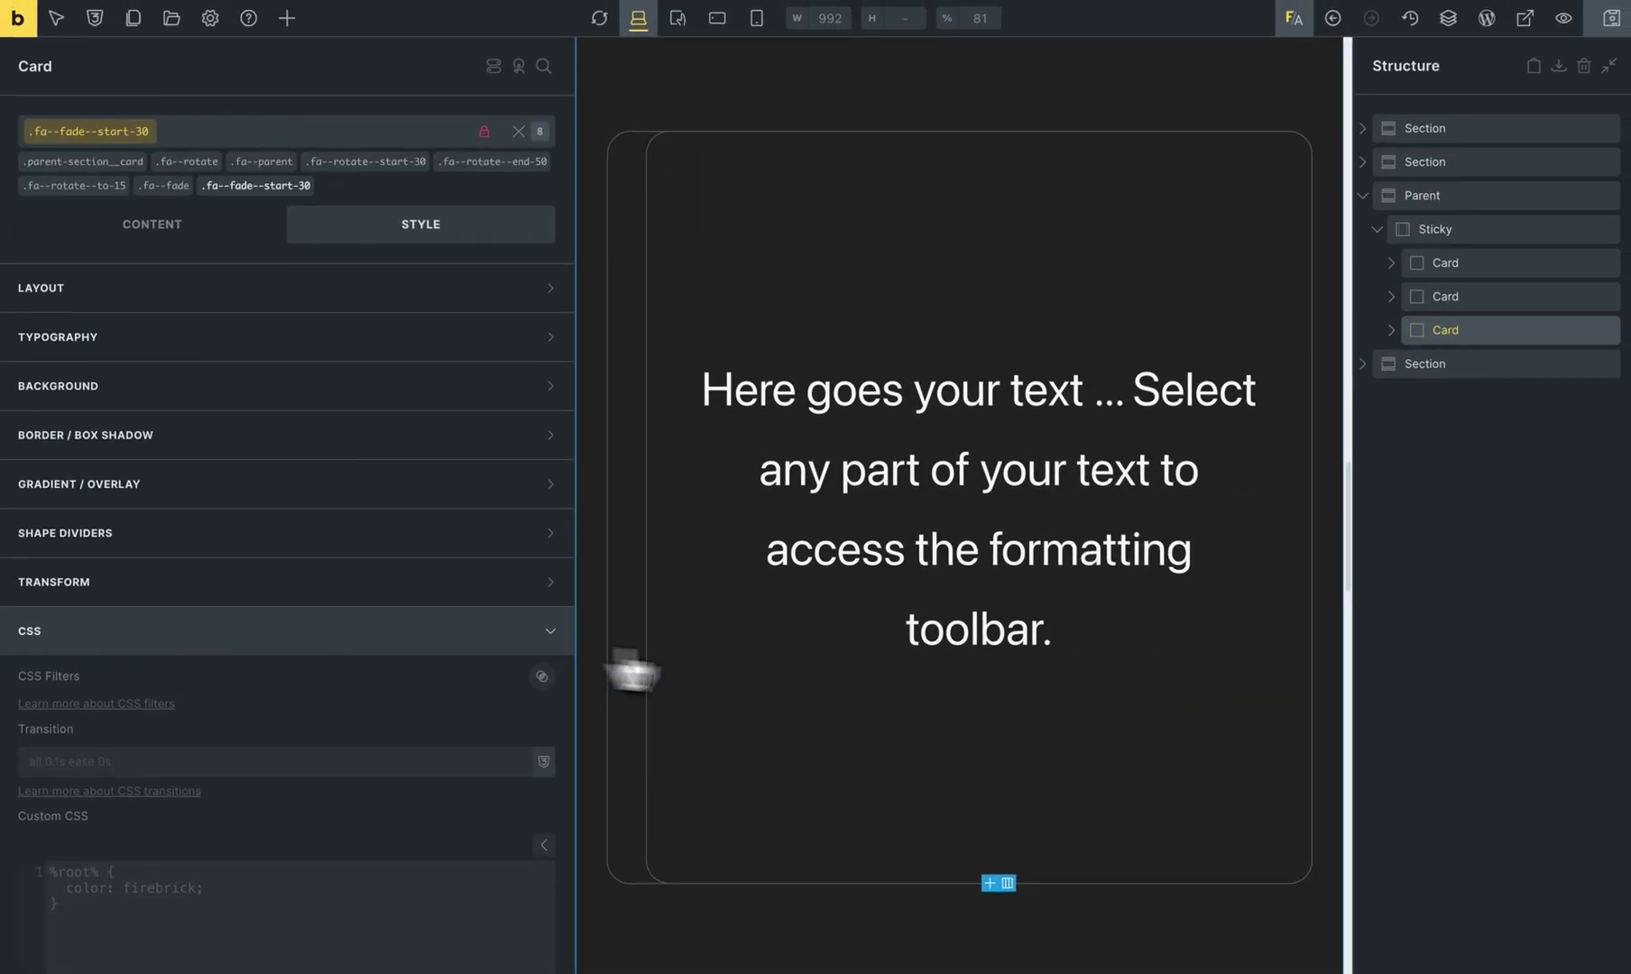
scroll(938, 687, down, 3)
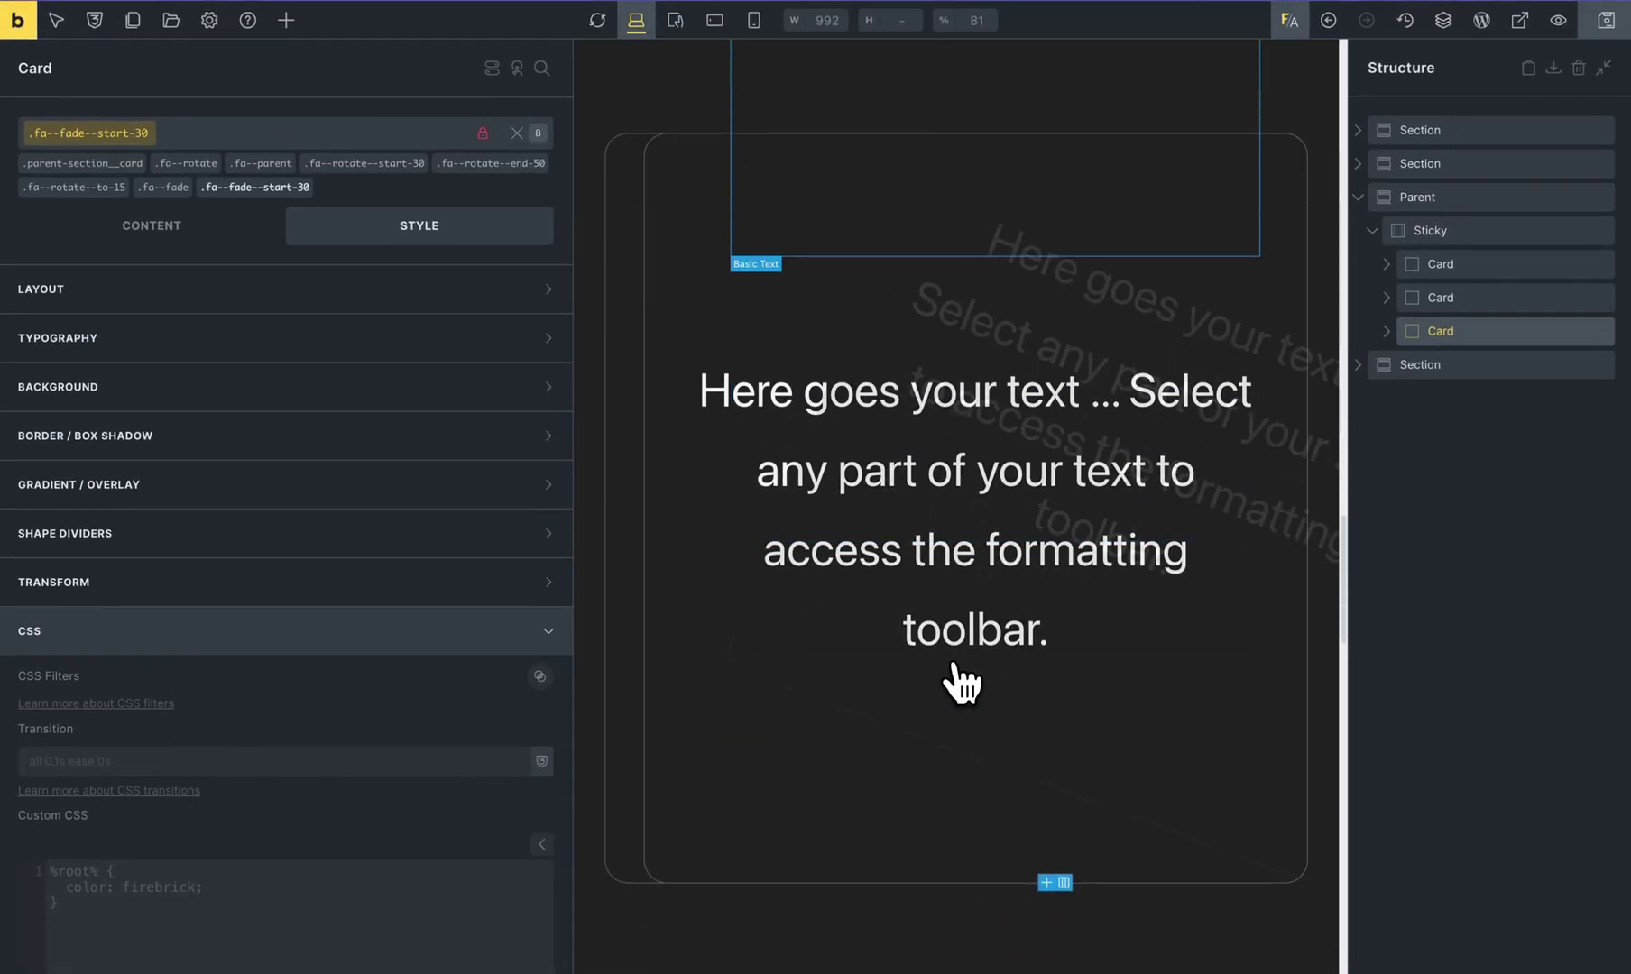
scroll(958, 681, down, 2)
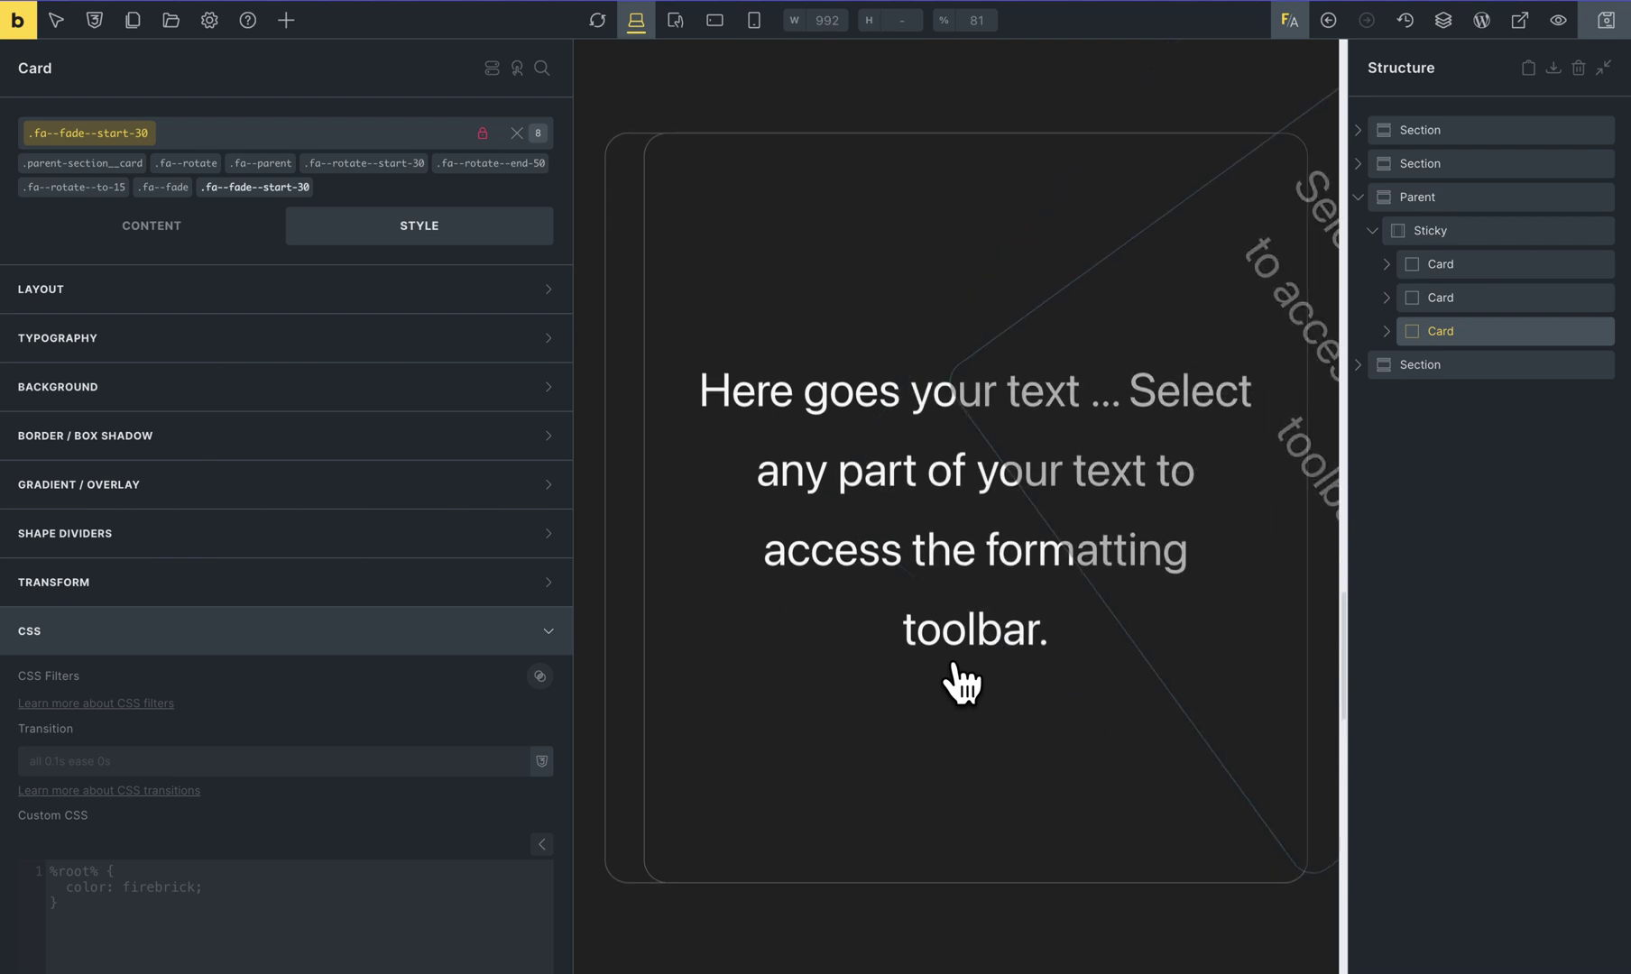
scroll(970, 636, up, 5)
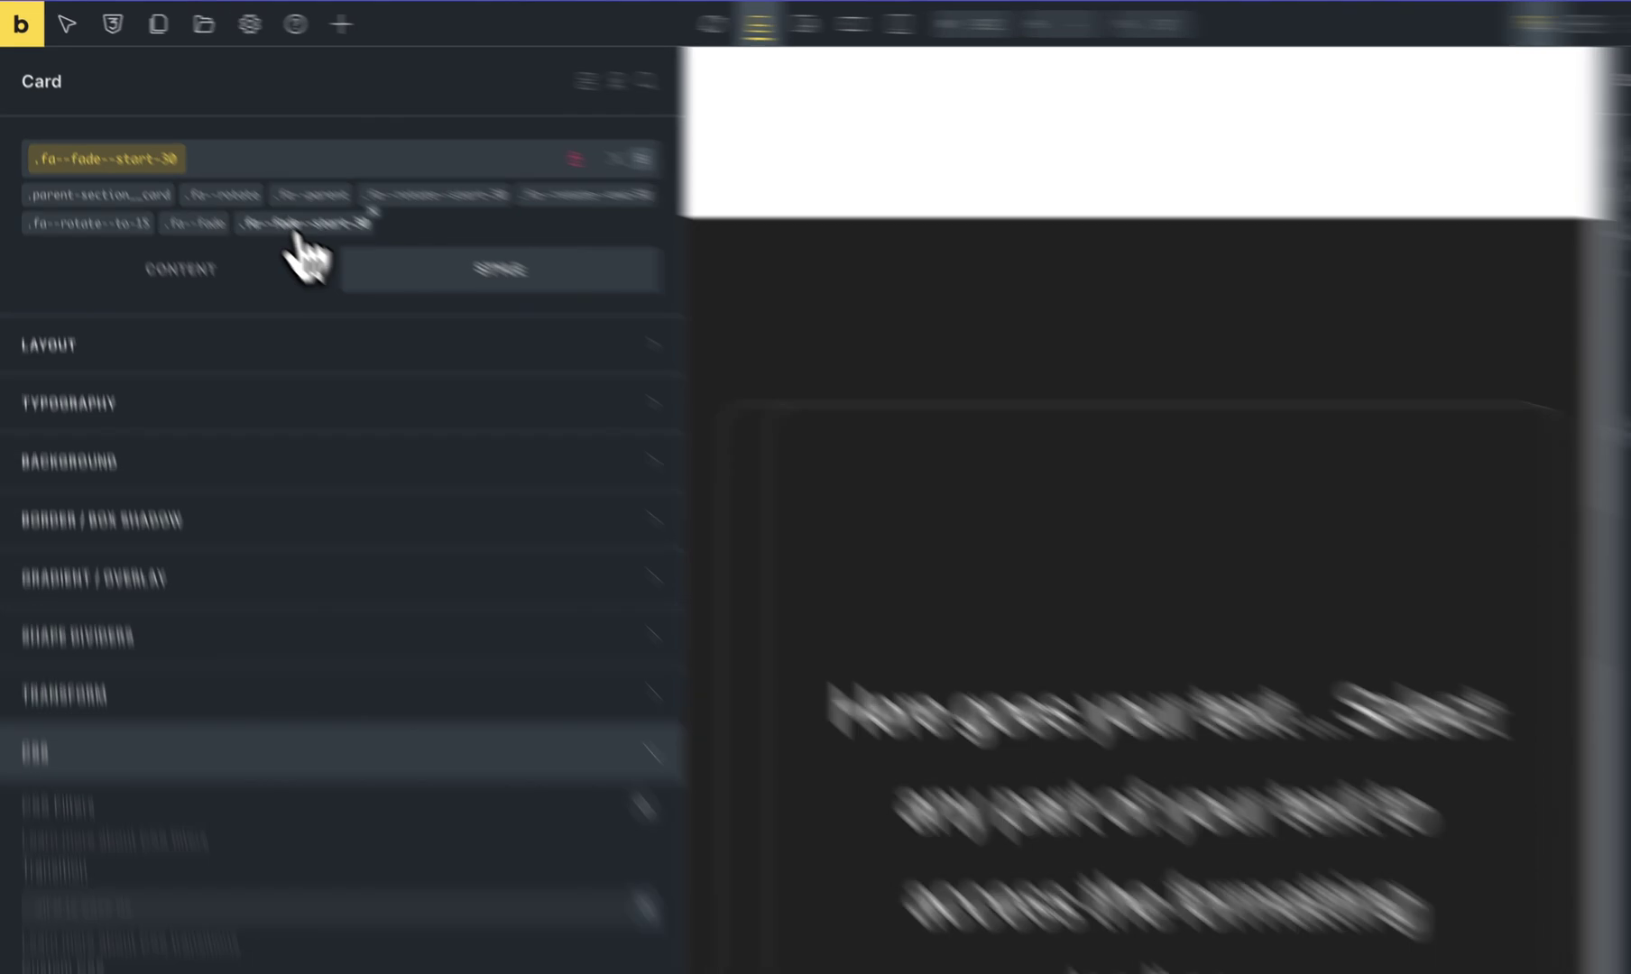
Add the fa--fade--end-50 class to the third Card so its fade range matches the rotation range
click(242, 186)
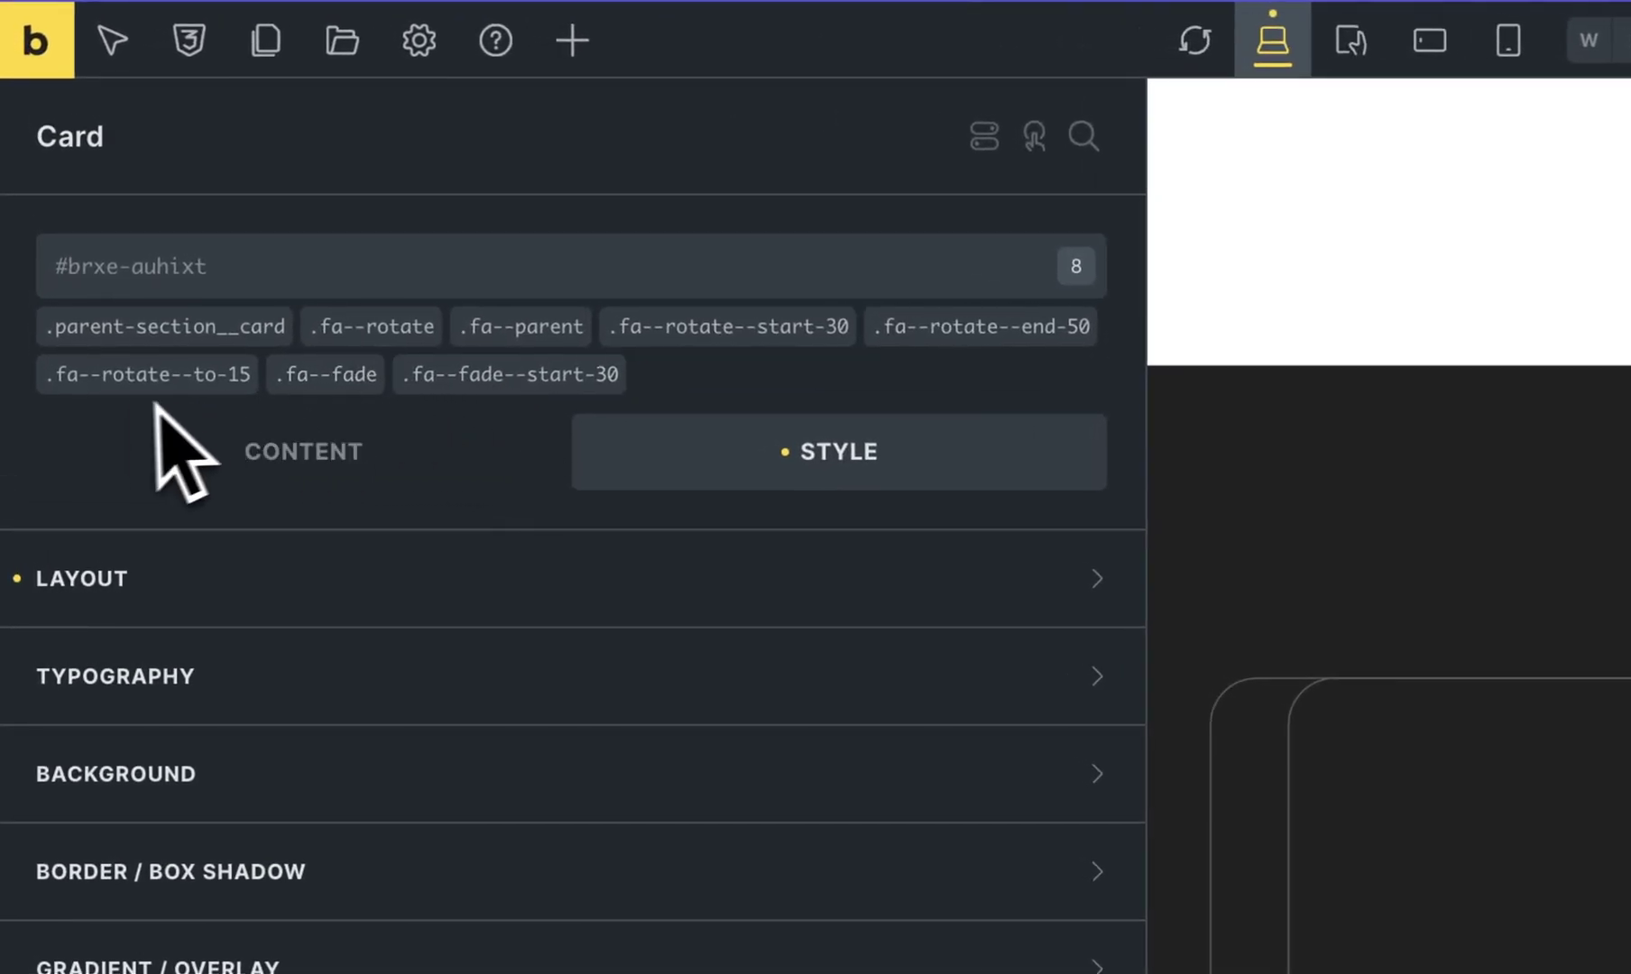
click(978, 332)
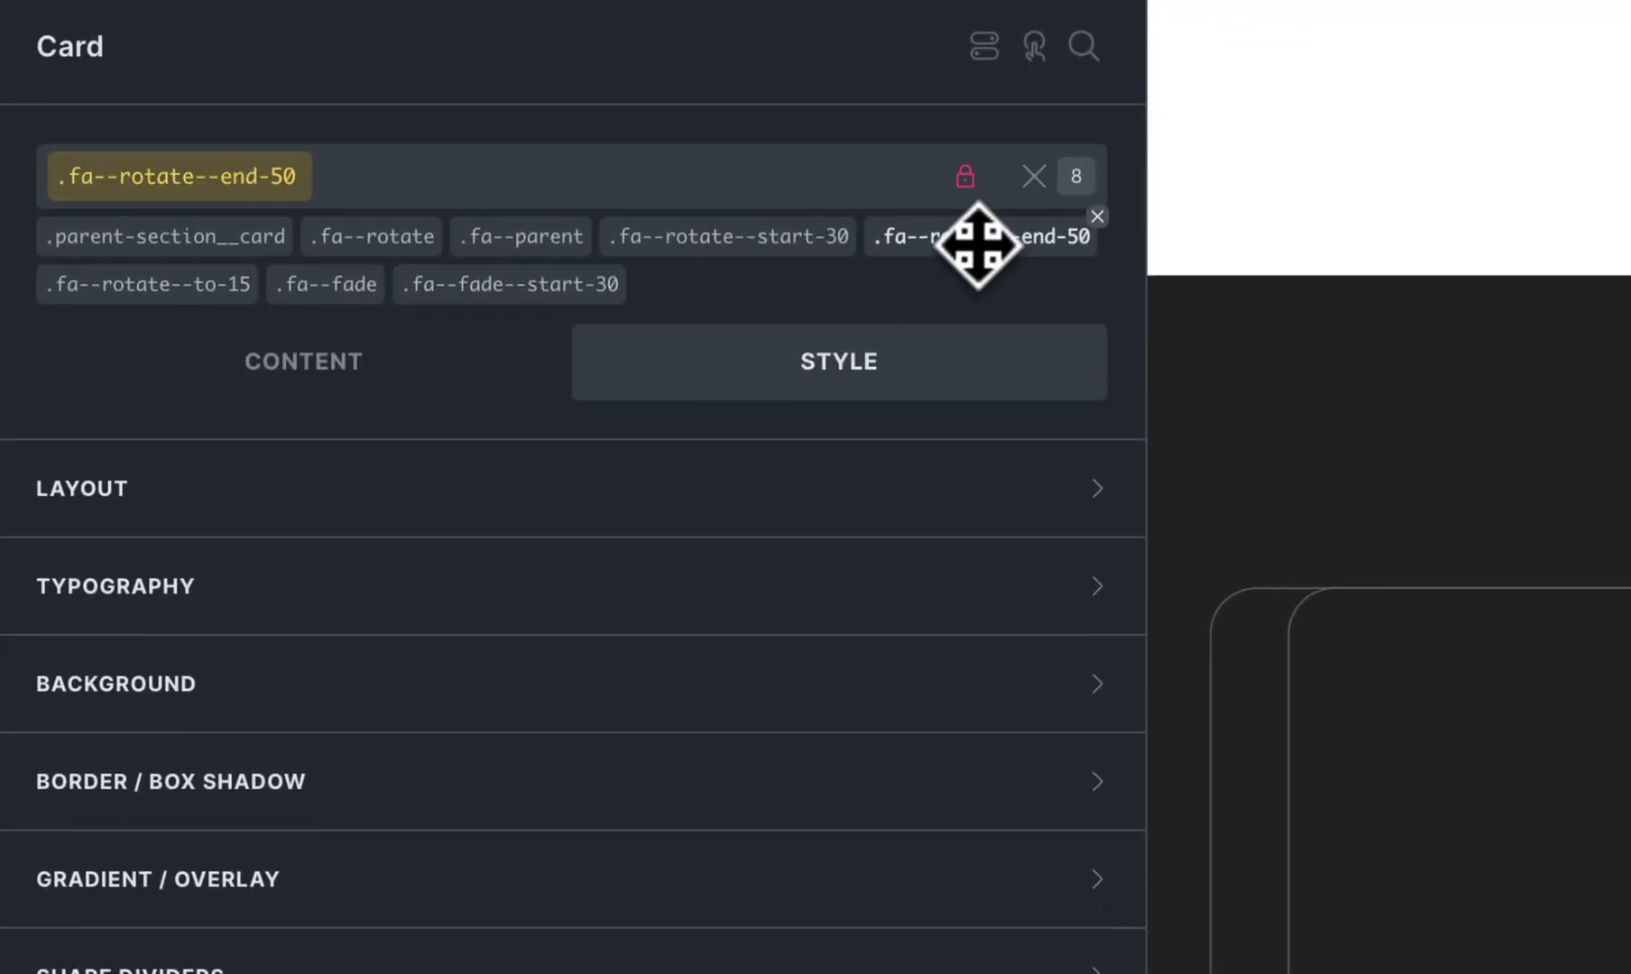
click(997, 242)
click(448, 163)
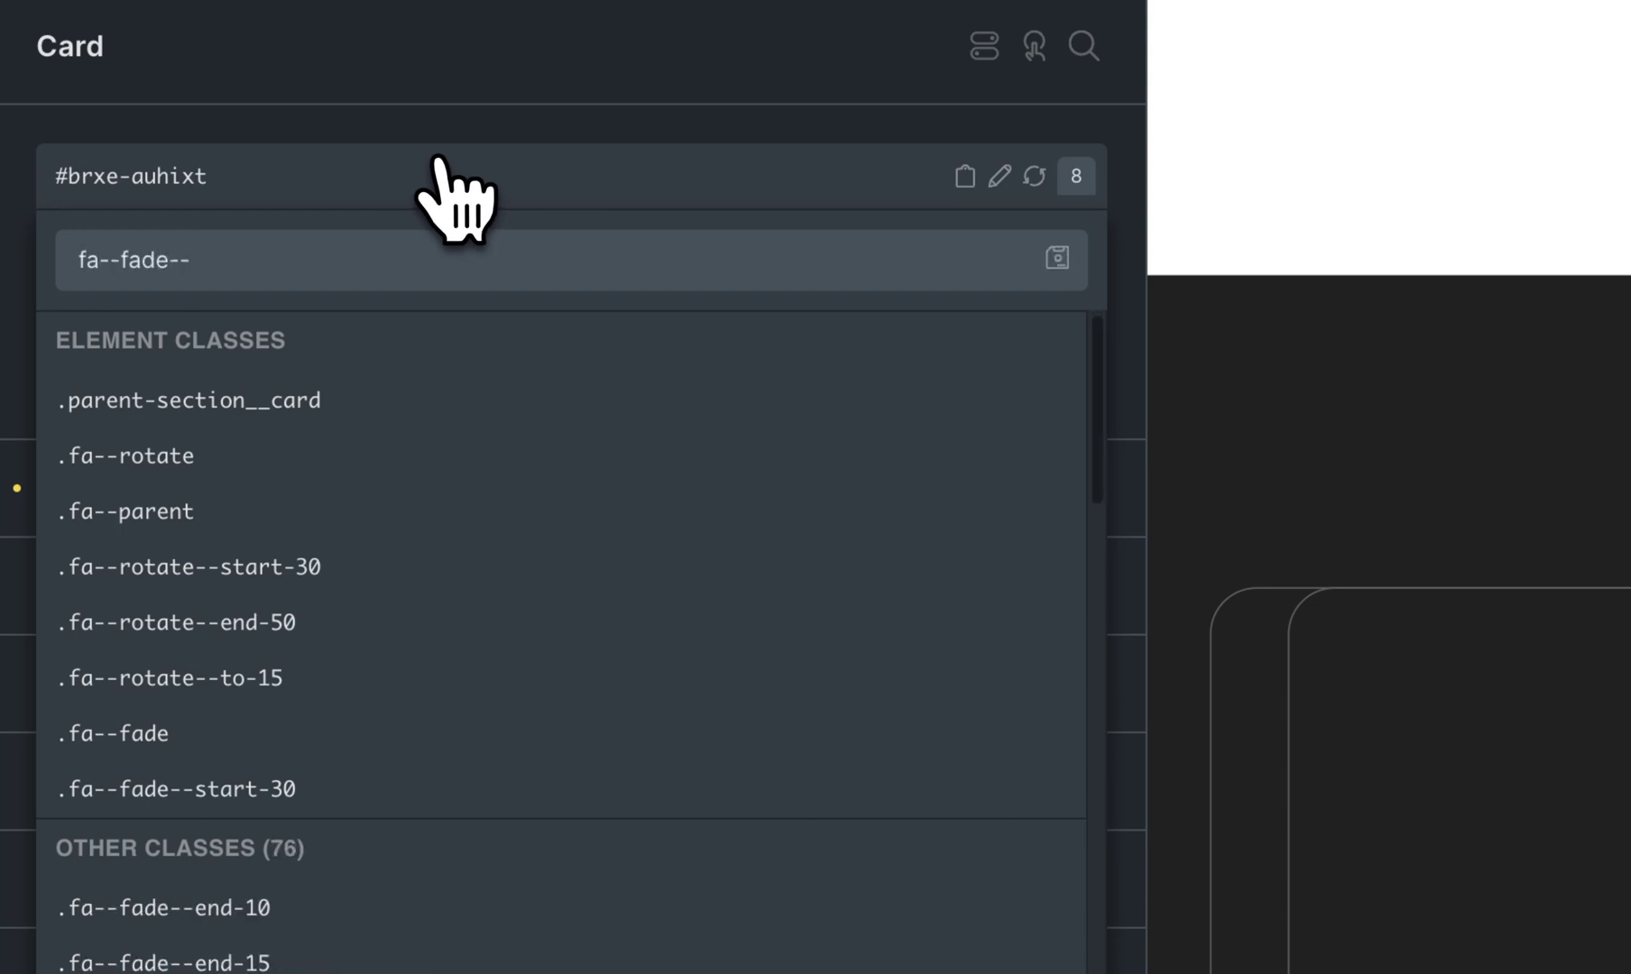
scroll(497, 616, down, 2)
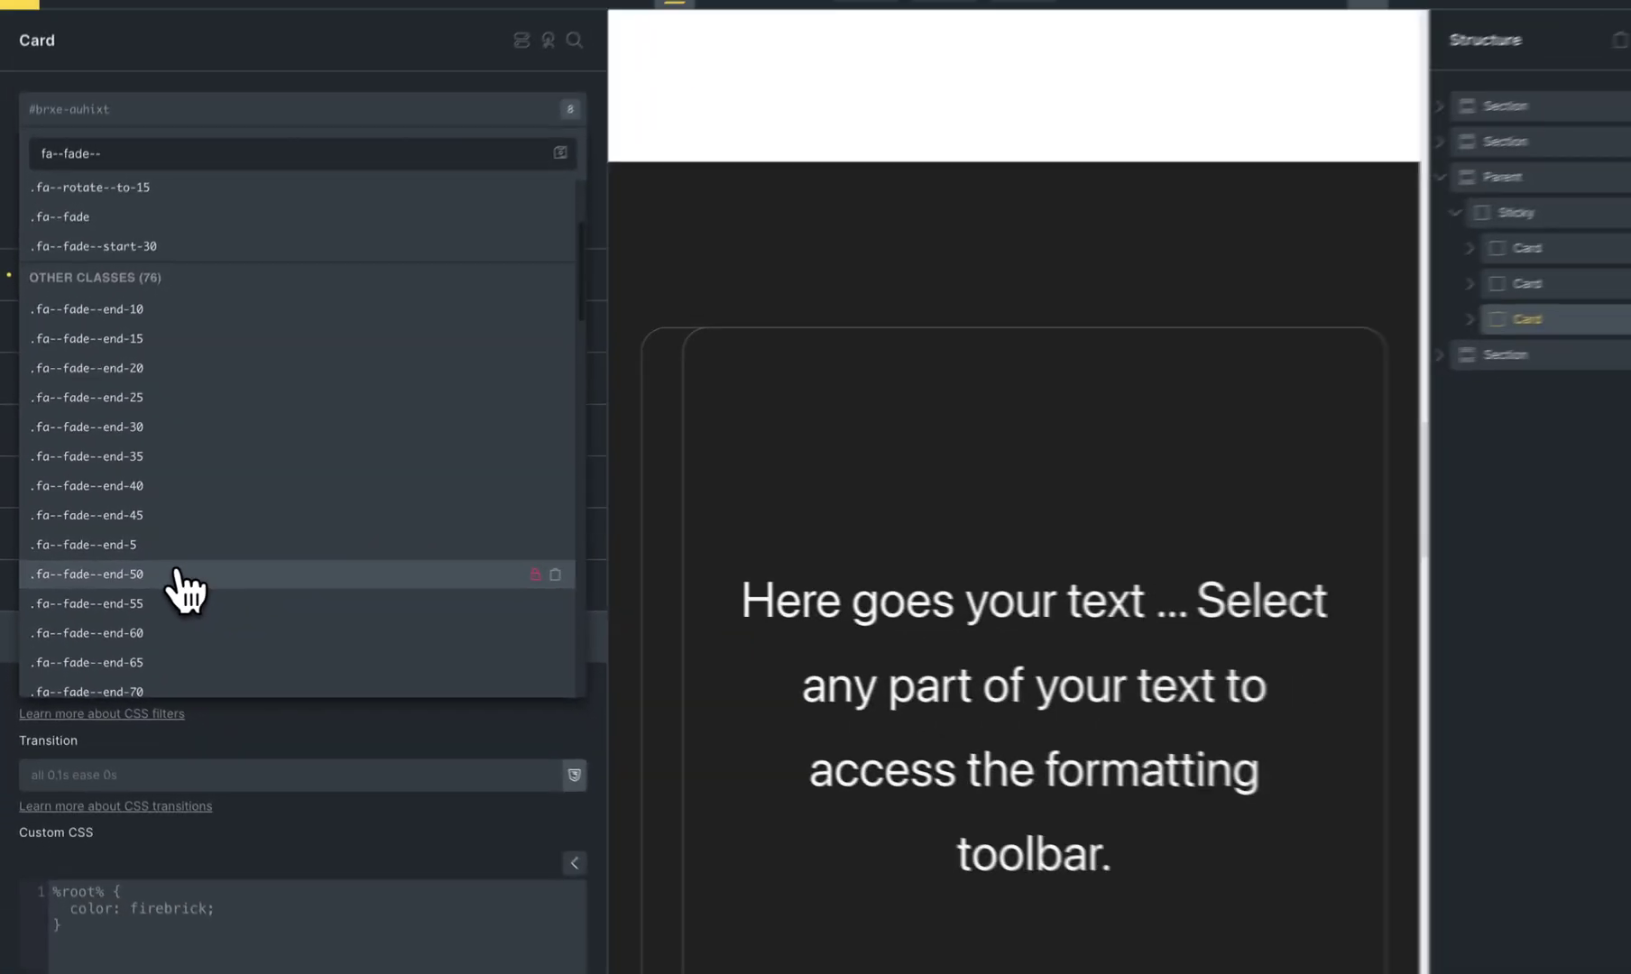
click(379, 629)
Scroll back and forth through the sticky section to examine the third Card's fade direction during its rotation
scroll(911, 621, down, 5)
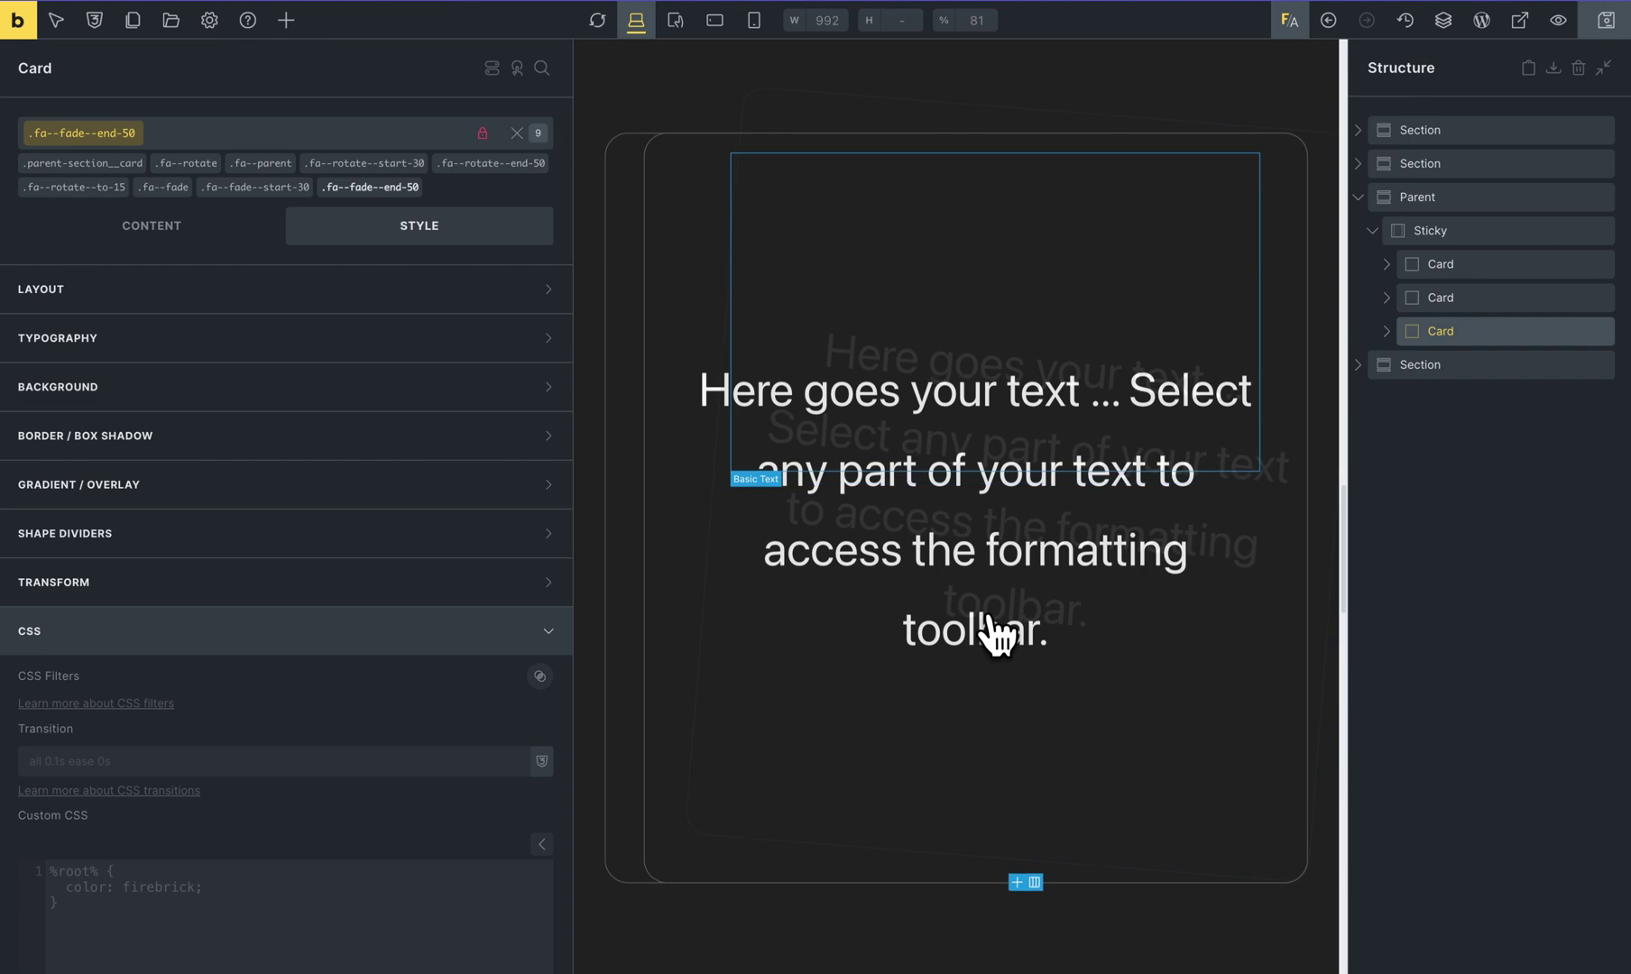
scroll(997, 631, down, 3)
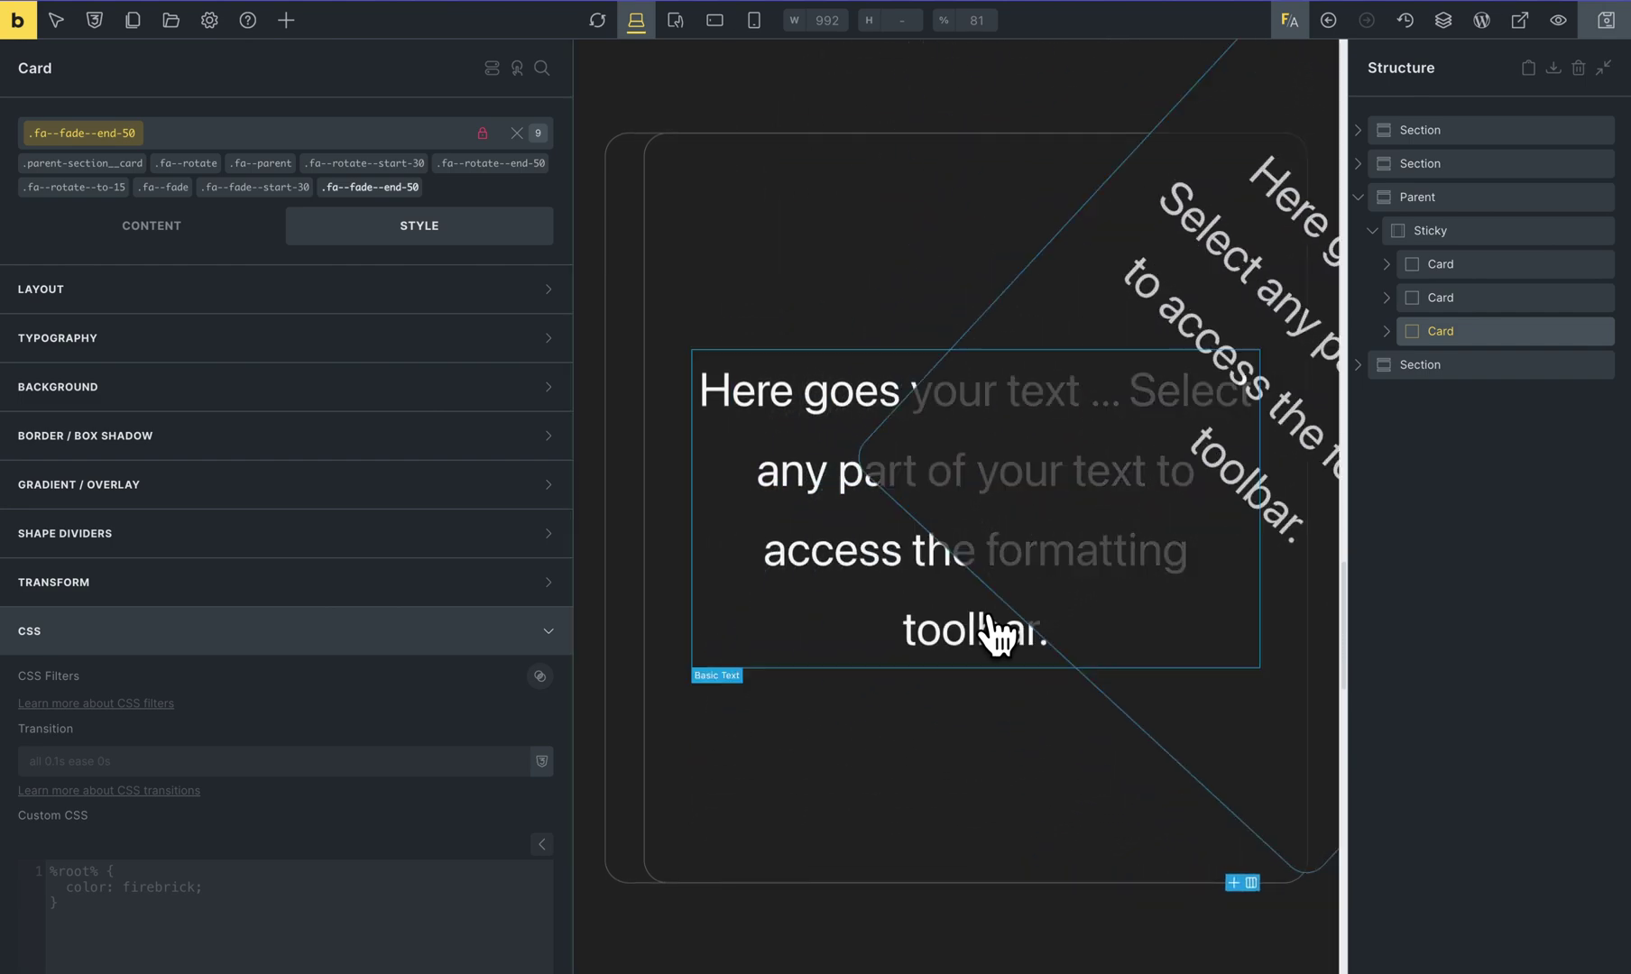
scroll(997, 632, up, 5)
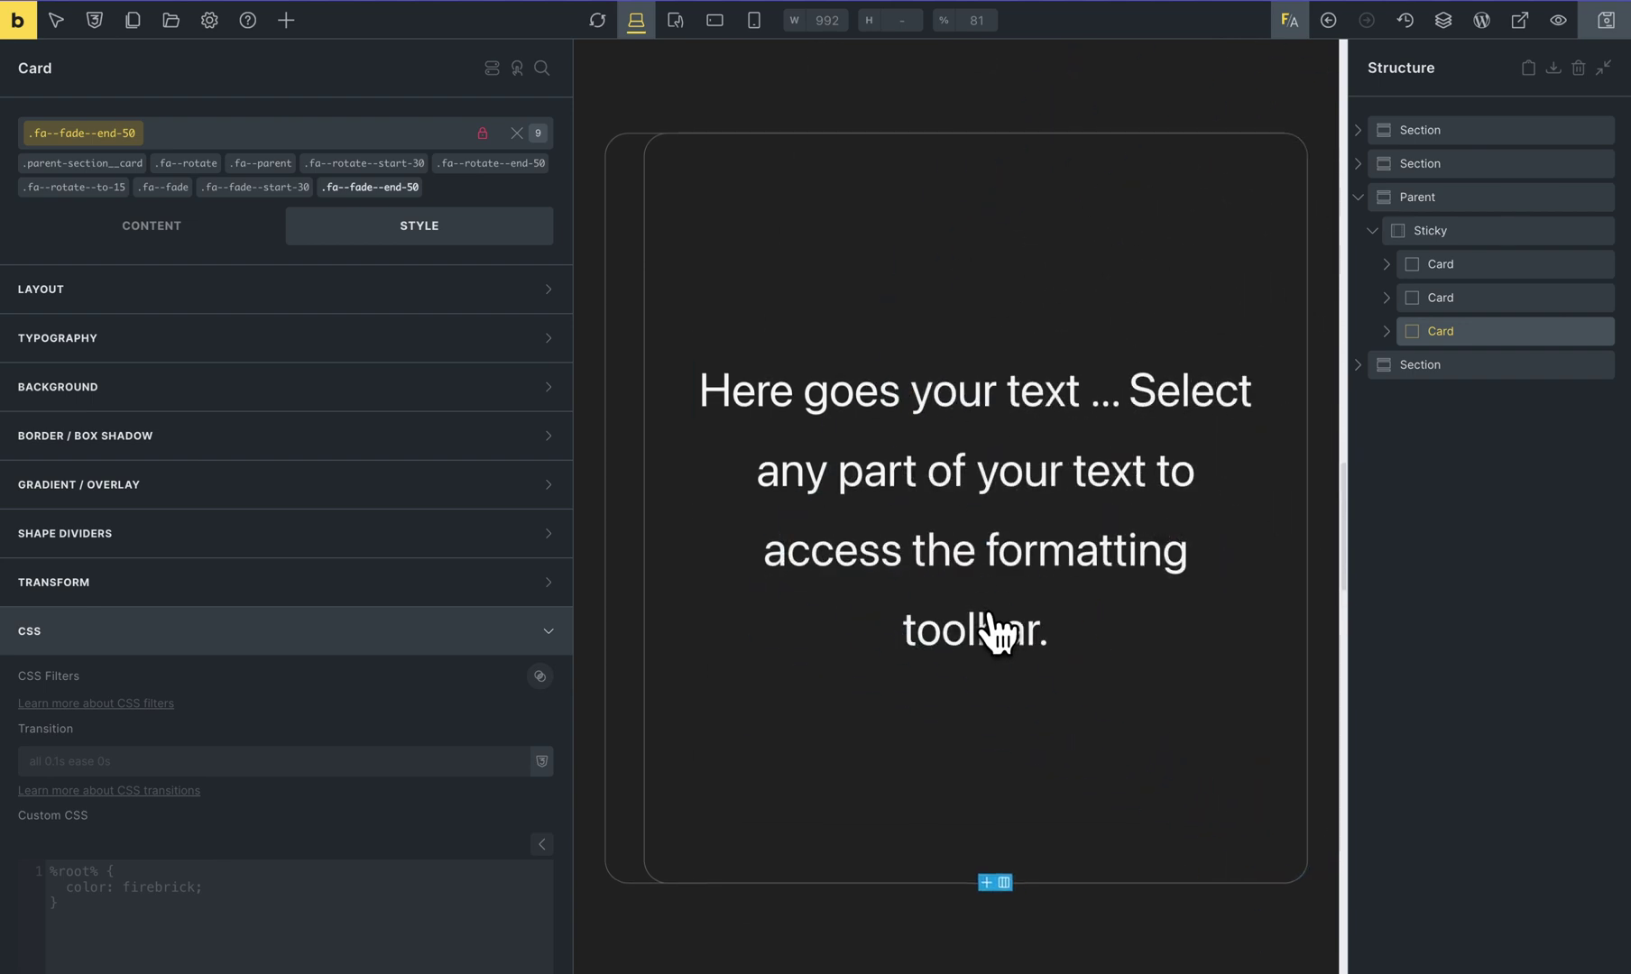
scroll(898, 559, down, 4)
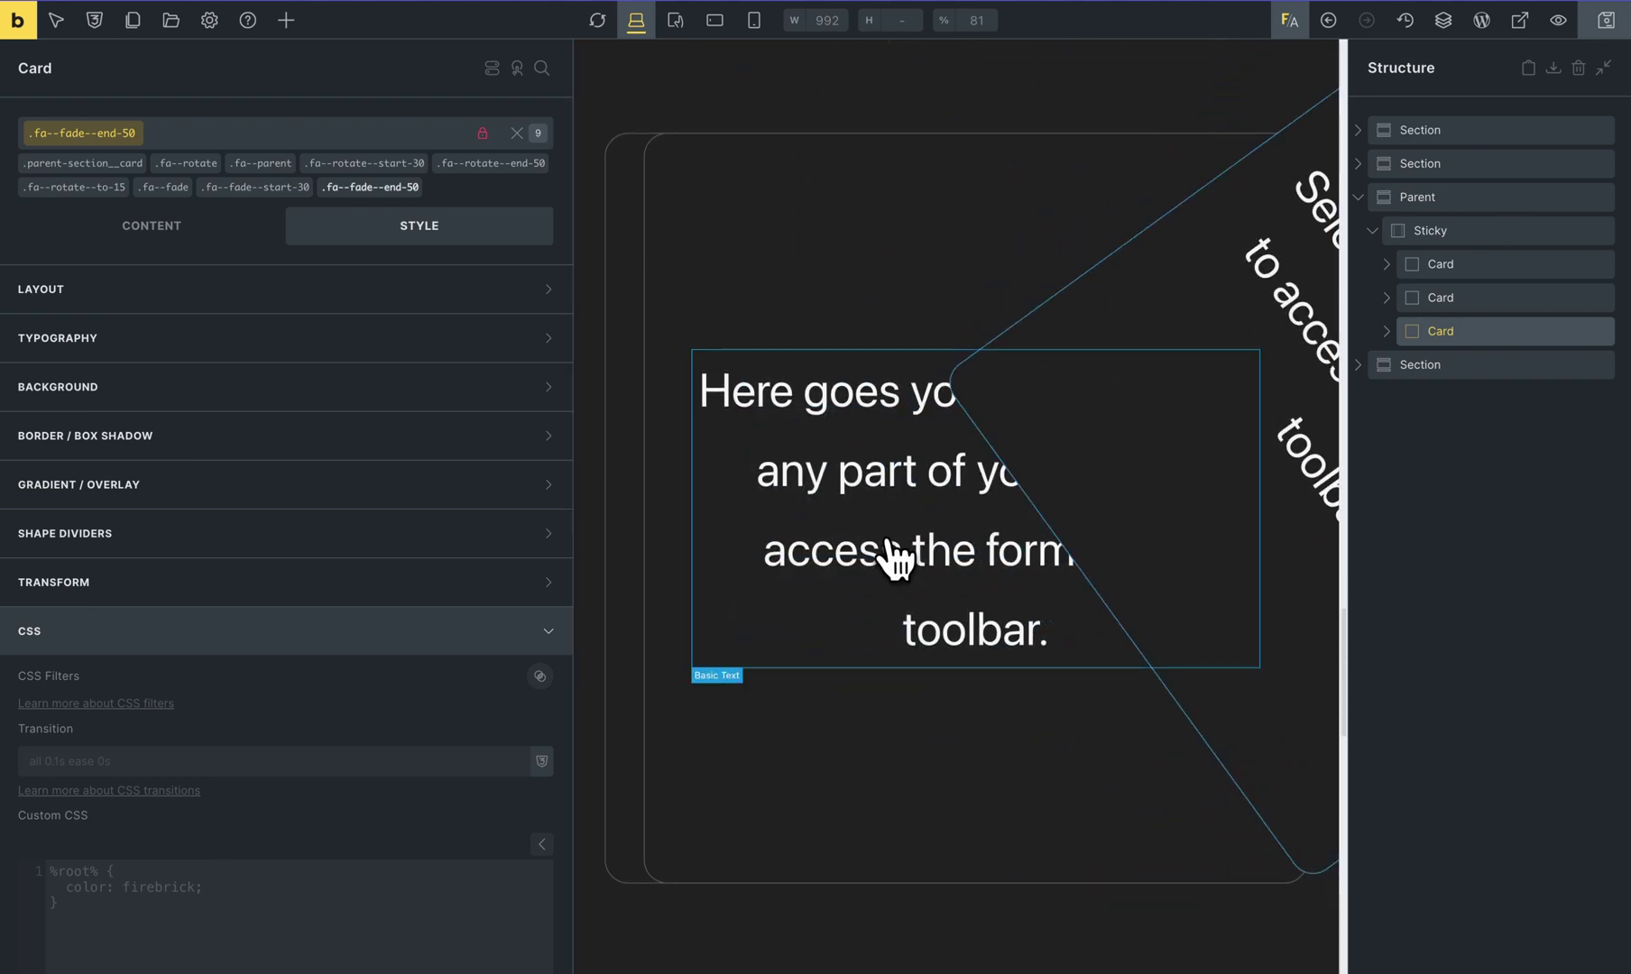
scroll(897, 560, up, 4)
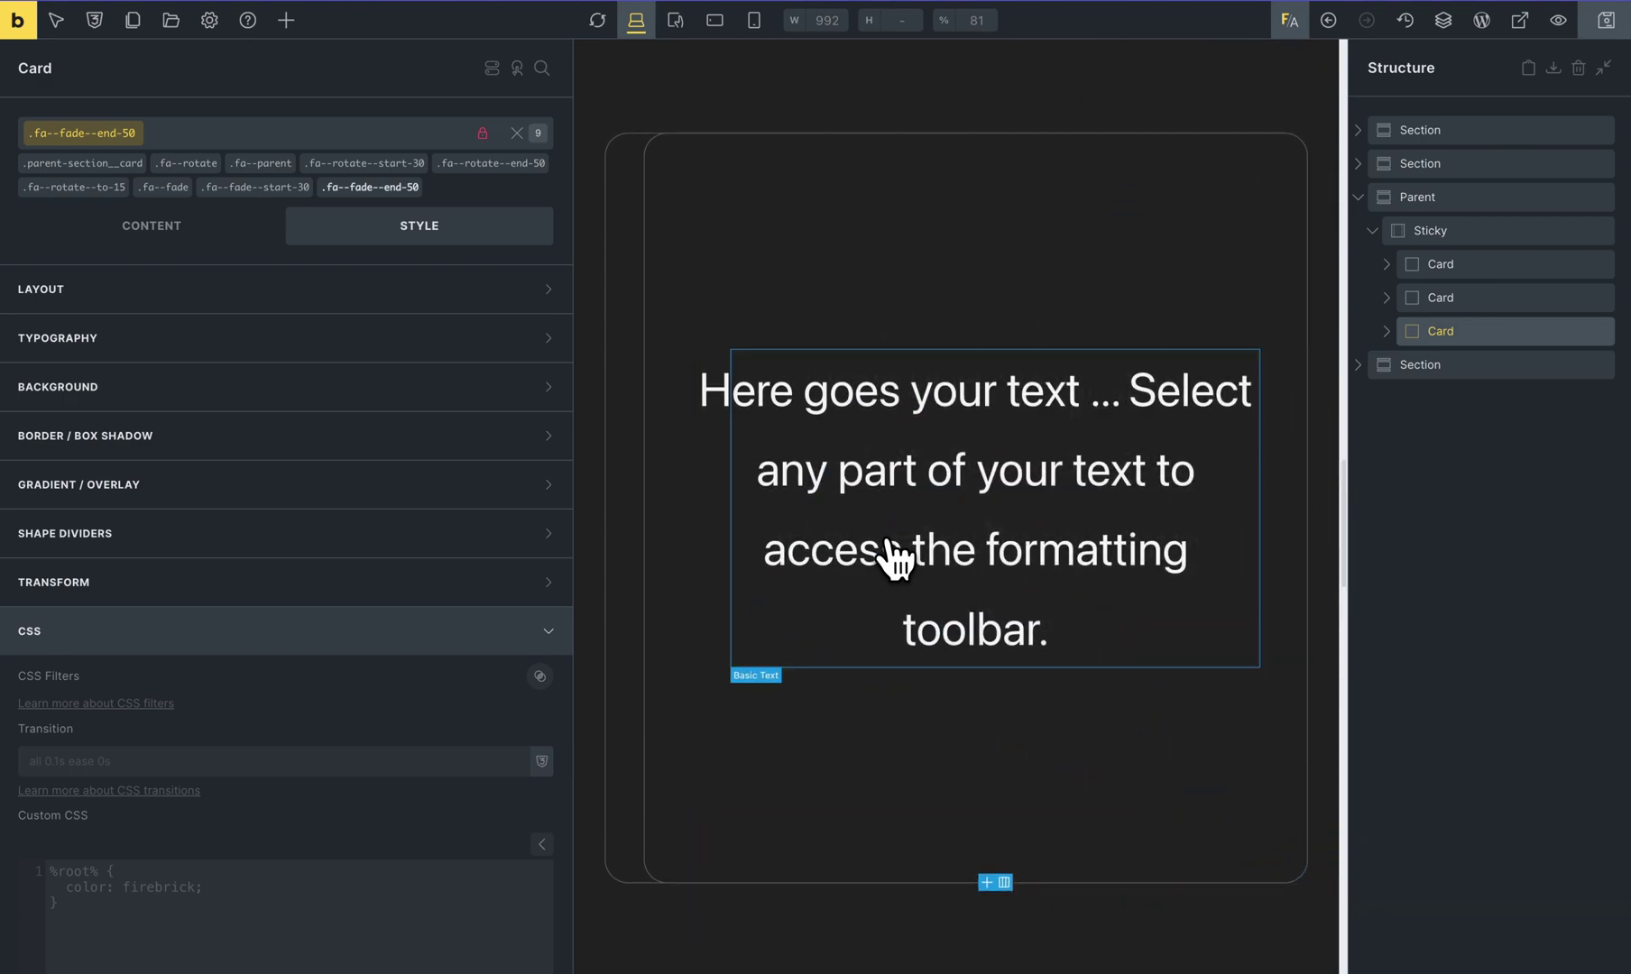
scroll(897, 559, down, 4)
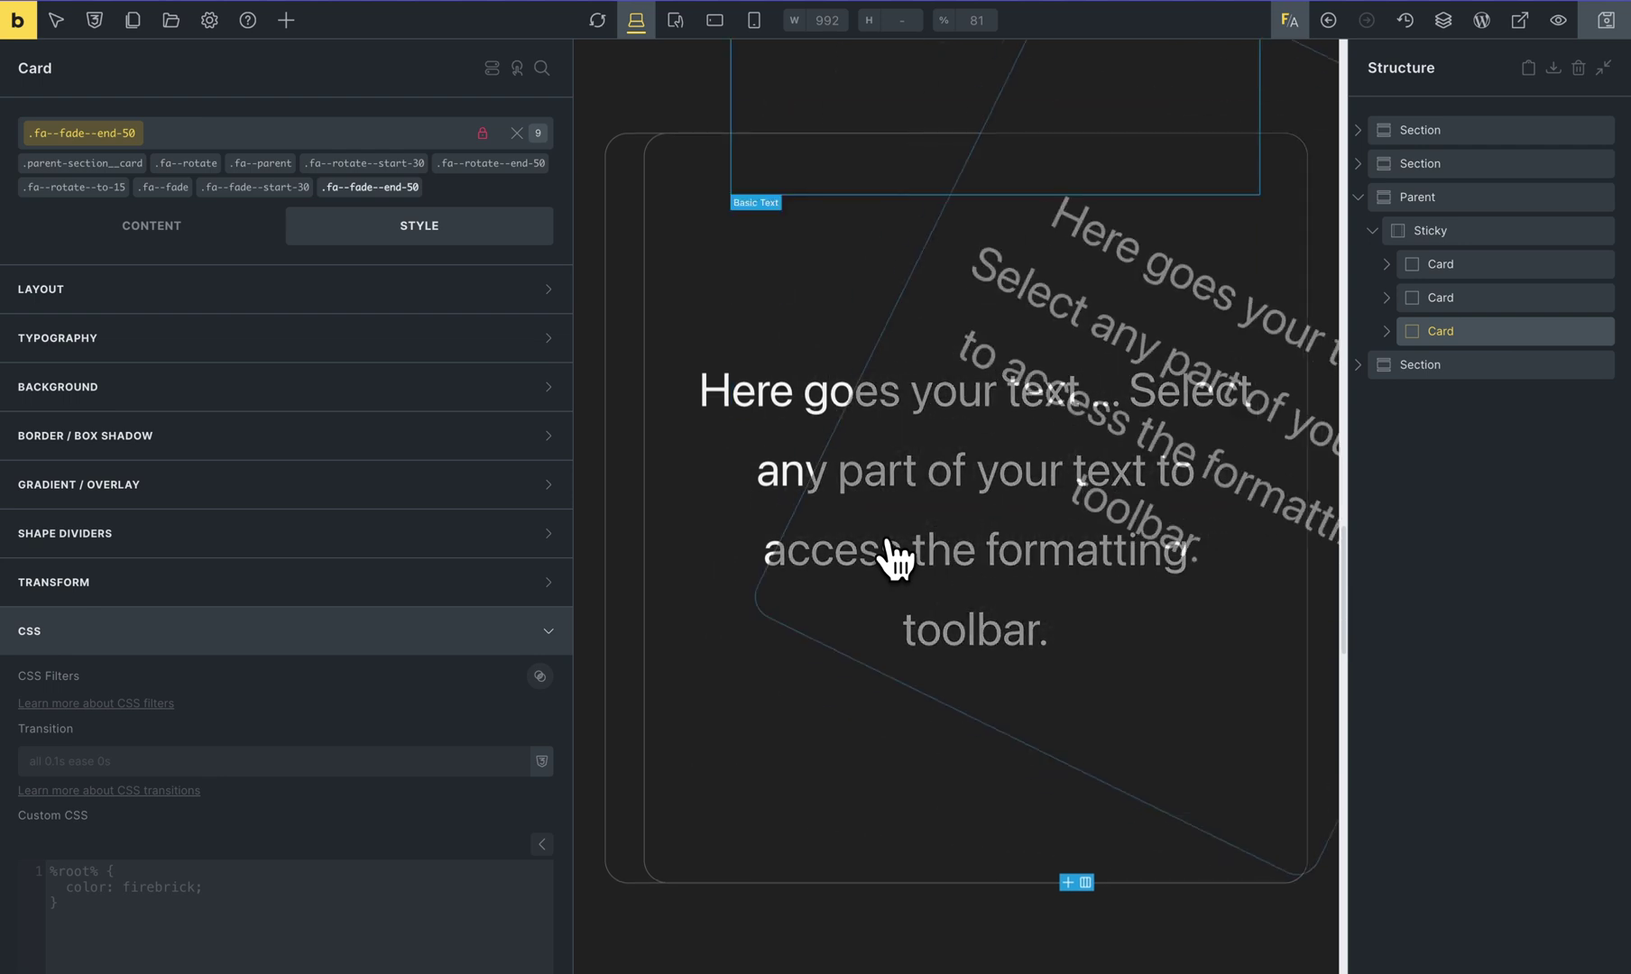
scroll(897, 560, up, 4)
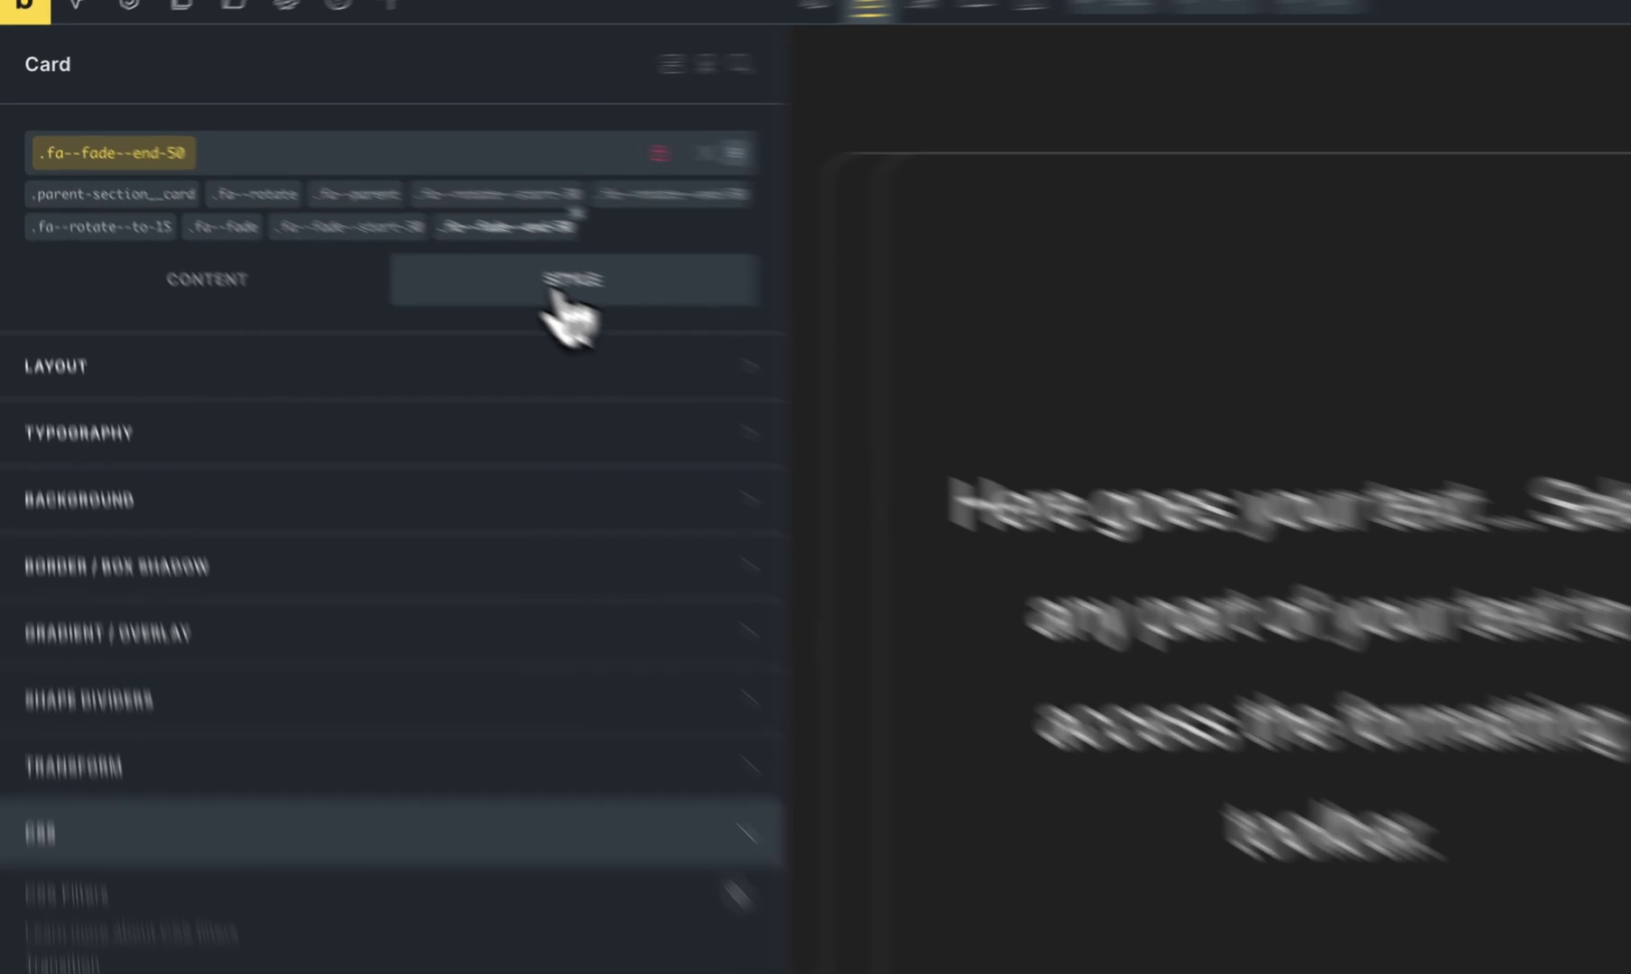
Add the fa--fade--inv class to the third Card to invert its fade
click(367, 188)
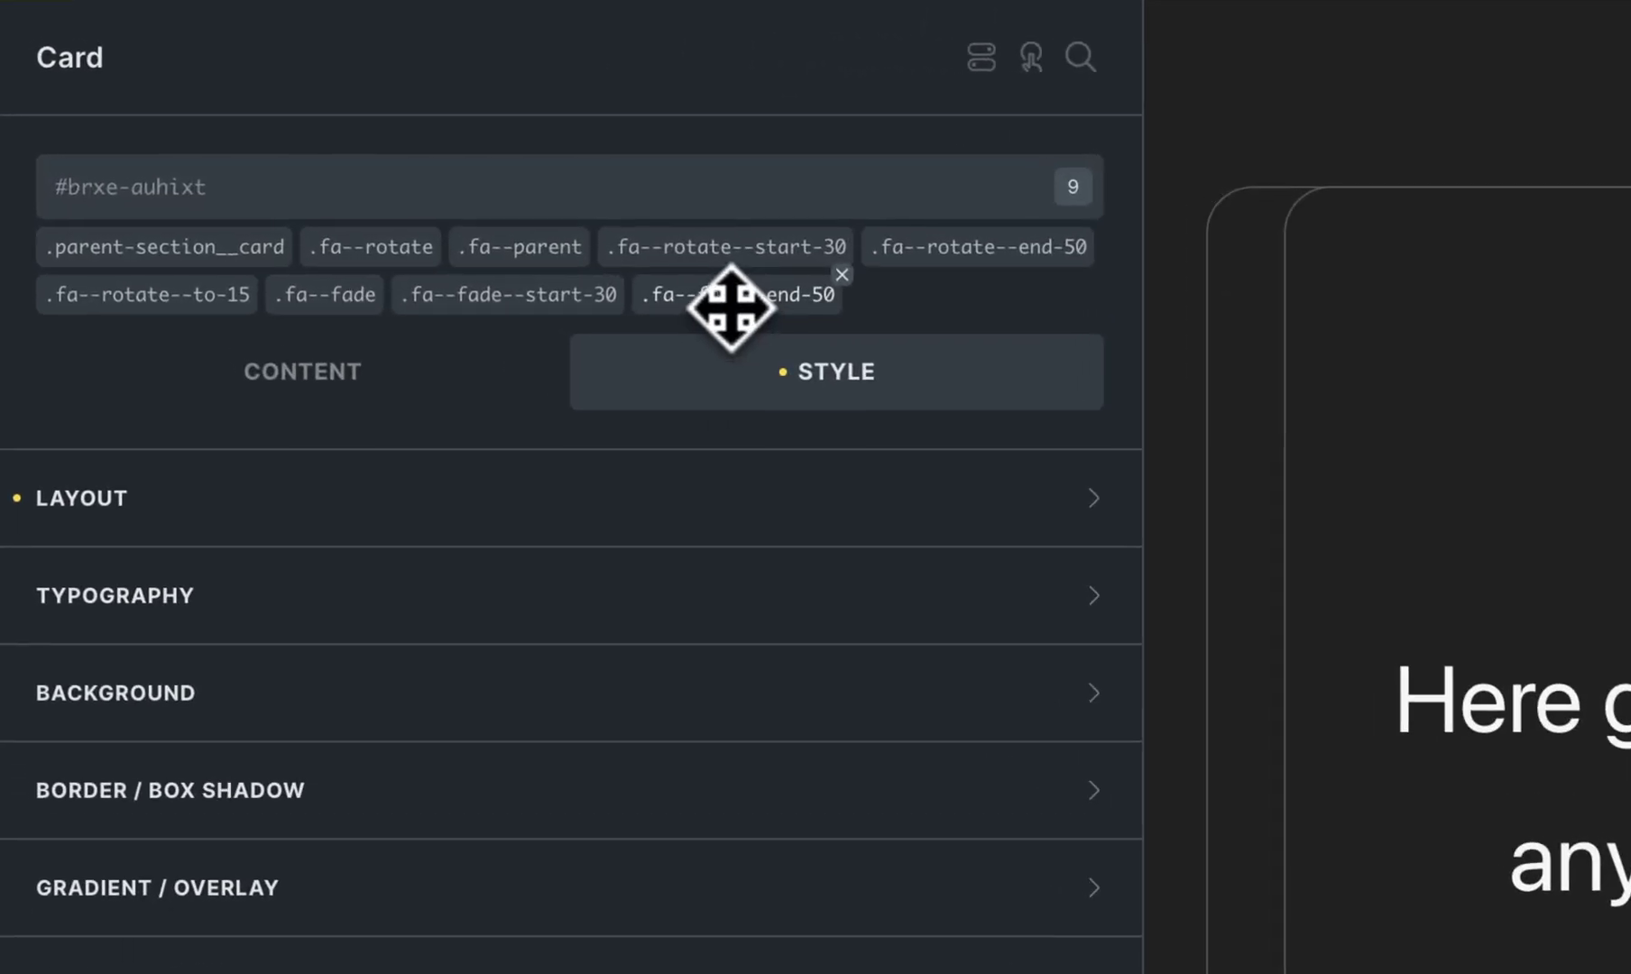
click(437, 176)
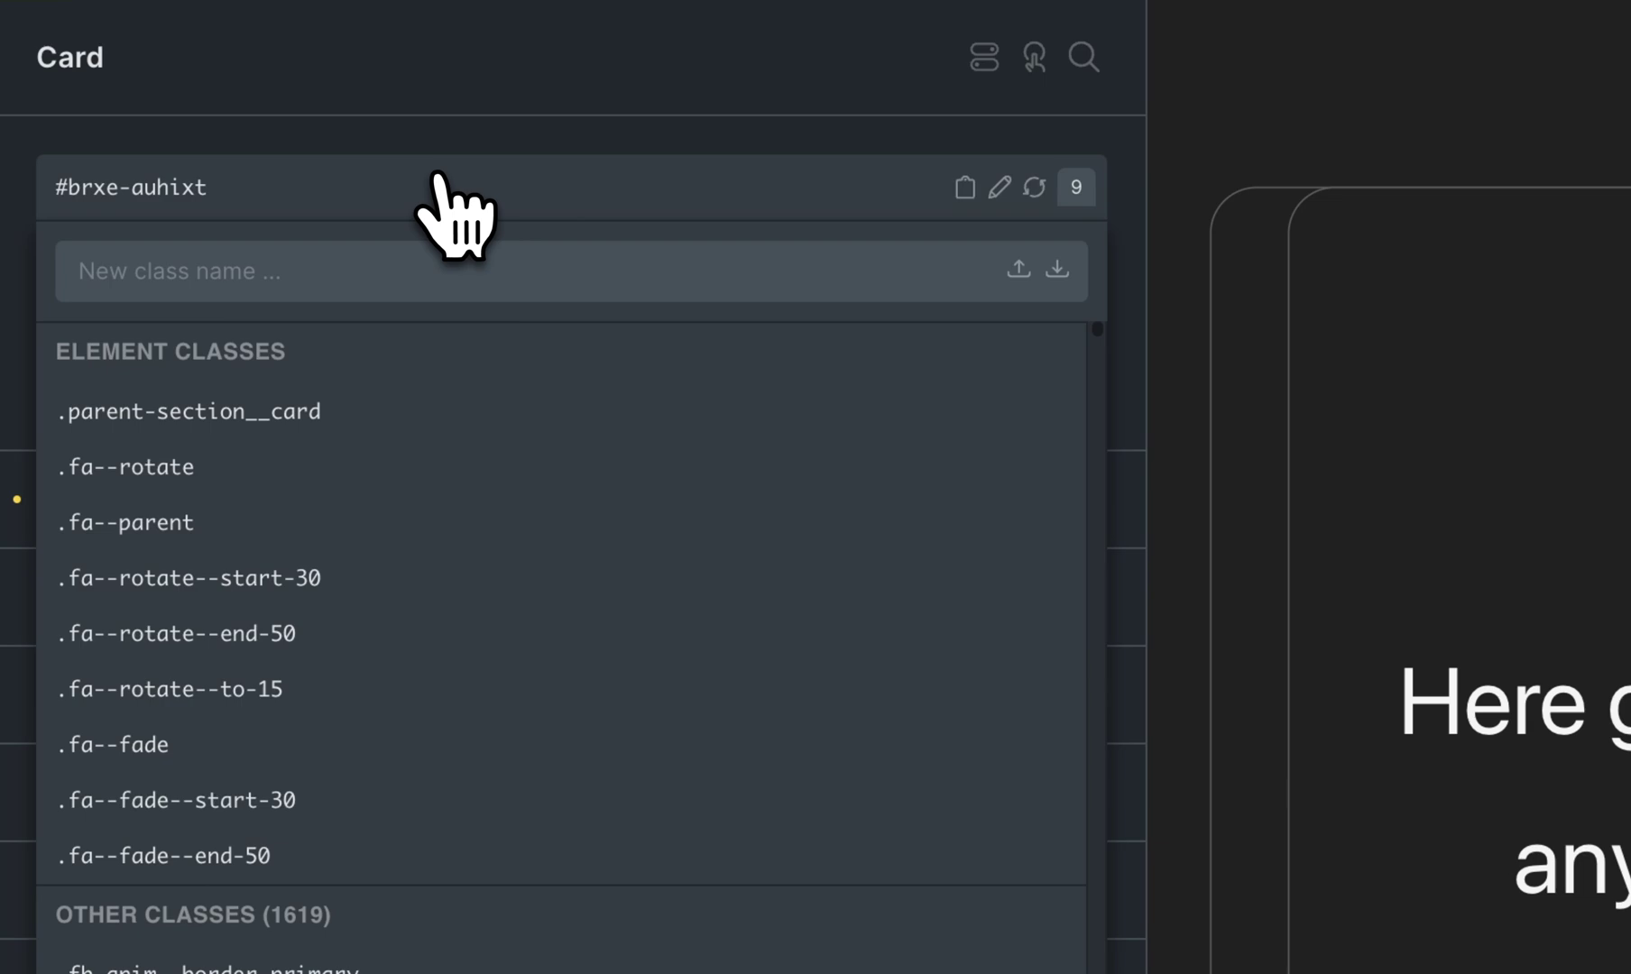
key(BackSpace)
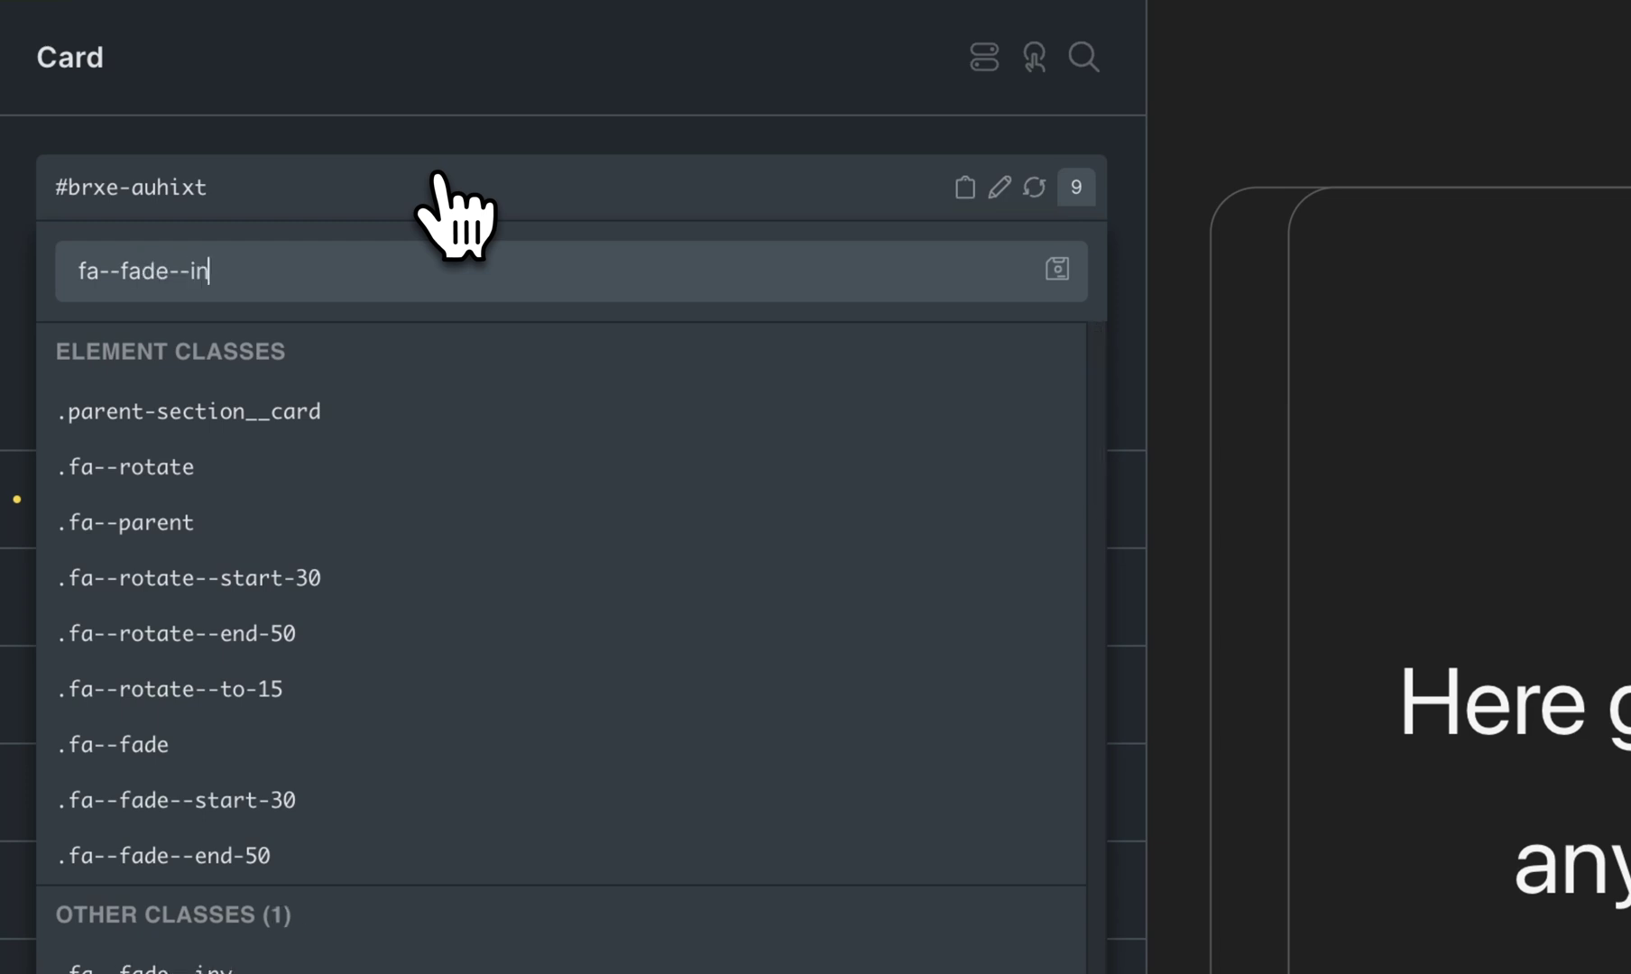
scroll(382, 692, down, 2)
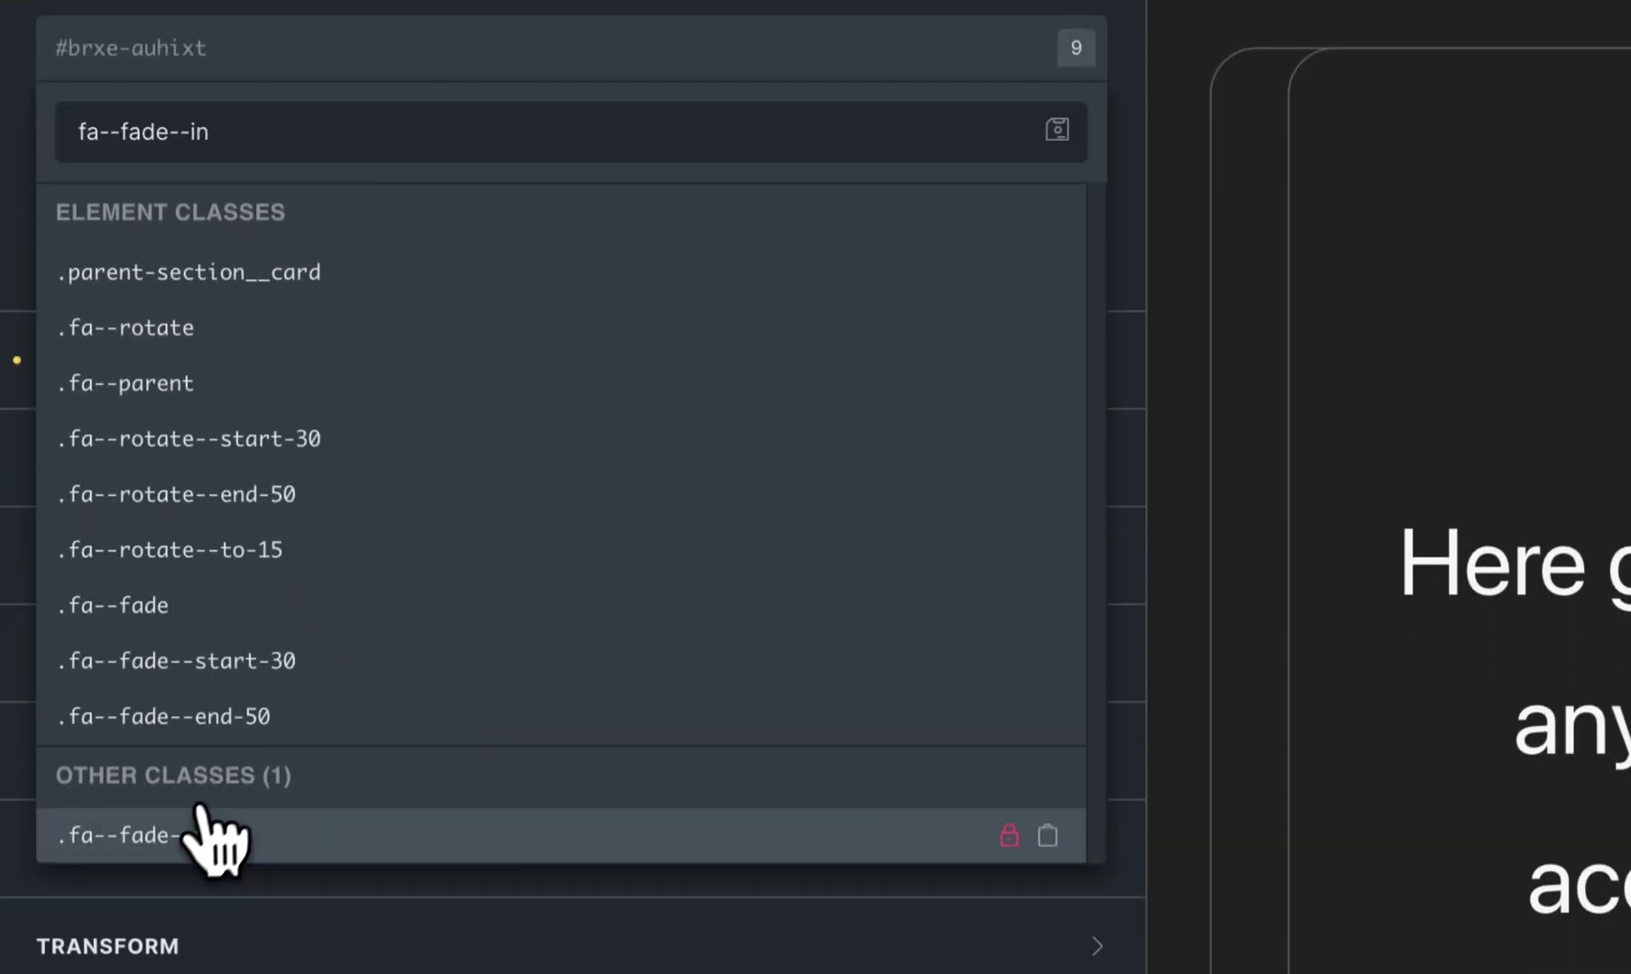
click(203, 837)
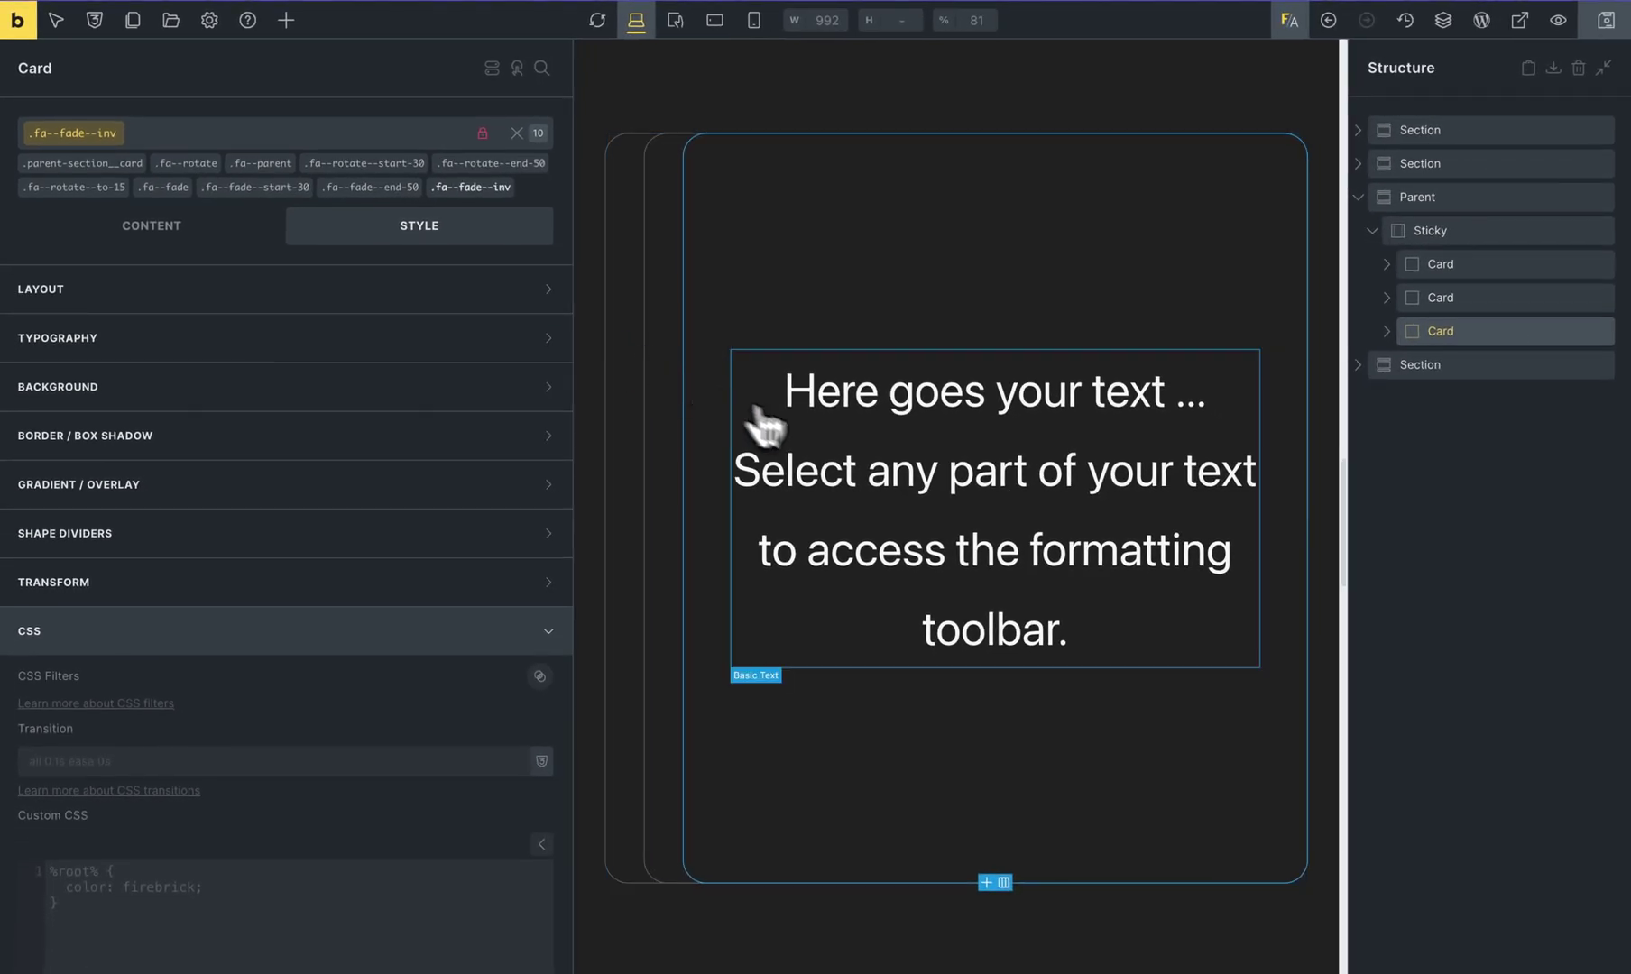
Scroll through the sticky section to examine how the third Card fades while rotating with the inverted fade
scroll(893, 478, up, 3)
scroll(902, 483, down, 6)
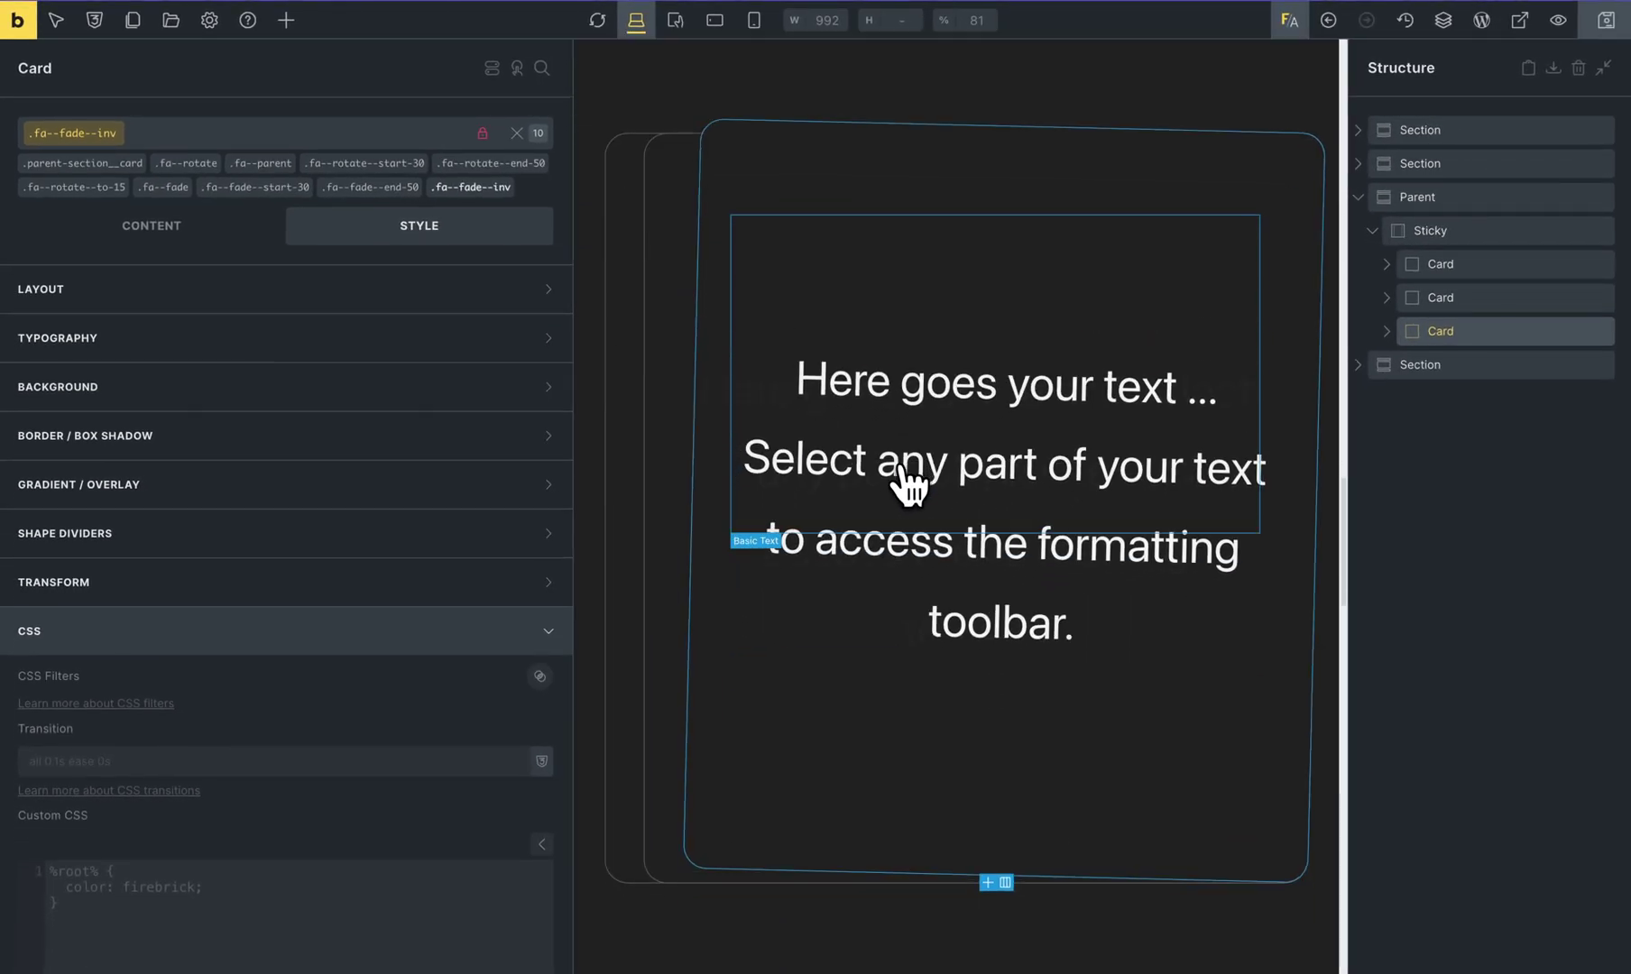
scroll(906, 485, down, 5)
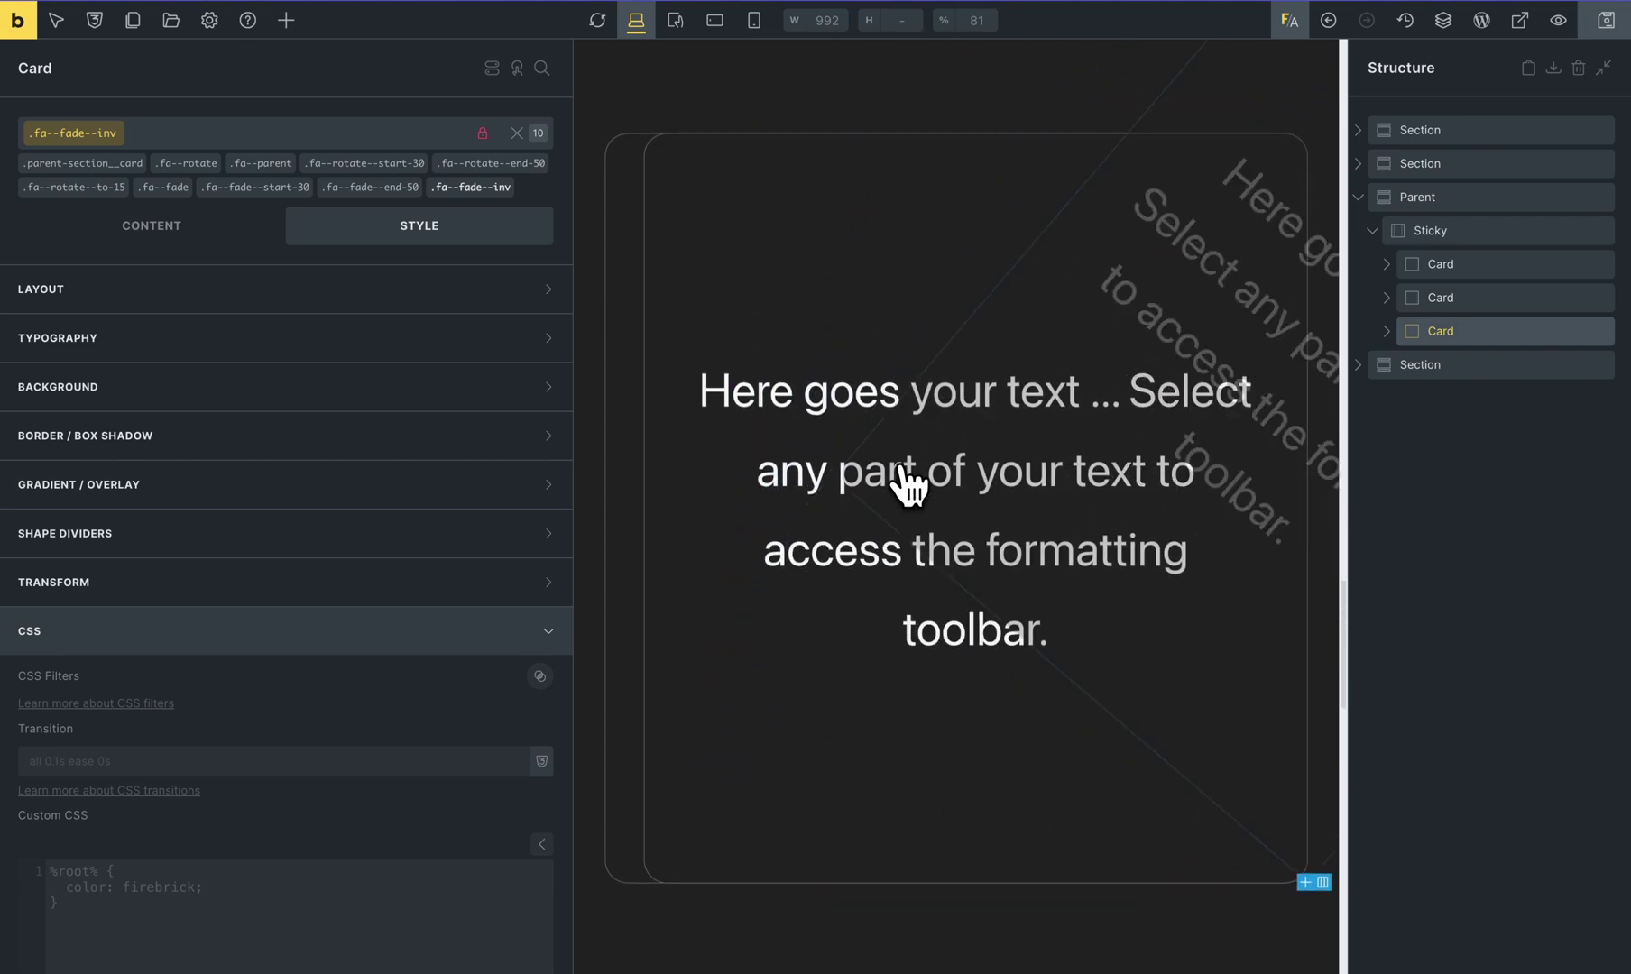
scroll(906, 484, down, 3)
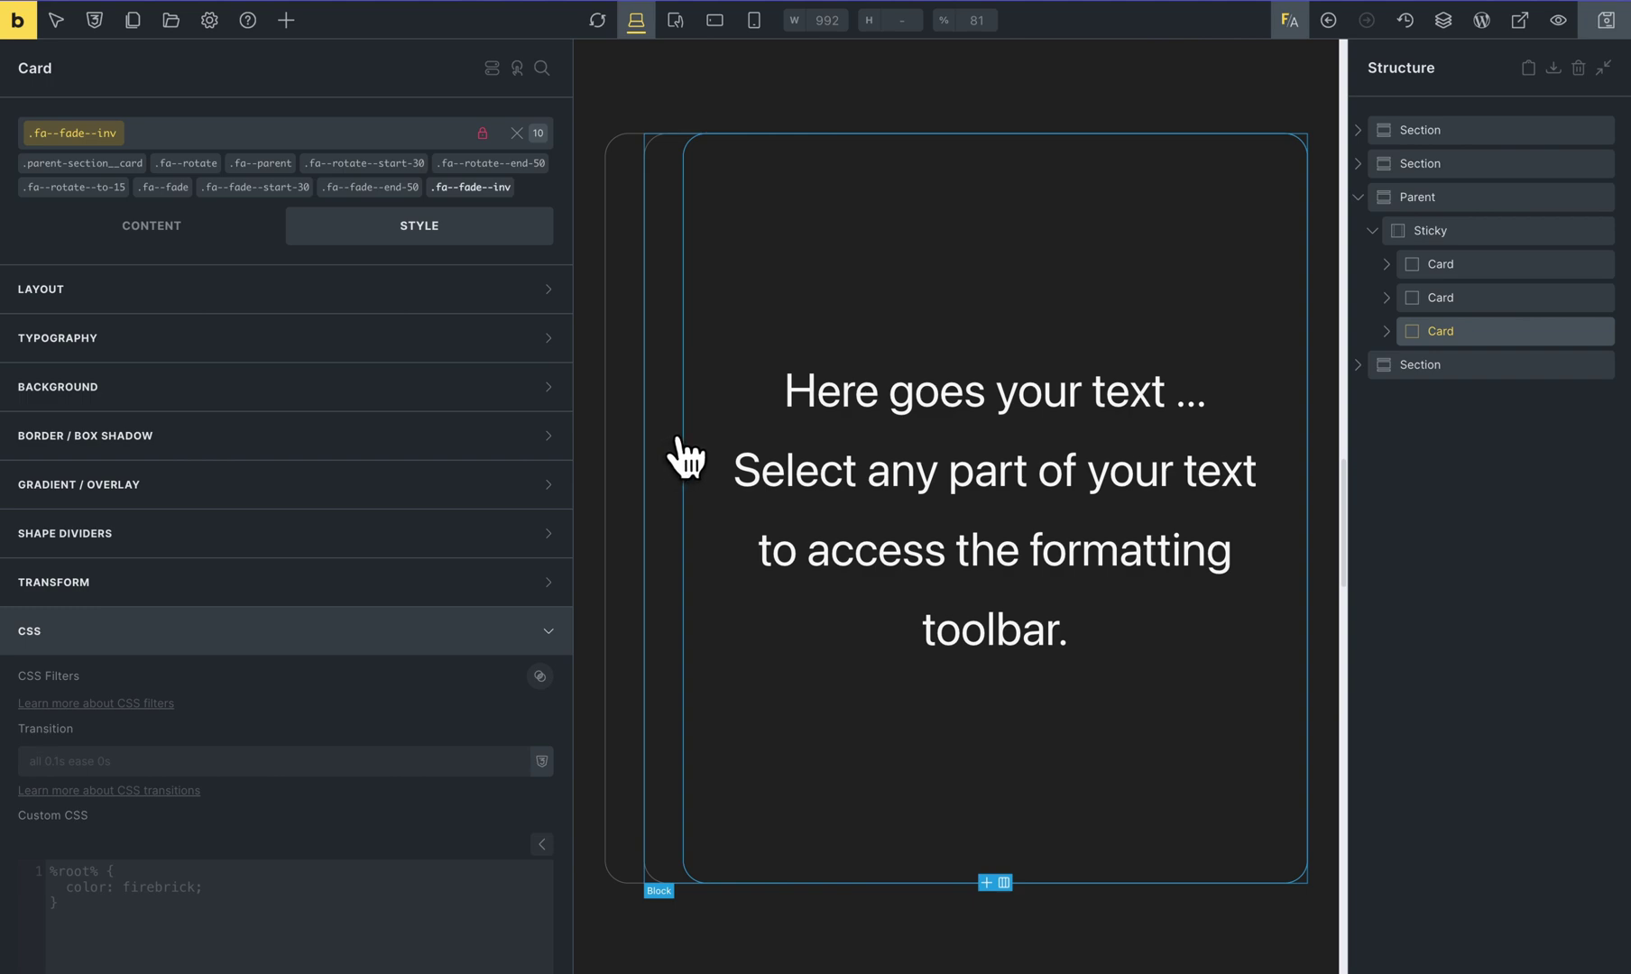
Scroll back and forth through the sticky section to examine how the second Card moves relative to the rotating third Card
scroll(685, 457, down, 5)
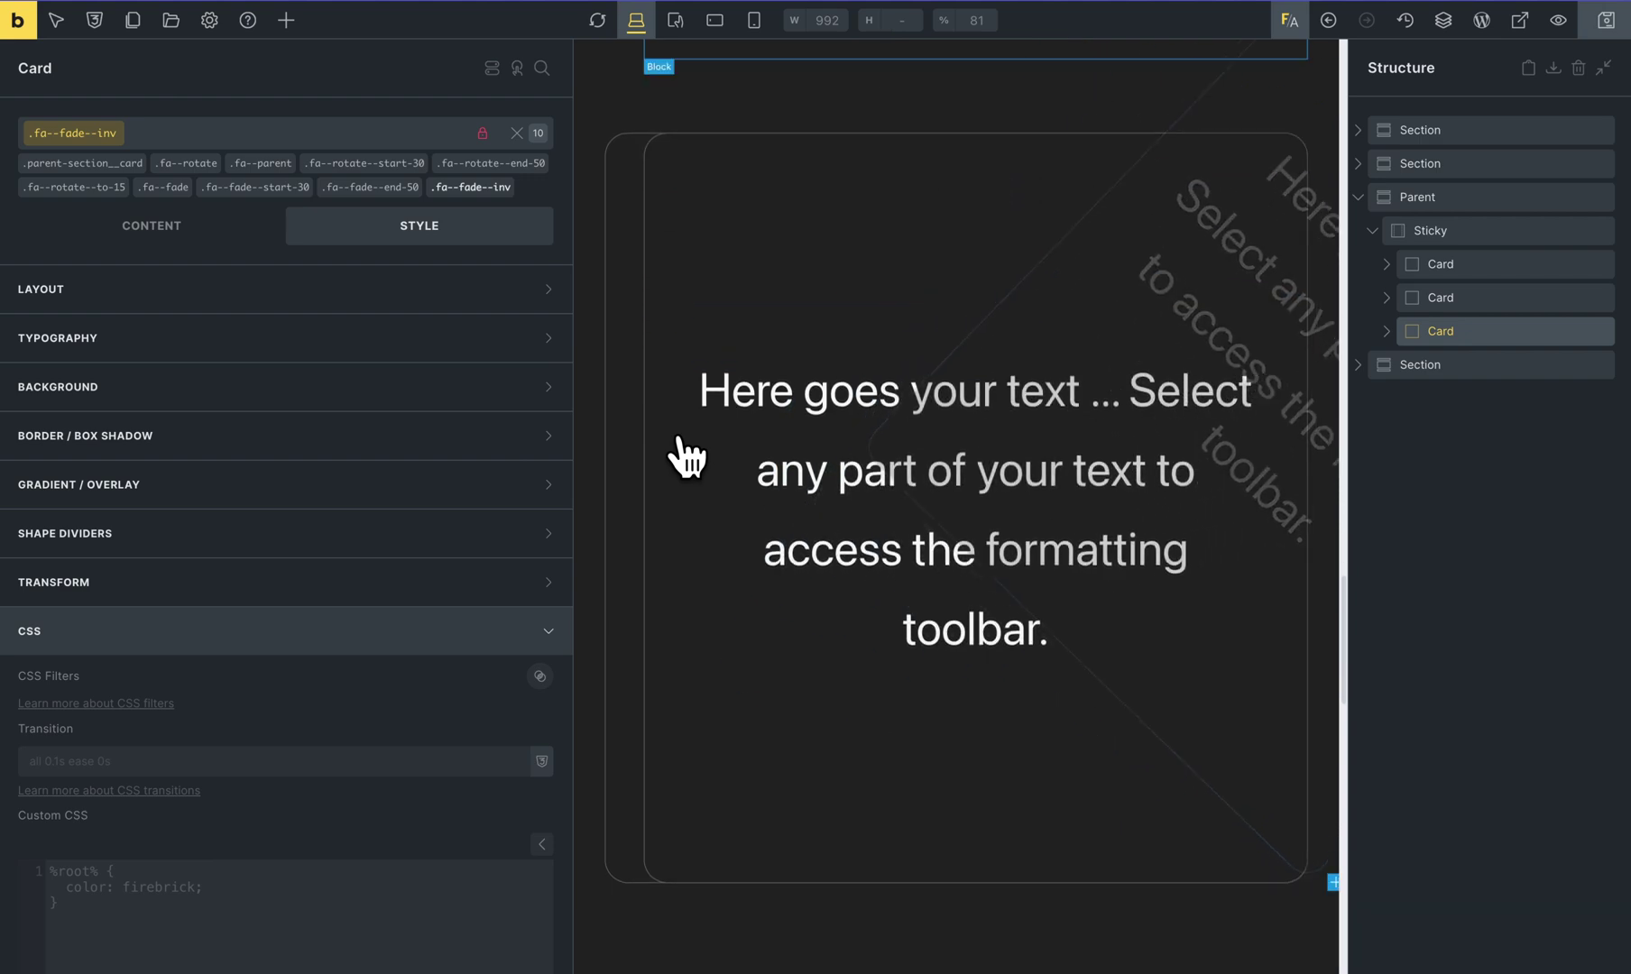
scroll(685, 458, up, 5)
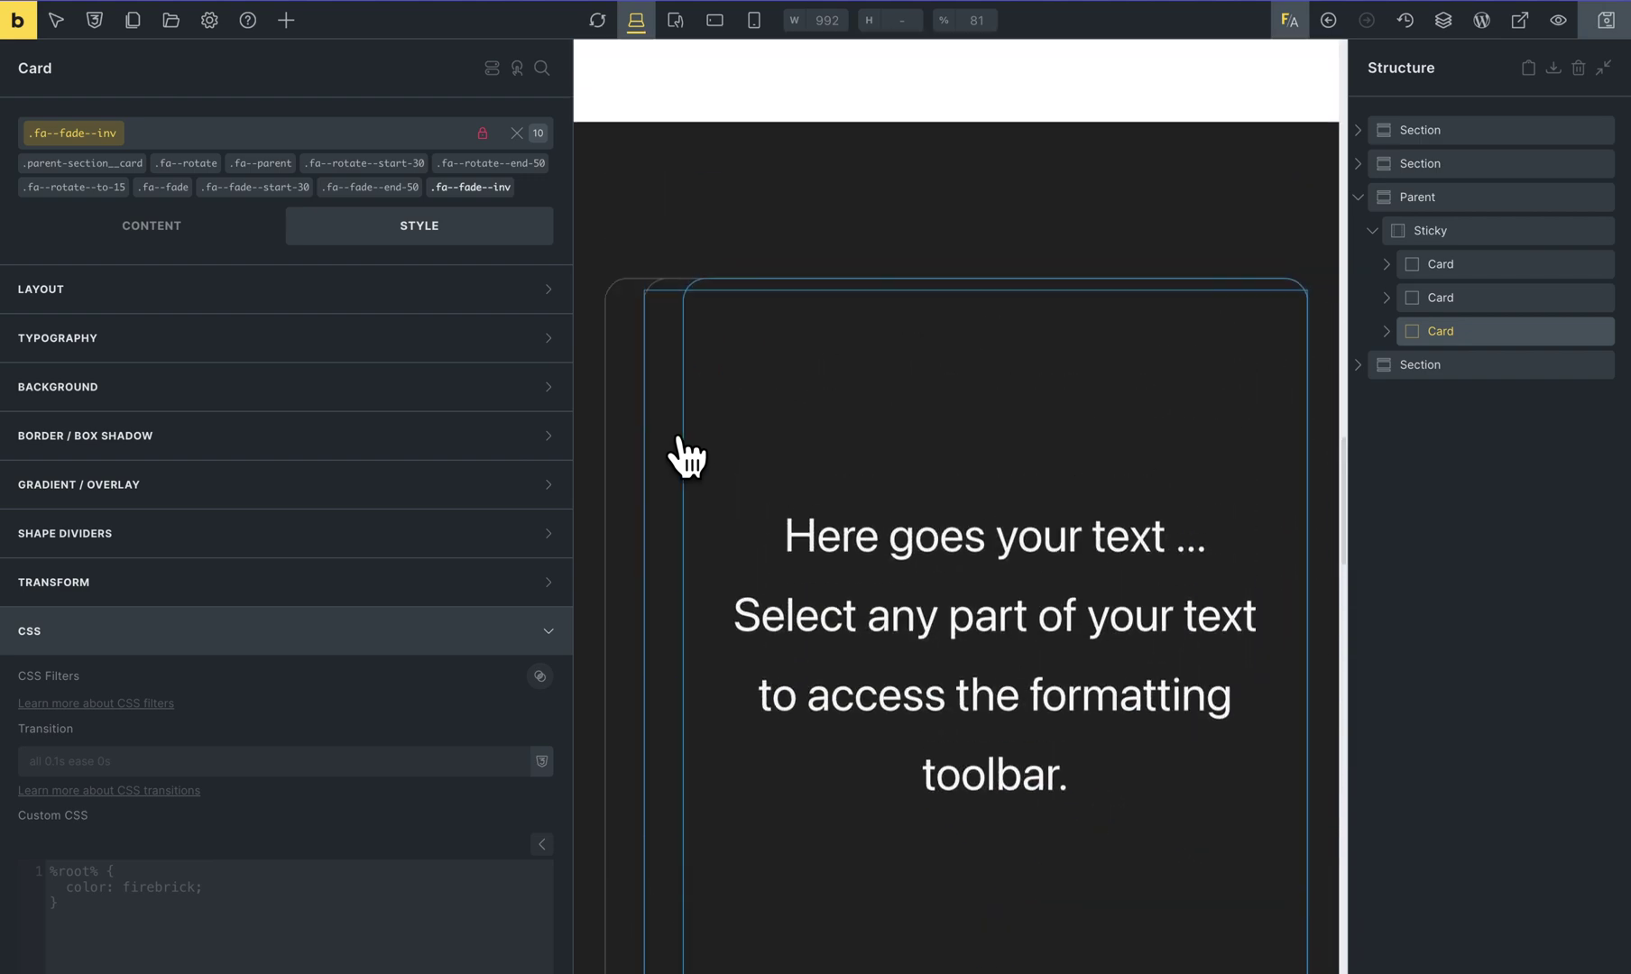
scroll(685, 457, down, 4)
scroll(686, 457, up, 3)
scroll(686, 458, down, 2)
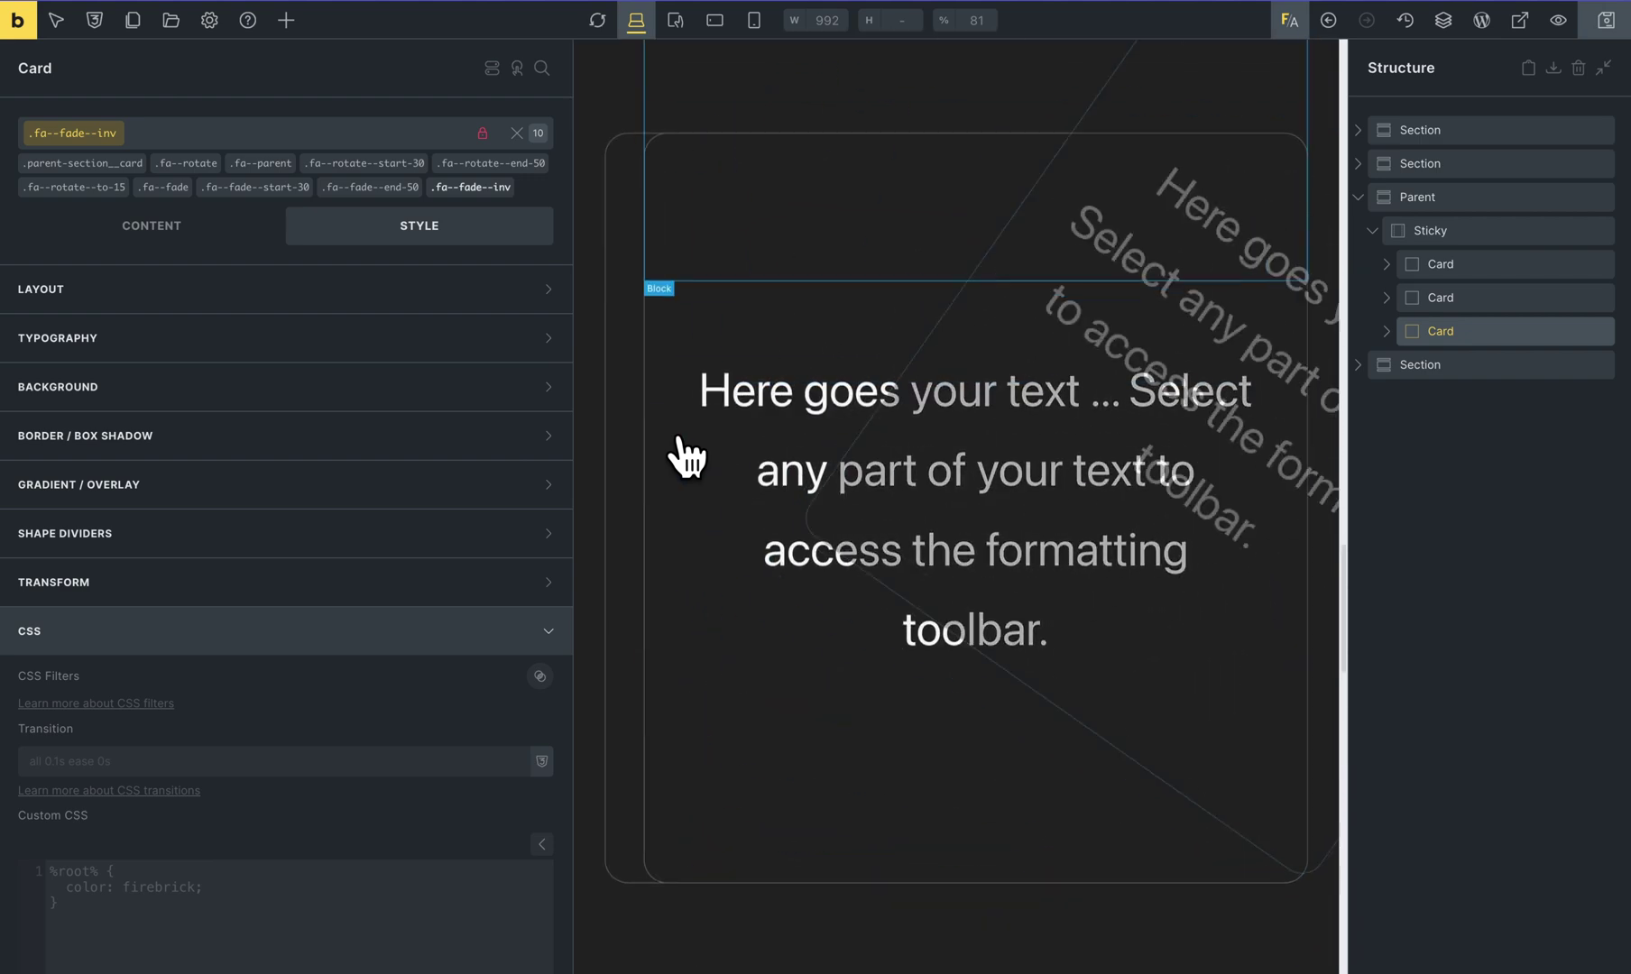
scroll(686, 458, up, 5)
scroll(685, 457, down, 1)
scroll(686, 458, down, 3)
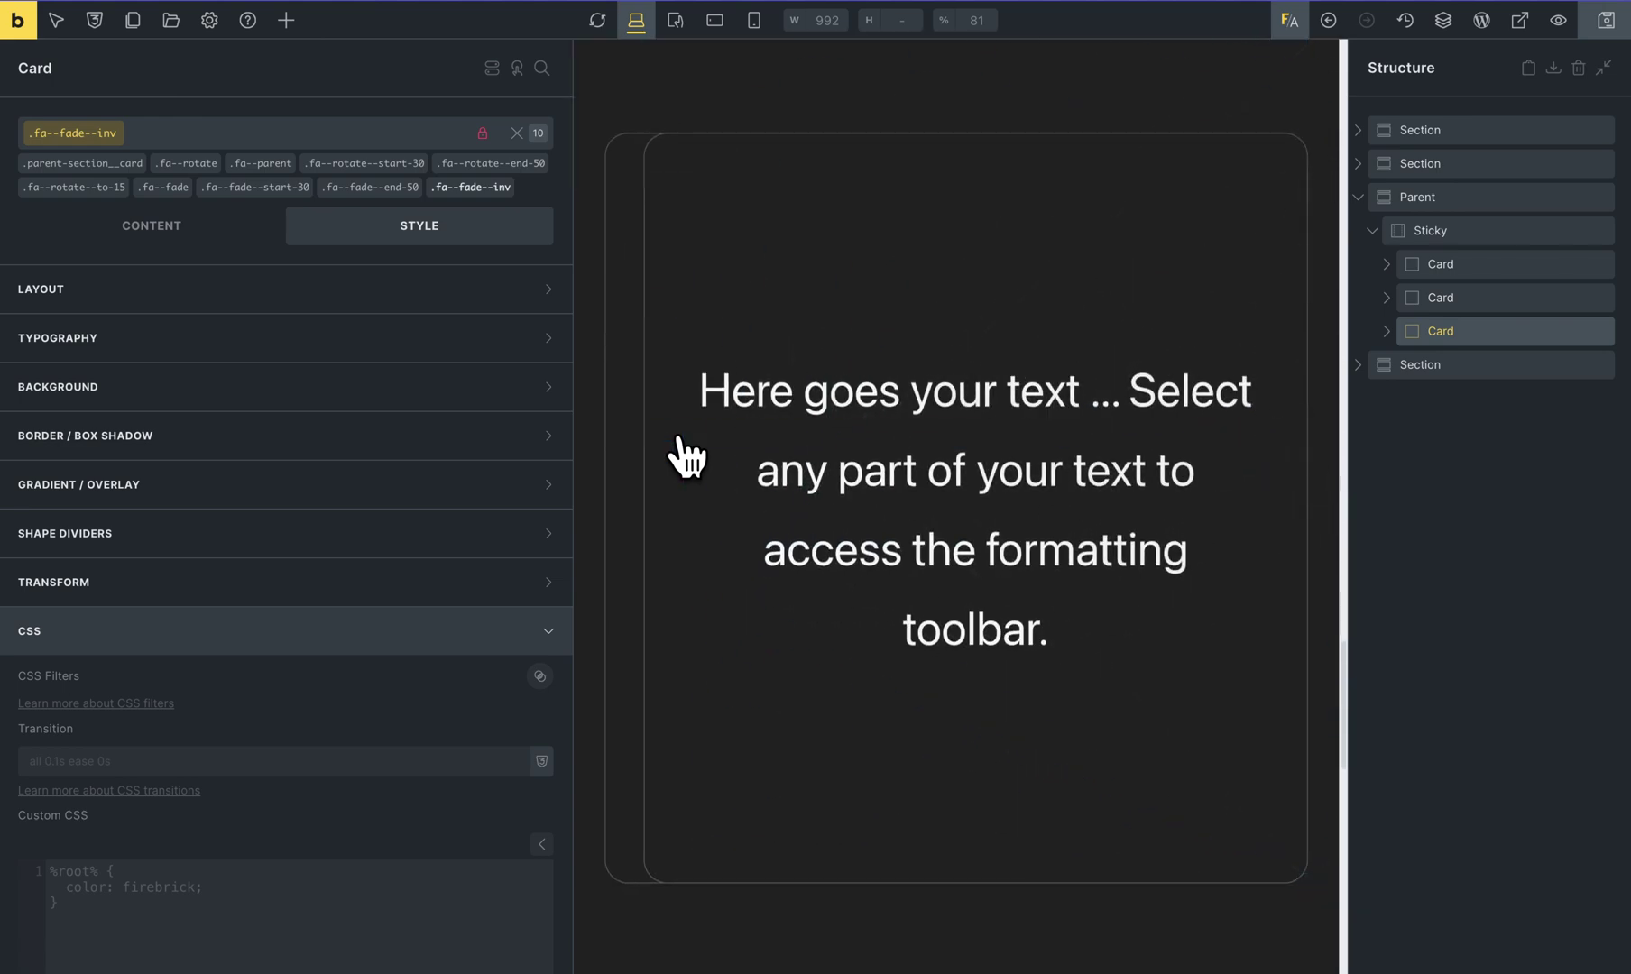
scroll(686, 457, up, 3)
scroll(686, 458, down, 3)
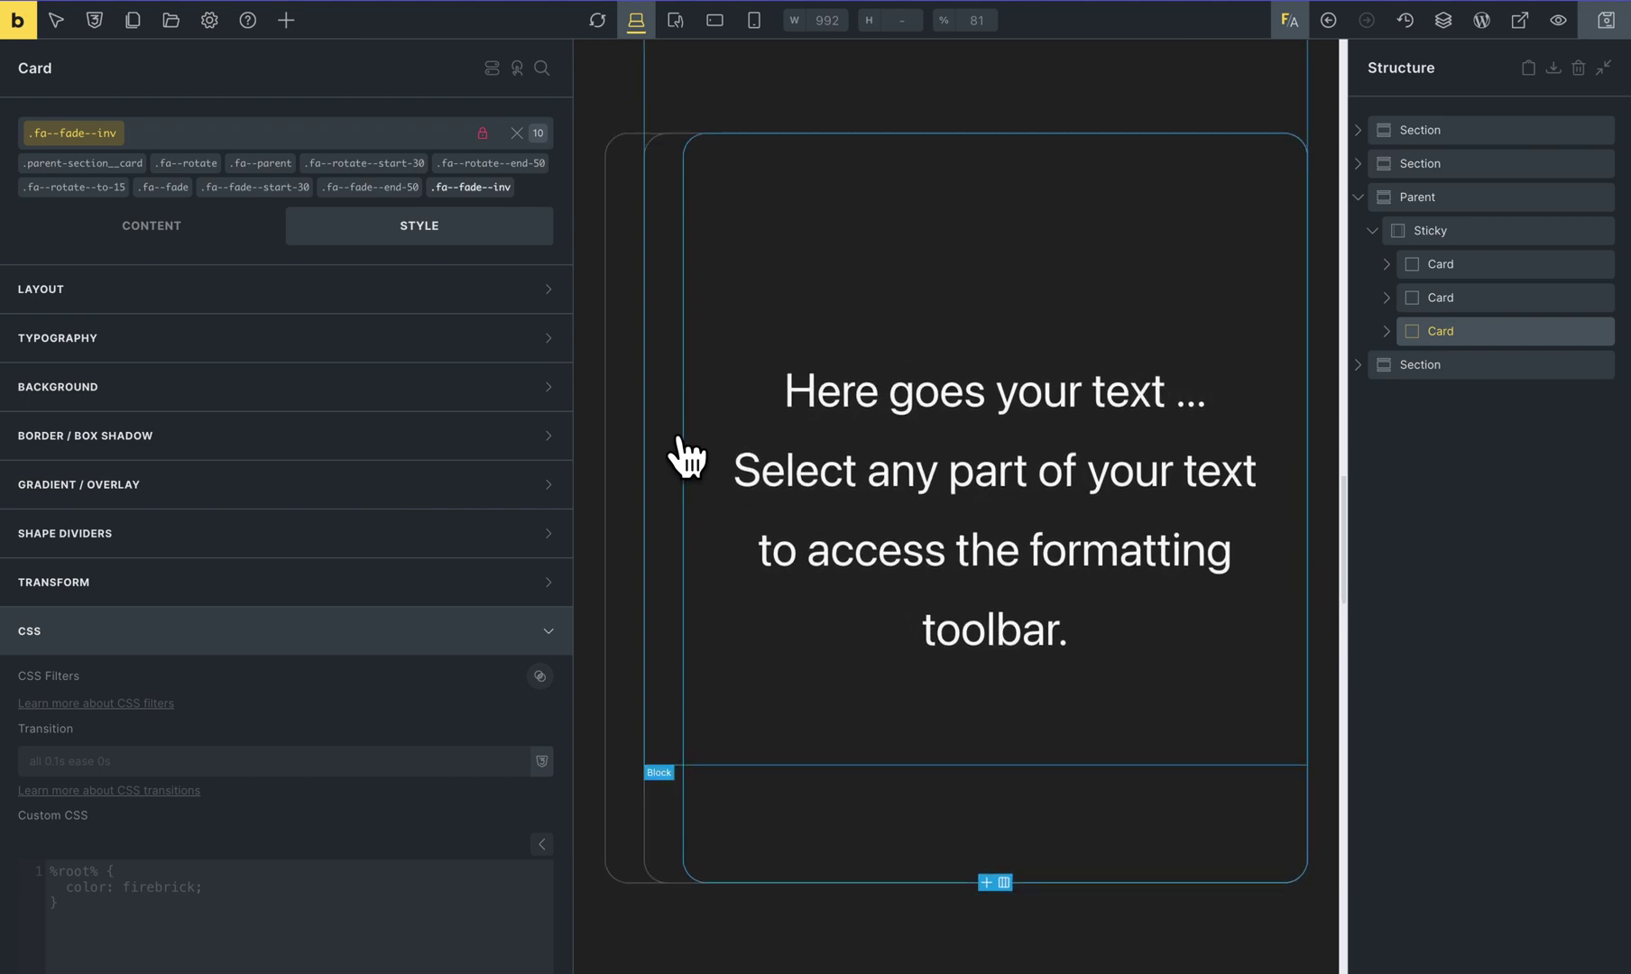
scroll(686, 451, up, 3)
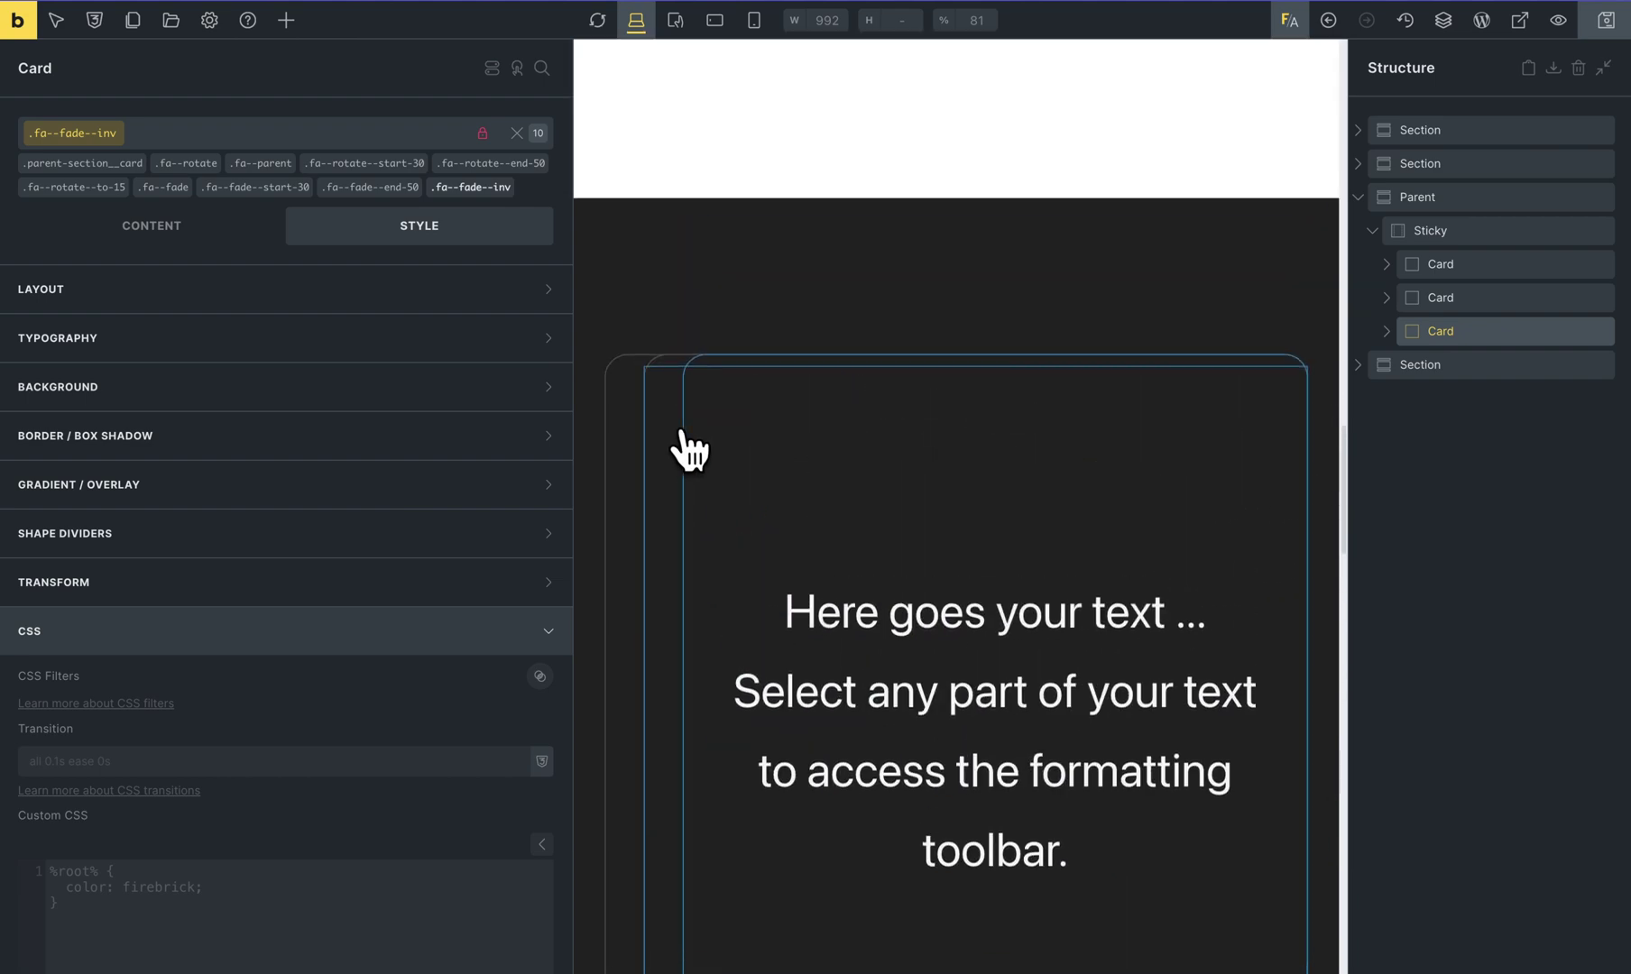
scroll(690, 440, down, 3)
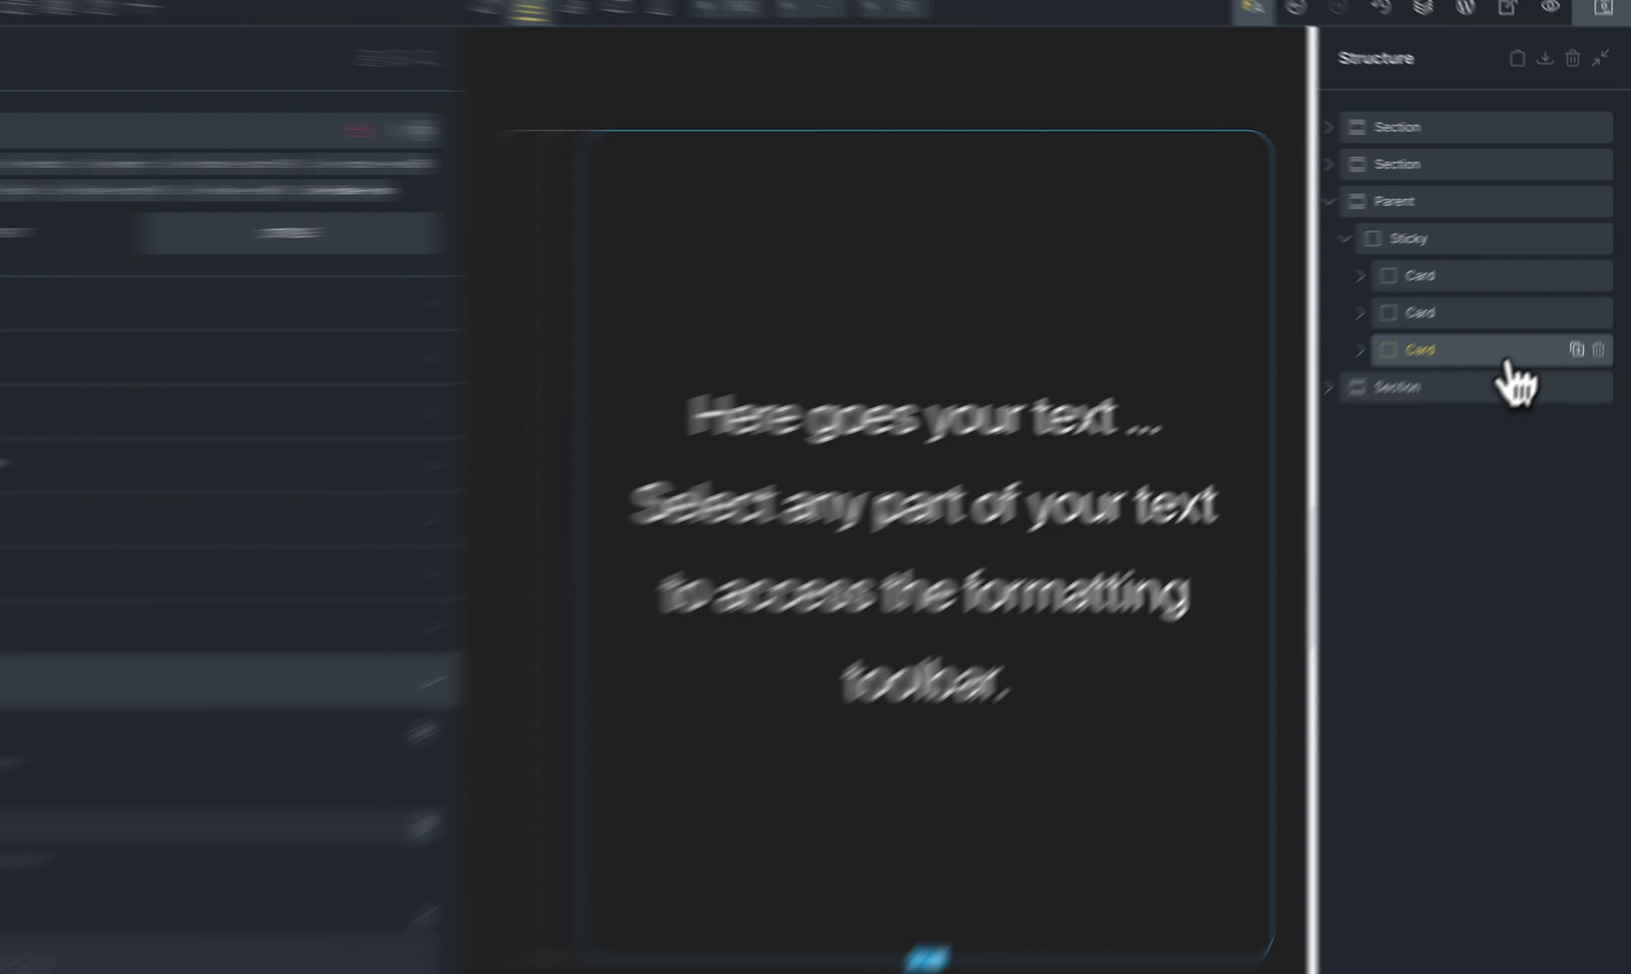
Replace the text inside the second Card with "This in secound card"
click(1581, 331)
drag(1373, 487, 1382, 455)
click(1572, 437)
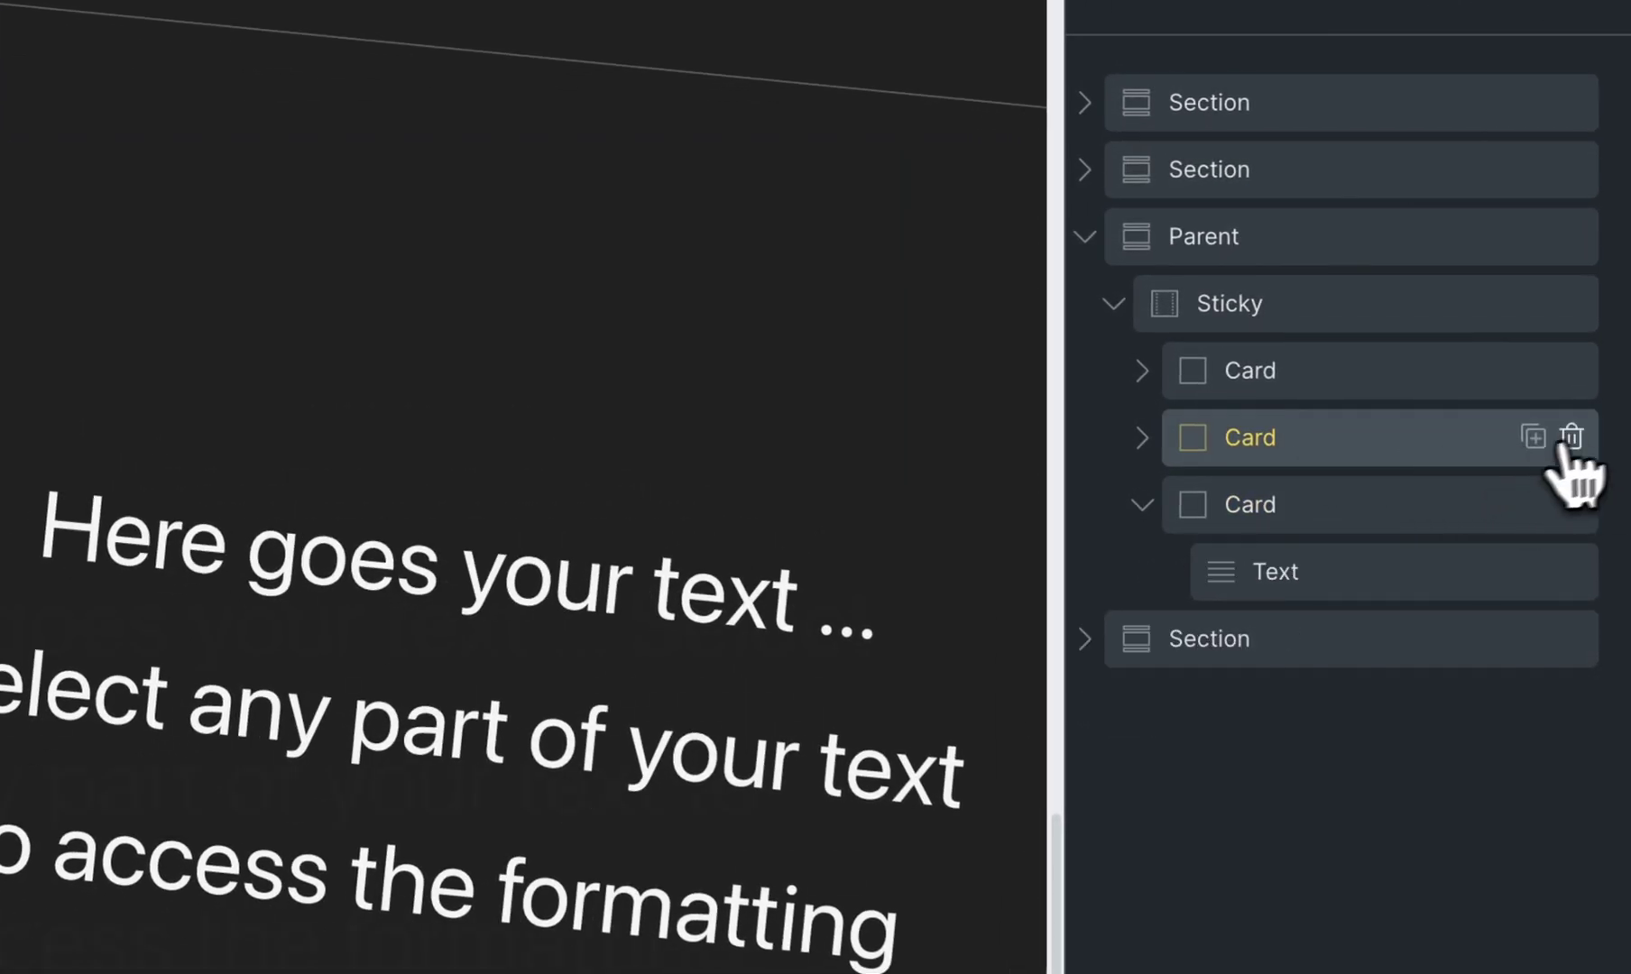
click(1189, 506)
click(1144, 451)
click(1213, 506)
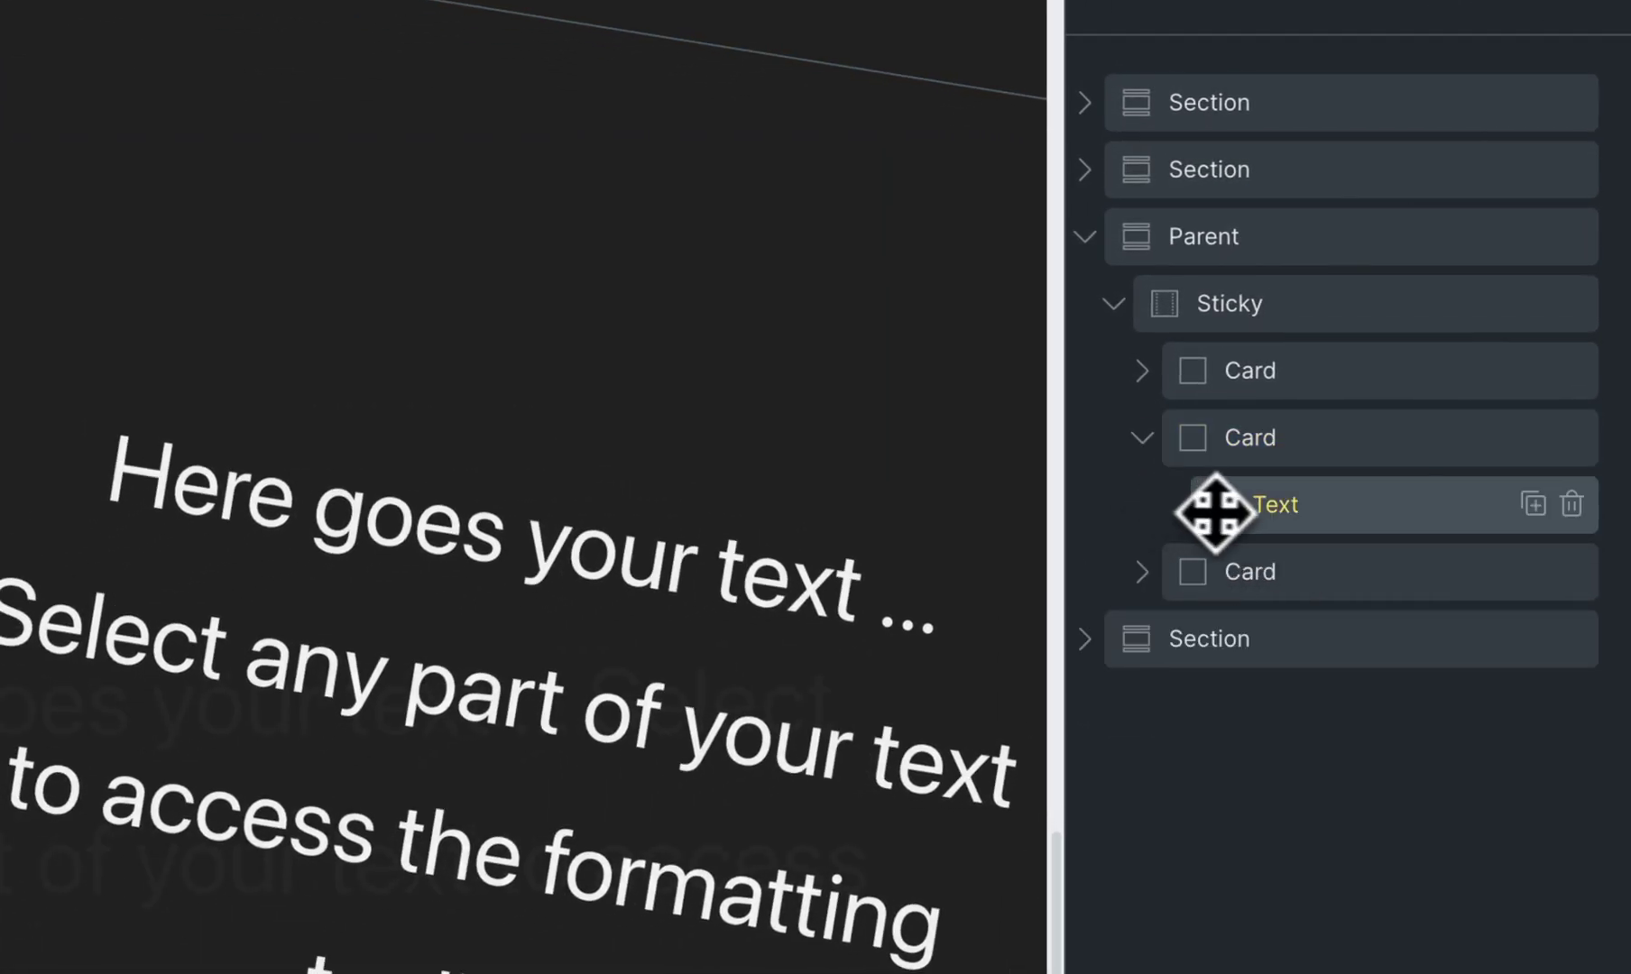
triple_click(313, 507)
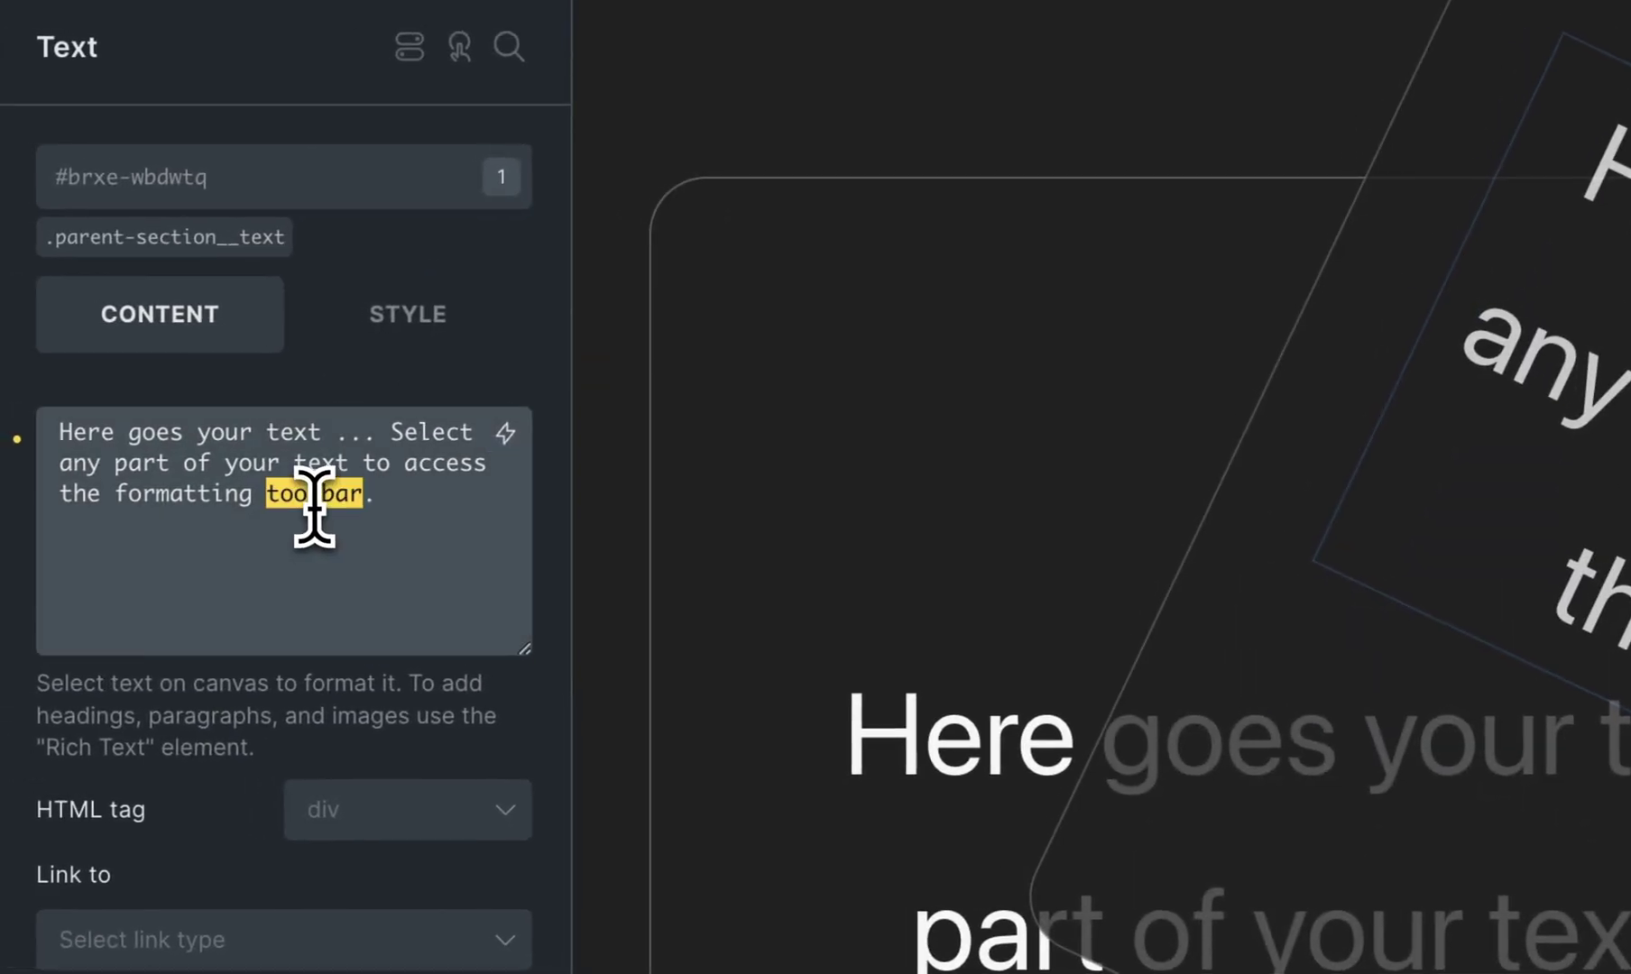
key(BackSpace)
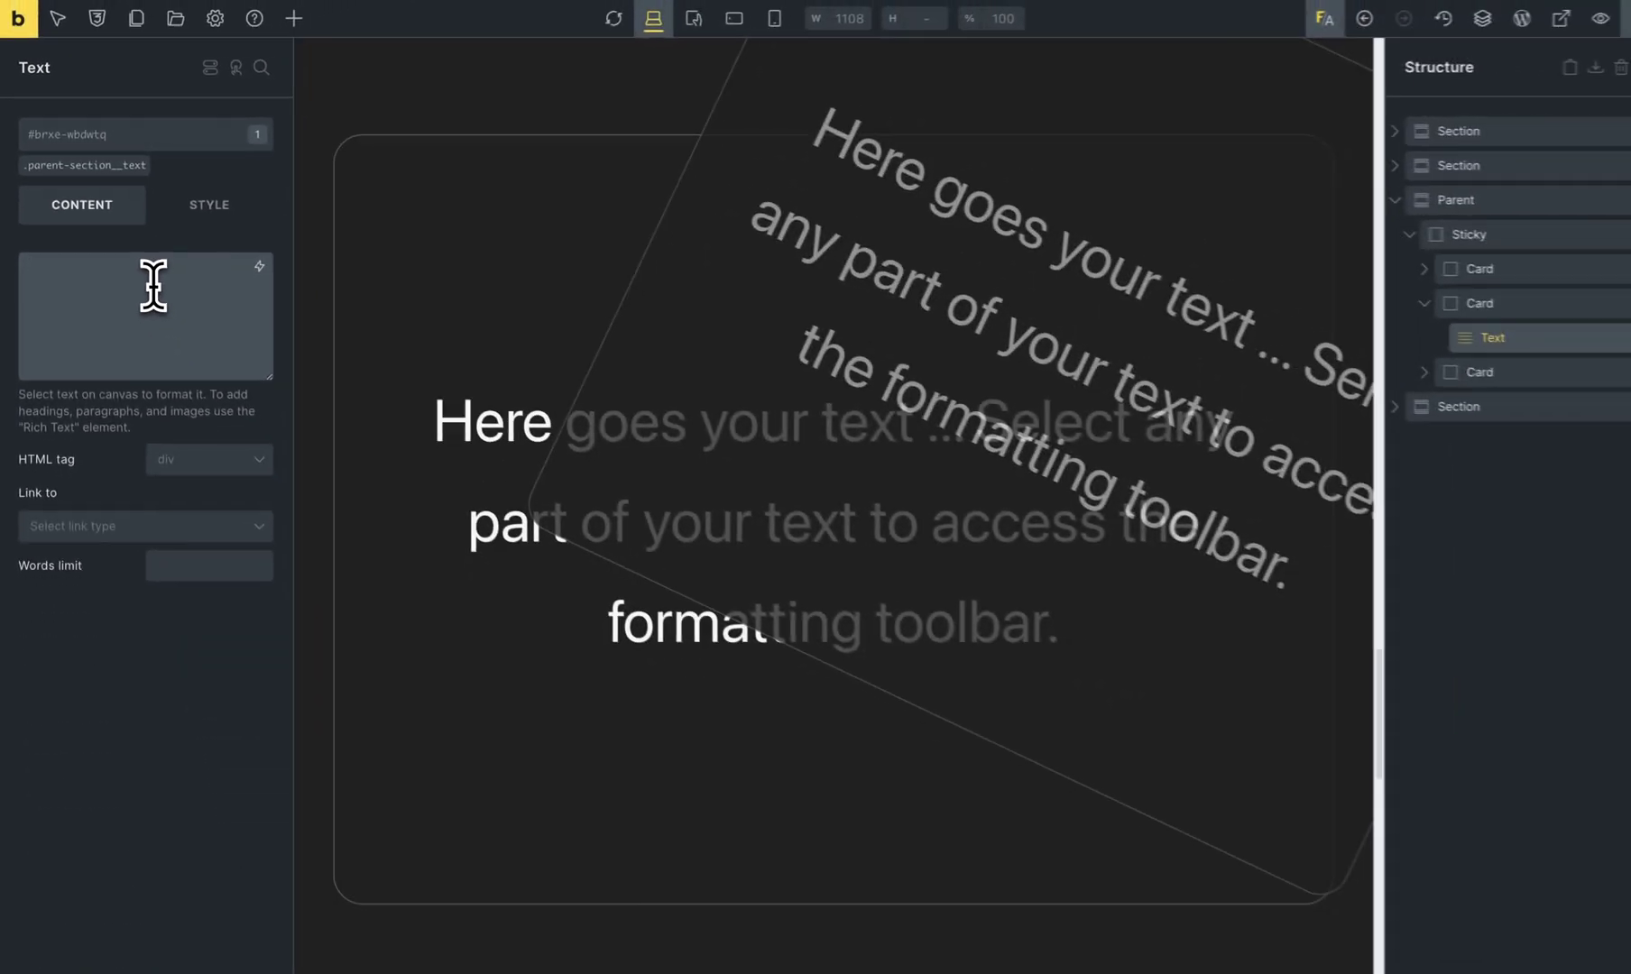
text(This in sec)
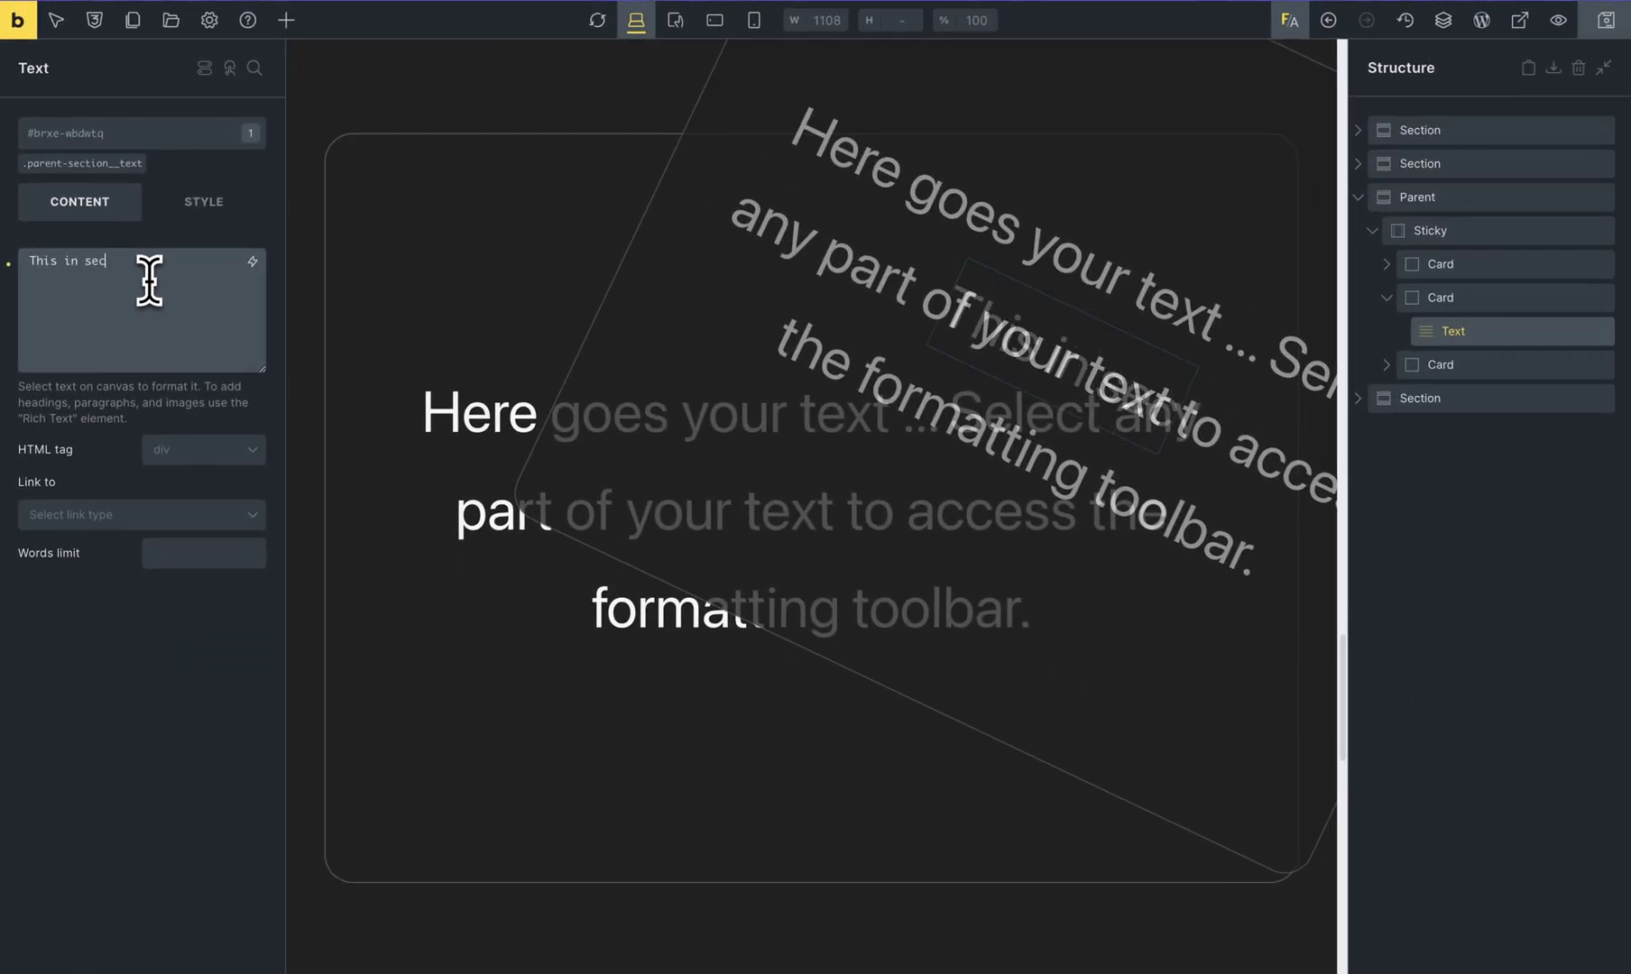
text(ound card)
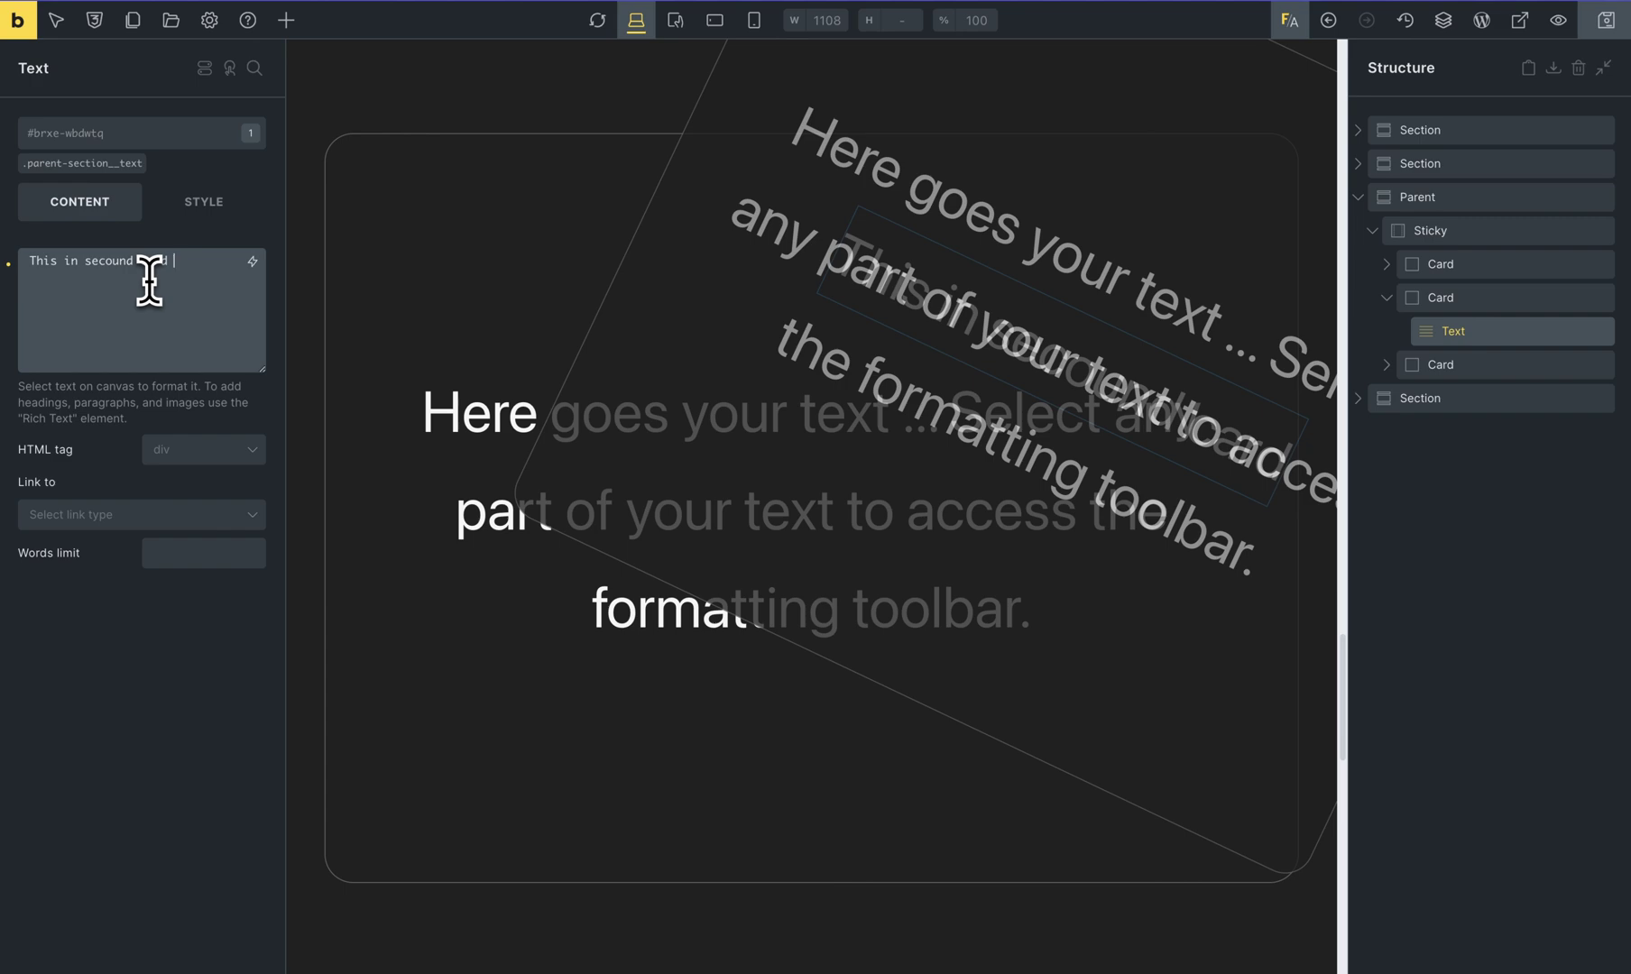
key(BackSpace)
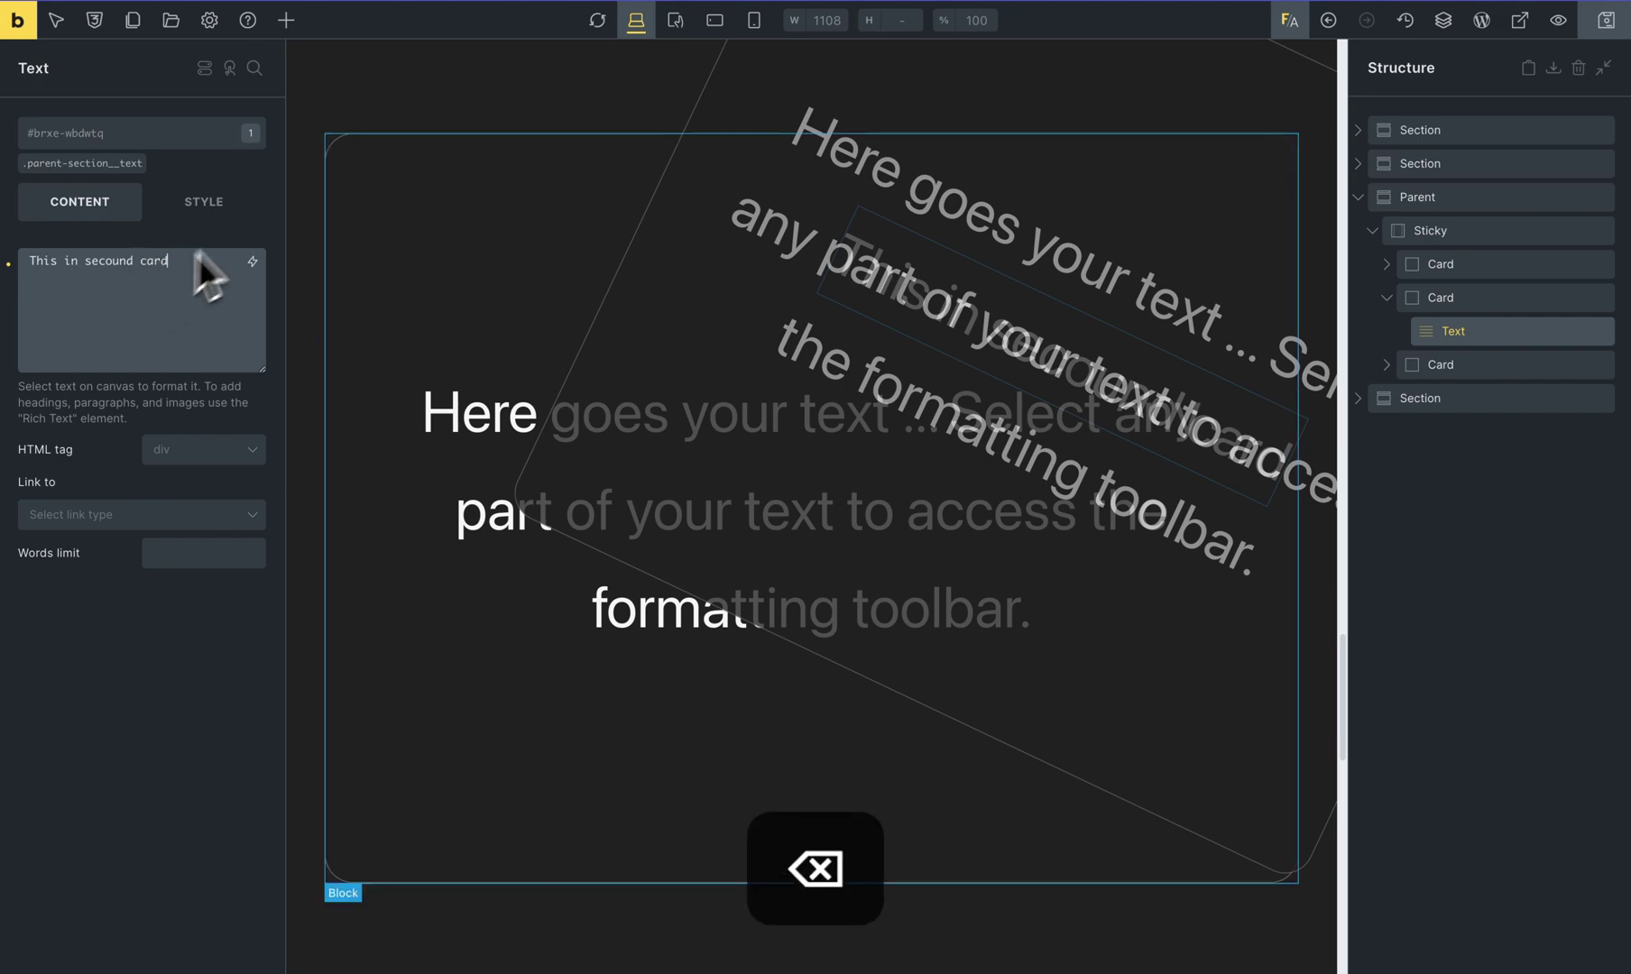
Remove the fa--rotate--start-30 and fa--rotate--end-50 classes from the second Card
click(1374, 294)
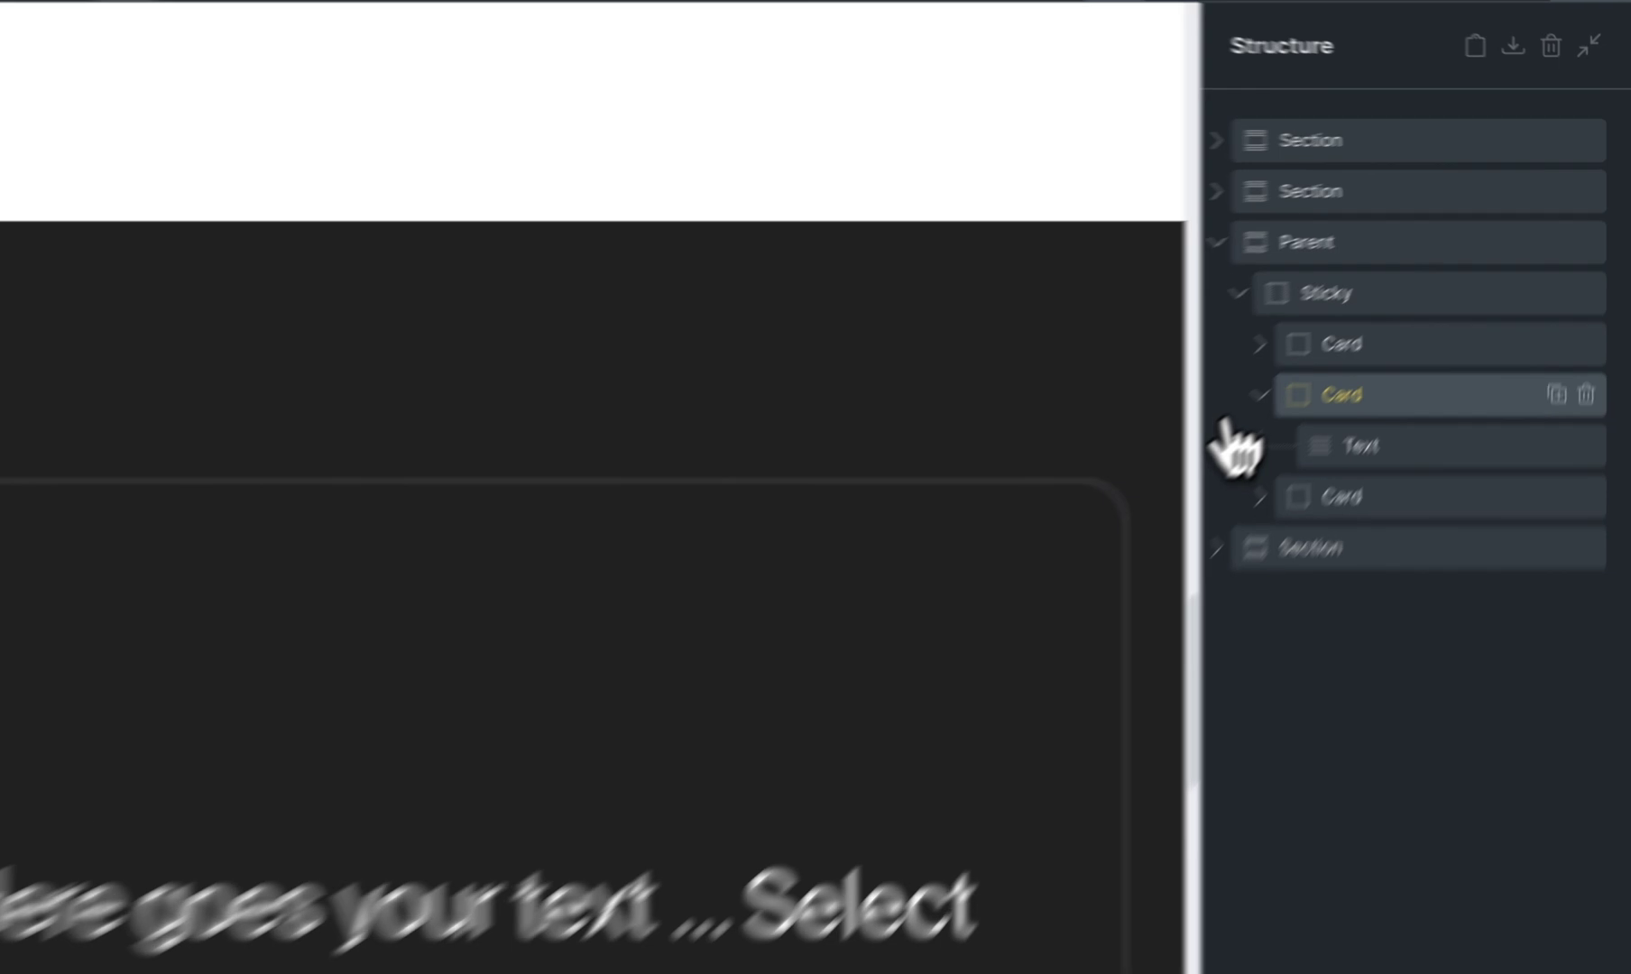
click(1386, 298)
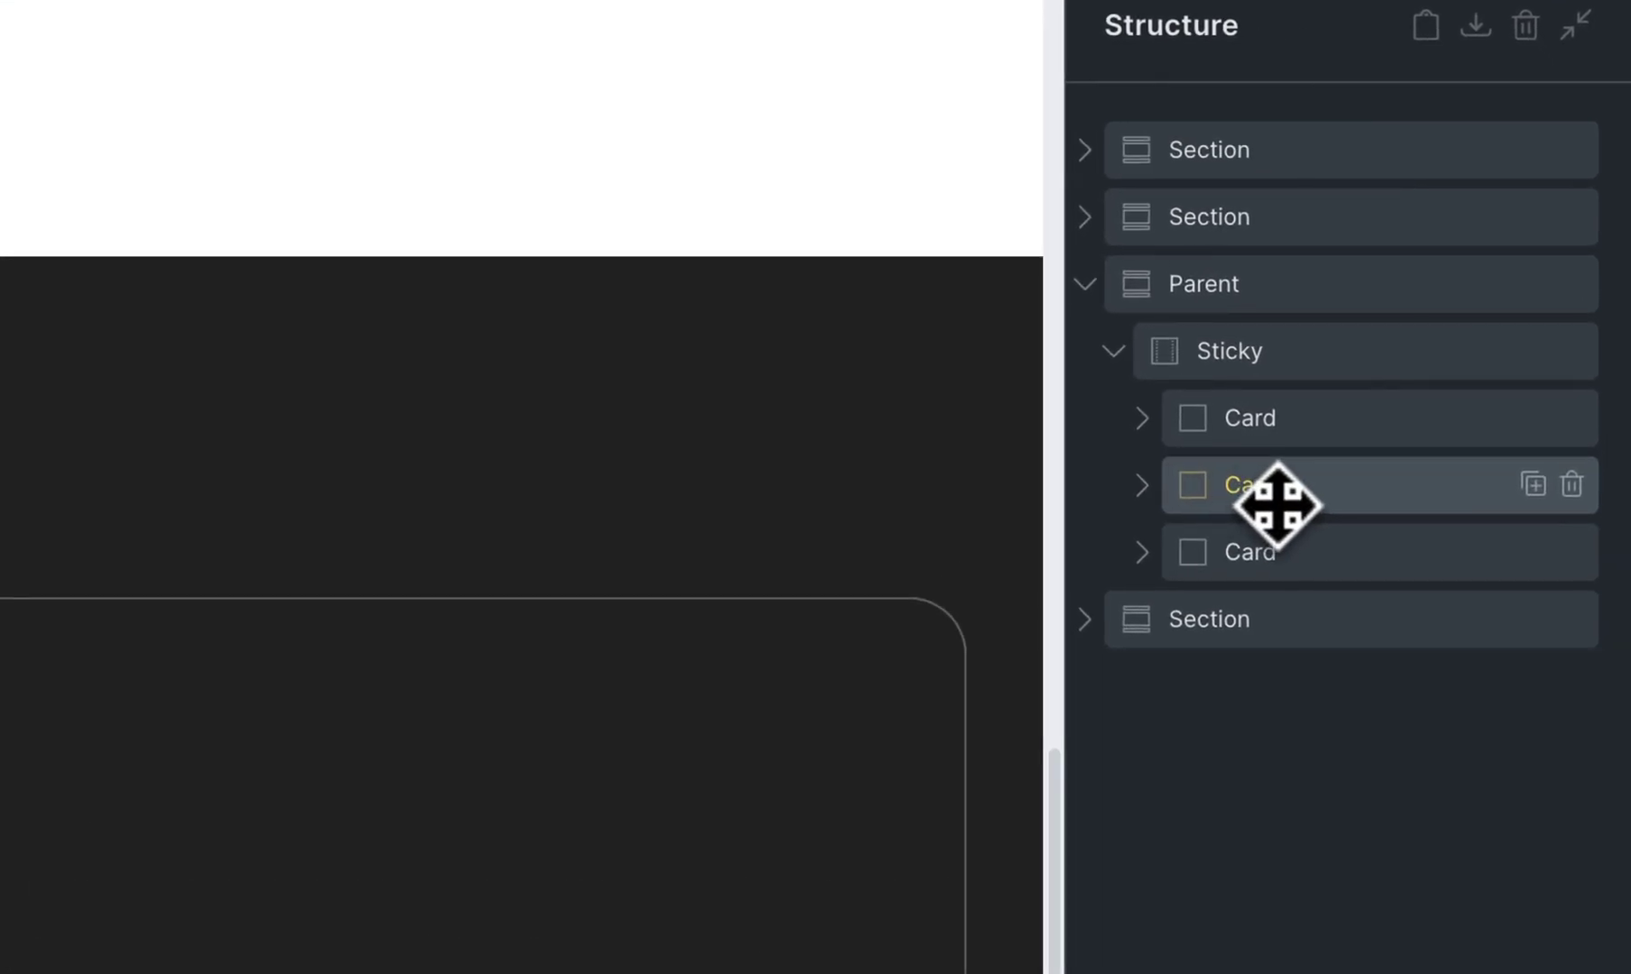
click(1247, 541)
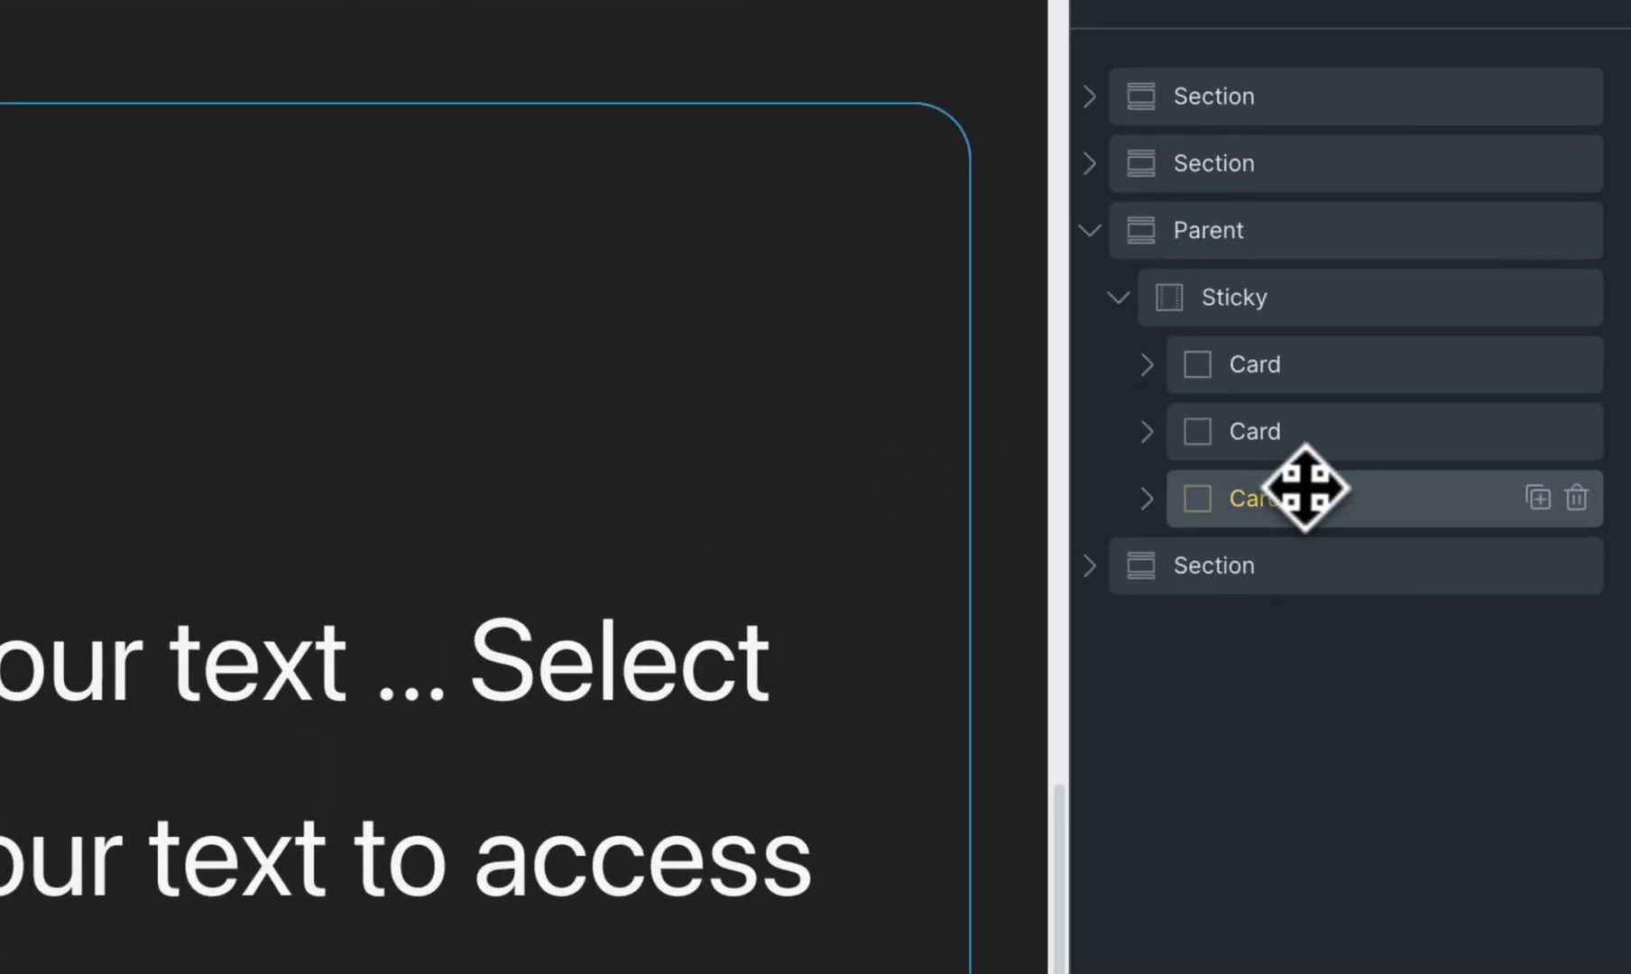
click(1283, 503)
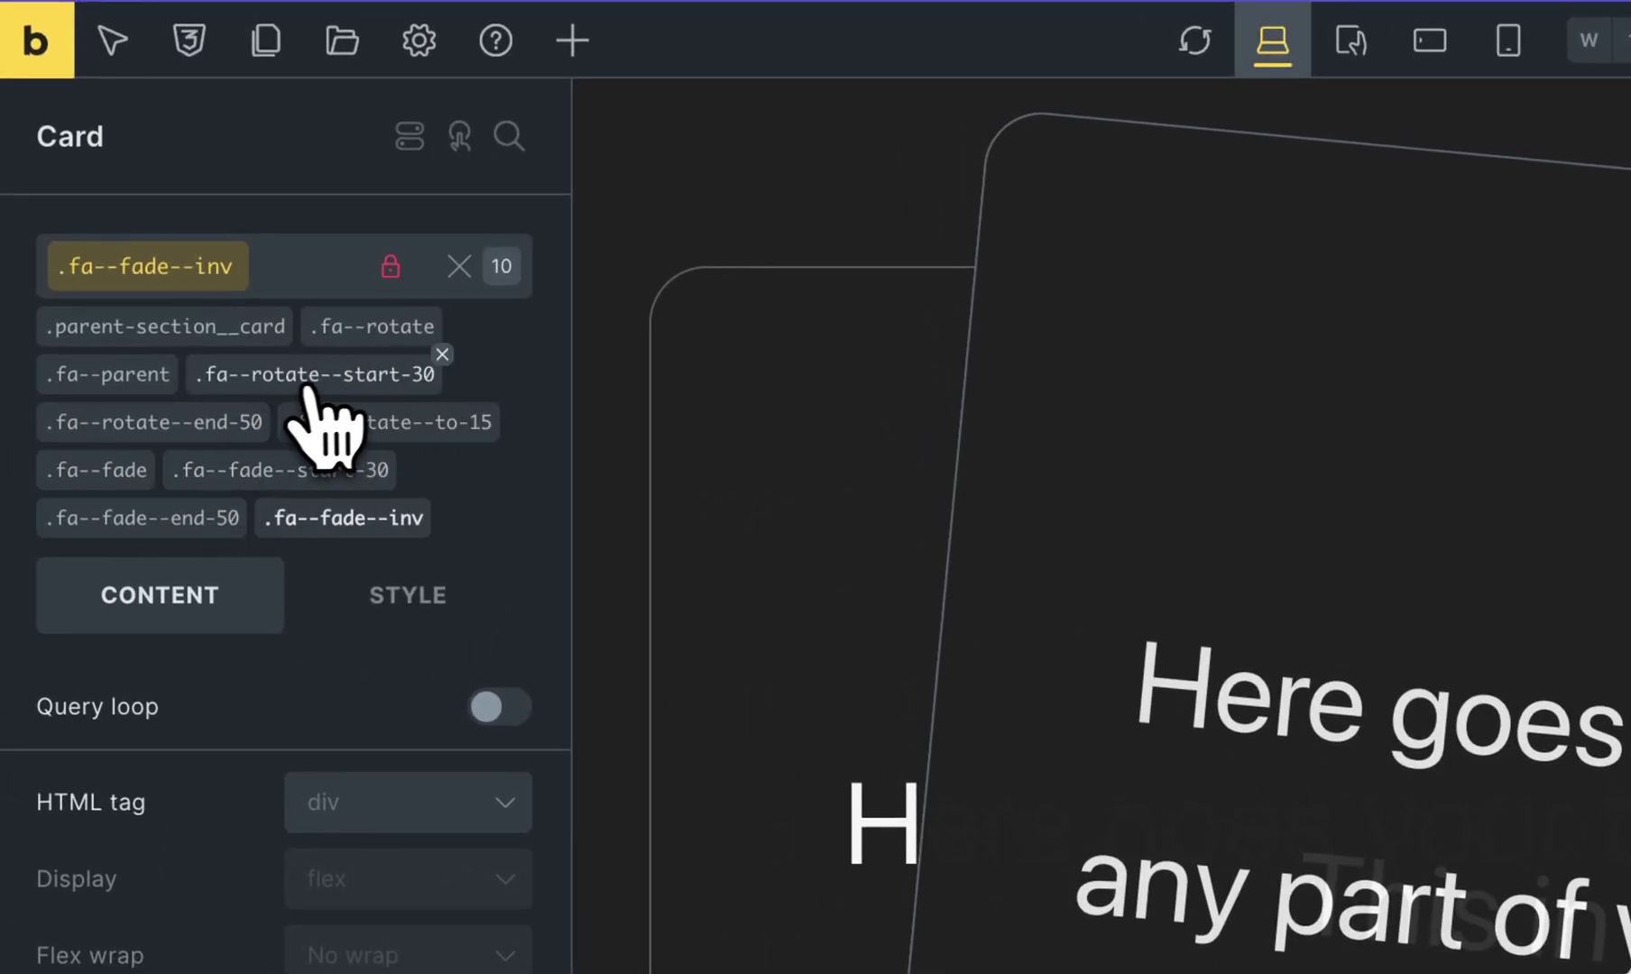
click(441, 354)
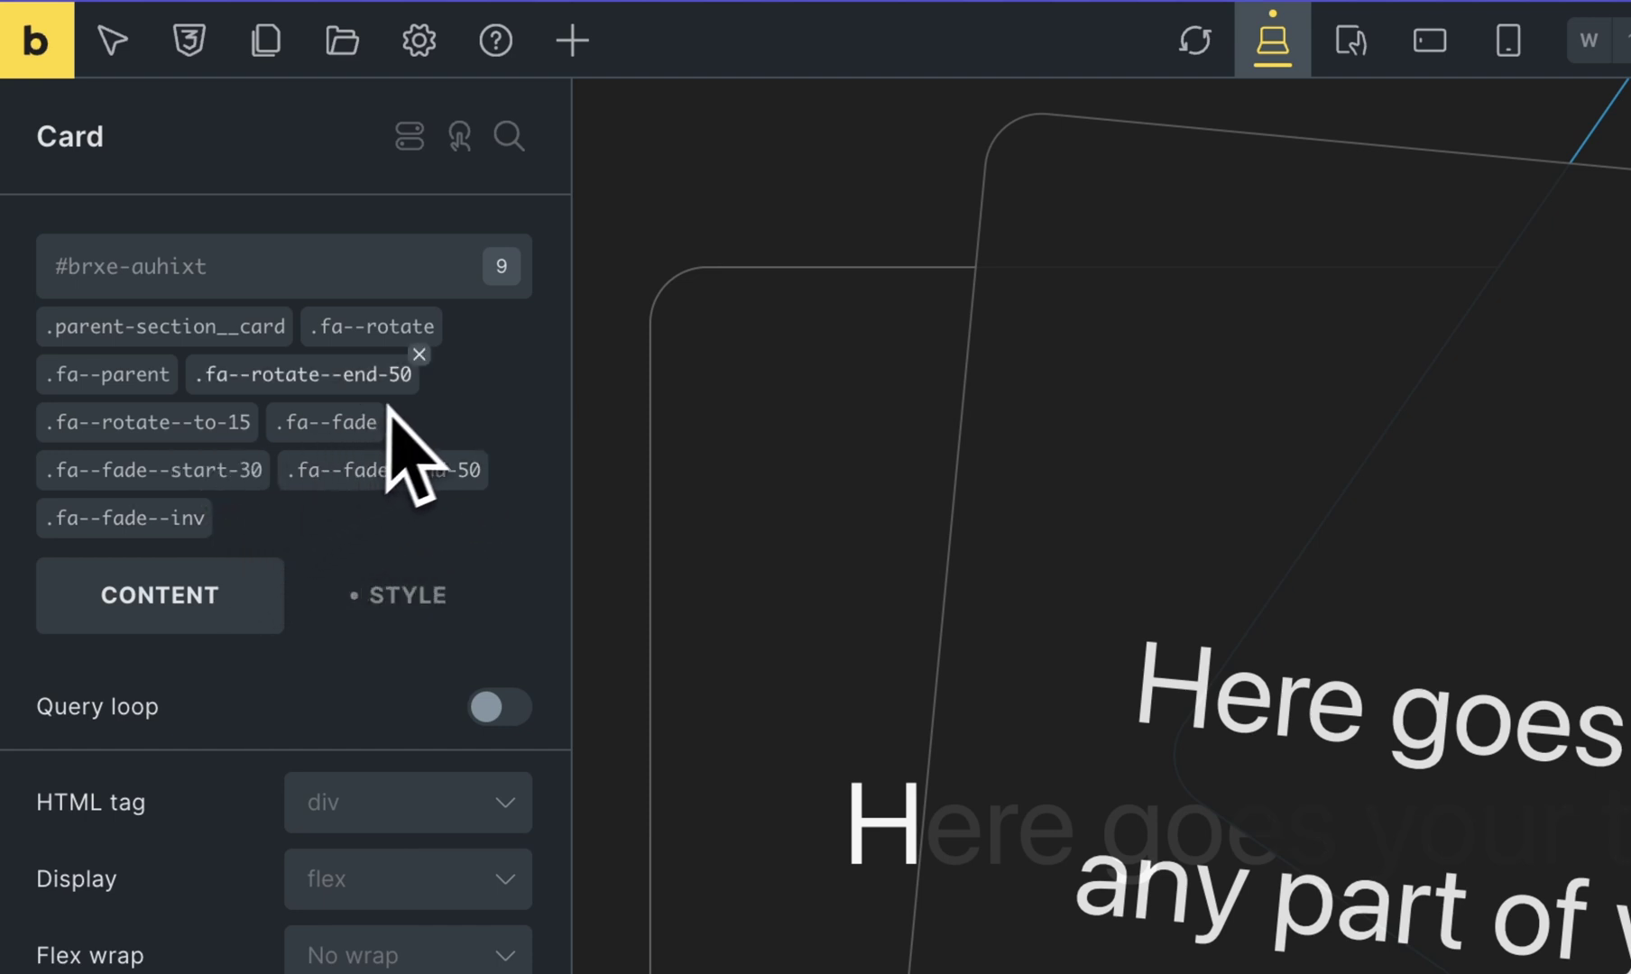
click(418, 353)
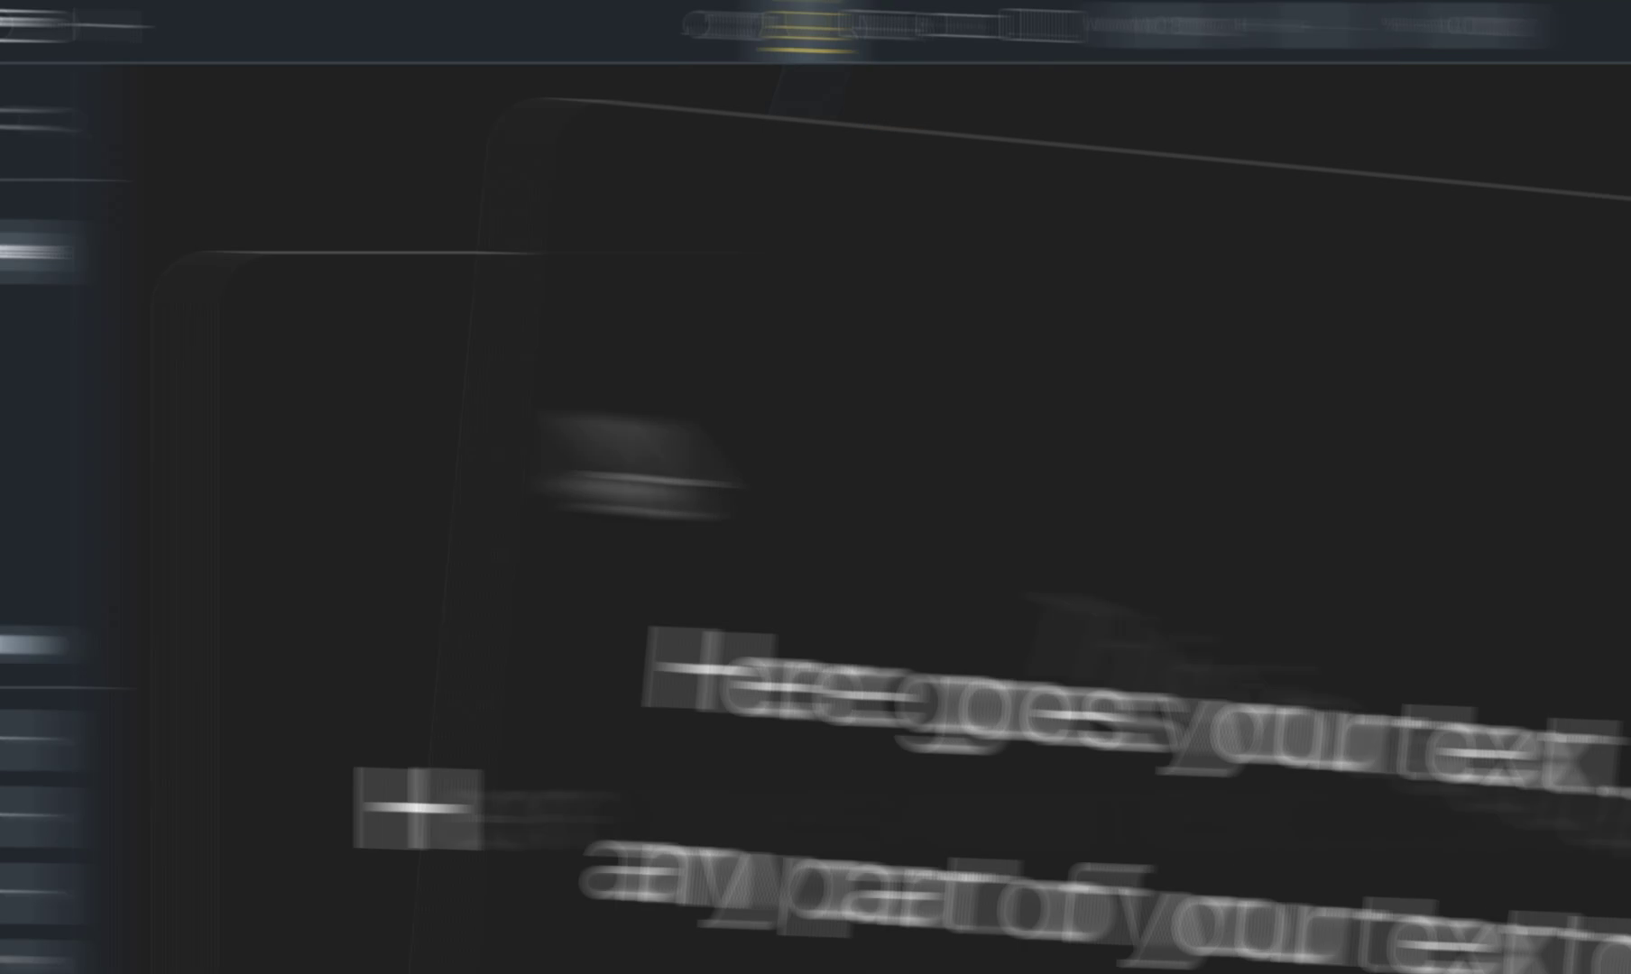
Add the fa--rotate--start-50 class to the second Card so its rotation starts where the third Card's ends
click(312, 271)
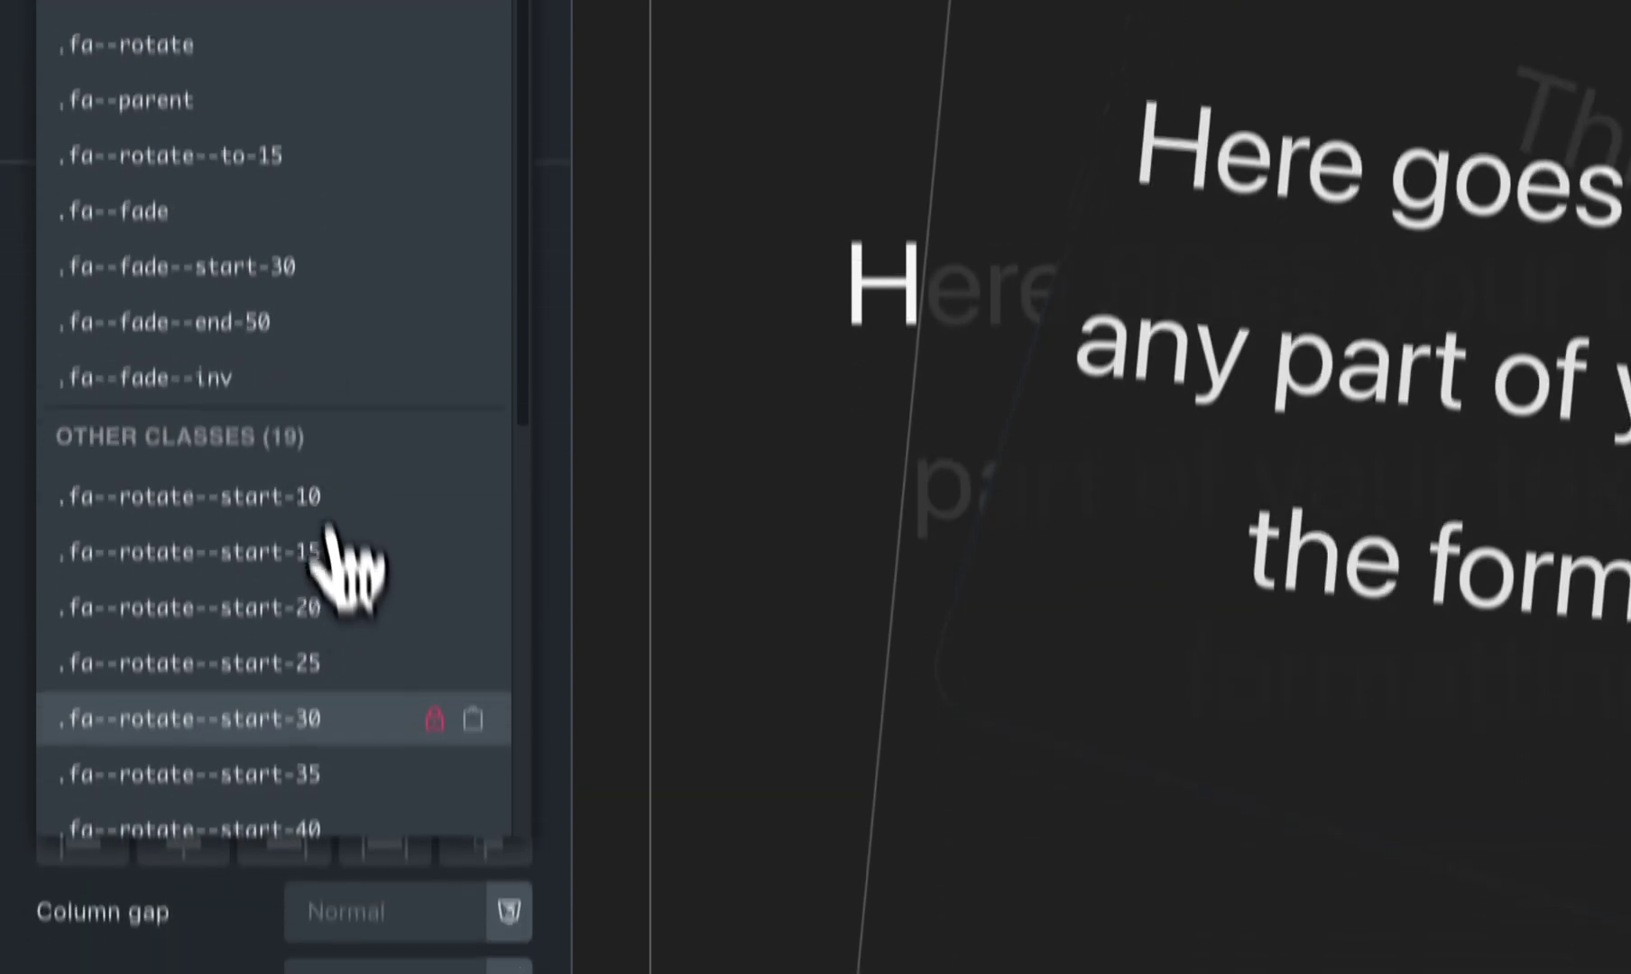
scroll(347, 577, down, 2)
scroll(322, 631, down, 3)
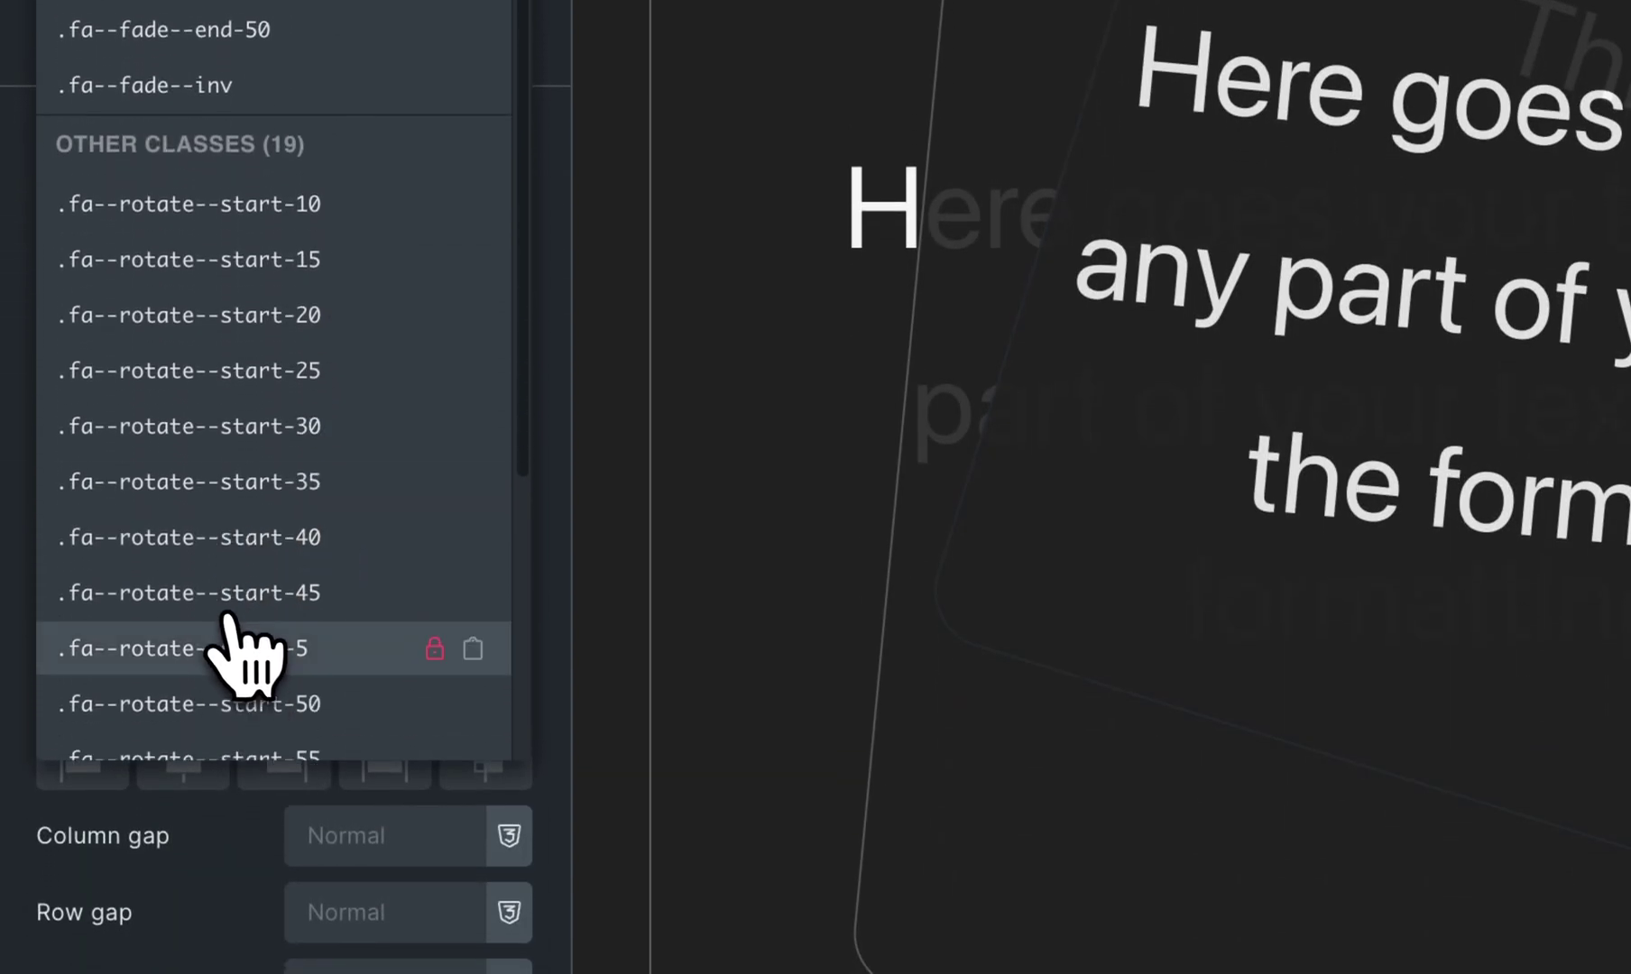
scroll(269, 717, down, 2)
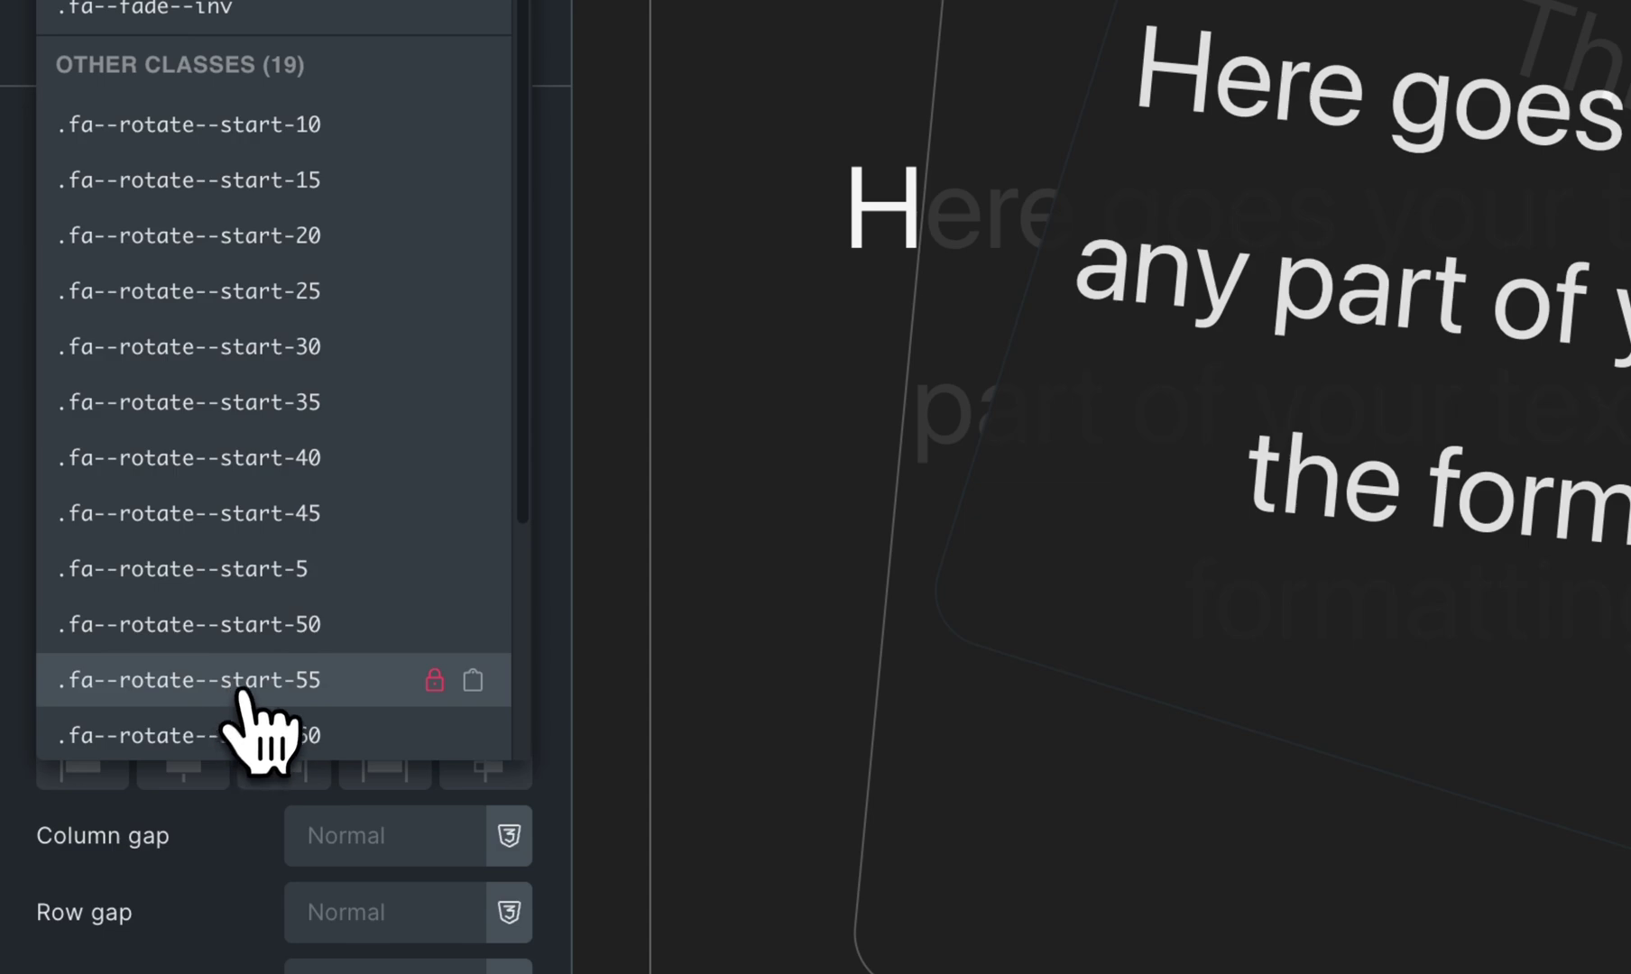
click(241, 631)
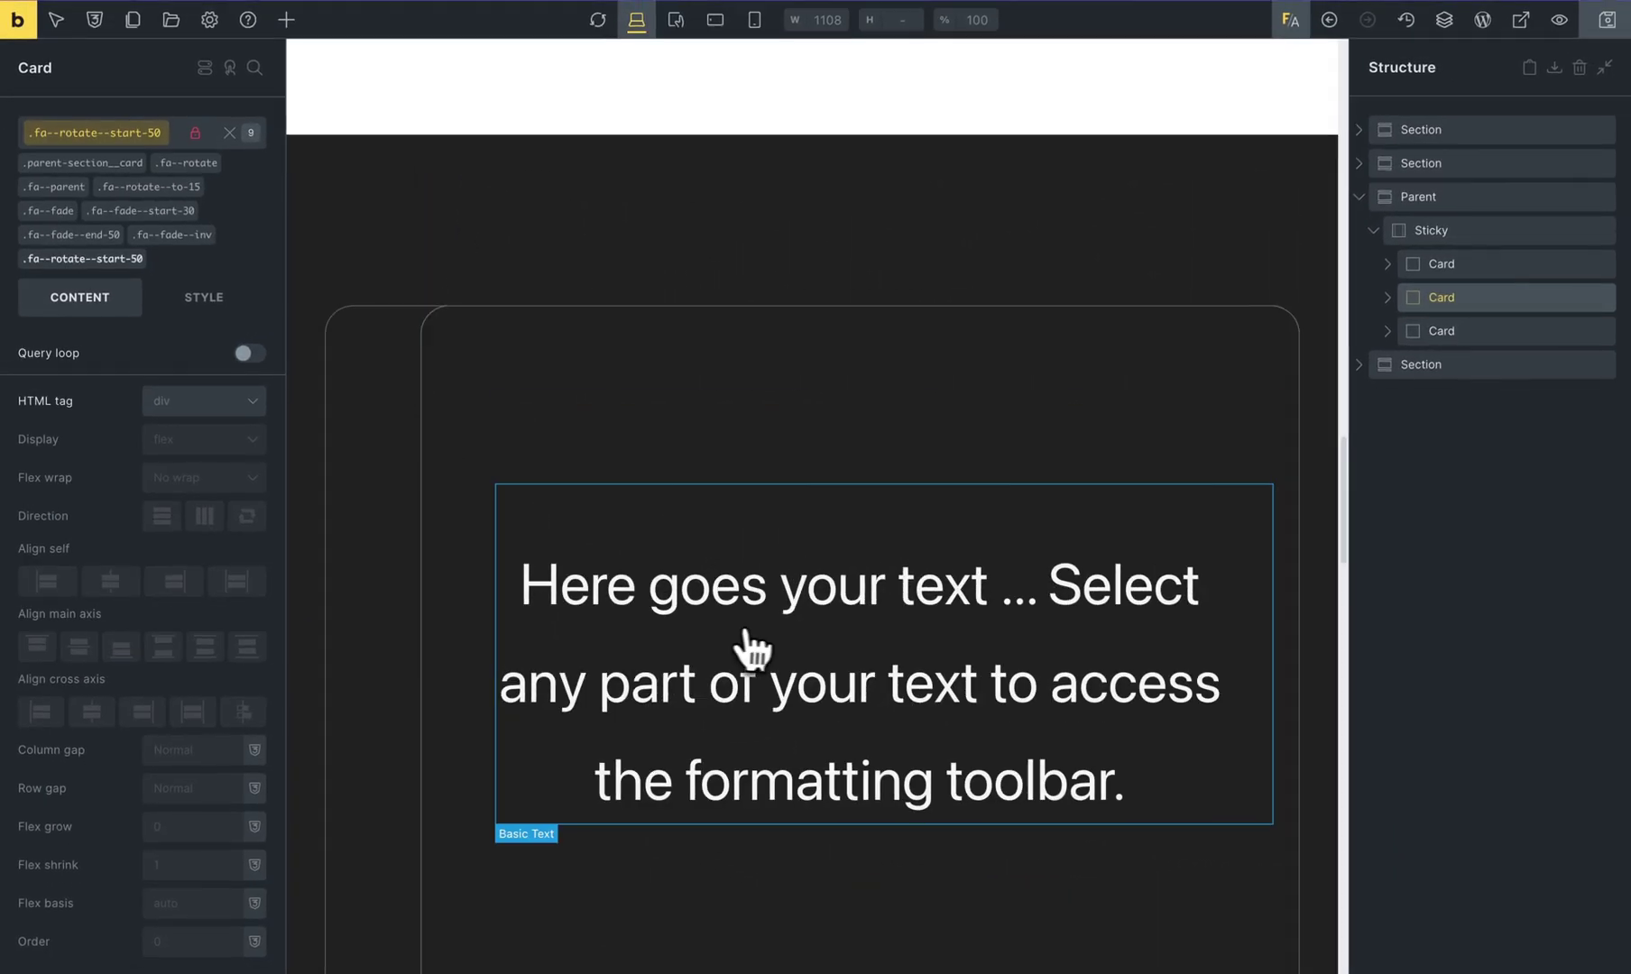
Scroll down and back up through the sticky section to examine when the second Card rotates and fades
scroll(753, 647, down, 5)
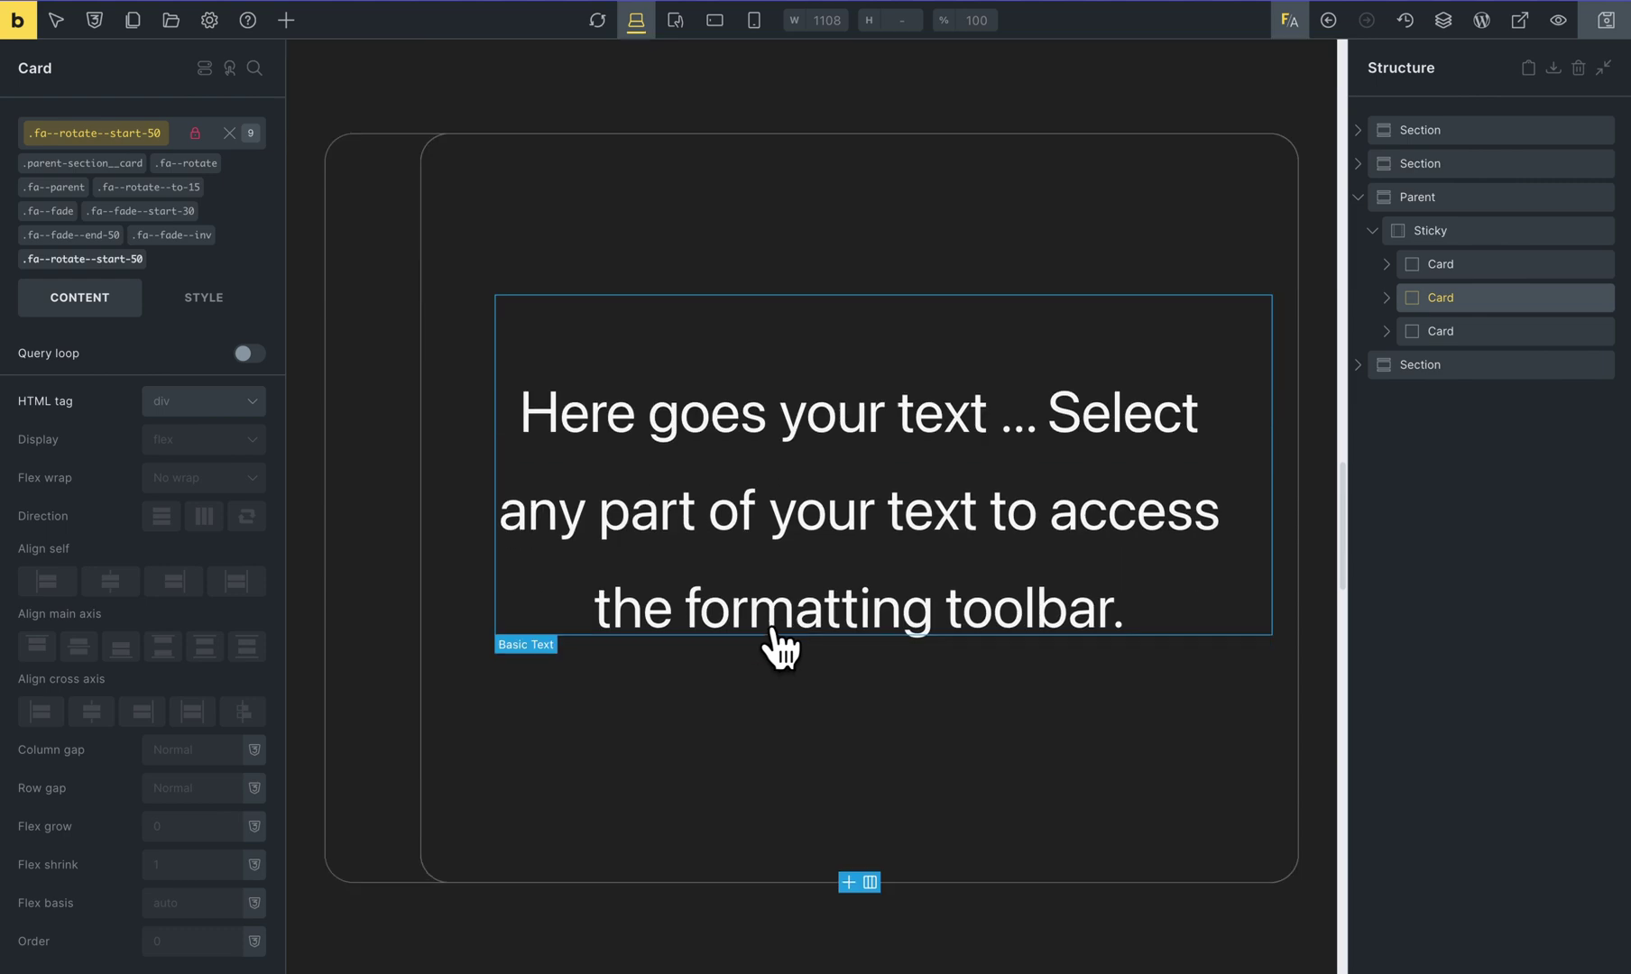
scroll(785, 648, down, 3)
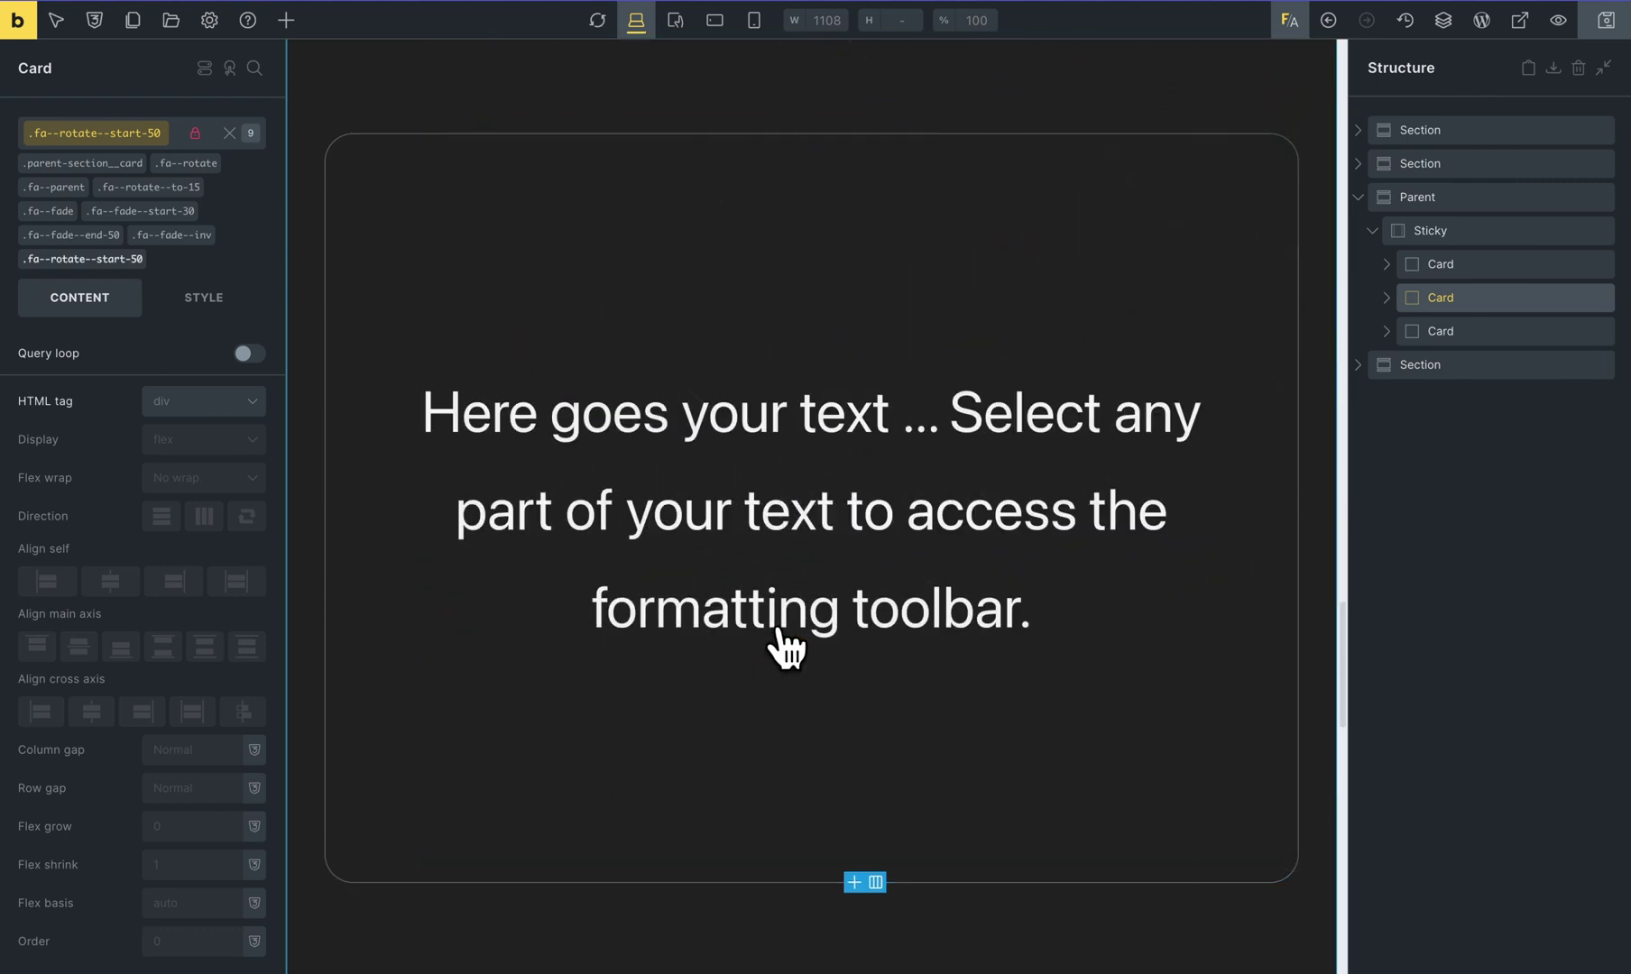
scroll(787, 647, down, 2)
scroll(787, 647, up, 5)
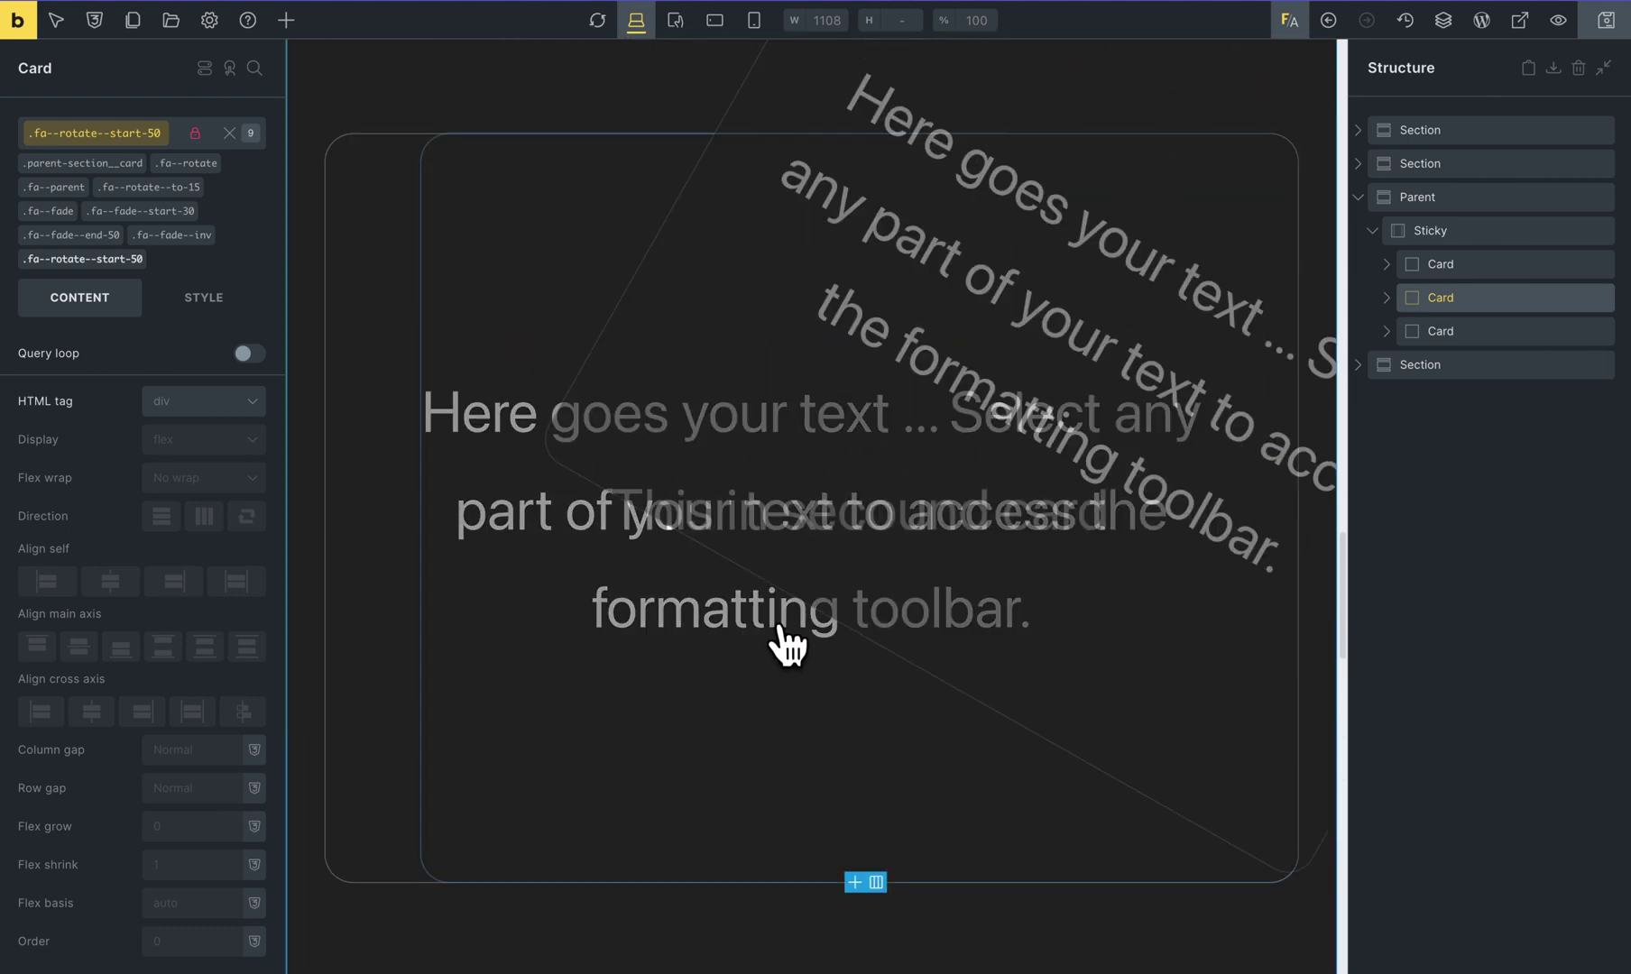
scroll(786, 643, up, 5)
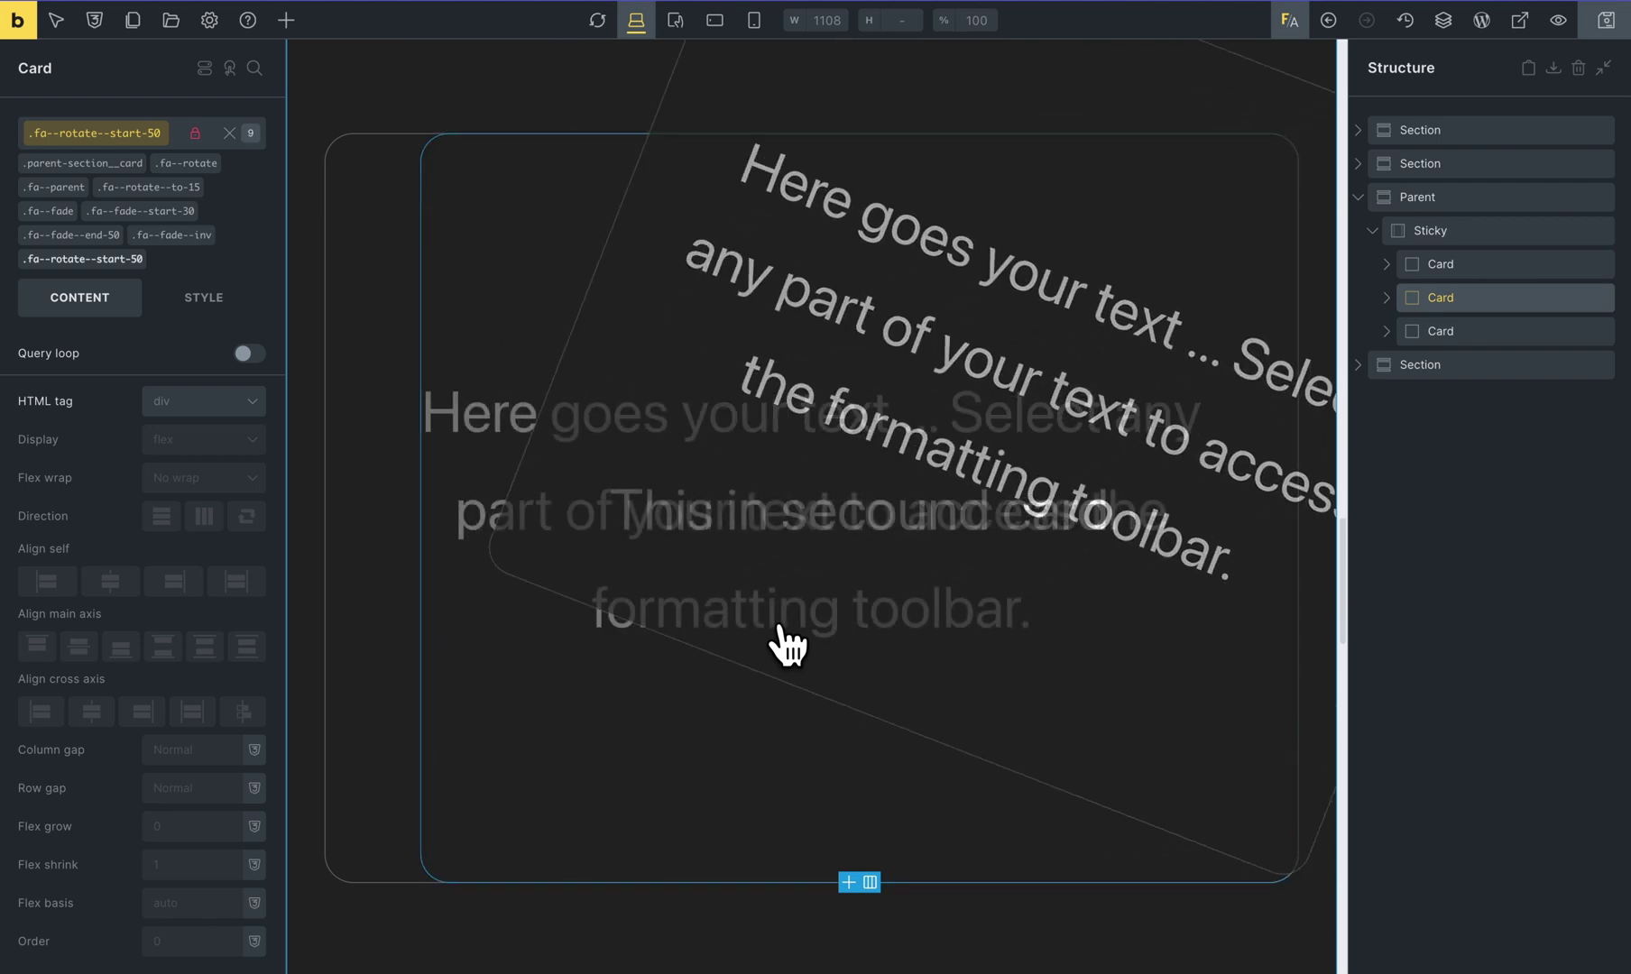
scroll(787, 642, up, 4)
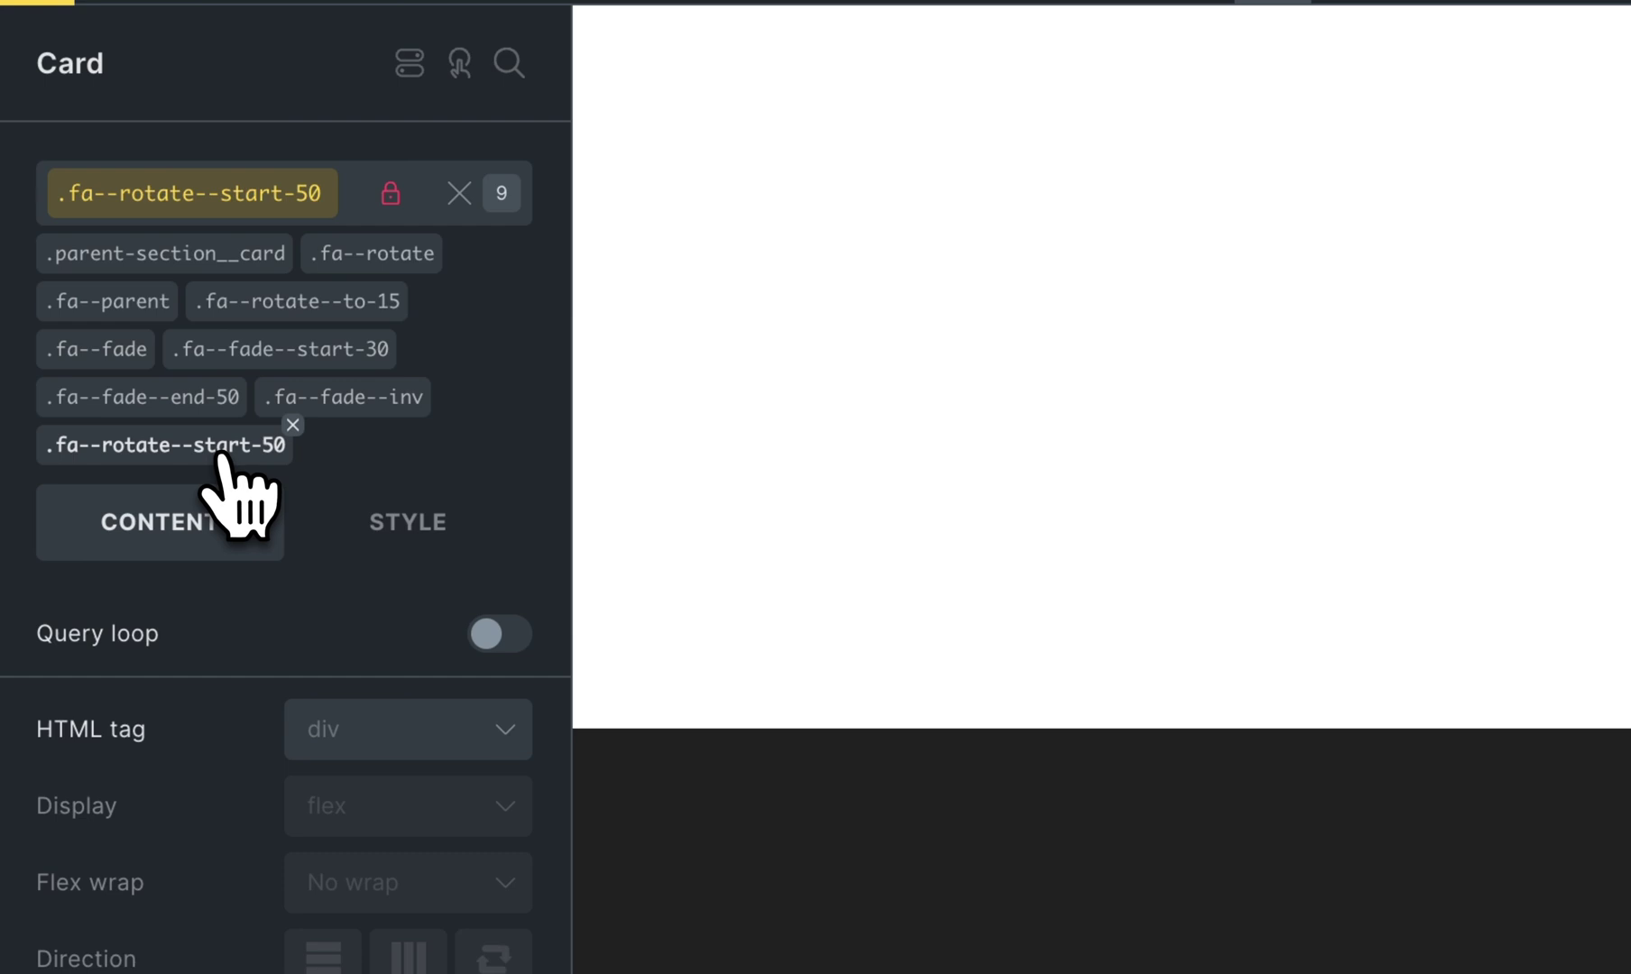
Add the fa--rotate--end-70 class to the second Card and check its rotation on the canvas
click(221, 447)
click(171, 217)
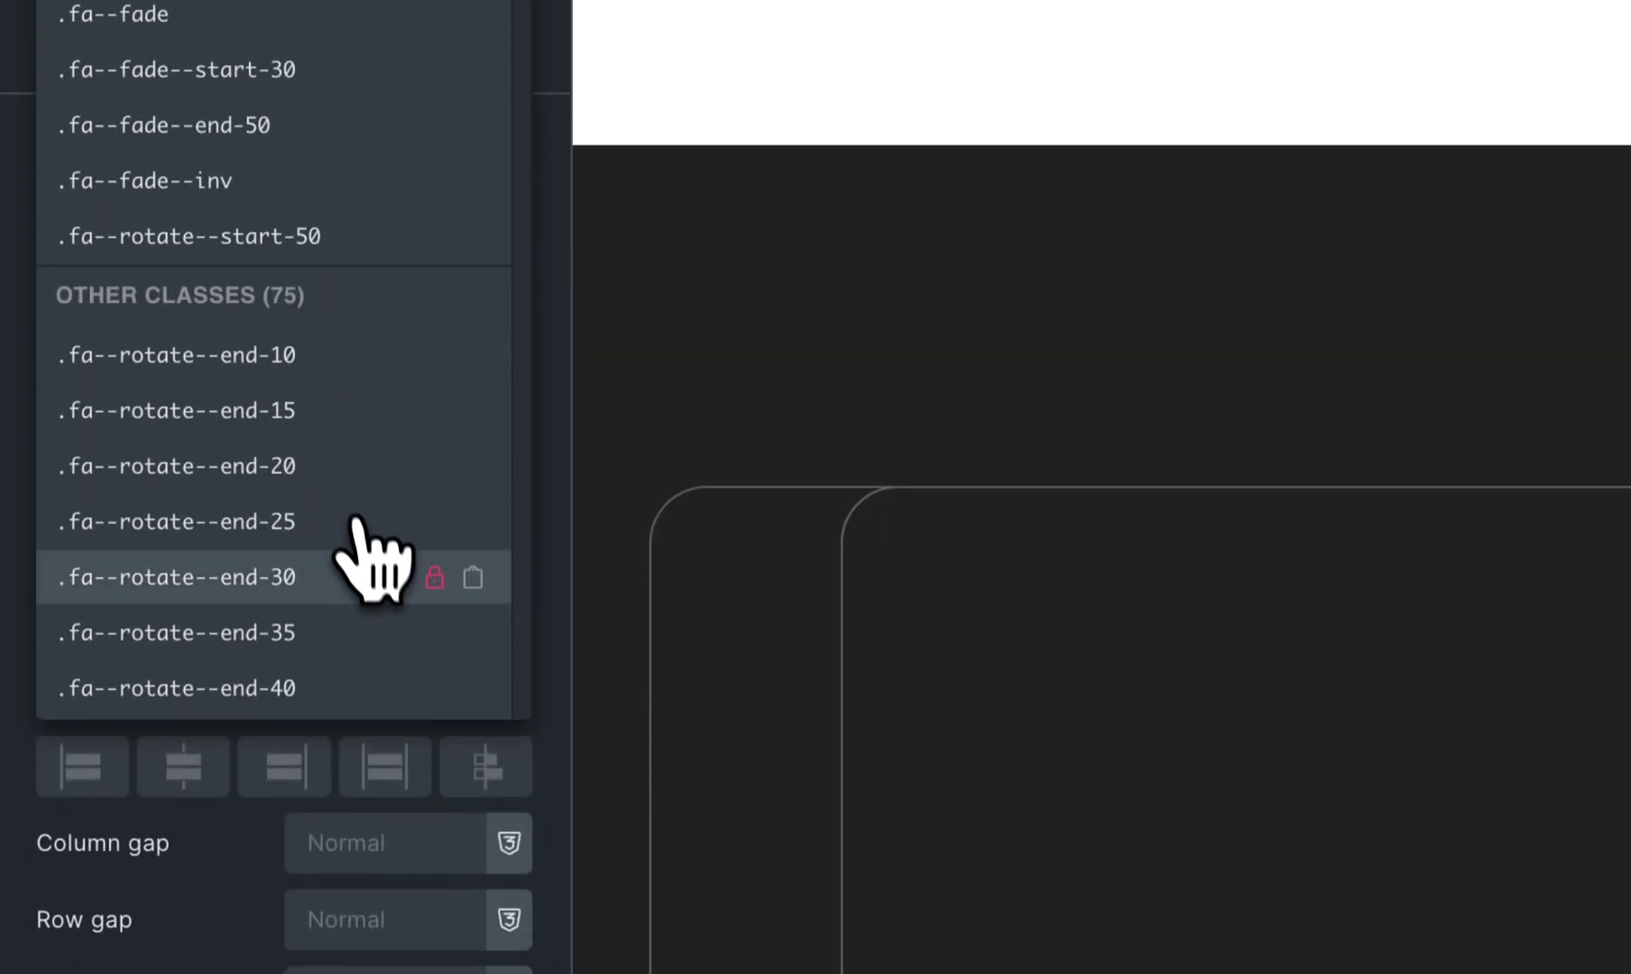
scroll(378, 613, down, 5)
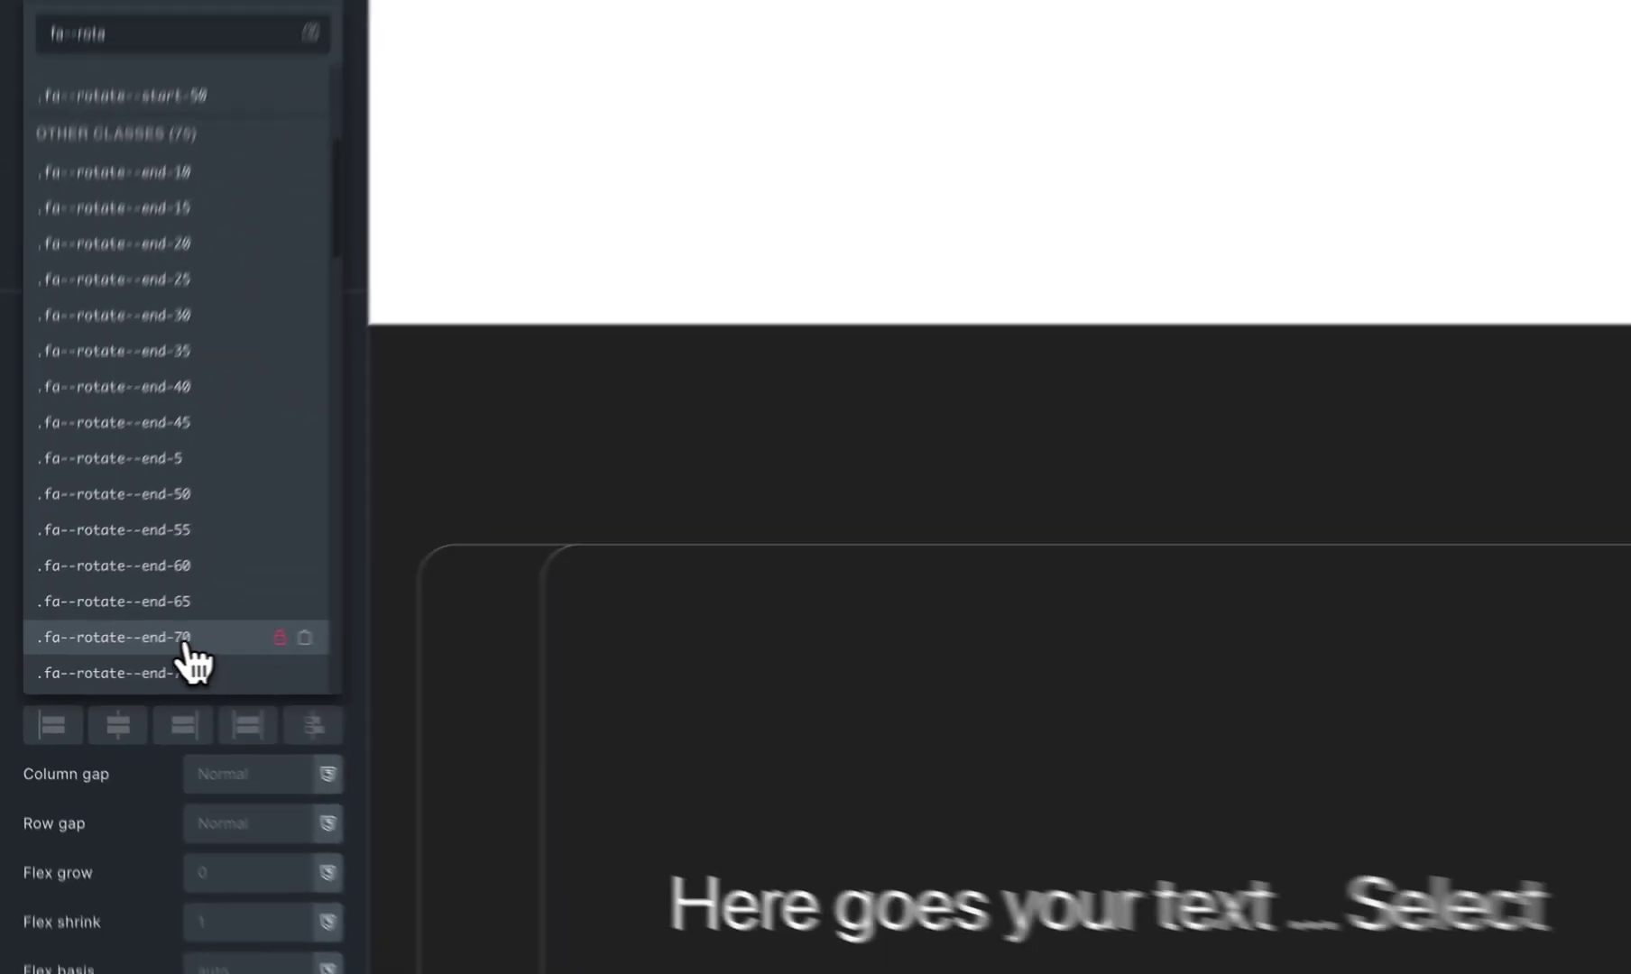
click(185, 640)
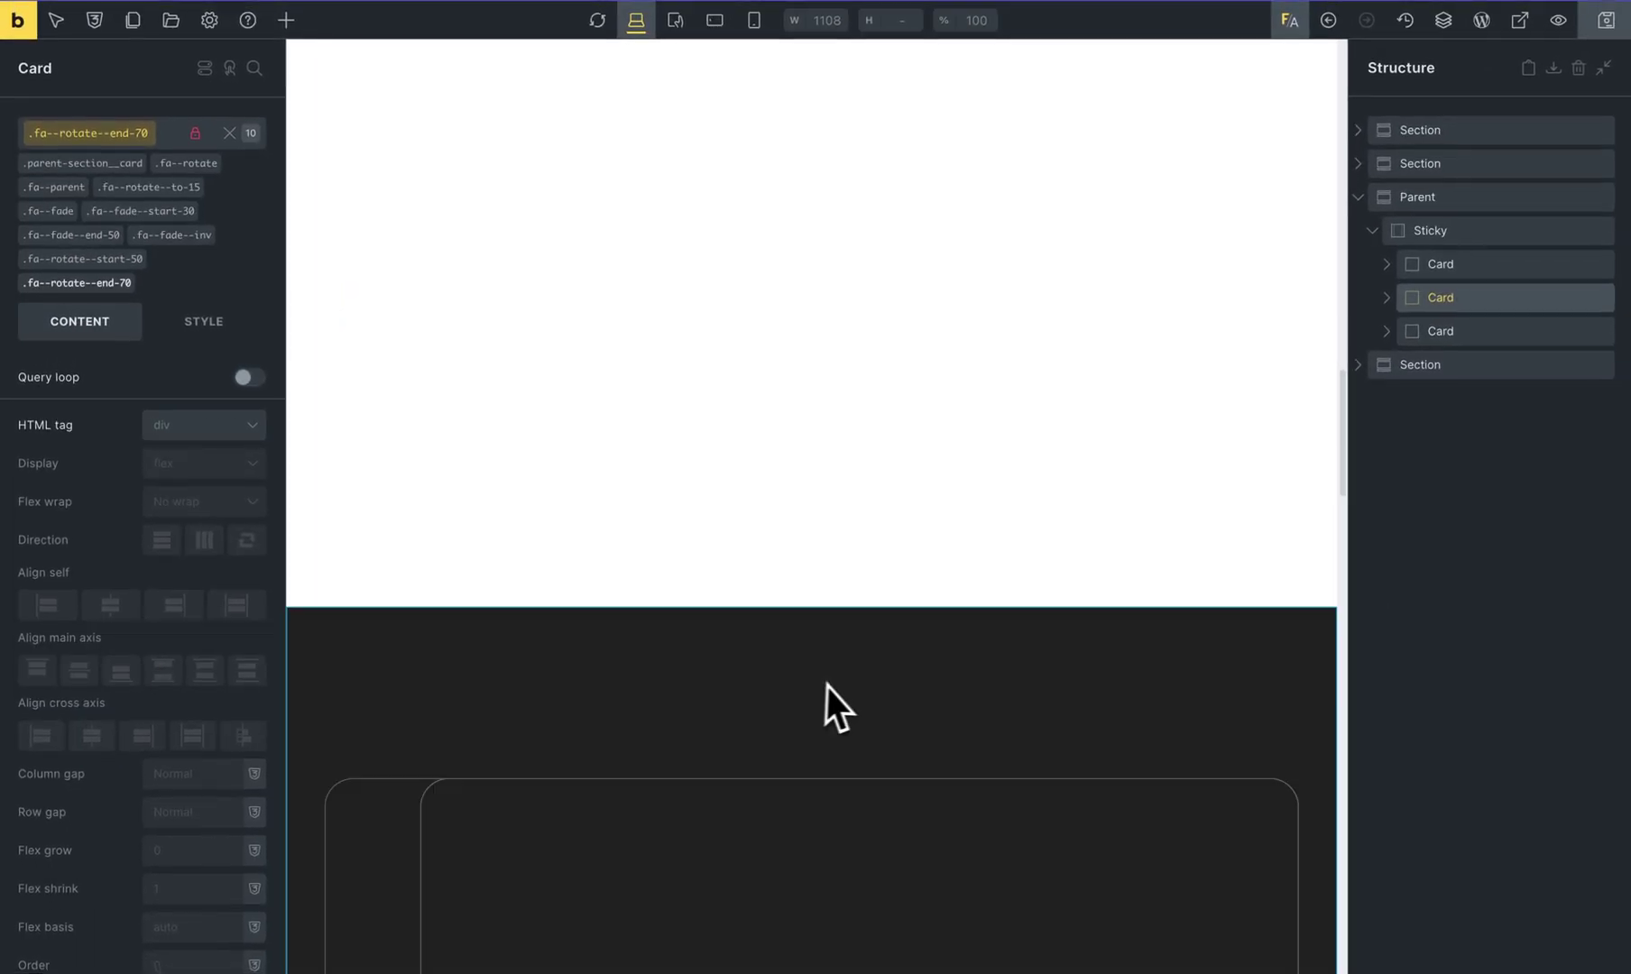
scroll(864, 678, down, 5)
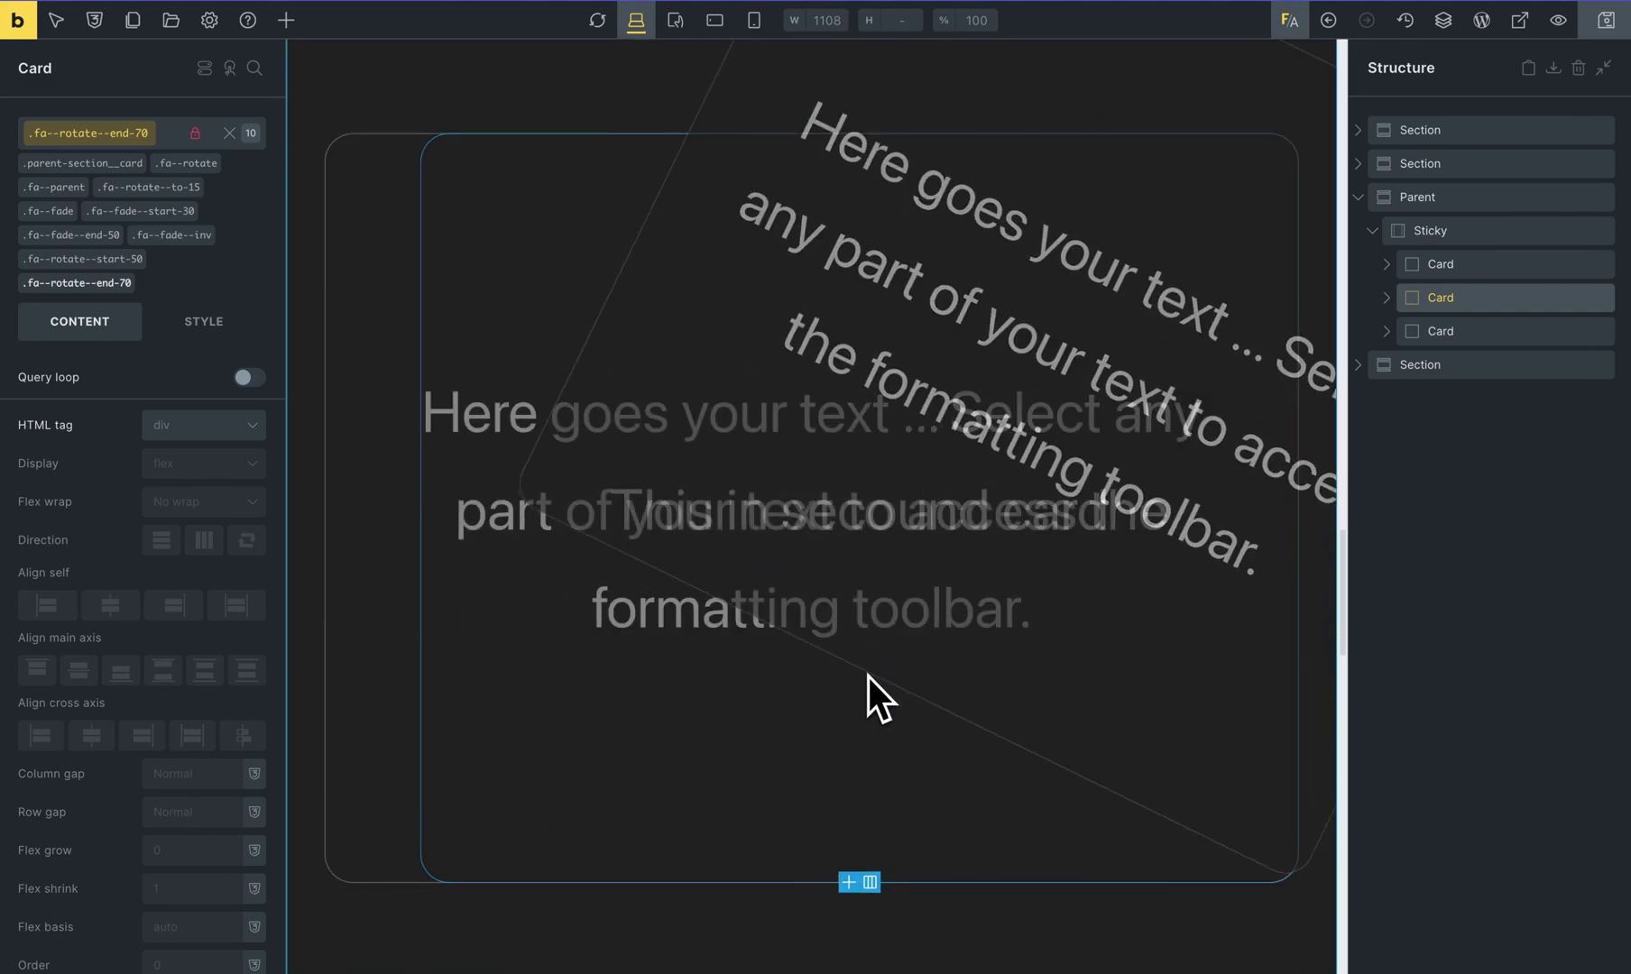
scroll(869, 676, down, 5)
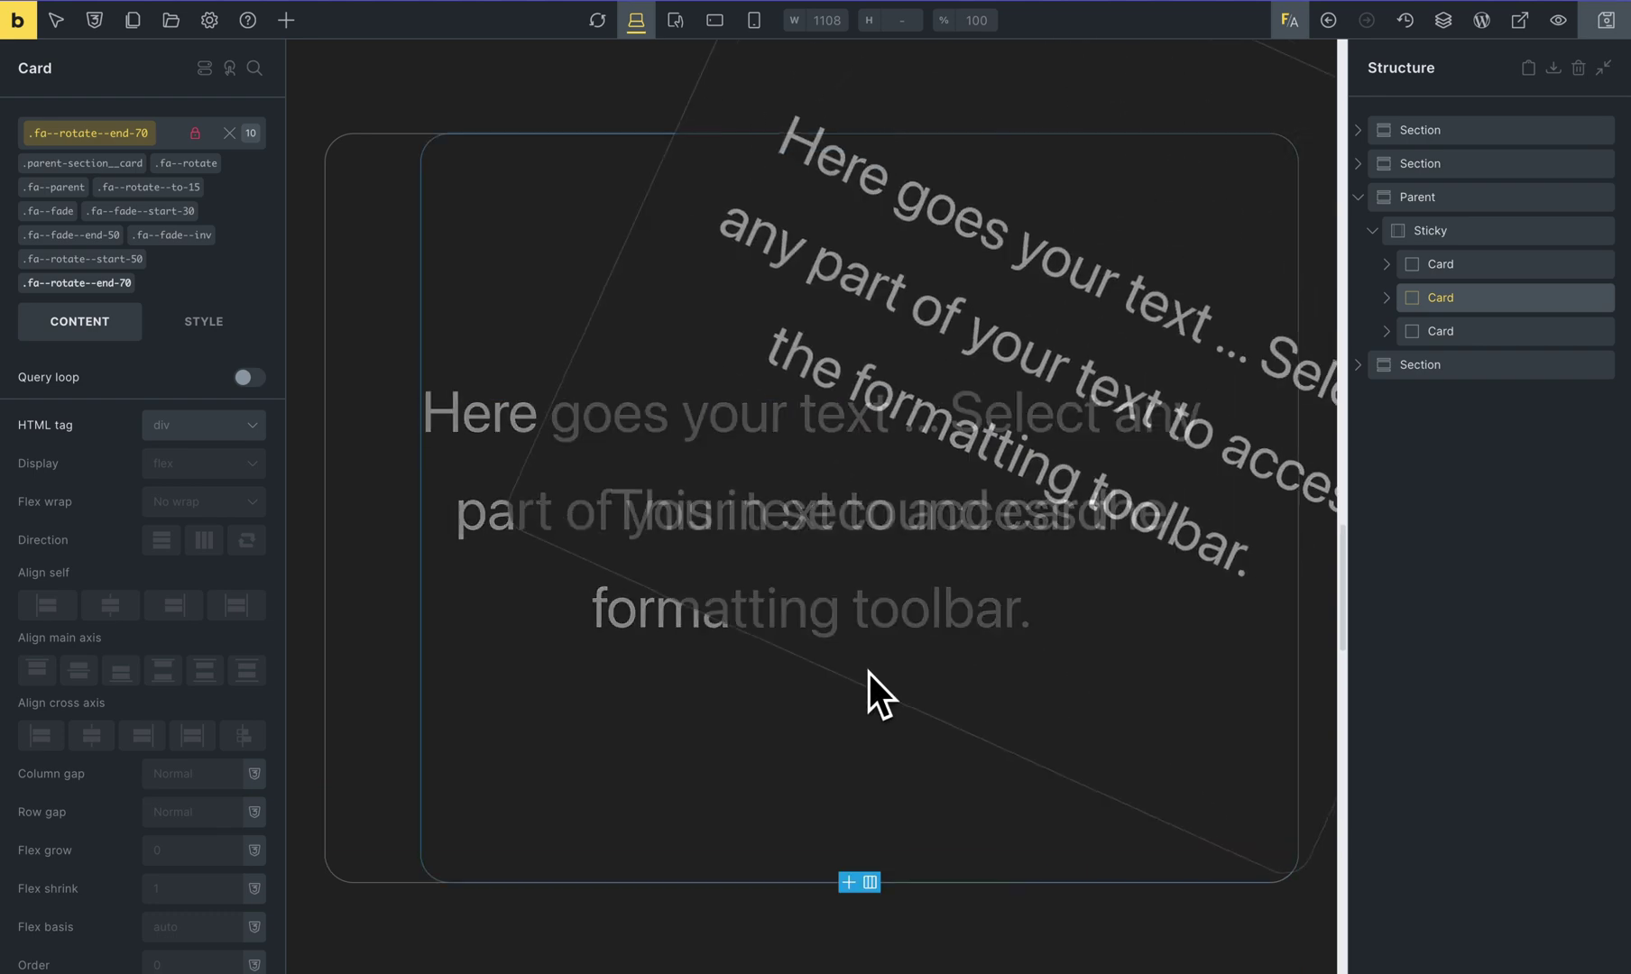
scroll(868, 673, down, 3)
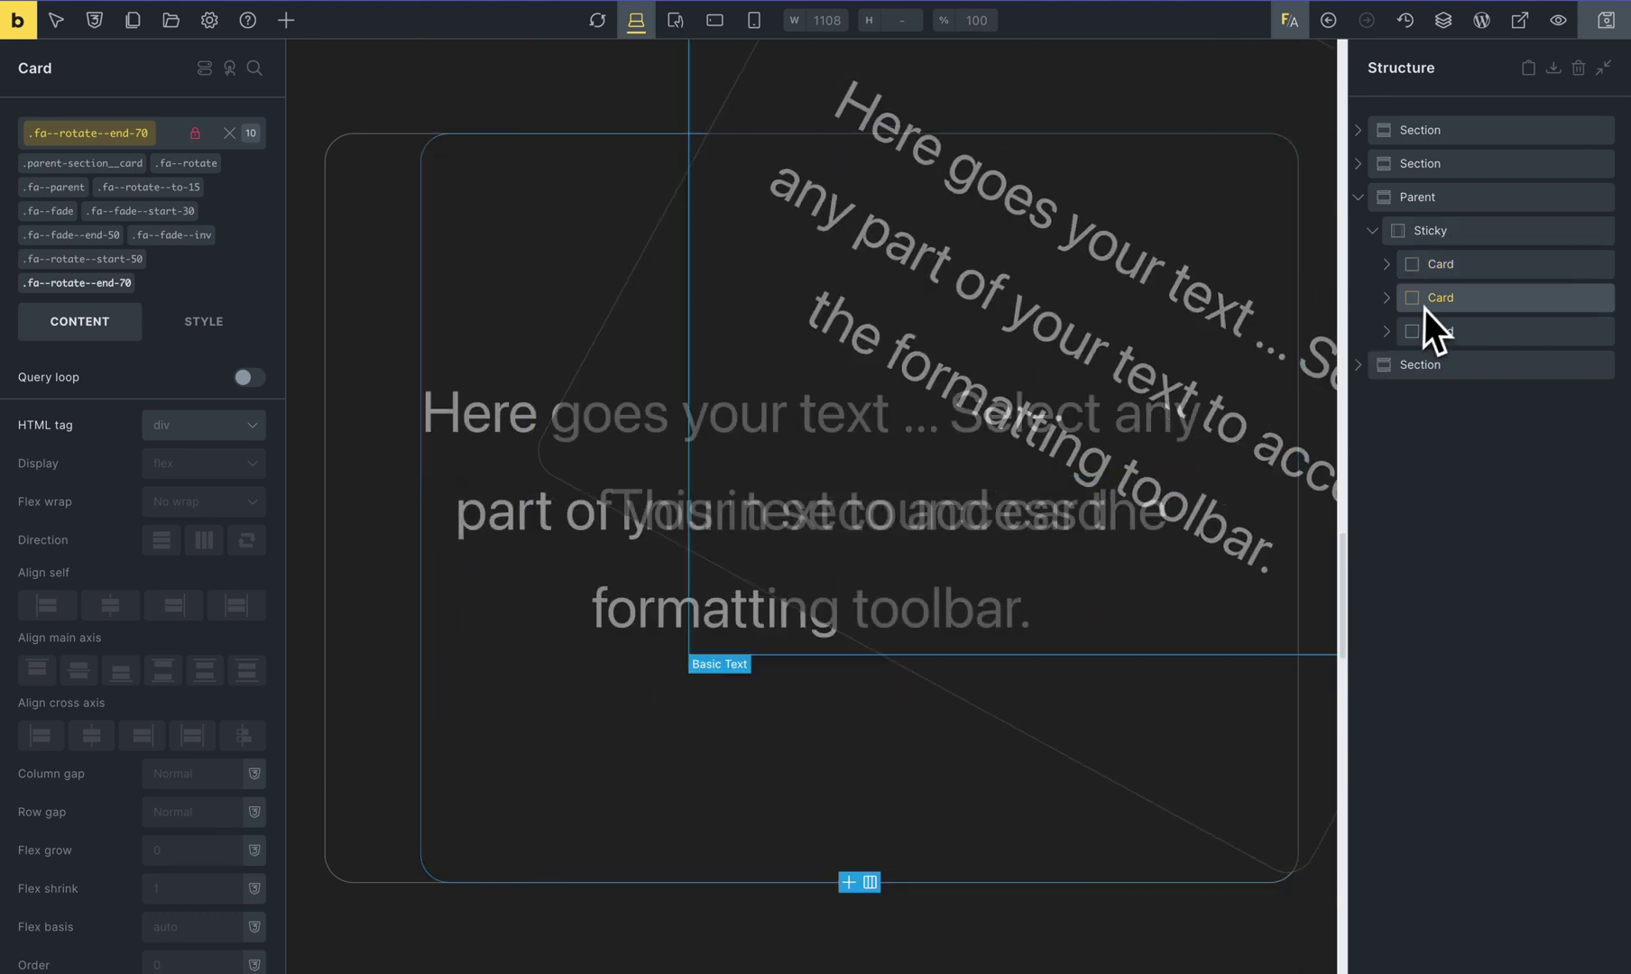
Remove the fa--fade--start-30 and fa--fade--end-50 classes from the second Card
click(97, 285)
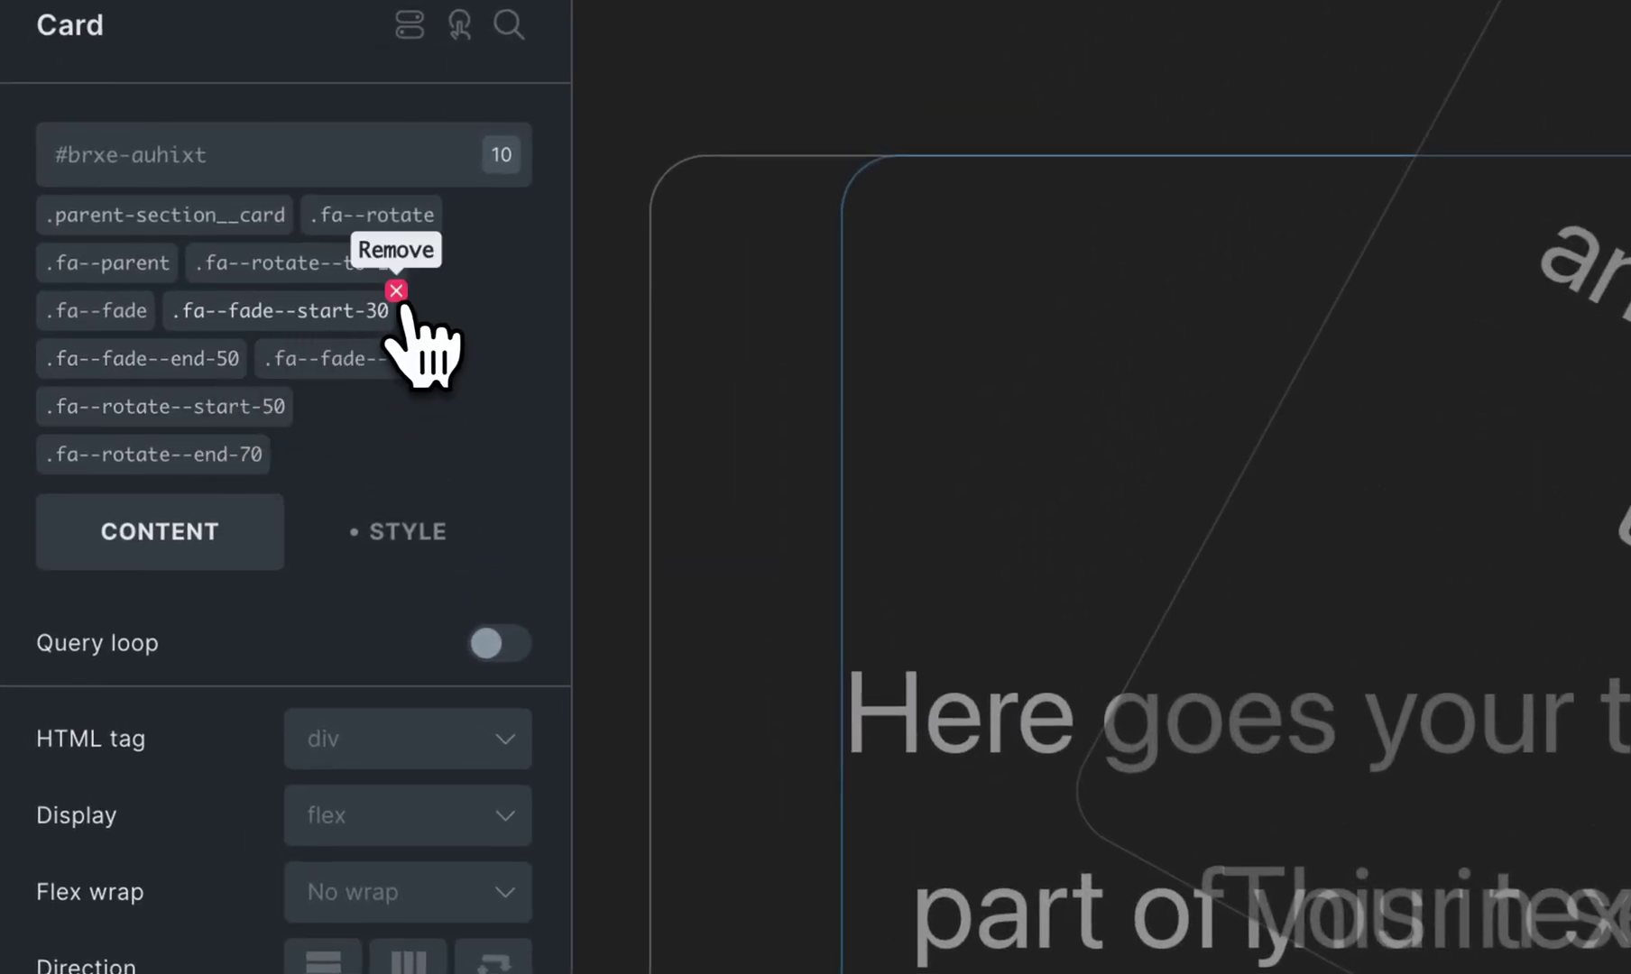
click(394, 296)
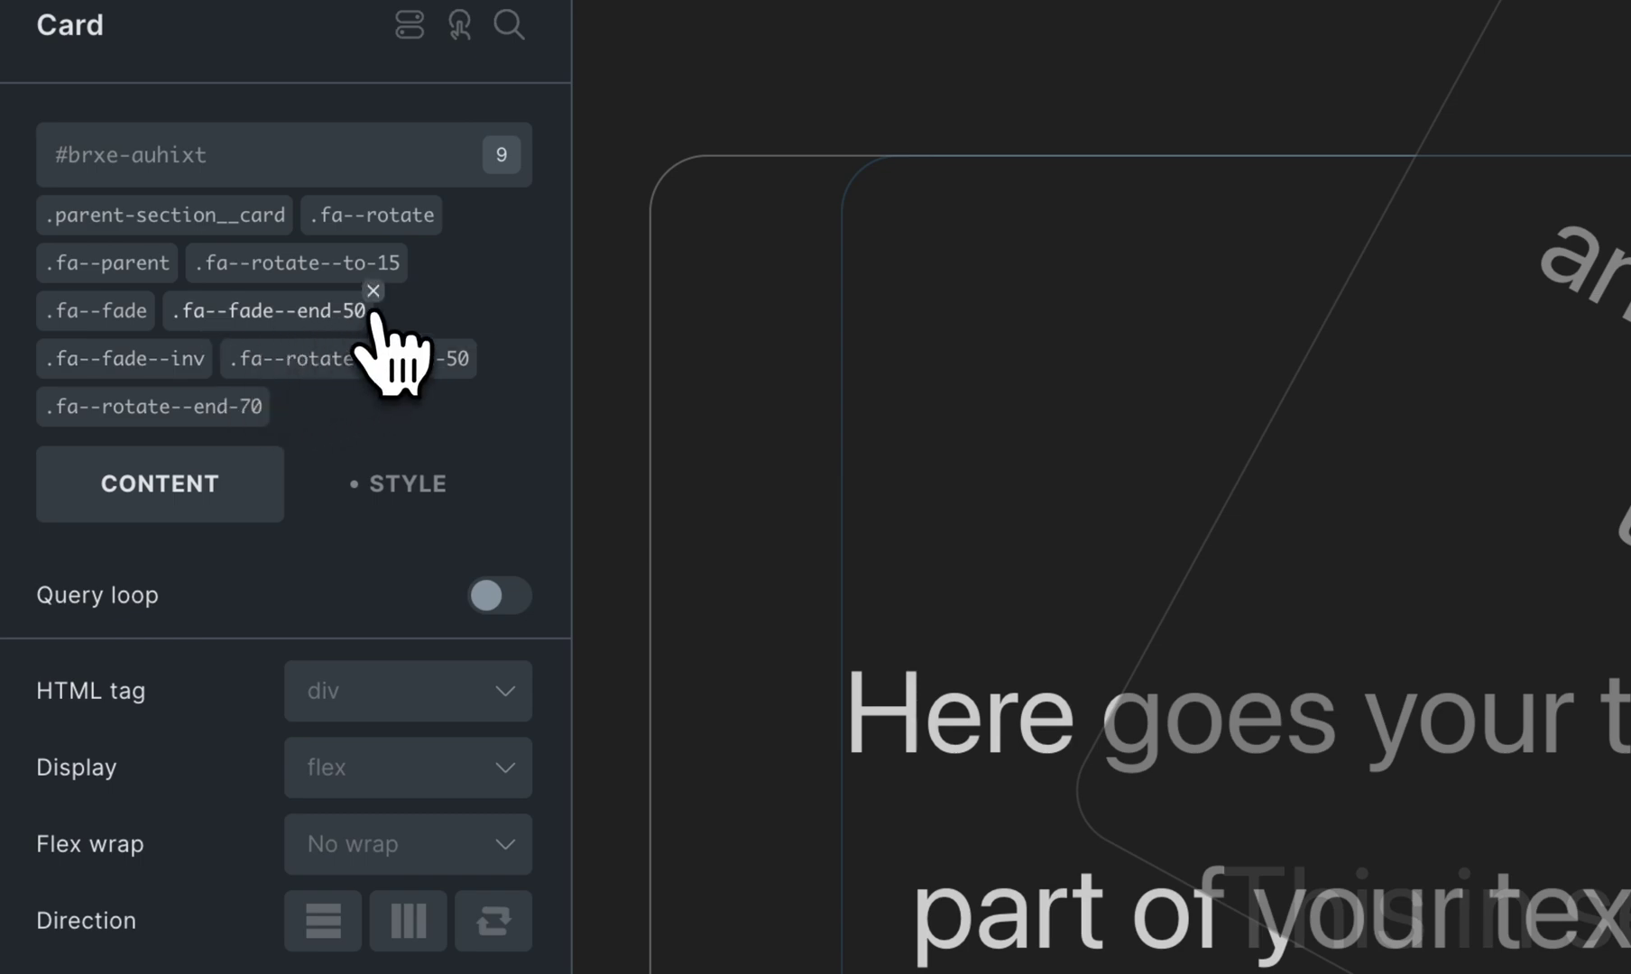
click(371, 294)
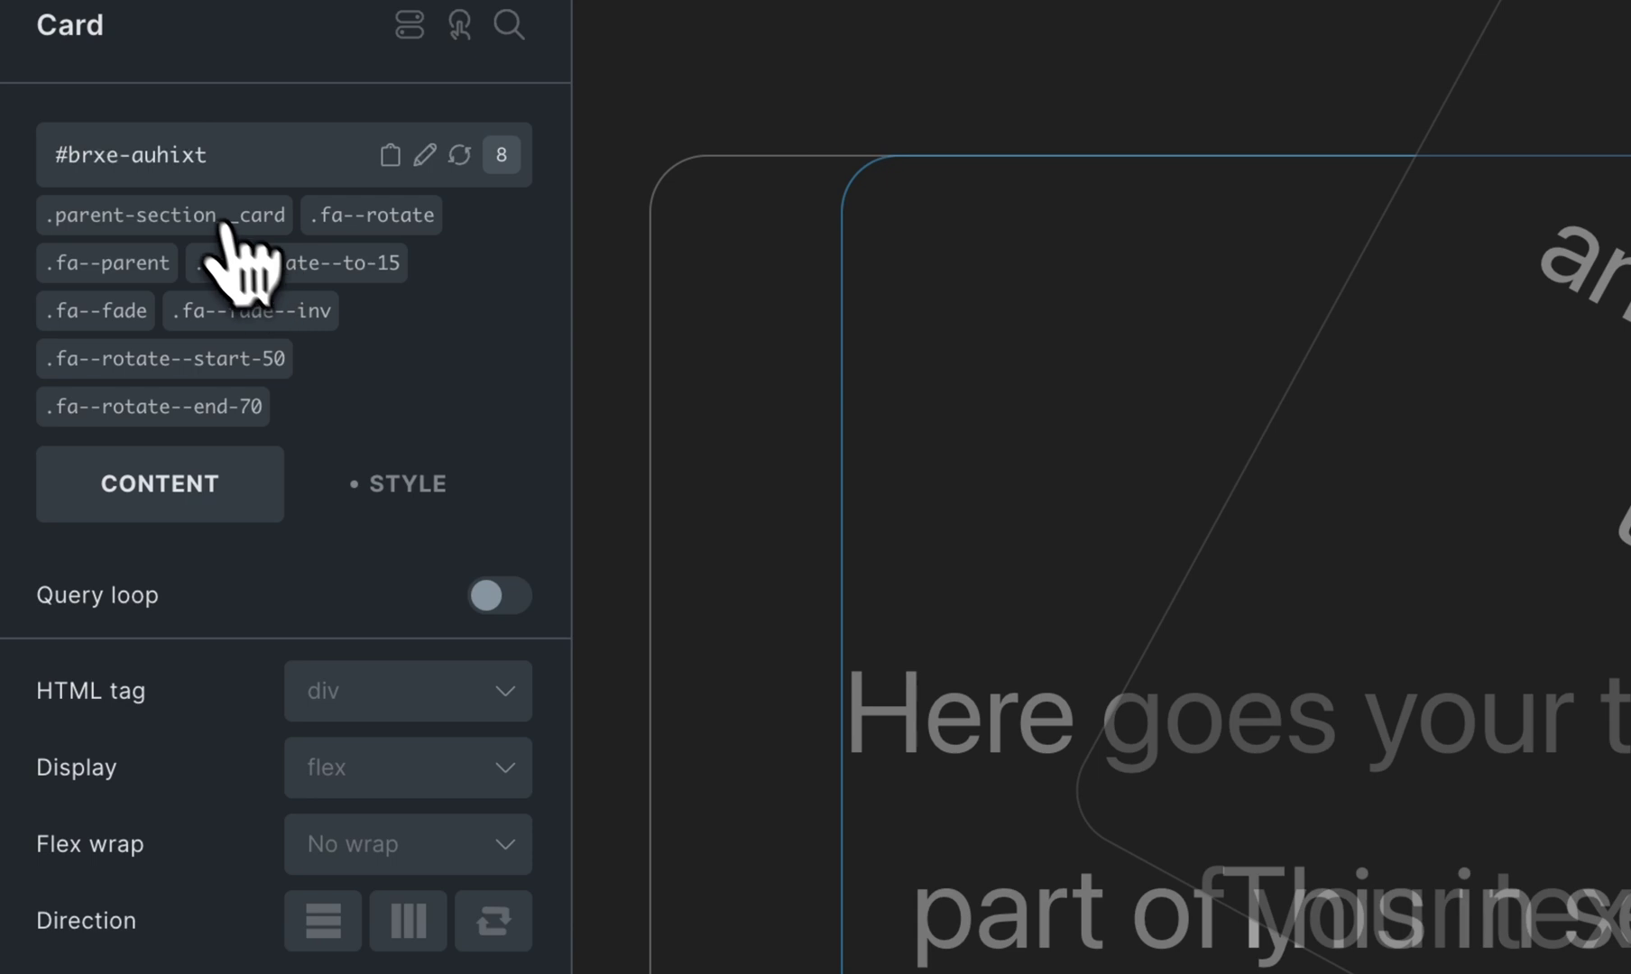
Add the fa--fade--start-50 class to the second Card
click(180, 170)
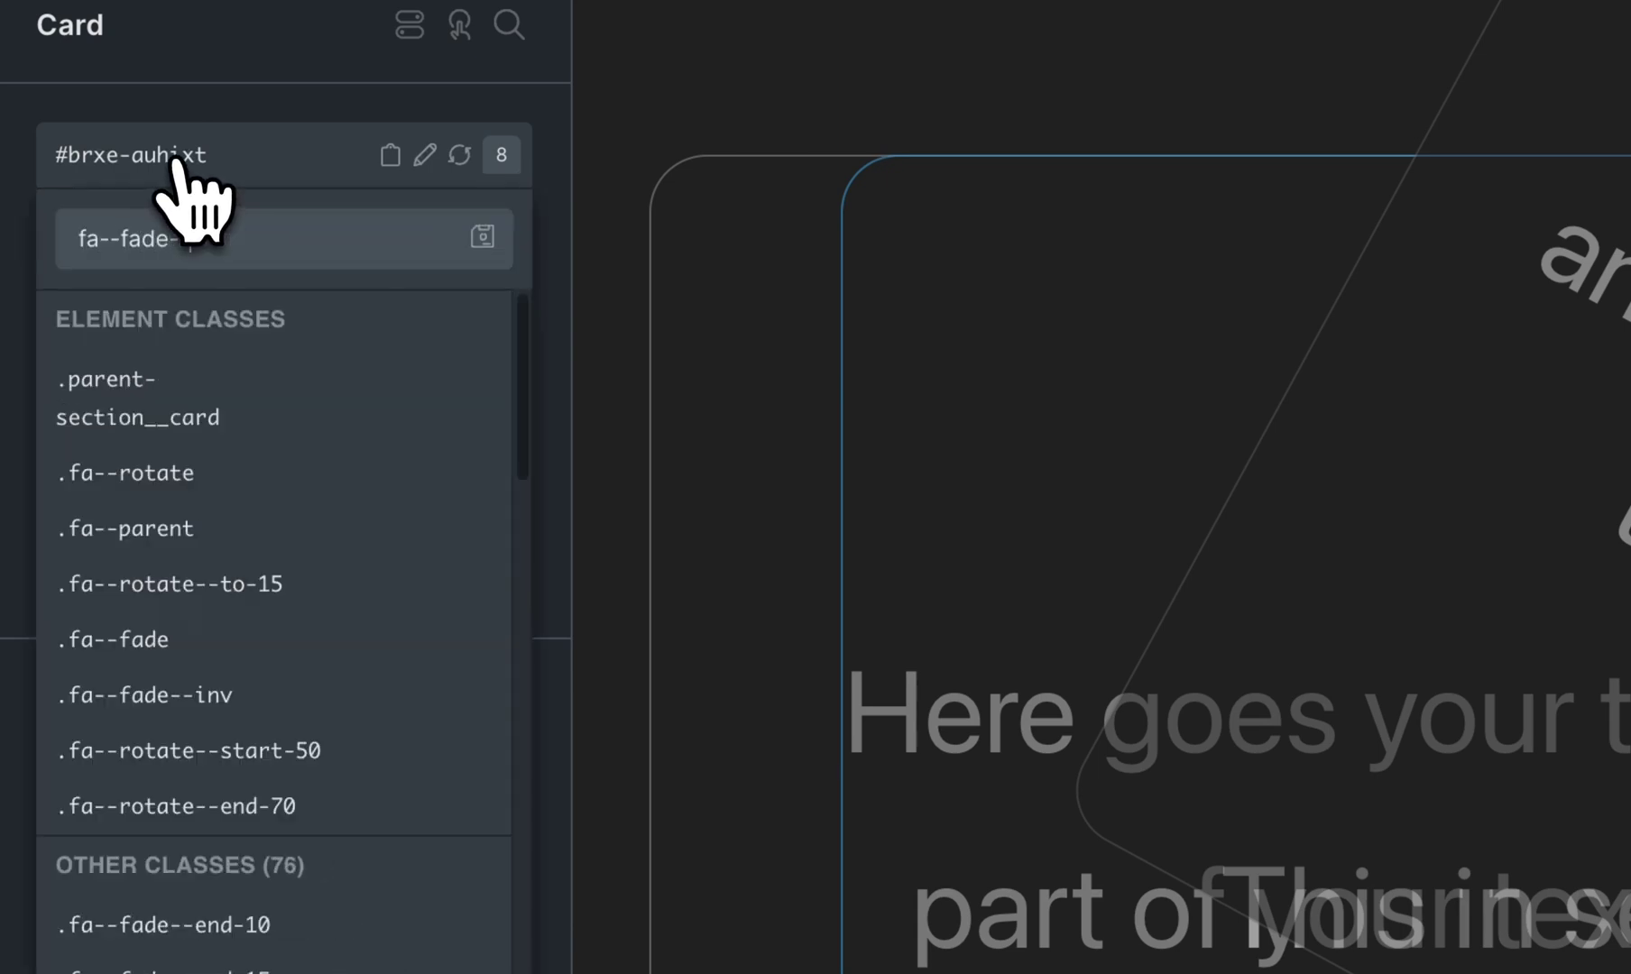
scroll(311, 623, down, 5)
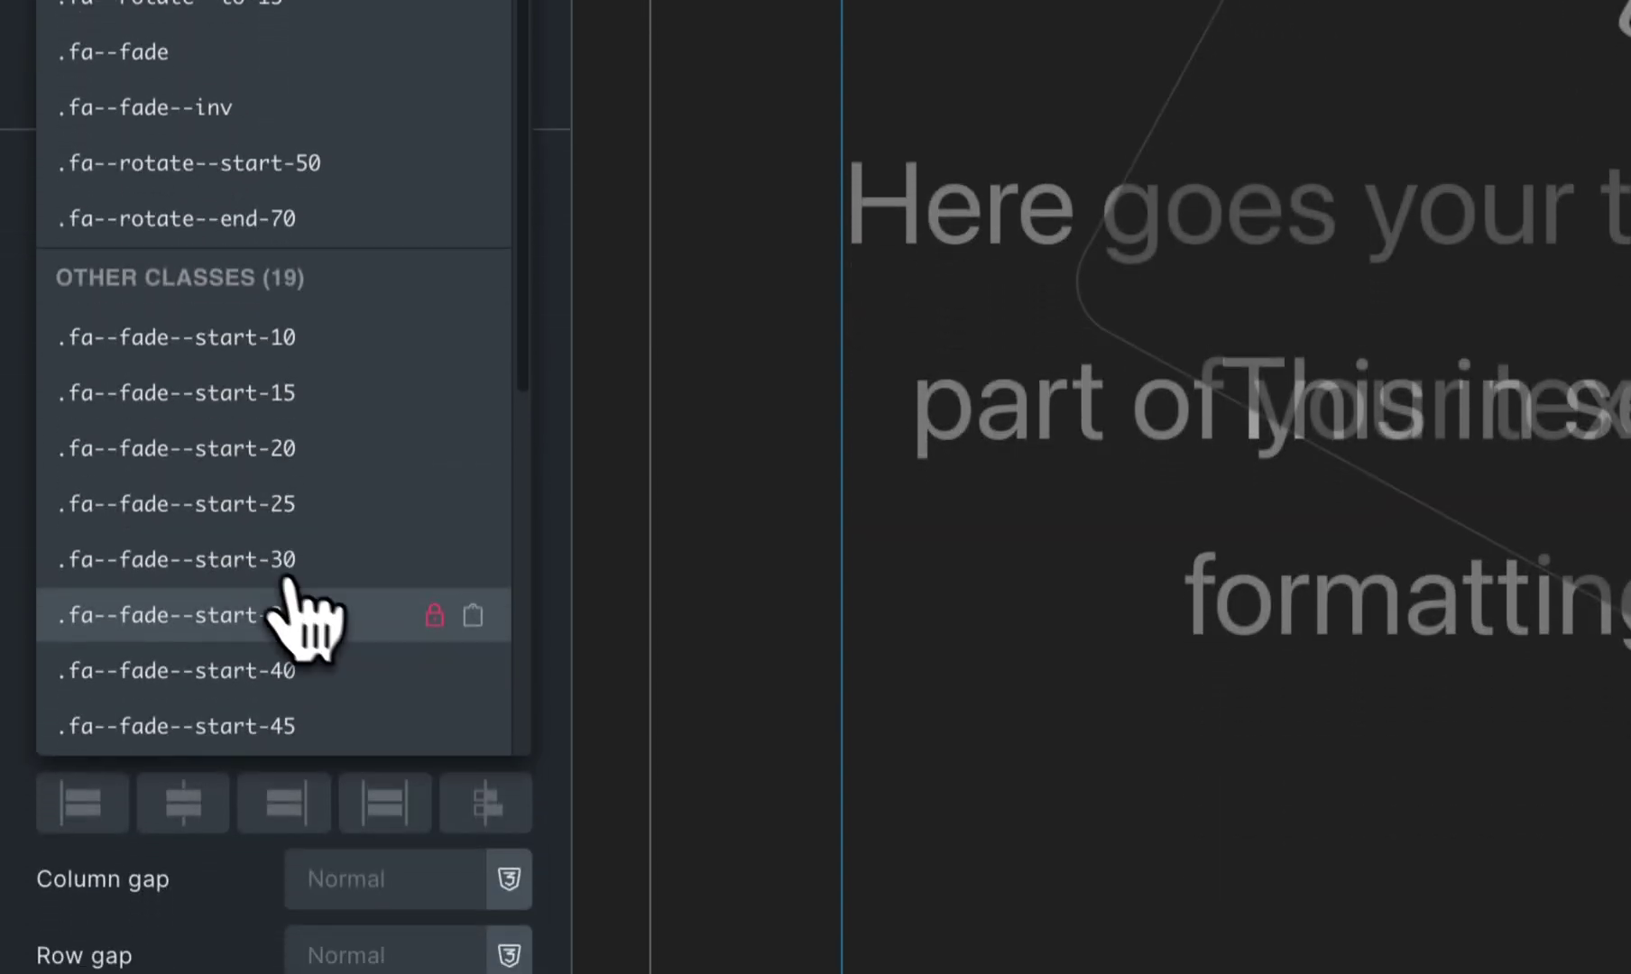
click(298, 666)
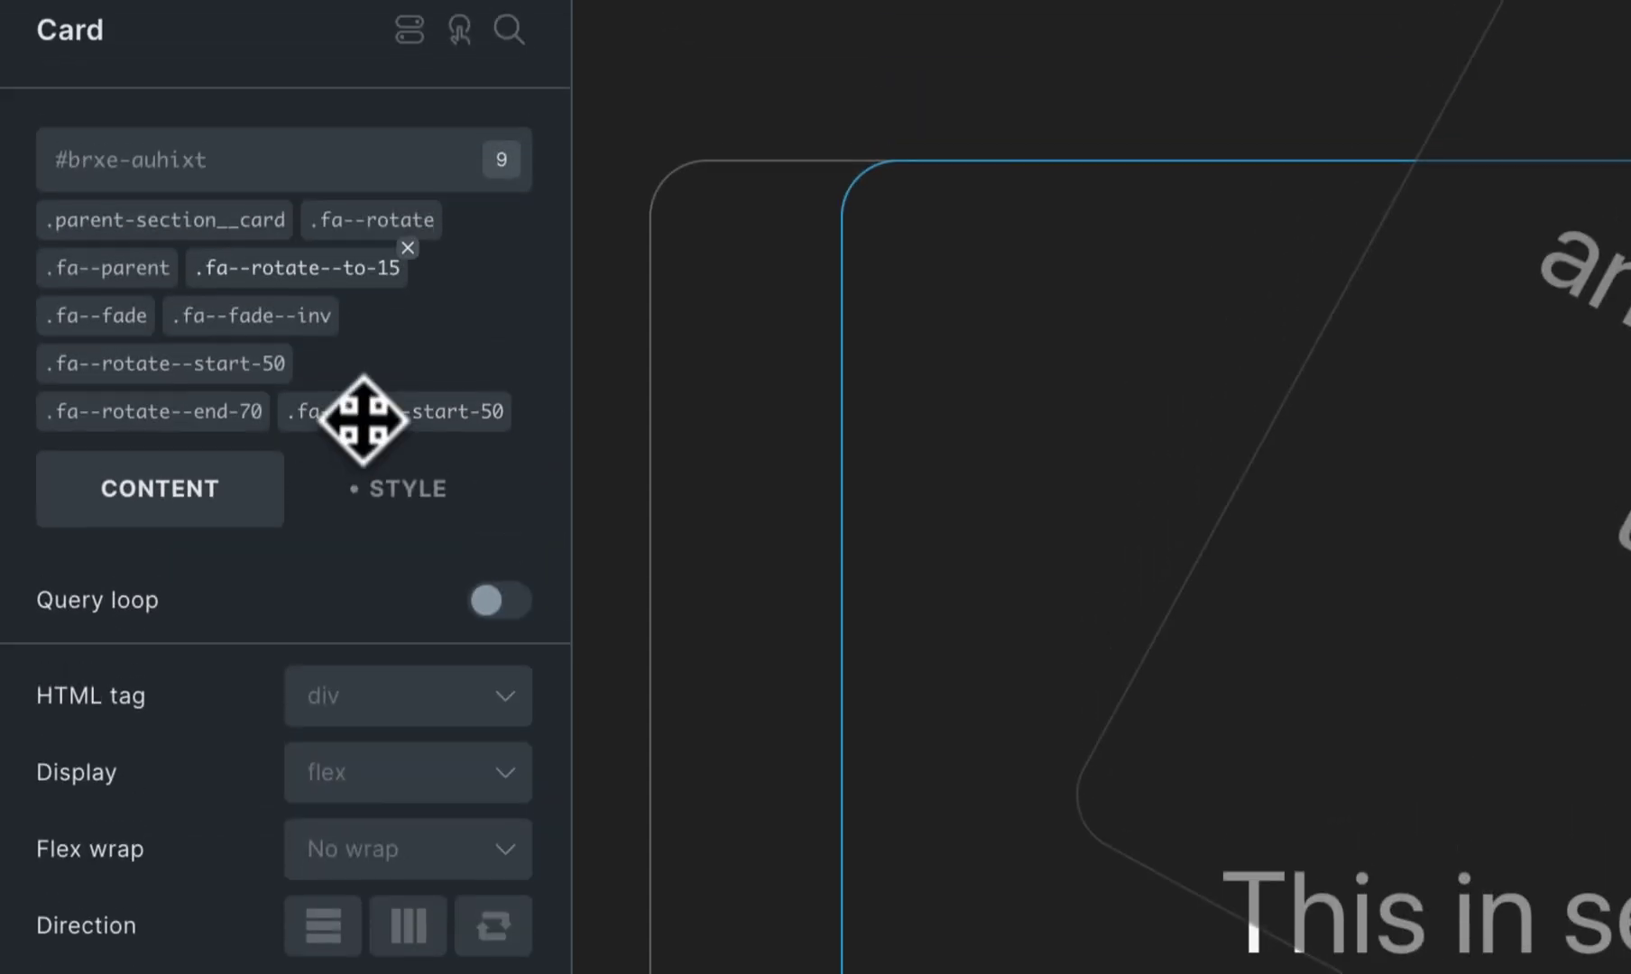
Add the fa--fade--end-70 class to the second Card so its fade ends with its rotation
click(185, 157)
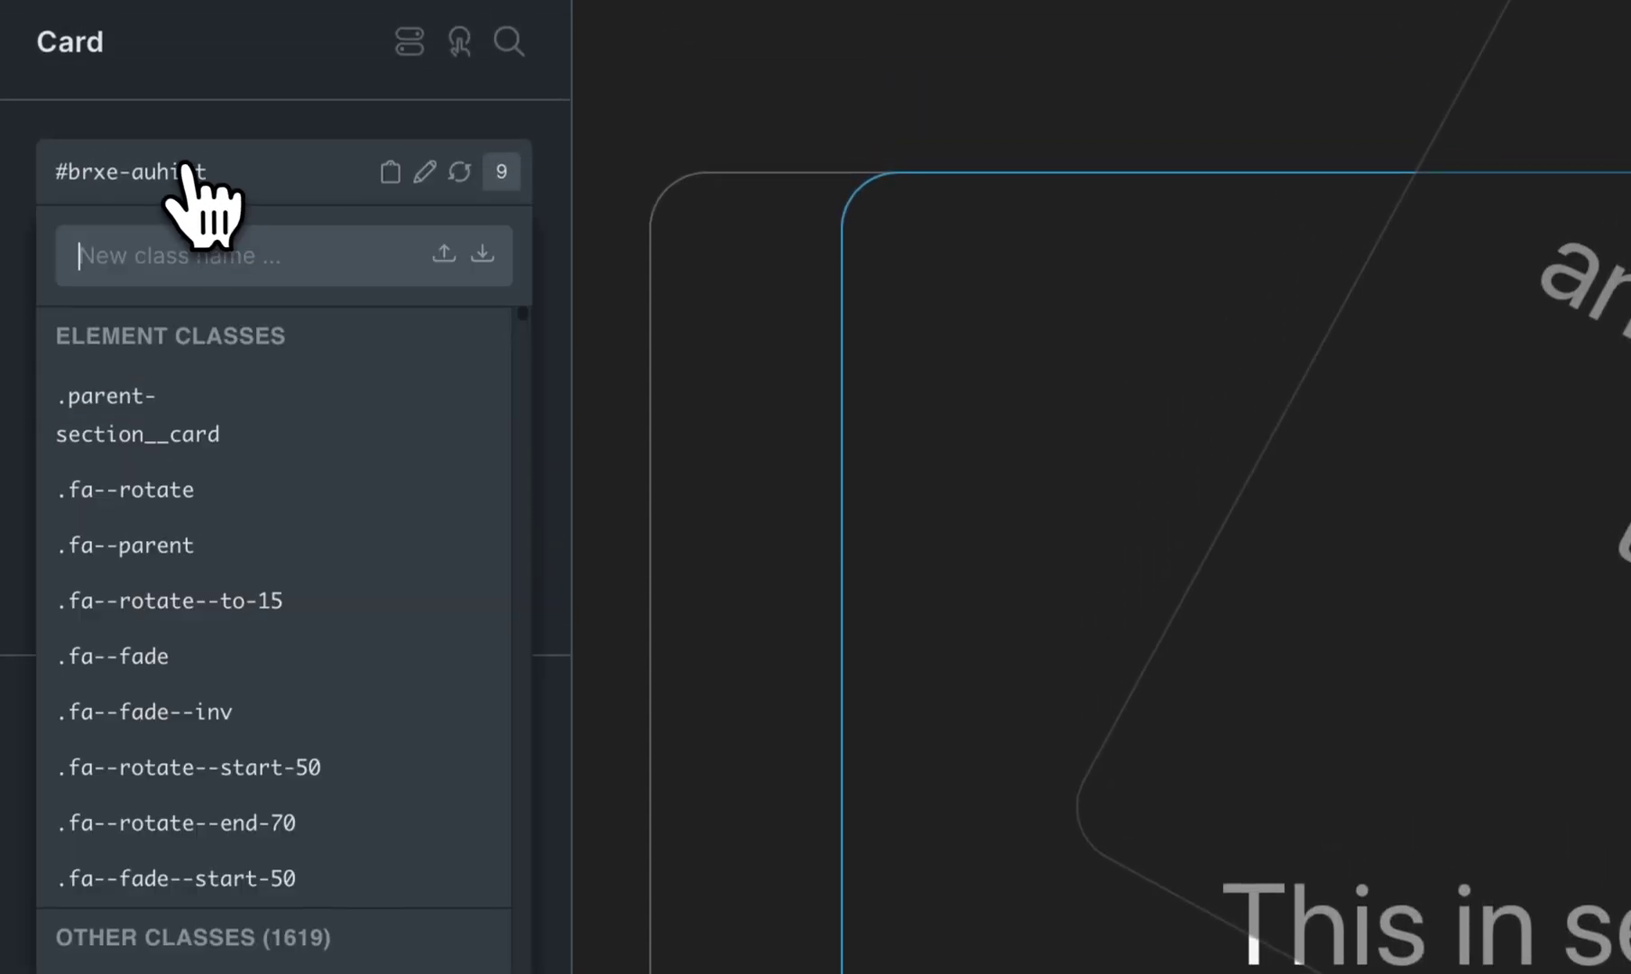
text(fa--d)
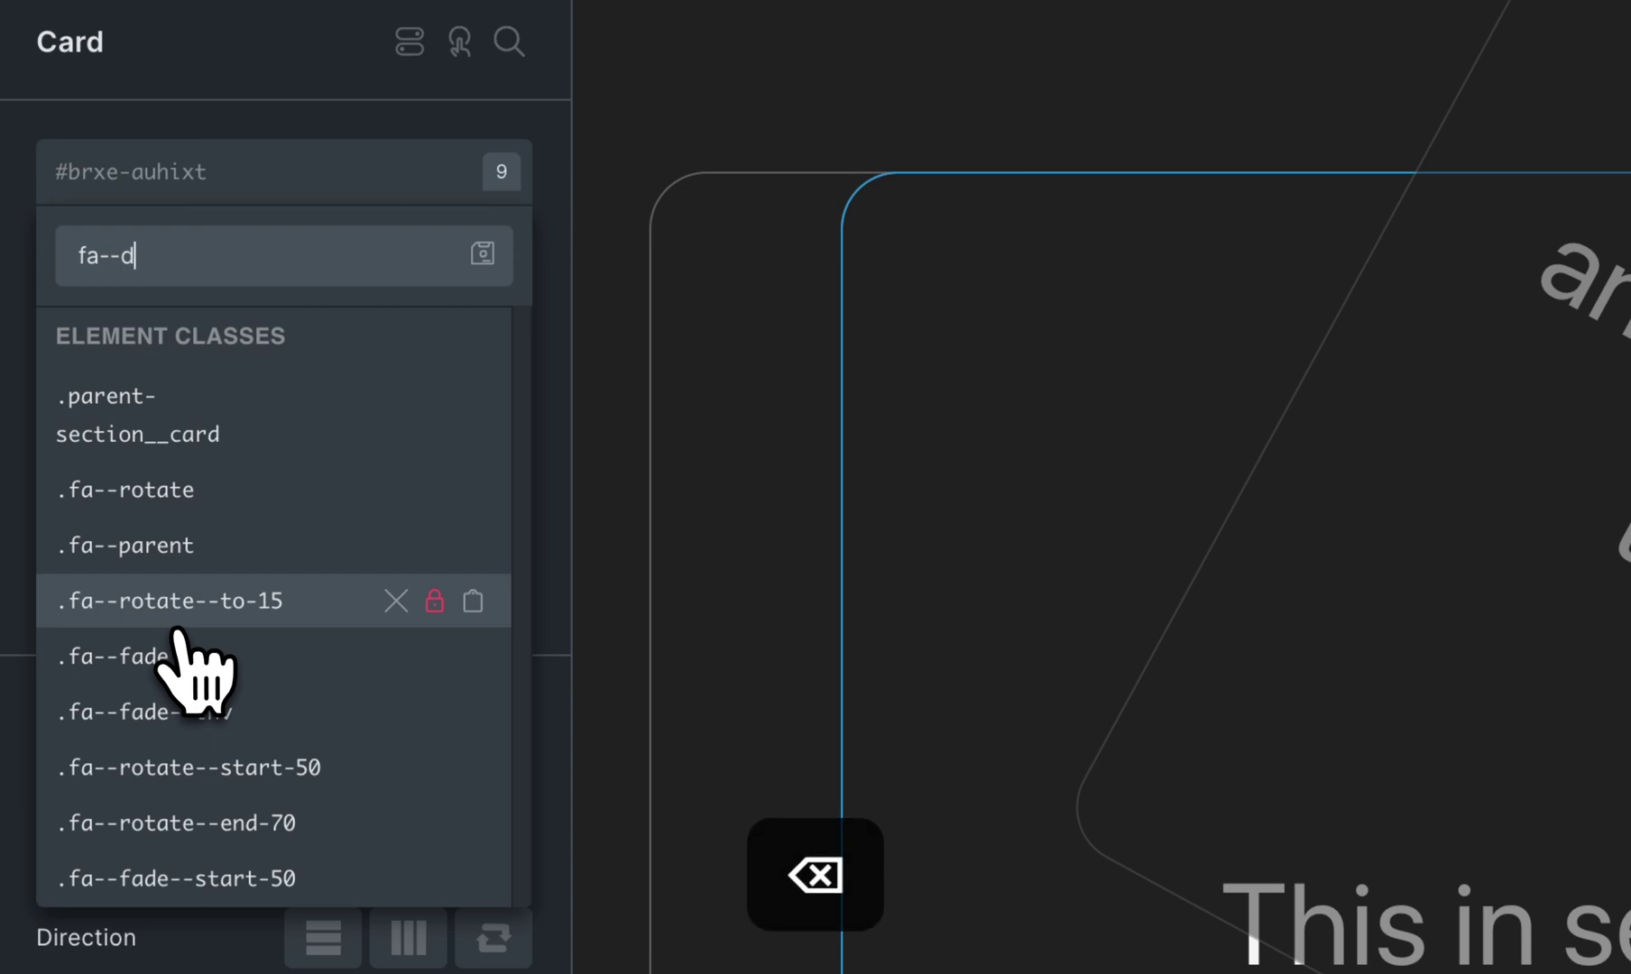
key(BackSpace)
key(BackSpace)
text(fade)
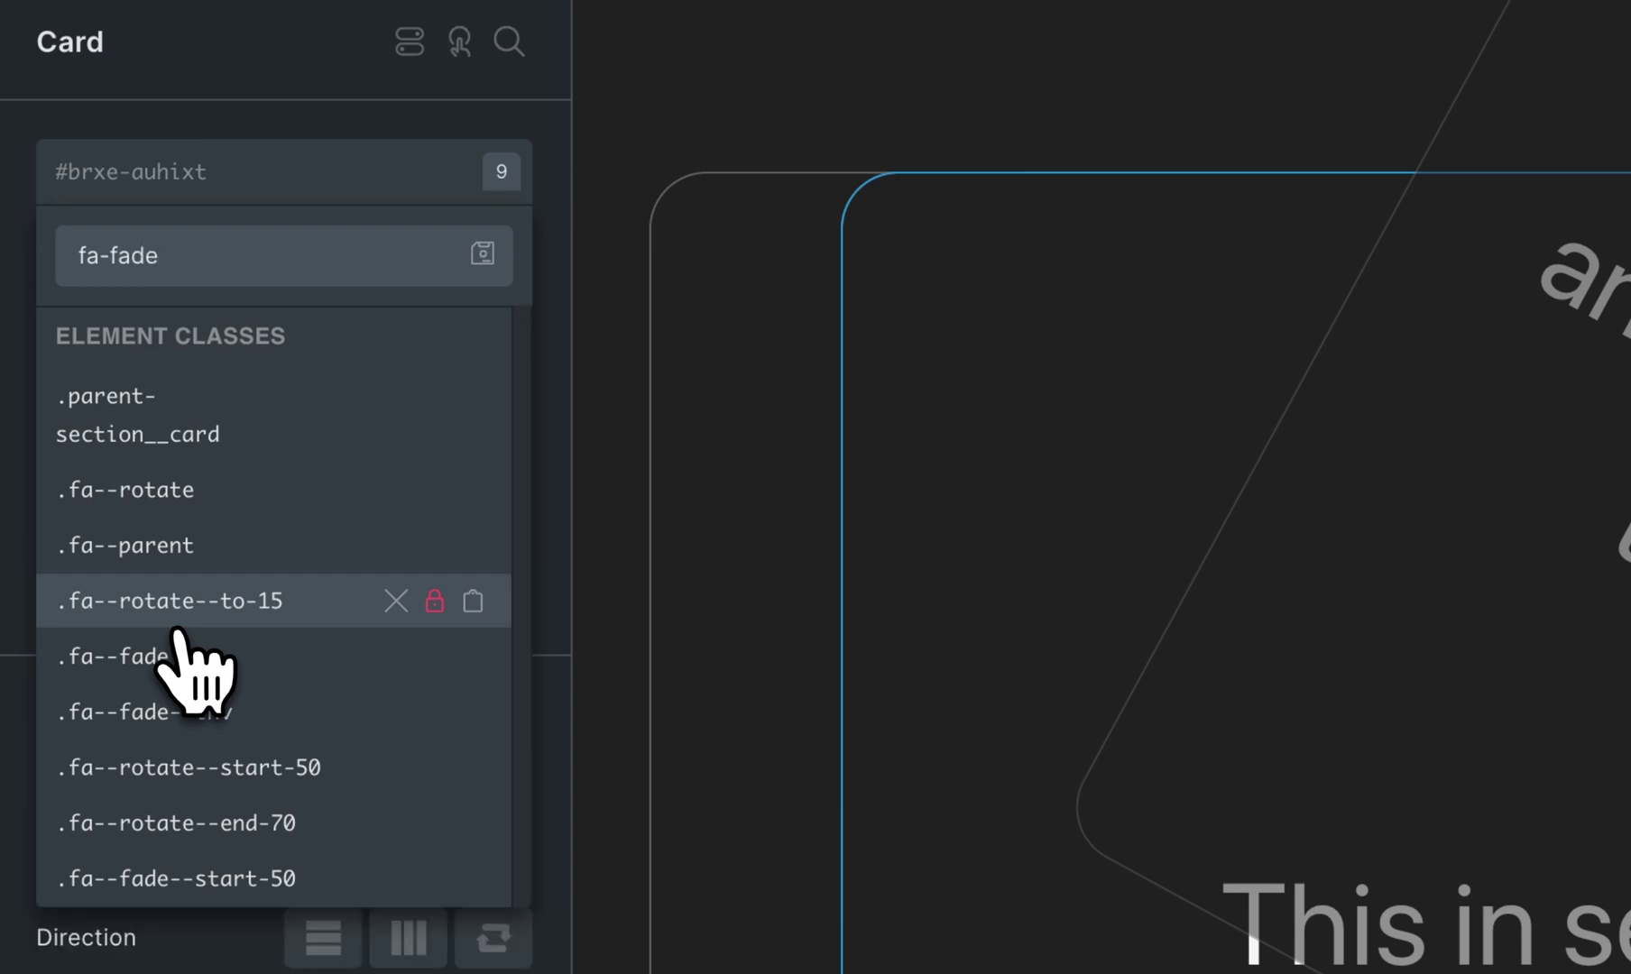
key(BackSpace)
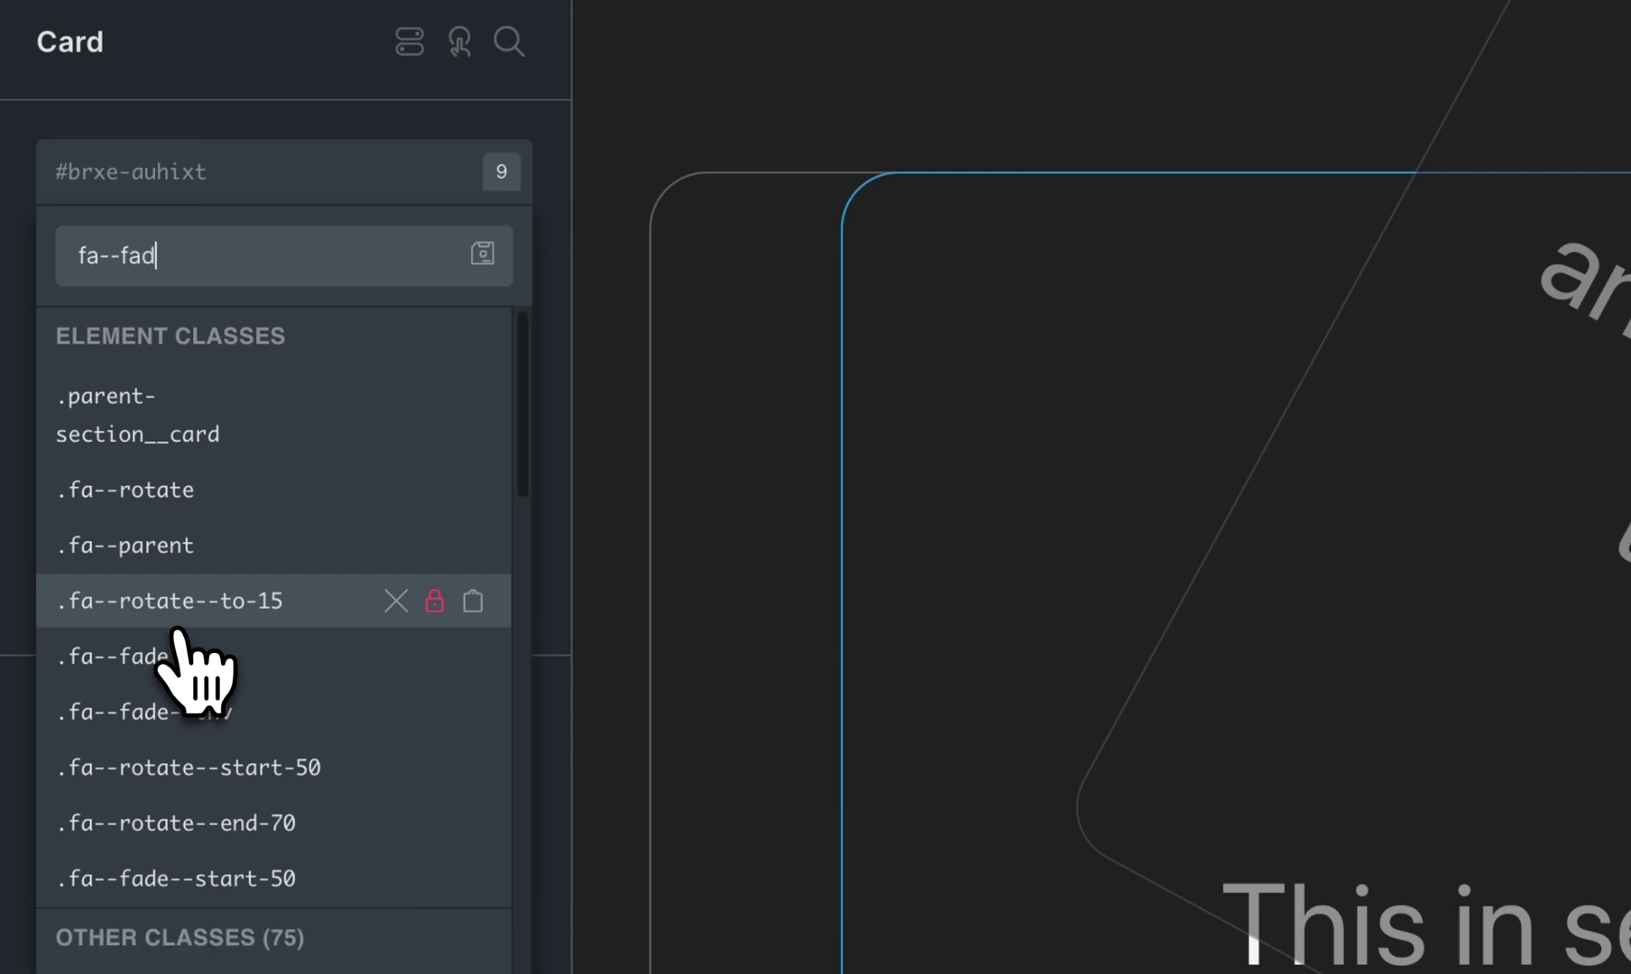
scroll(197, 668, down, 10)
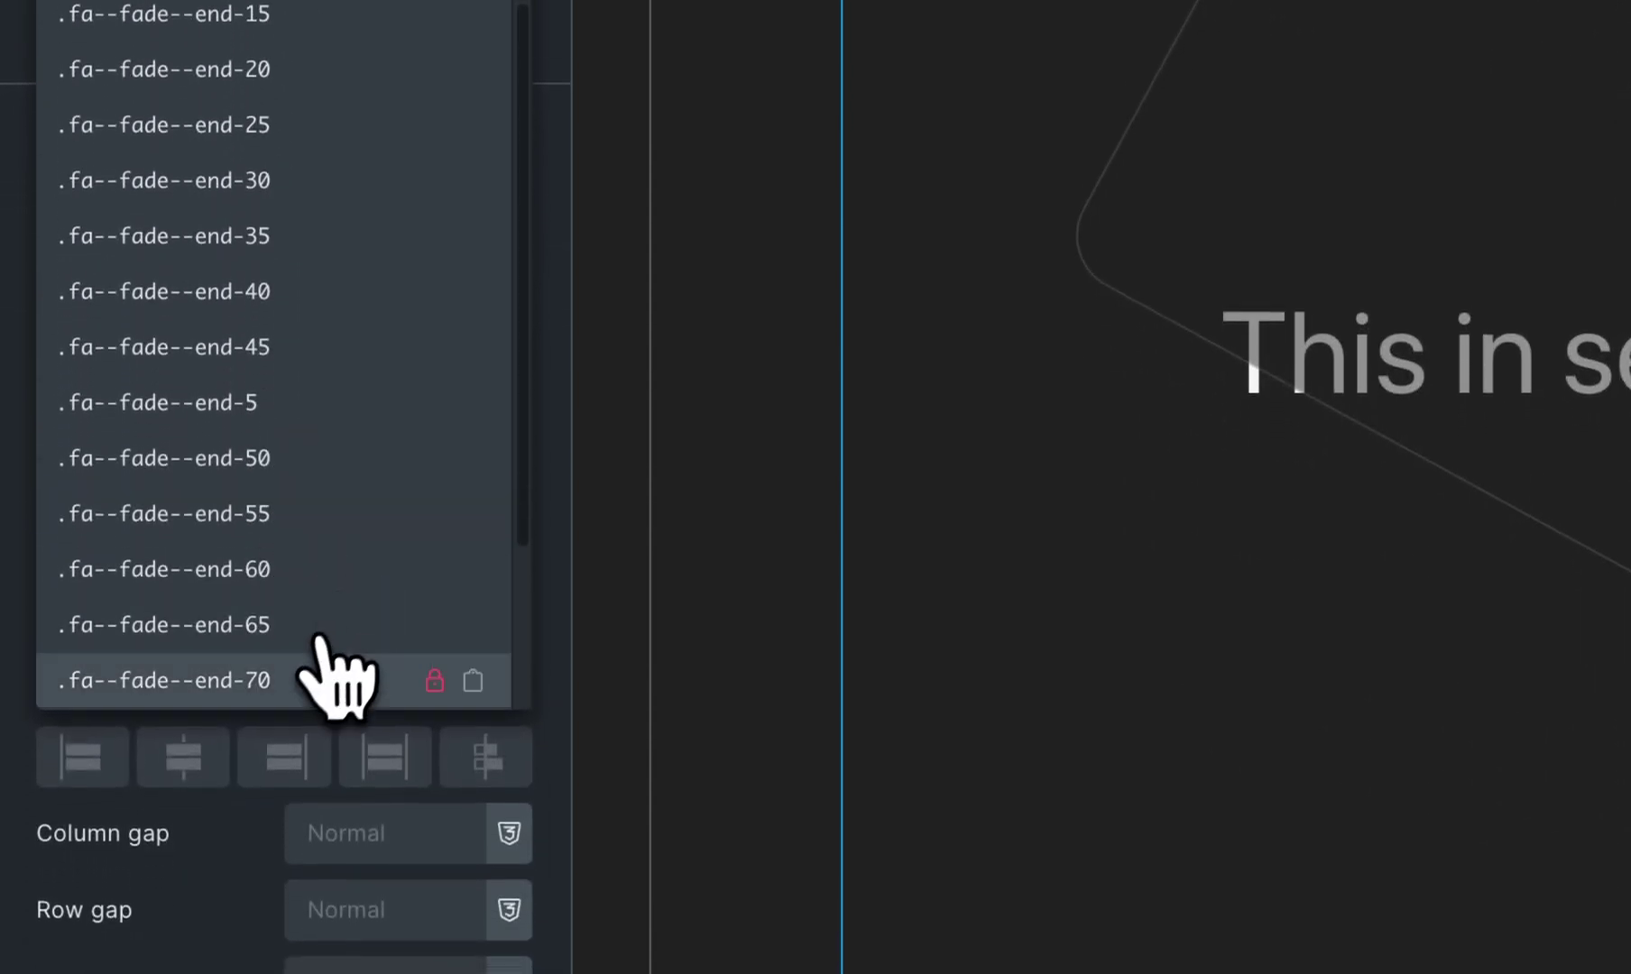
click(278, 678)
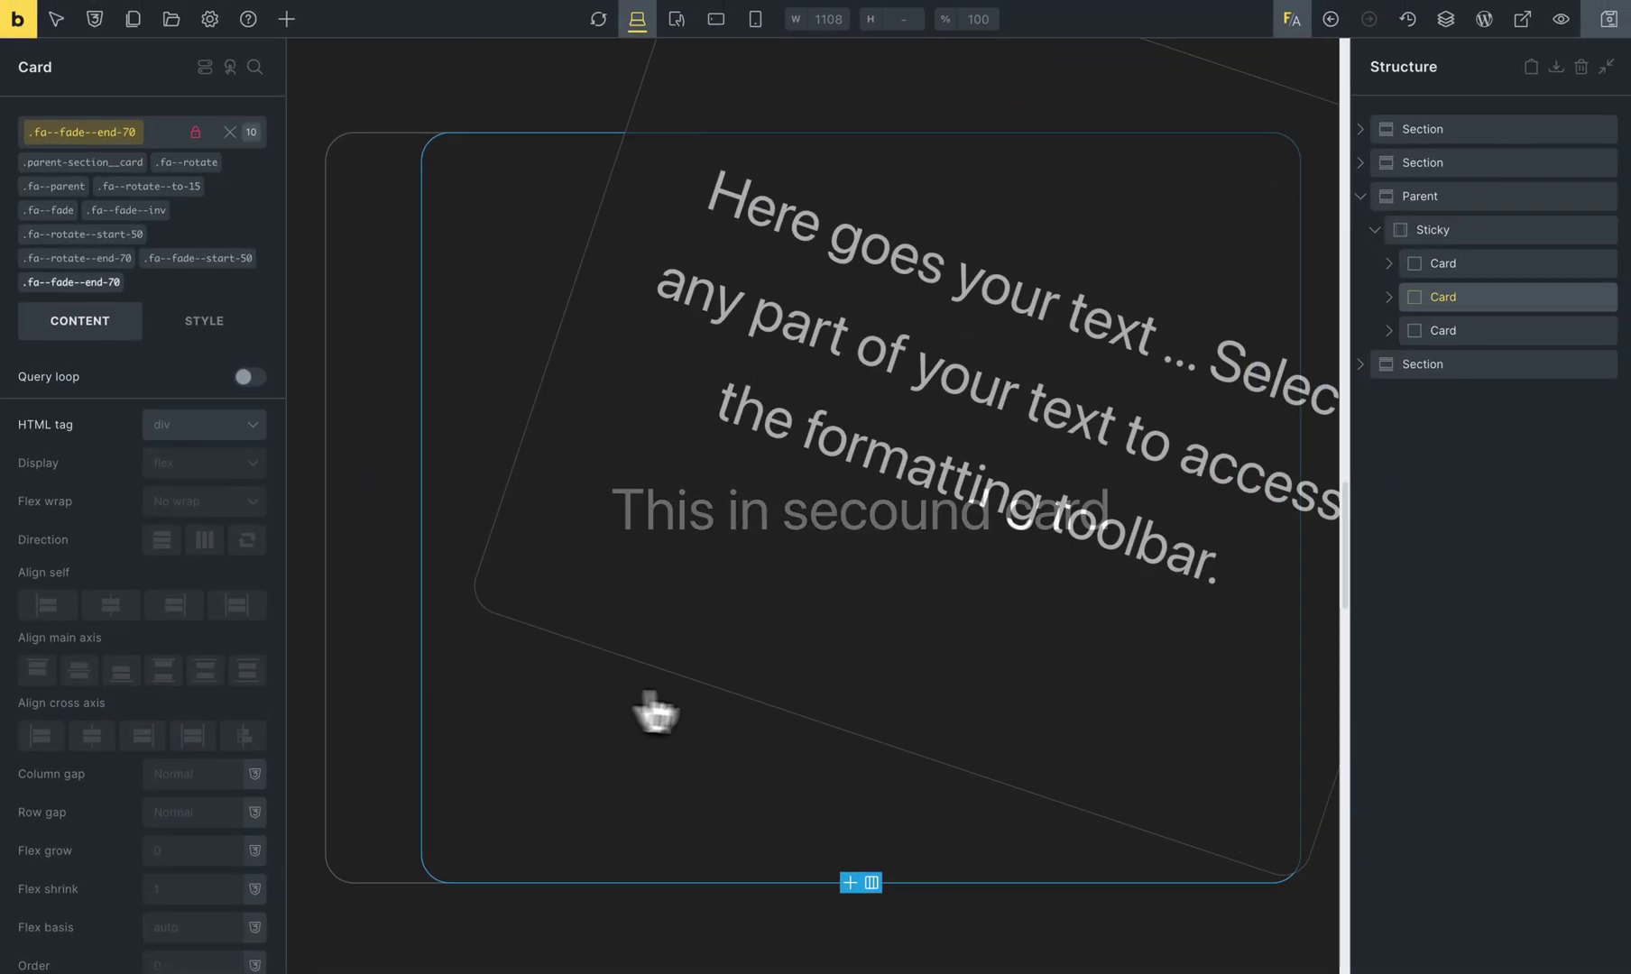
Scroll up and down through the sticky section on the canvas to examine how the stacked Cards rotate and fade in turn
scroll(798, 708, down, 2)
scroll(802, 703, up, 6)
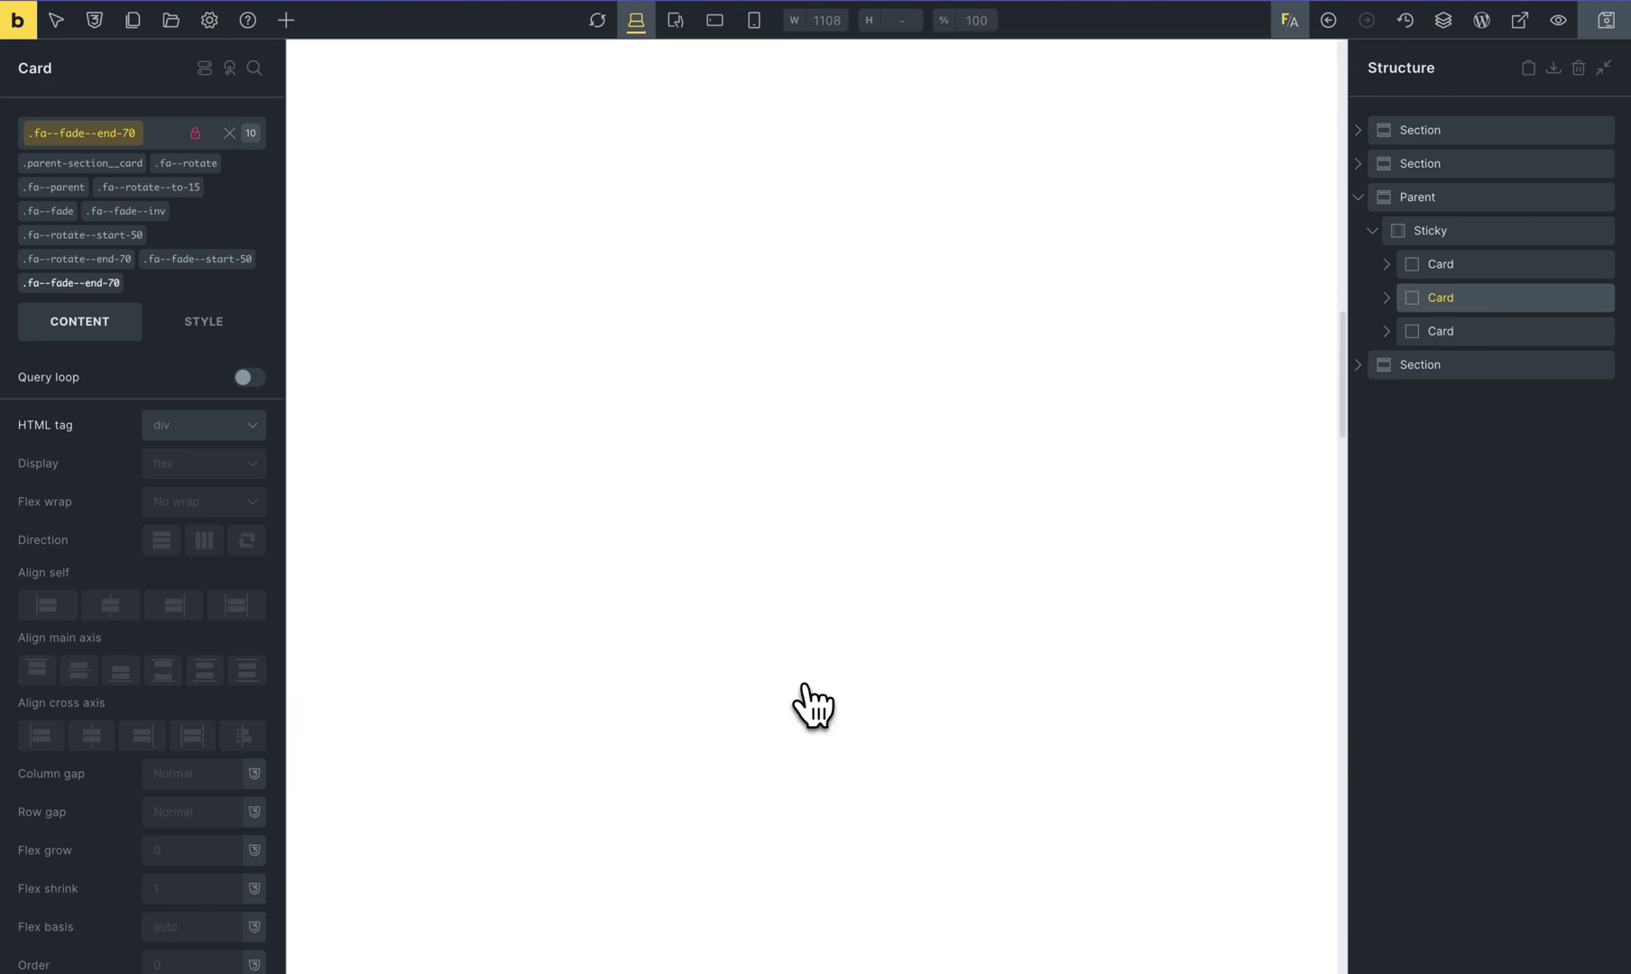
scroll(802, 704, down, 2)
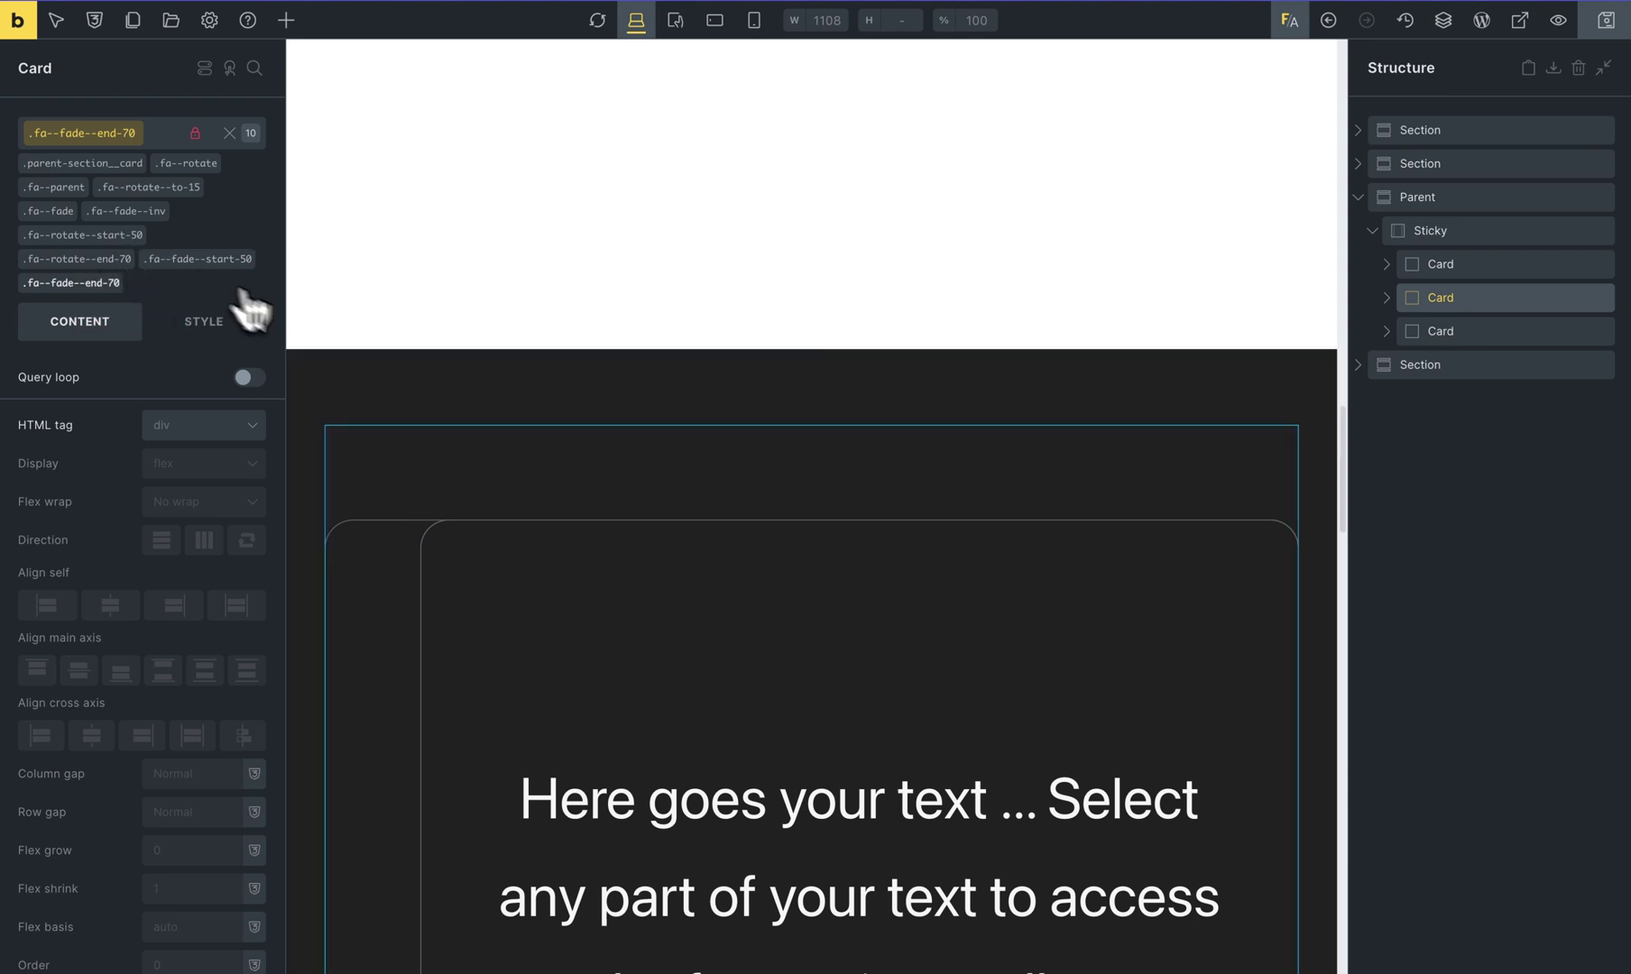
scroll(742, 499, up, 5)
scroll(845, 553, down, 6)
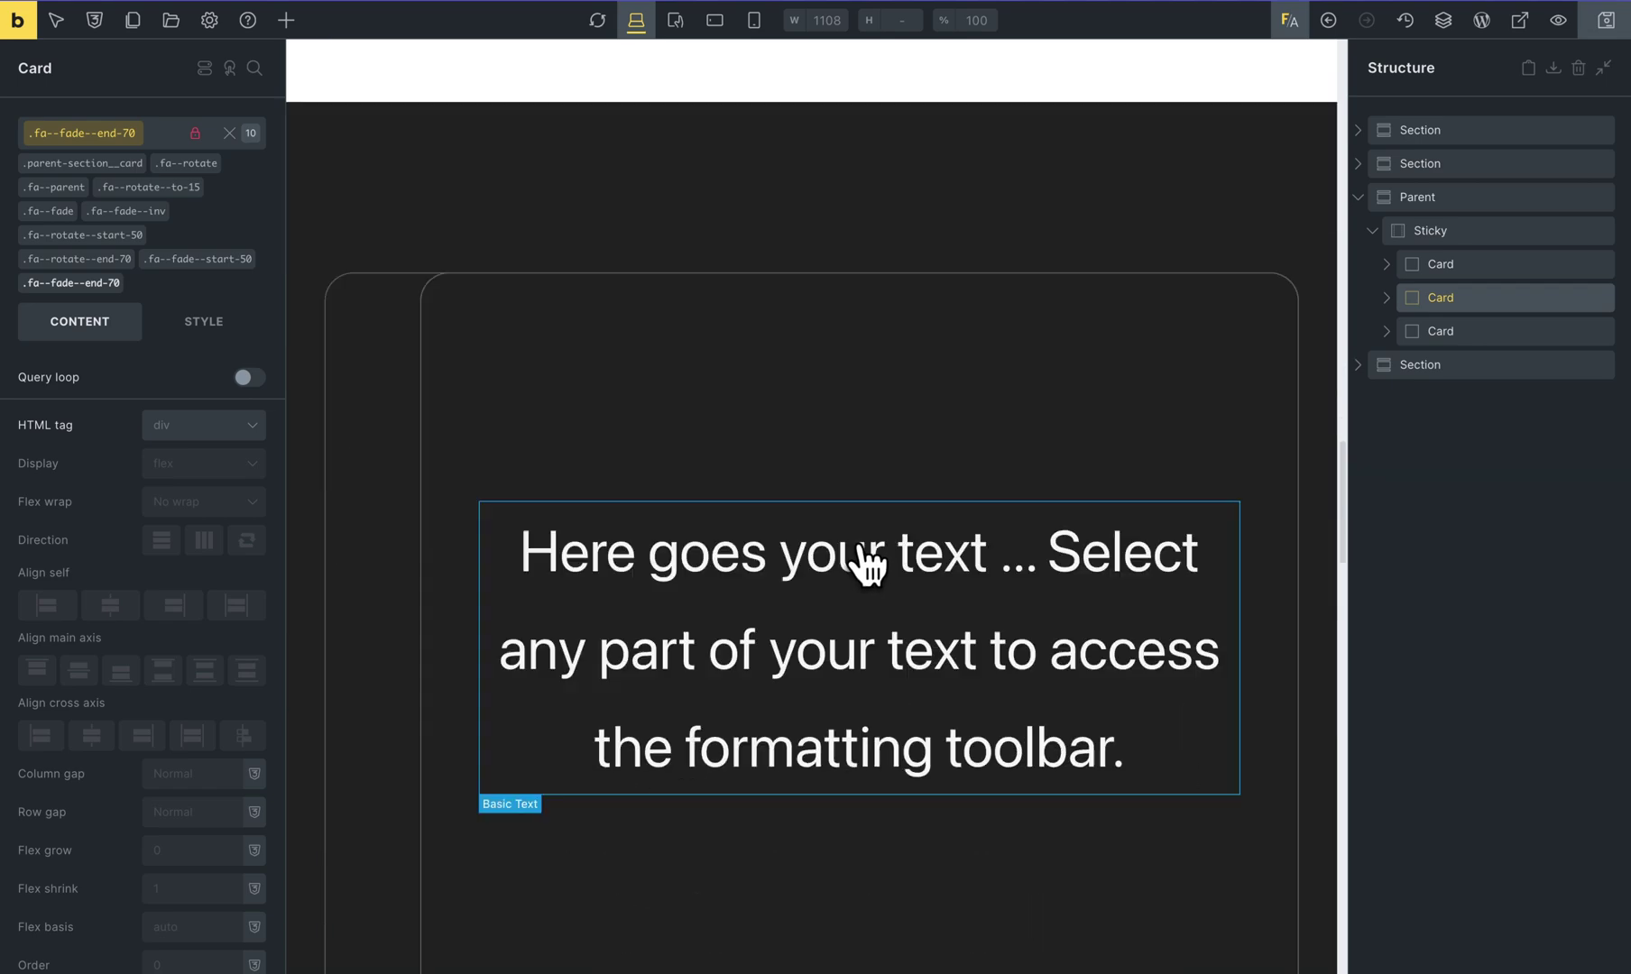
scroll(868, 563, down, 6)
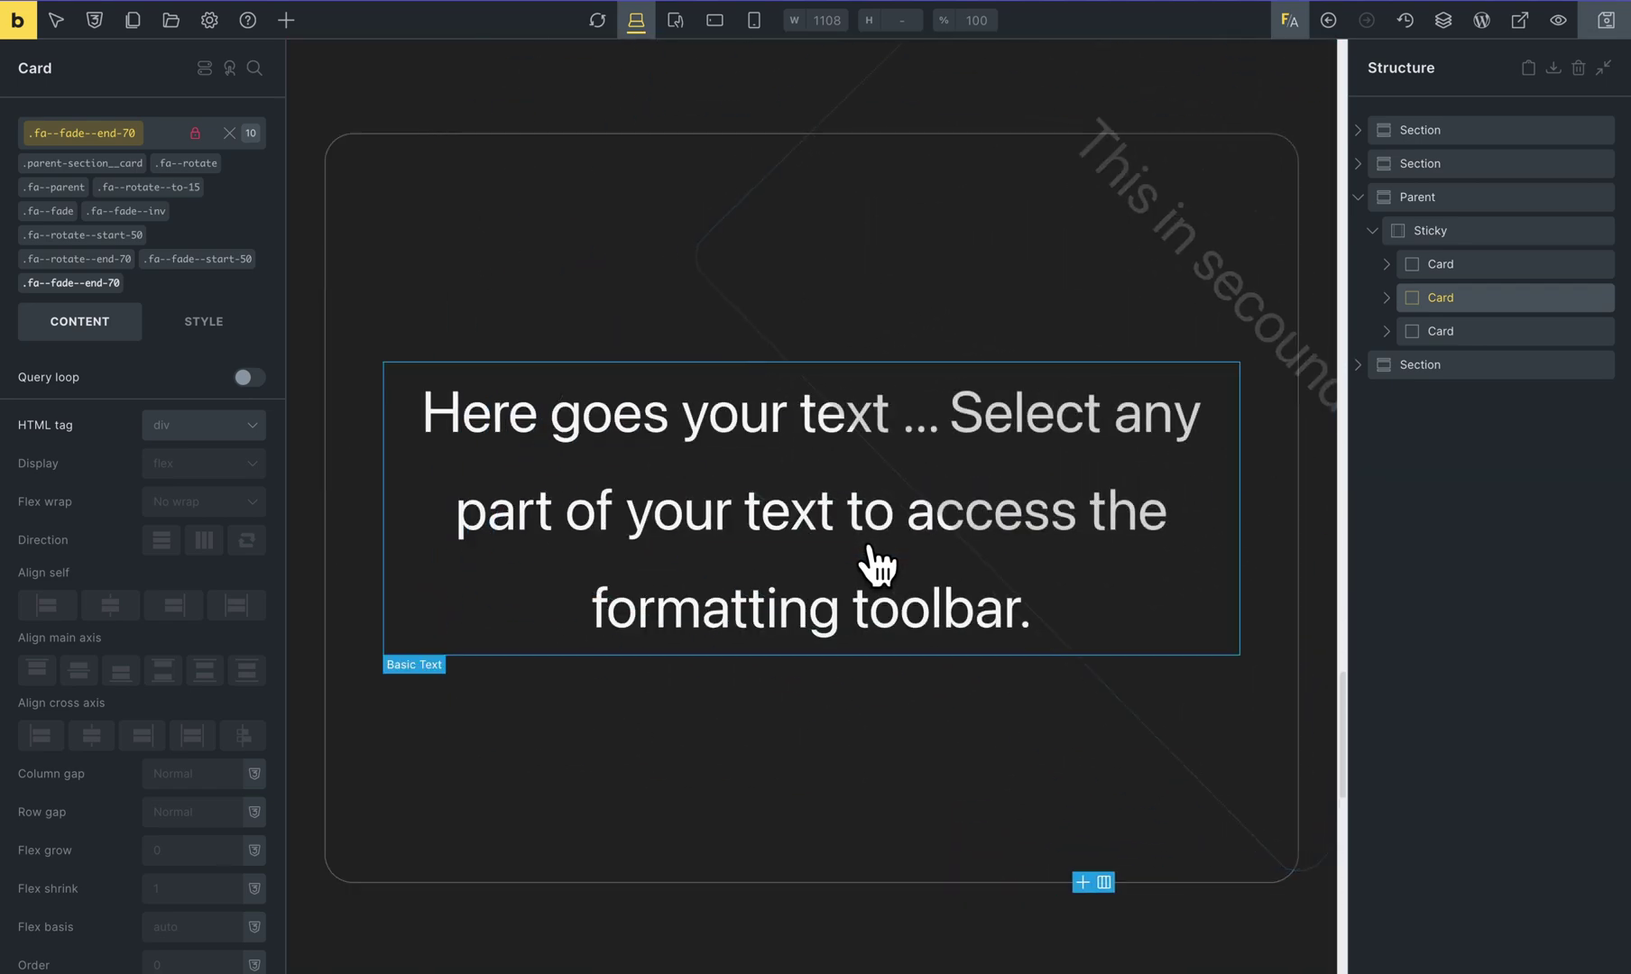
scroll(875, 563, down, 4)
scroll(875, 564, up, 4)
scroll(875, 564, down, 5)
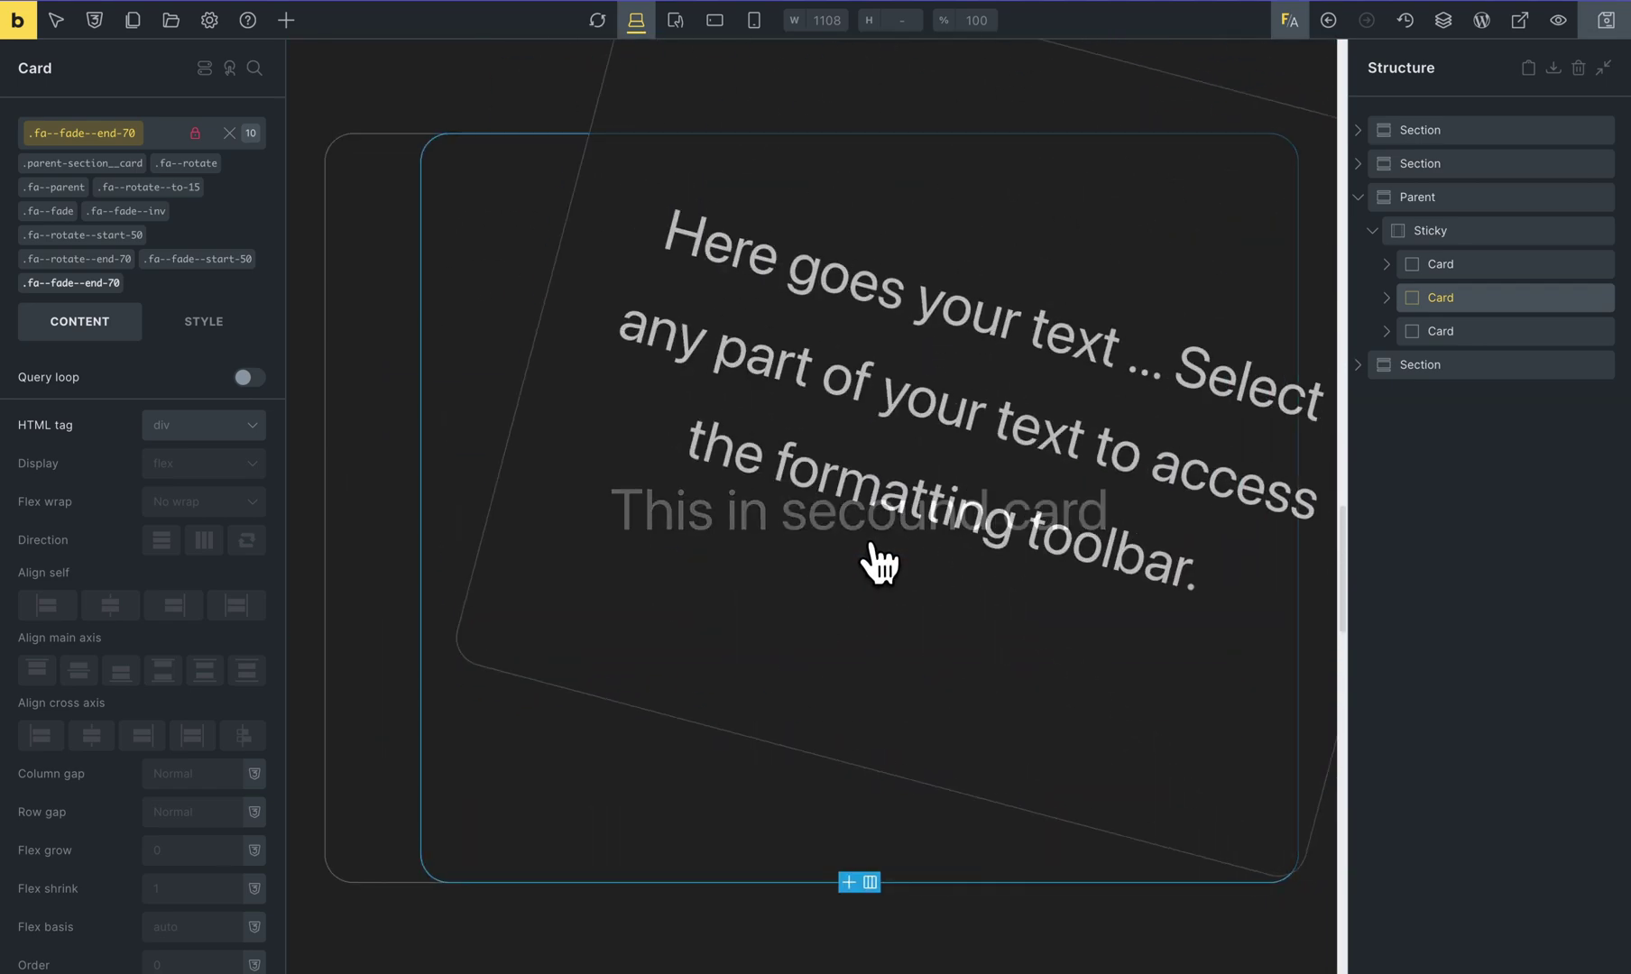
scroll(875, 564, up, 3)
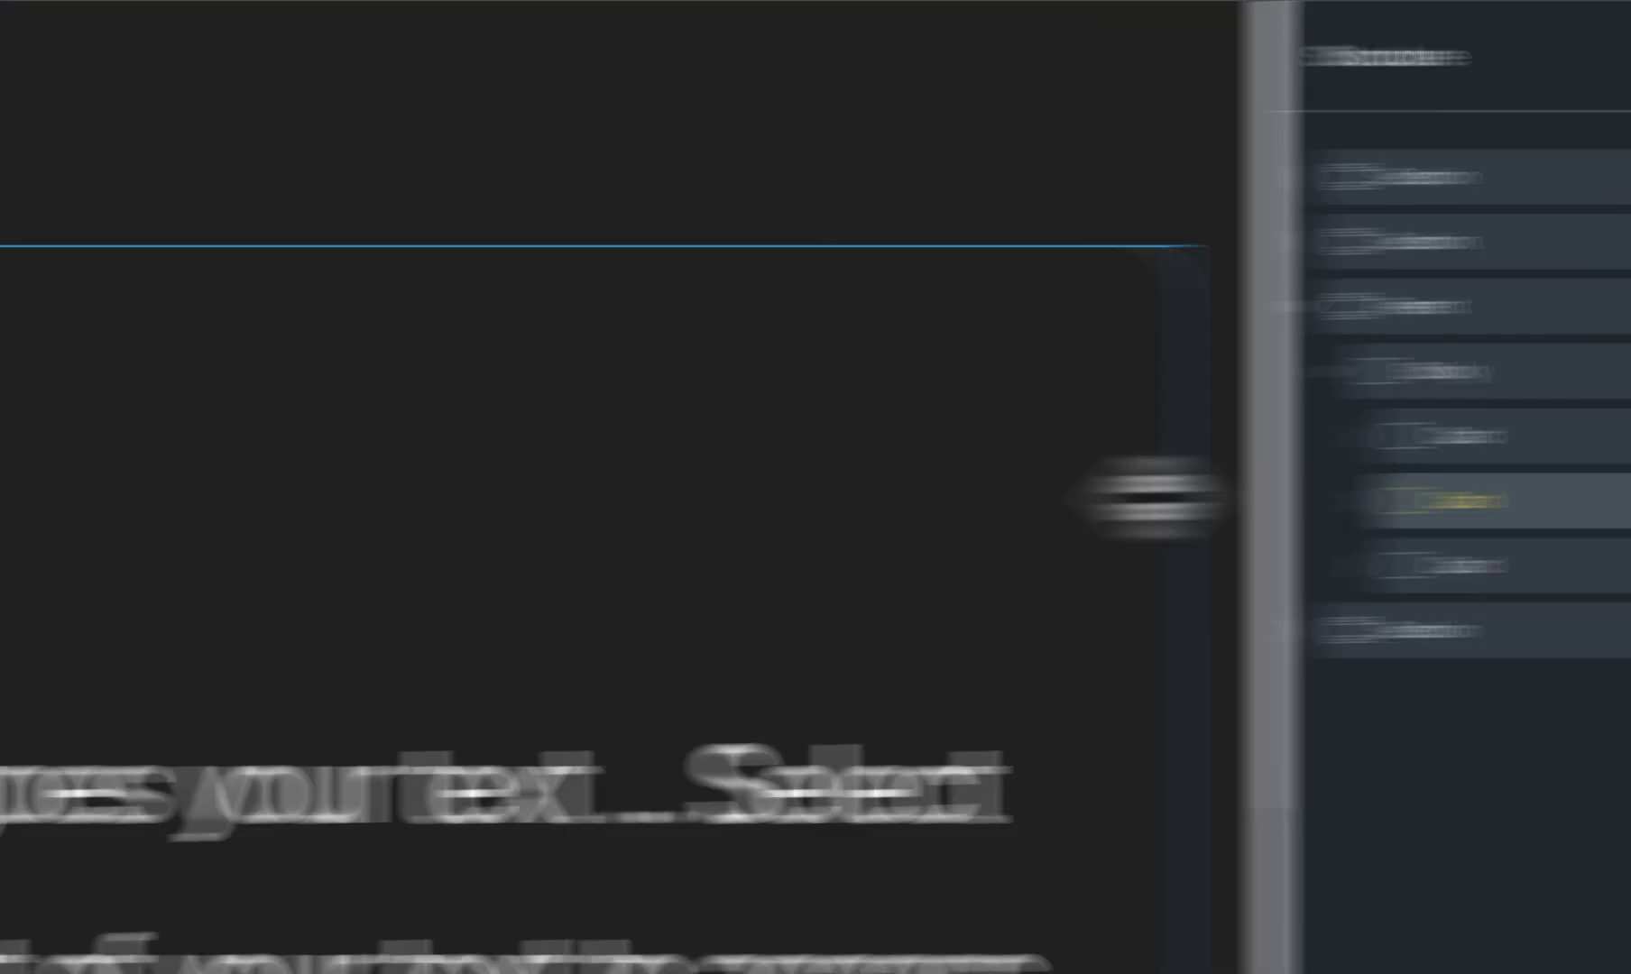
Set the second Card's width to calc(100% - 50px) in its layout sizing and save the page
click(240, 528)
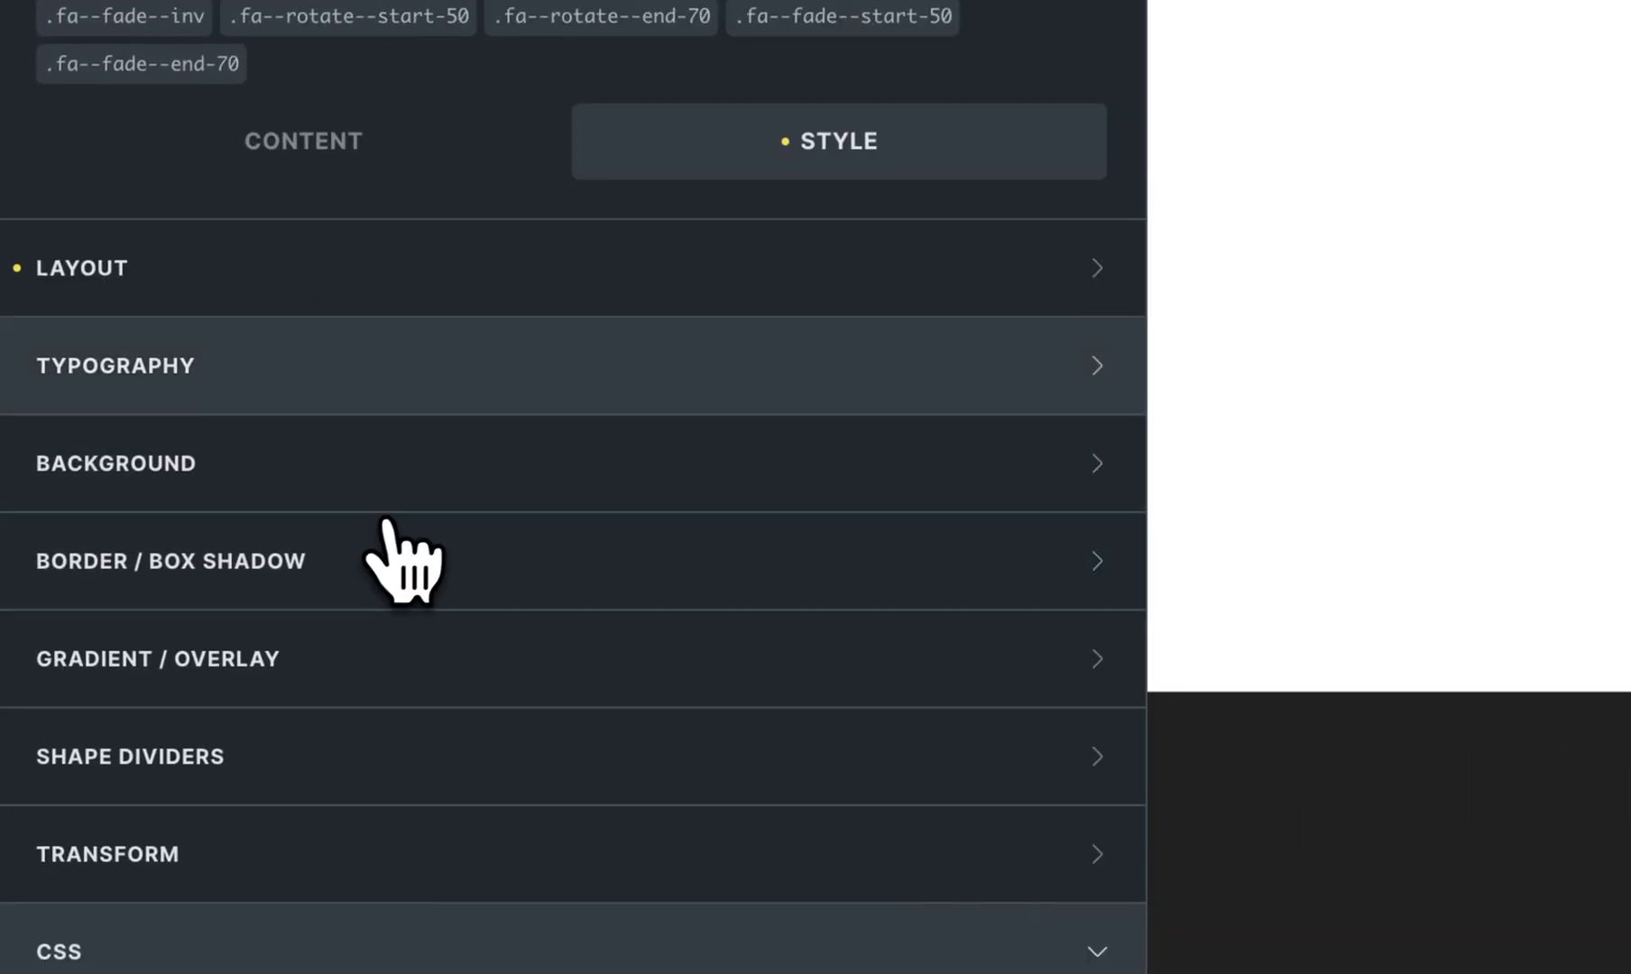
click(505, 267)
scroll(505, 541, down, 5)
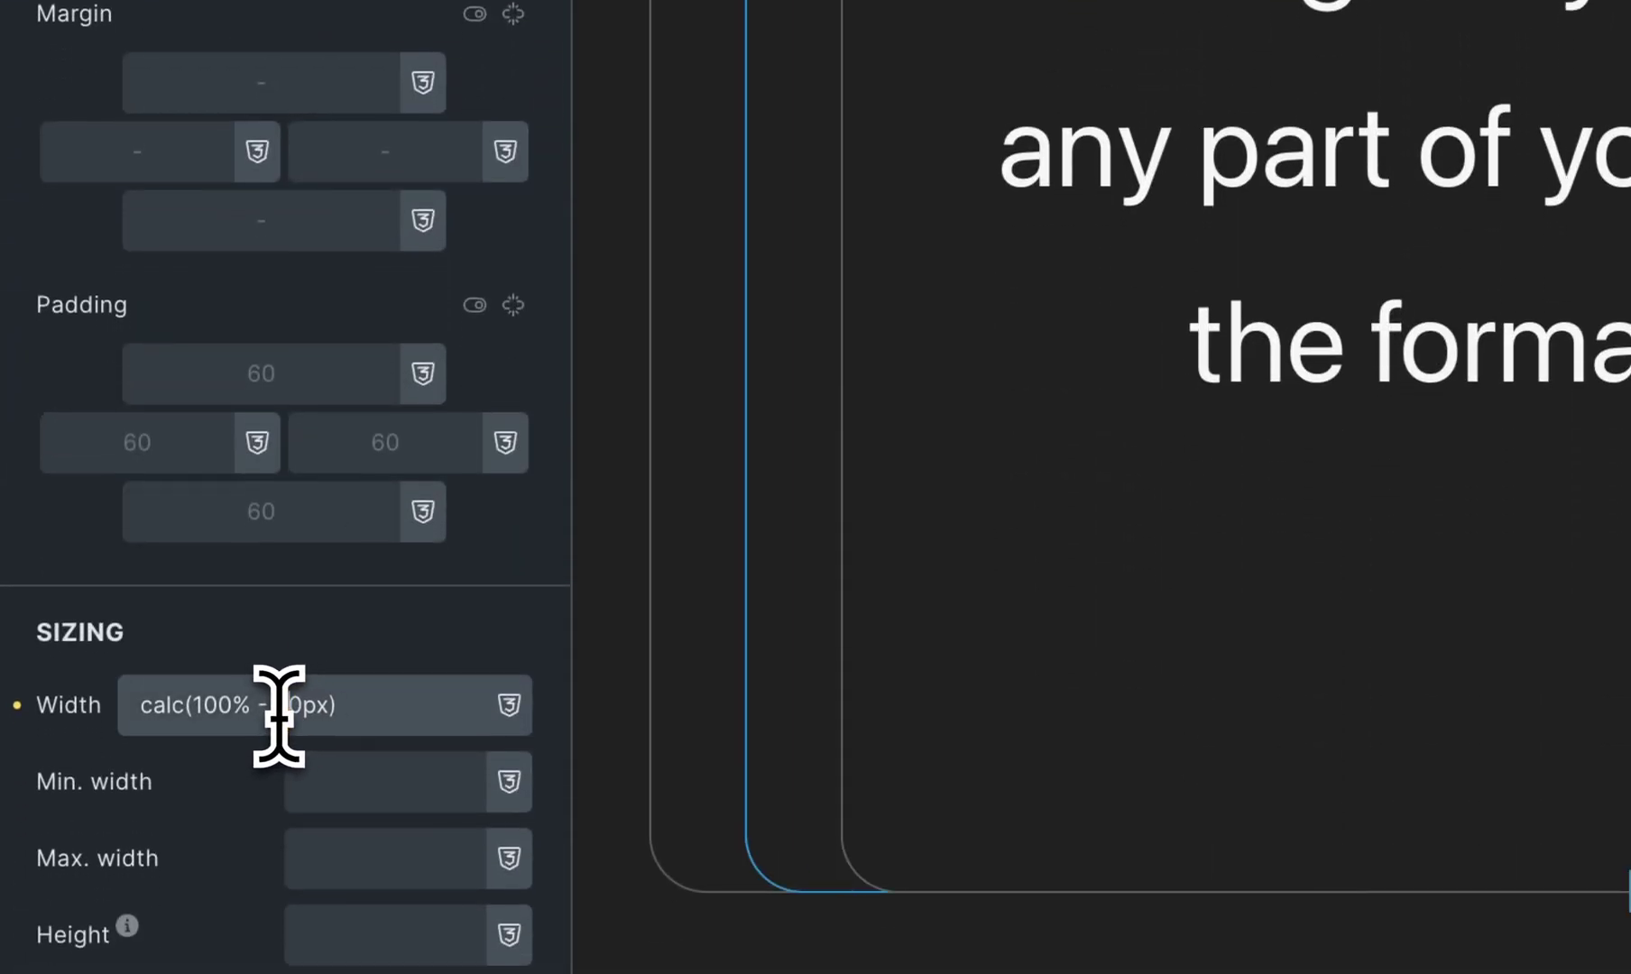
click(279, 713)
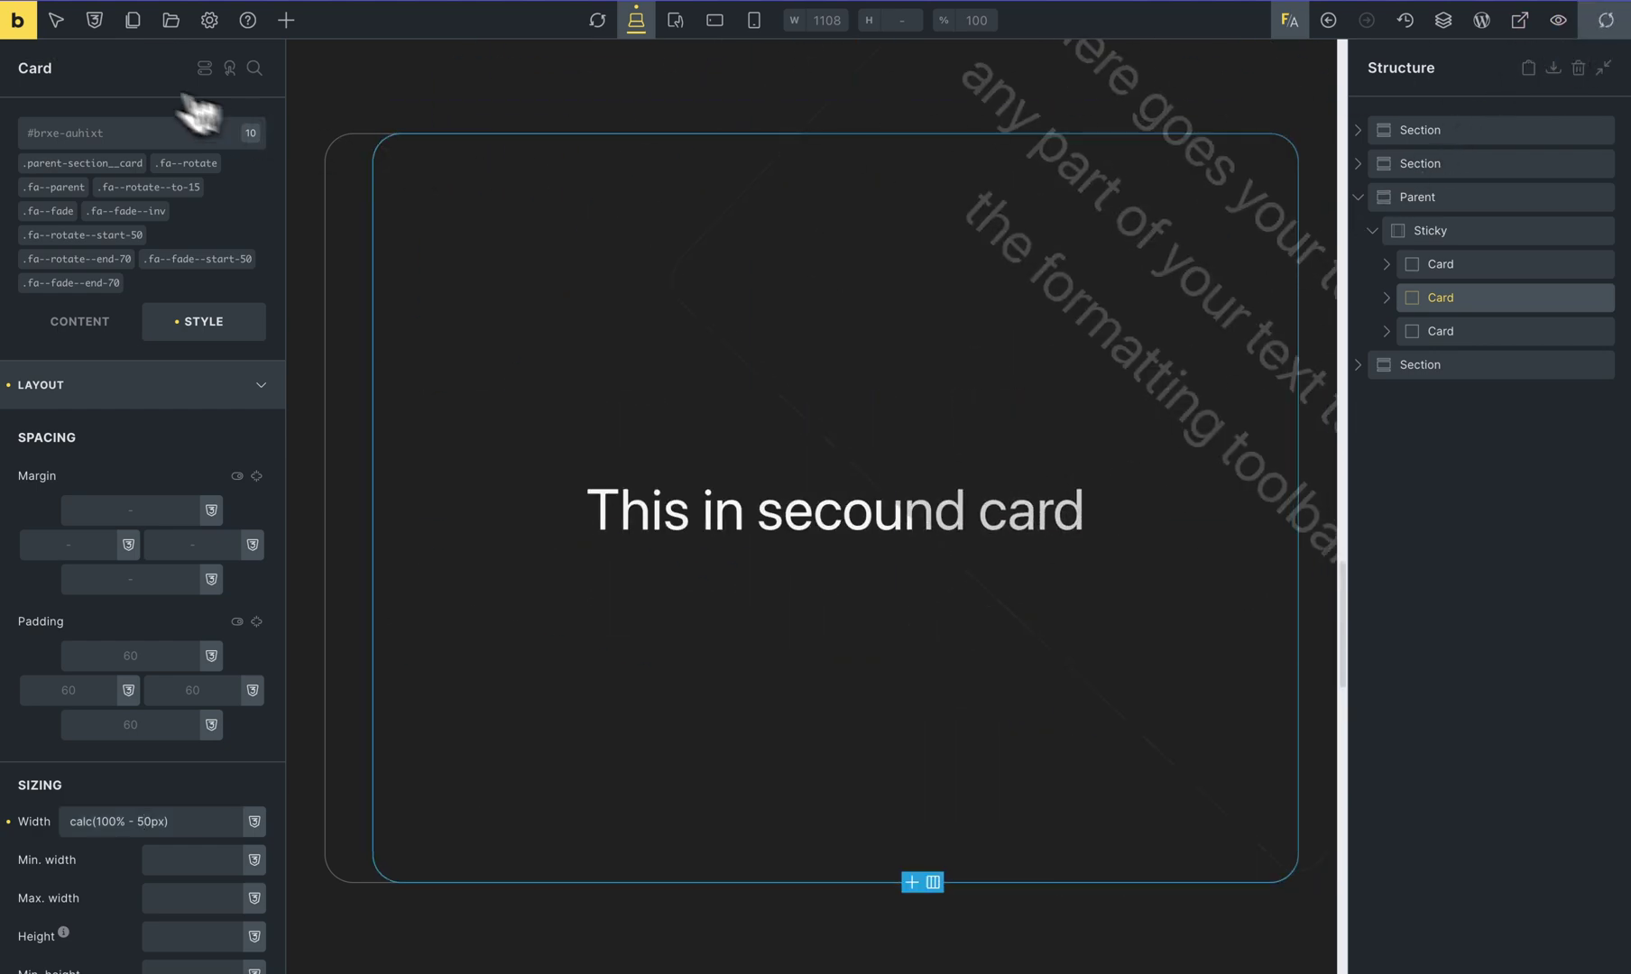
Switch to the live scrolling page and scroll back and forth to examine how its card section animates
click(27, 27)
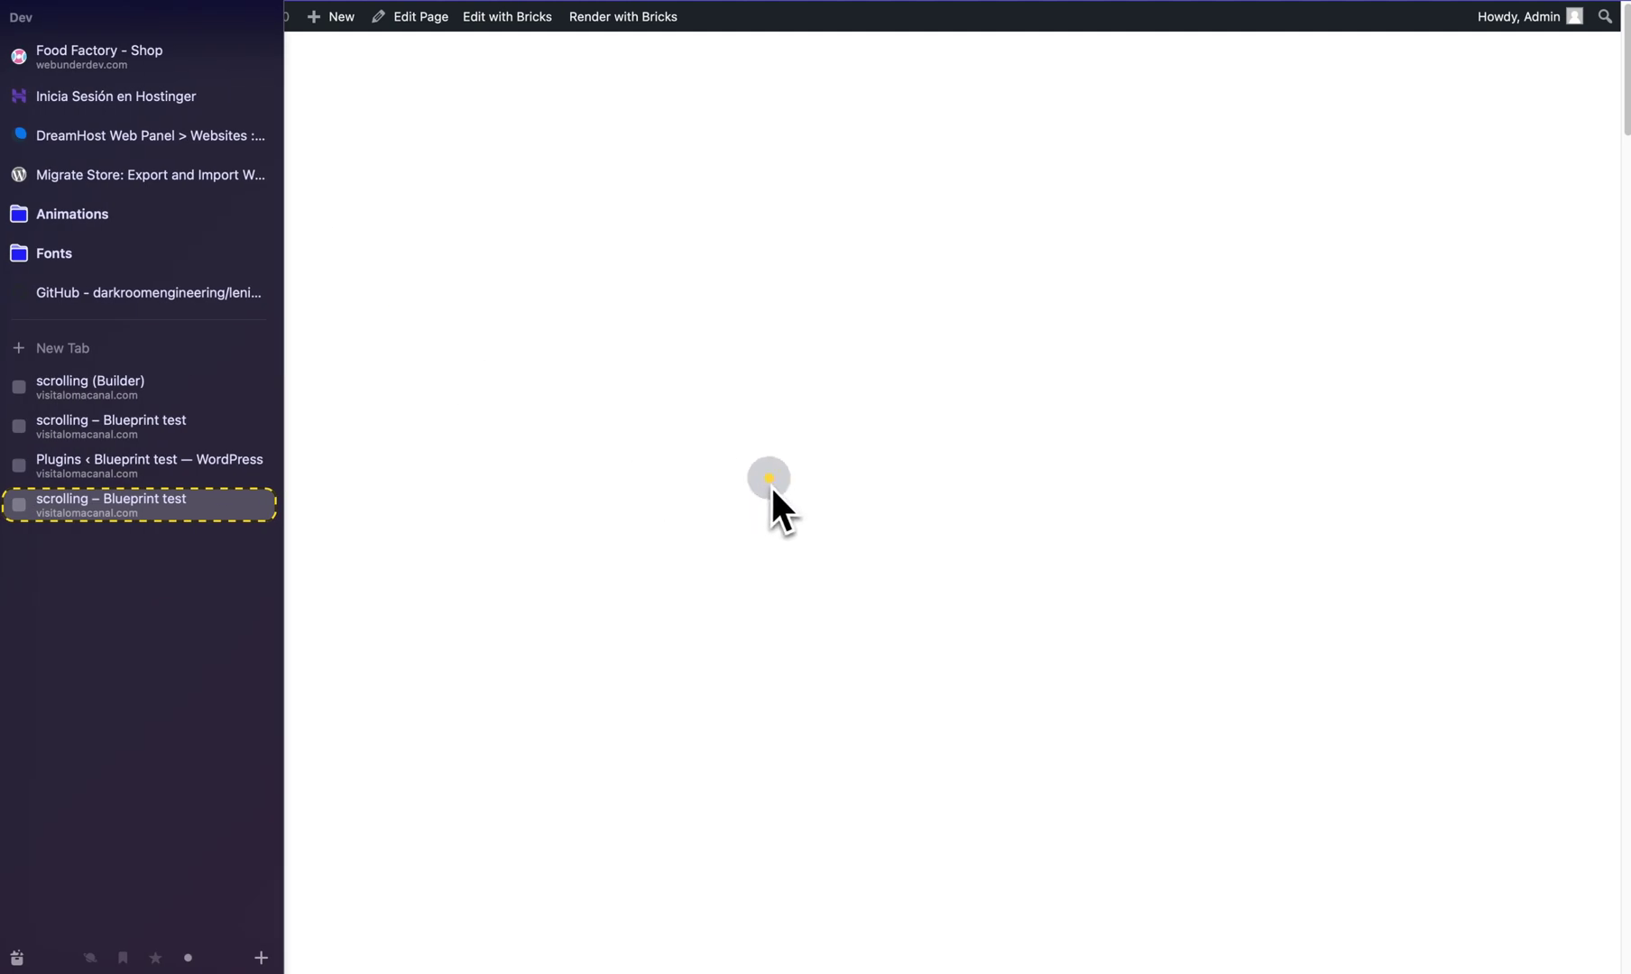
scroll(812, 496, down, 5)
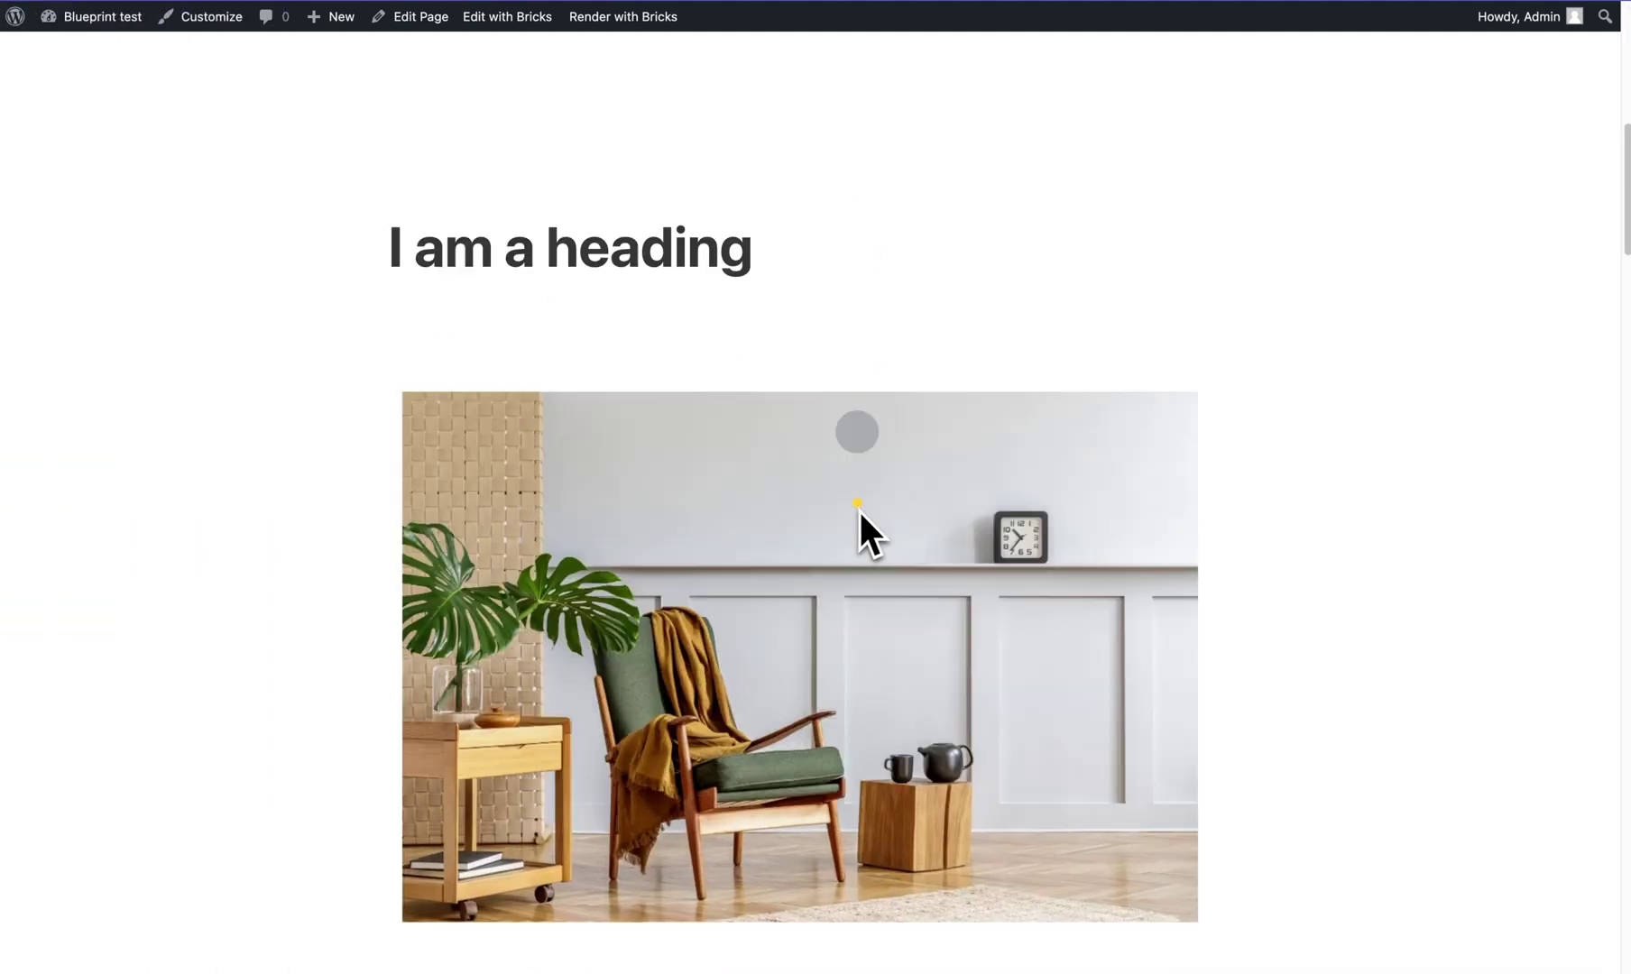
scroll(859, 508, down, 10)
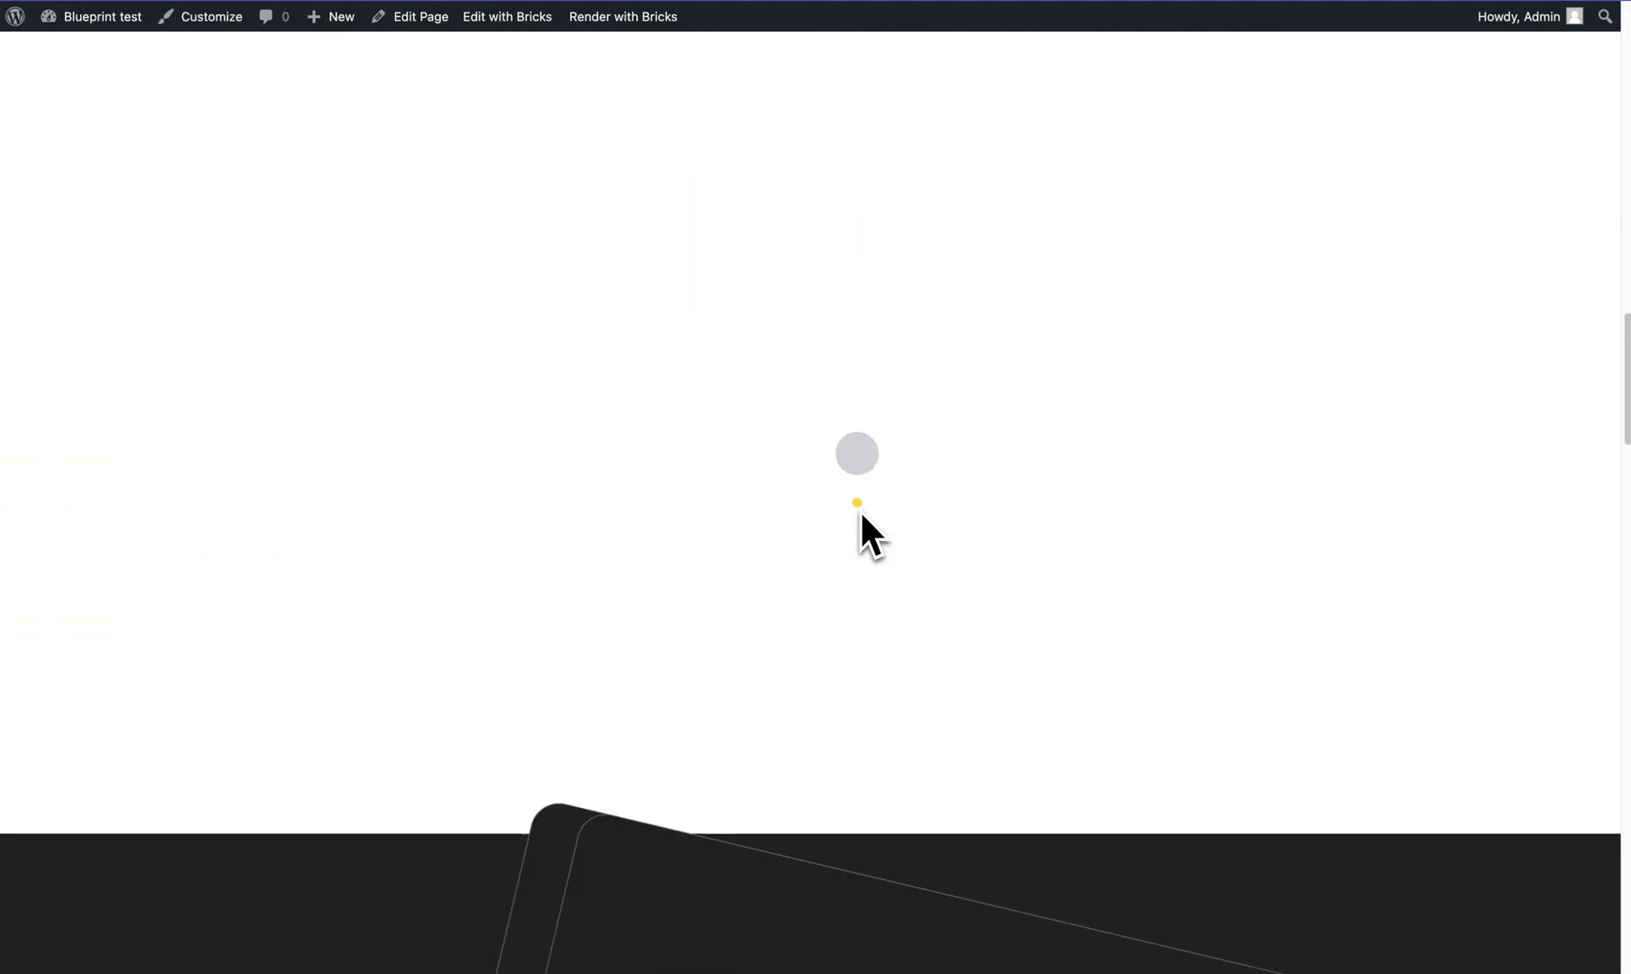
scroll(859, 509, down, 3)
scroll(860, 509, up, 6)
scroll(860, 509, down, 3)
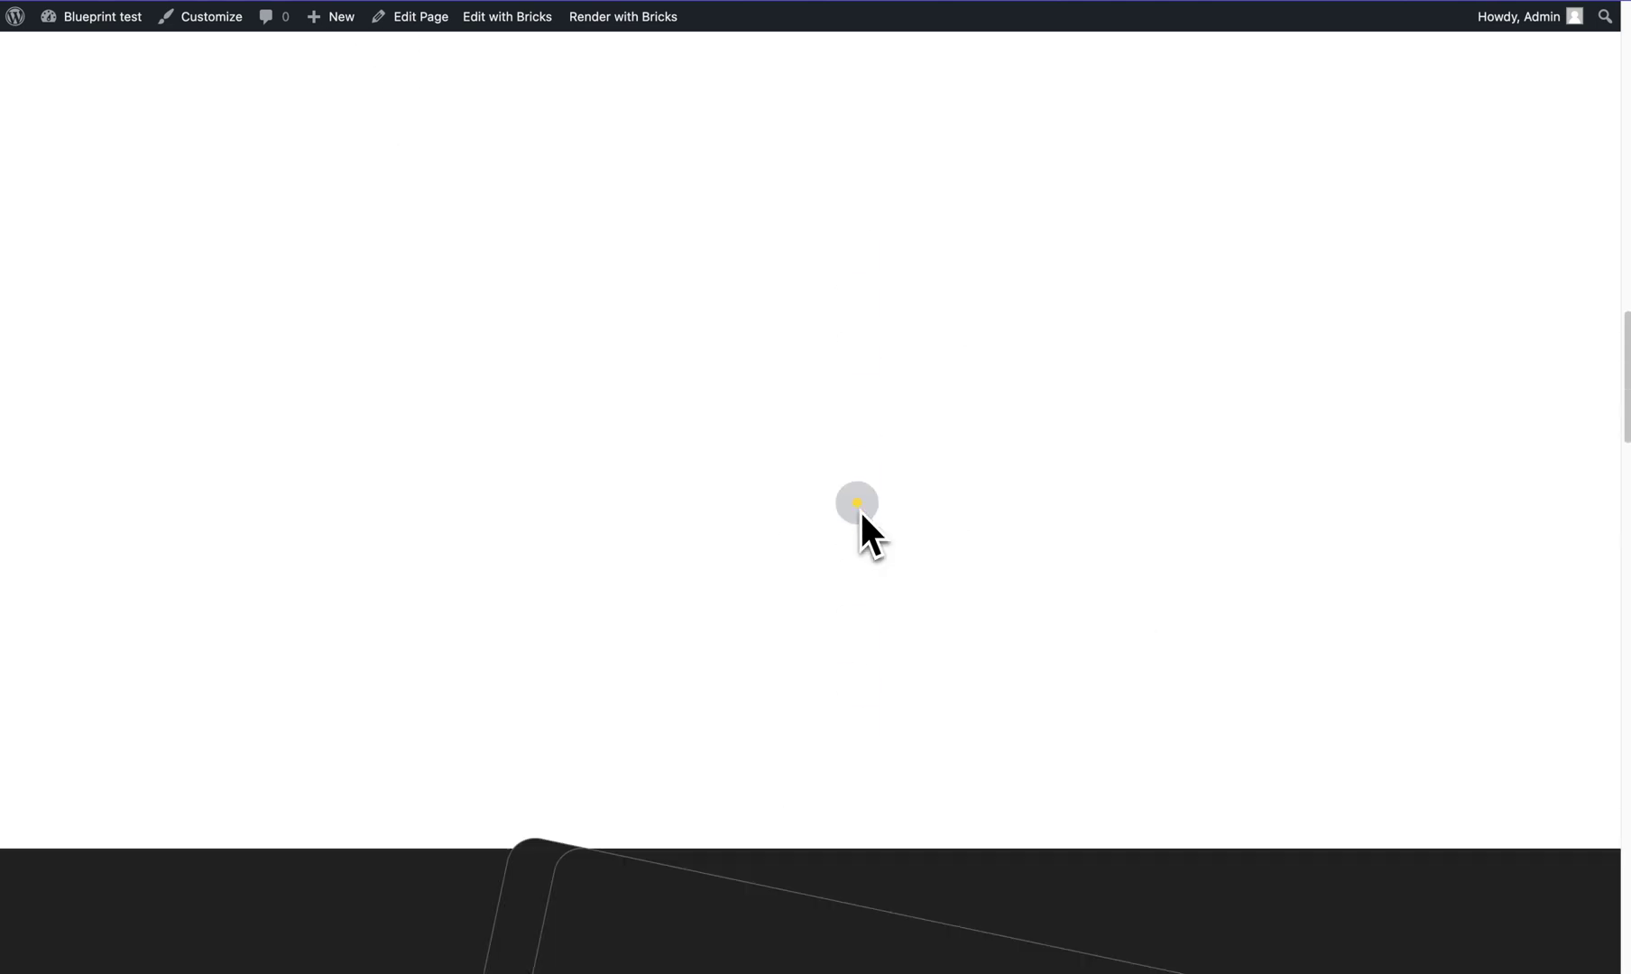
scroll(860, 508, down, 5)
scroll(860, 512, up, 4)
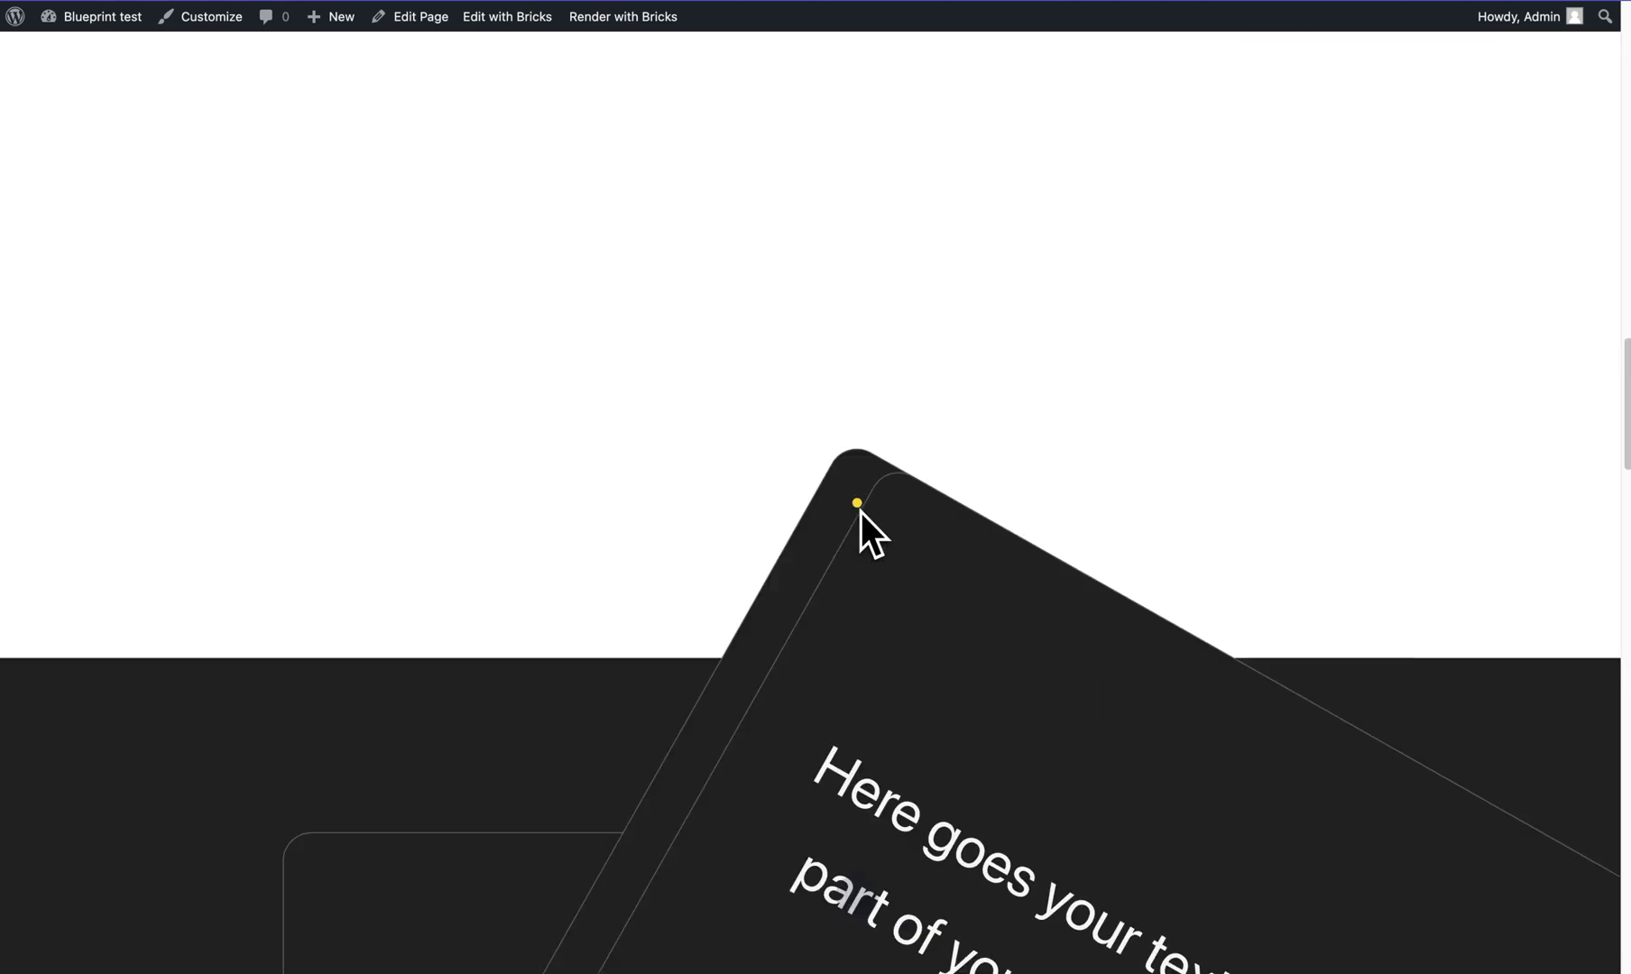
scroll(859, 513, up, 5)
scroll(860, 510, down, 8)
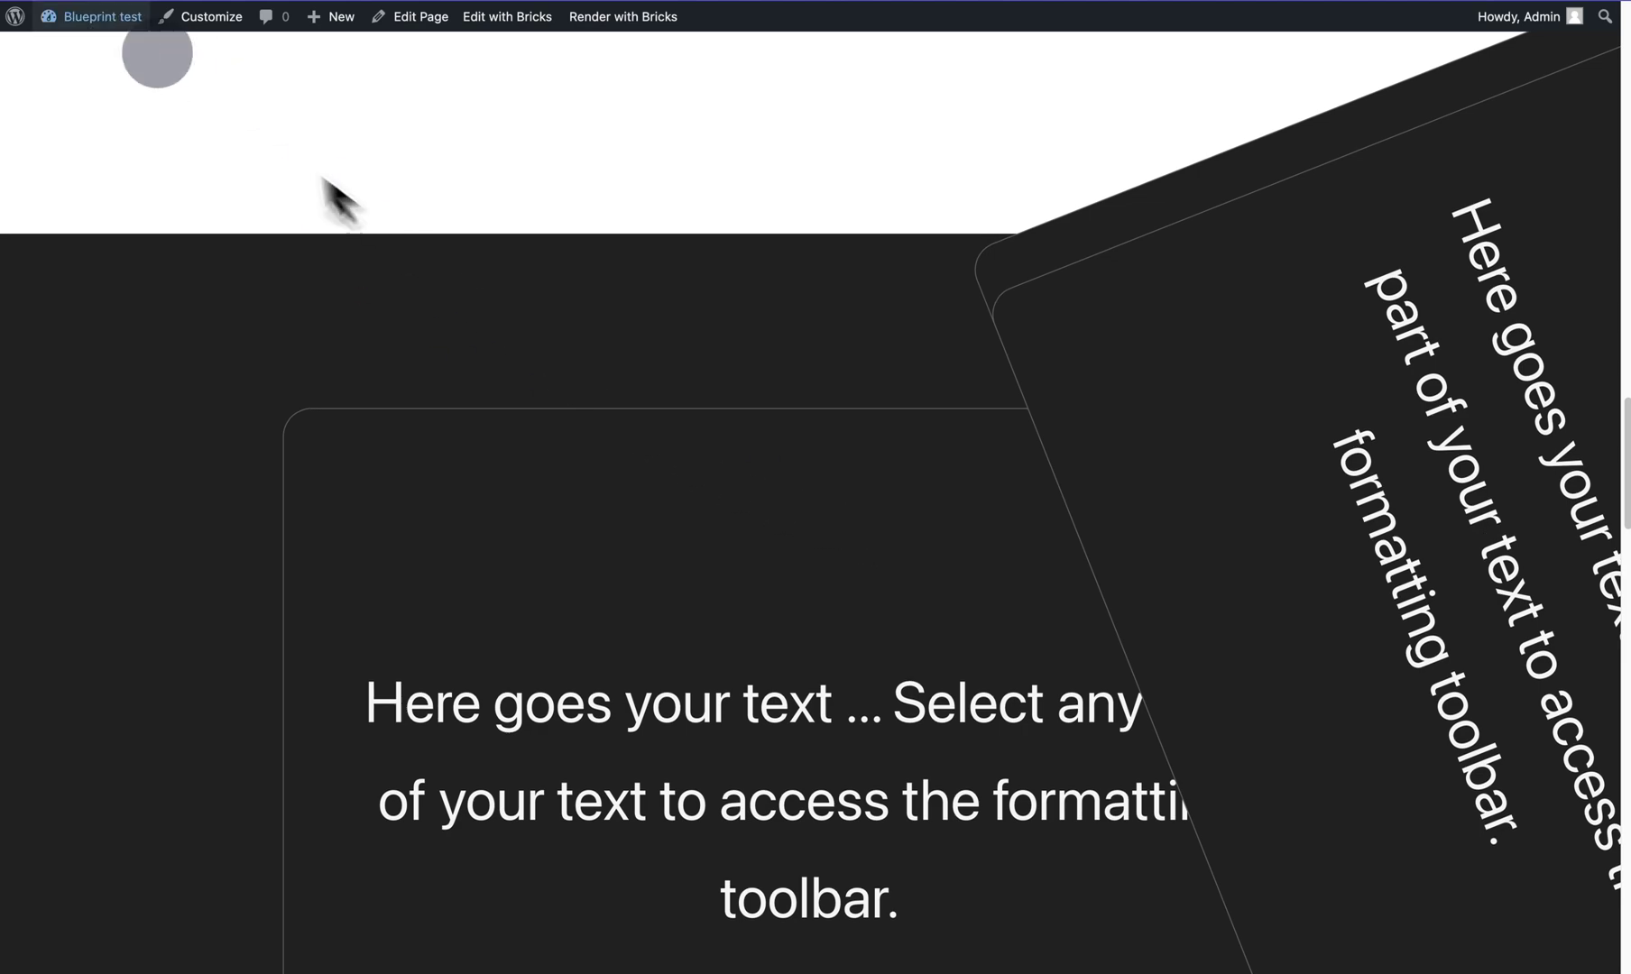
Reload the live page and scroll through the sticky section to examine the staggered rotation and fading of the three Cards
key(super+r)
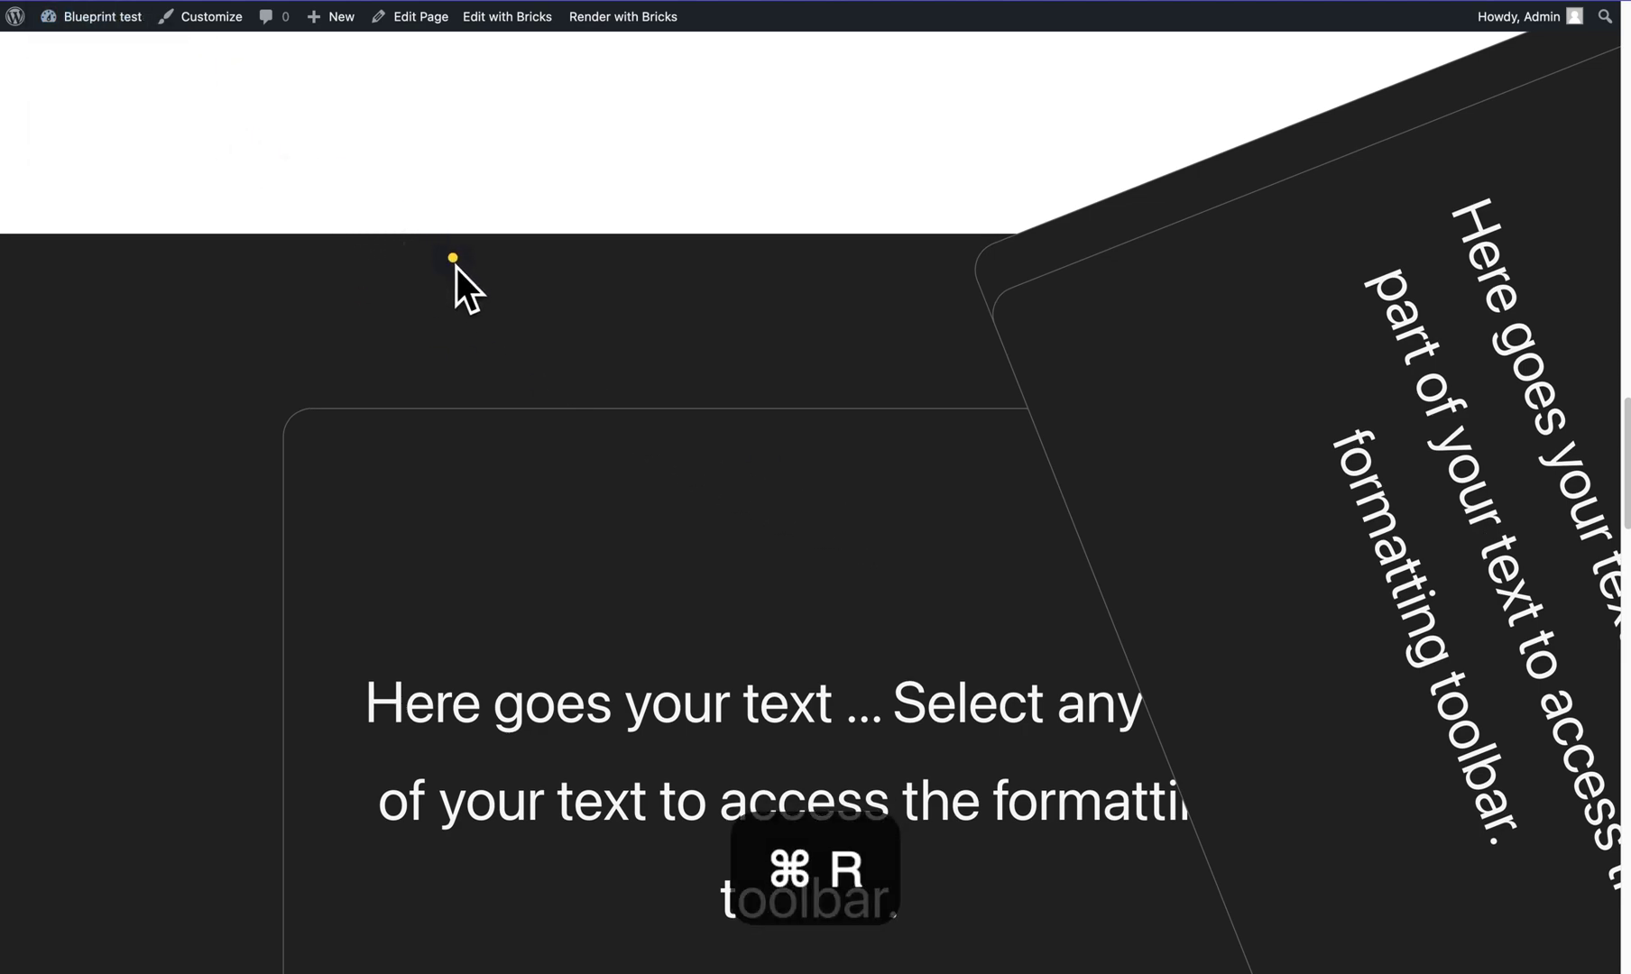
scroll(552, 395, down, 5)
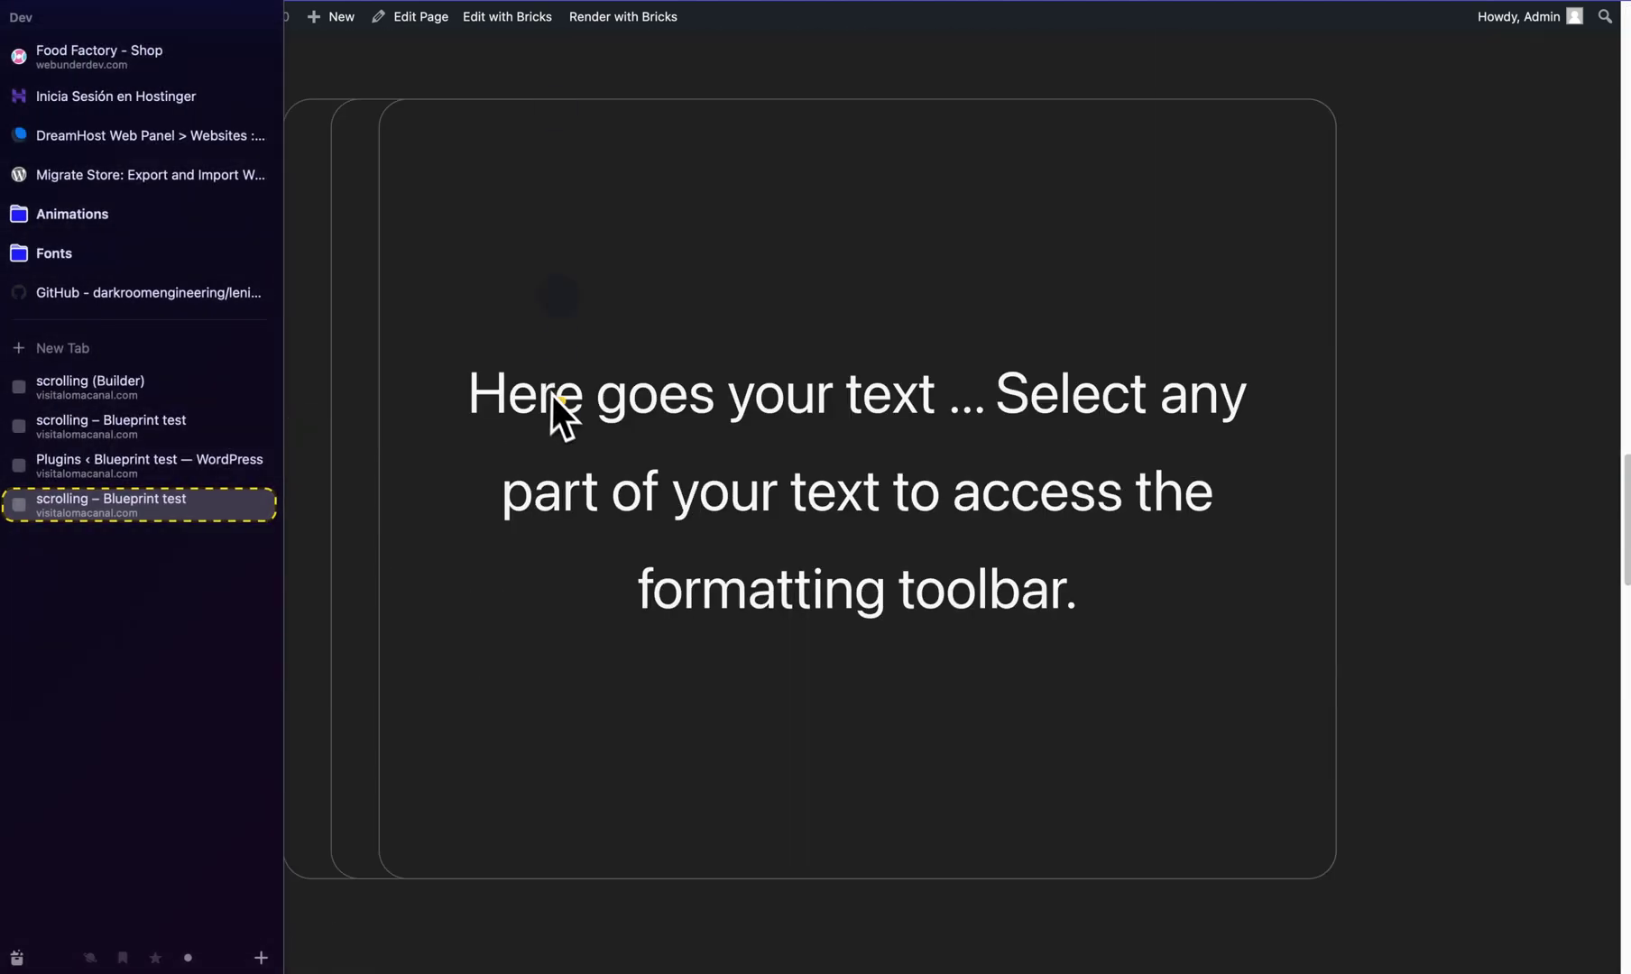
scroll(605, 446, down, 8)
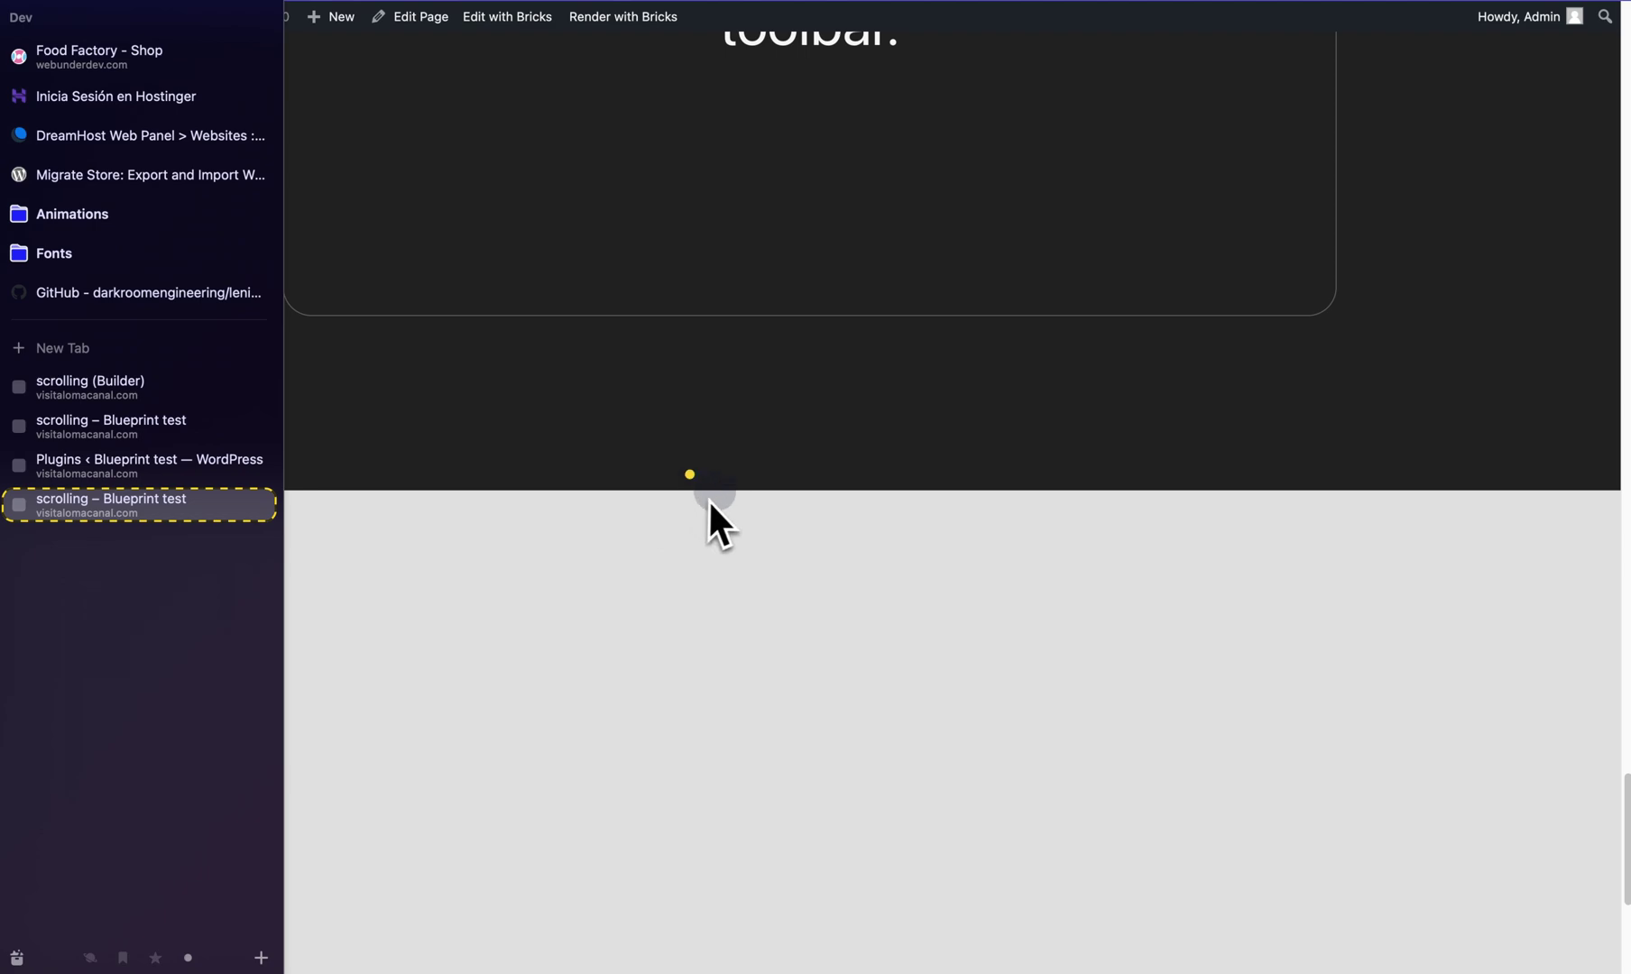
scroll(622, 460, up, 10)
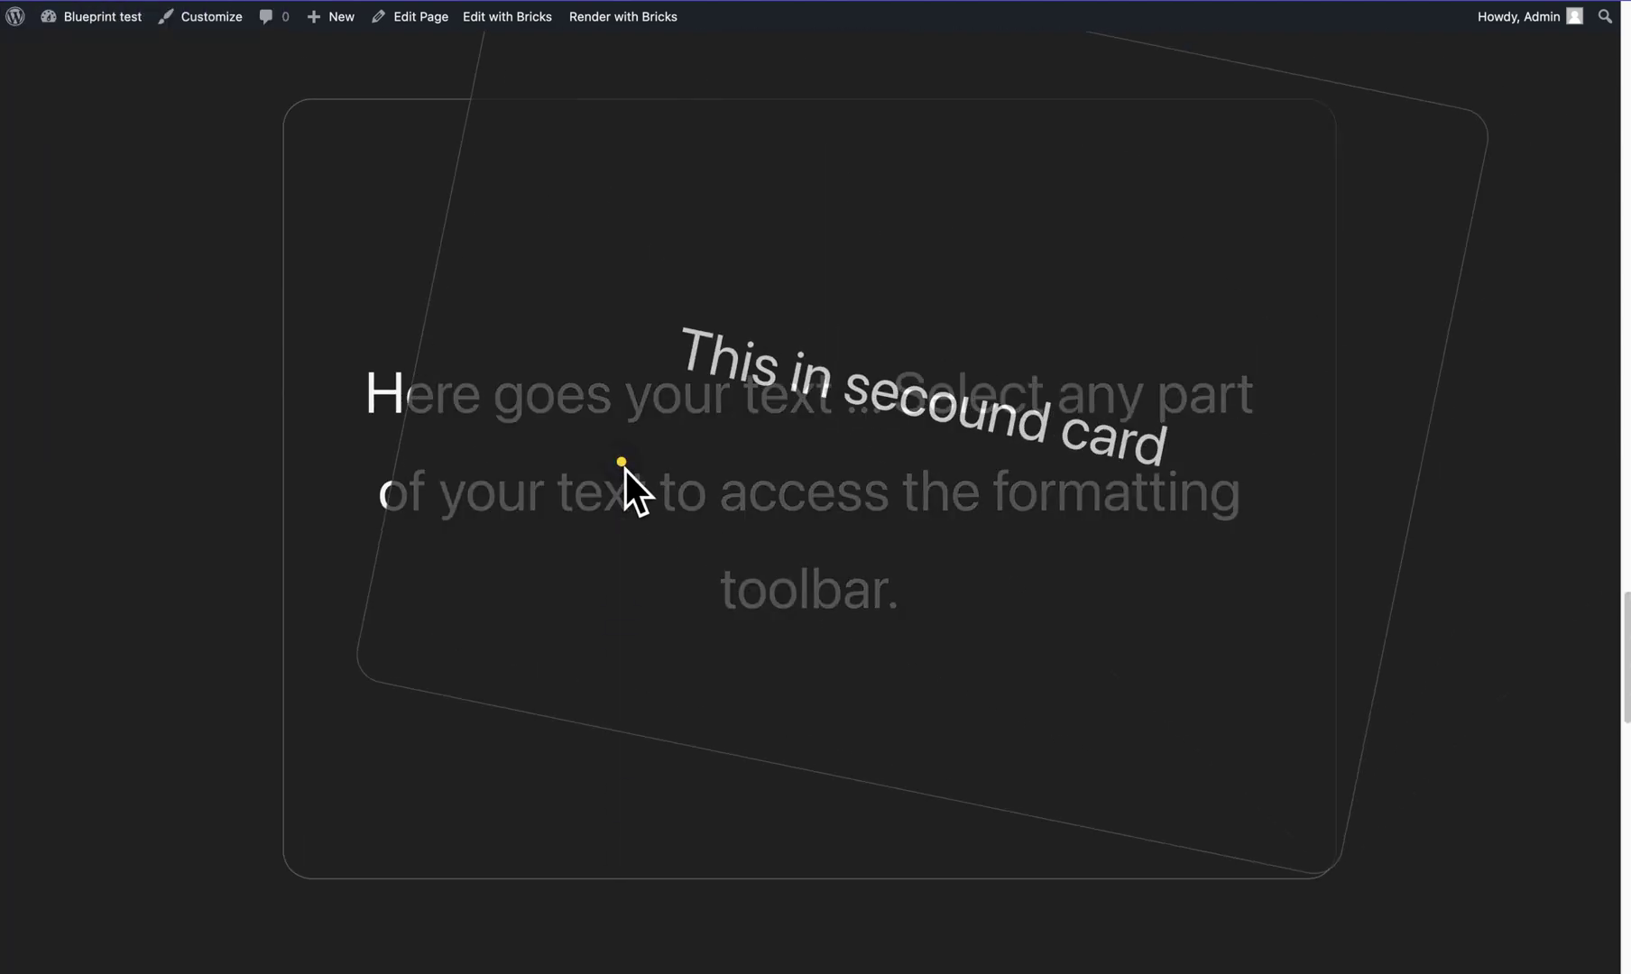
scroll(626, 472, down, 5)
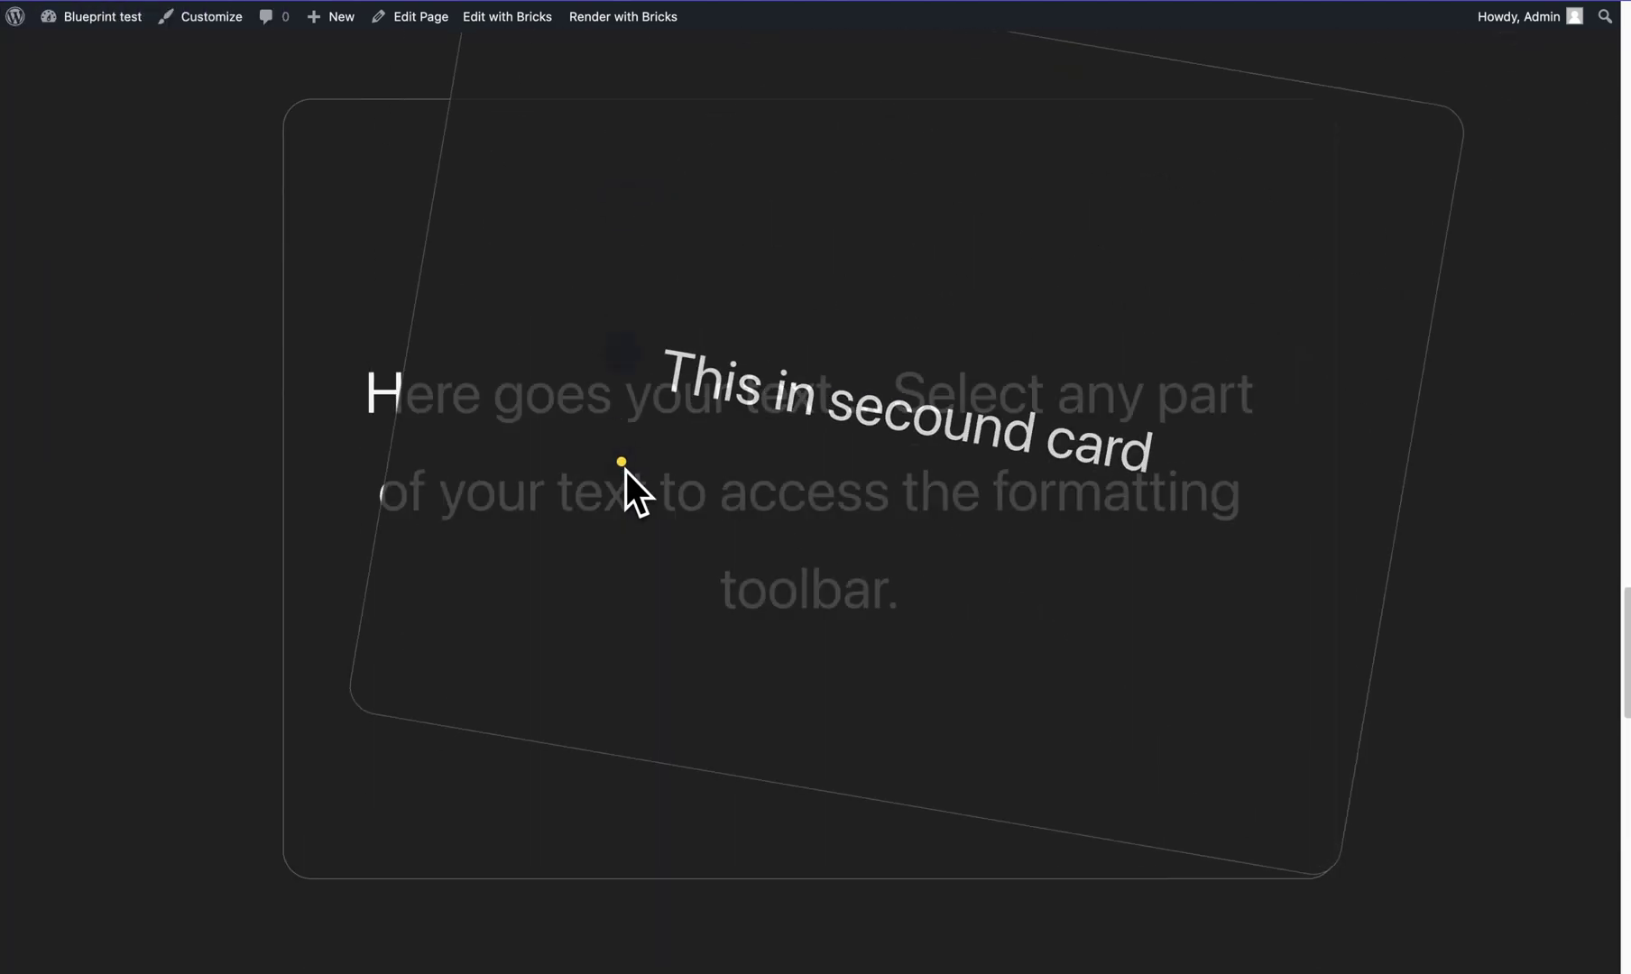
scroll(626, 471, up, 5)
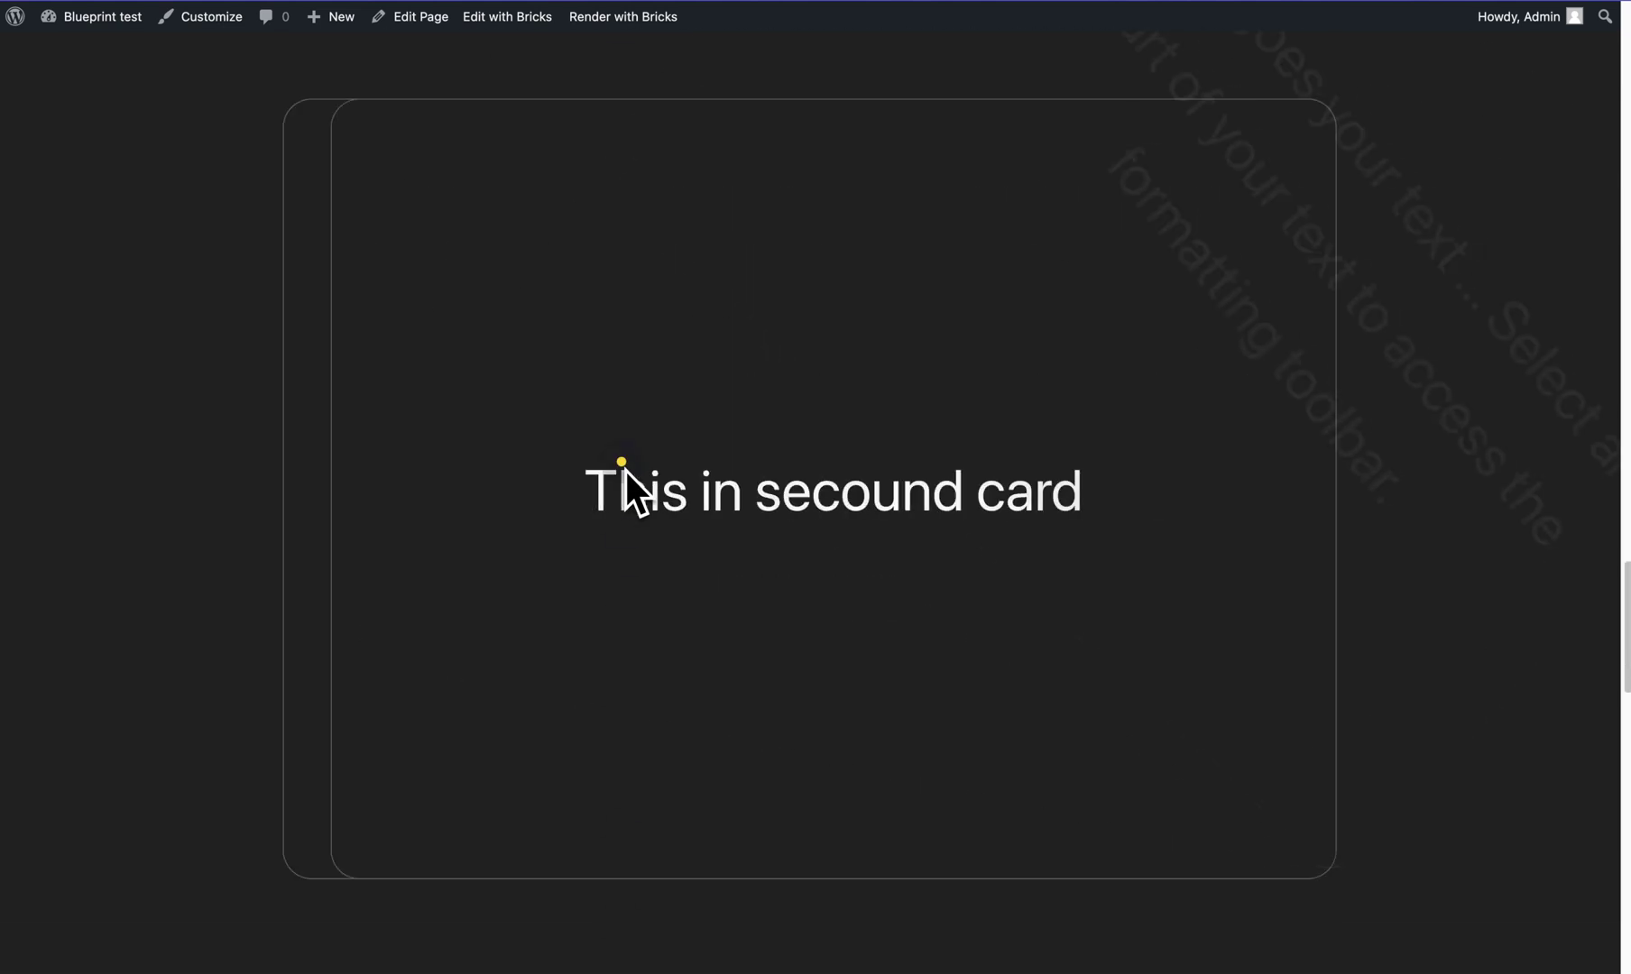
scroll(626, 472, down, 10)
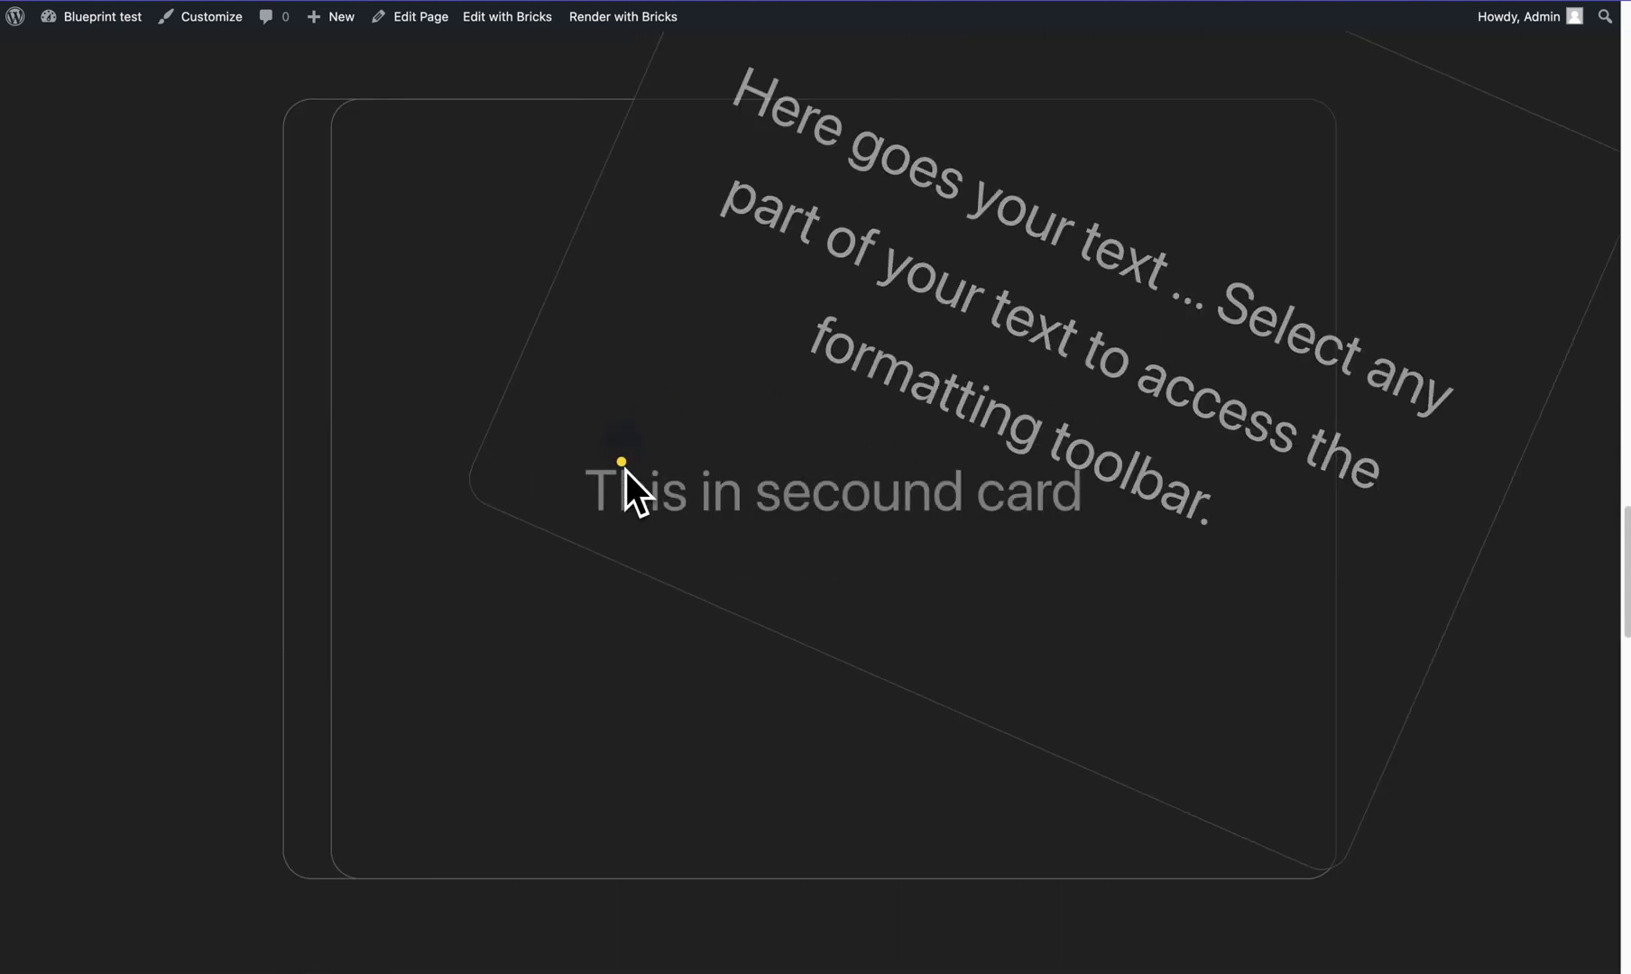
scroll(624, 467, up, 10)
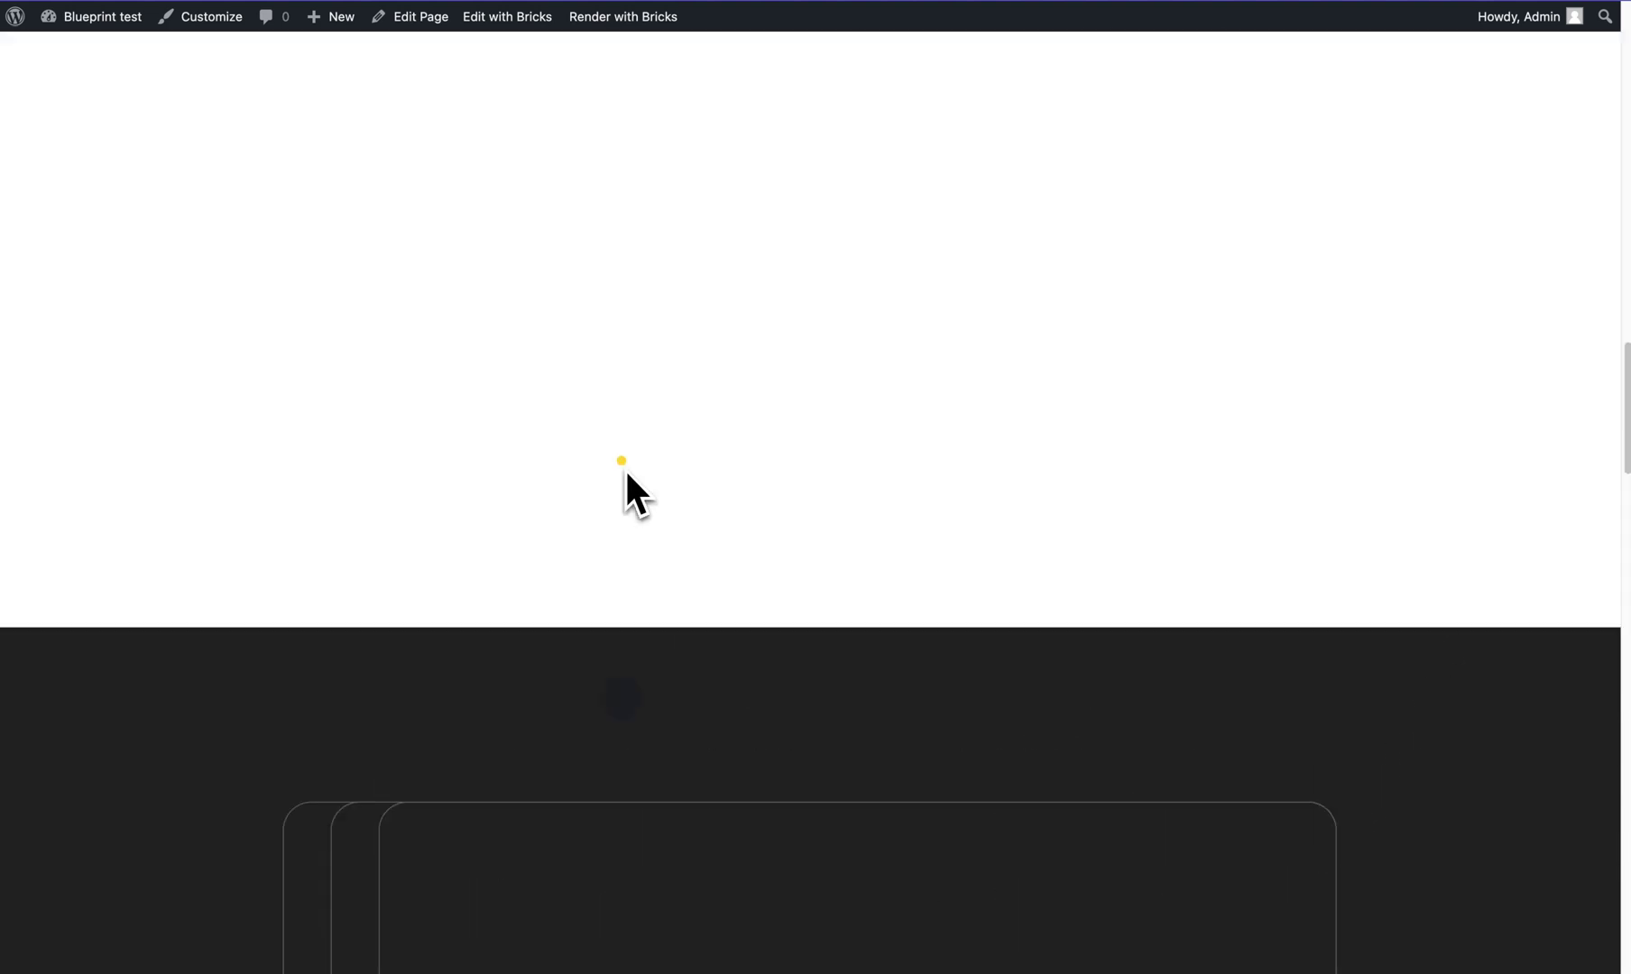
Switch to the WordPress Plugins page and open the Fancy Animations settings
key(ctrl+Tab)
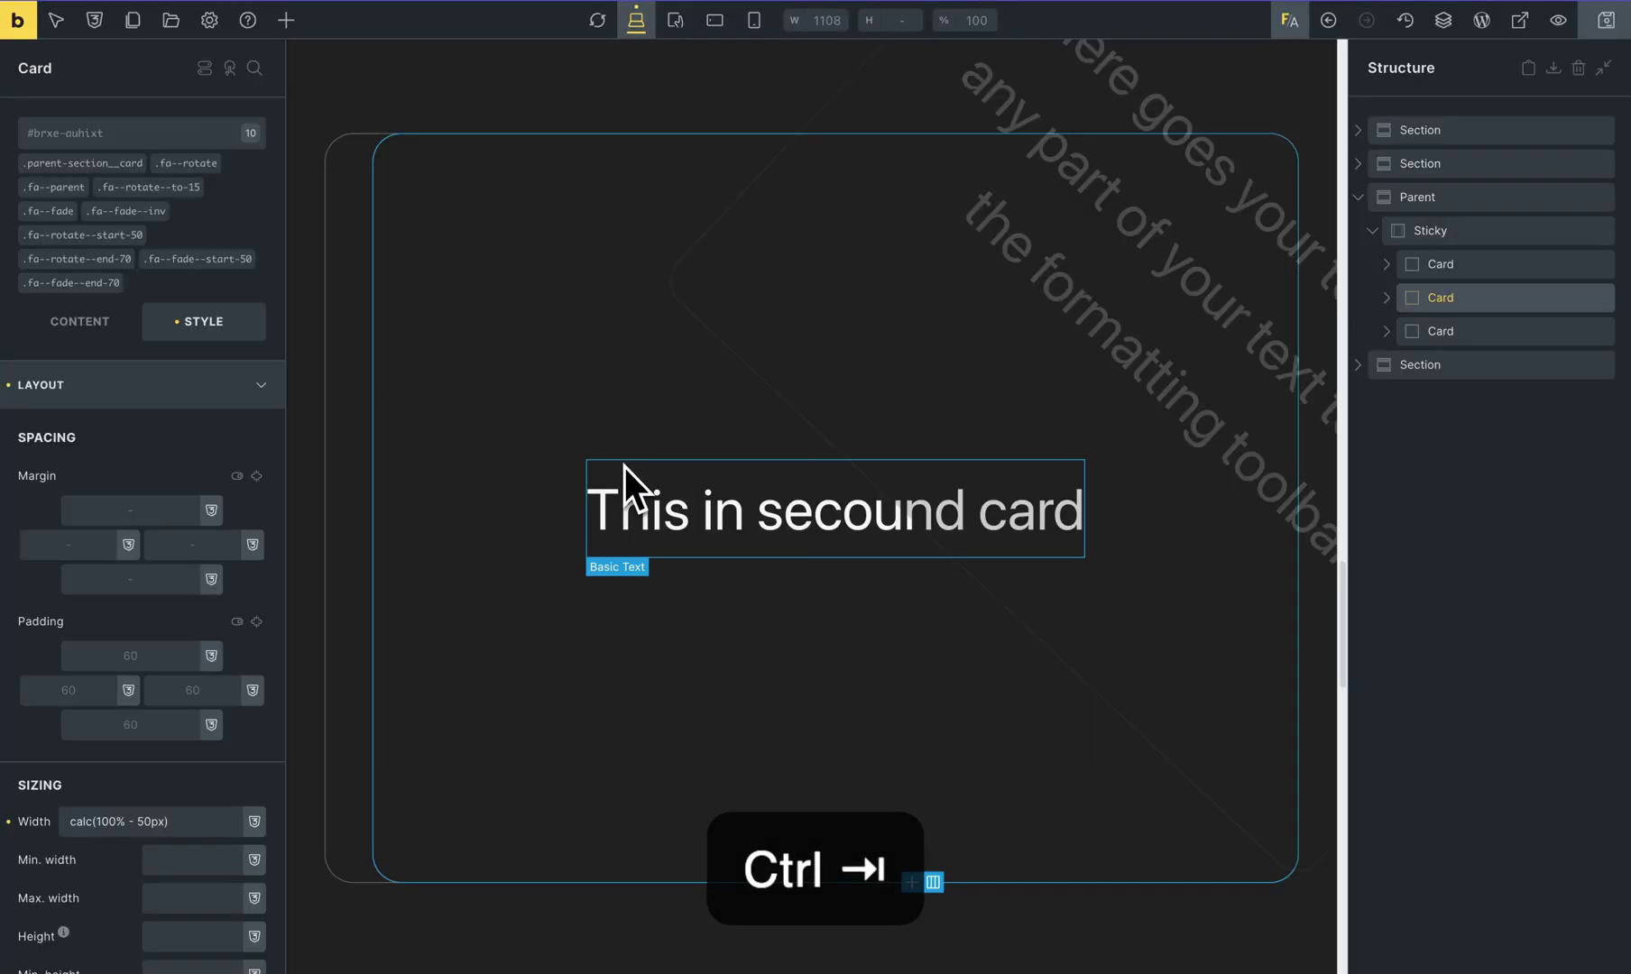
key(ctrl+Tab)
key(ctrl+Tab)
key(ctrl+Tab)
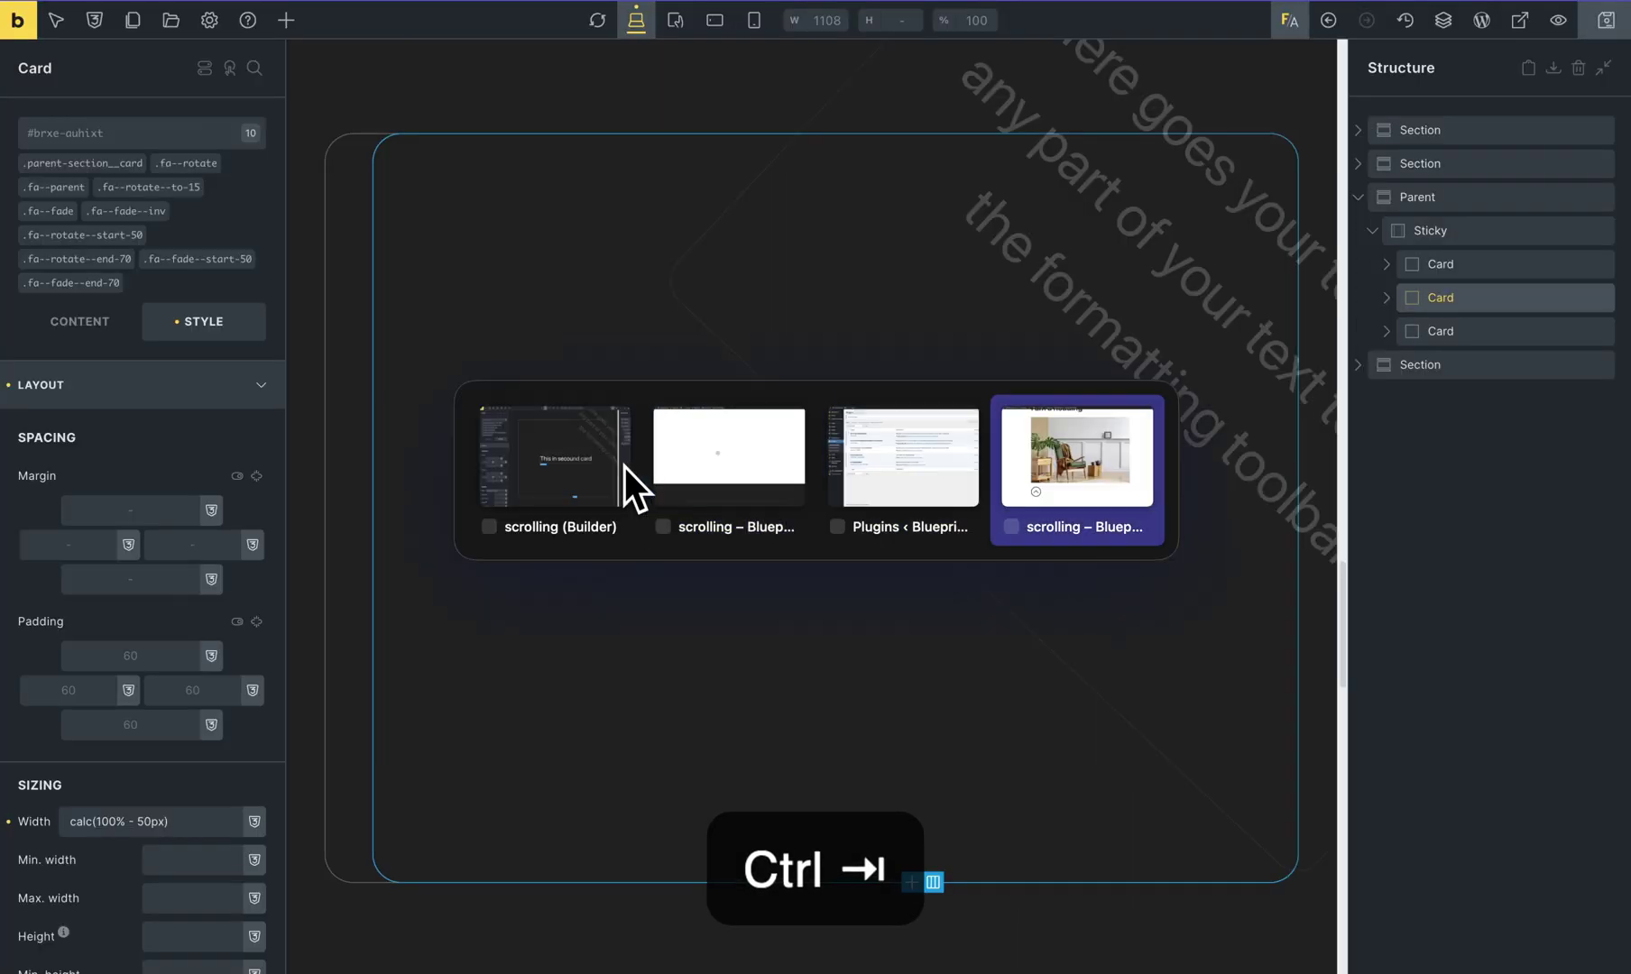
key(ctrl+Tab)
key(ctrl+Tab)
key(ctrl+Tab)
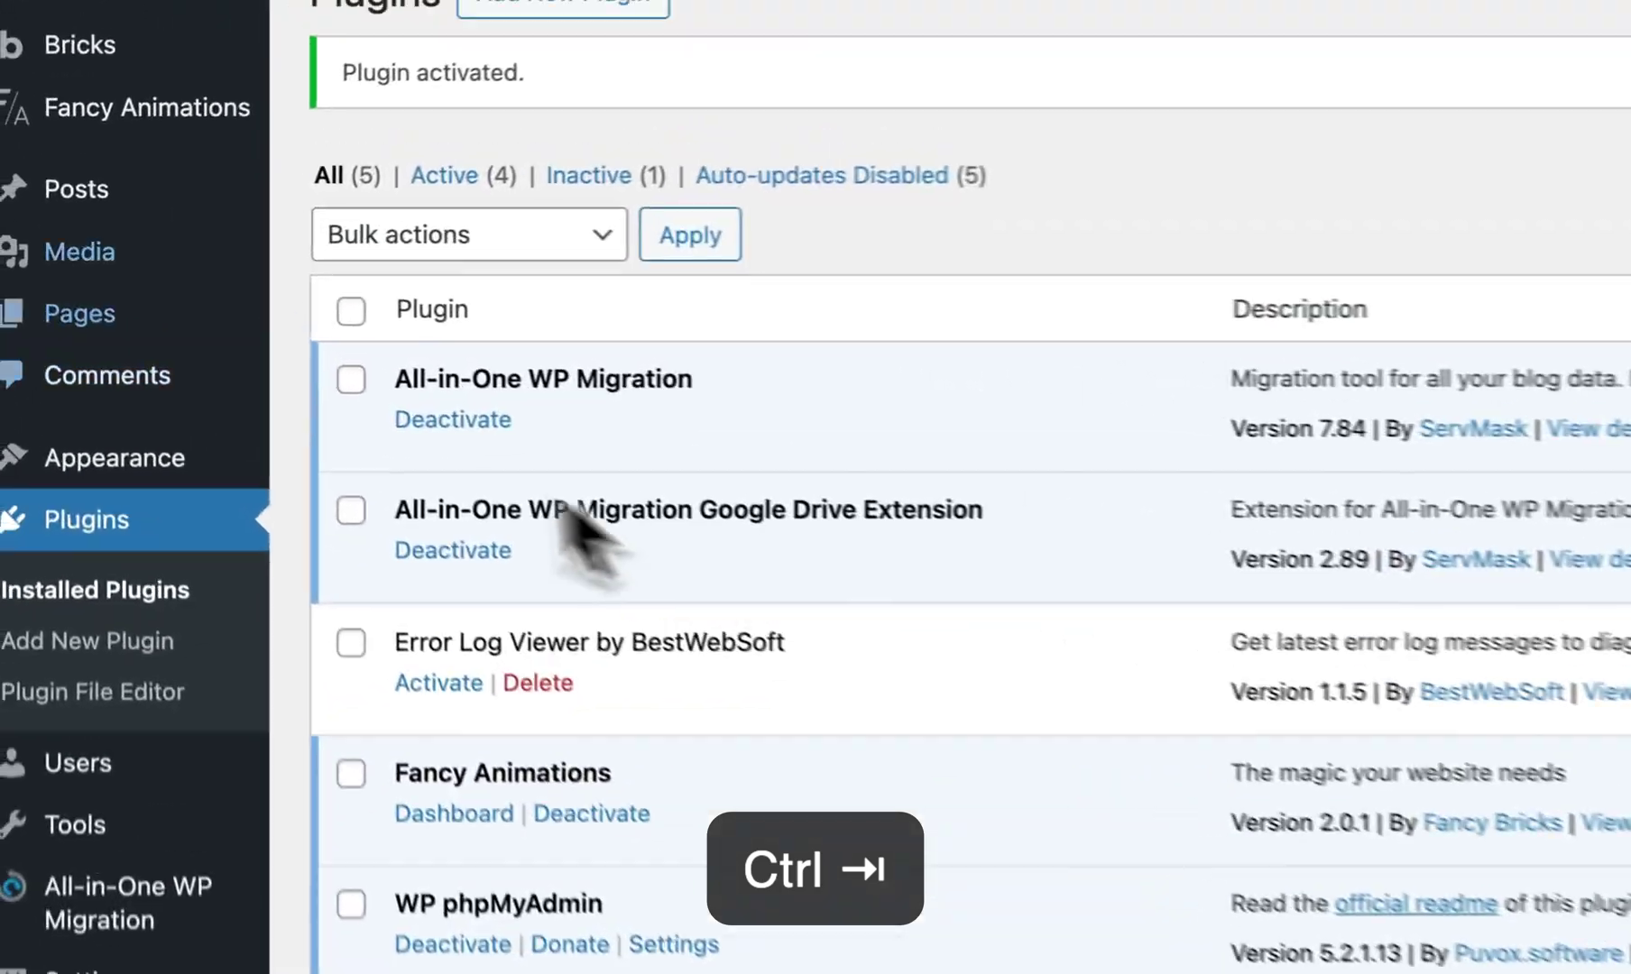
click(147, 108)
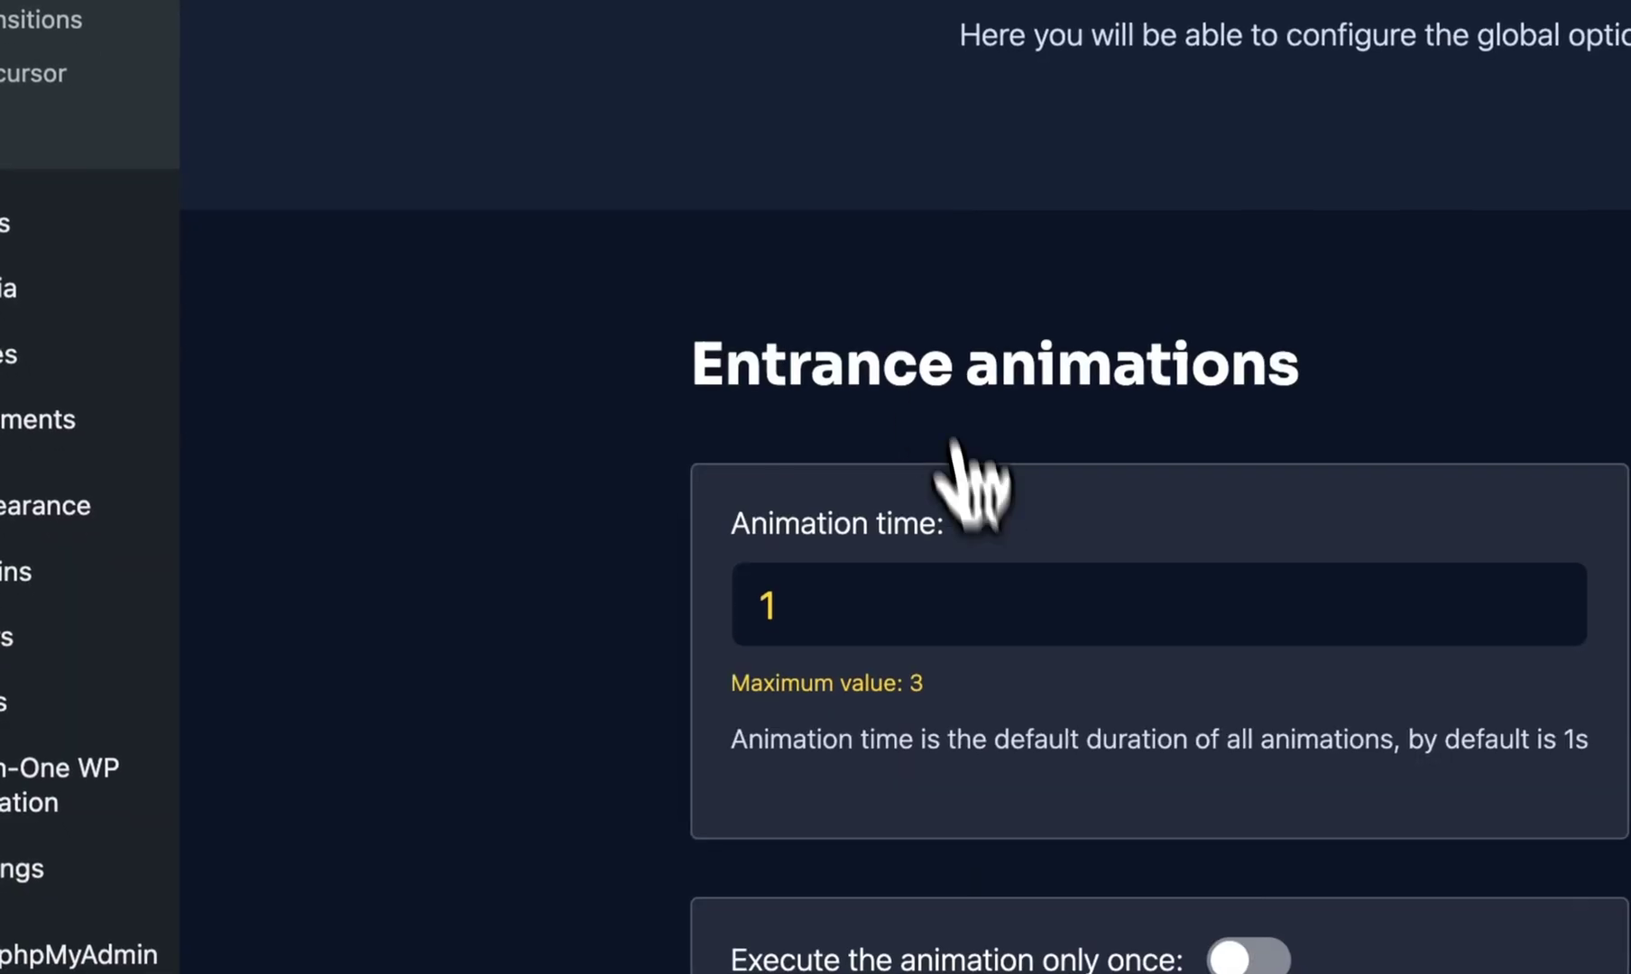
Turn off the Optimized CSS file option under Global options and save the animation settings
scroll(969, 487, down, 10)
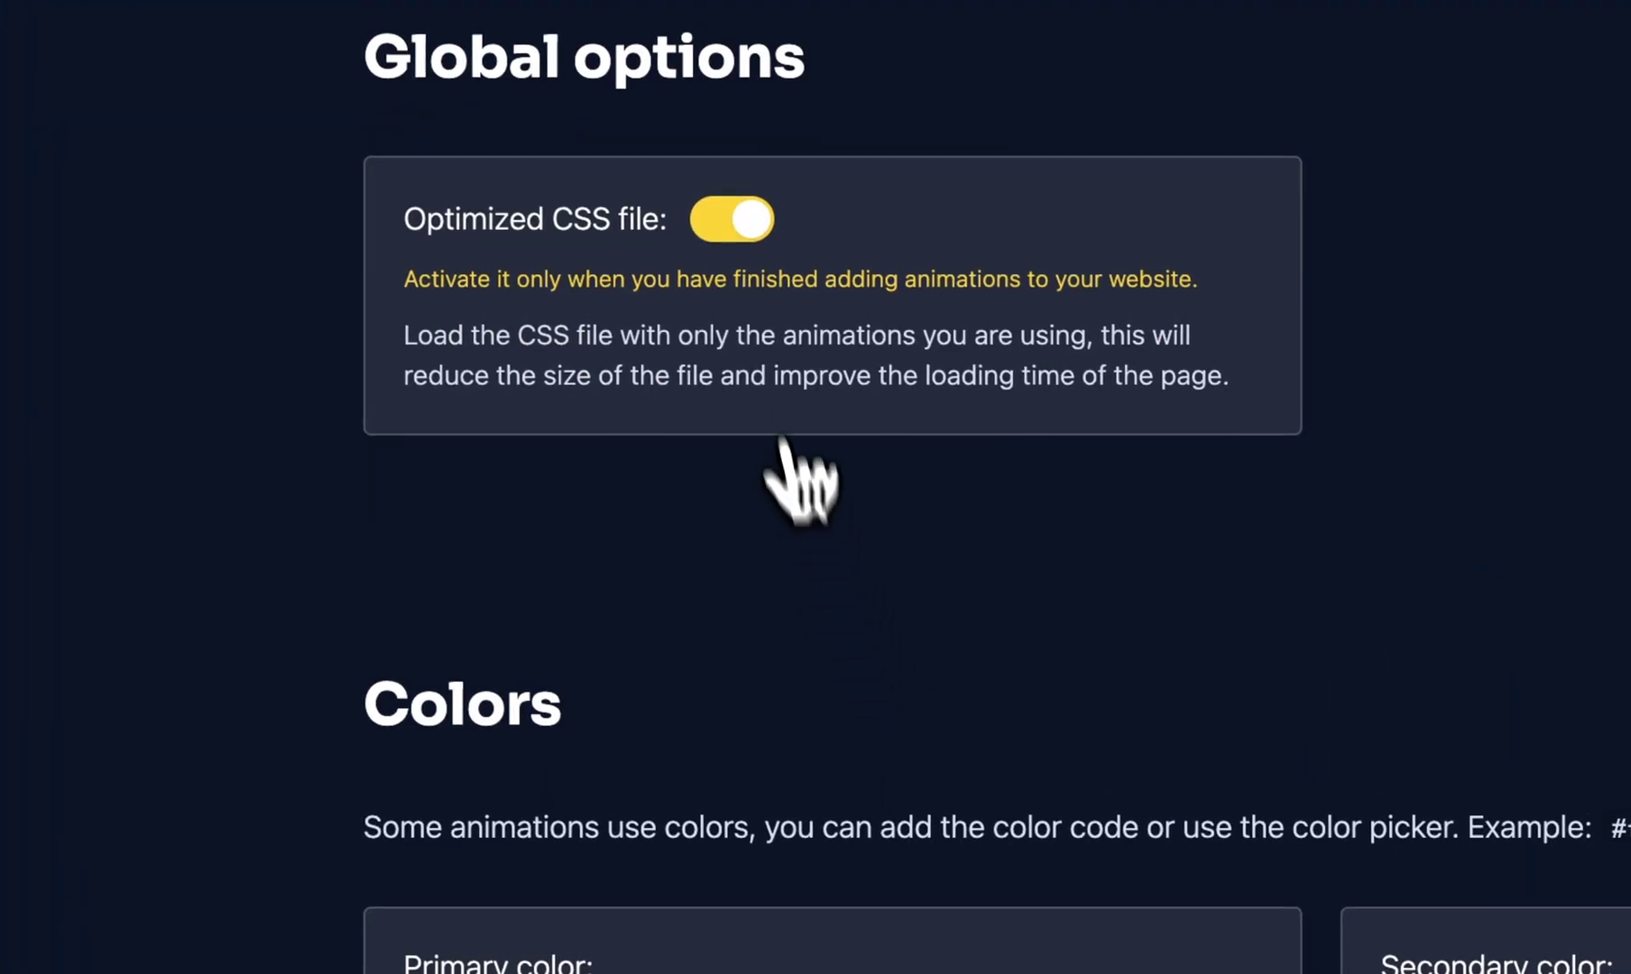
click(731, 219)
scroll(619, 492, down, 3)
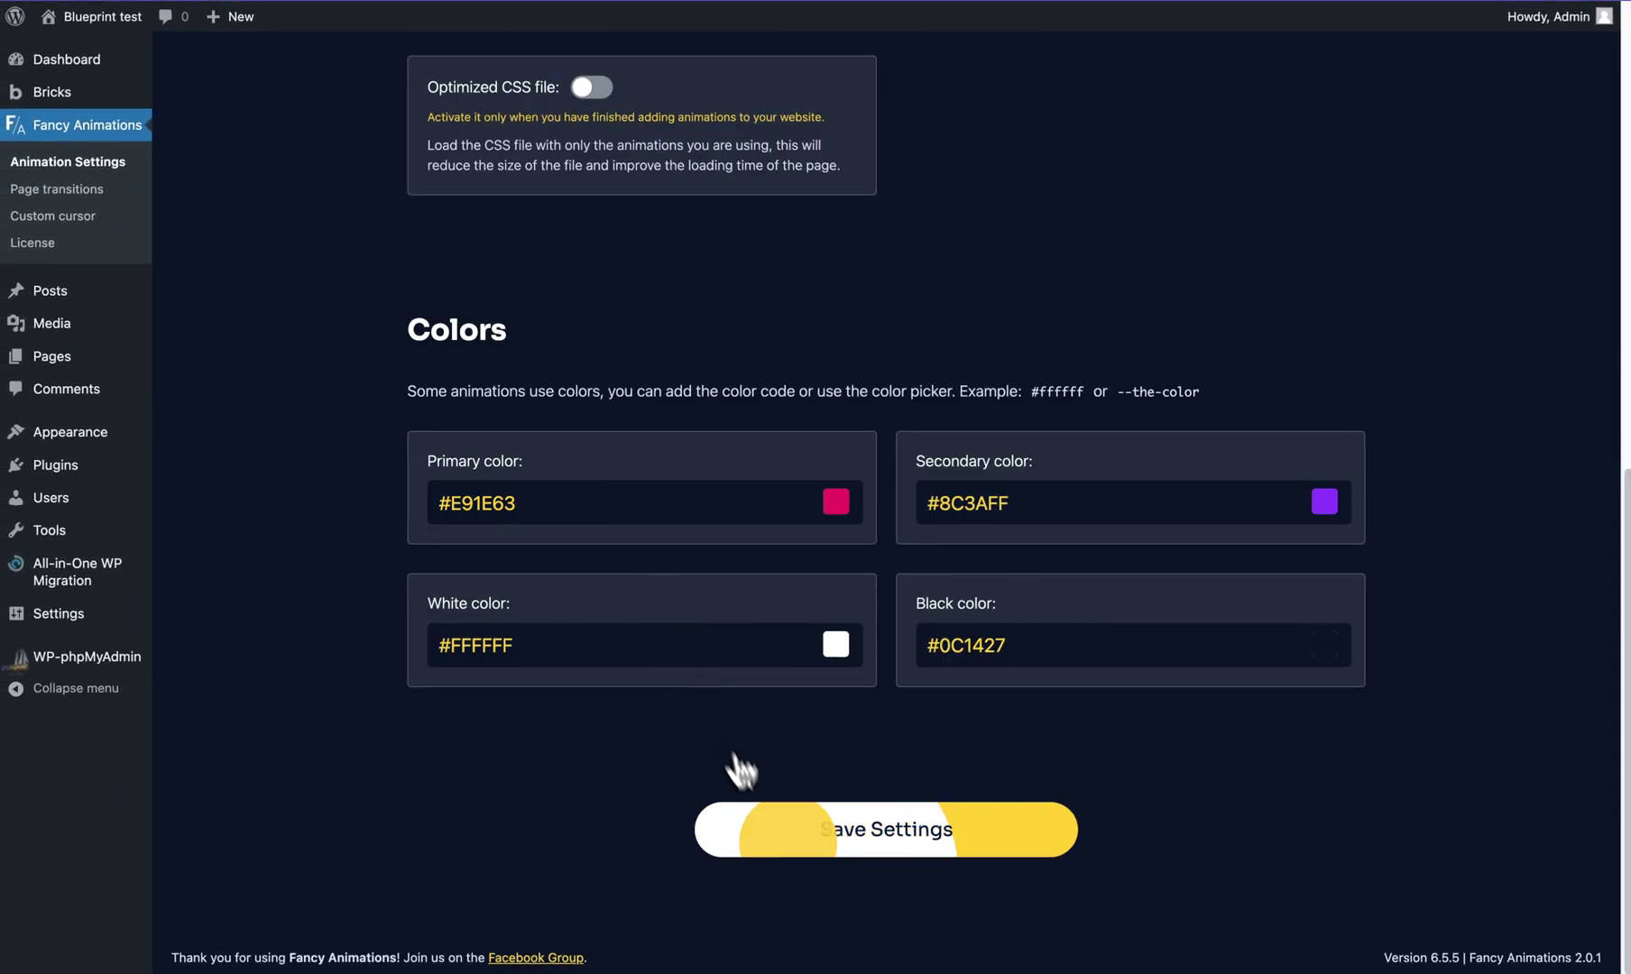
click(731, 828)
scroll(505, 786, up, 4)
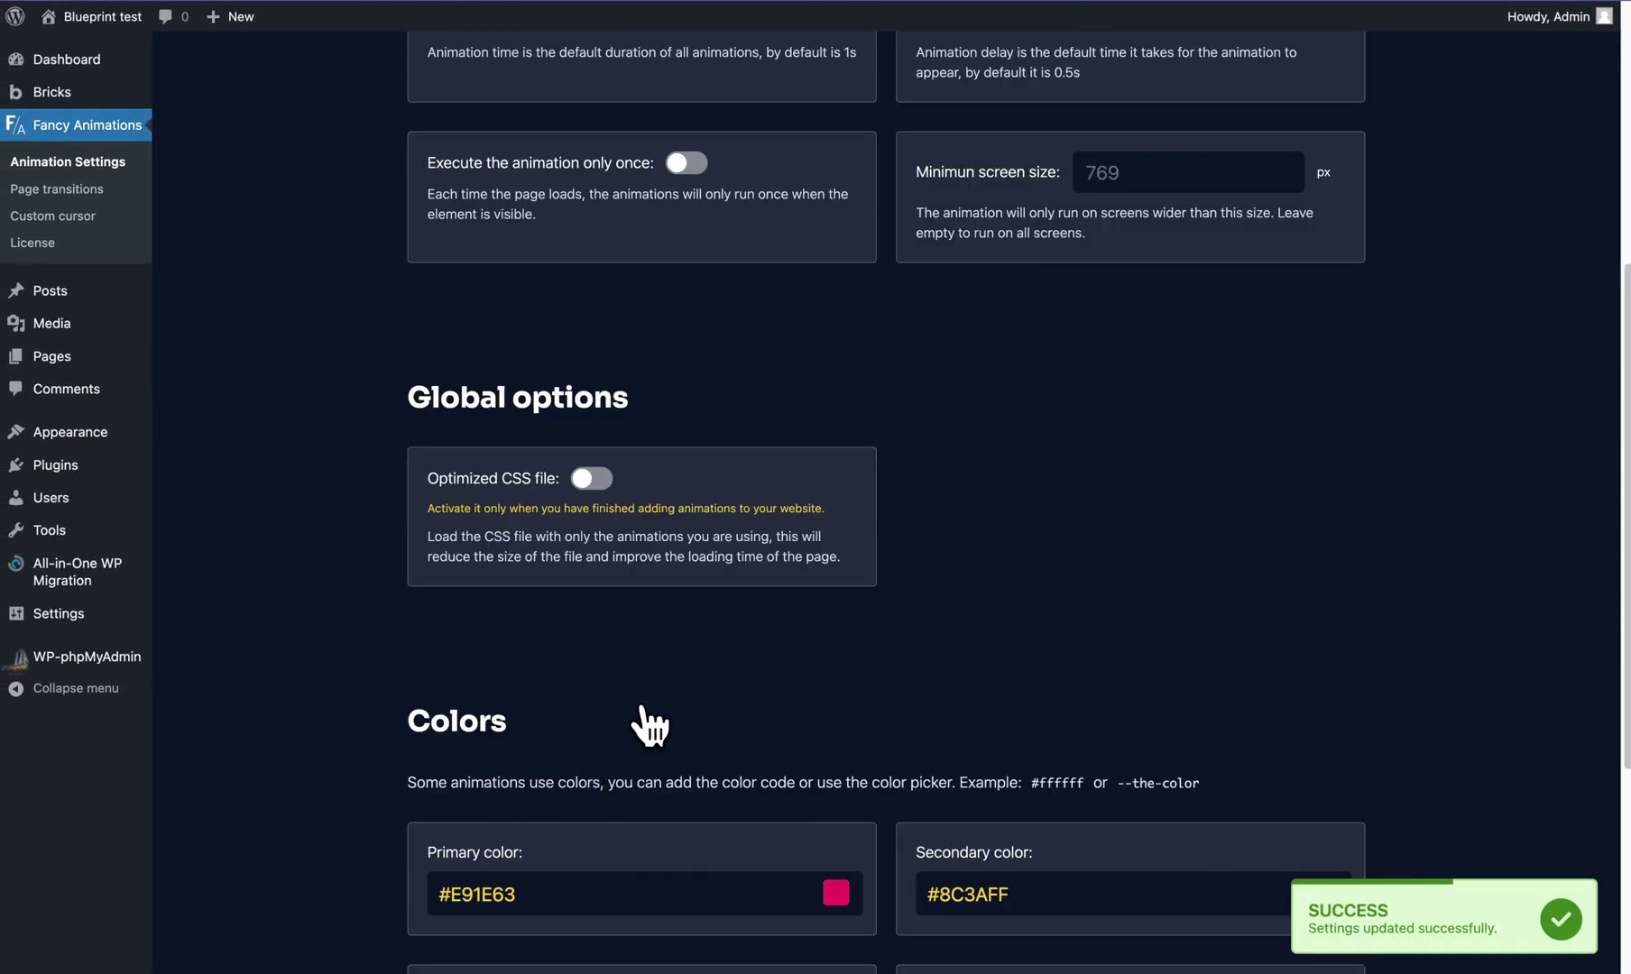
Return to the live scrolling page and scroll around the start of the dark card section to examine the stacked Cards
key(ctrl+Tab)
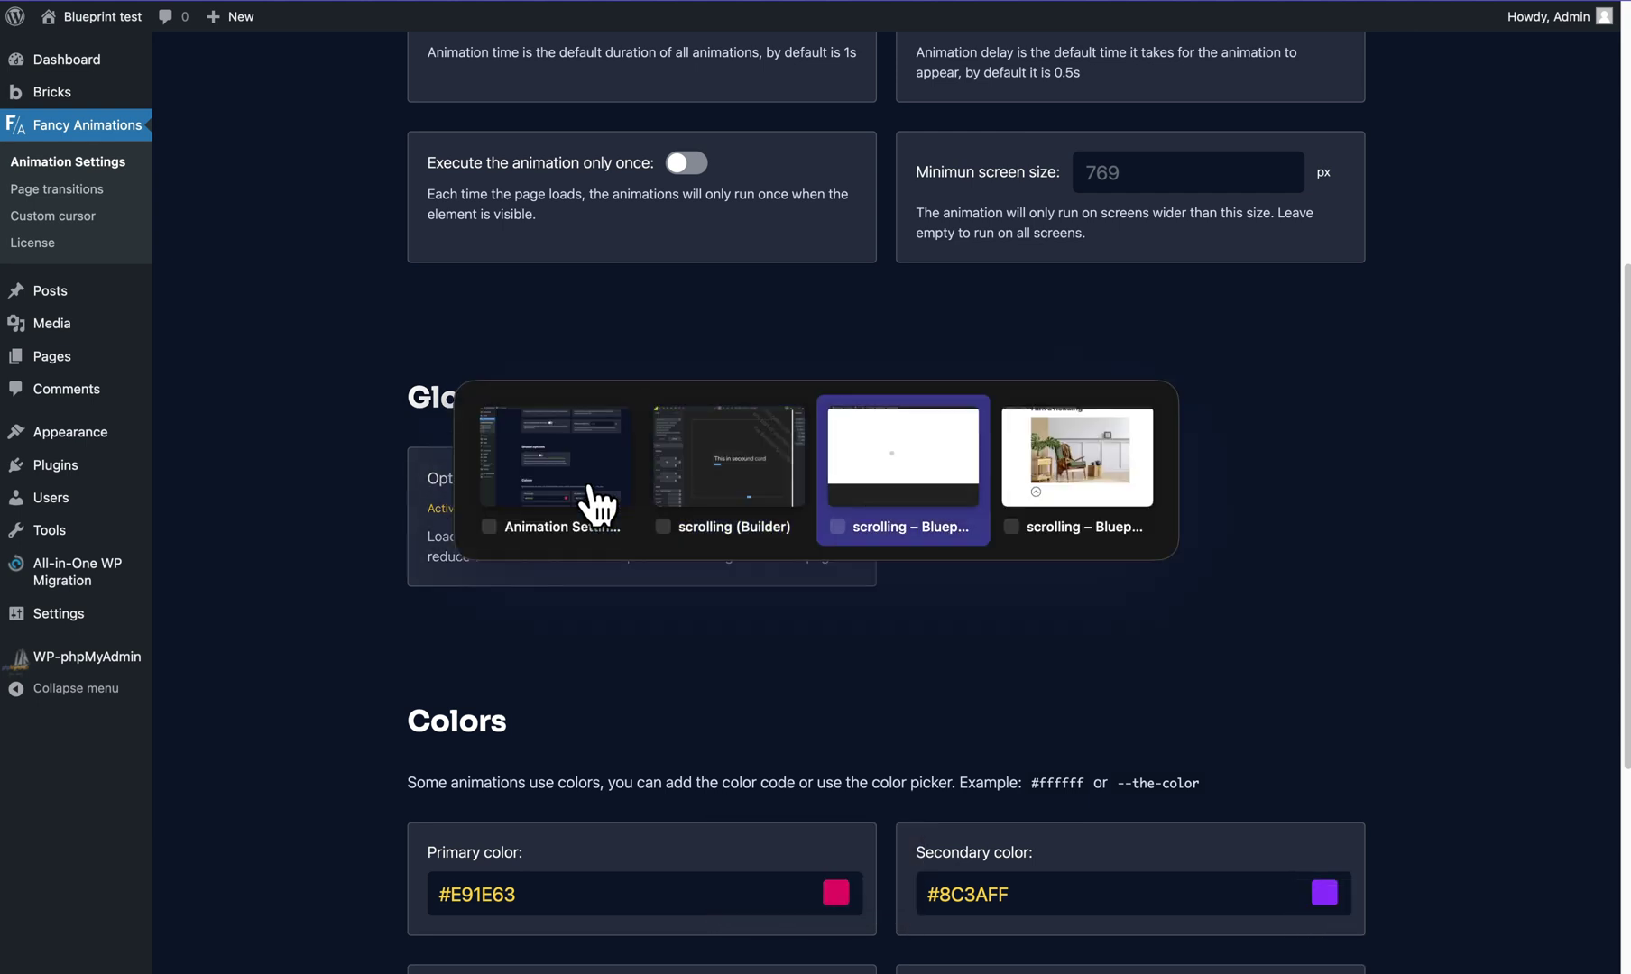
scroll(588, 498, down, 9)
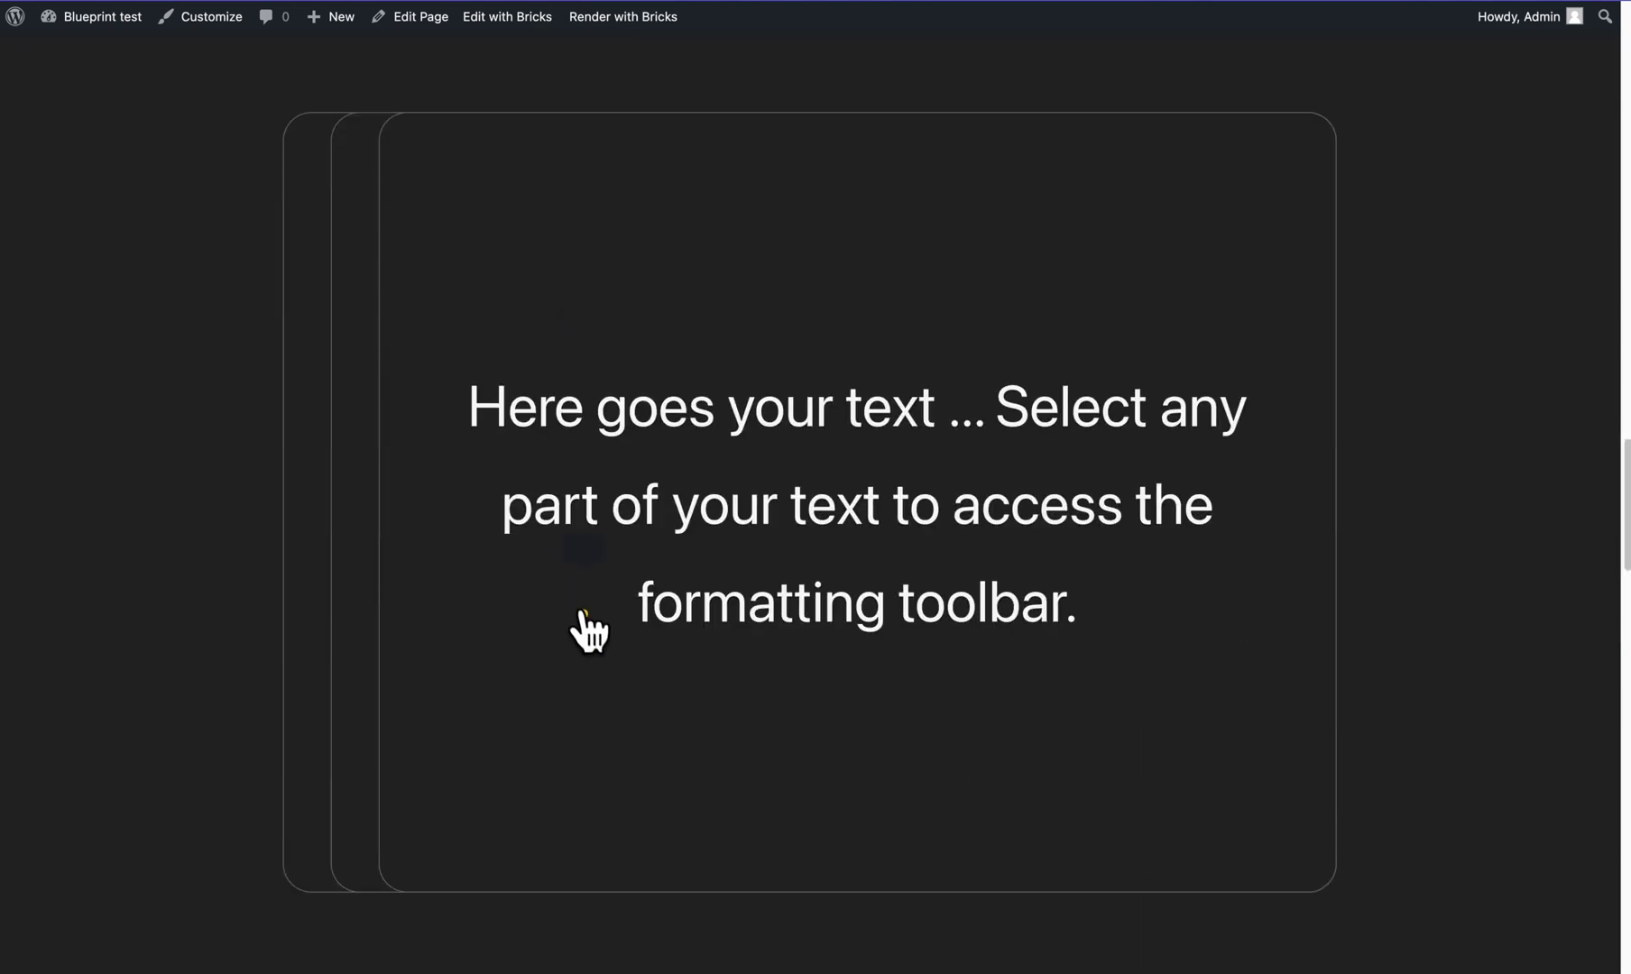
scroll(585, 618, up, 4)
scroll(585, 618, down, 5)
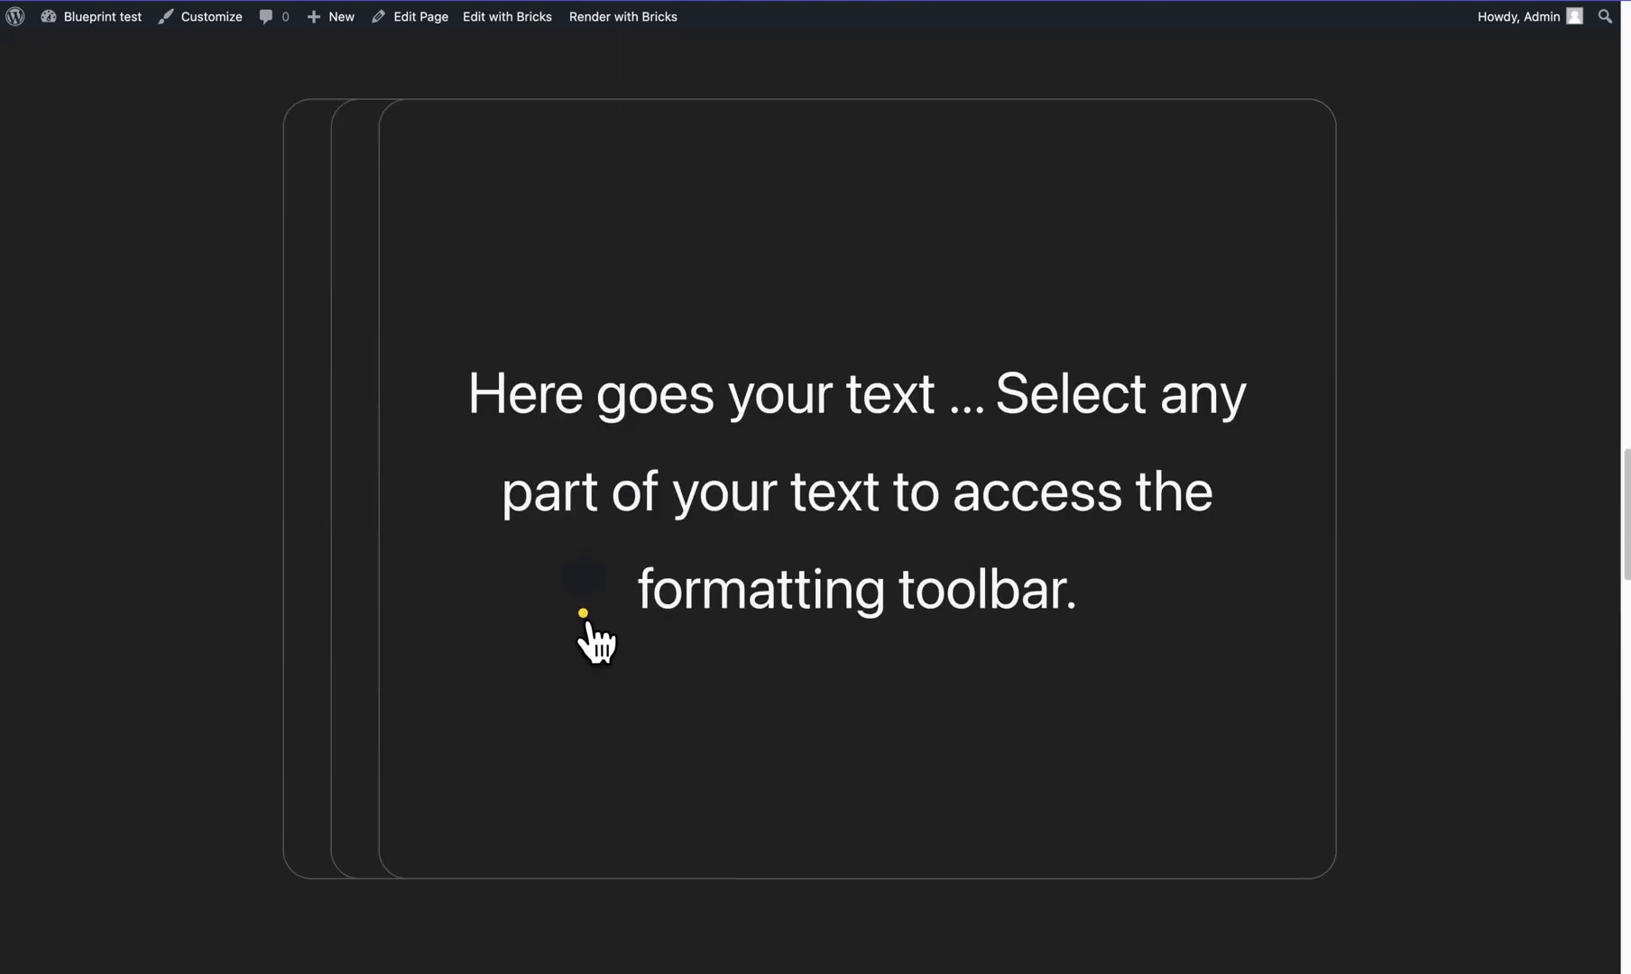
scroll(584, 618, up, 3)
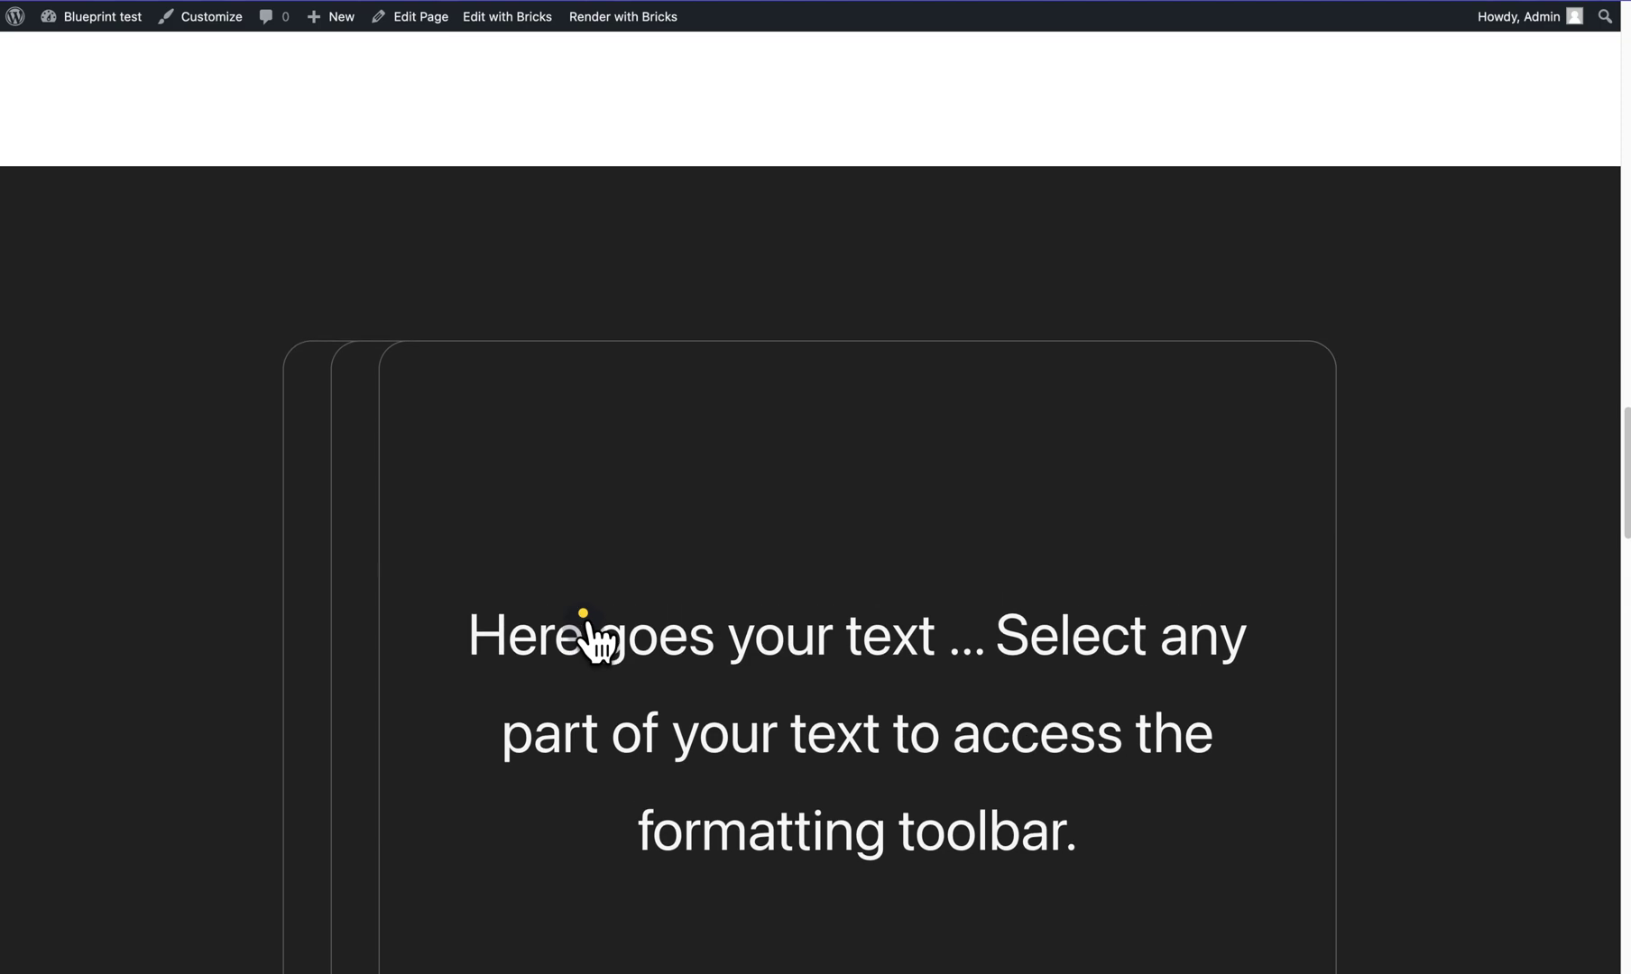
Refresh the live page and scroll repeatedly through the whole card section to check each Card's rotation, fade and text reveal
key(super+r)
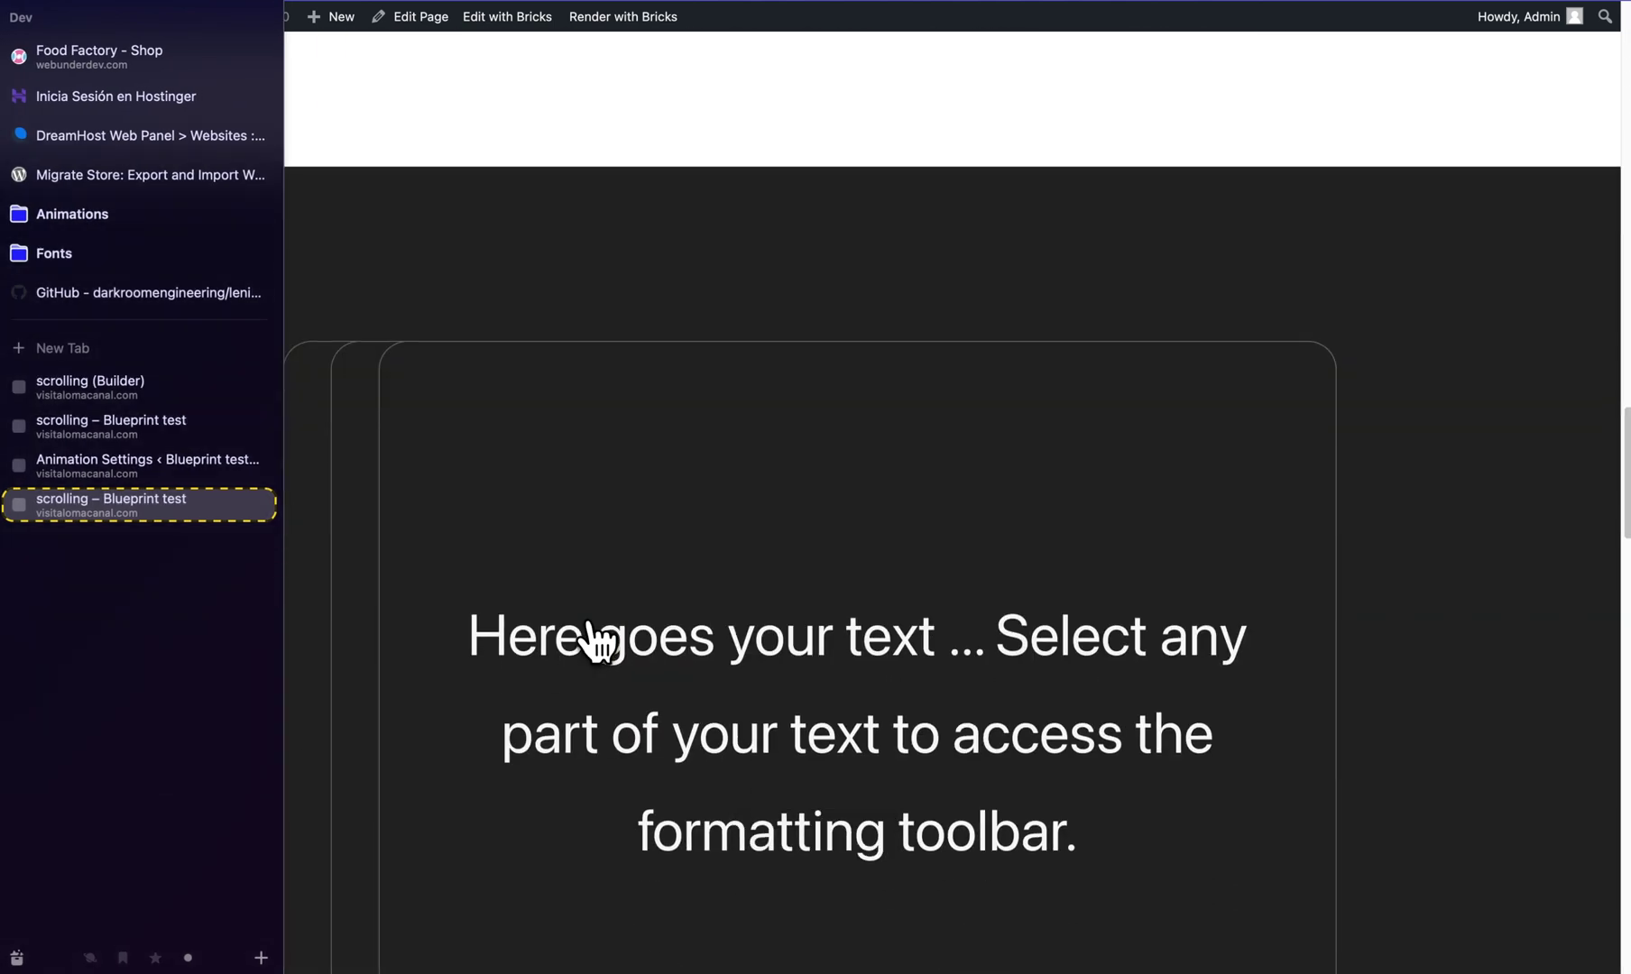
scroll(595, 642, down, 3)
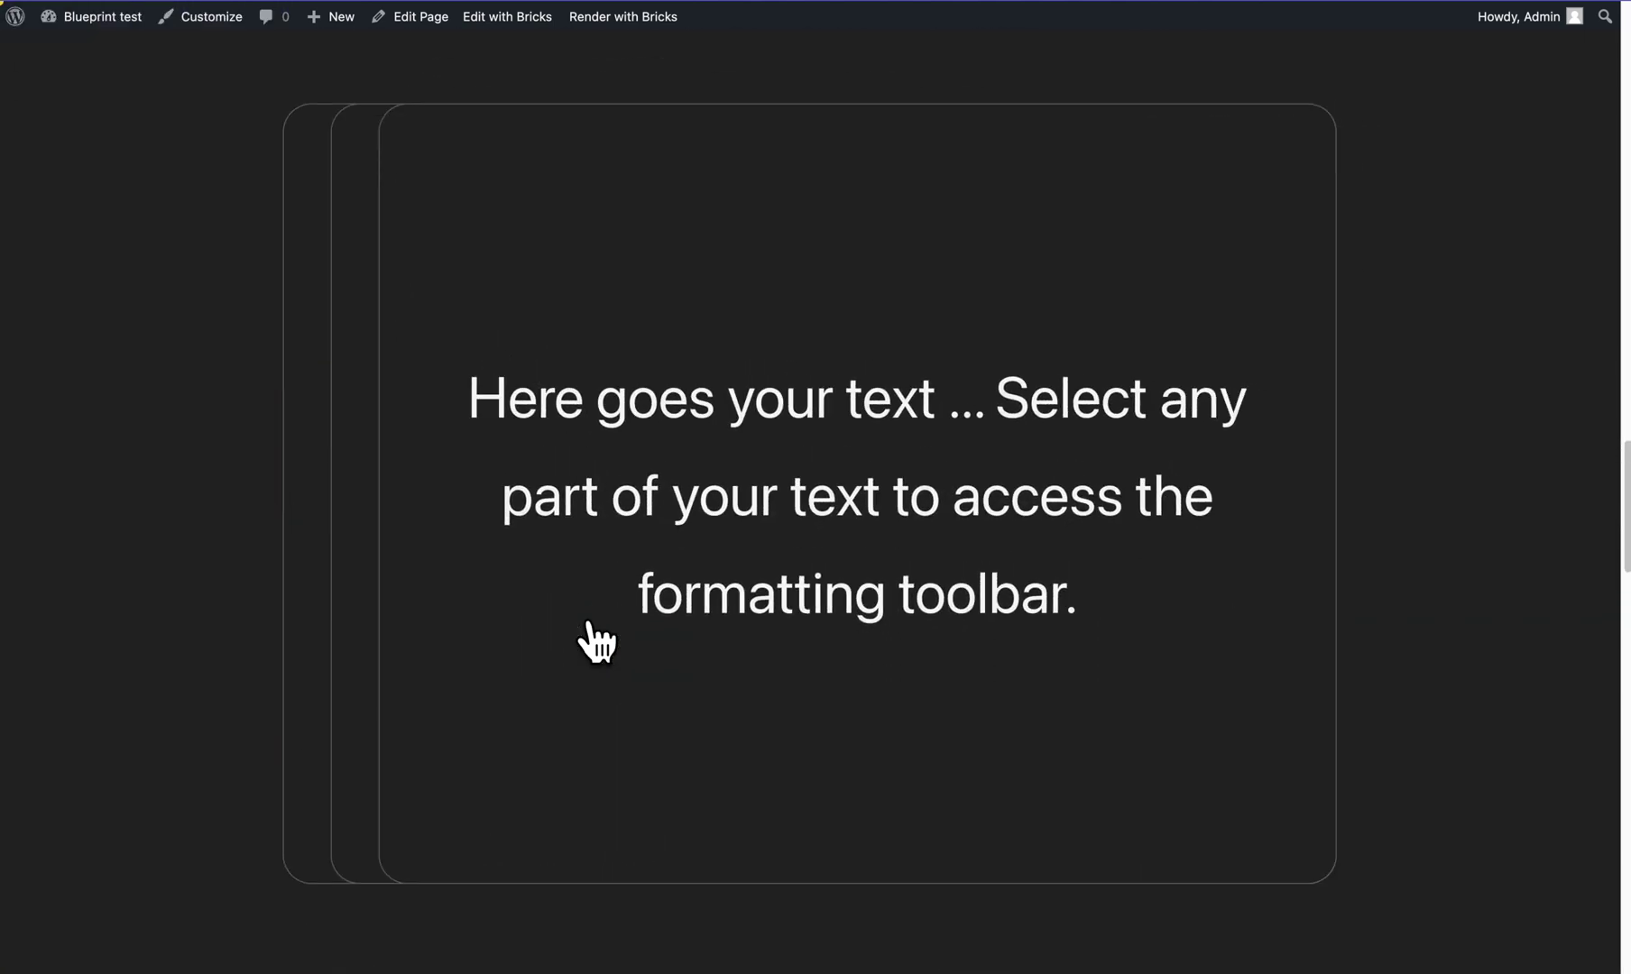
scroll(596, 642, up, 2)
scroll(595, 642, down, 2)
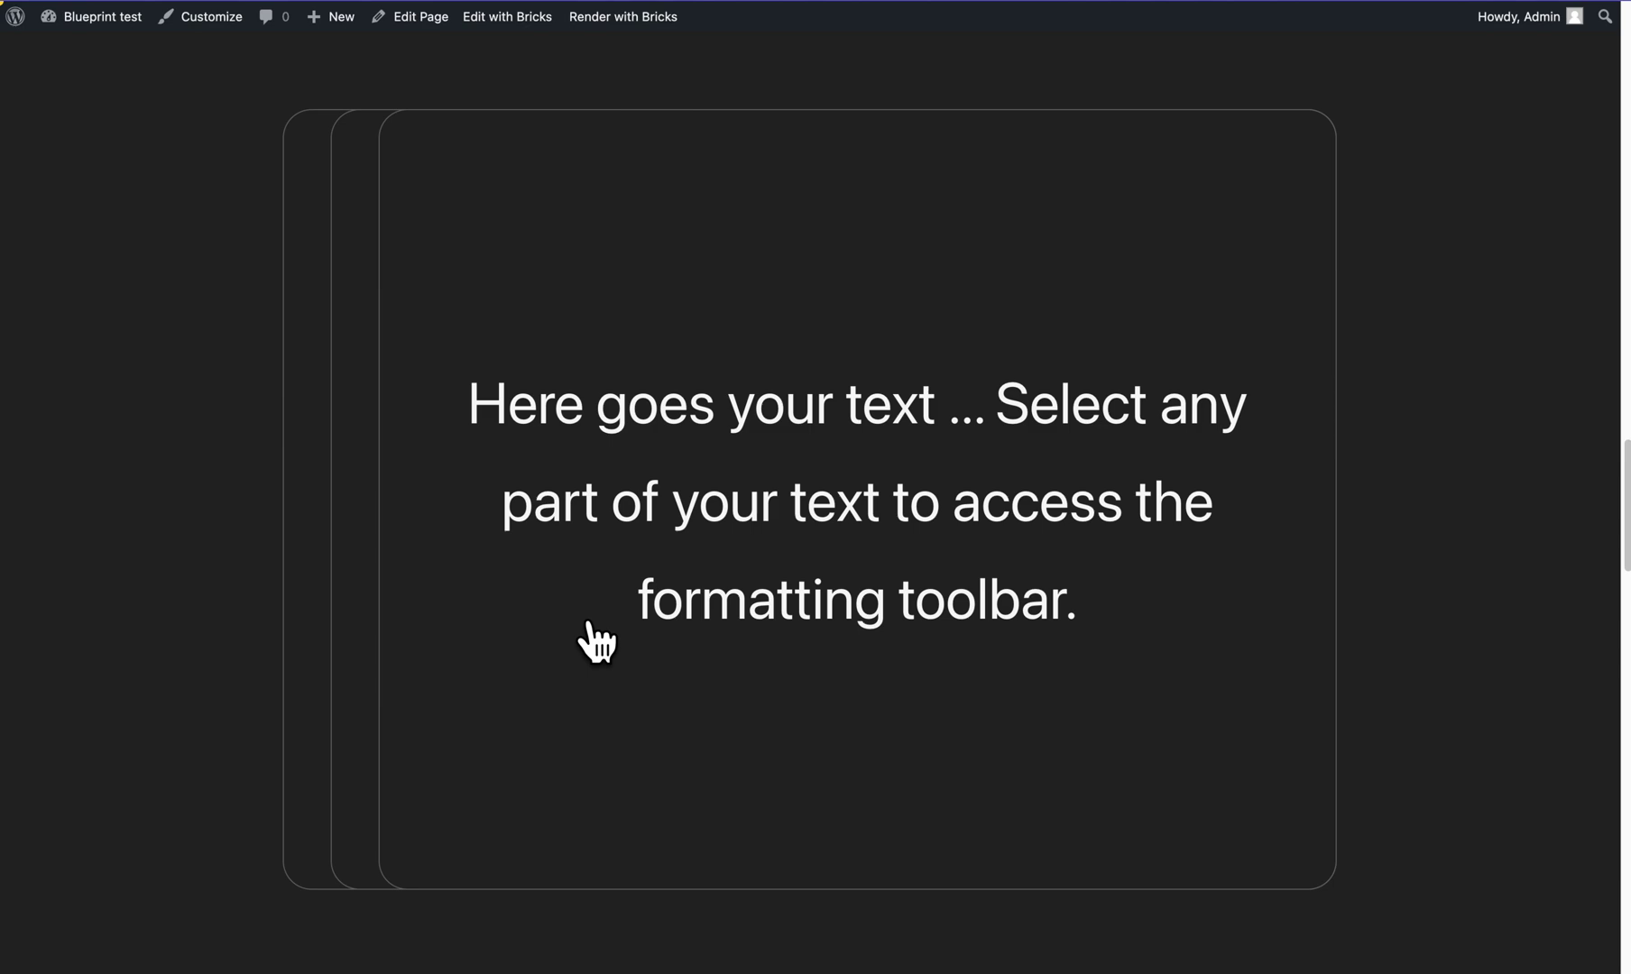
scroll(595, 642, down, 3)
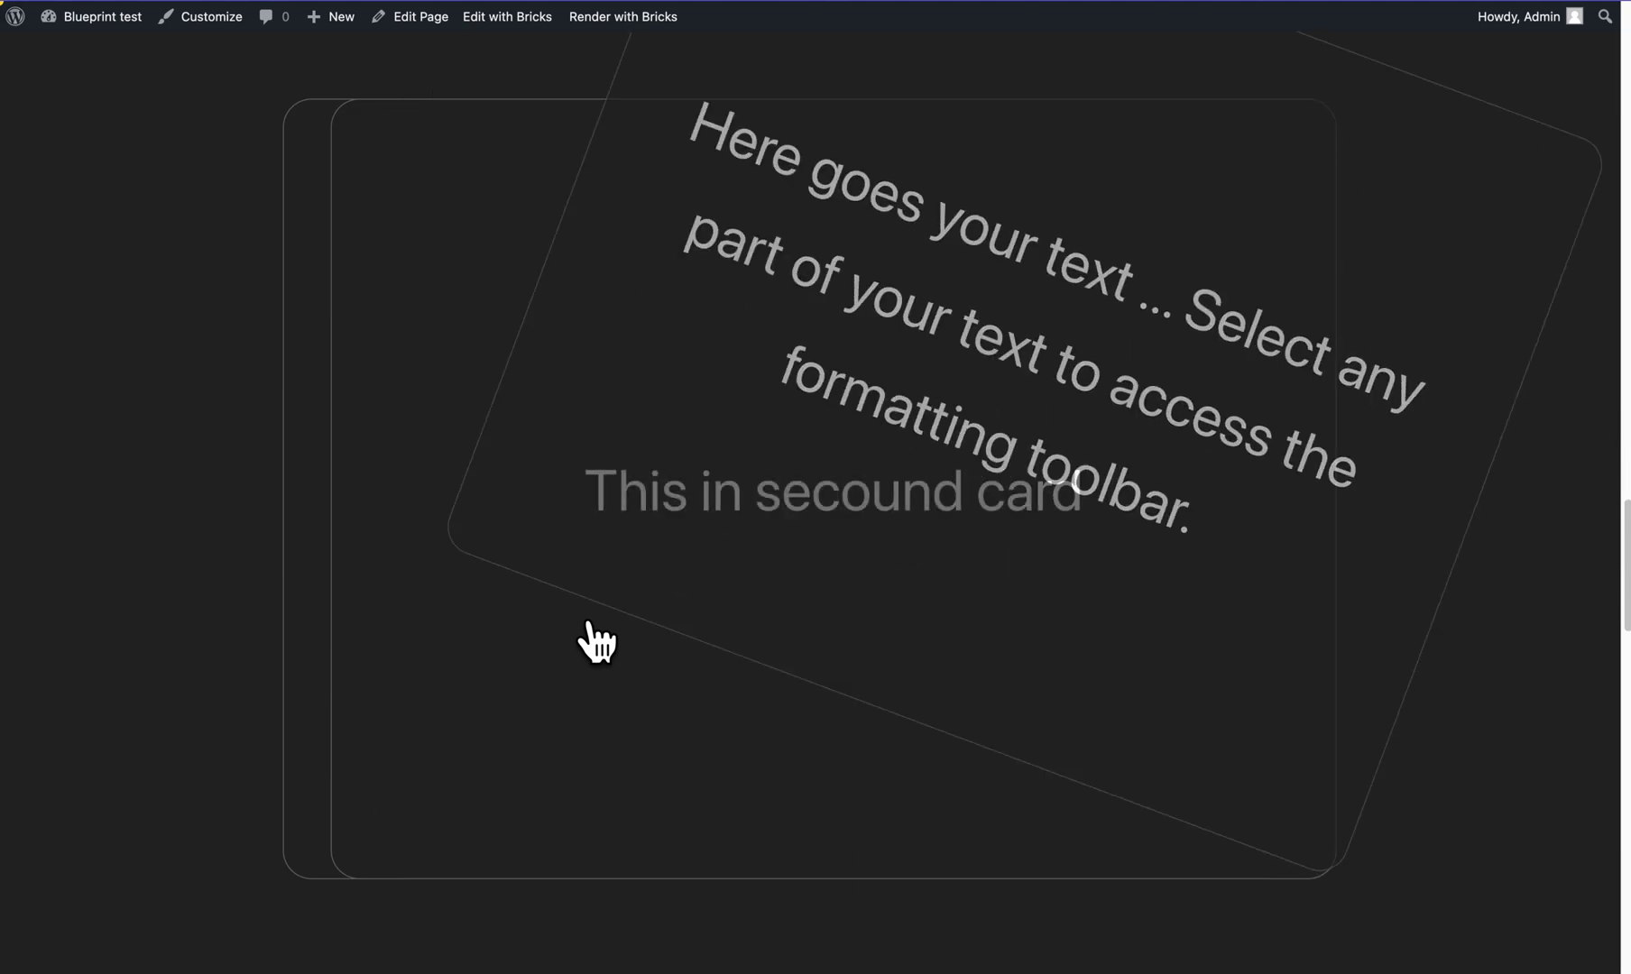
scroll(595, 643, down, 5)
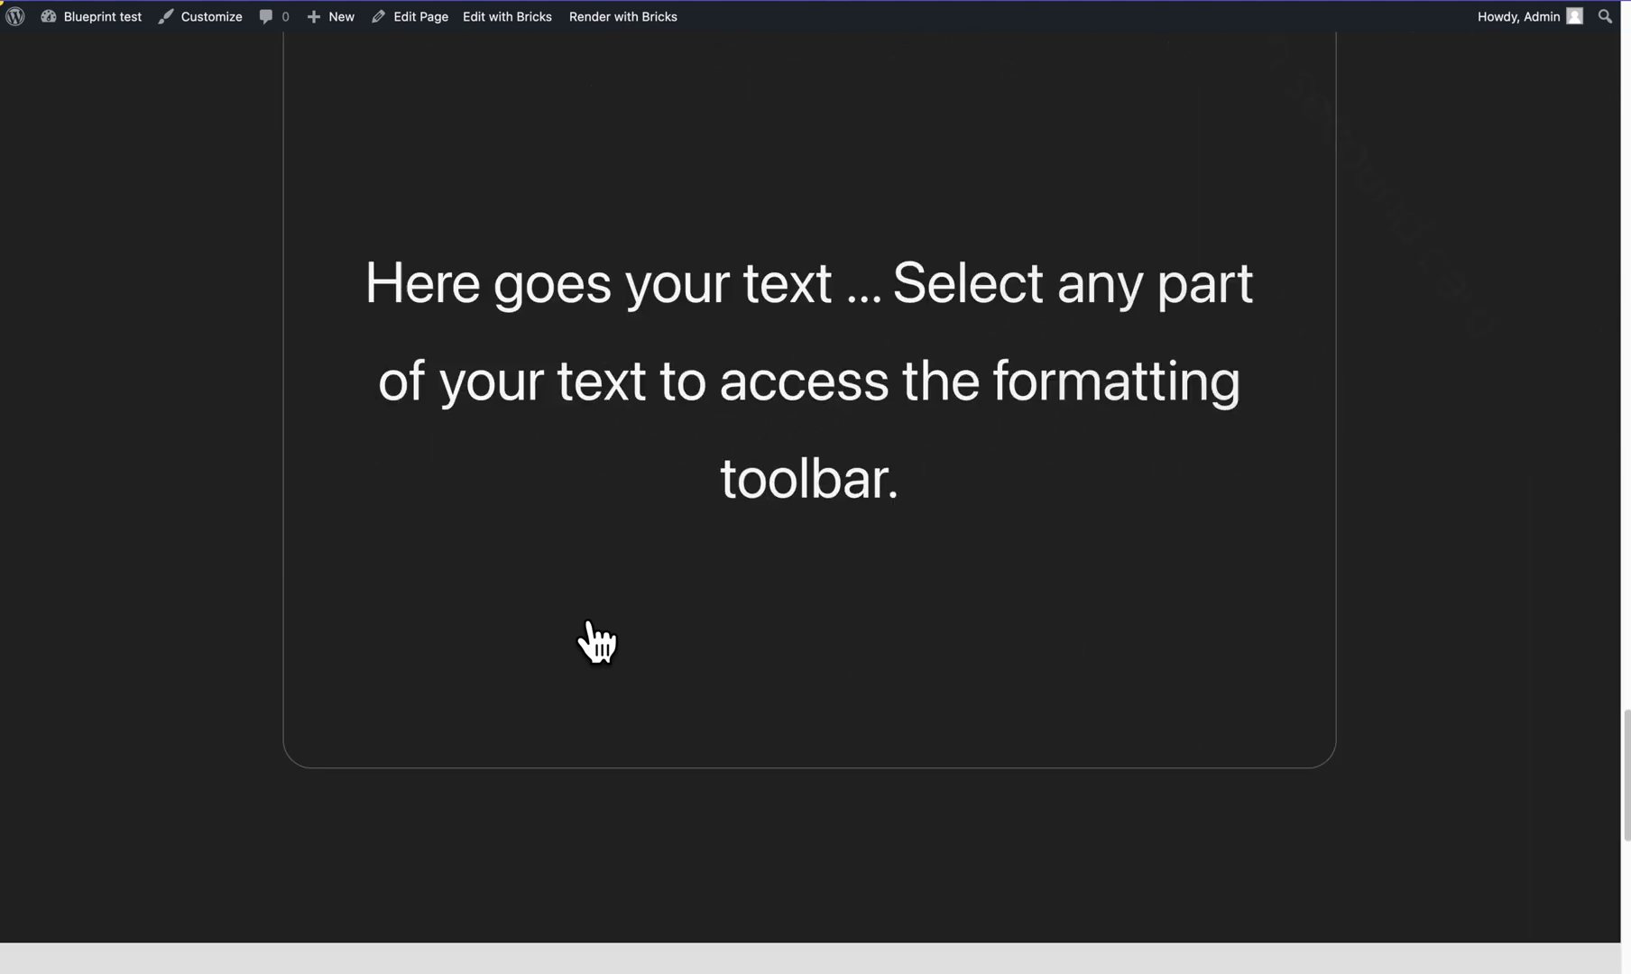
scroll(595, 643, up, 8)
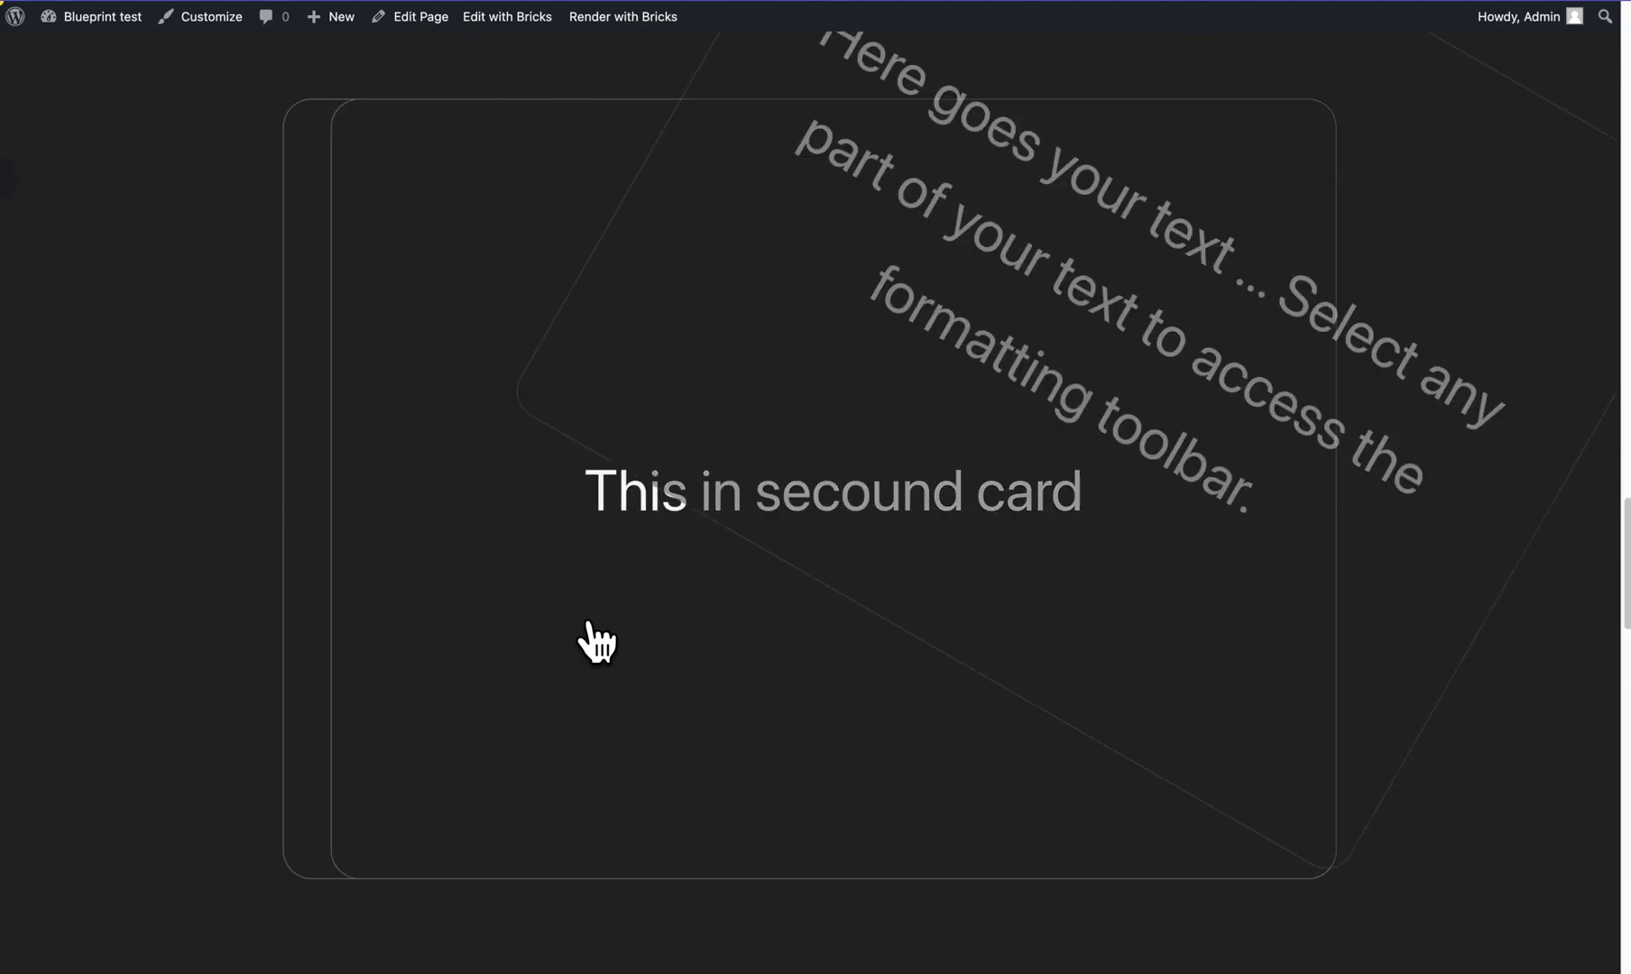
scroll(595, 642, up, 5)
scroll(596, 642, down, 7)
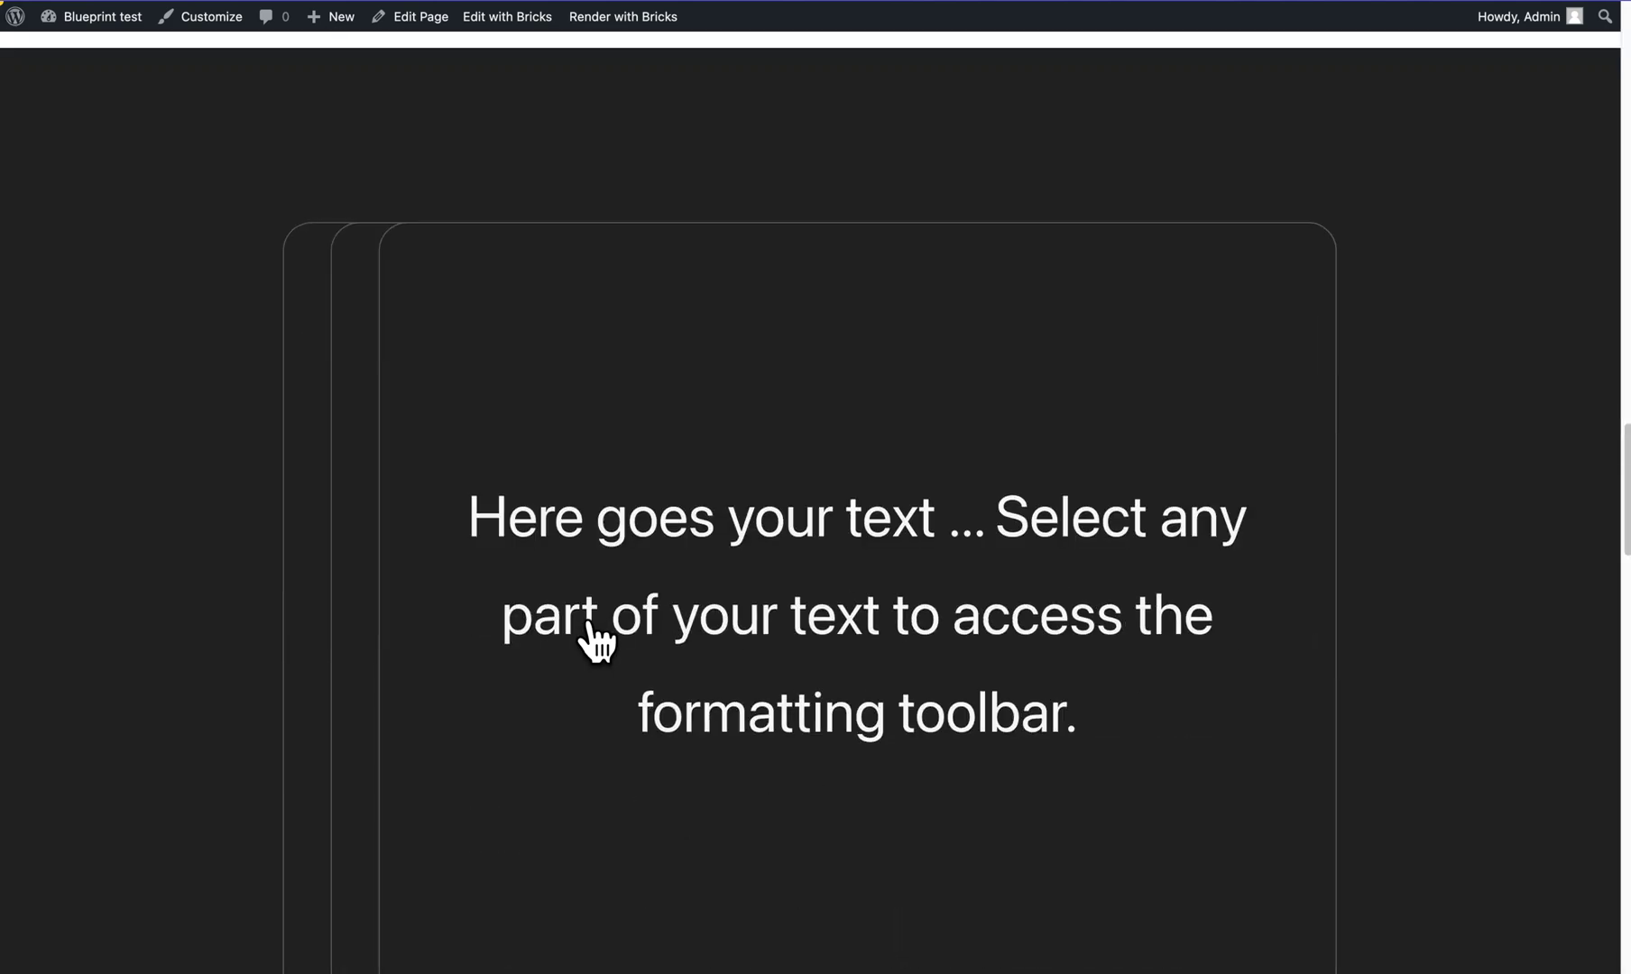
scroll(596, 642, down, 6)
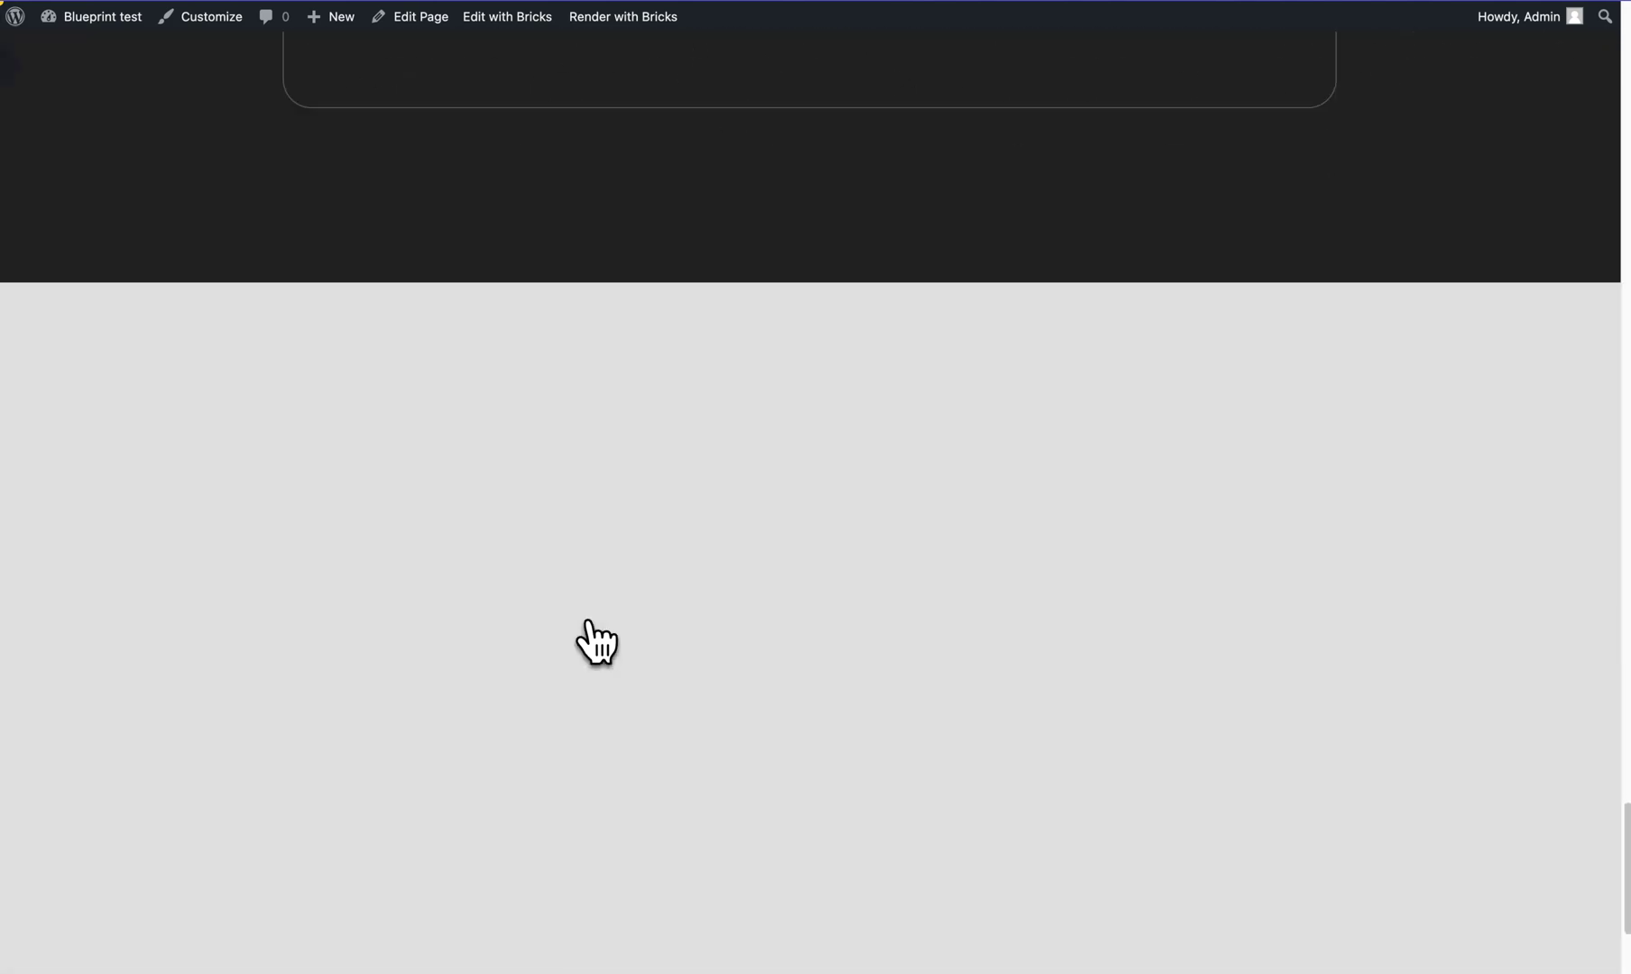
scroll(596, 642, up, 5)
scroll(595, 642, down, 8)
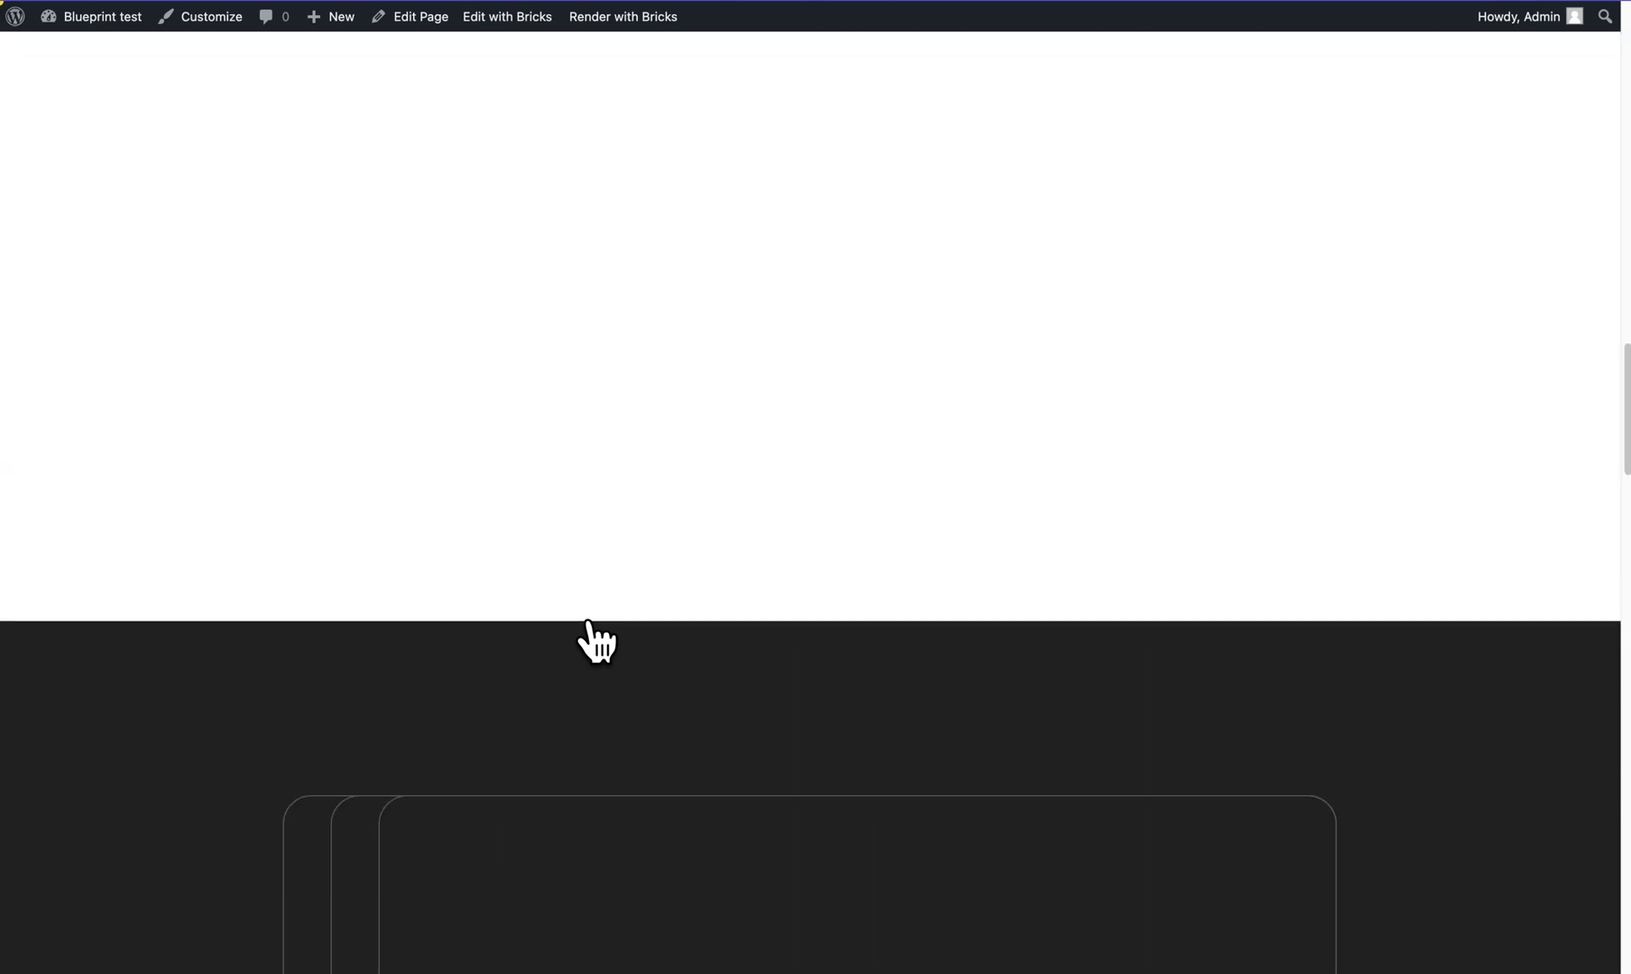
scroll(595, 642, up, 4)
scroll(587, 640, down, 5)
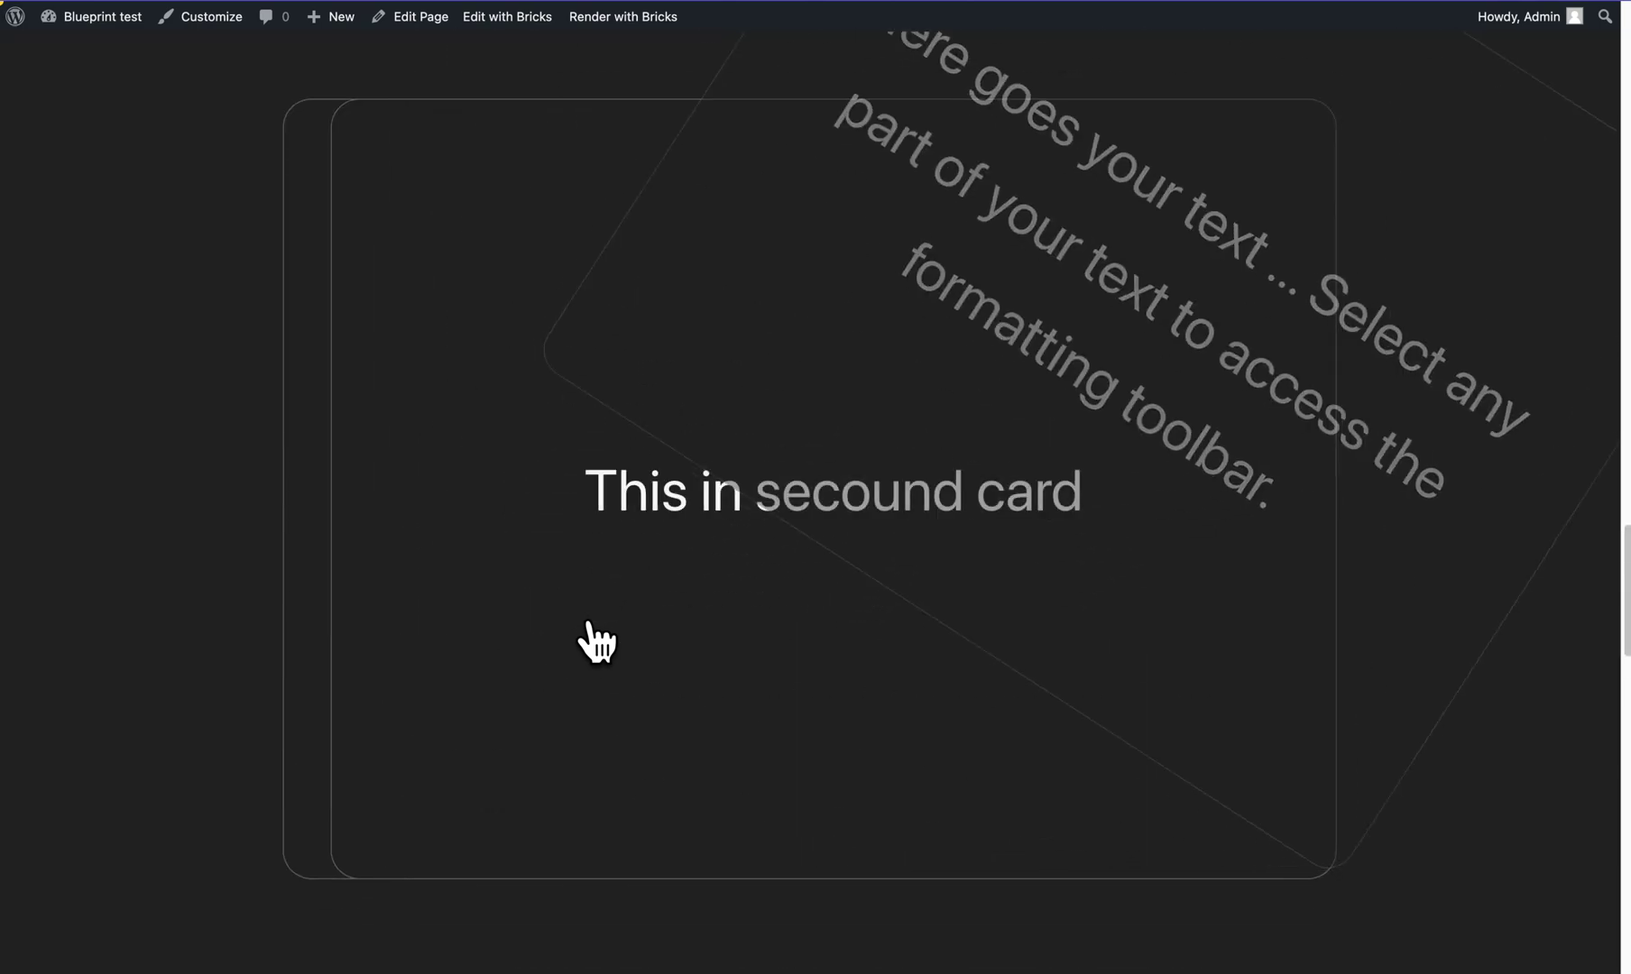
scroll(586, 641, up, 4)
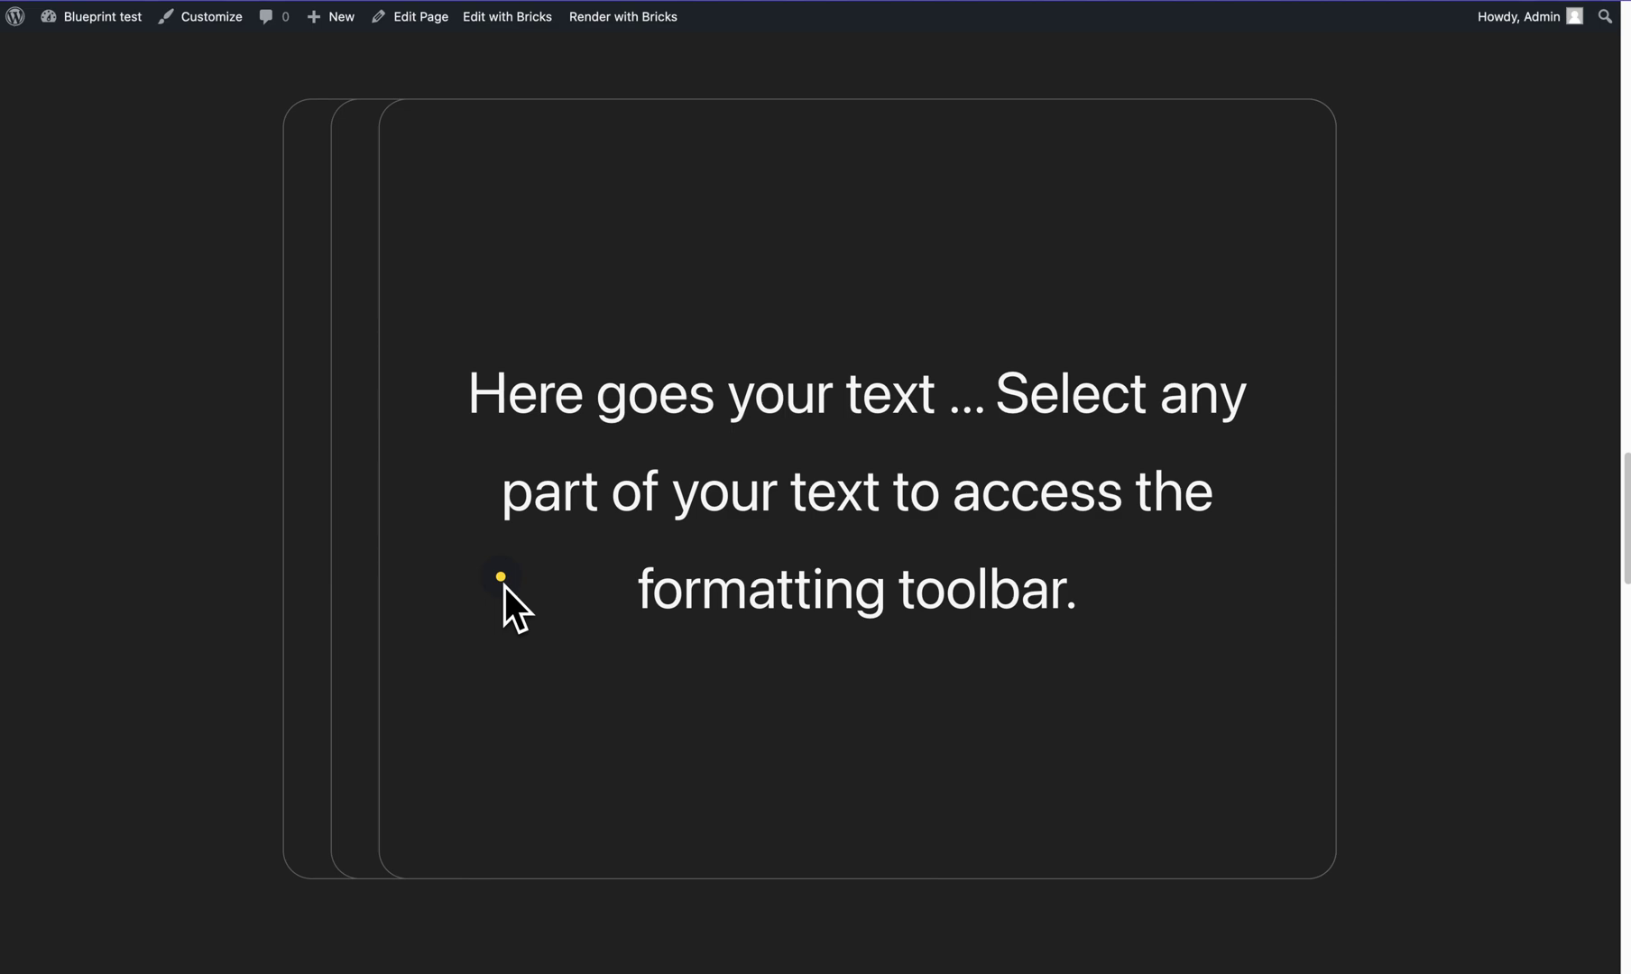
scroll(505, 586, down, 5)
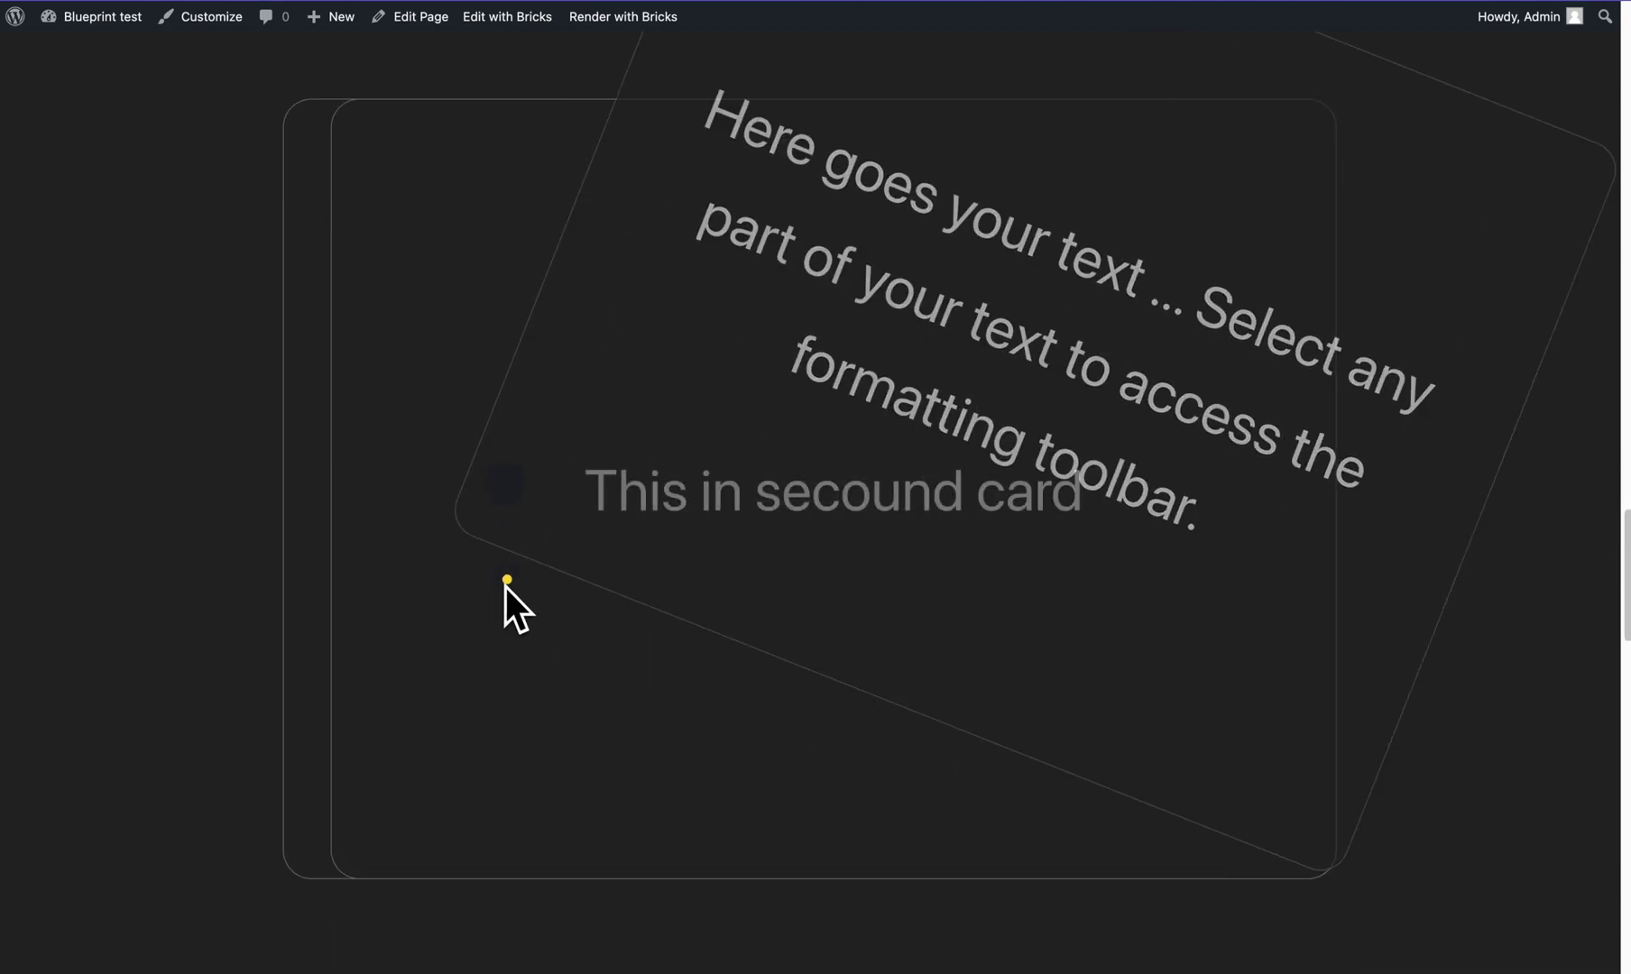
scroll(511, 589, down, 5)
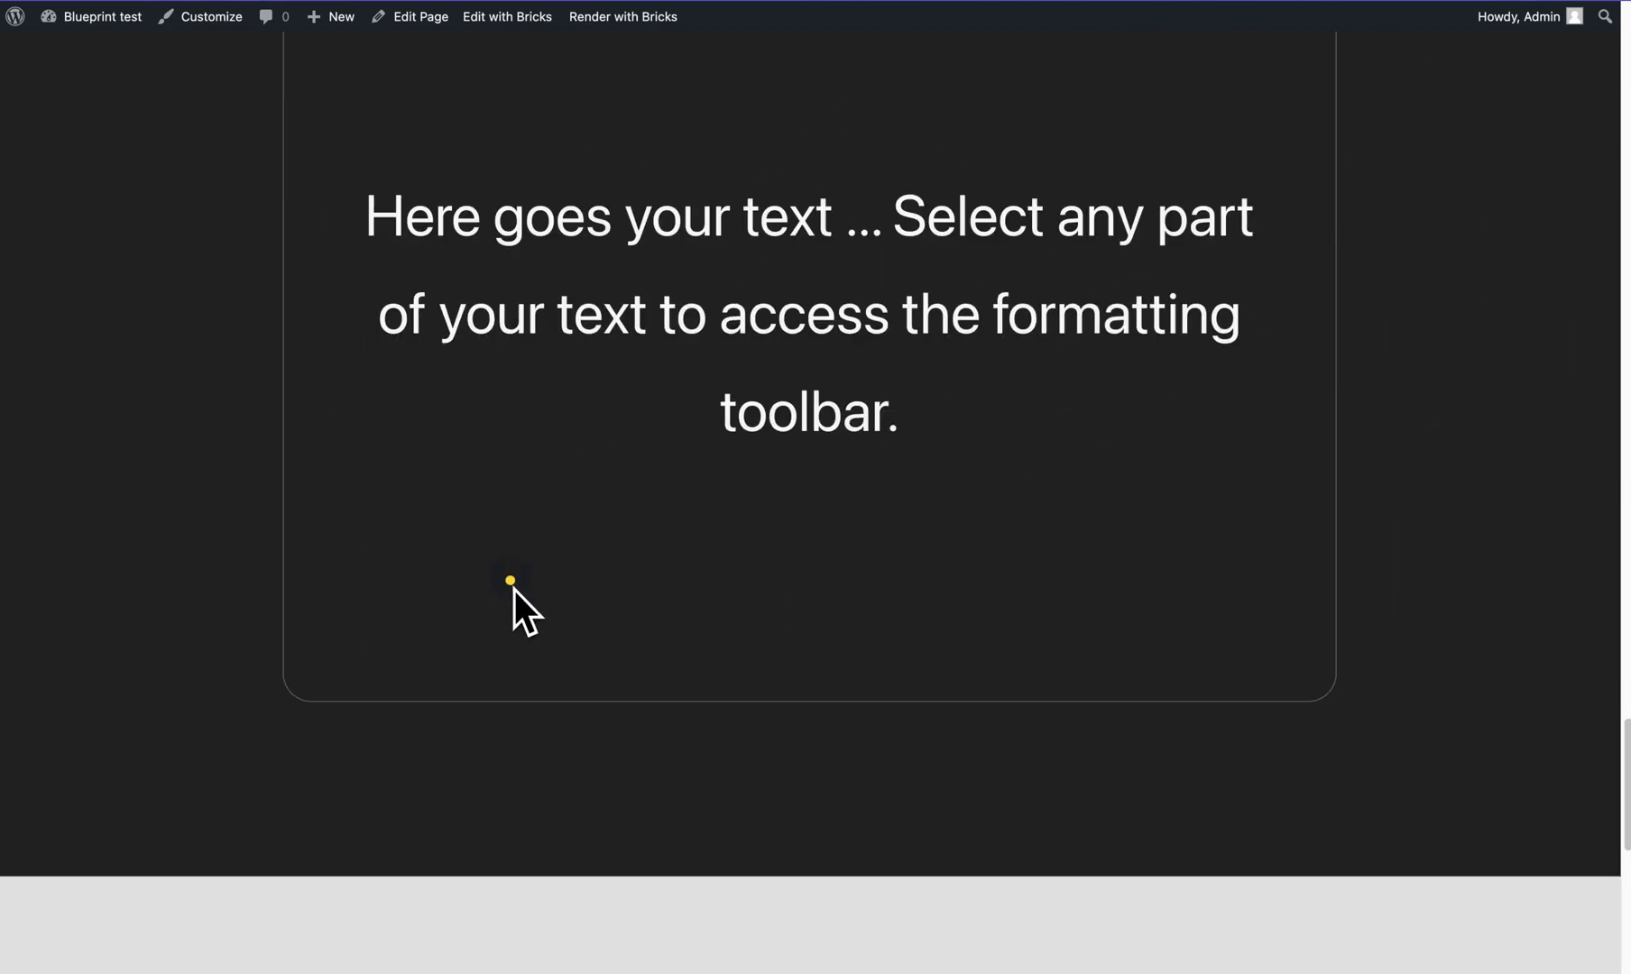
scroll(514, 590, up, 5)
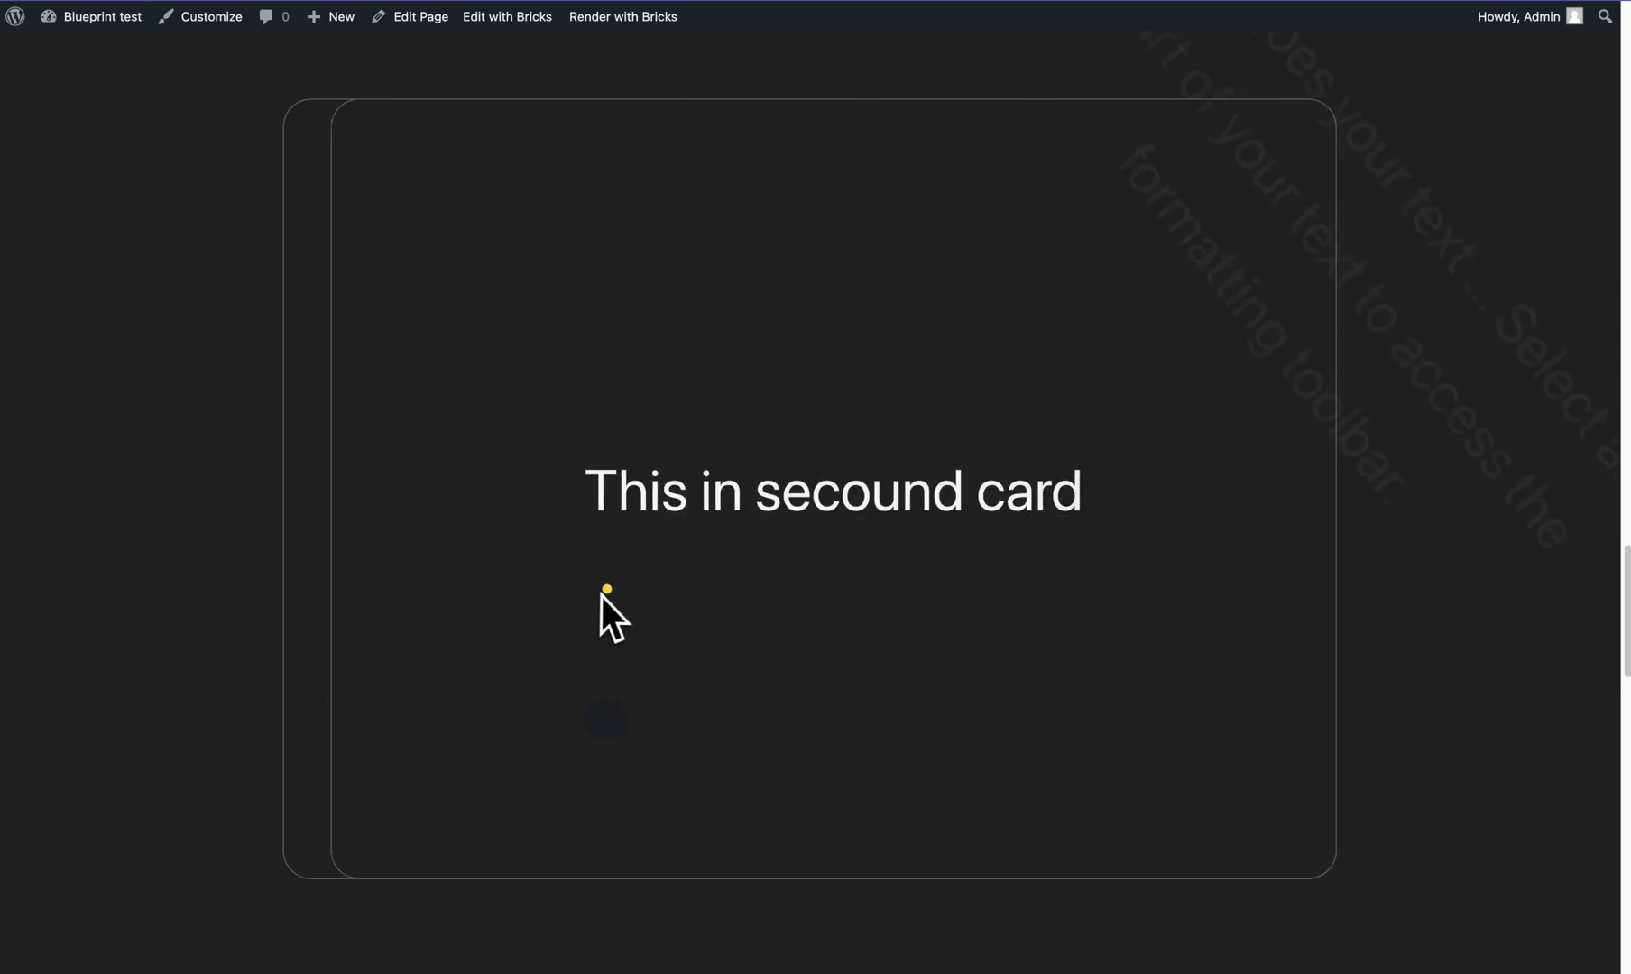